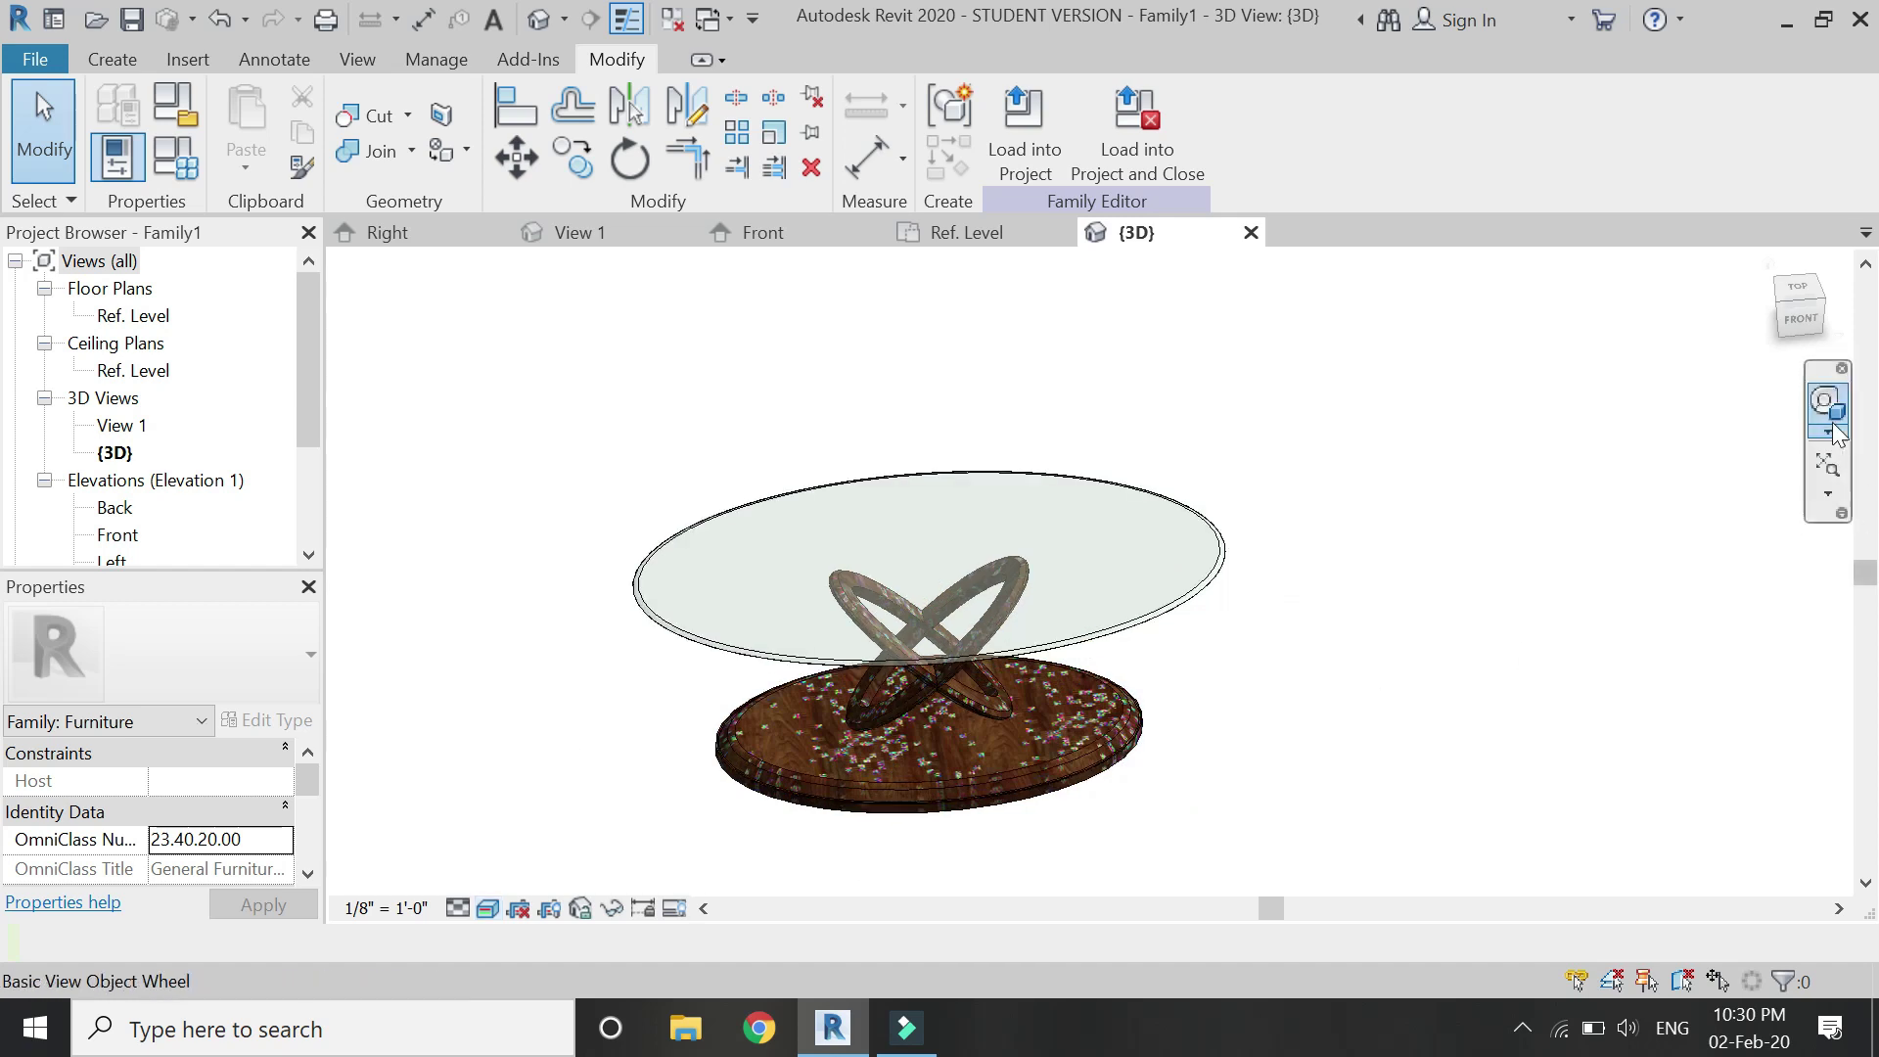
- Set the navigation wheel's pivot on the oval table and orbit to view it from the left
{"action": "left_click", "coordinate": [1827, 403]}
{"action": "left_click_drag", "start_coordinate": [1541, 449], "coordinate": [934, 698]}
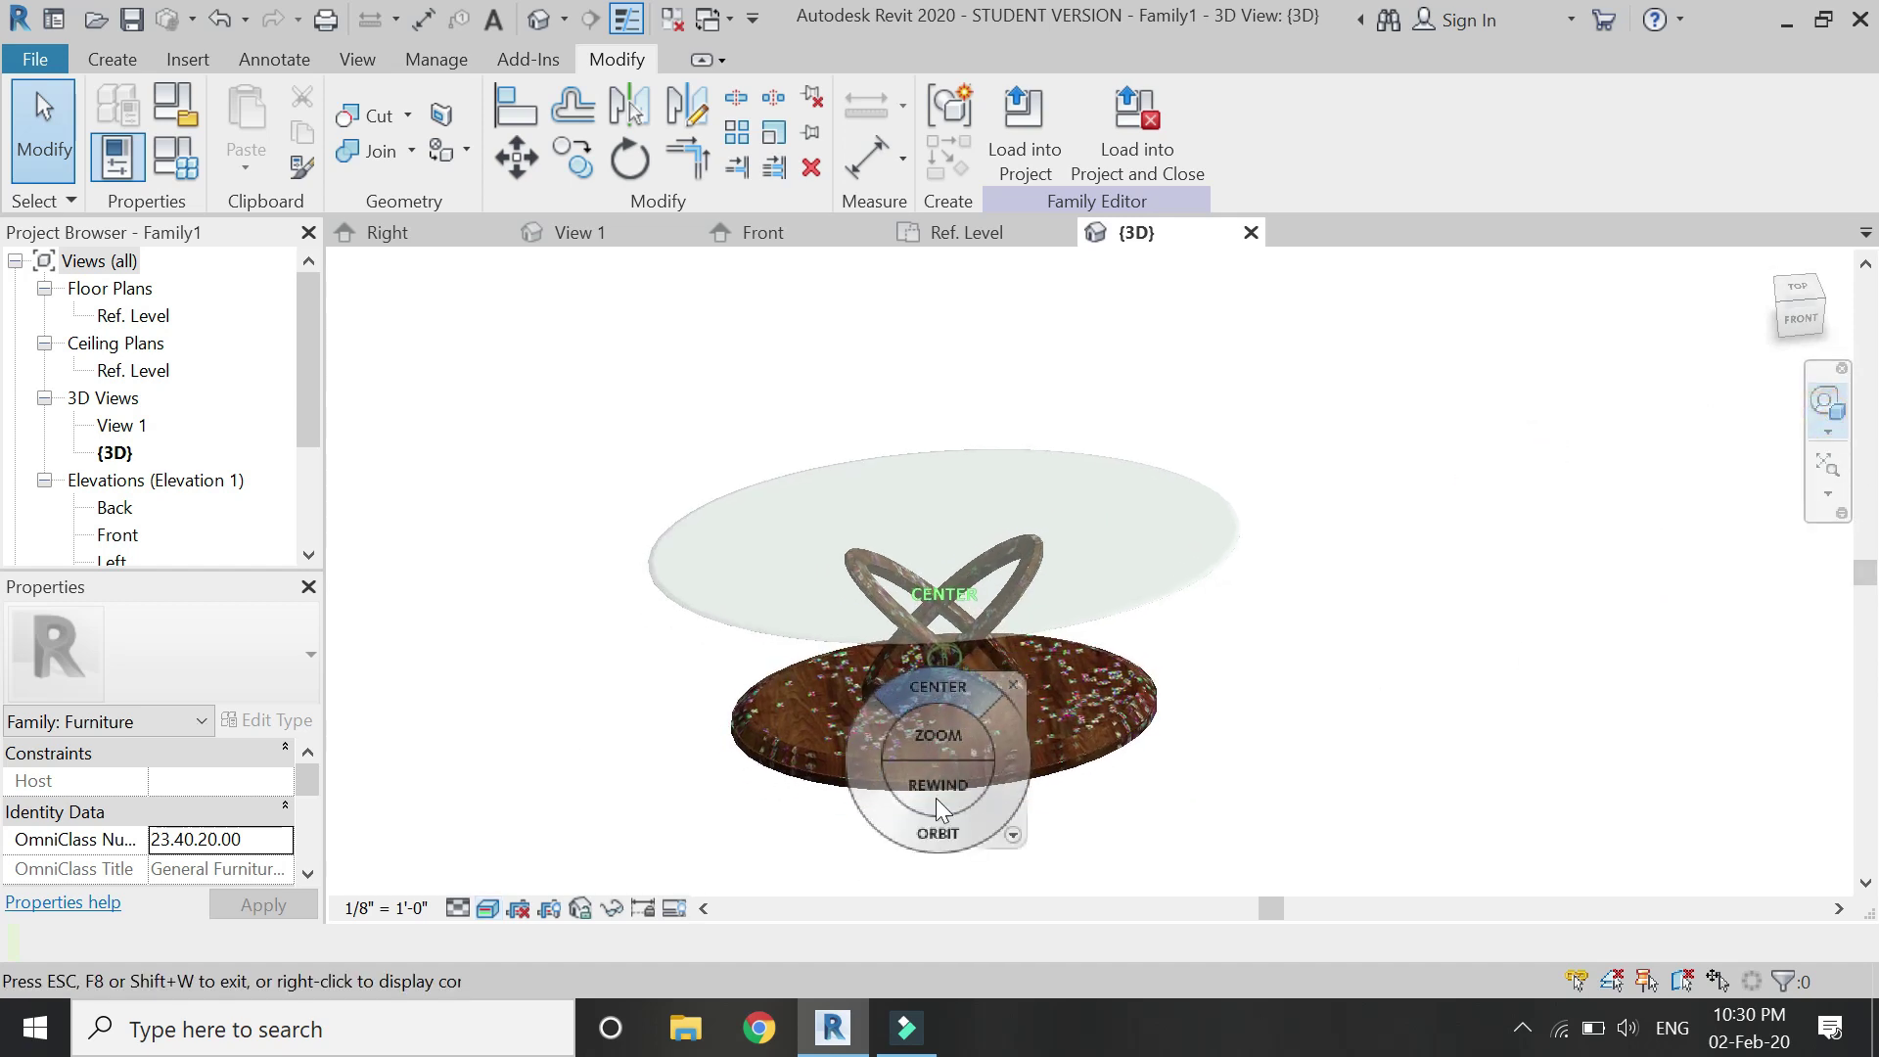
{"action": "left_click_drag", "start_coordinate": [947, 836], "coordinate": [991, 773]}
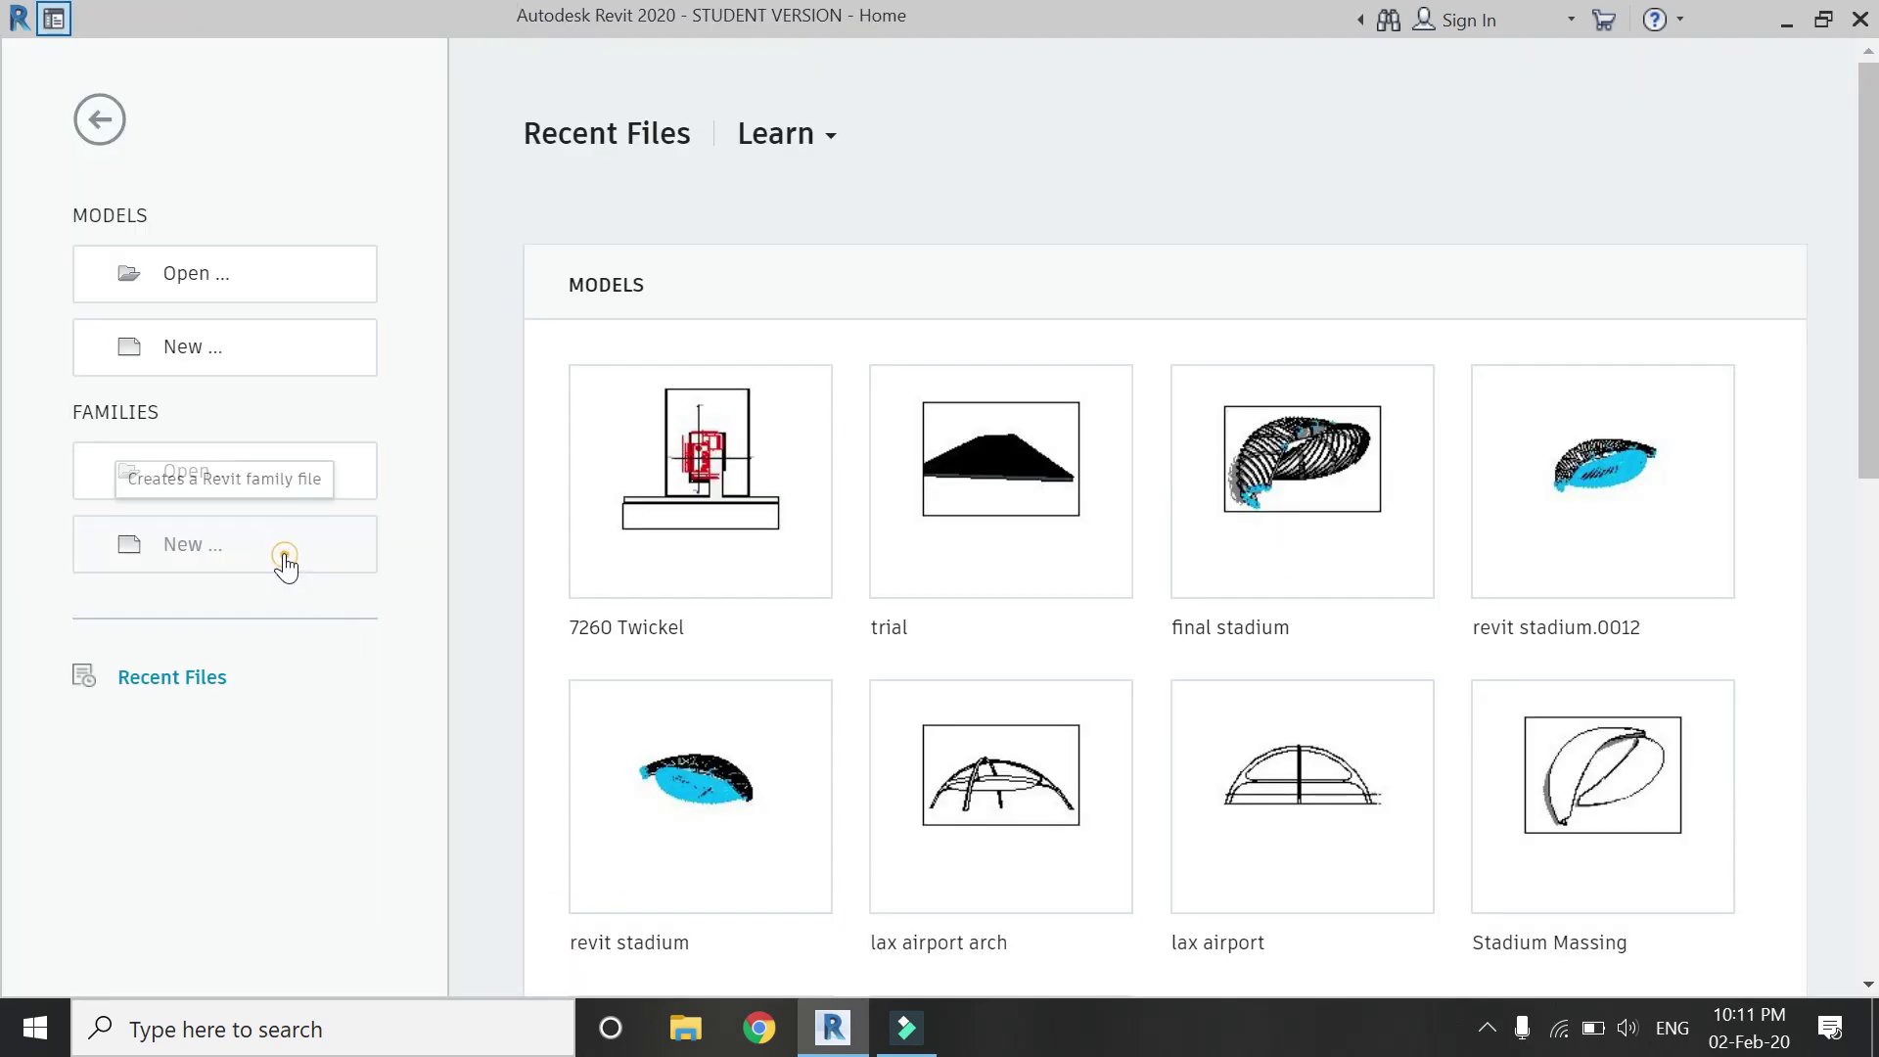
- Create a new family from the Furniture.rft template
{"action": "left_click", "coordinate": [279, 554]}
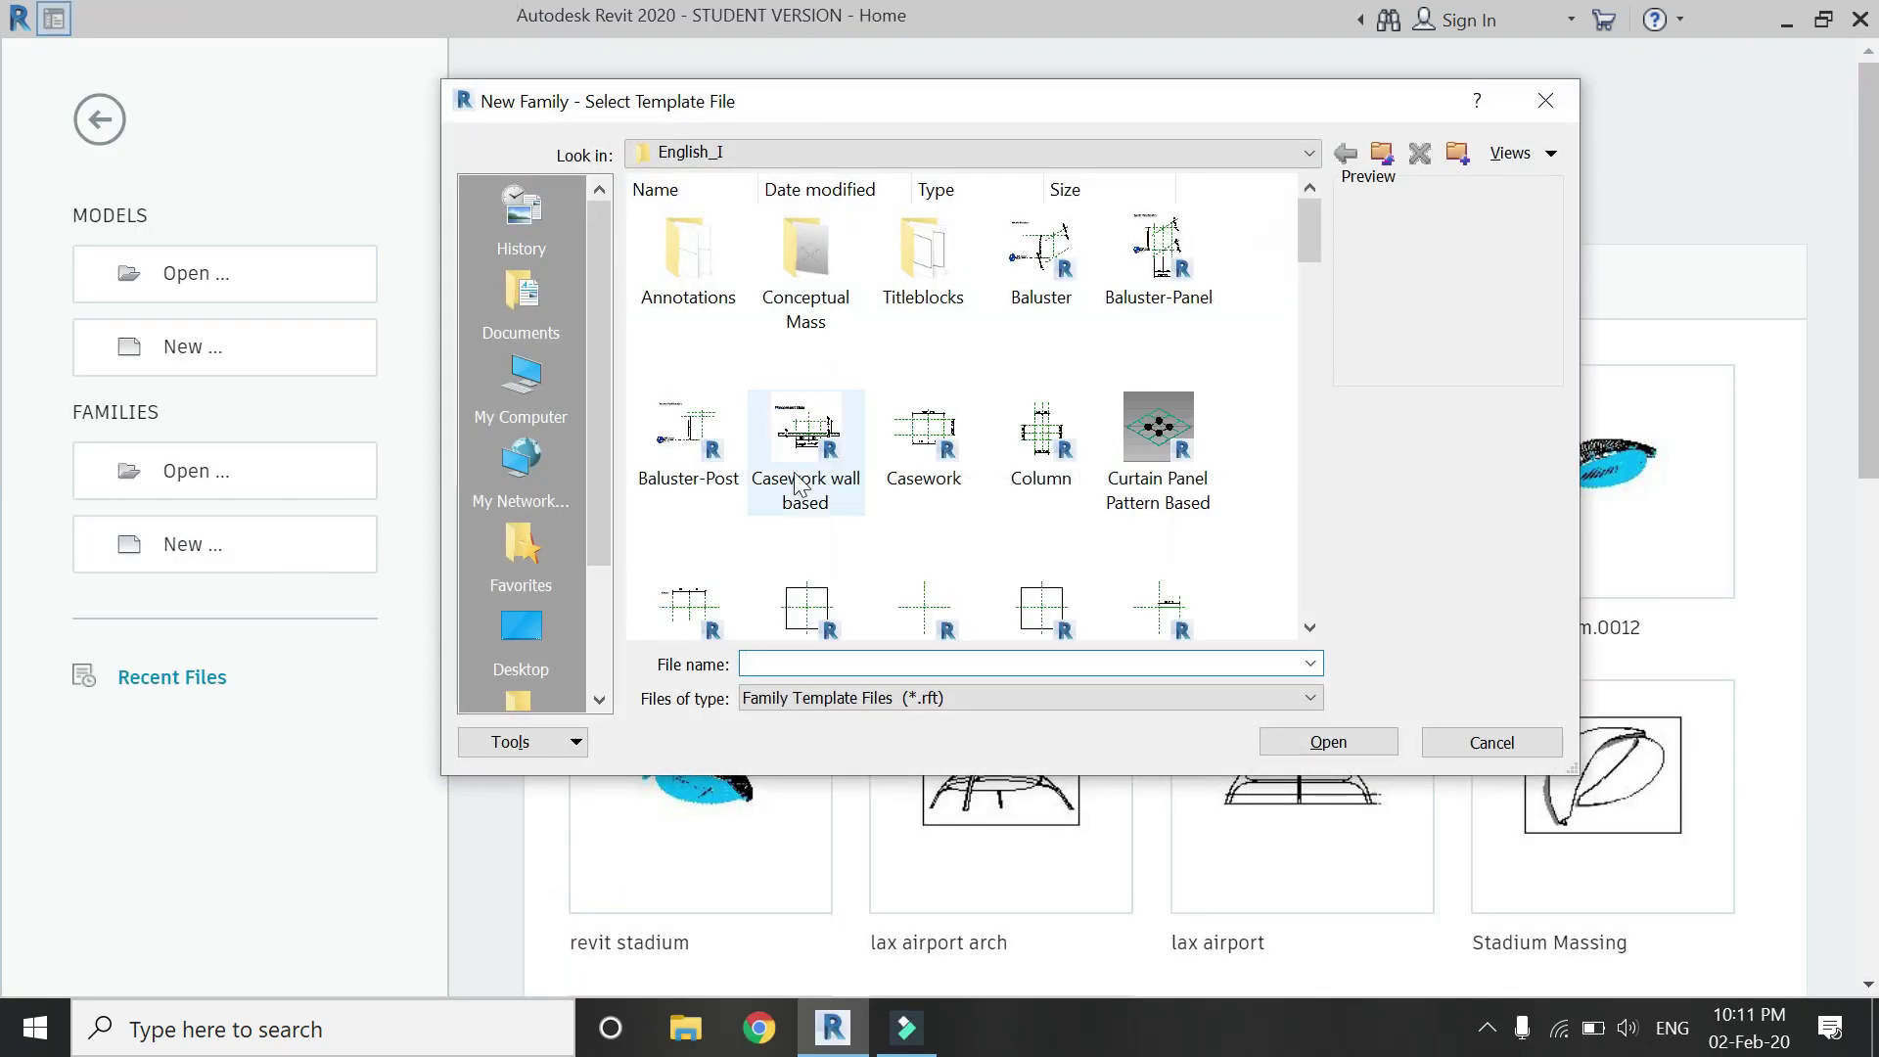
{"action": "left_click", "coordinate": [801, 465]}
{"action": "key", "text": "f"}
{"action": "left_click", "coordinate": [795, 466]}
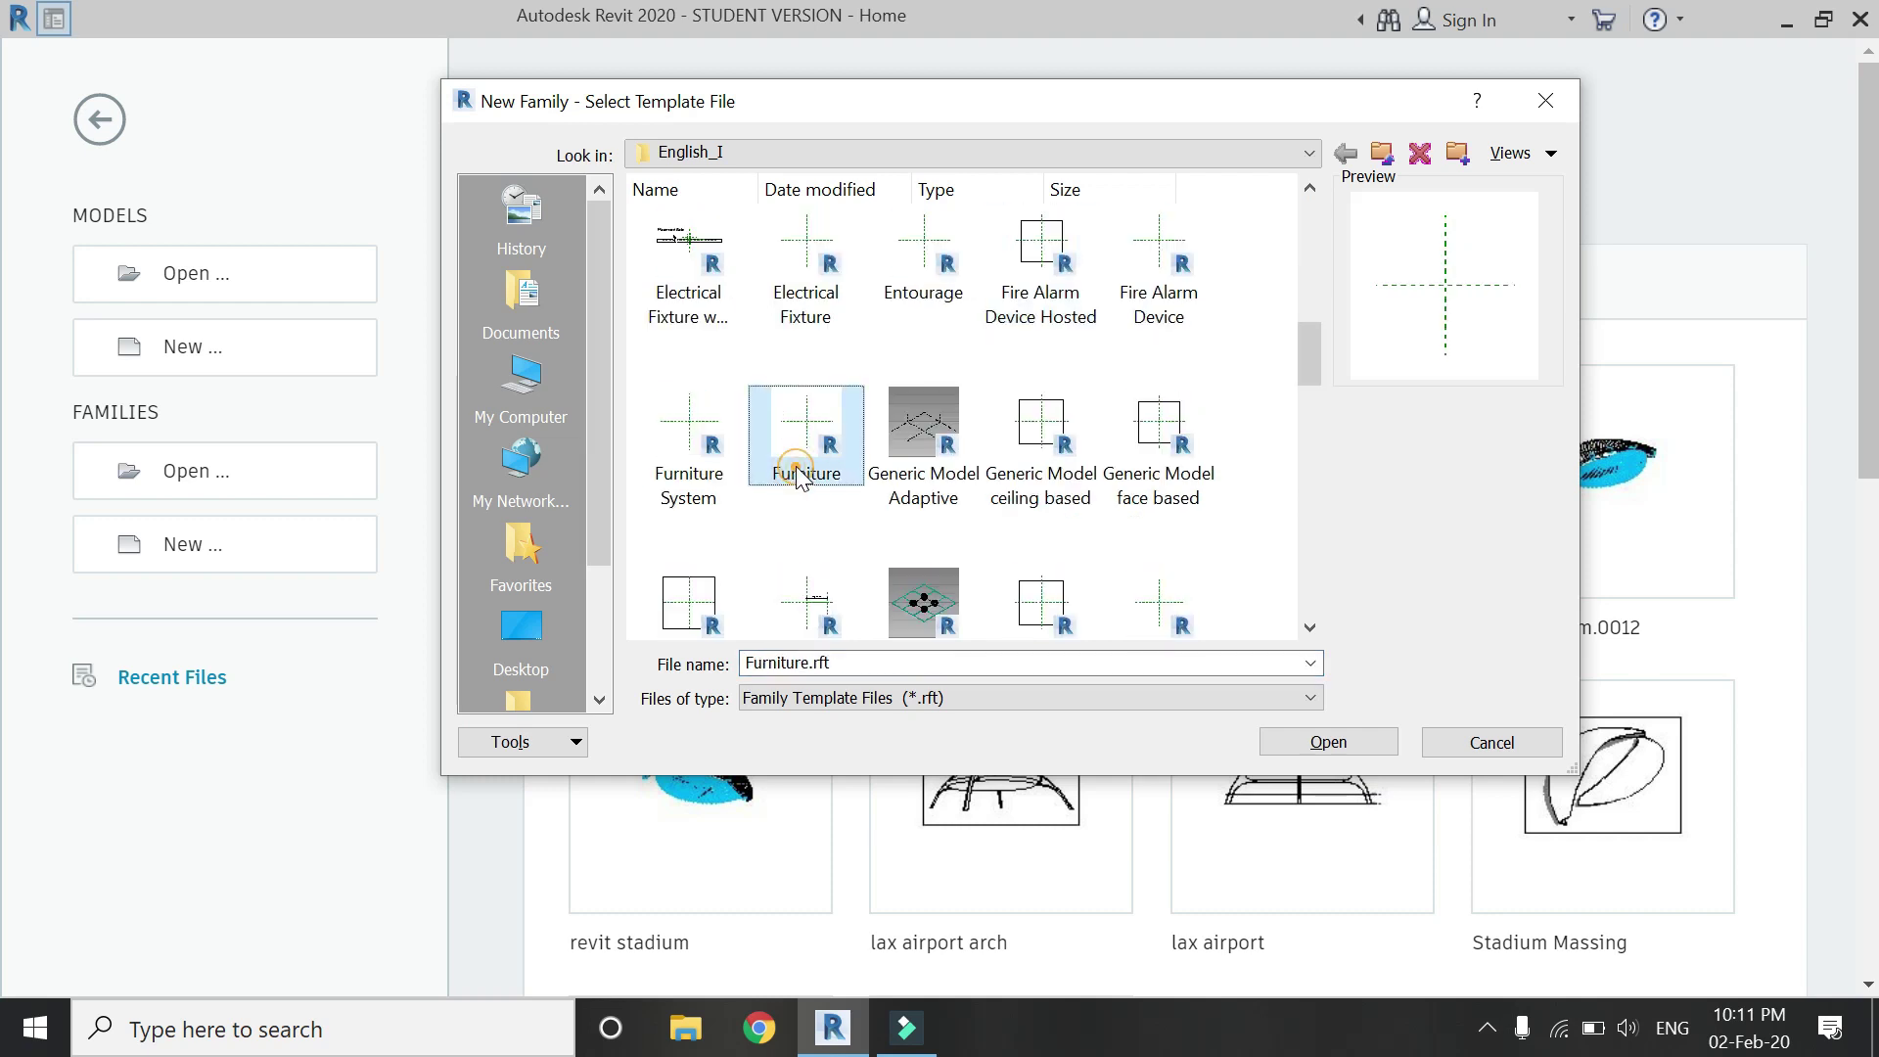
{"action": "left_click", "coordinate": [1272, 745]}
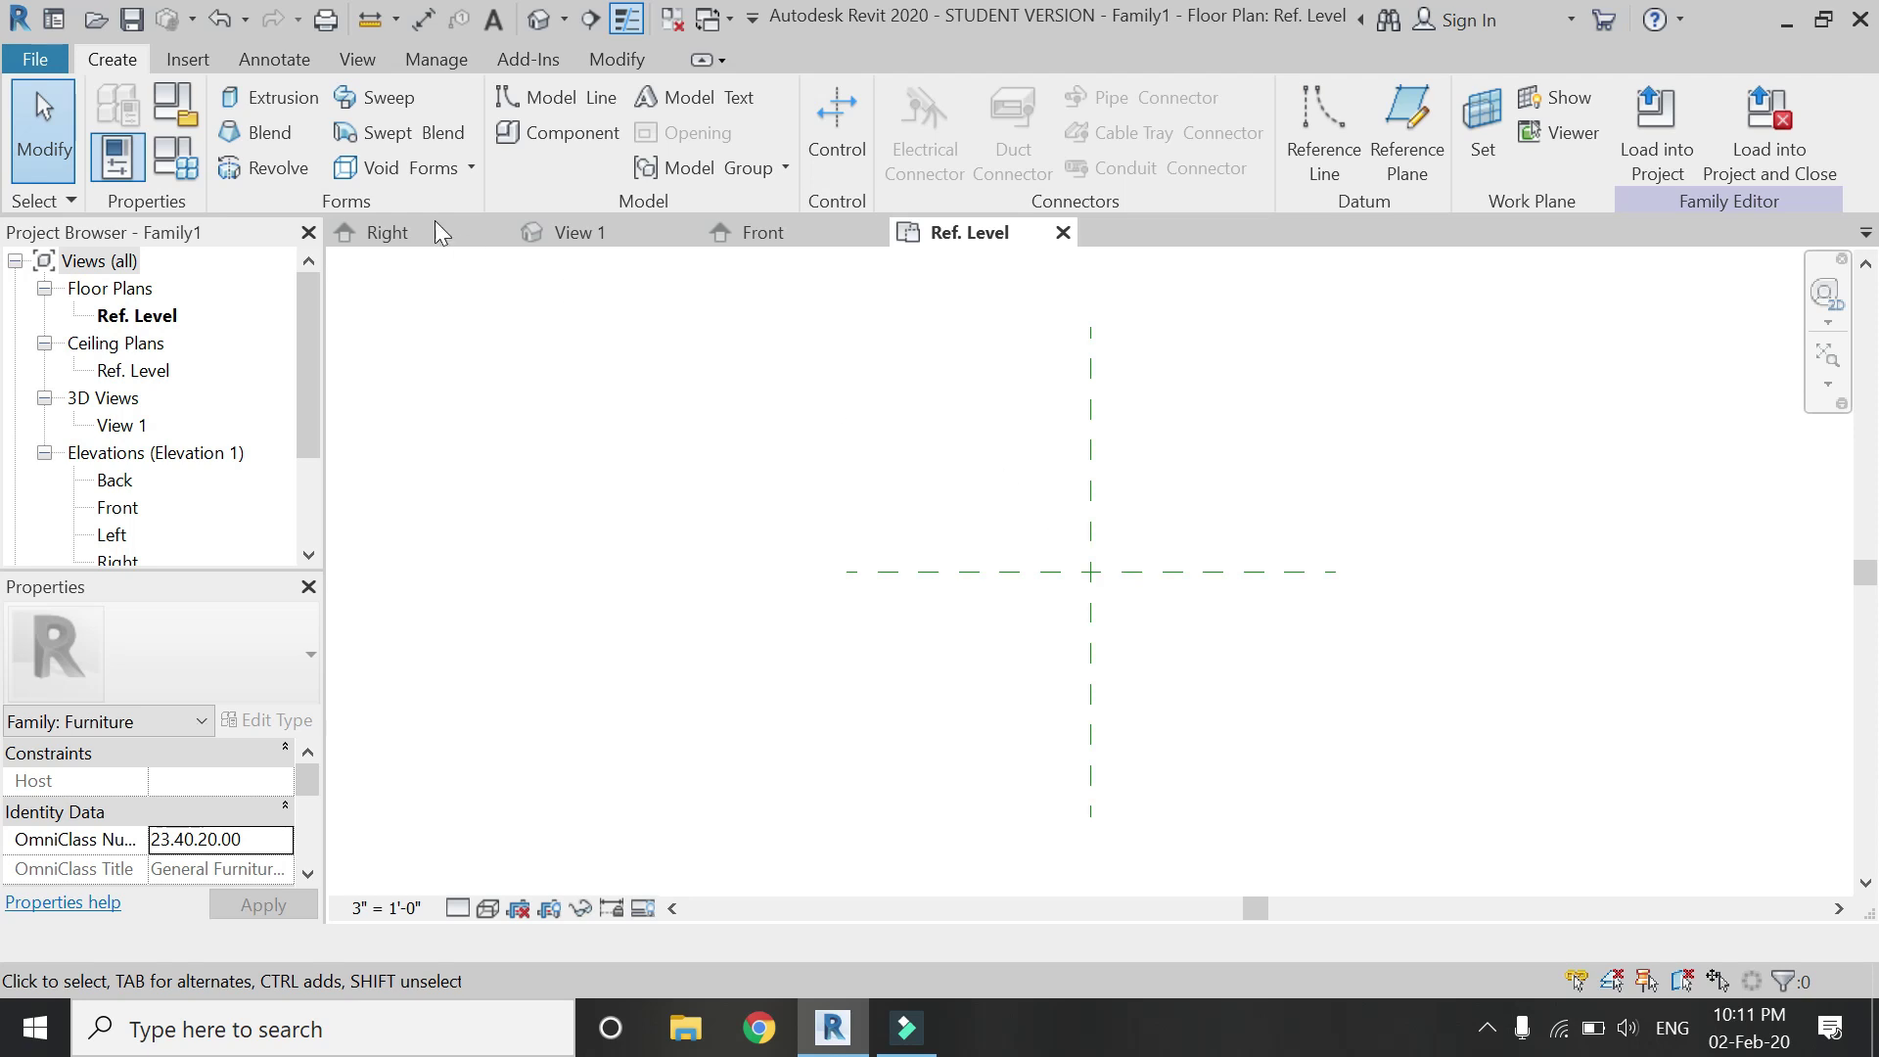
- Sketch an extrusion ellipse with 1'-6" and 11" radii centred on the reference plane intersection
{"action": "left_click", "coordinate": [286, 108]}
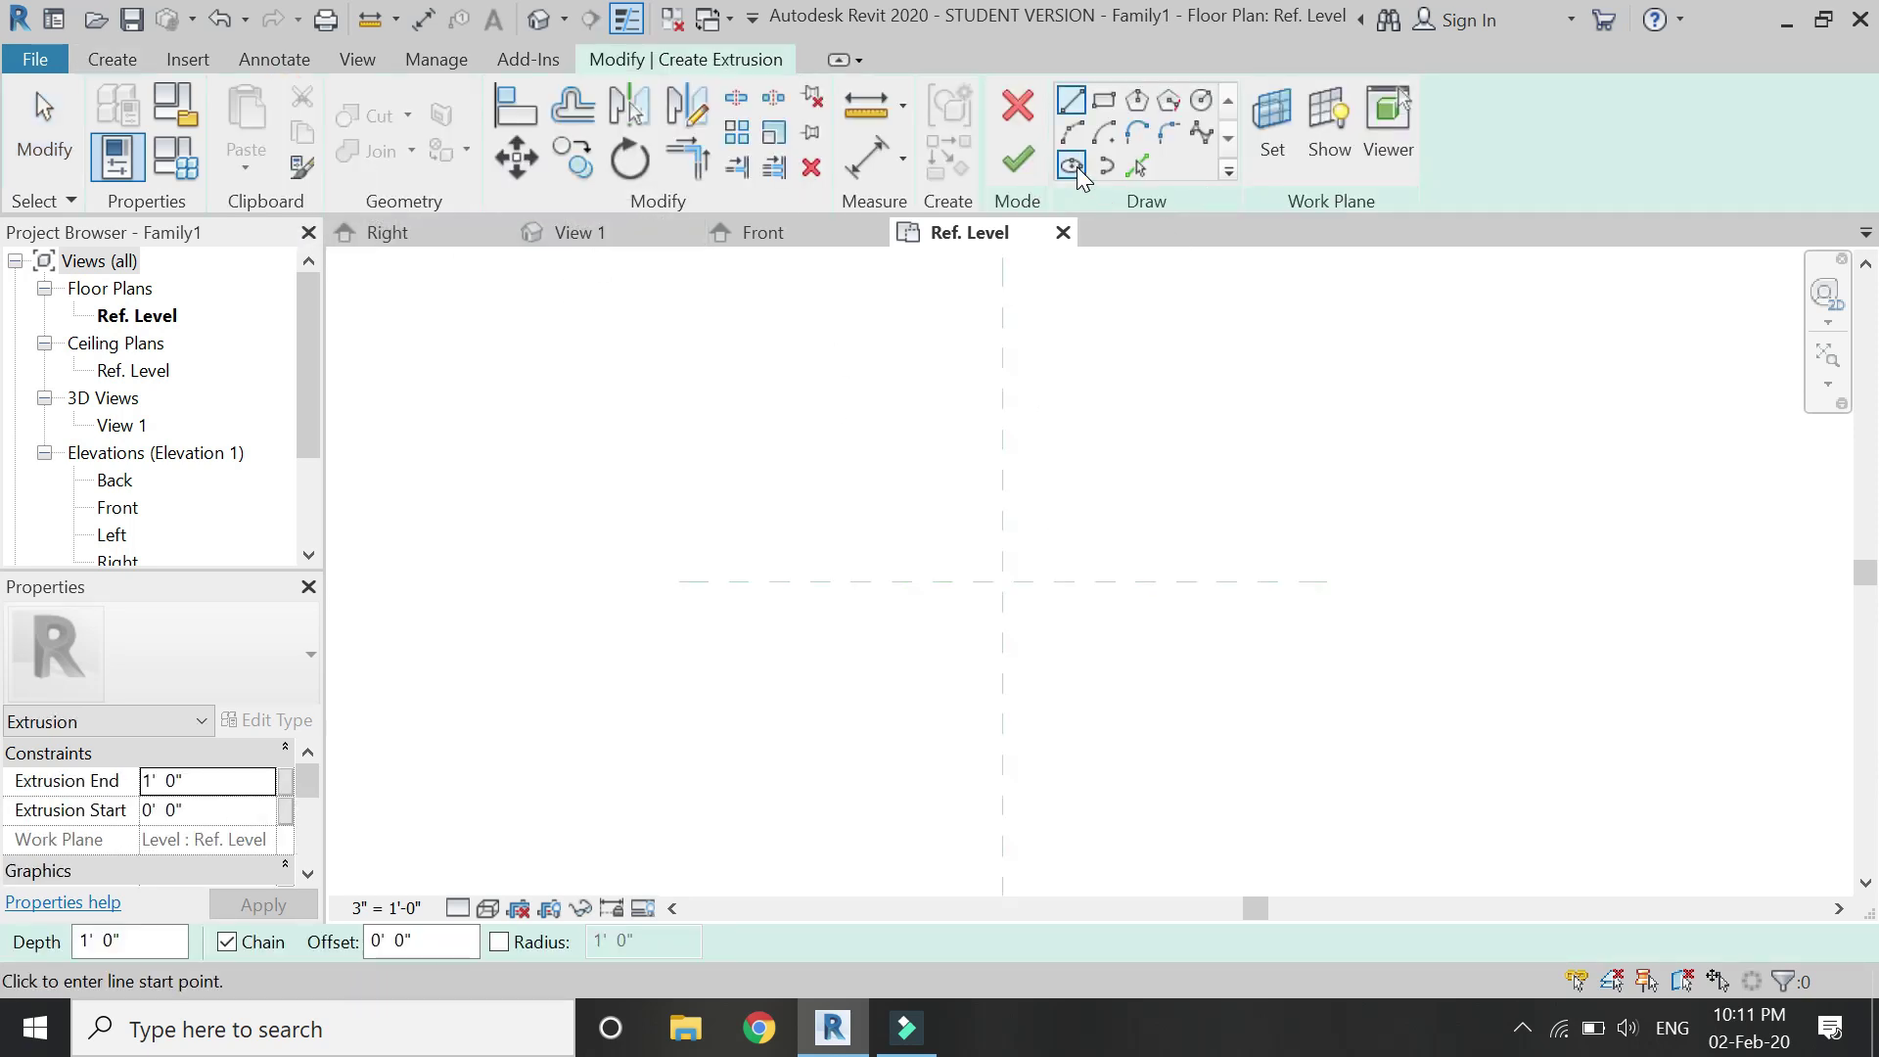
{"action": "left_click", "coordinate": [1071, 165]}
{"action": "left_click", "coordinate": [1002, 582]}
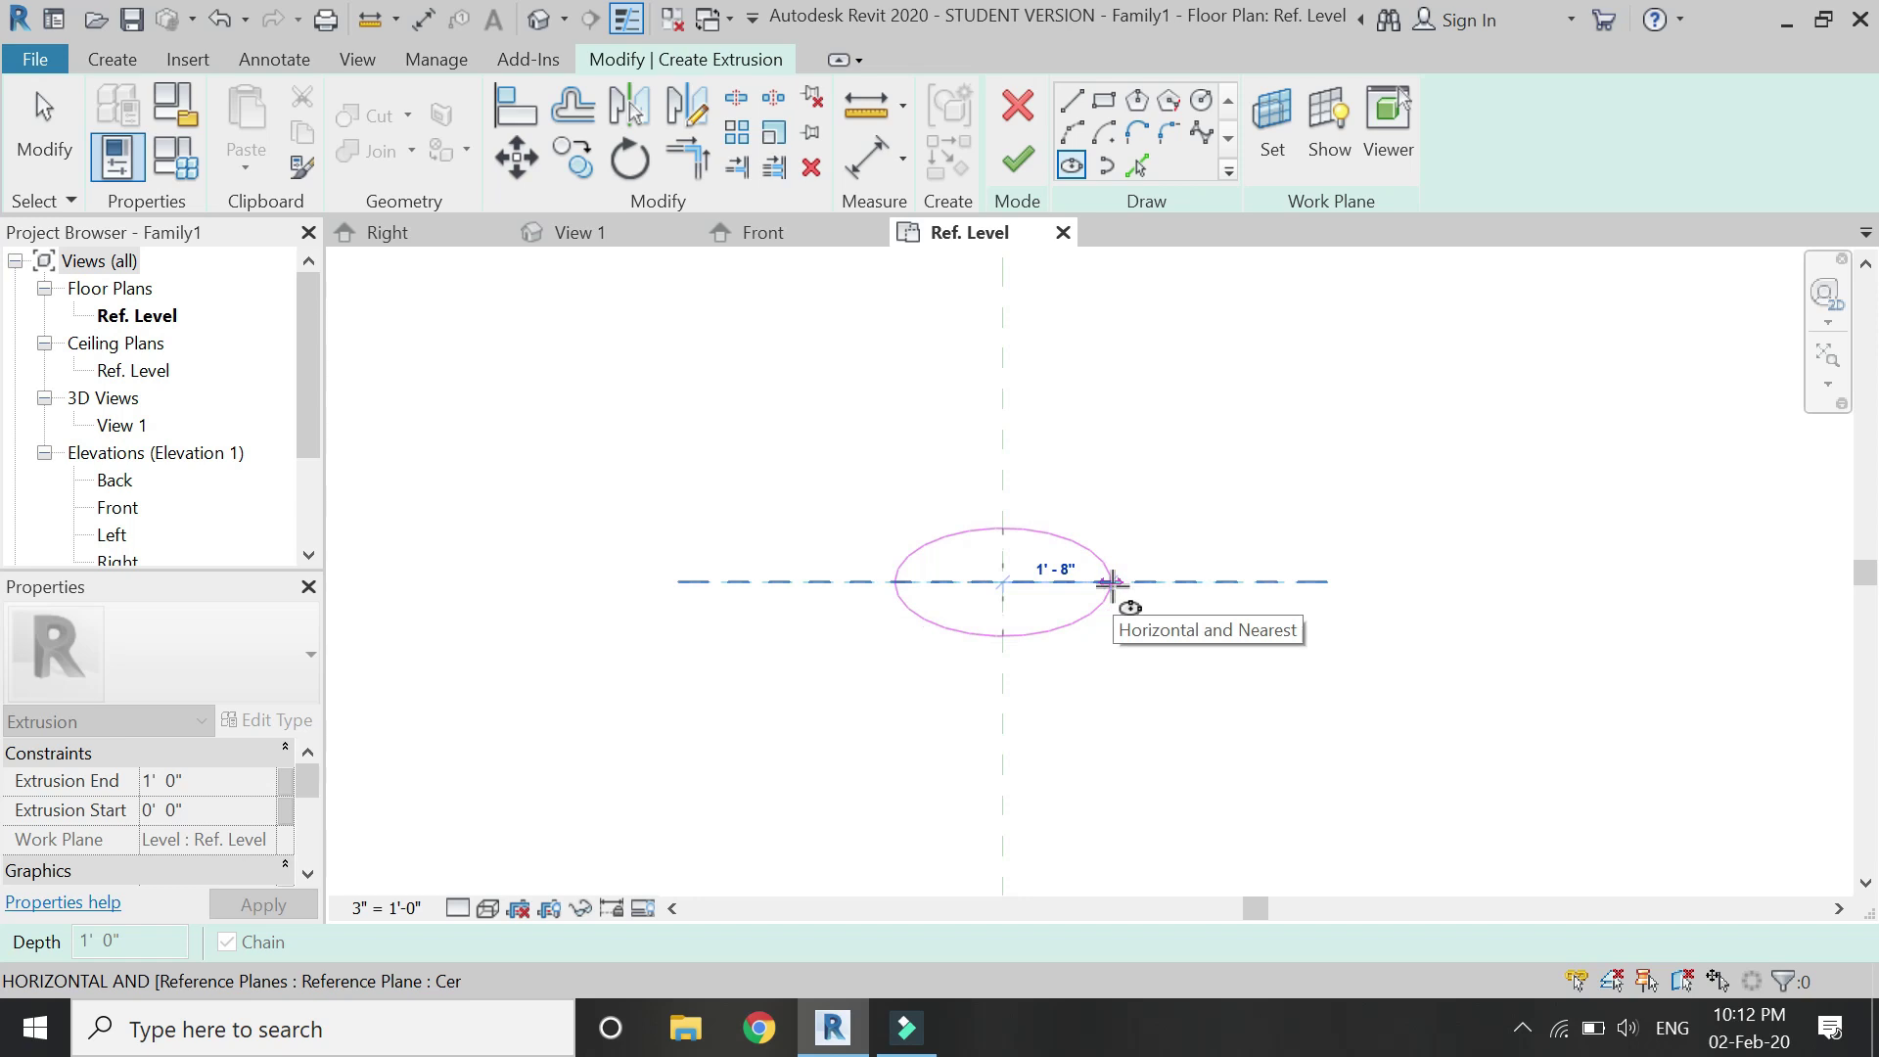
{"action": "left_click", "coordinate": [1101, 583]}
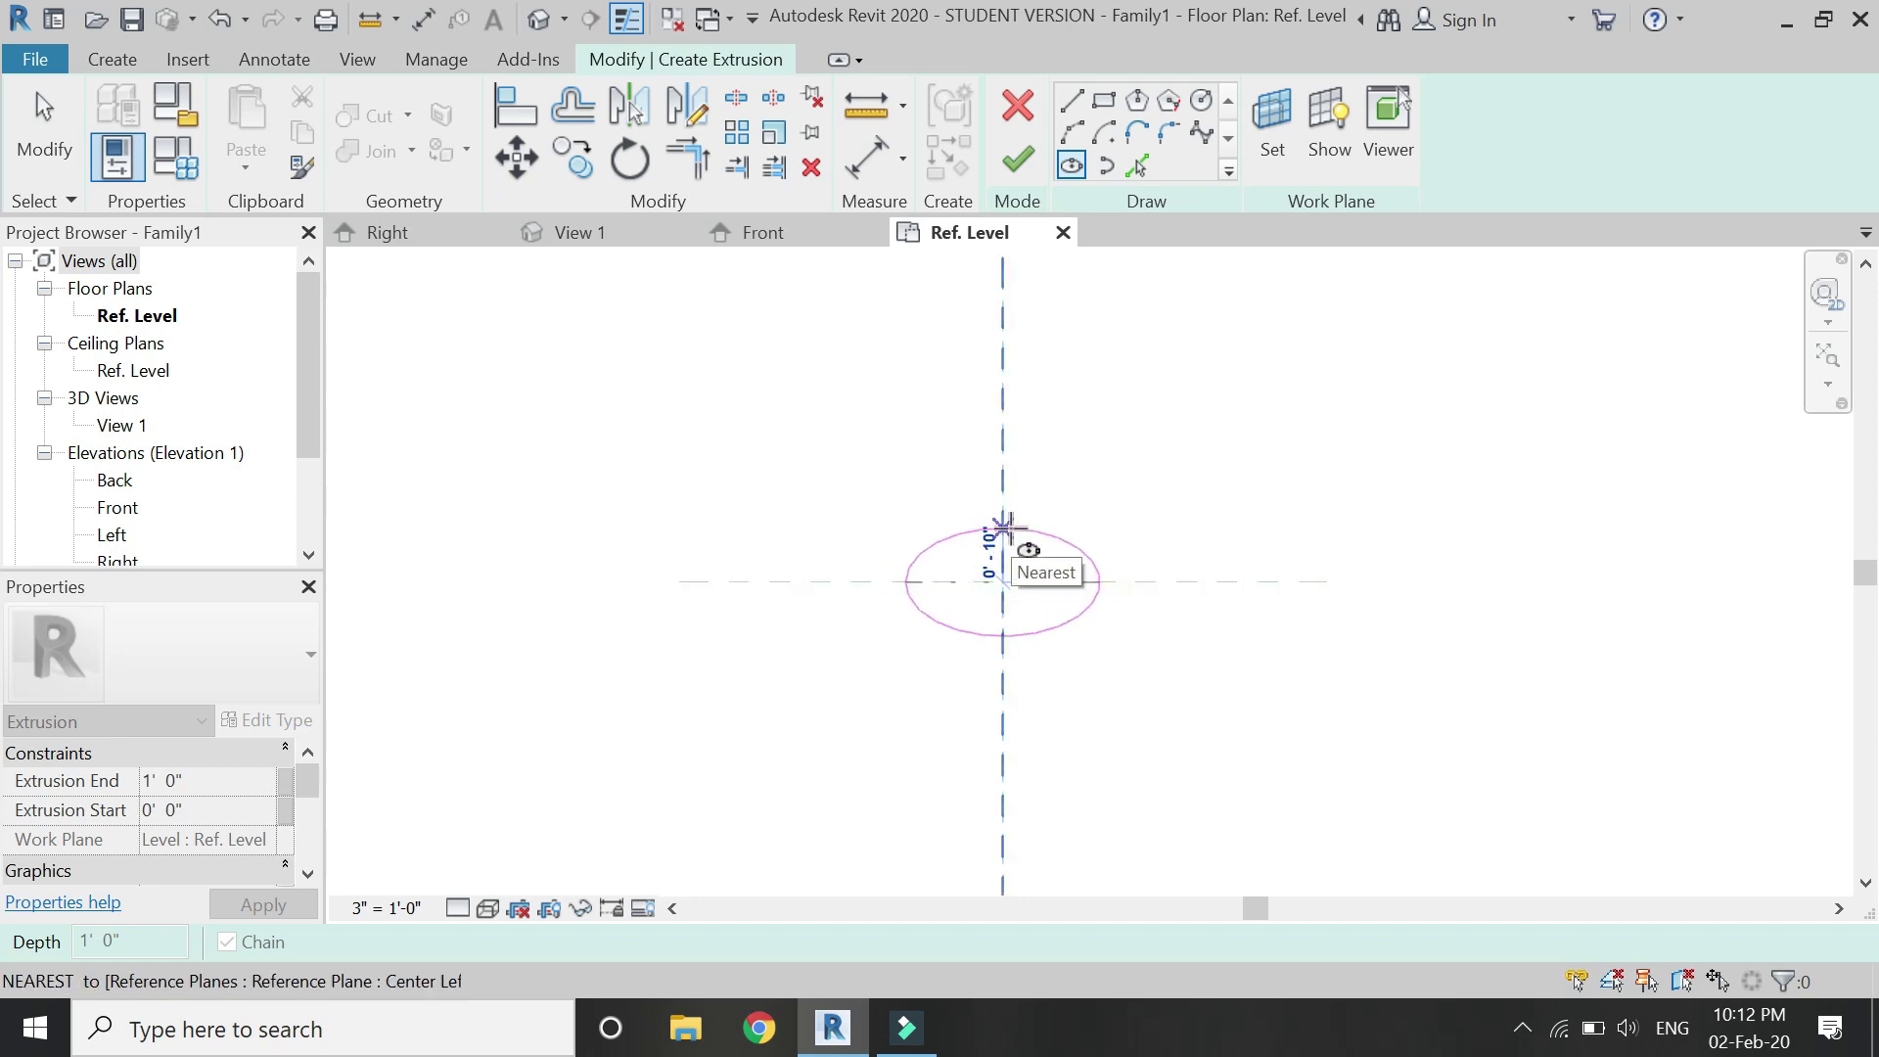
{"action": "left_click", "coordinate": [1005, 525]}
{"action": "scroll", "coordinate": [1026, 546], "scroll_direction": "up", "scroll_amount": 3}
{"action": "key", "text": "Escape"}
{"action": "key", "text": "Escape"}
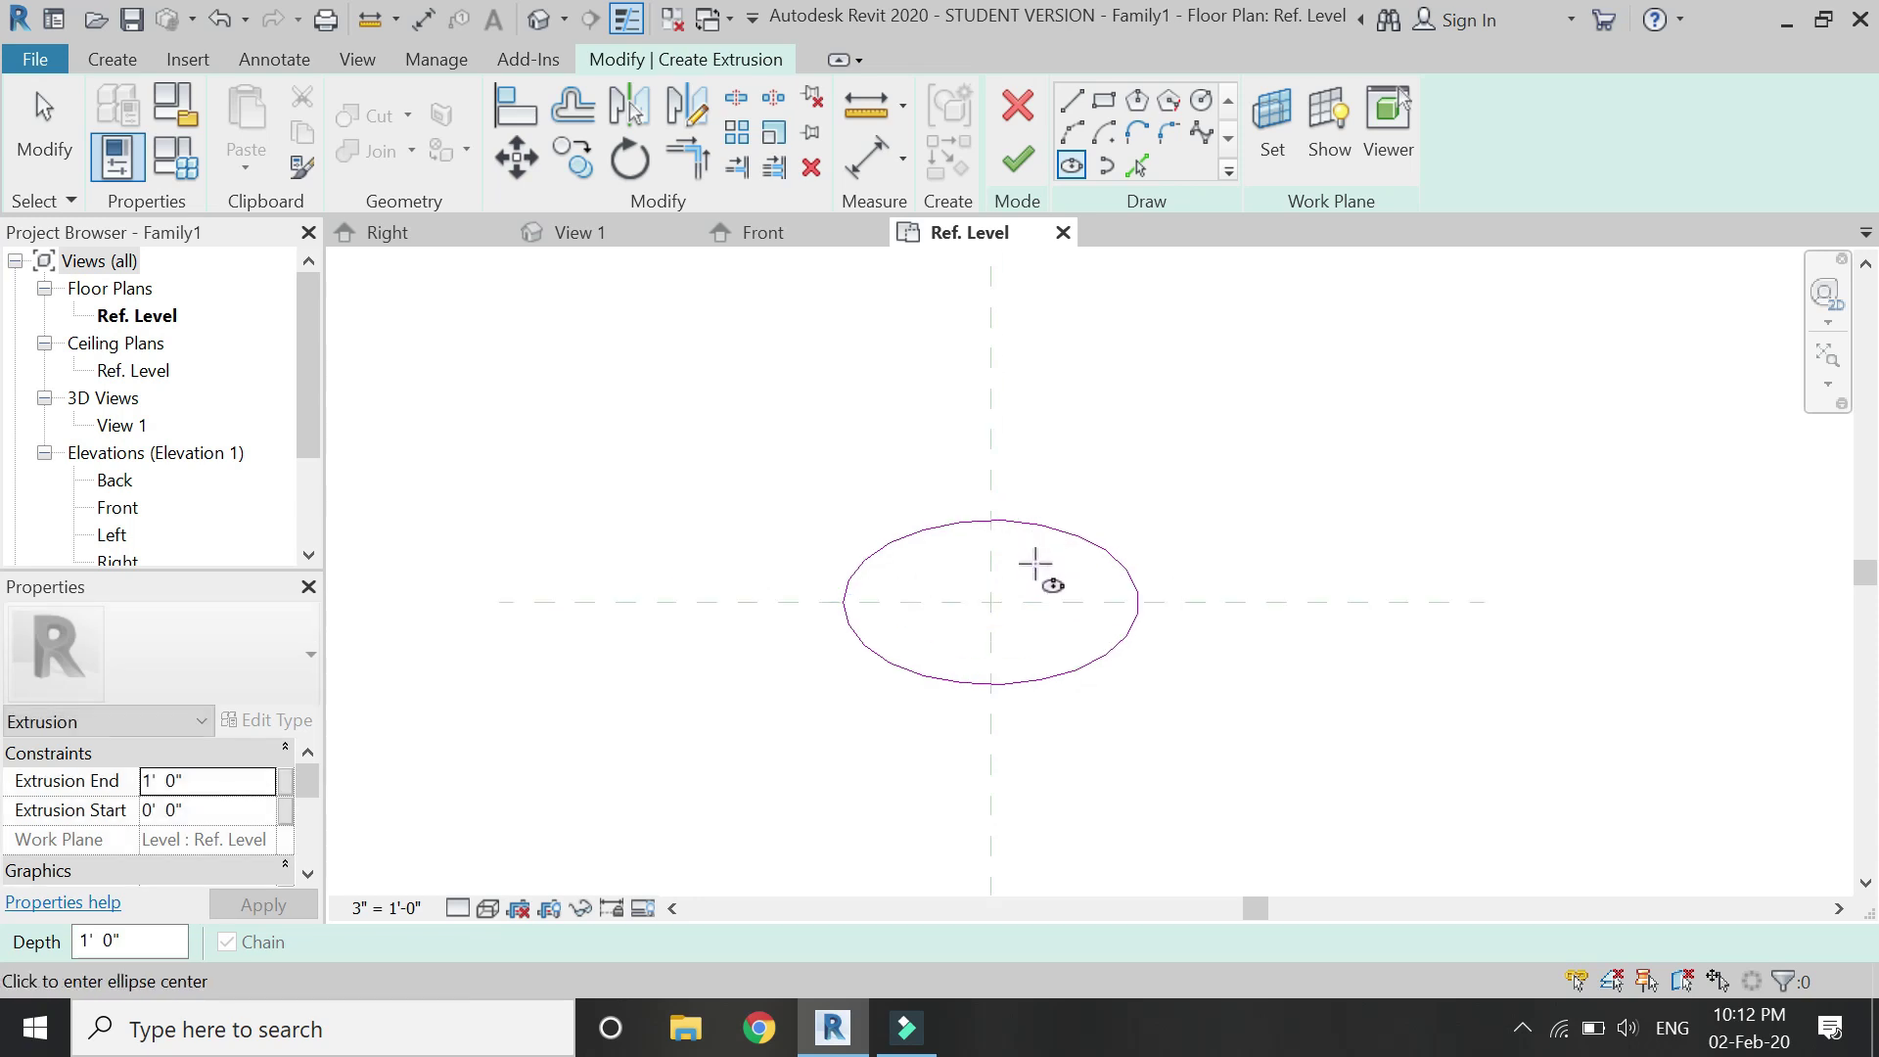
- Set the extrusion end depth to 1'-0" and finish the elliptical extrusion
{"action": "left_click", "coordinate": [574, 113]}
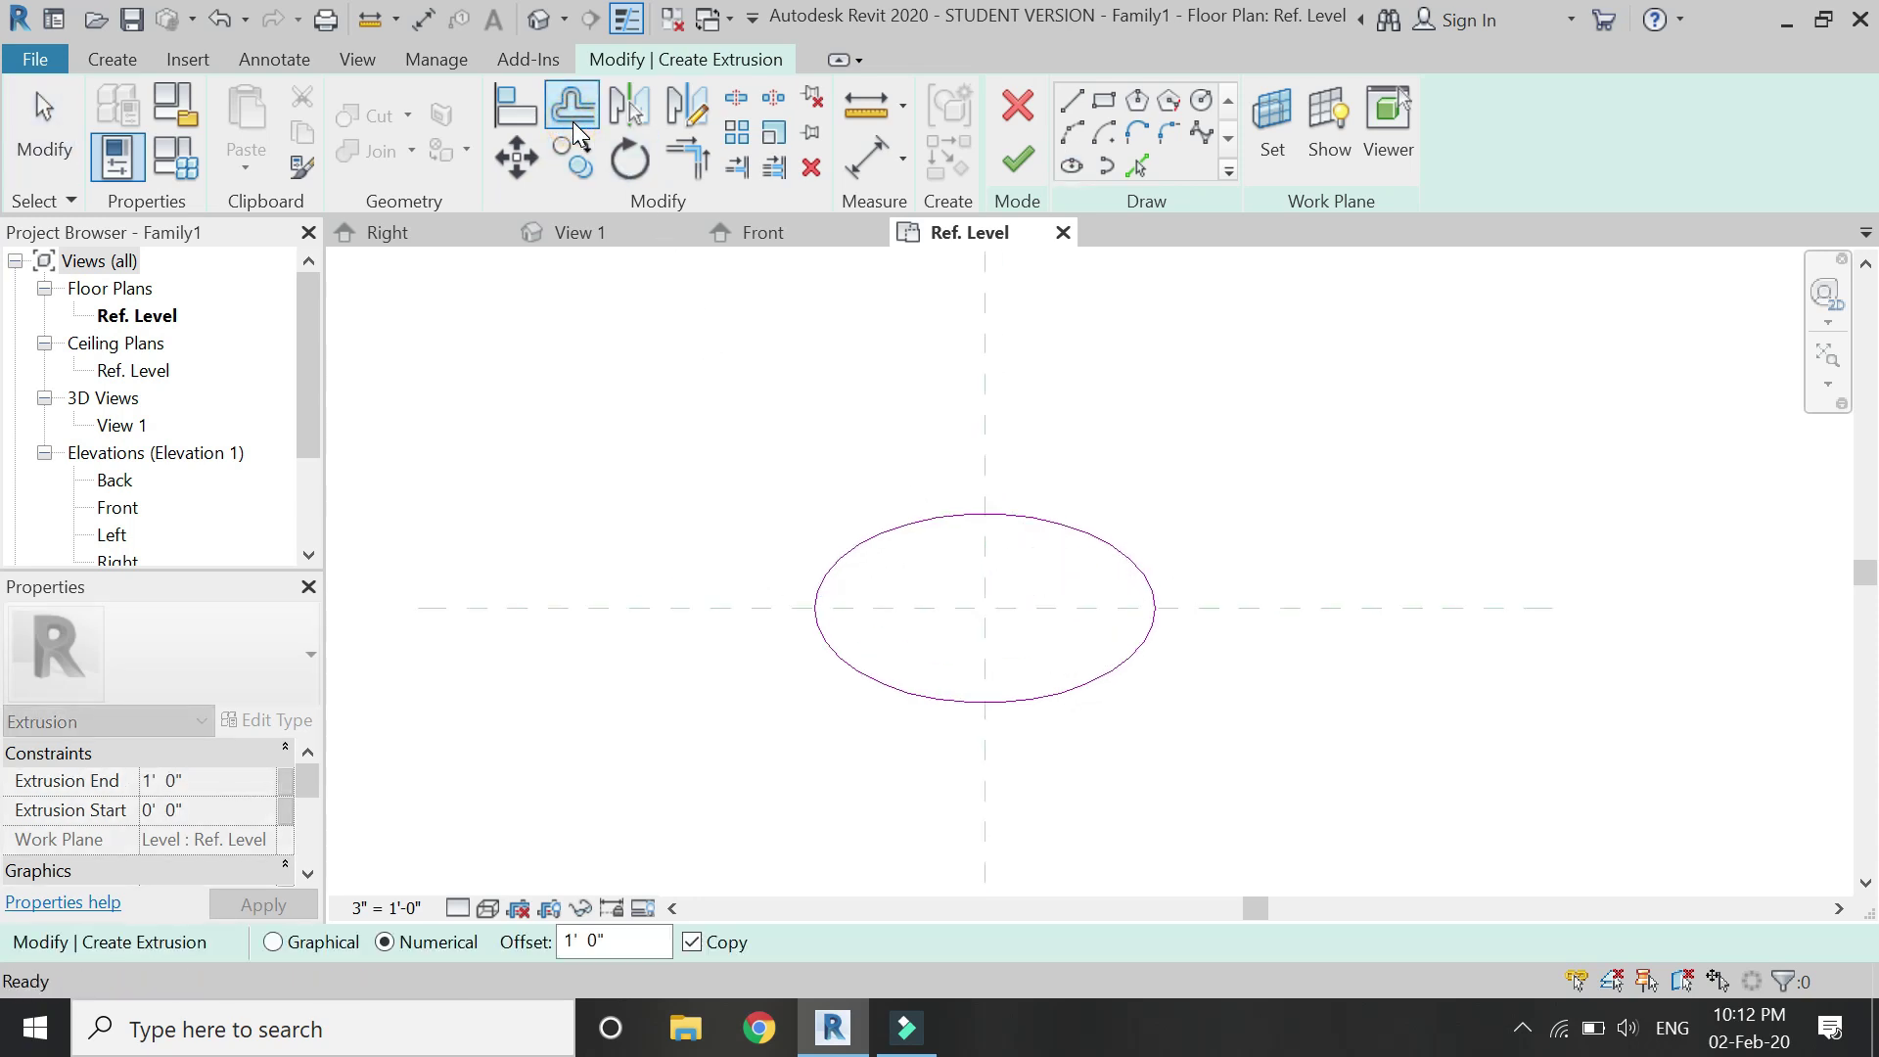
{"action": "key", "text": "Escape"}
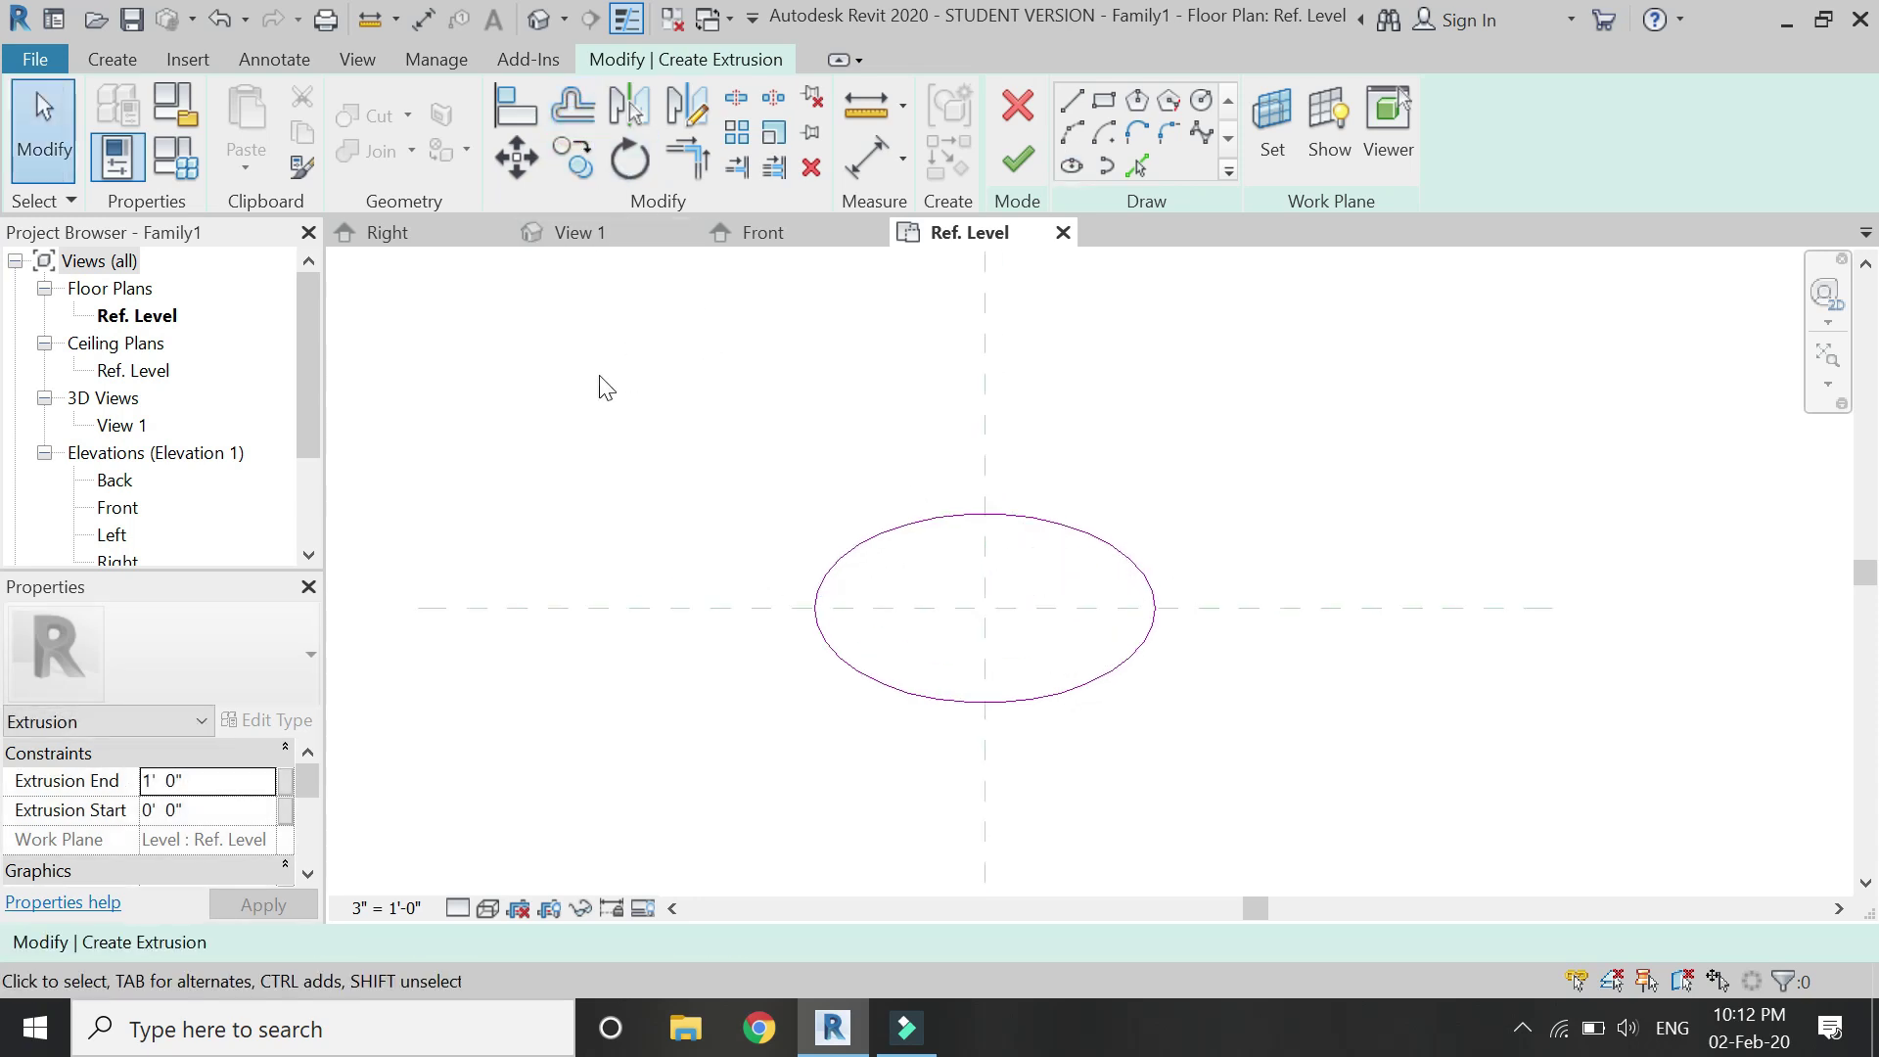
{"action": "left_click", "coordinate": [216, 787]}
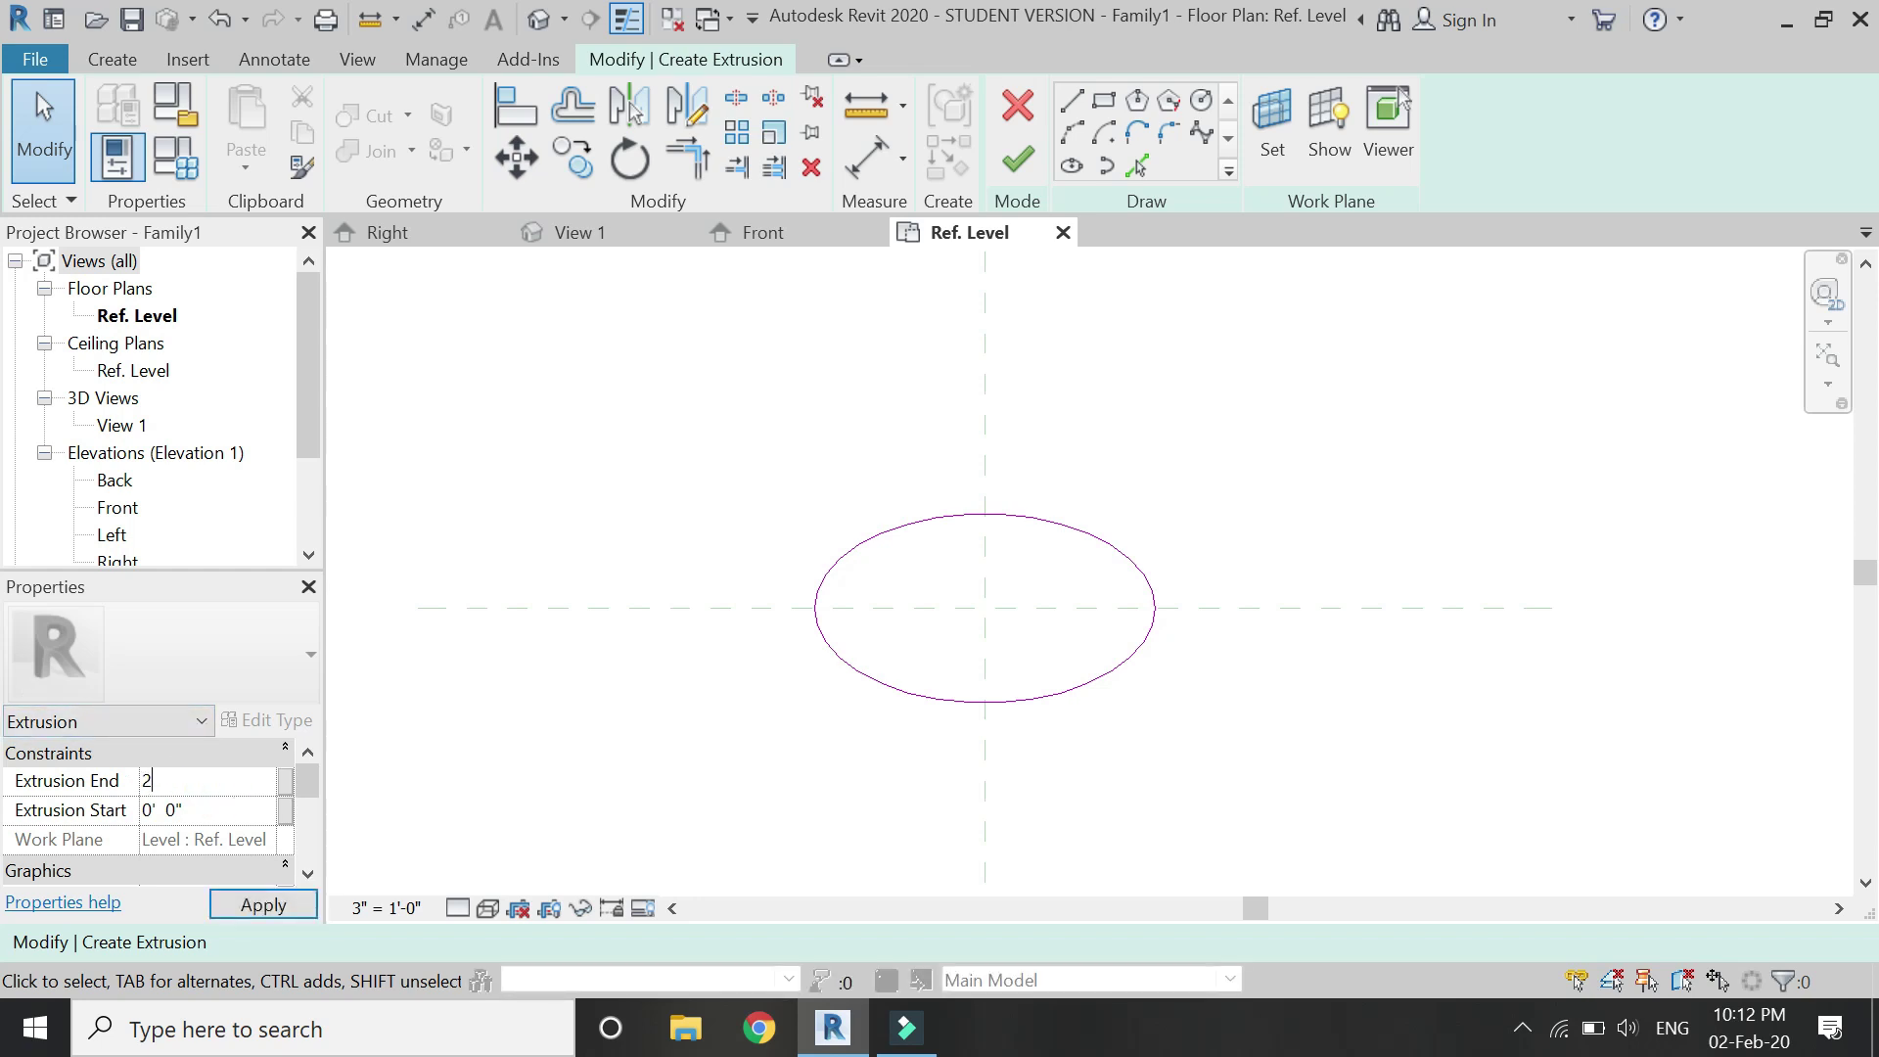
{"action": "left_click", "coordinate": [1017, 161]}
{"action": "key", "text": "Escape"}
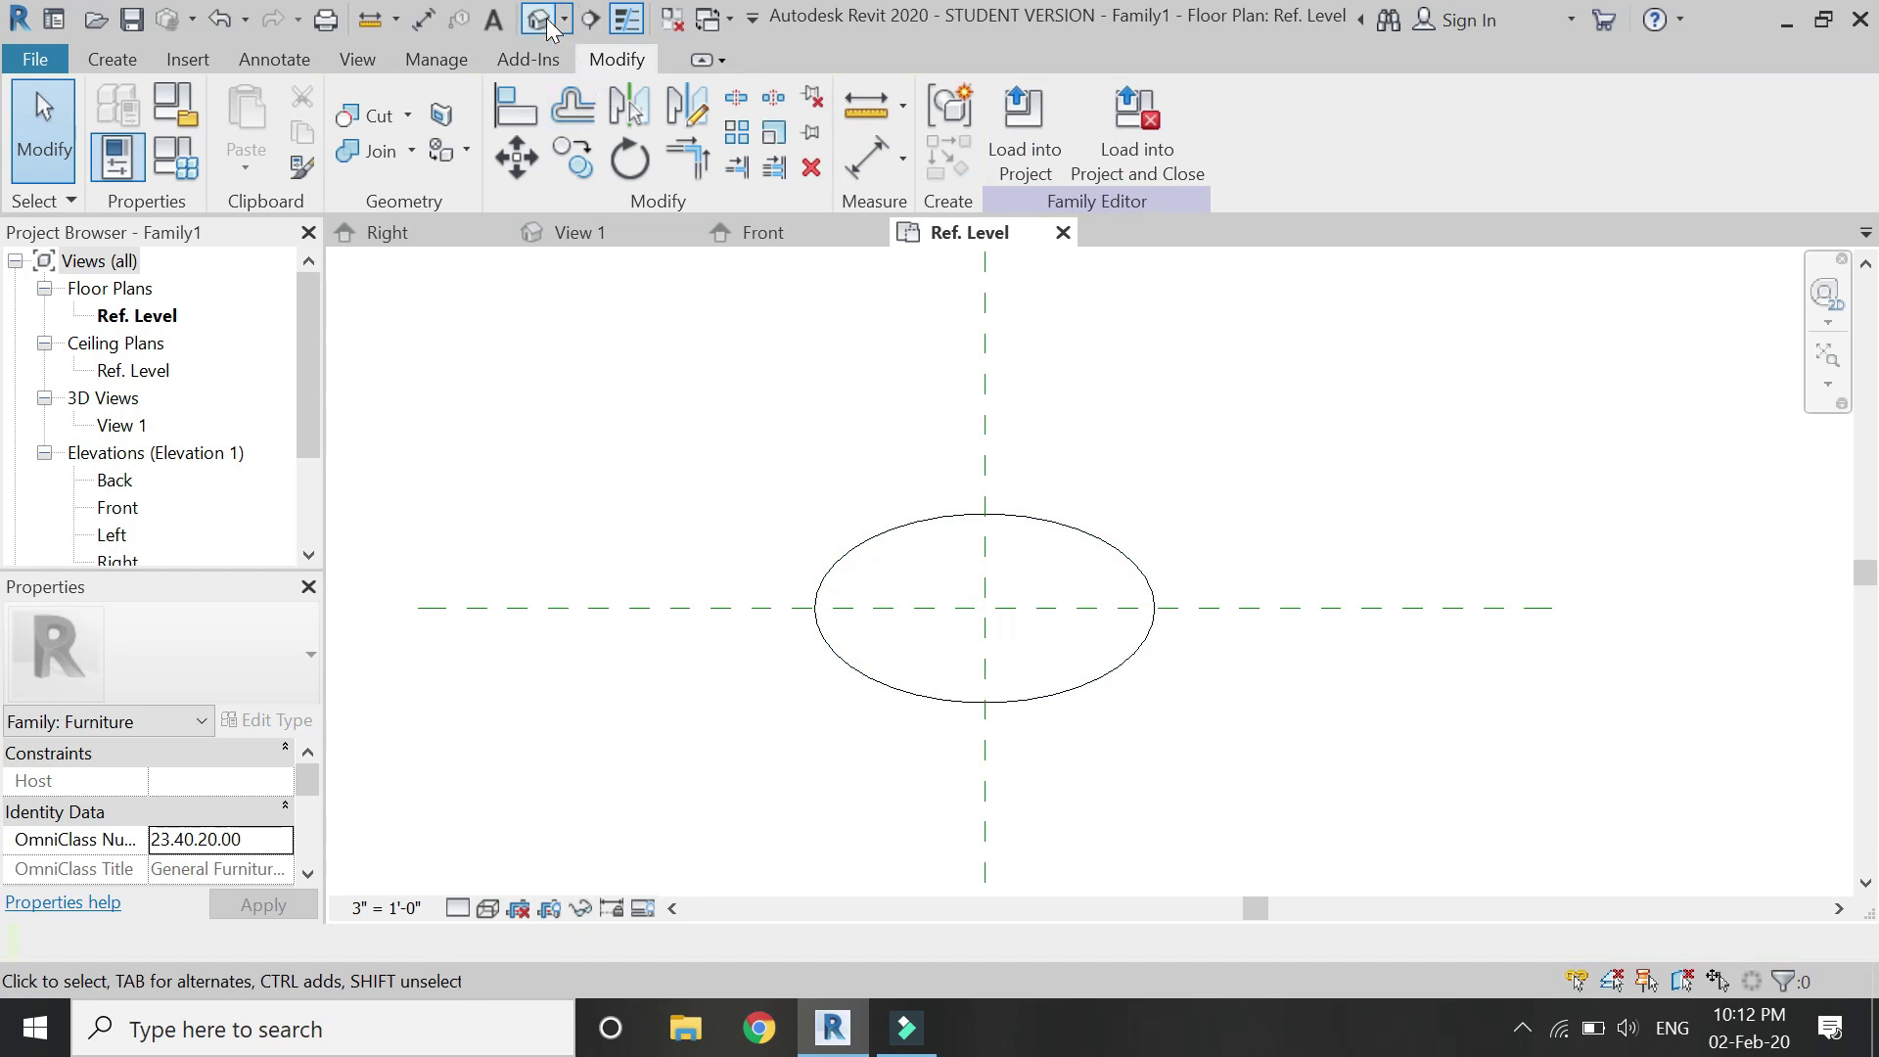
- In the default 3D view, start a void sweep with its path work plane on the base extrusion
{"action": "left_click", "coordinate": [539, 18]}
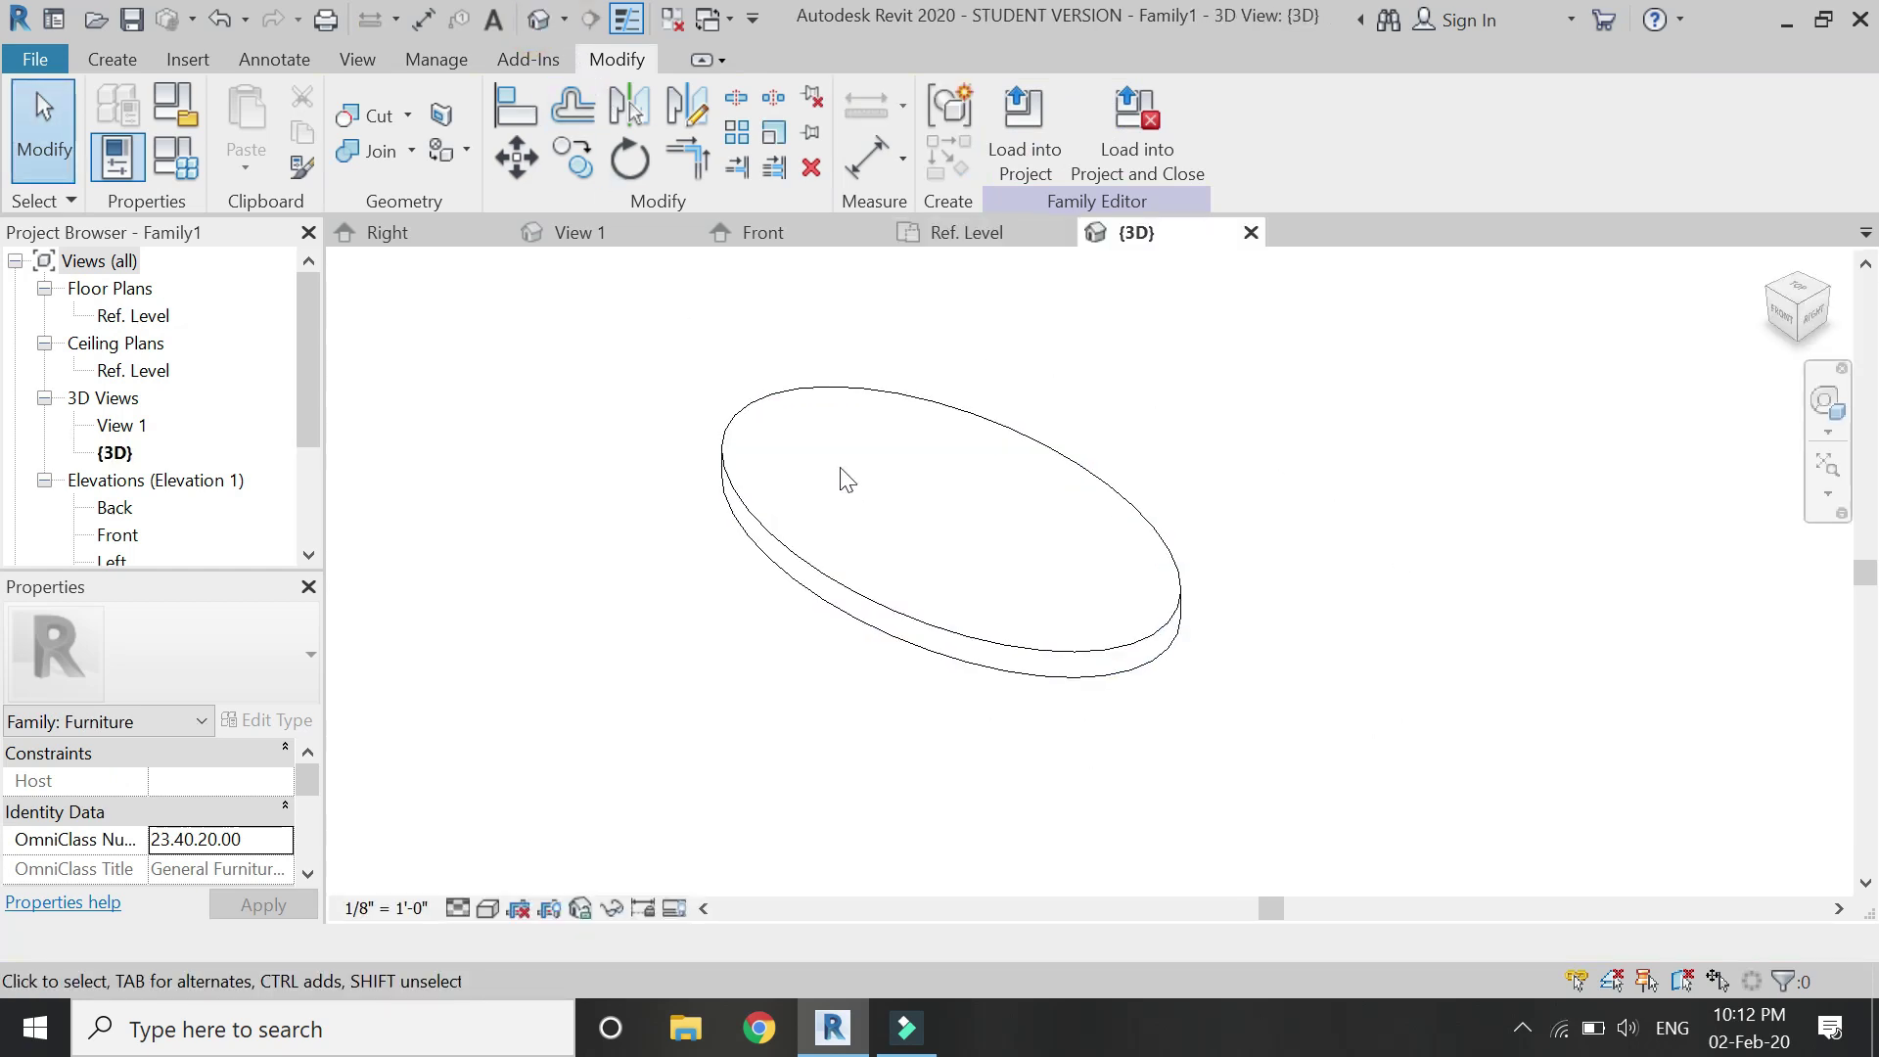
{"action": "left_click", "coordinate": [131, 57]}
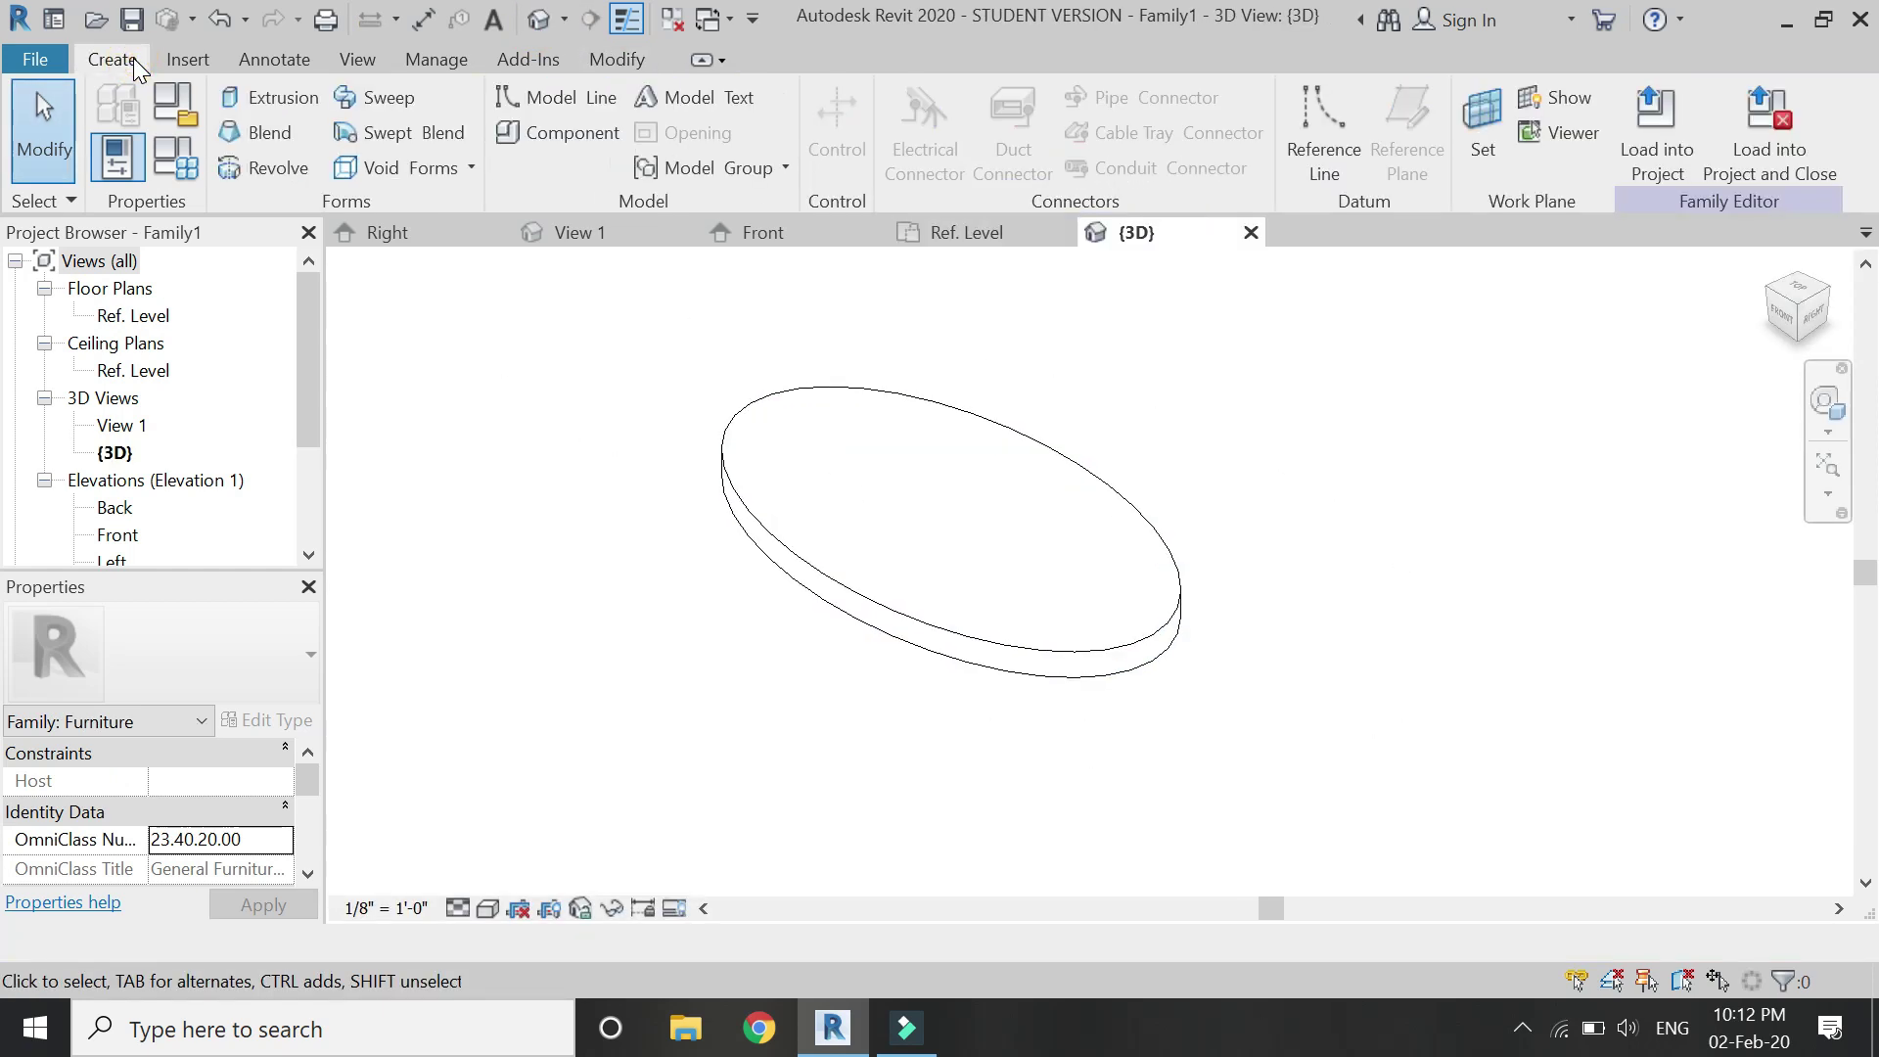
{"action": "left_click", "coordinate": [478, 169]}
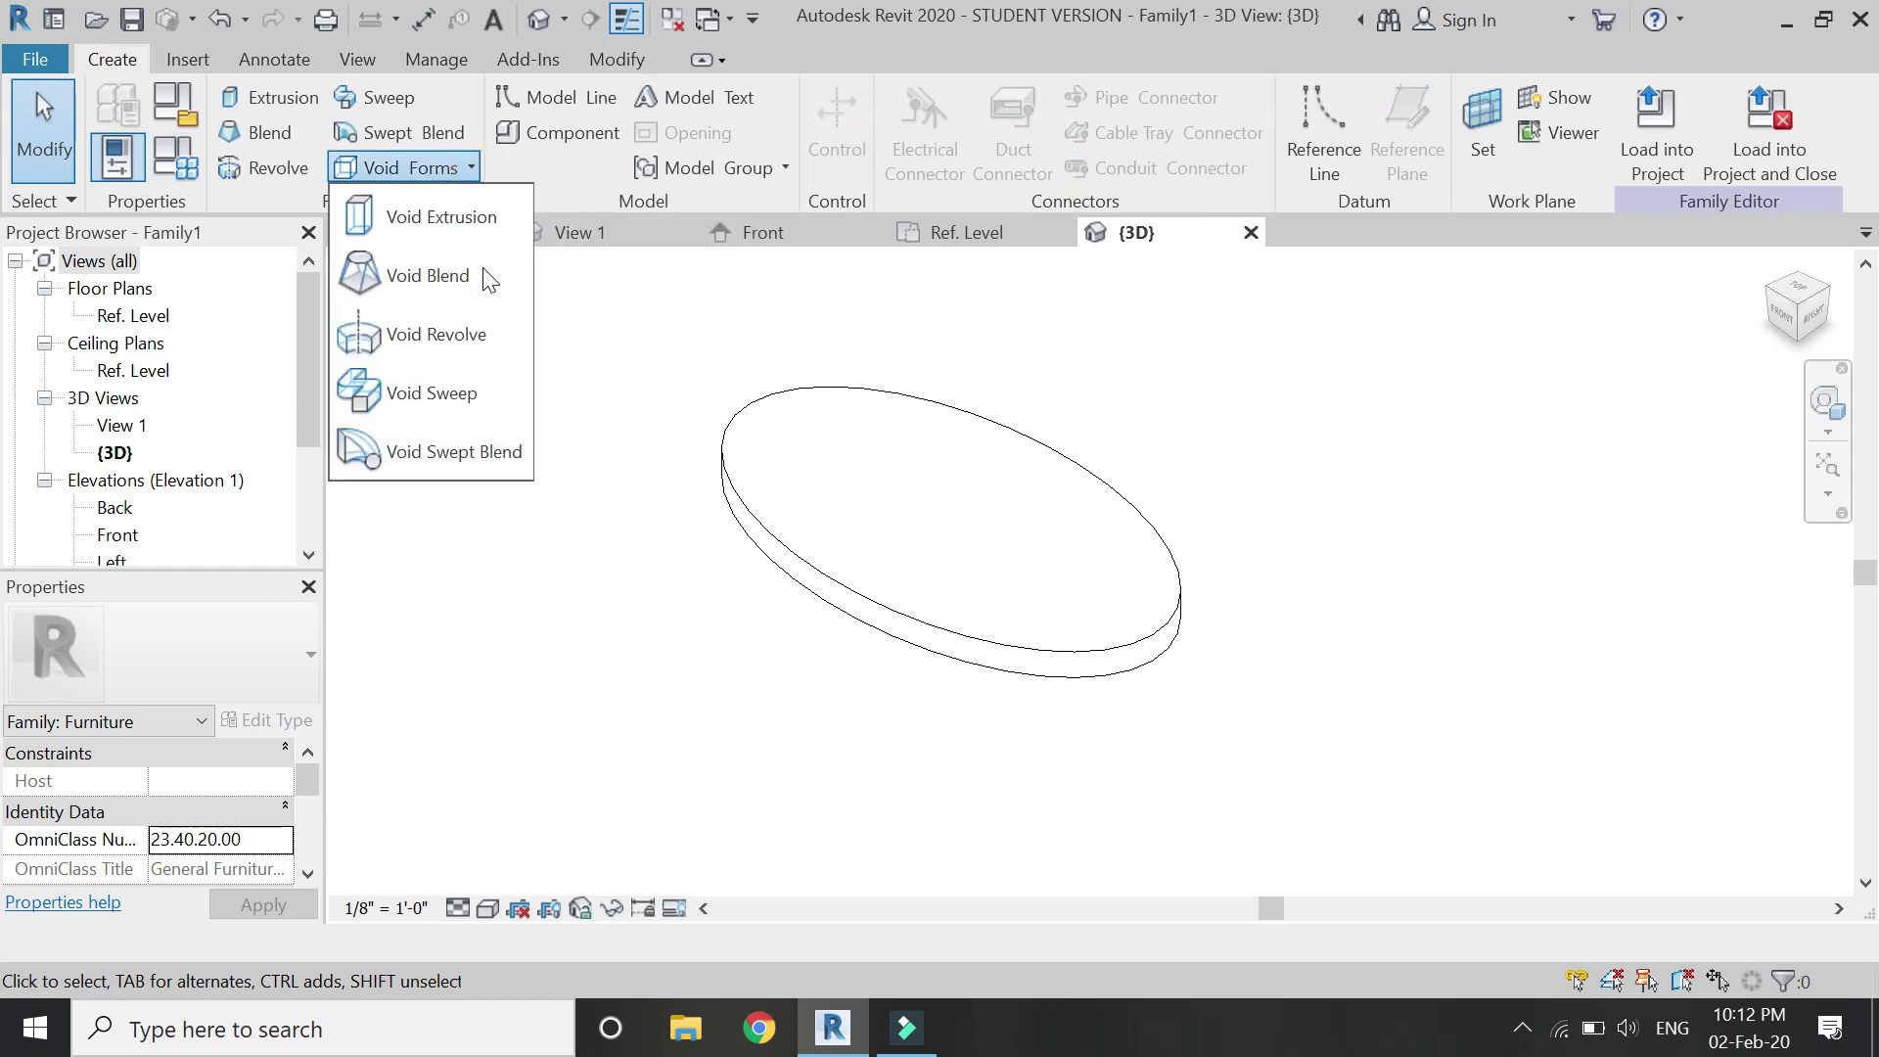
{"action": "left_click", "coordinate": [463, 398]}
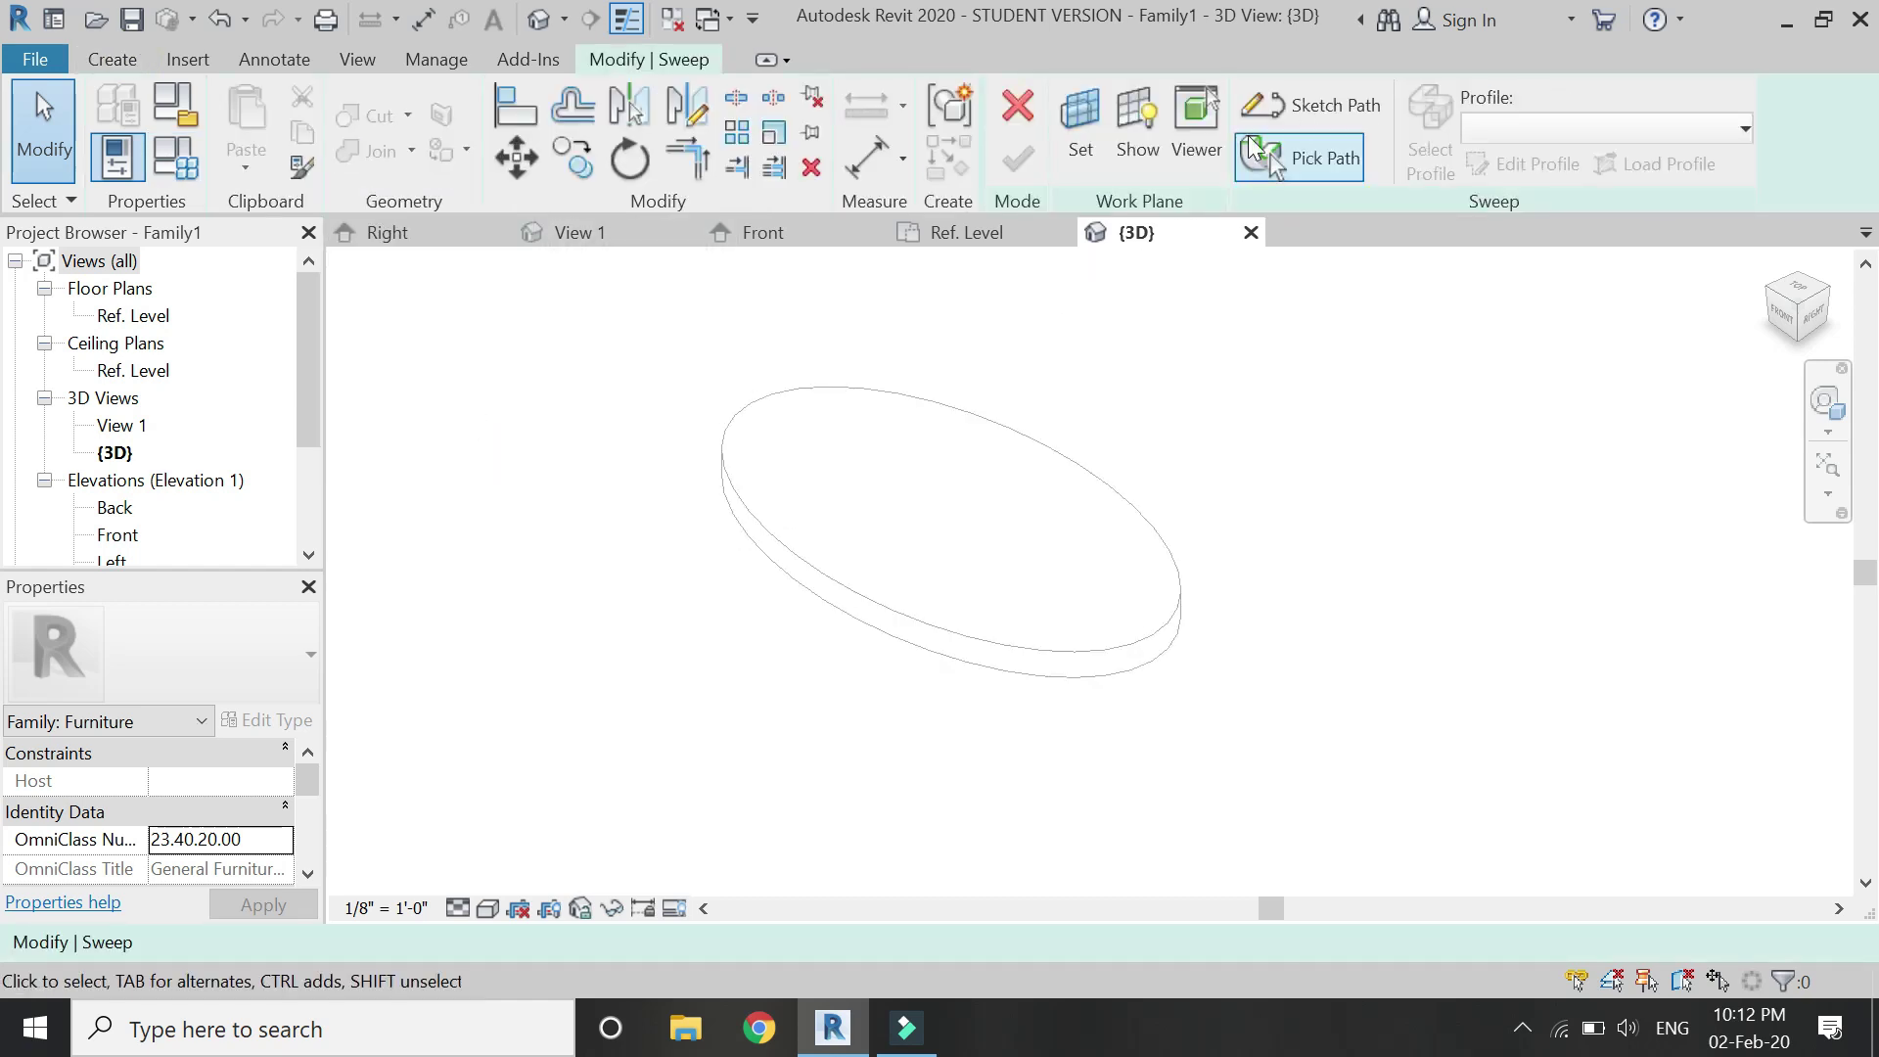
{"action": "left_click", "coordinate": [1265, 108]}
{"action": "left_click", "coordinate": [1269, 123]}
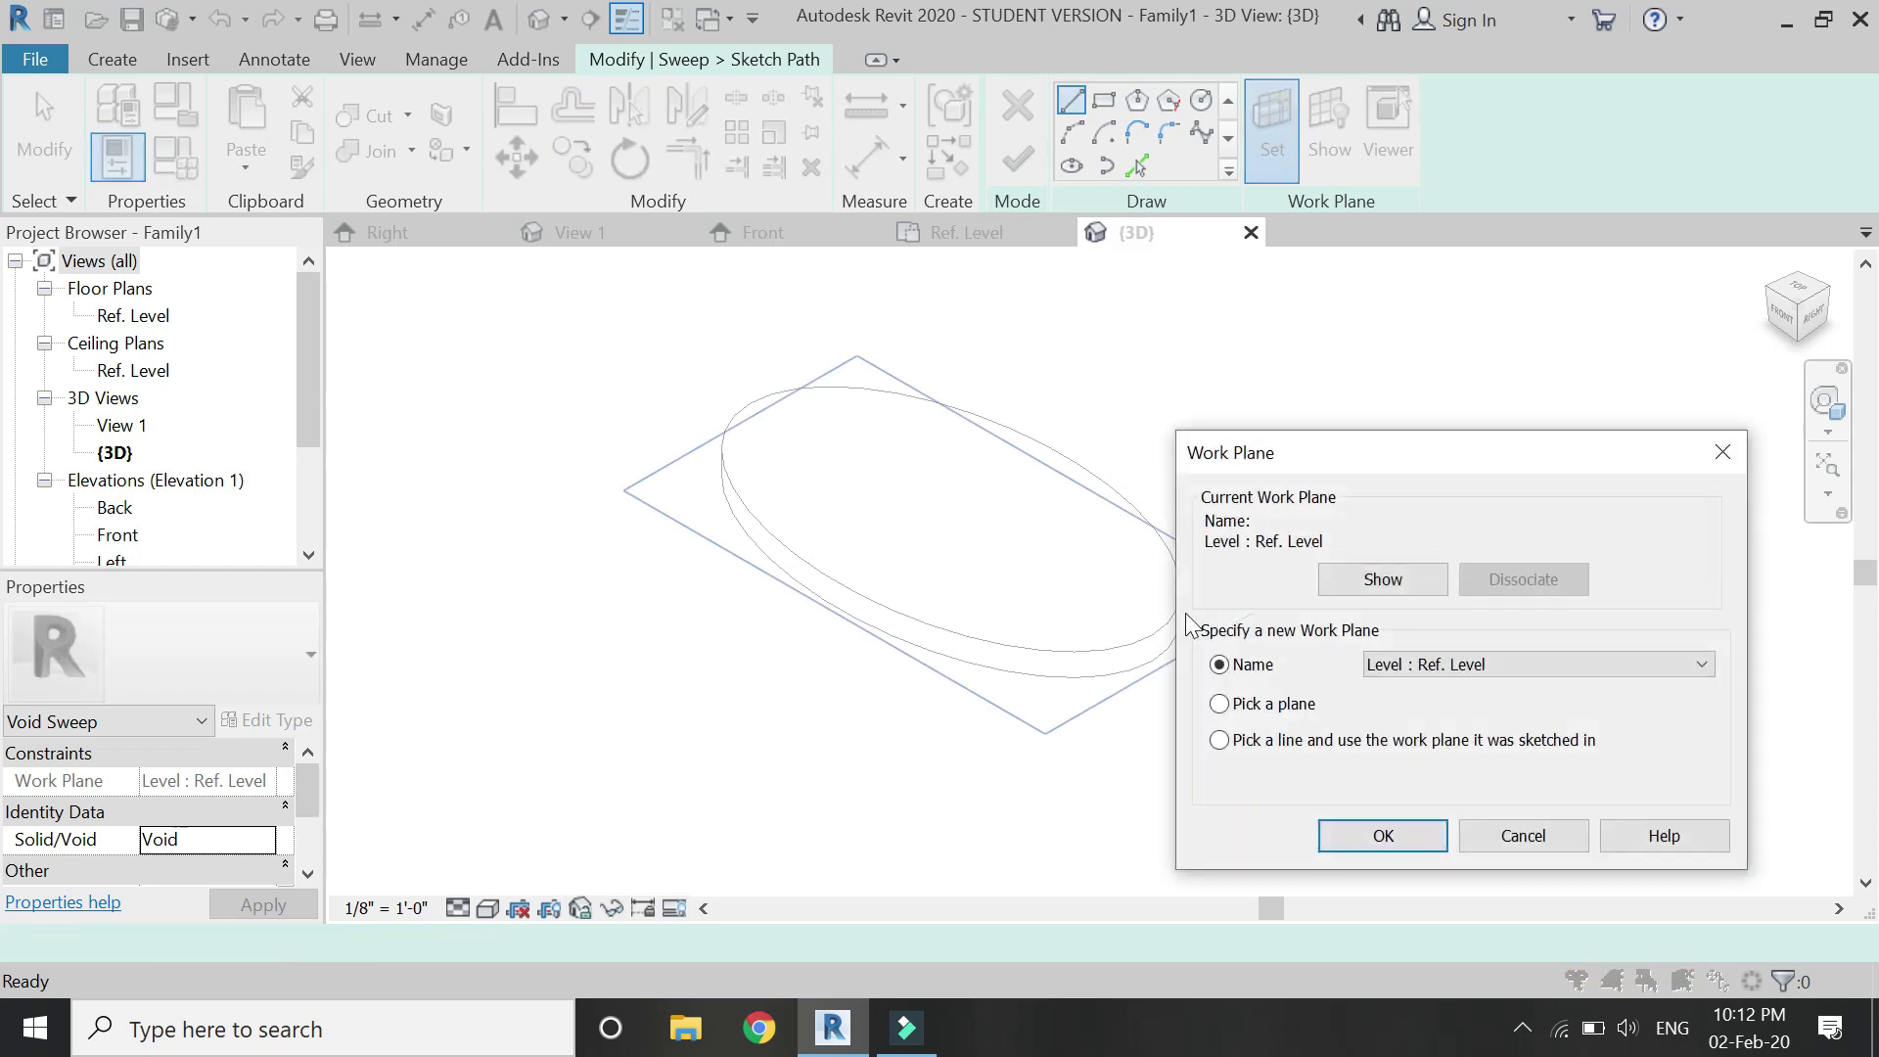
{"action": "left_click", "coordinate": [1353, 834]}
{"action": "left_click", "coordinate": [1141, 631]}
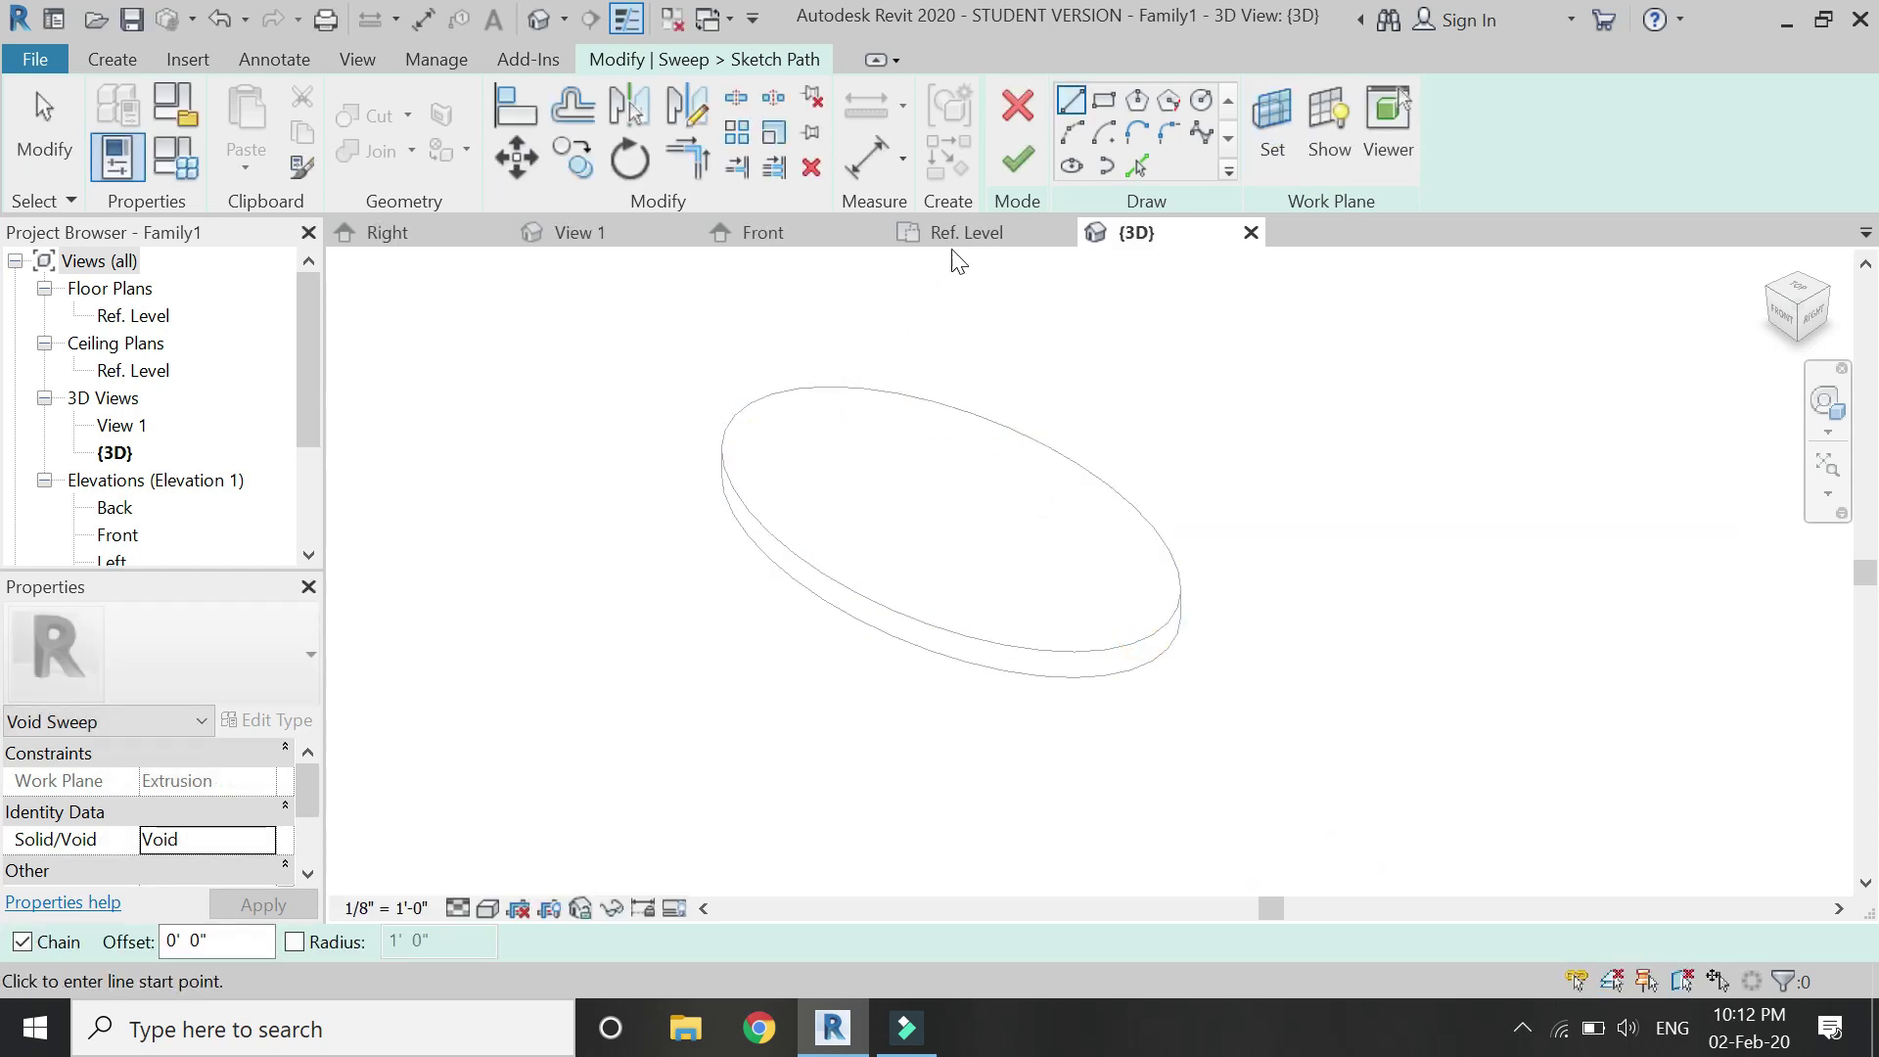
- Pick the base's back and front top edges as the sweep path, finish it, and edit the profile
{"action": "left_click", "coordinate": [1135, 164]}
{"action": "left_click", "coordinate": [1012, 427]}
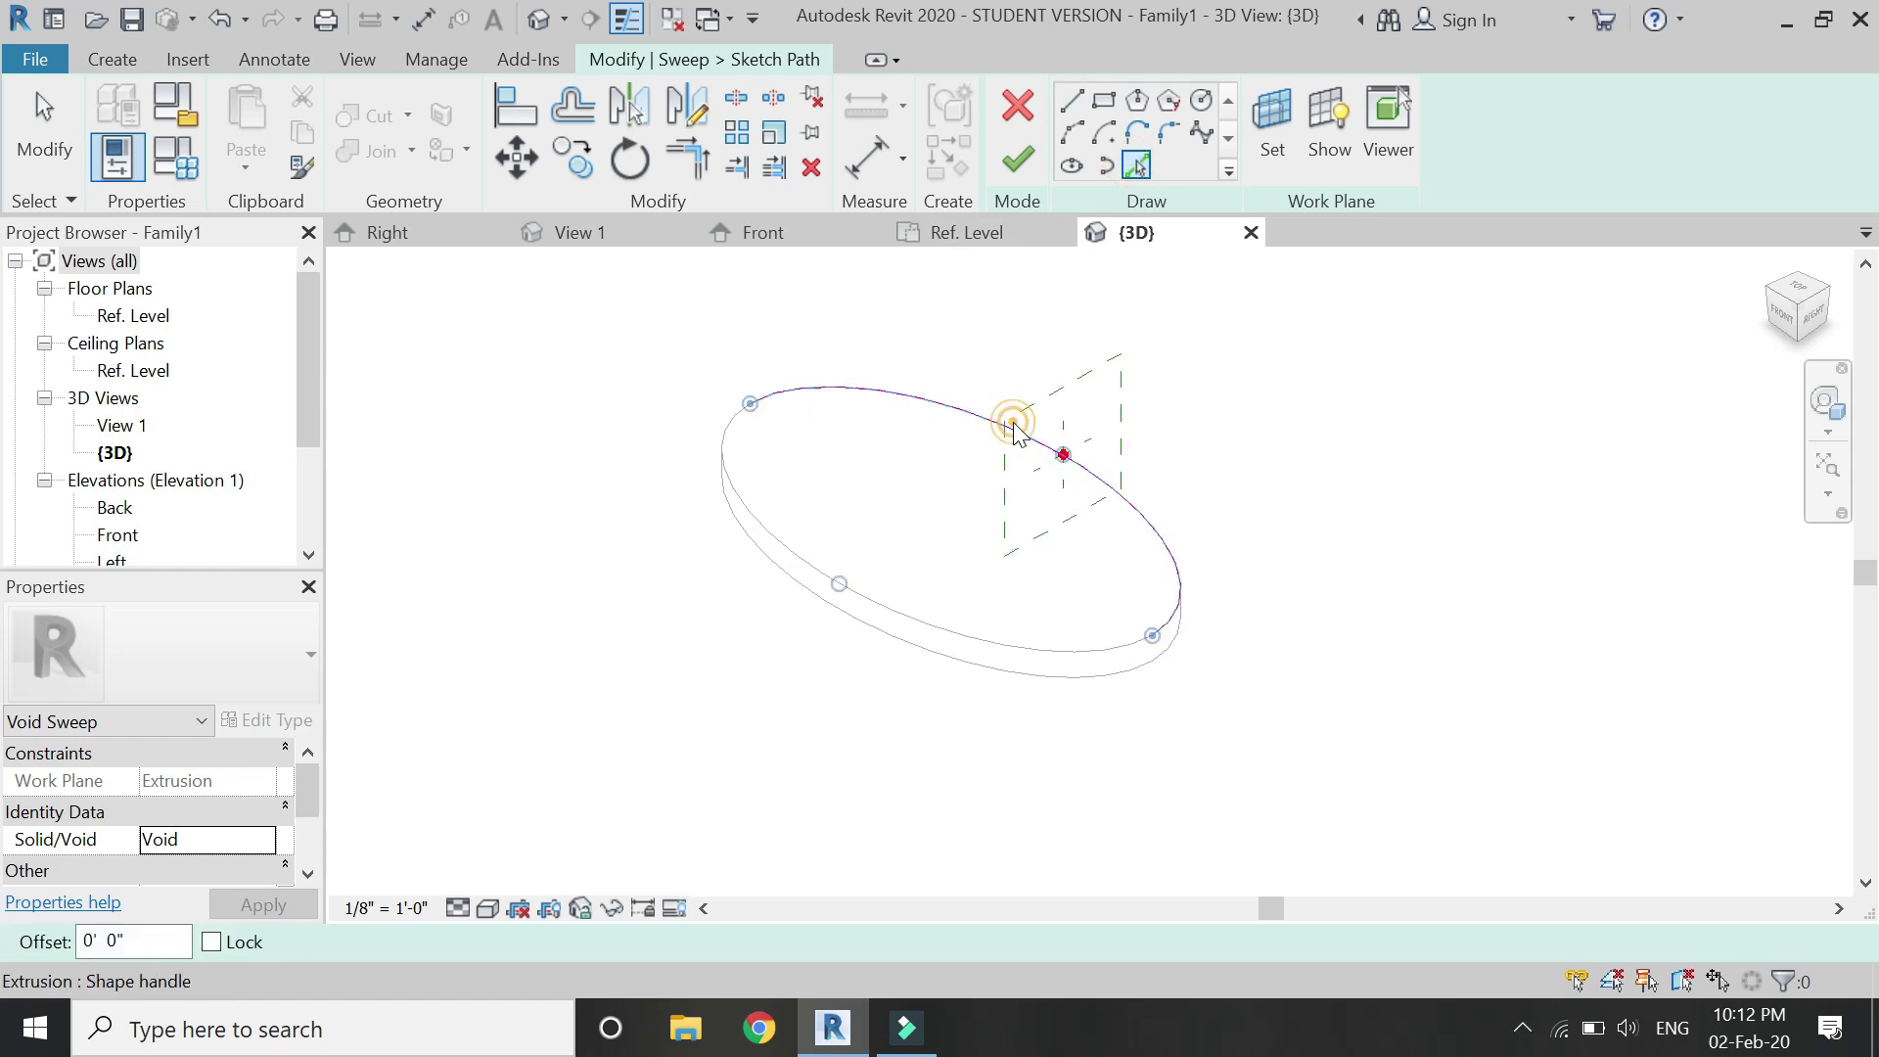
{"action": "left_click", "coordinate": [910, 621]}
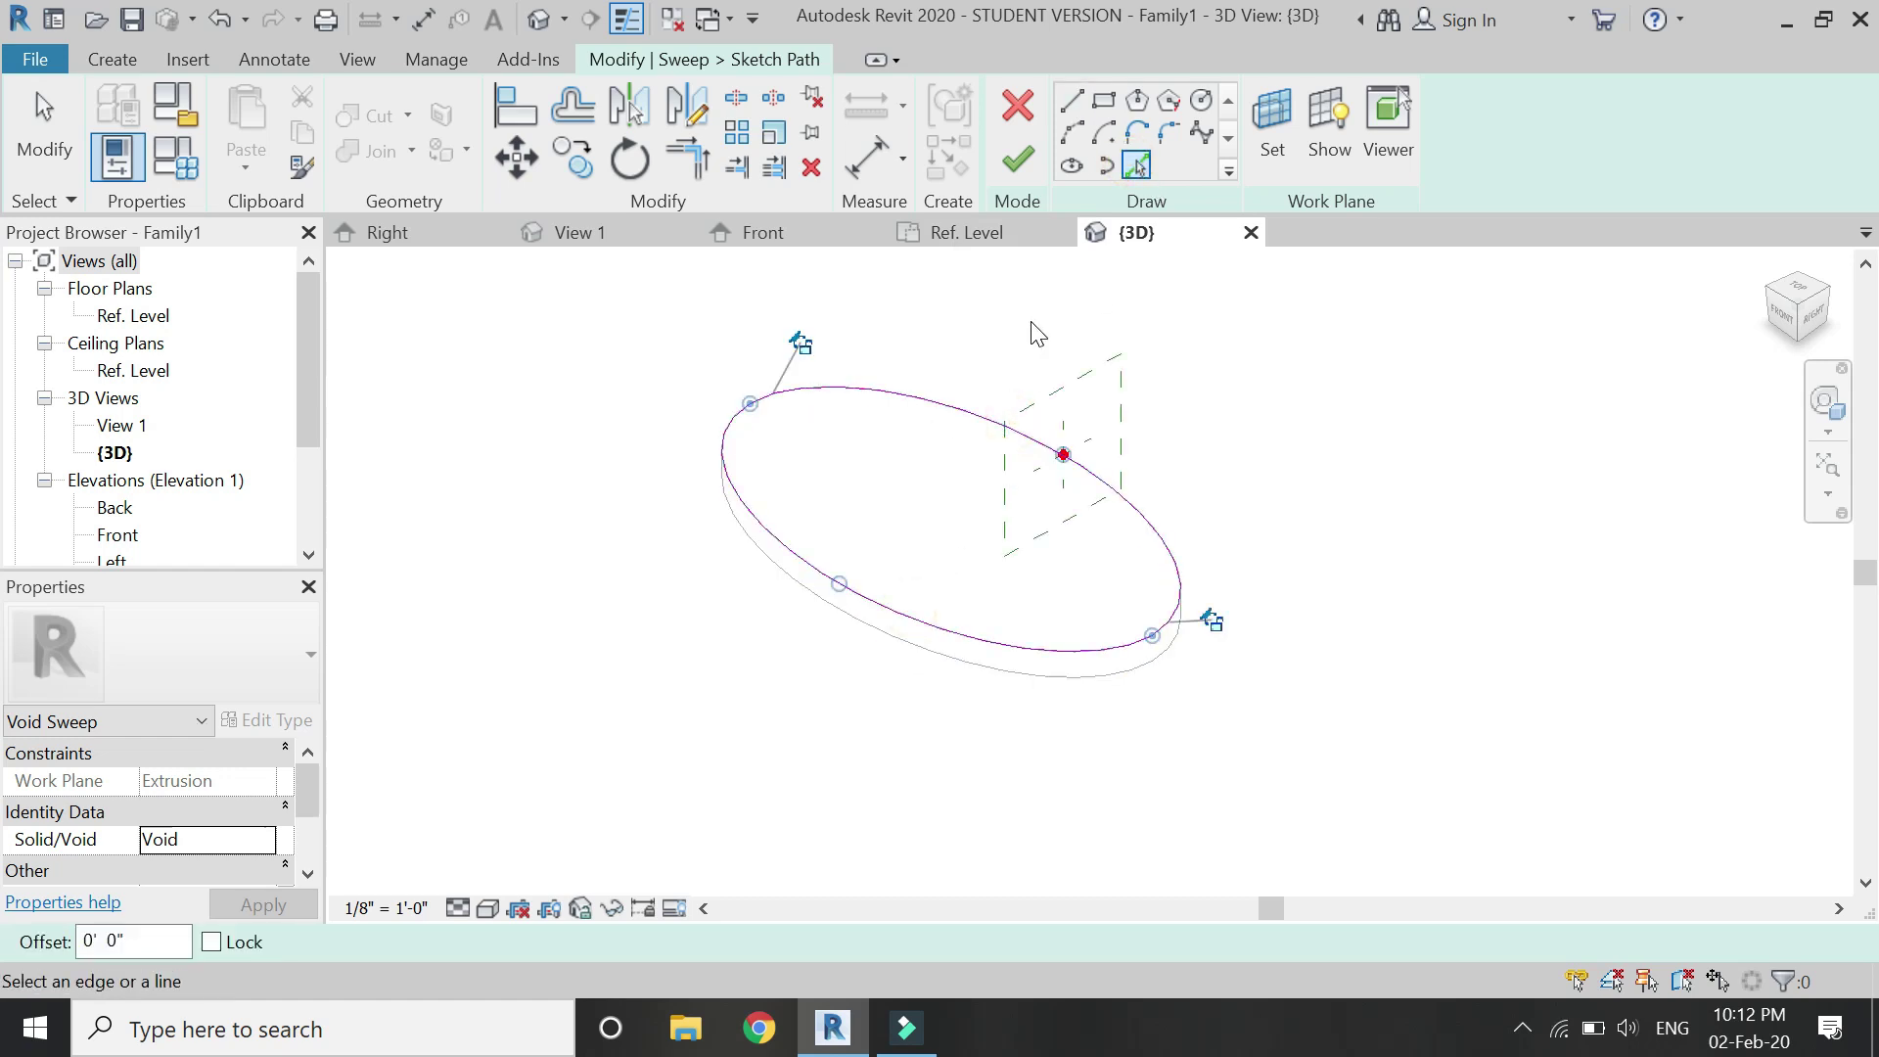
{"action": "left_click", "coordinate": [1001, 163]}
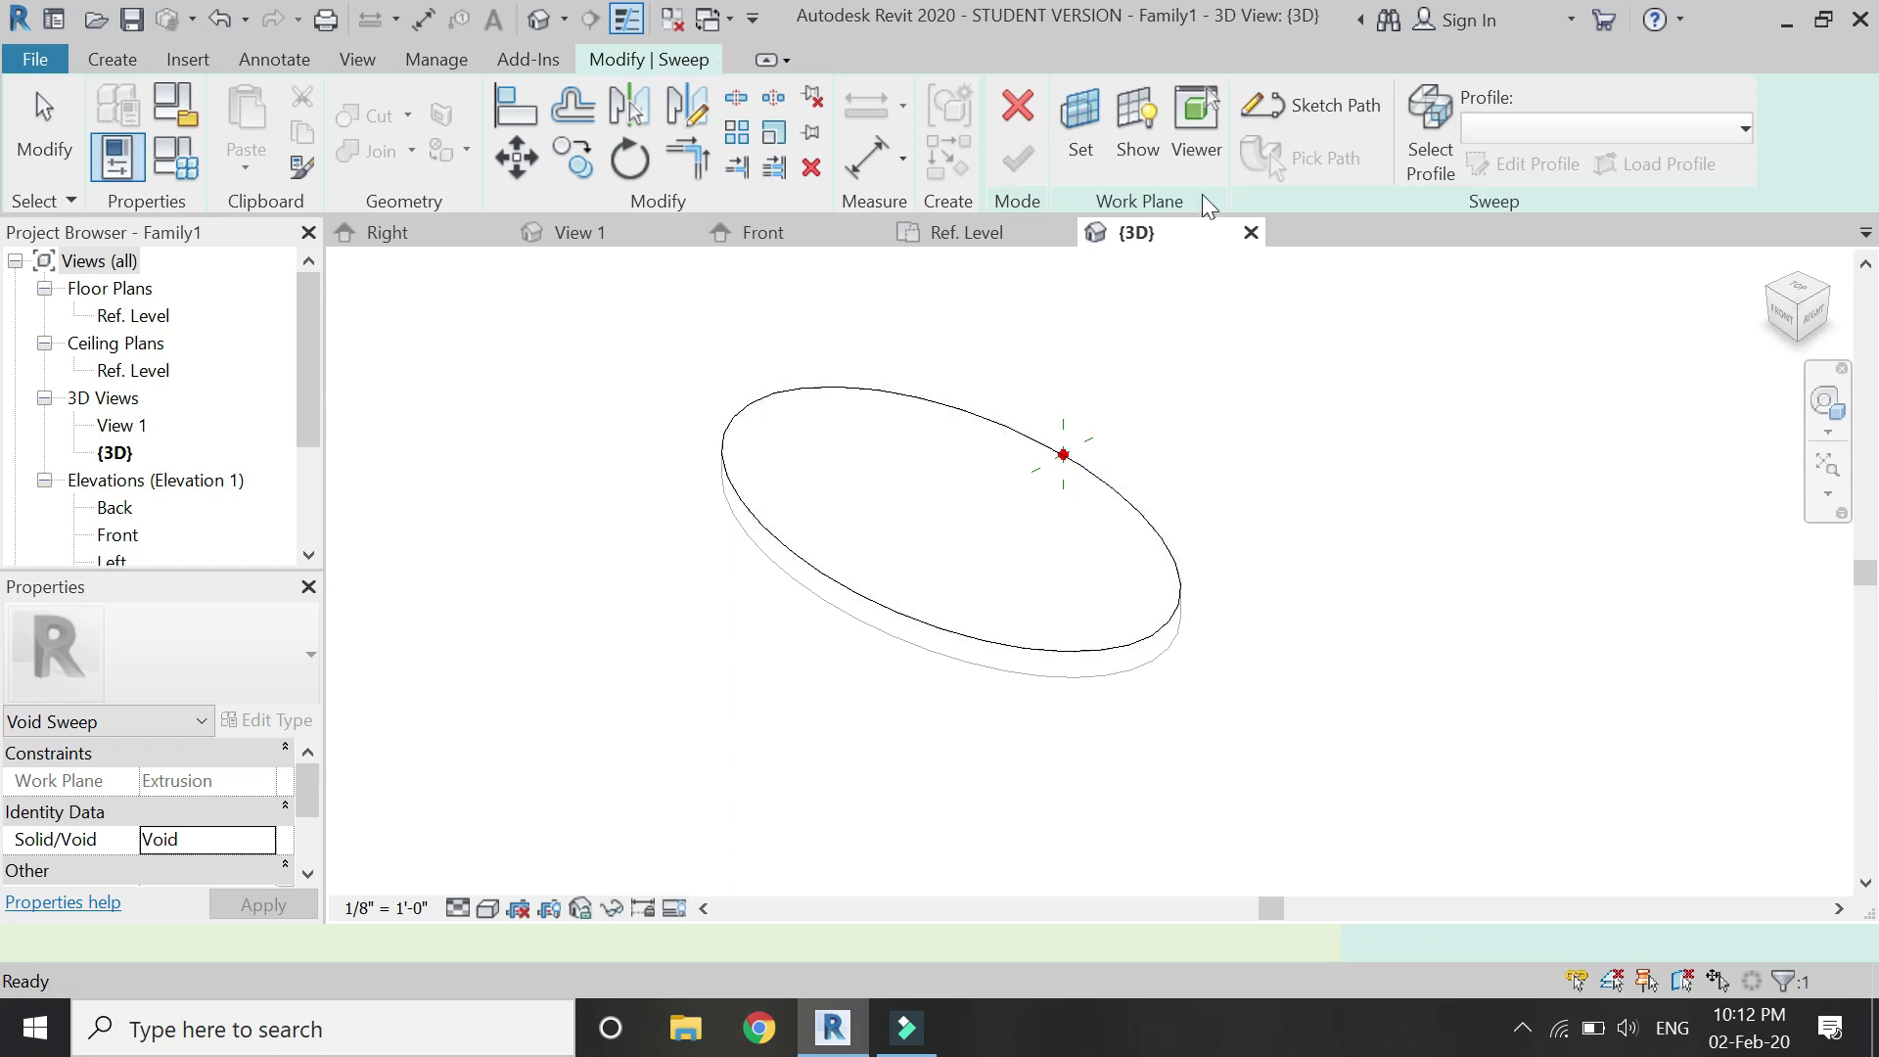
{"action": "left_click", "coordinate": [685, 60]}
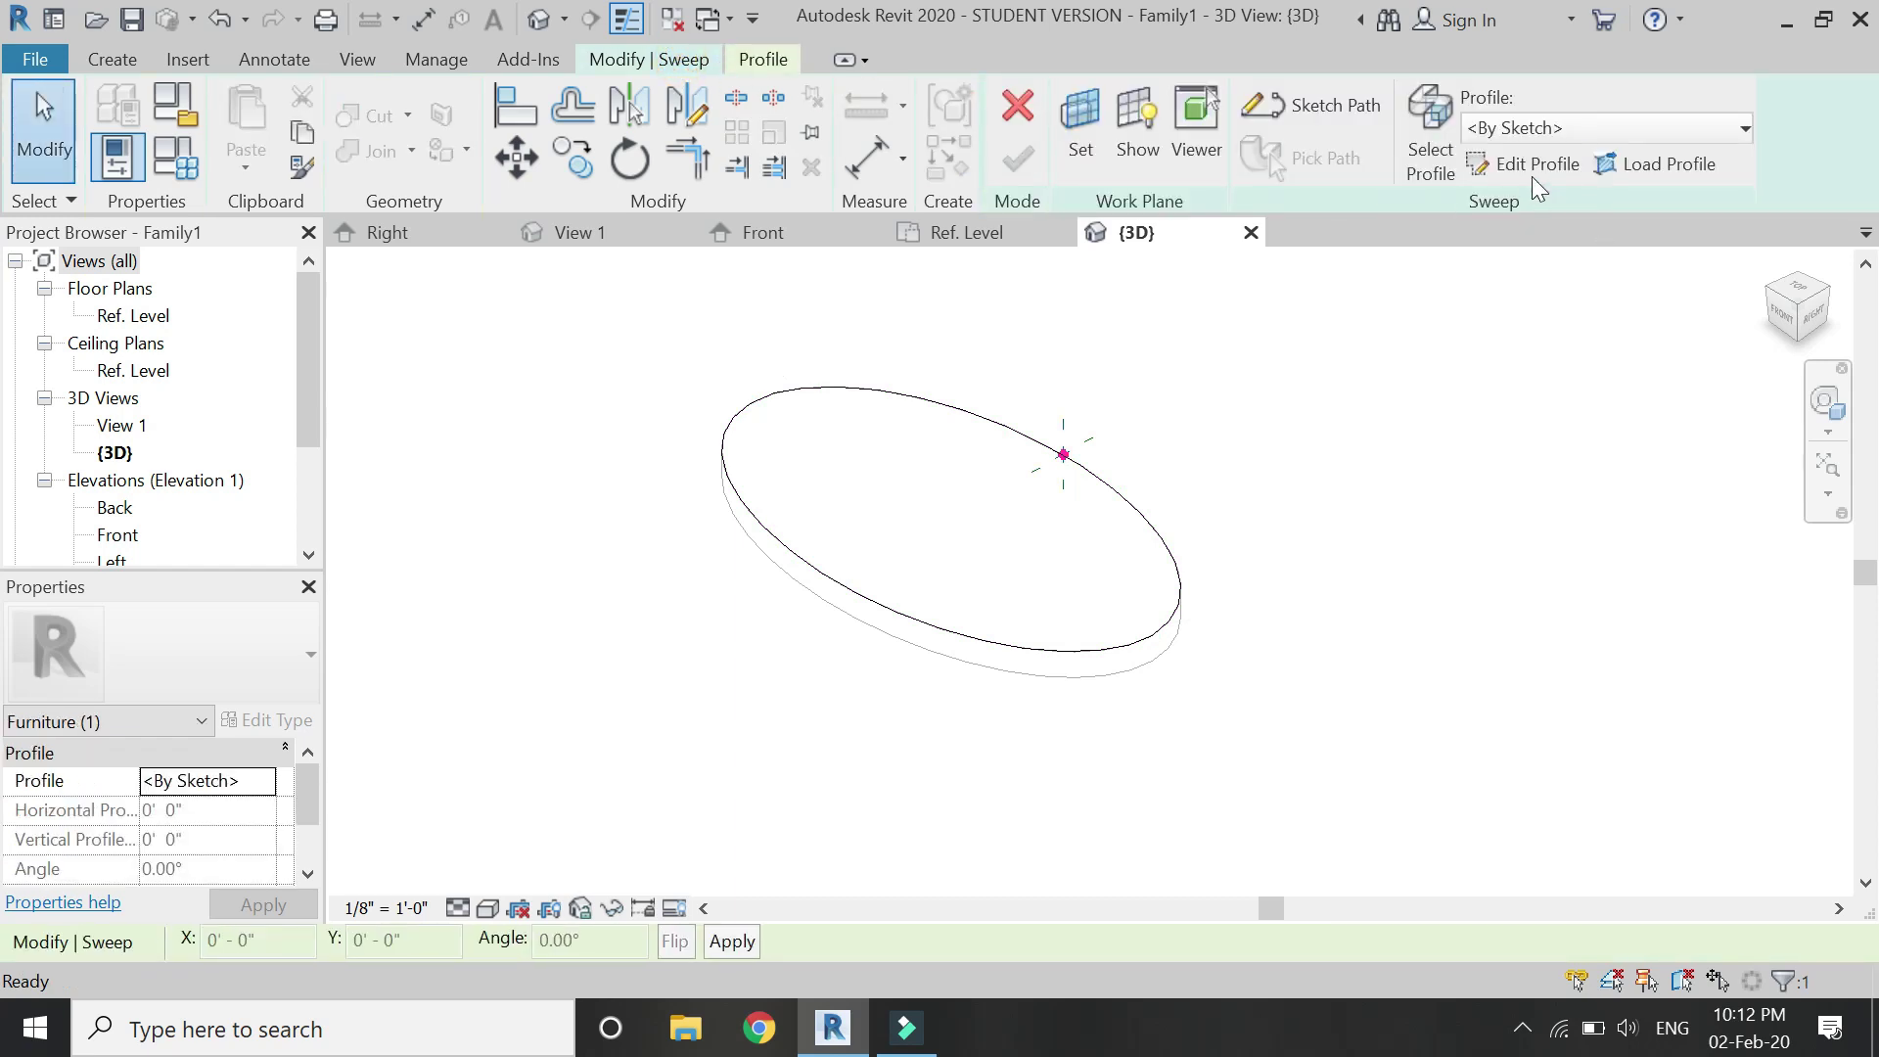
{"action": "left_click", "coordinate": [1528, 168]}
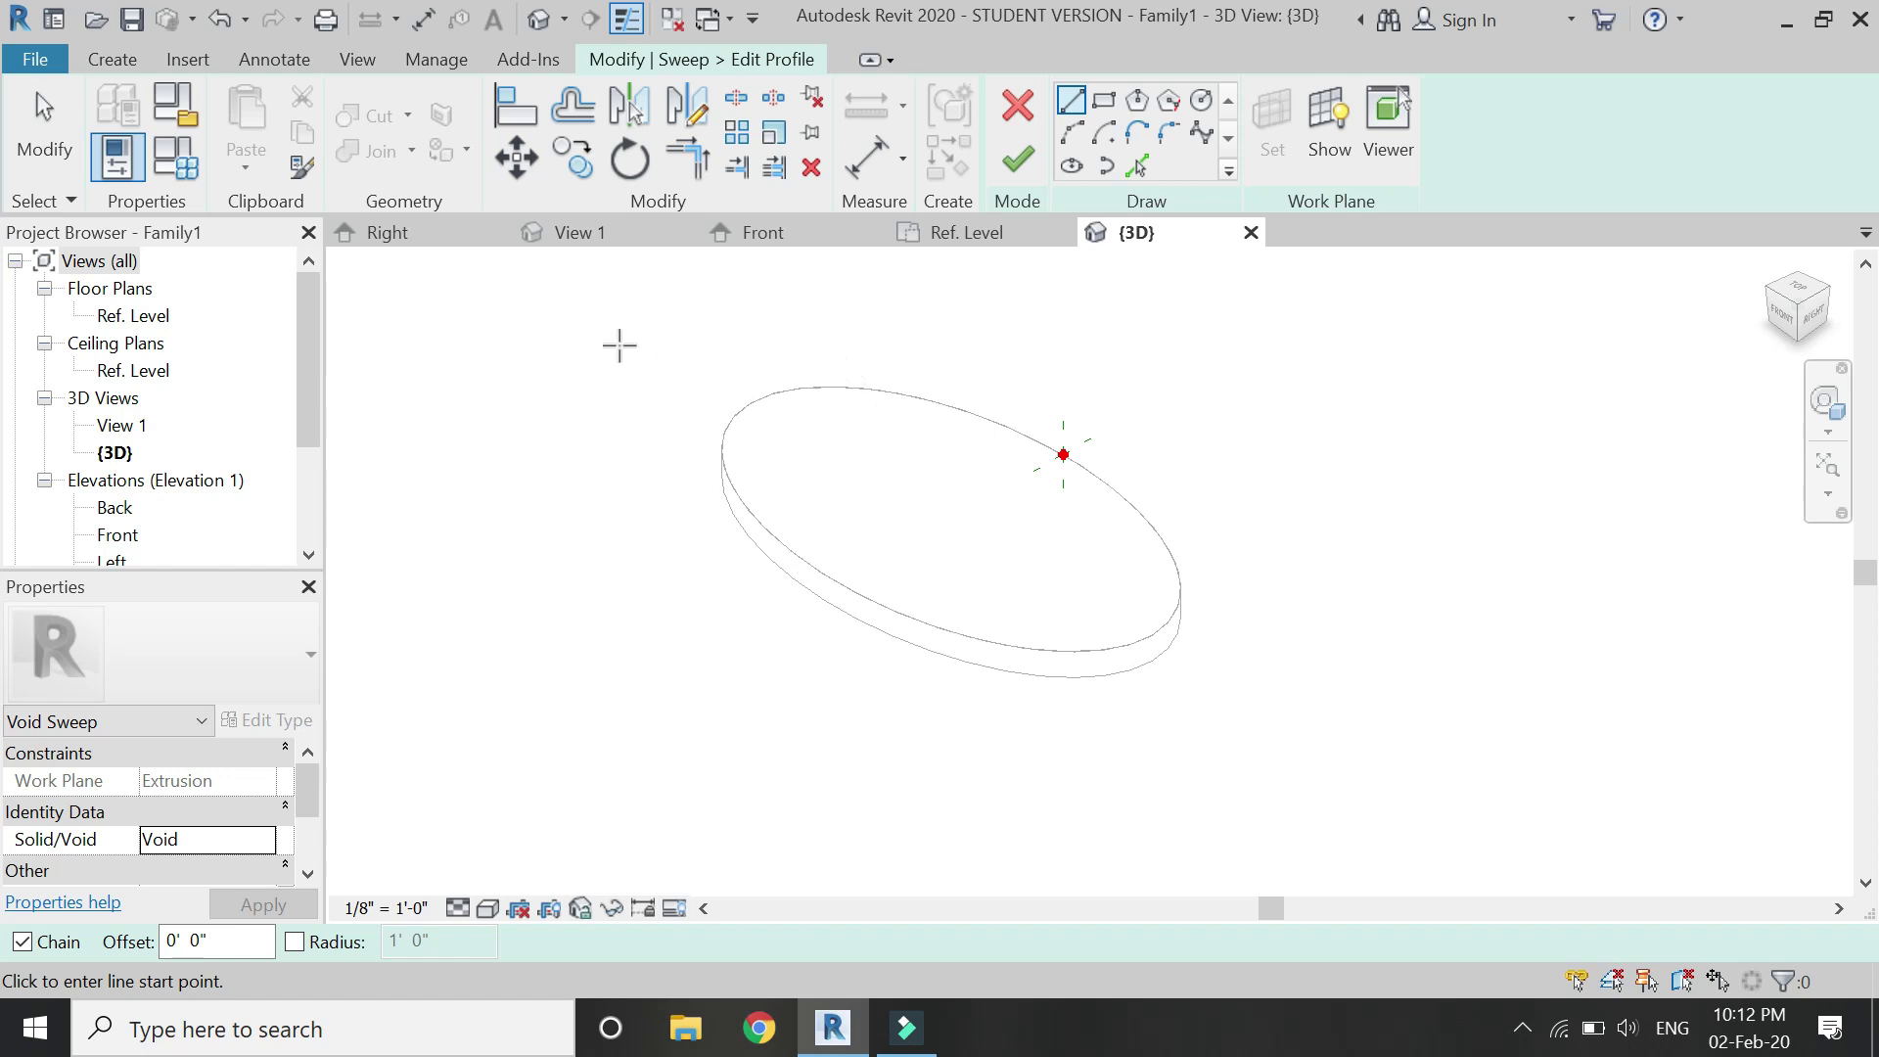
- In the Right elevation, draw the profile's top line, 45° bevel line and short bottom line
{"action": "left_click", "coordinate": [424, 235]}
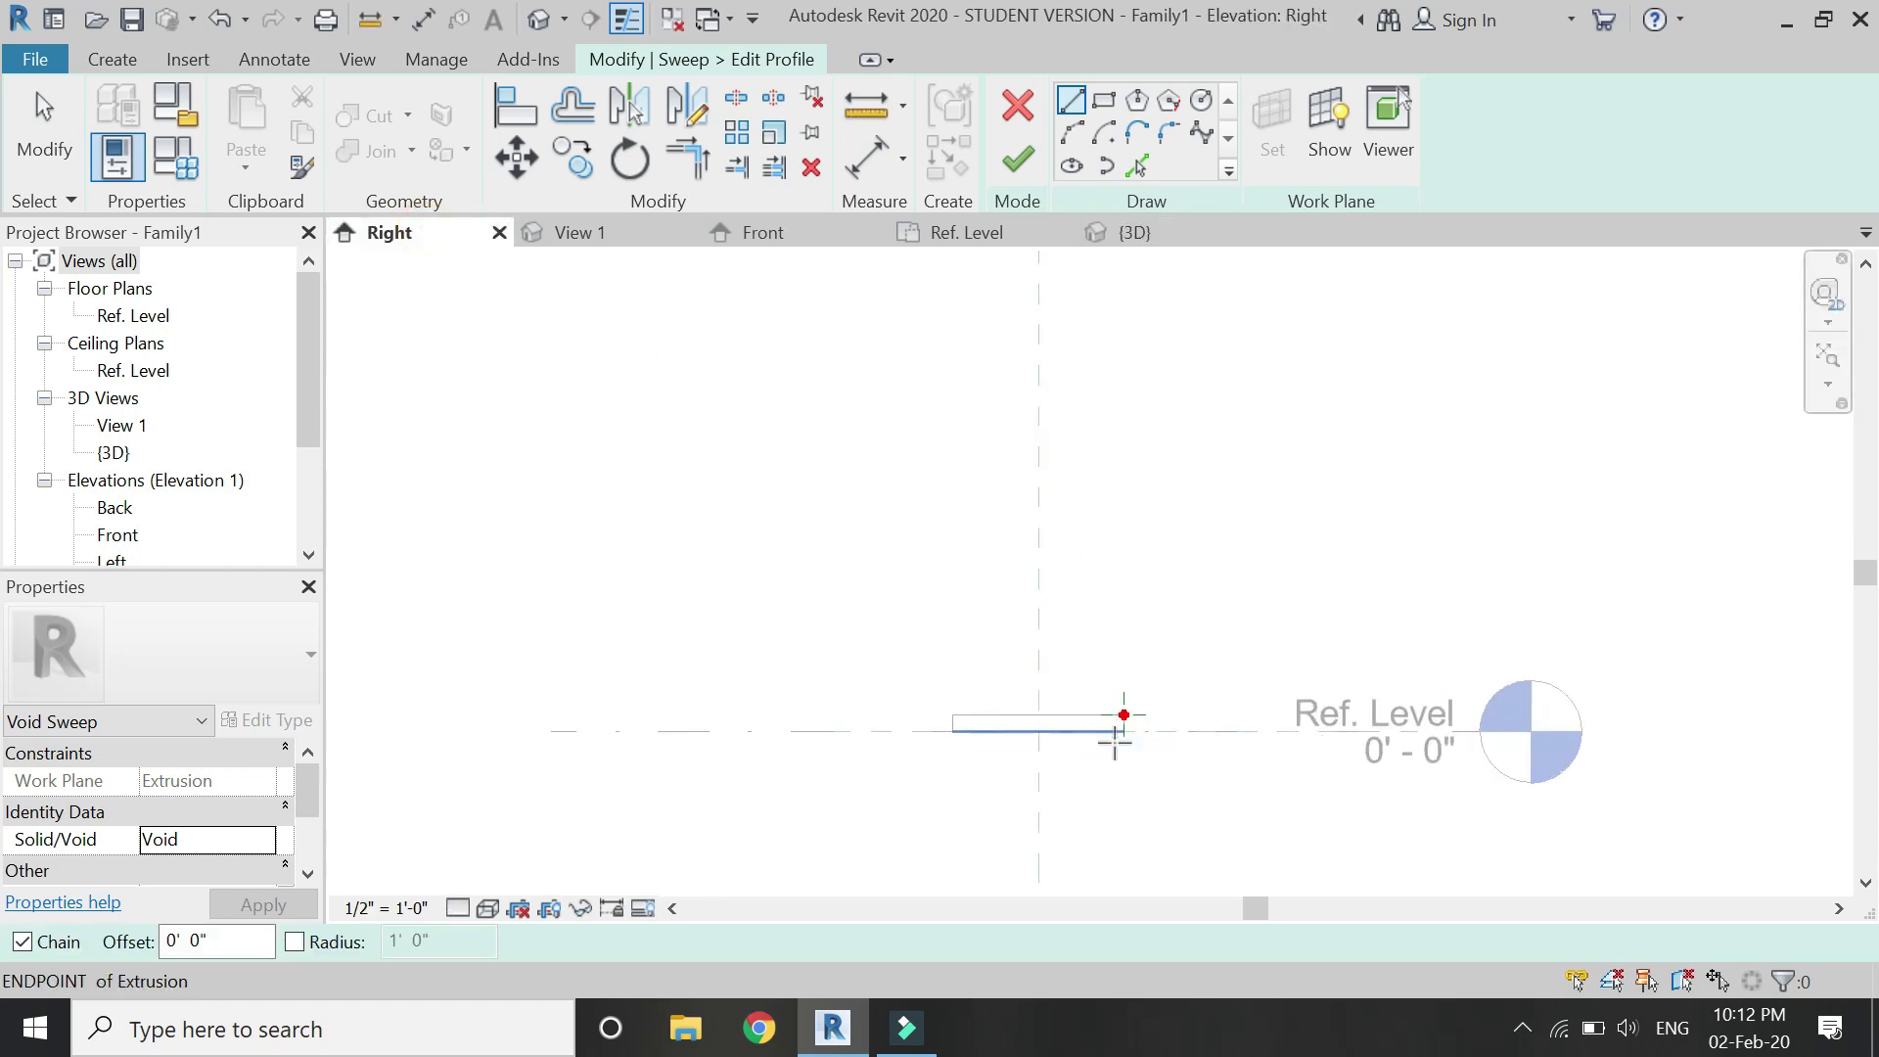
{"action": "scroll", "coordinate": [1115, 743], "scroll_direction": "up", "scroll_amount": 5}
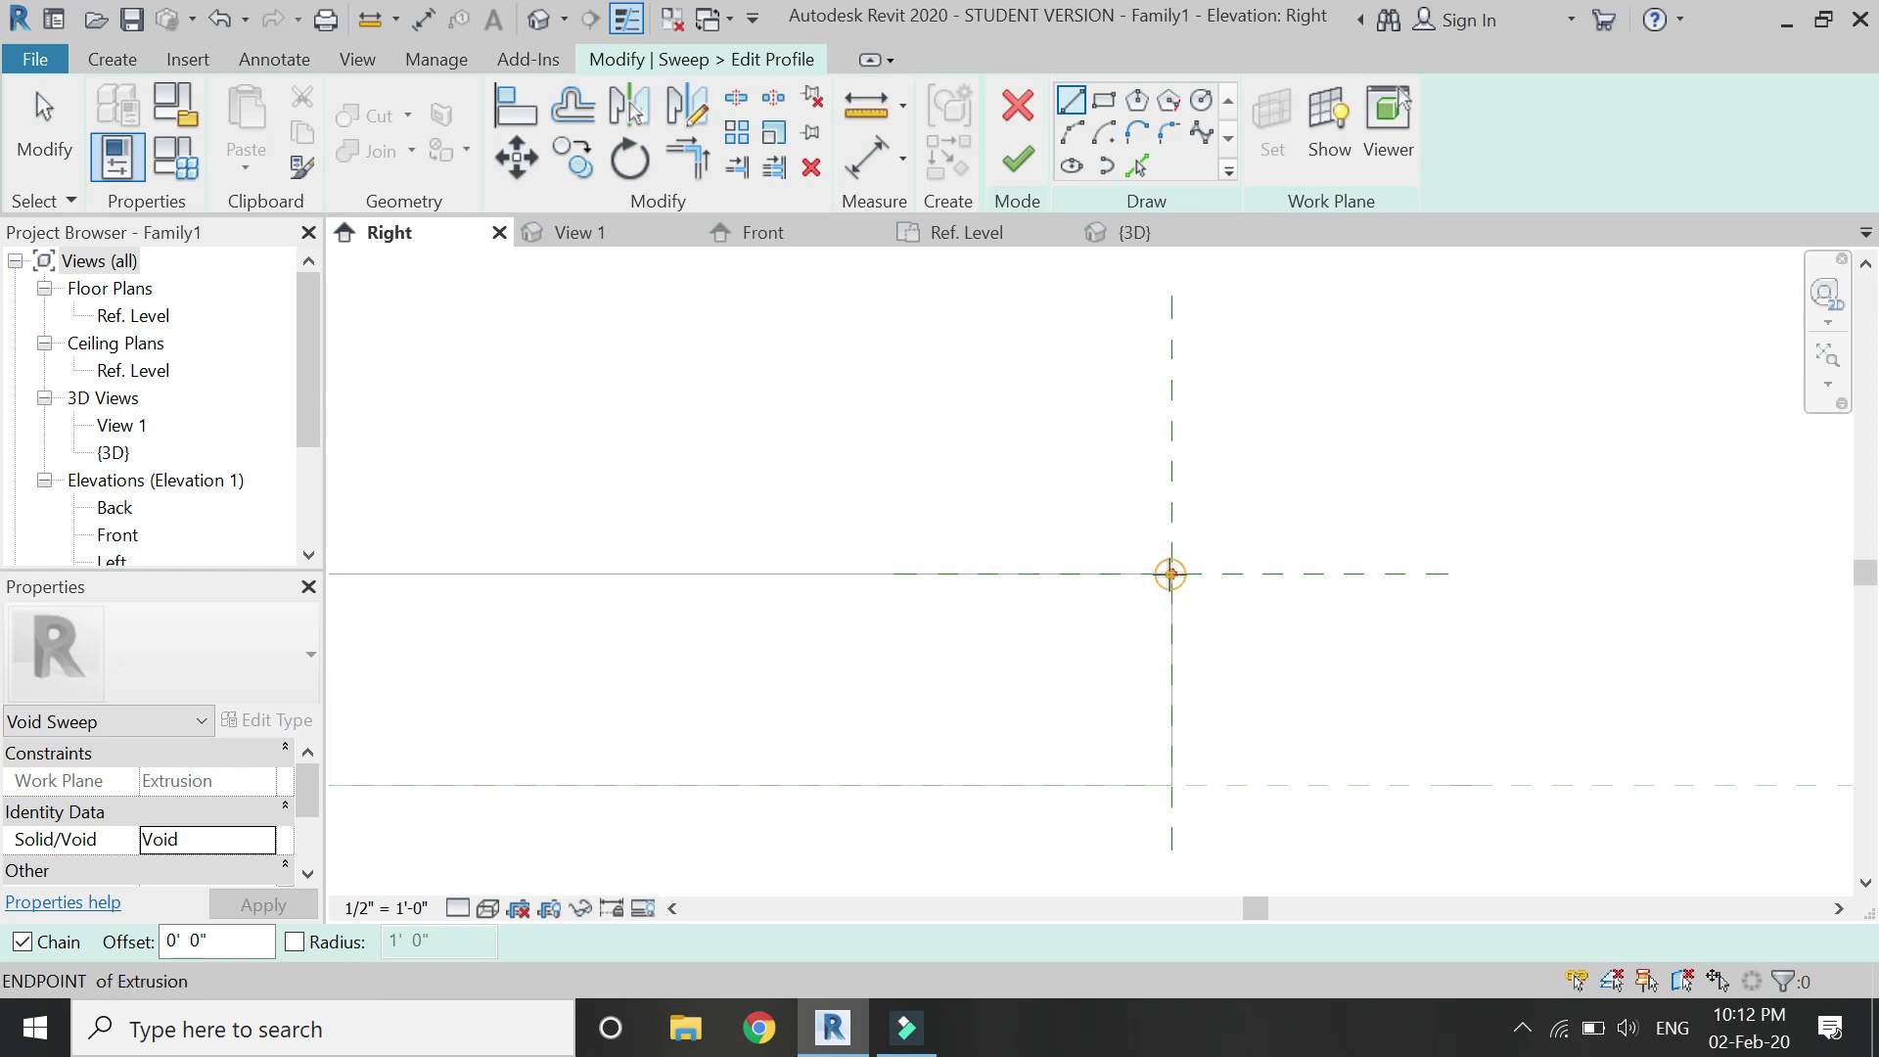
{"action": "left_click", "coordinate": [1171, 574]}
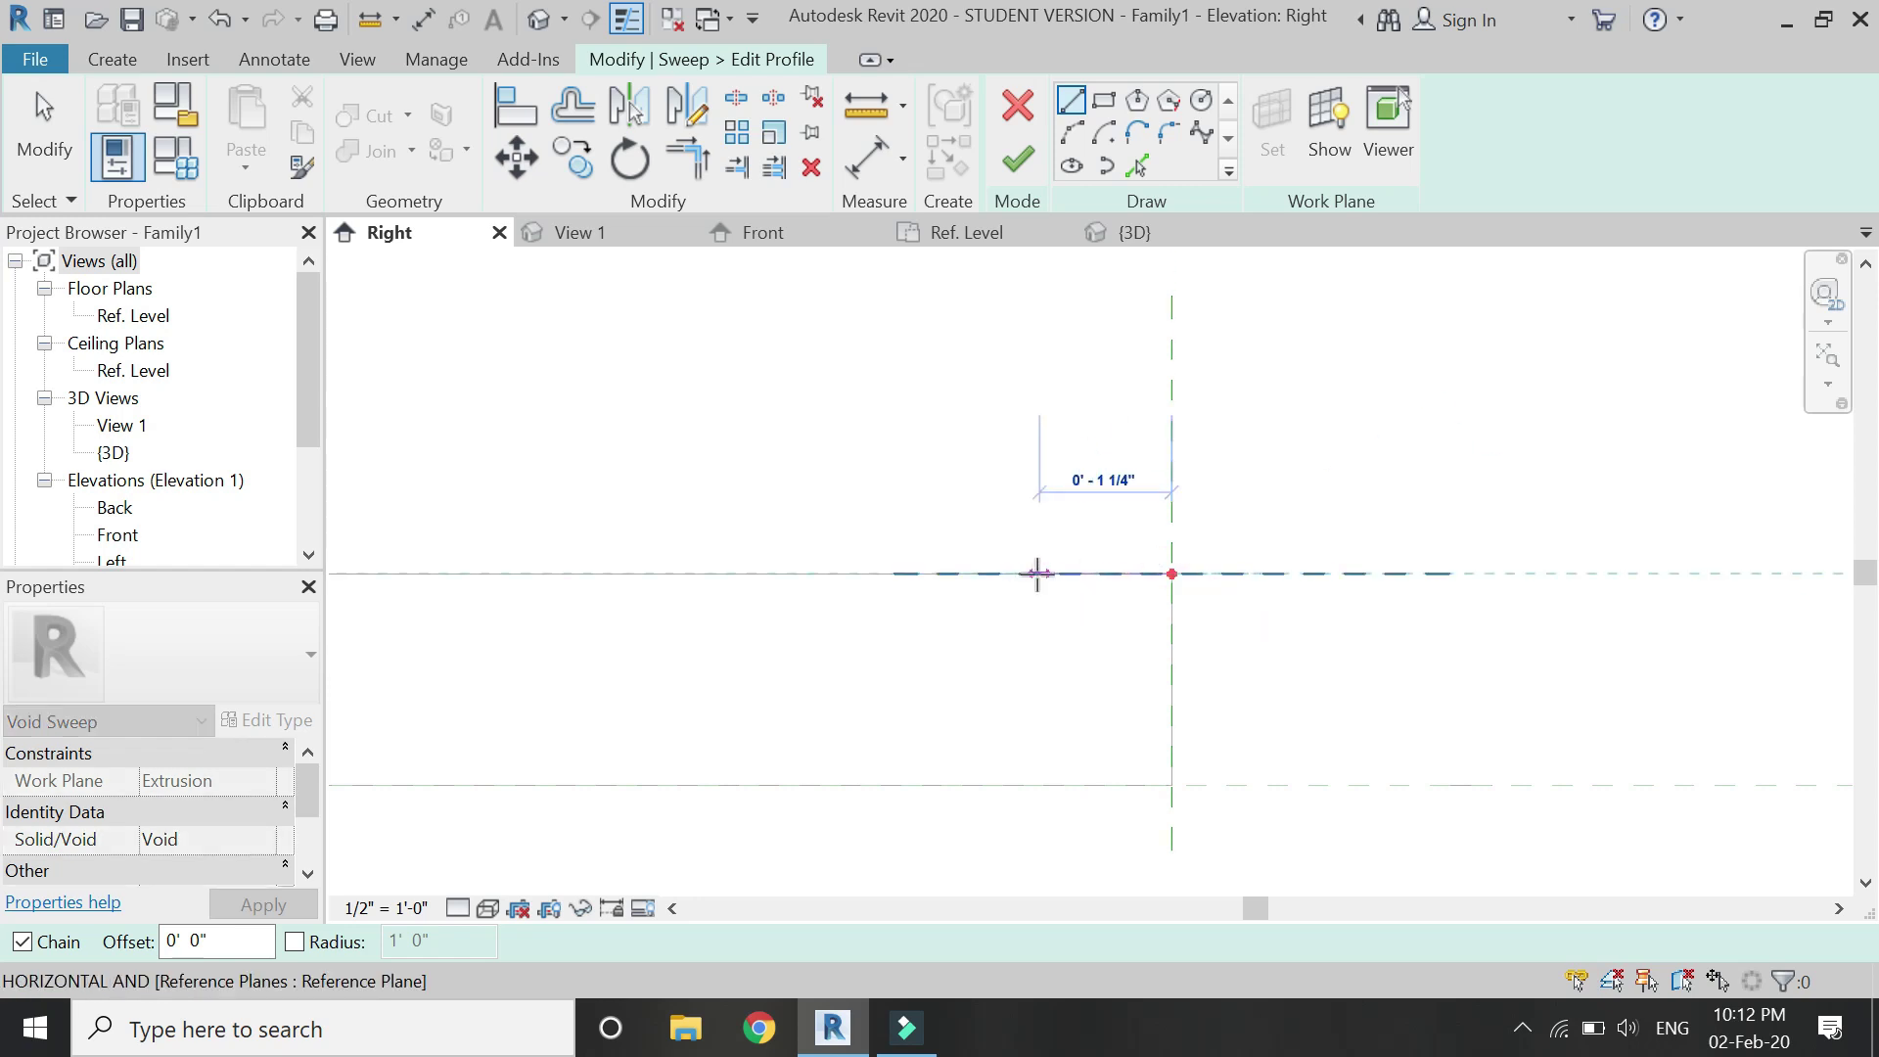
{"action": "left_click", "coordinate": [1037, 573]}
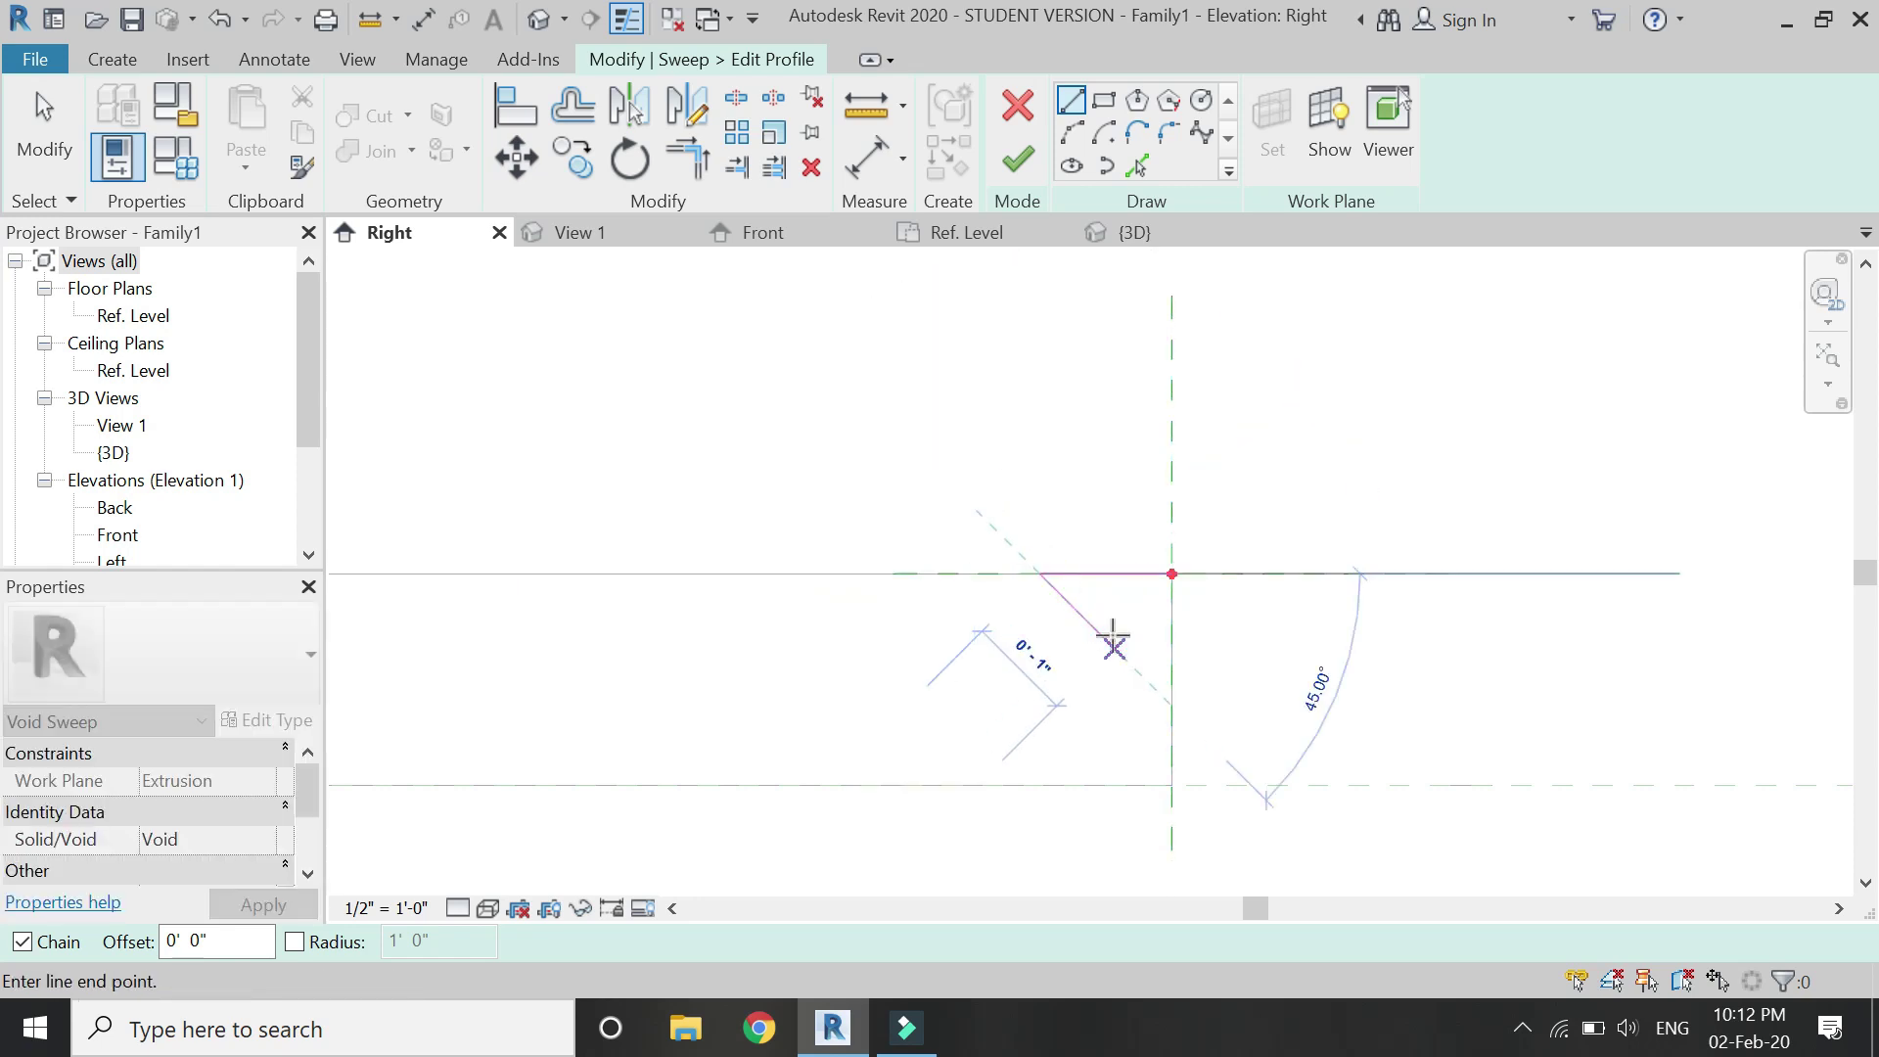
{"action": "left_click", "coordinate": [1149, 686]}
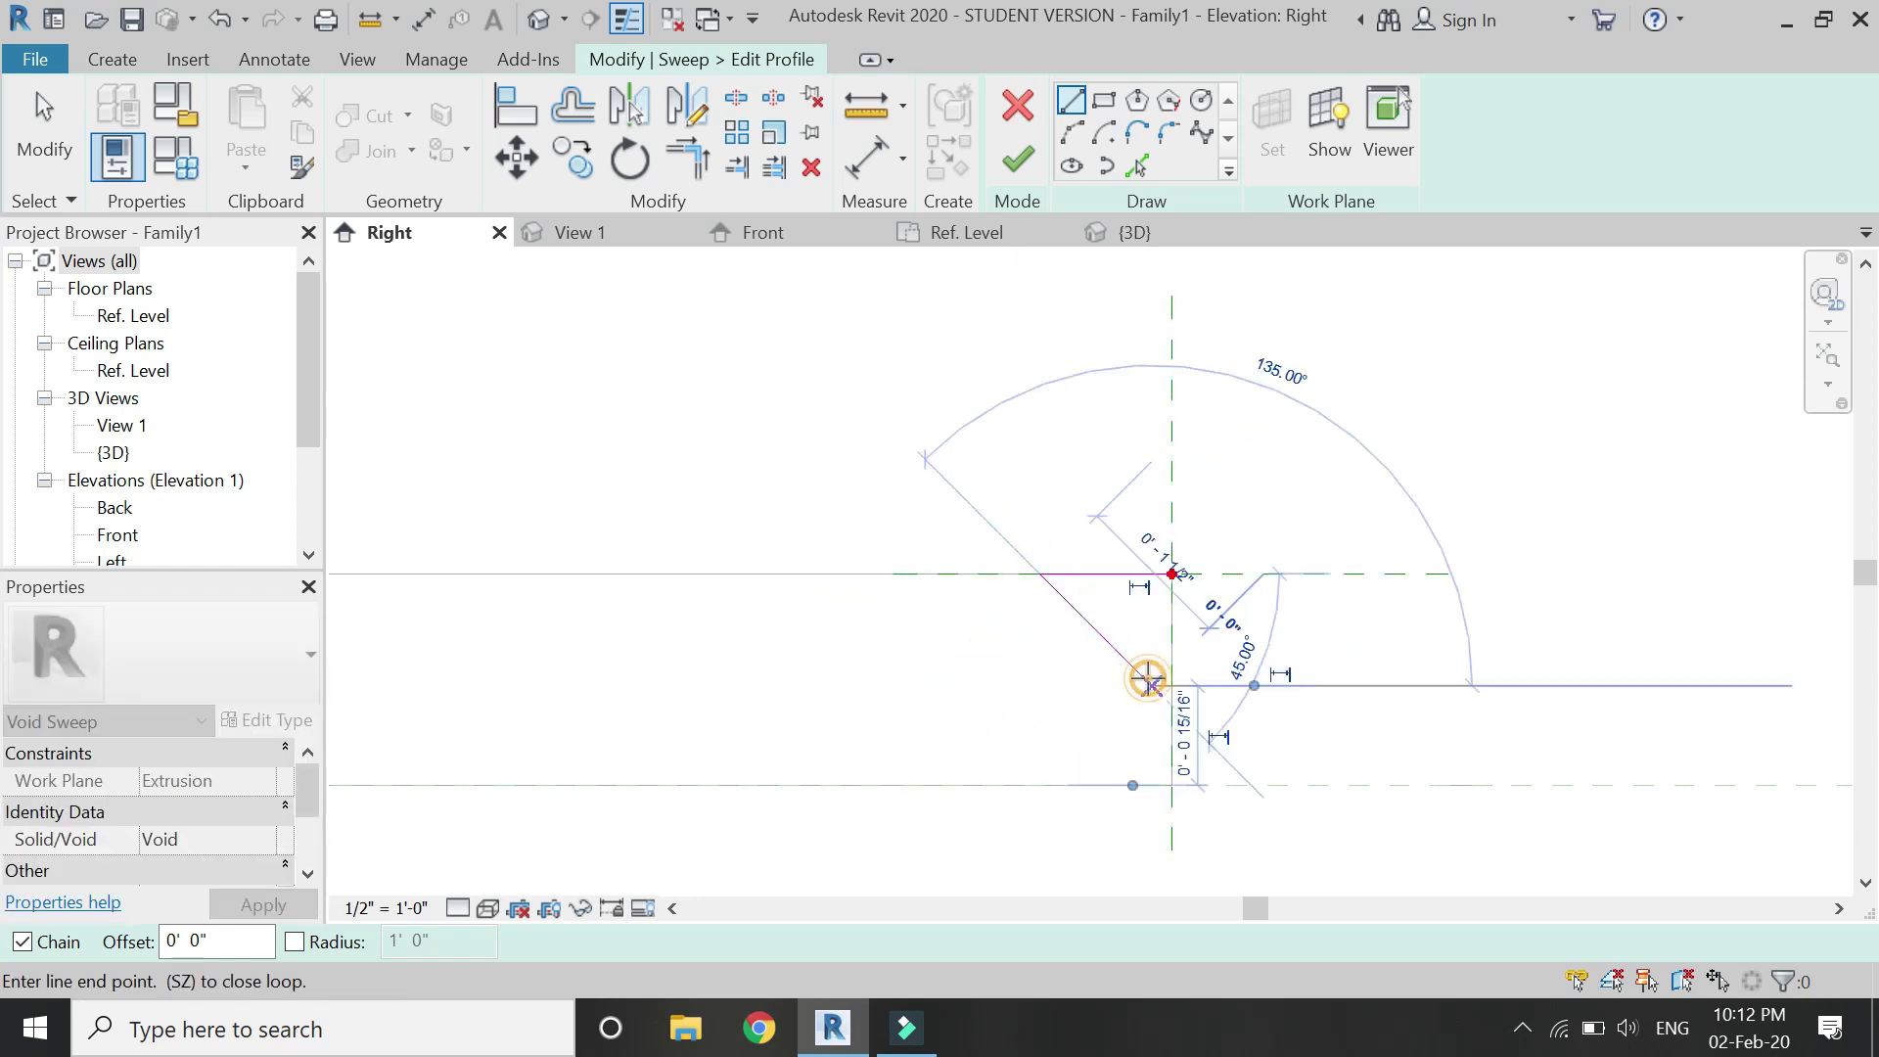
{"action": "scroll", "coordinate": [1163, 685], "scroll_direction": "up", "scroll_amount": 2}
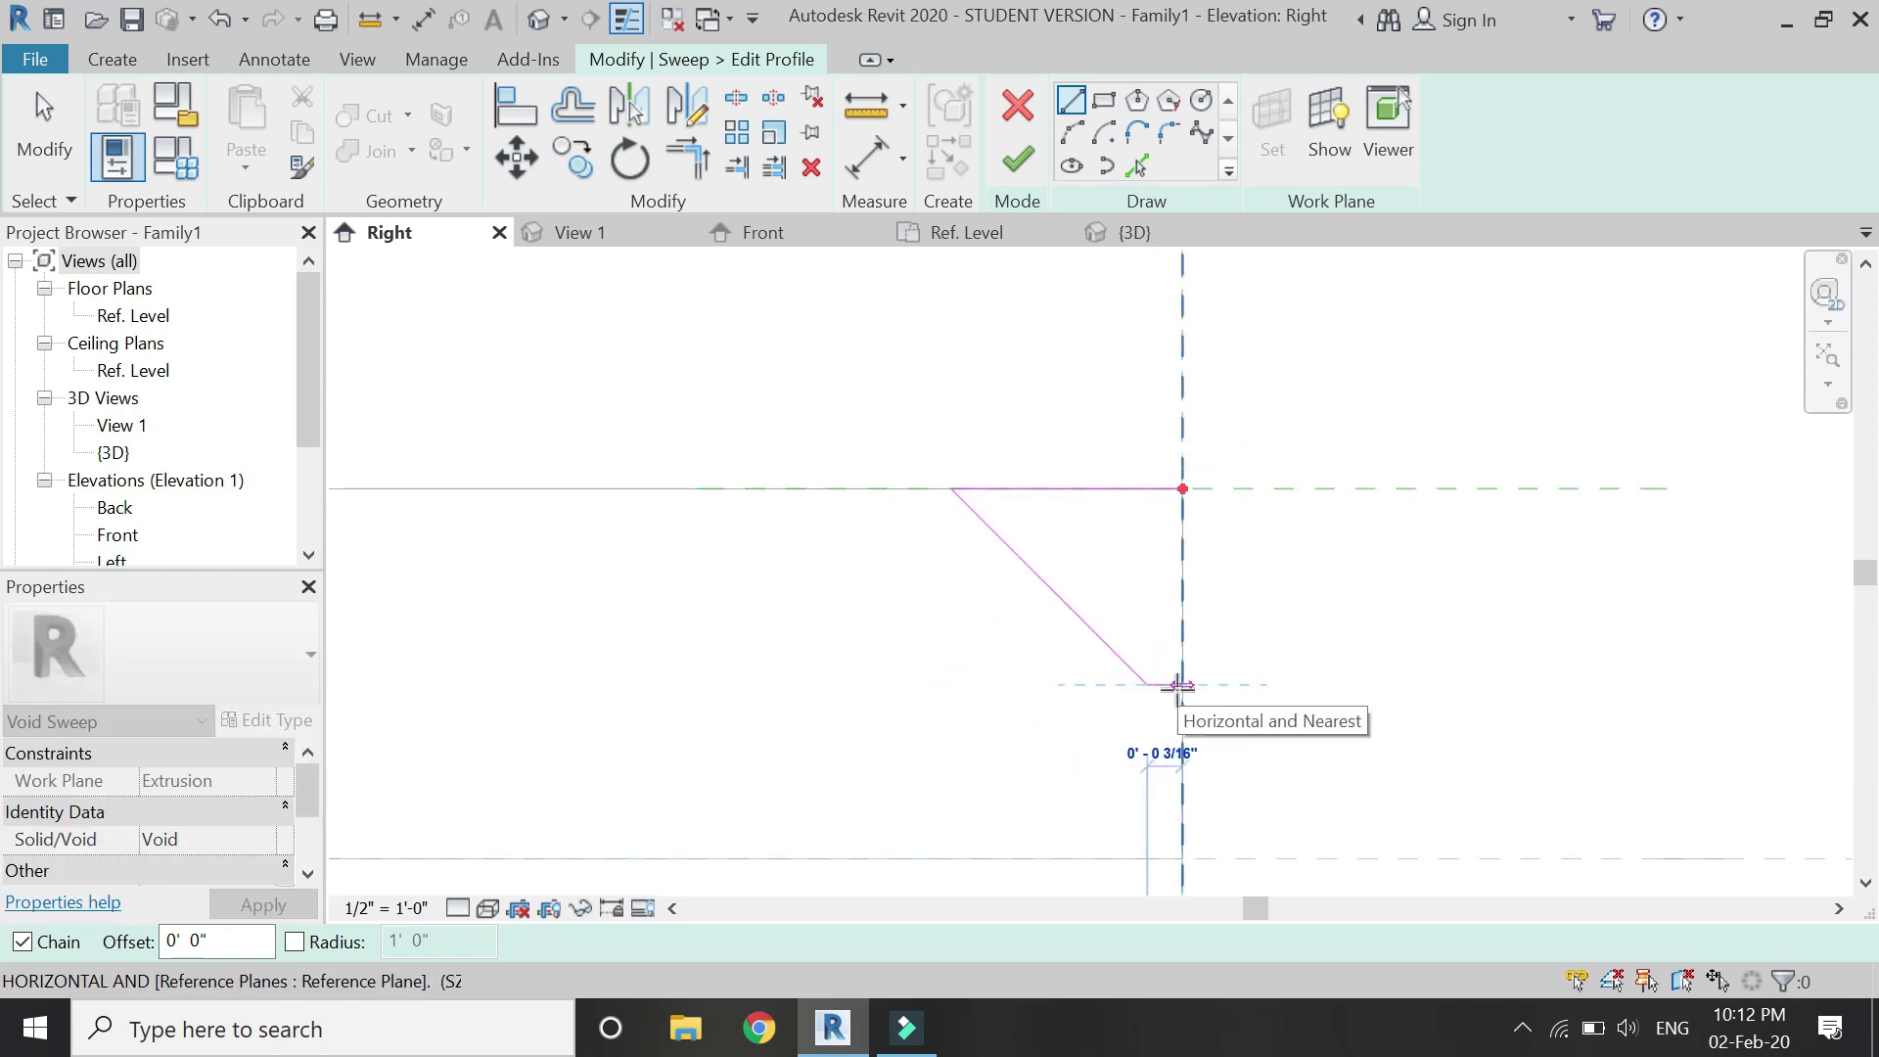
{"action": "left_click", "coordinate": [1180, 685]}
{"action": "key", "text": "Escape"}
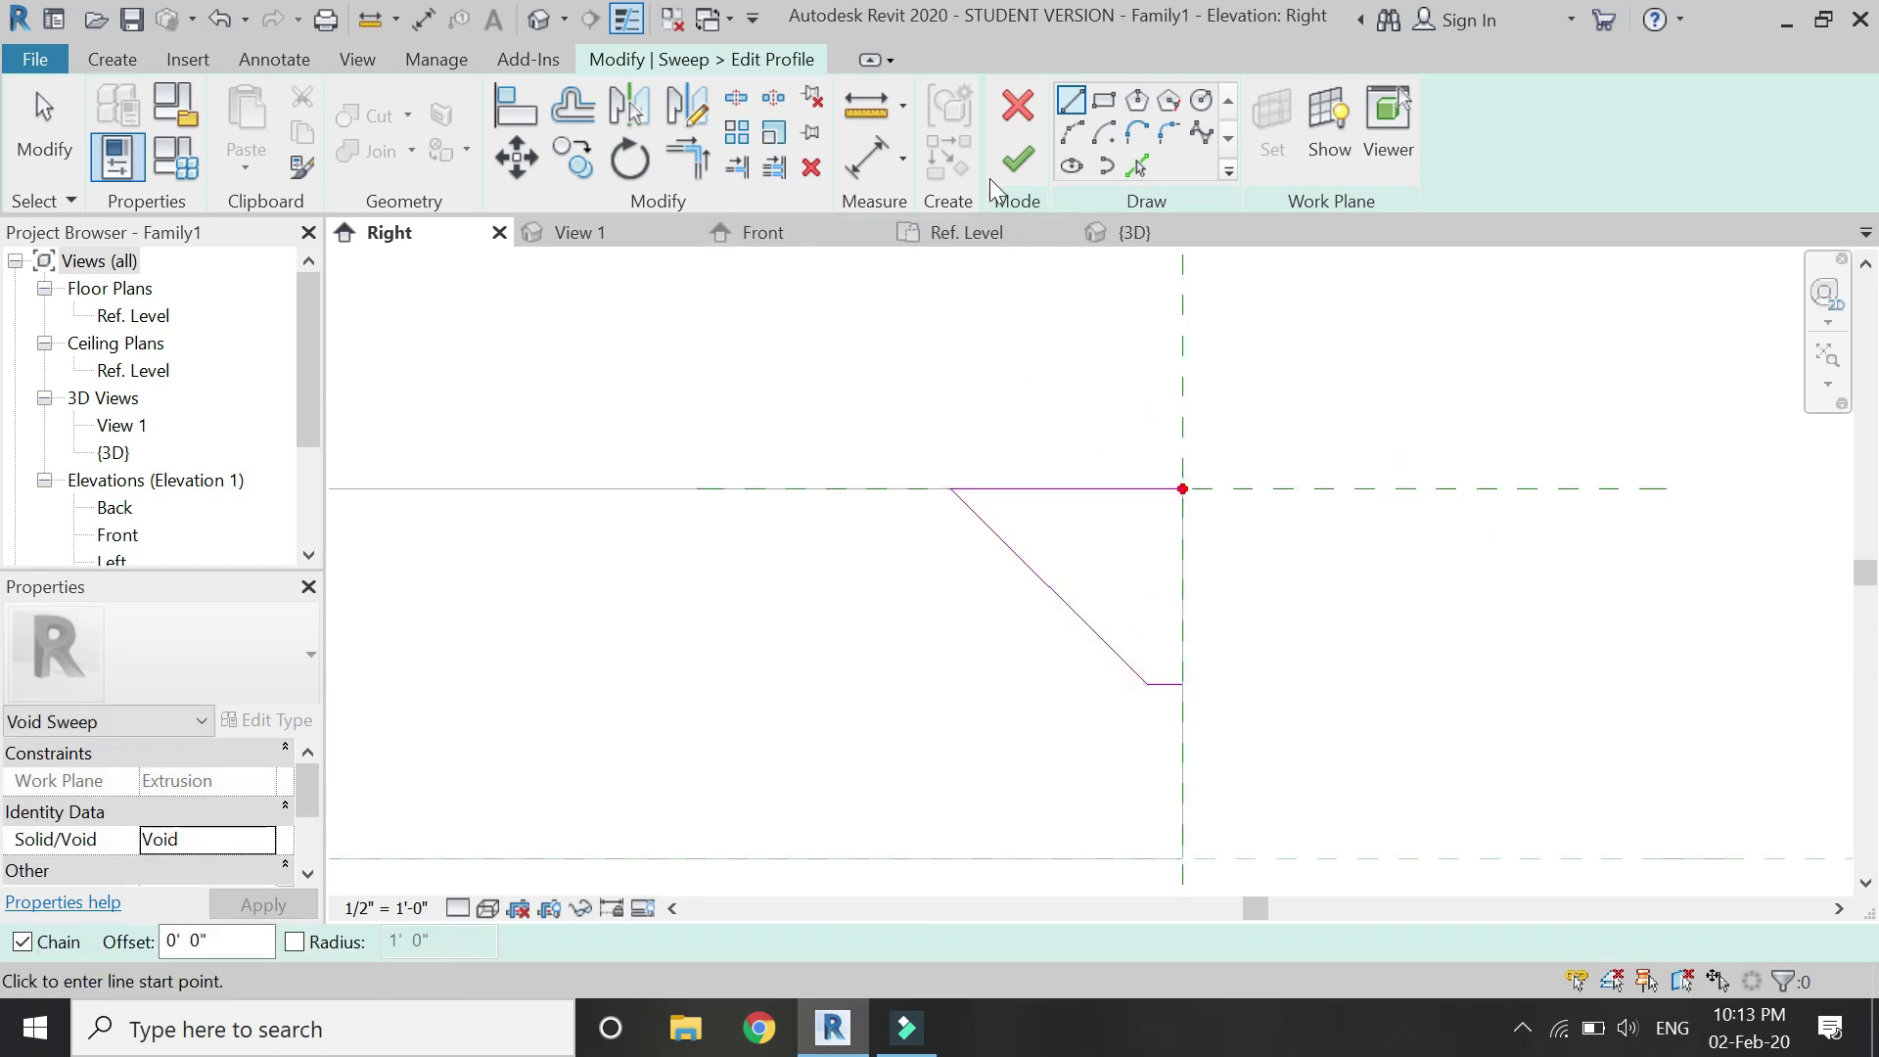
- Add an arc joining the top line and diagonal, and fillet the diagonal with the bottom line
{"action": "left_click", "coordinate": [1007, 546]}
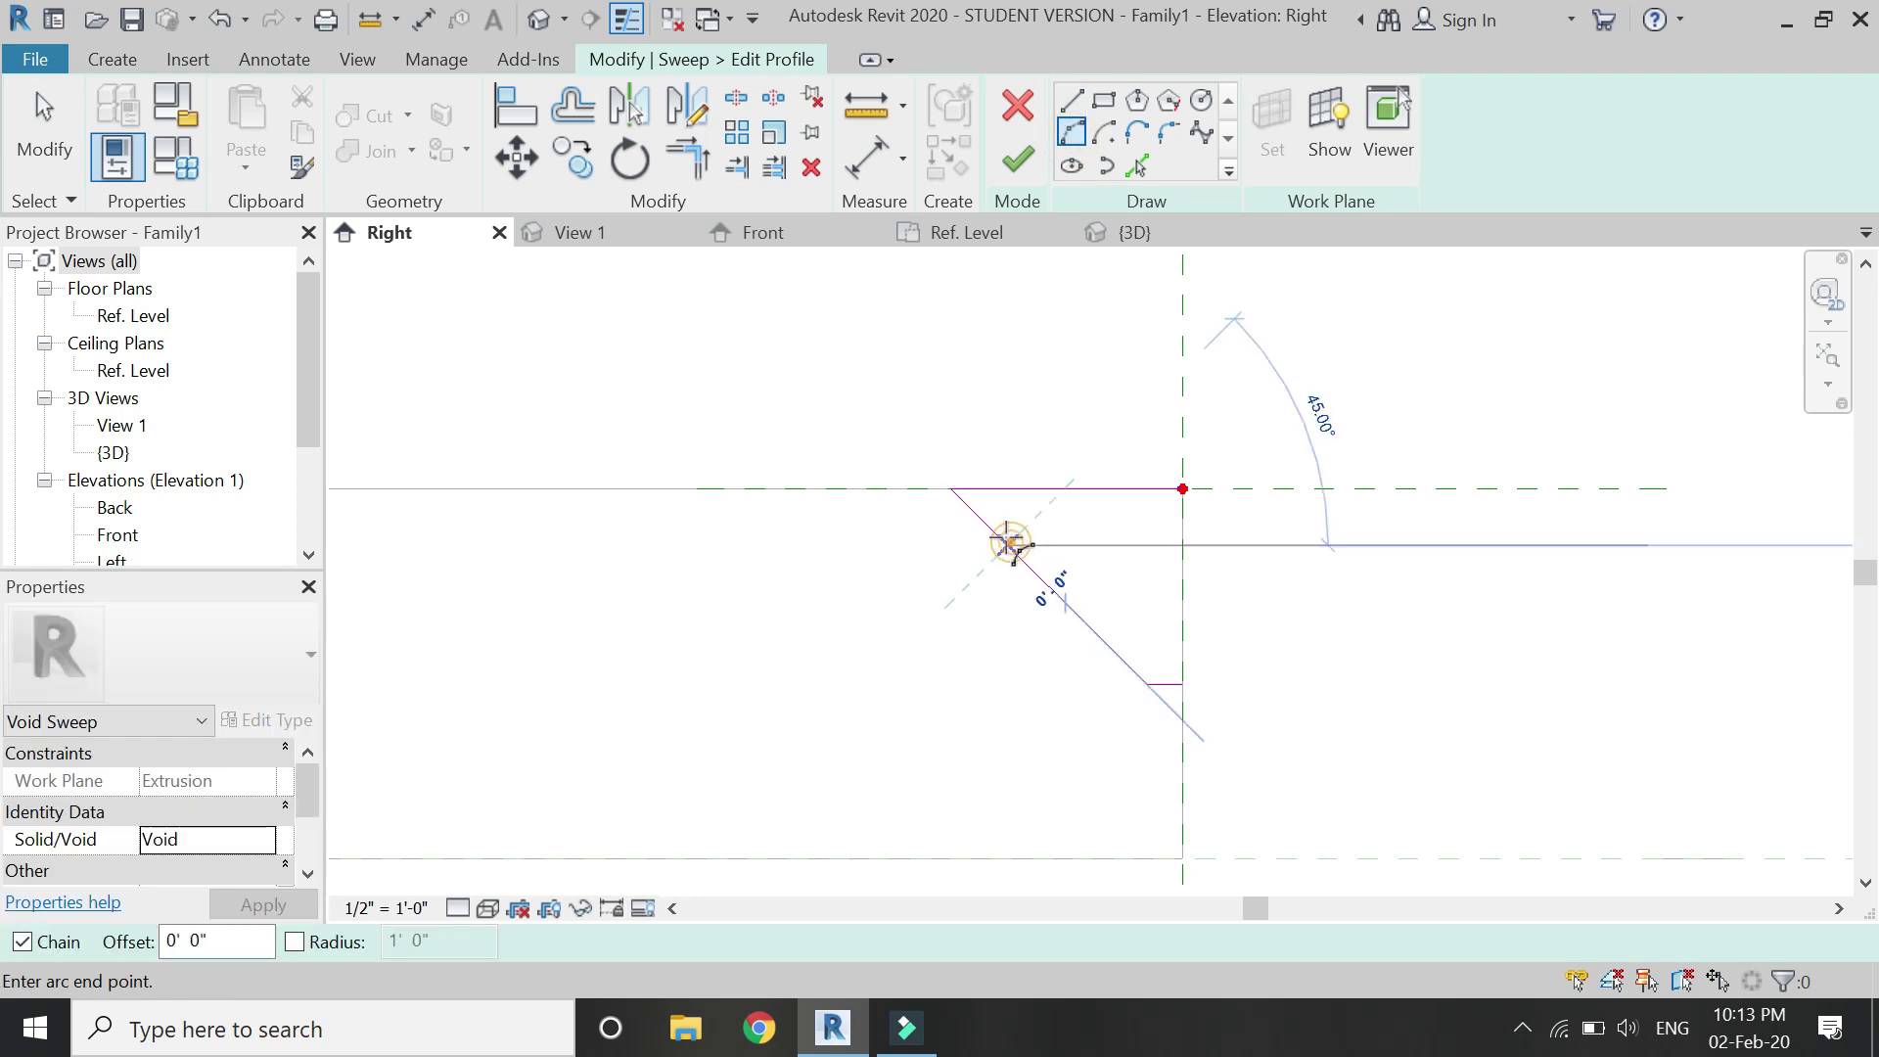
{"action": "left_click", "coordinate": [896, 489]}
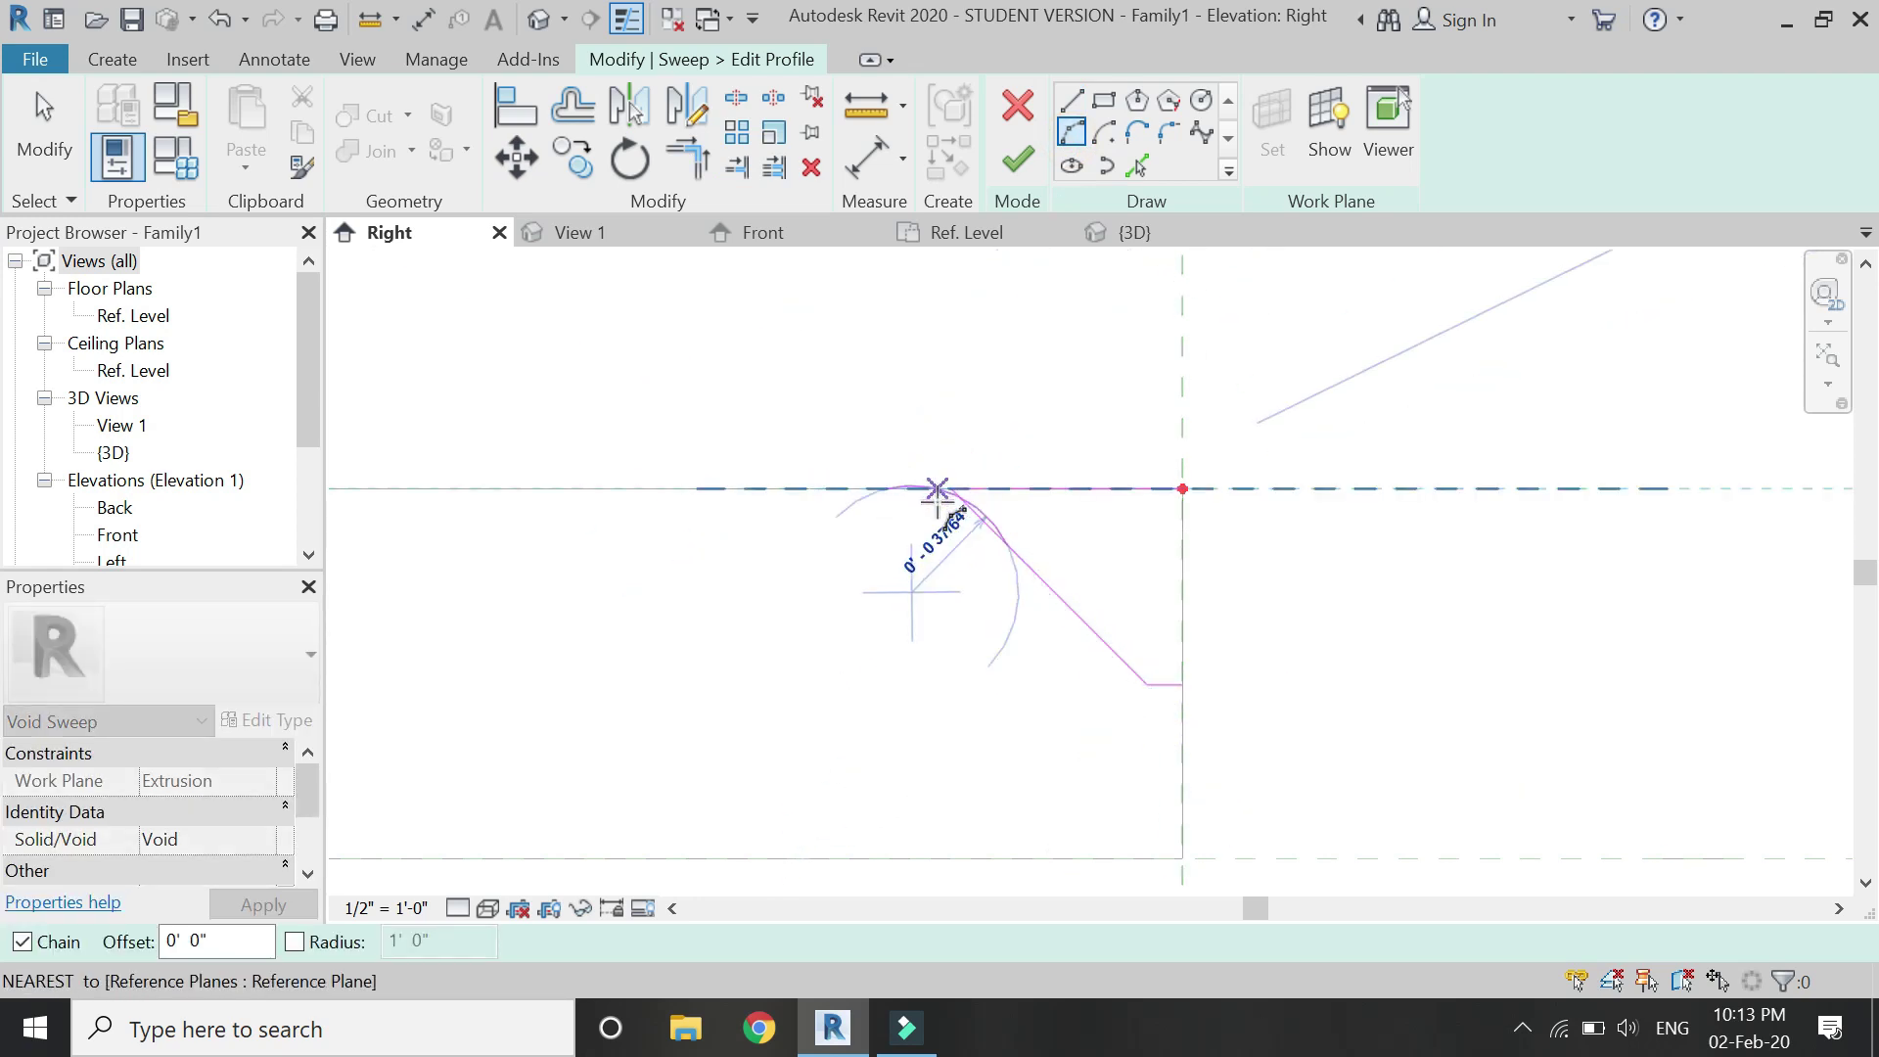
{"action": "scroll", "coordinate": [939, 505], "scroll_direction": "up", "scroll_amount": 3}
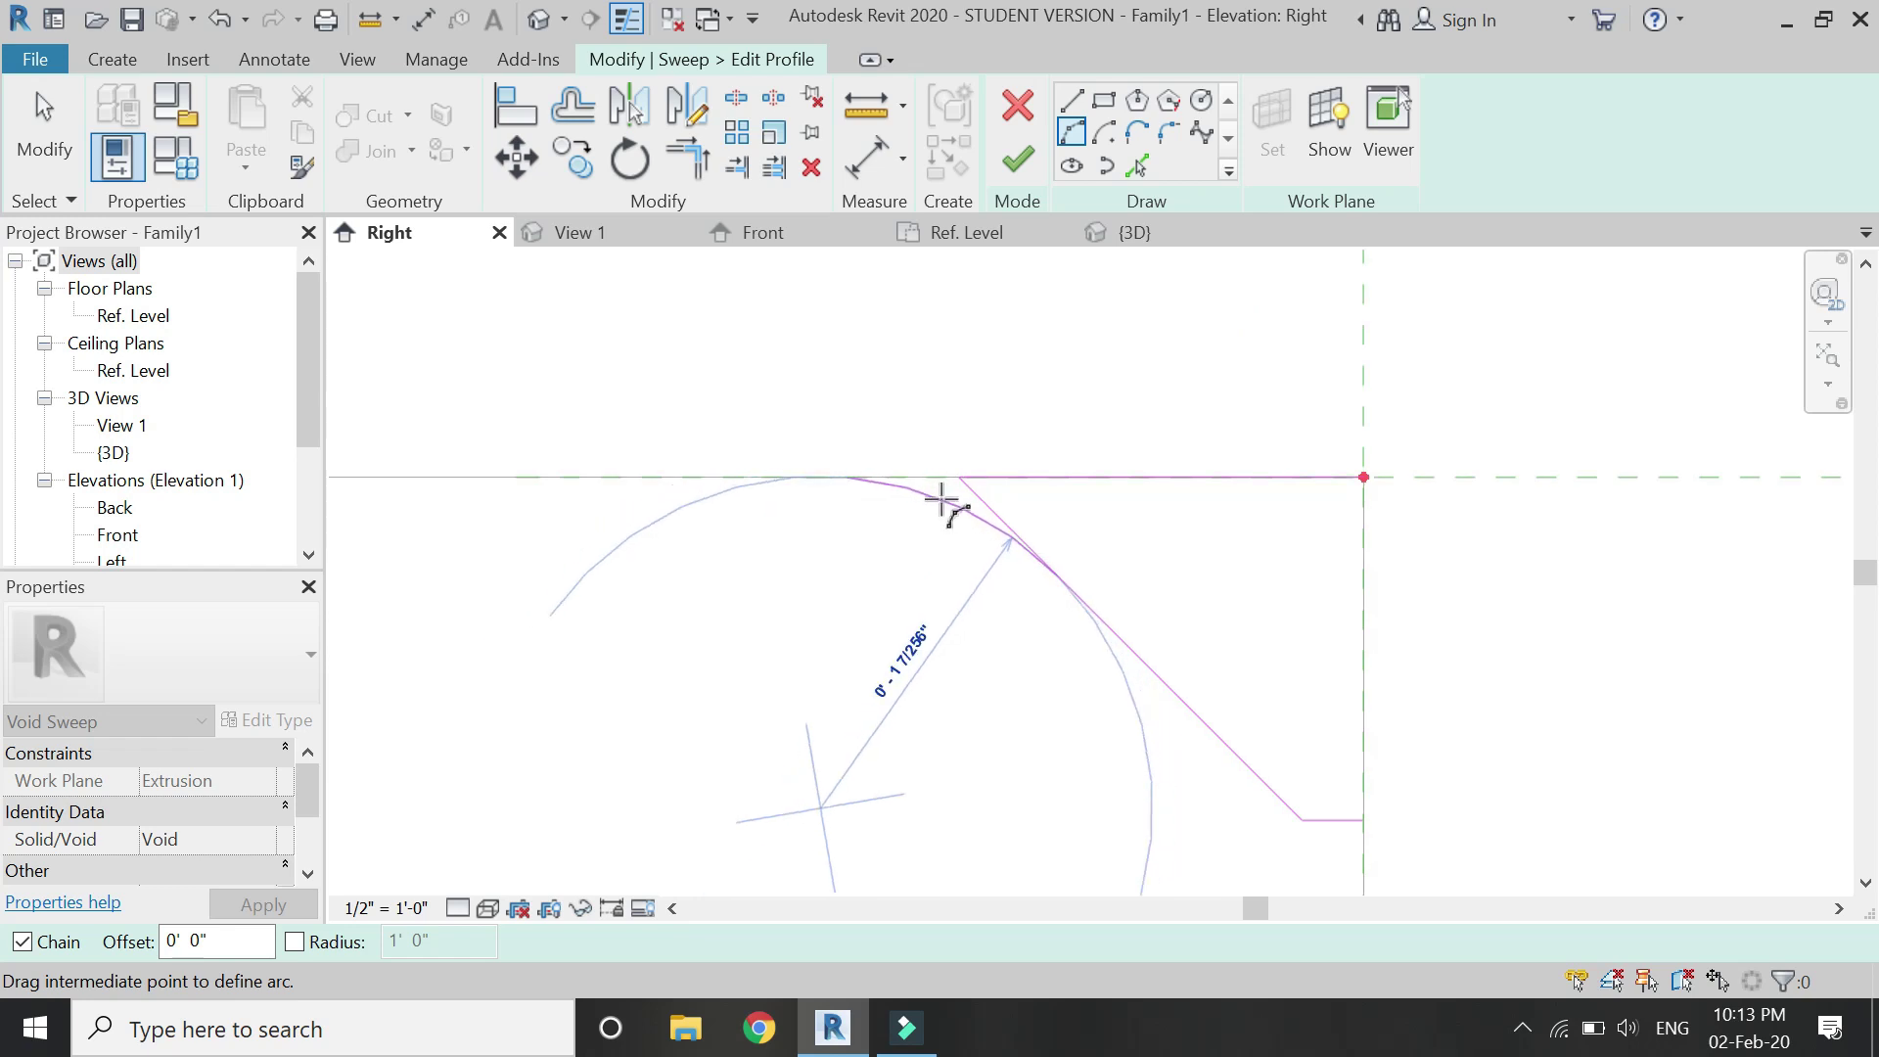
{"action": "scroll", "coordinate": [930, 529], "scroll_direction": "down", "scroll_amount": 2}
{"action": "left_click", "coordinate": [1141, 691]}
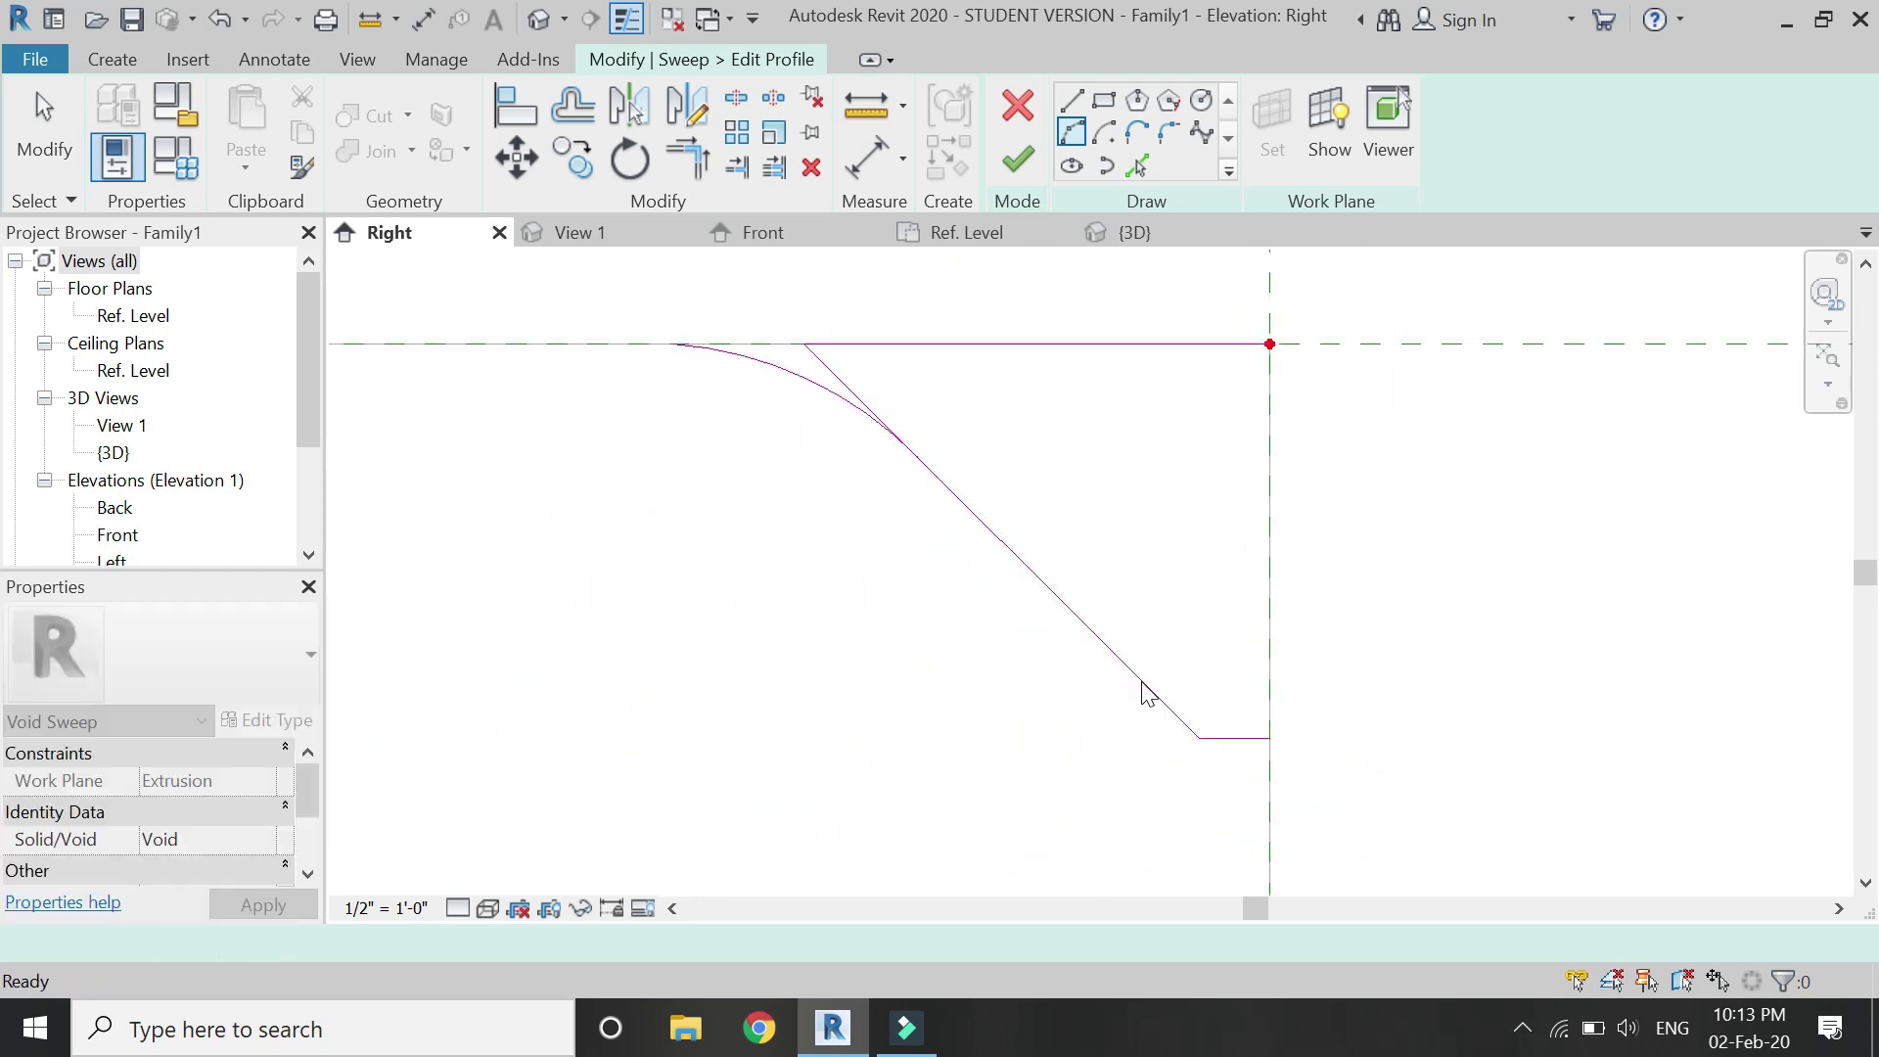
{"action": "scroll", "coordinate": [1125, 692], "scroll_direction": "up", "scroll_amount": 4}
{"action": "left_click", "coordinate": [1116, 691]}
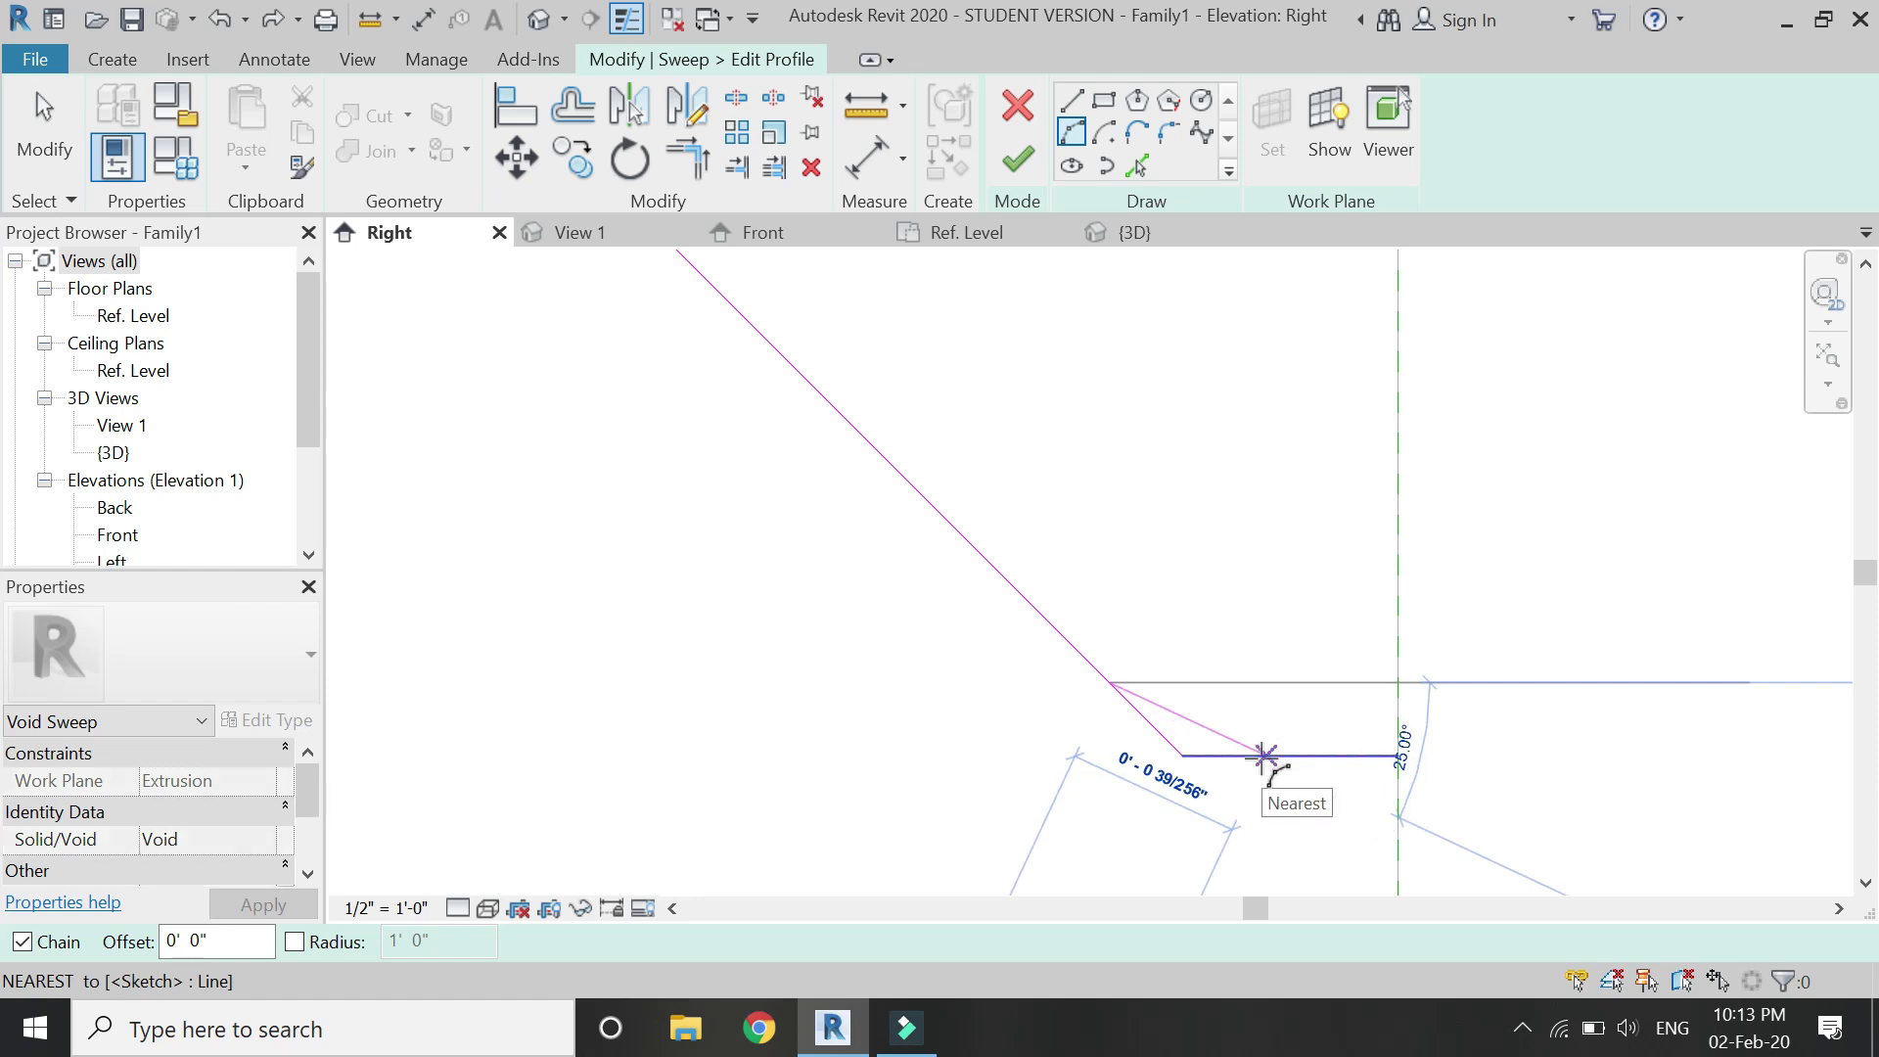
{"action": "left_click", "coordinate": [1192, 736]}
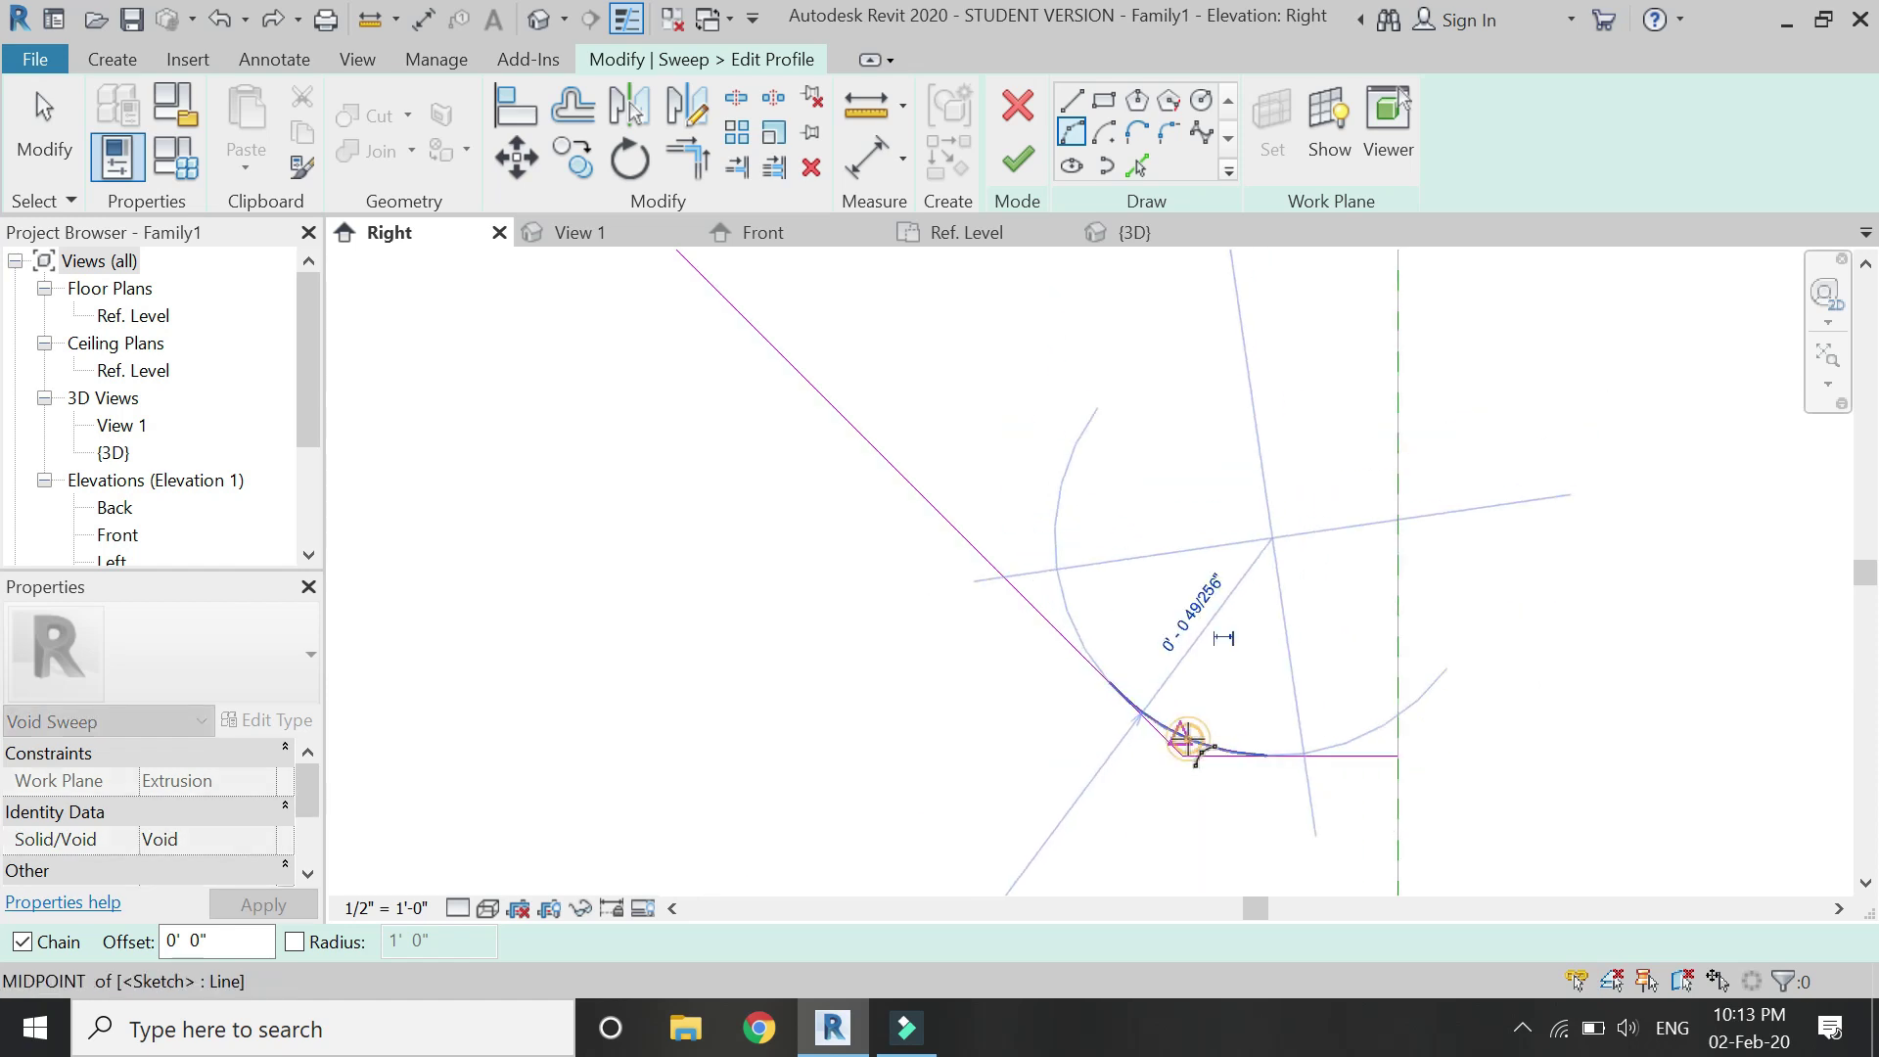
{"action": "left_click", "coordinate": [1187, 743]}
{"action": "key", "text": "Escape"}
{"action": "key", "text": "Escape"}
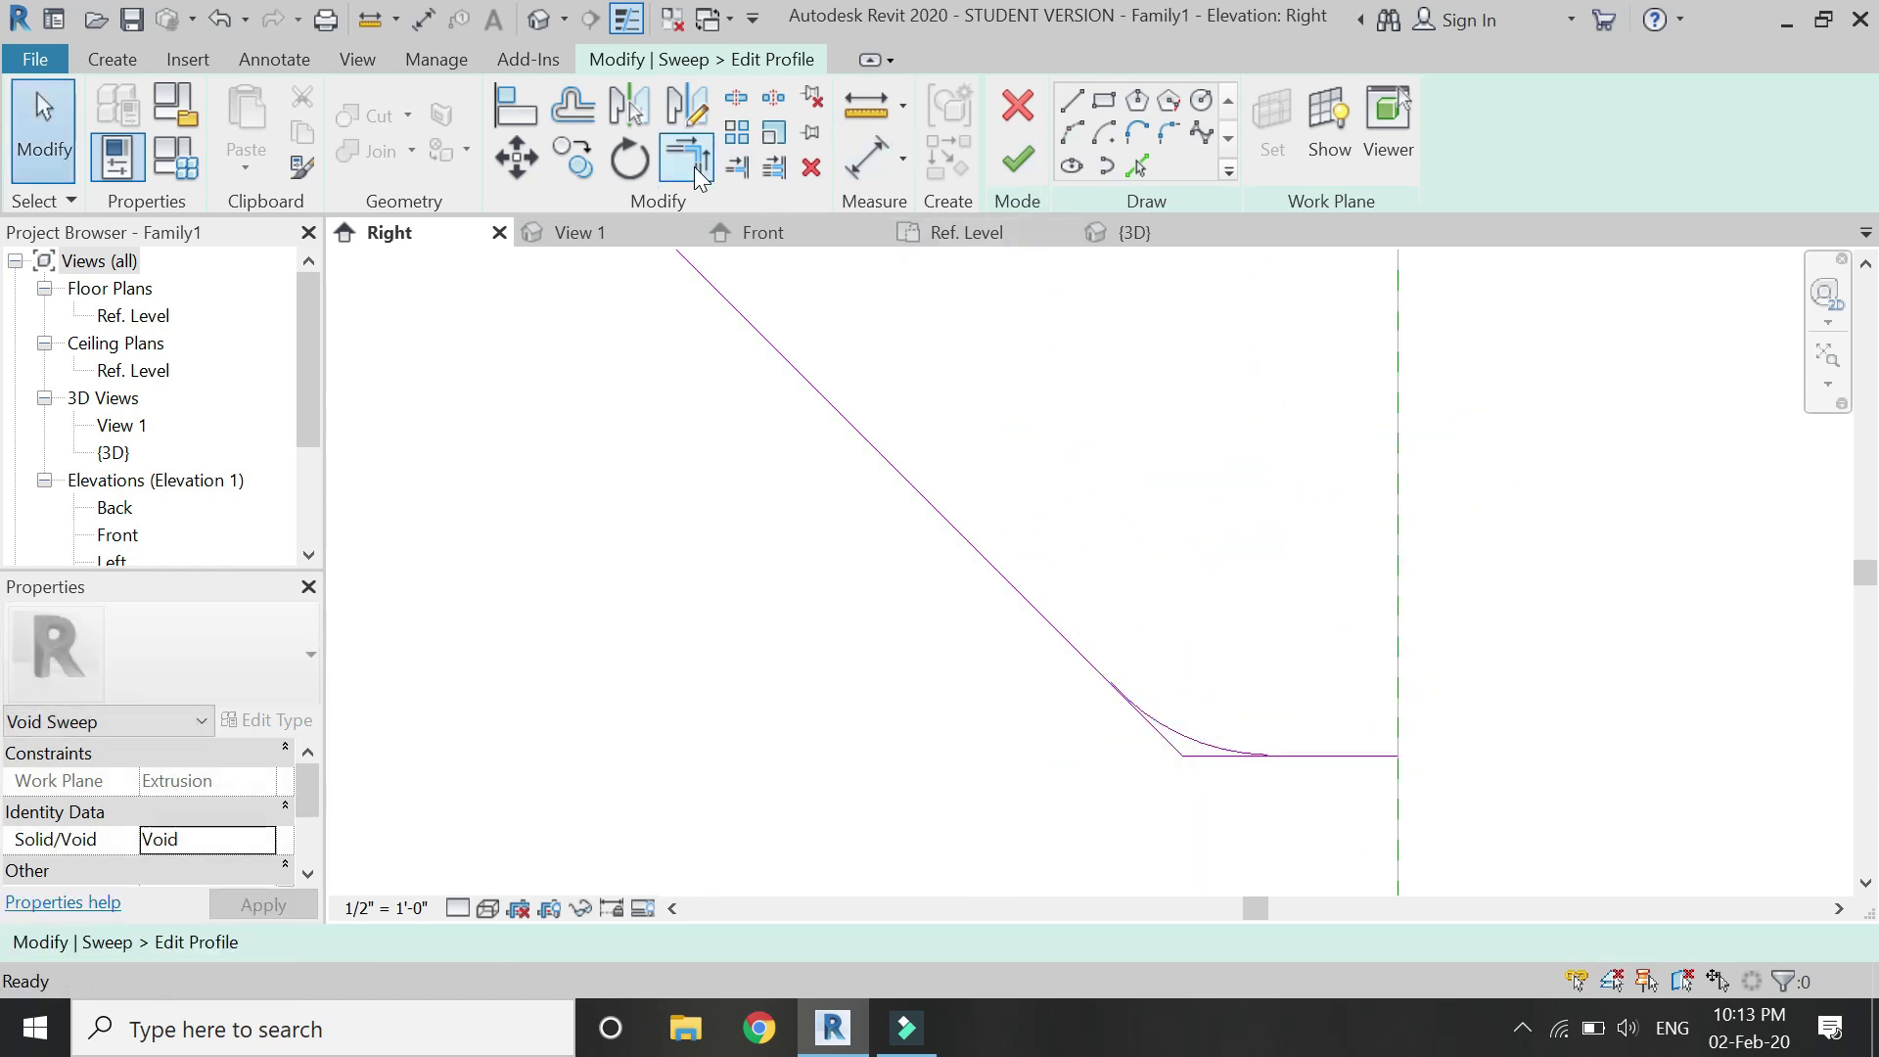
- Trim the diagonal and adjacent lines to corners with the fillet and arc
{"action": "left_click", "coordinate": [694, 166]}
{"action": "left_click", "coordinate": [983, 569]}
{"action": "left_click", "coordinate": [1187, 740]}
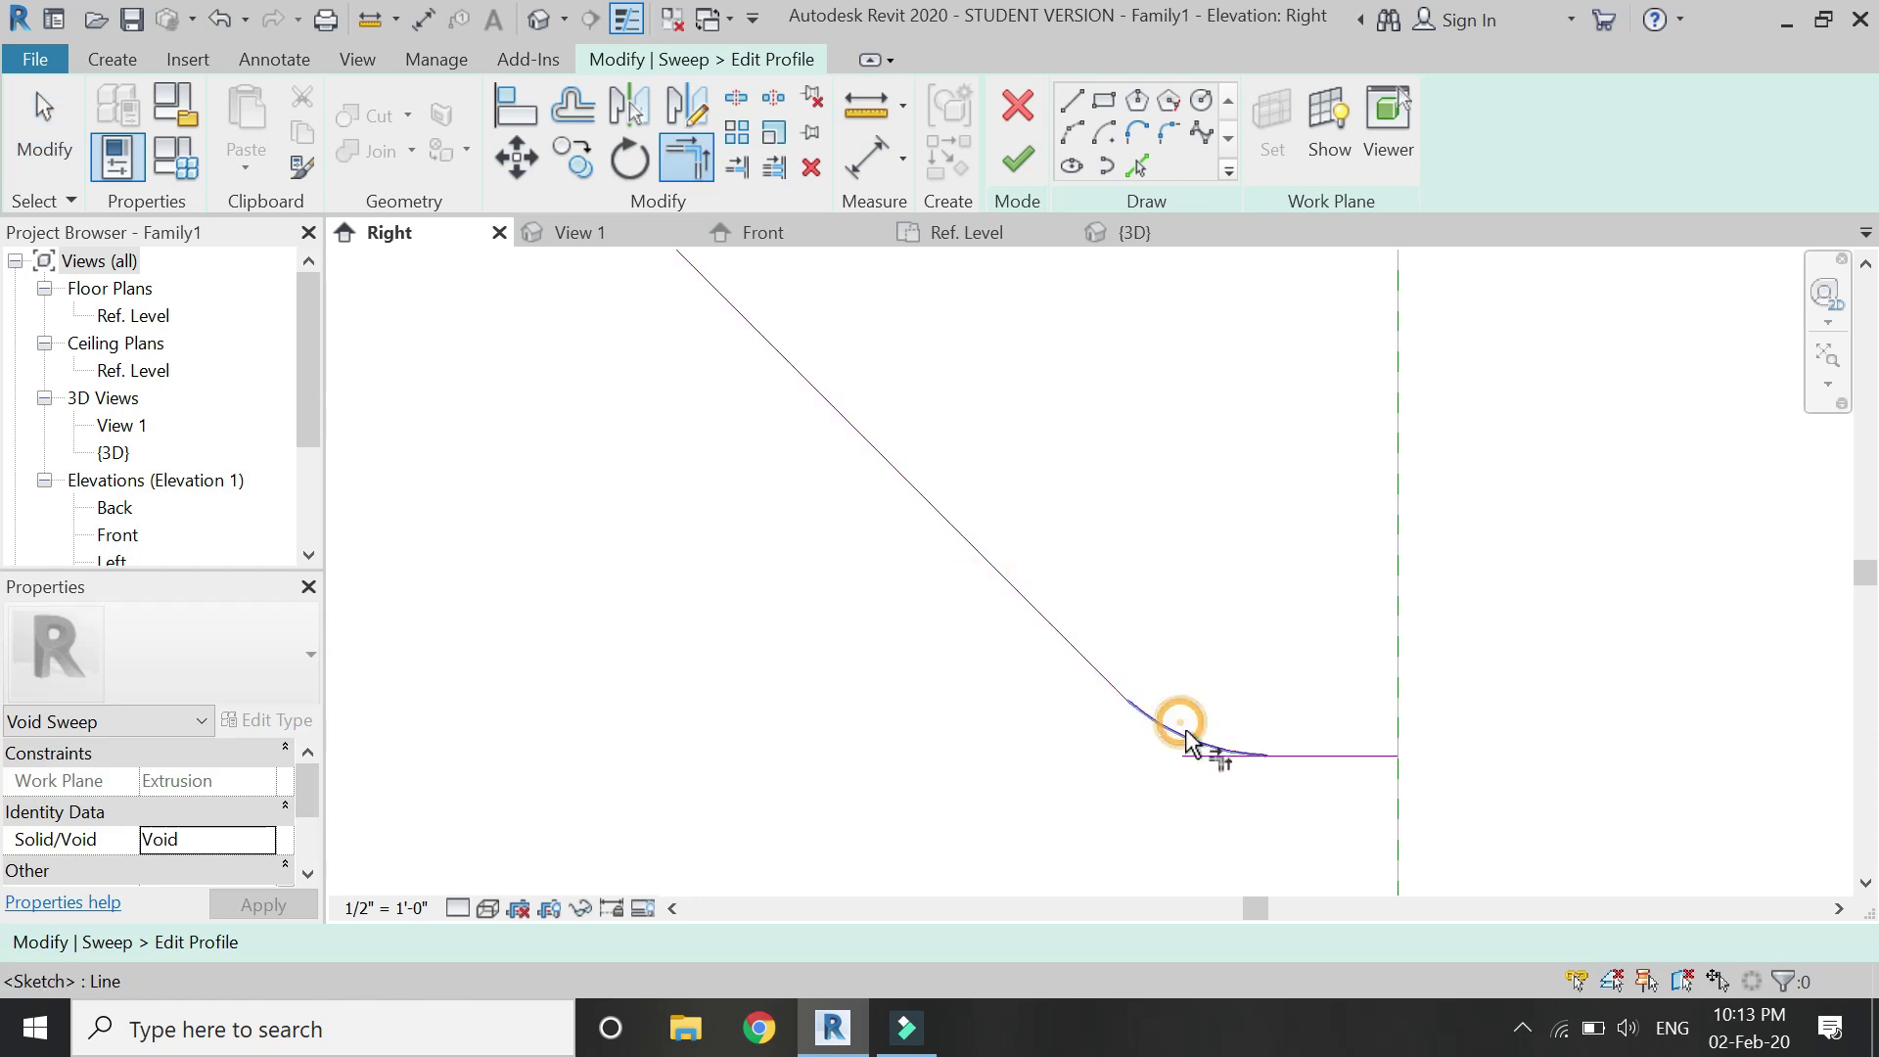
{"action": "left_click", "coordinate": [1312, 750]}
{"action": "scroll", "coordinate": [1282, 791], "scroll_direction": "down", "scroll_amount": 3}
{"action": "scroll", "coordinate": [1282, 791], "scroll_direction": "down", "scroll_amount": 1}
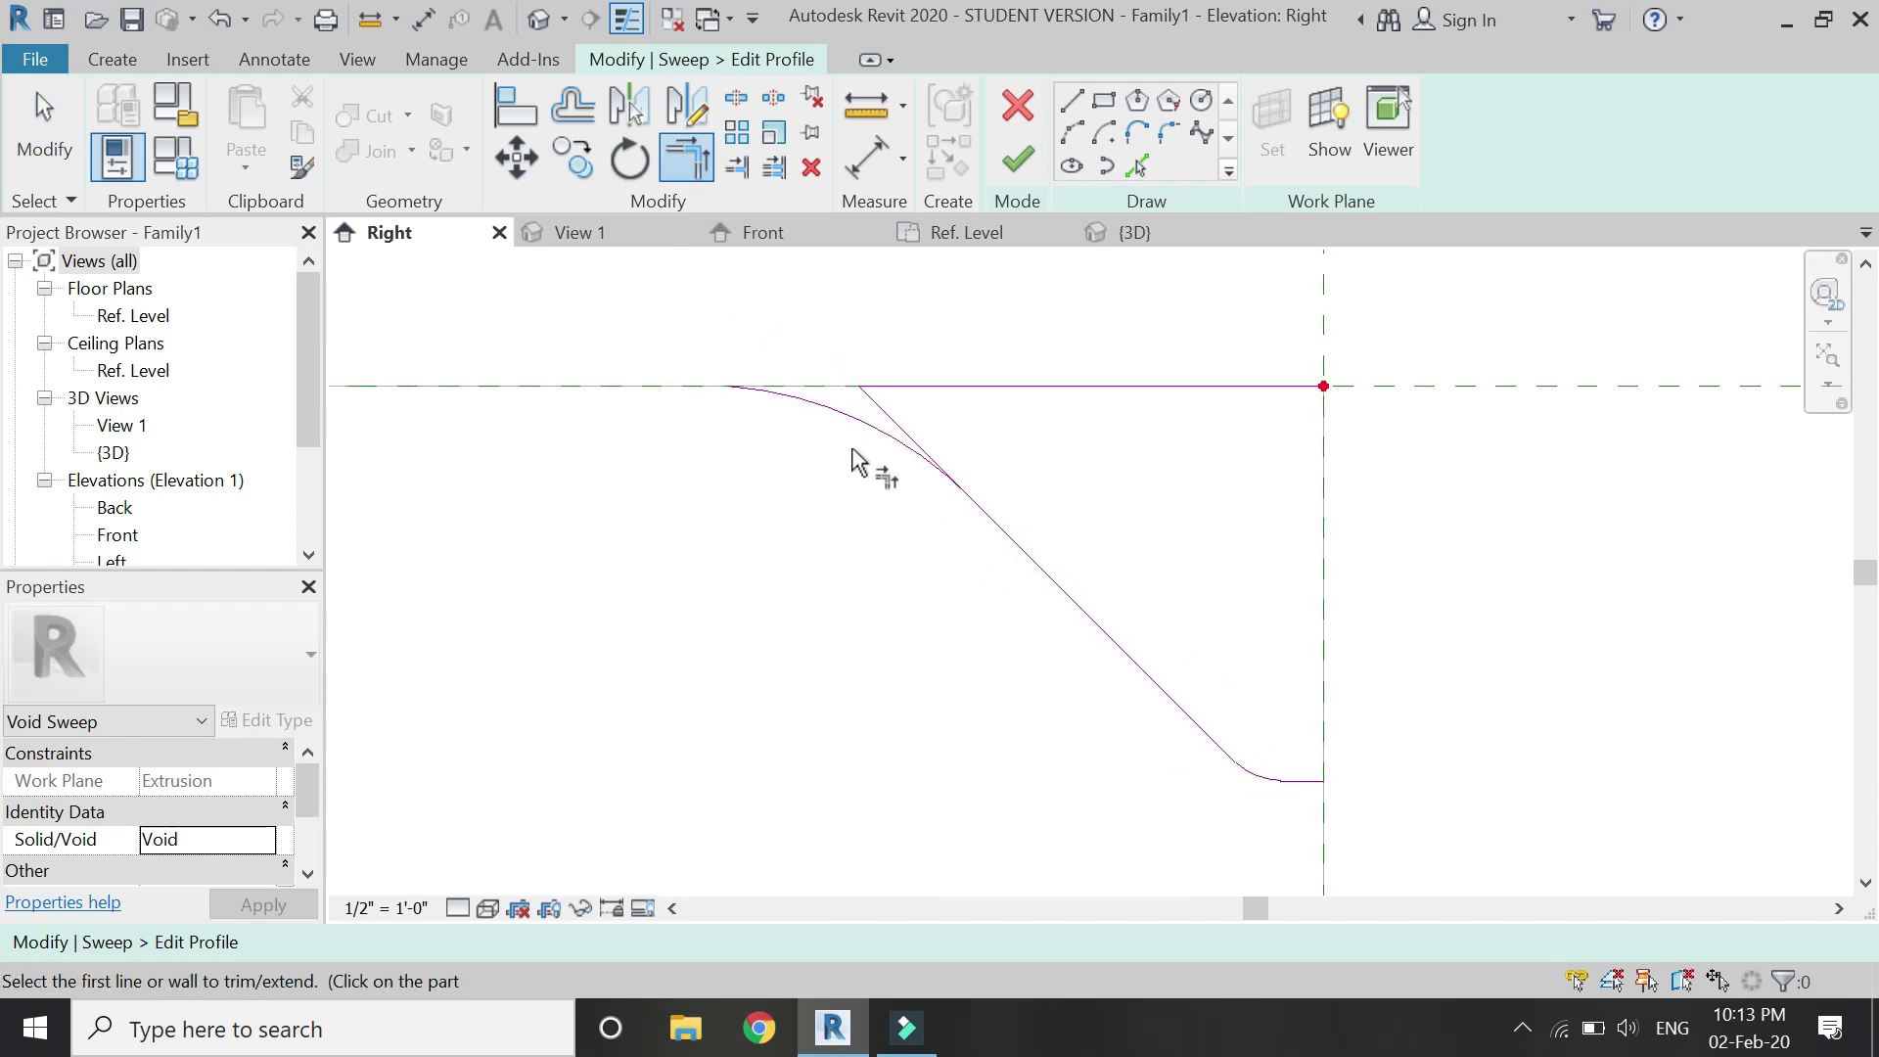
{"action": "left_click", "coordinate": [844, 423]}
{"action": "left_click", "coordinate": [997, 537]}
{"action": "scroll", "coordinate": [967, 646], "scroll_direction": "down", "scroll_amount": 2}
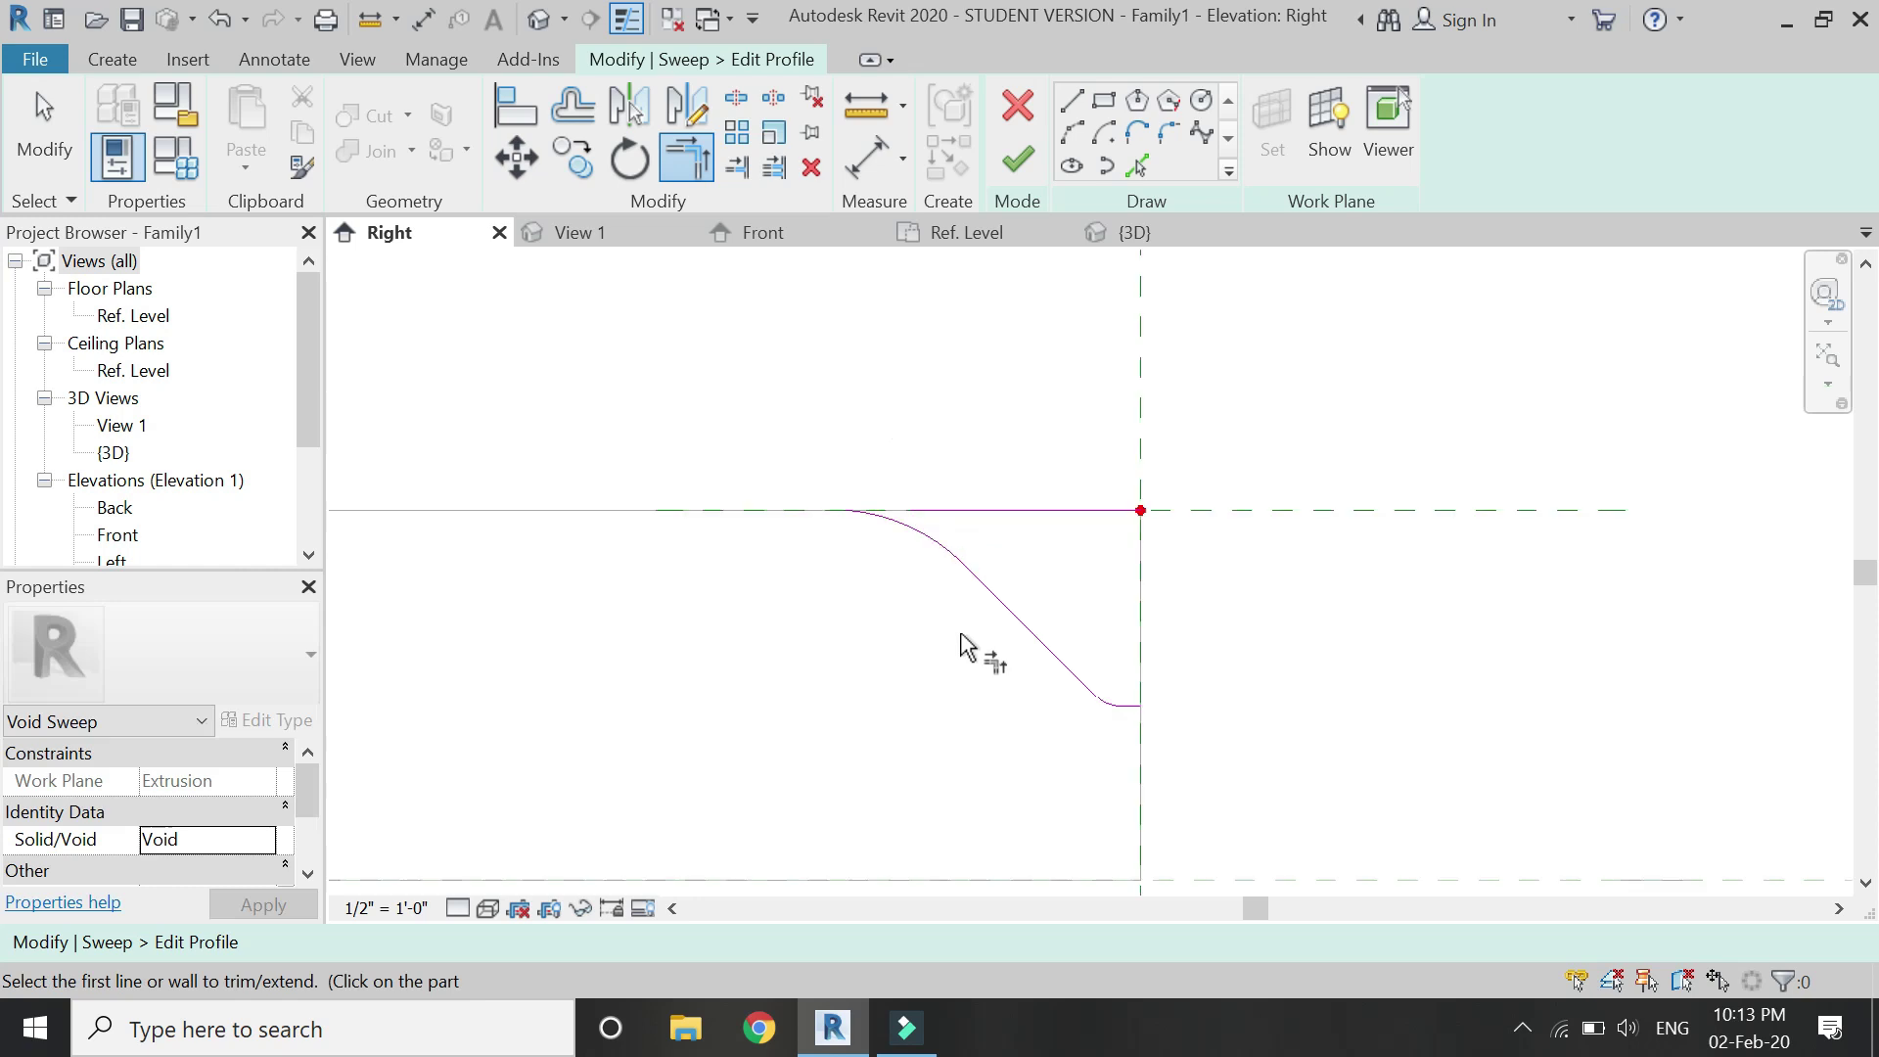
{"action": "key", "text": "Escape"}
- Move the top line lower and add bottom, vertical and extended top lines to close the profile
{"action": "mouse_move", "coordinate": [1055, 510]}
{"action": "left_mouse_down"}
{"action": "mouse_move", "coordinate": [1057, 449]}
{"action": "mouse_move", "coordinate": [1186, 452]}
{"action": "left_mouse_up"}
{"action": "left_click", "coordinate": [1110, 468]}
{"action": "left_click", "coordinate": [1141, 454]}
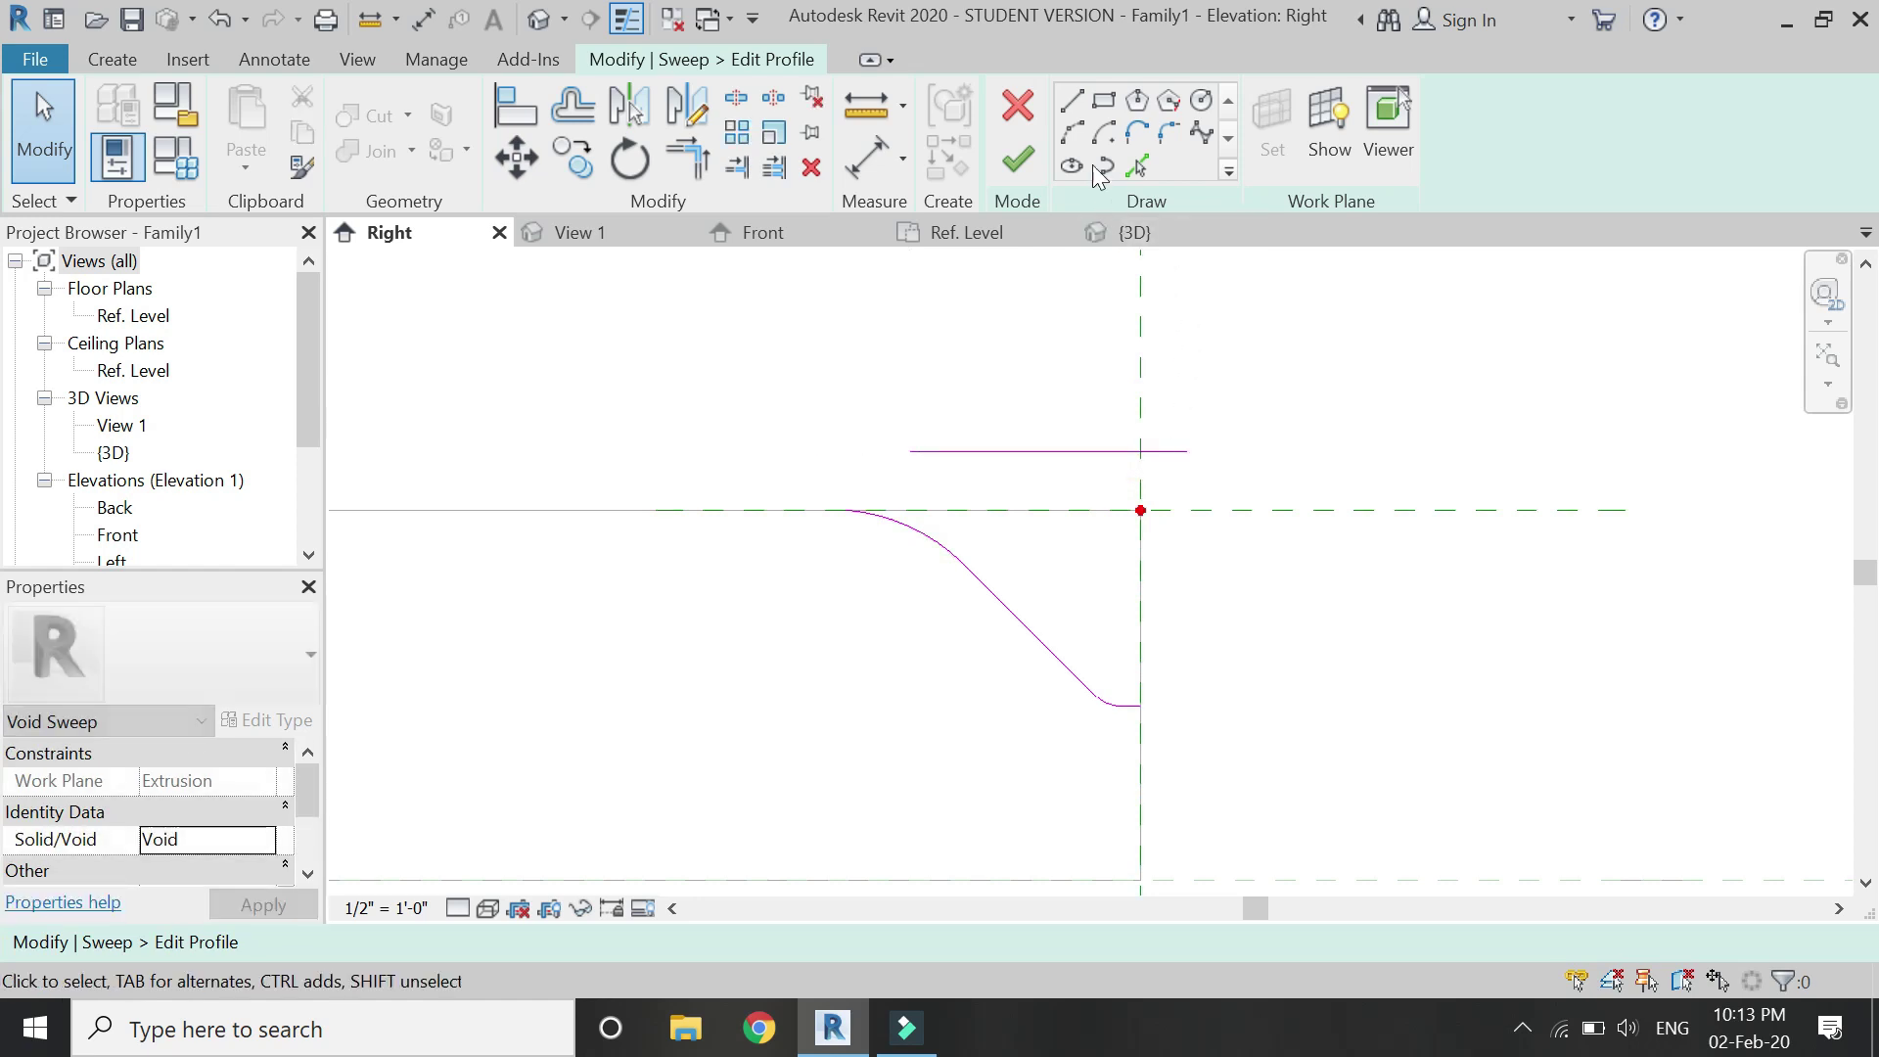
{"action": "left_click", "coordinate": [1071, 102]}
{"action": "left_click", "coordinate": [1140, 705]}
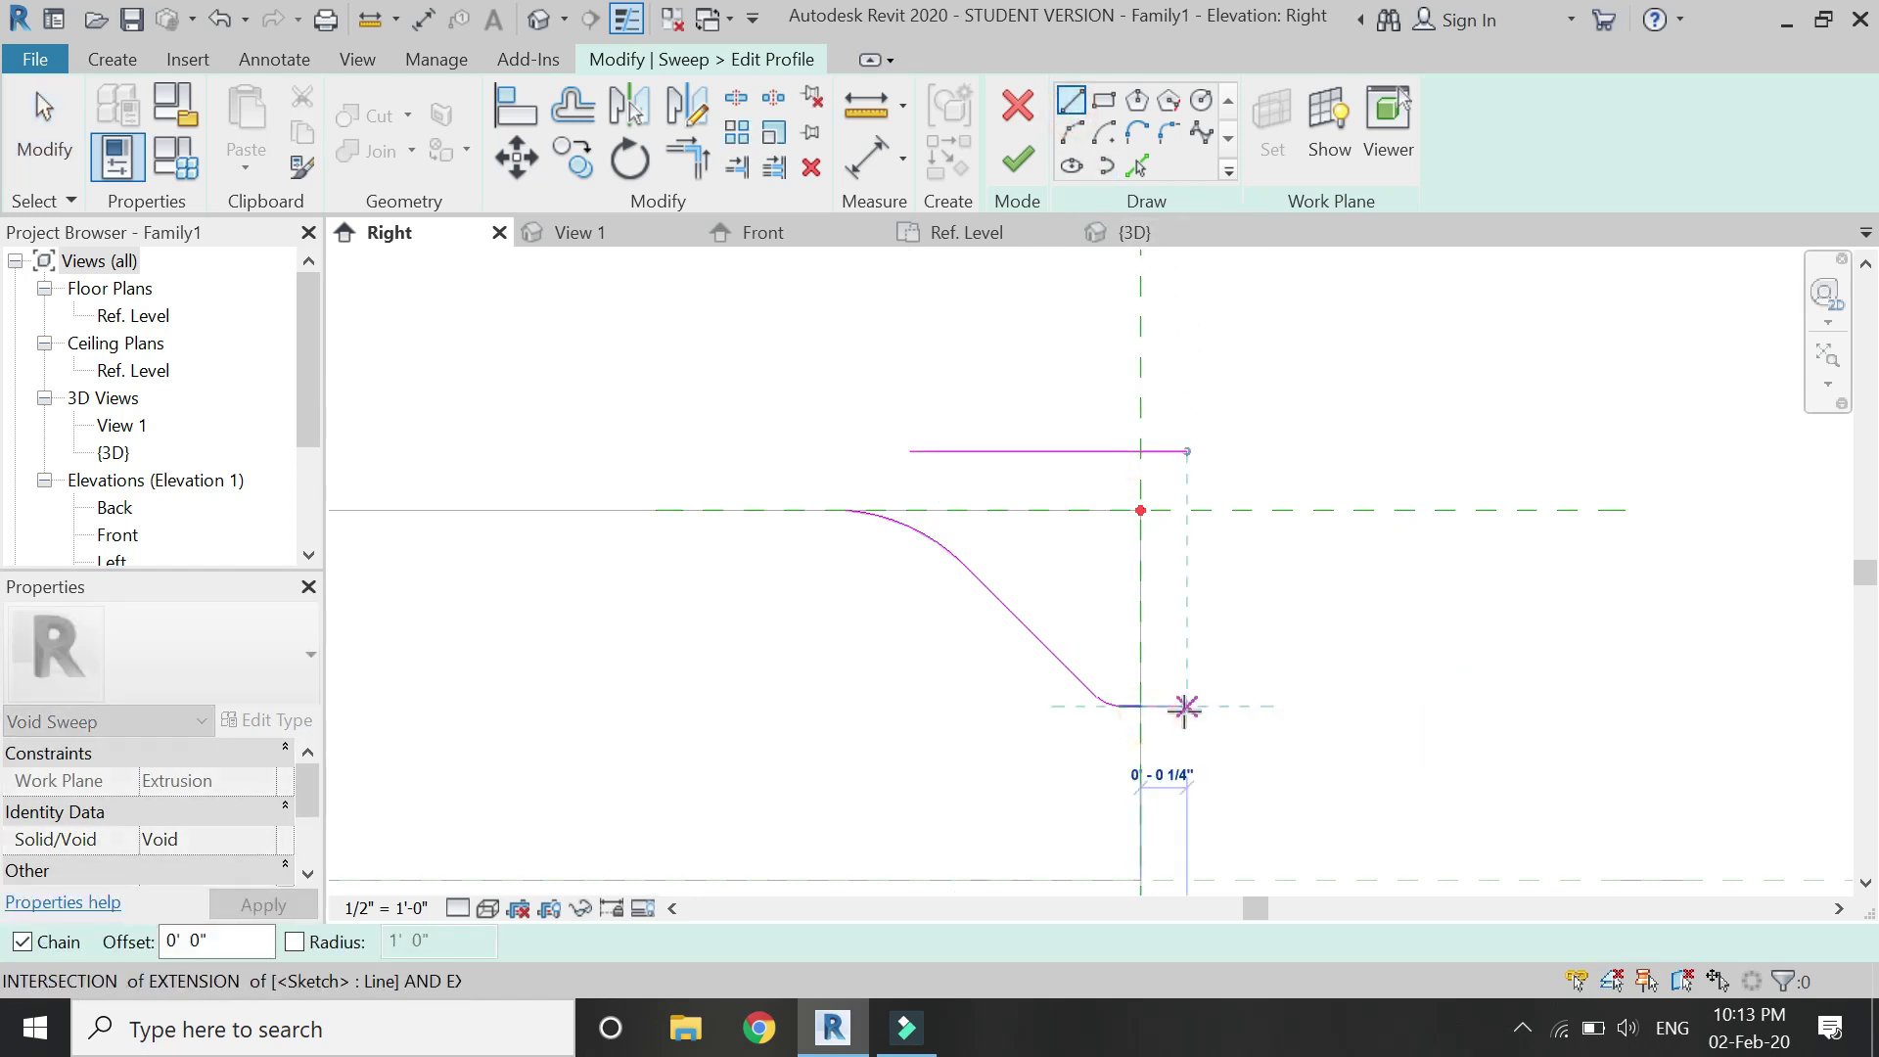
{"action": "left_click", "coordinate": [1185, 705]}
{"action": "left_click", "coordinate": [1187, 451]}
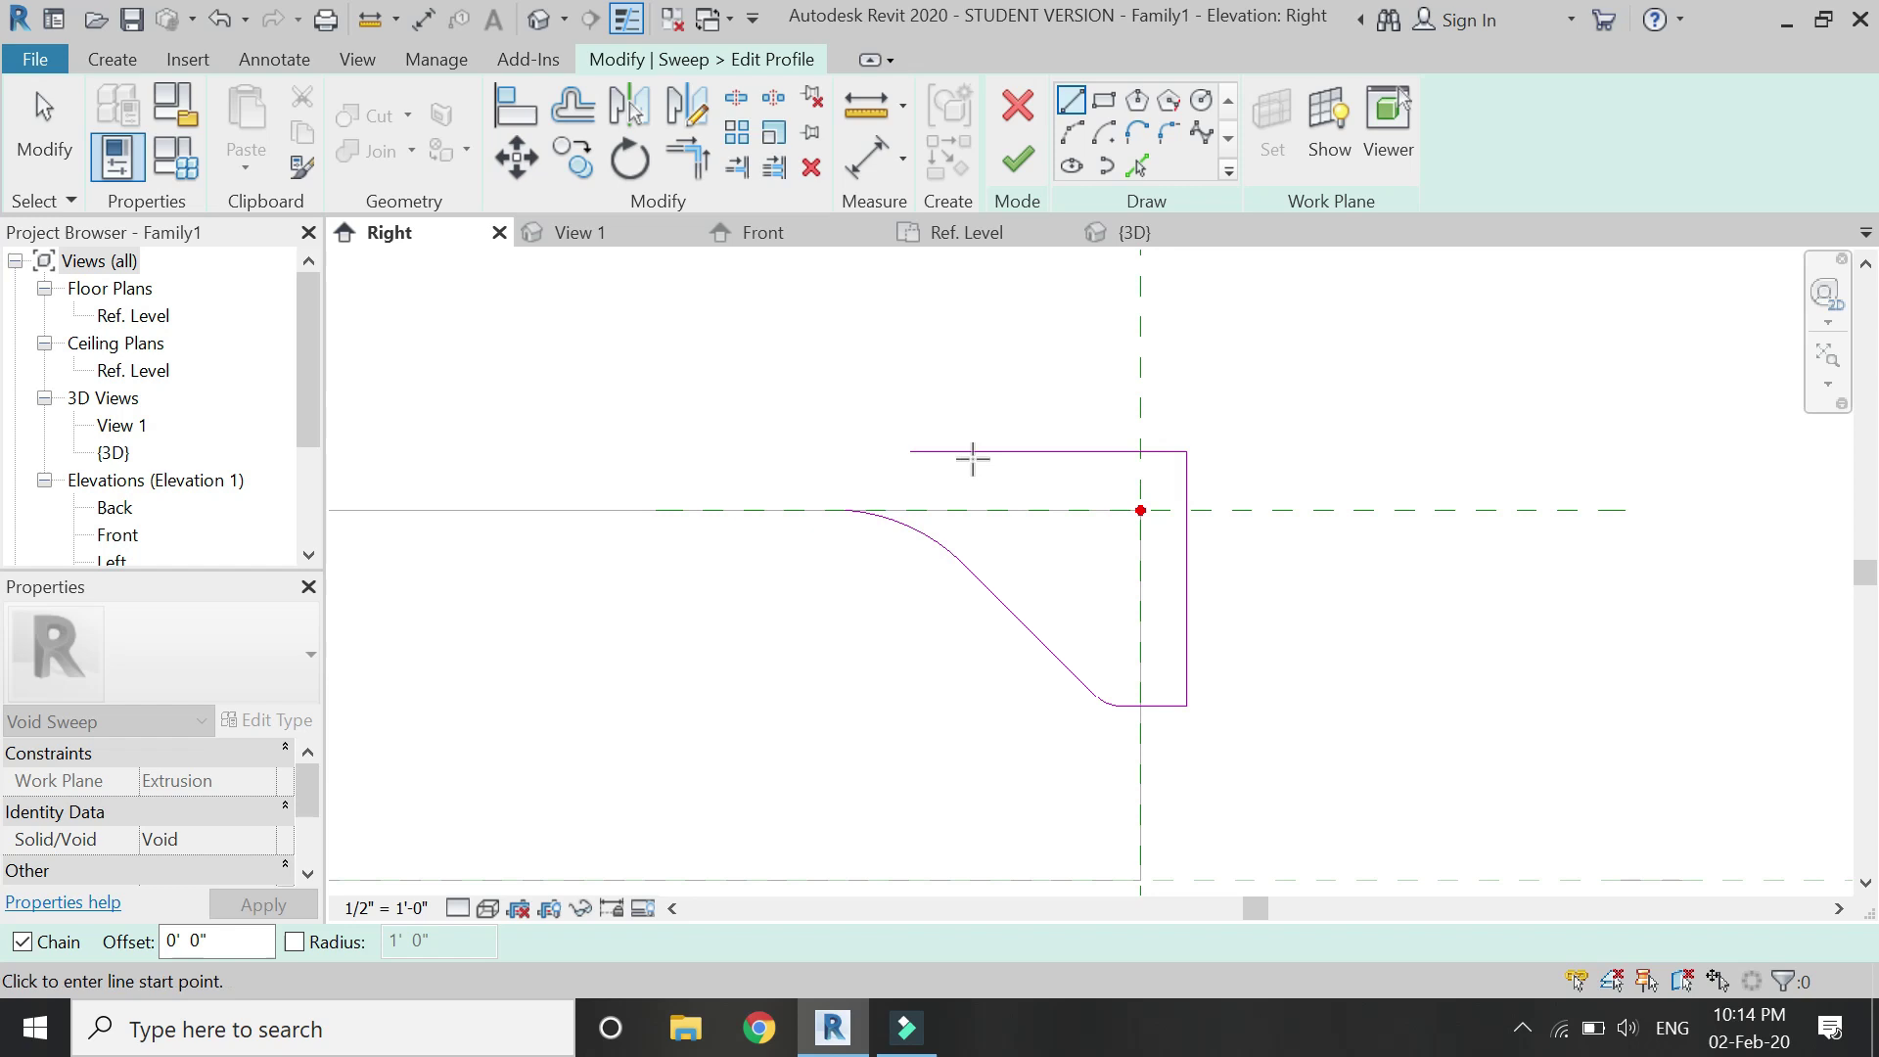
{"action": "left_click", "coordinate": [909, 451]}
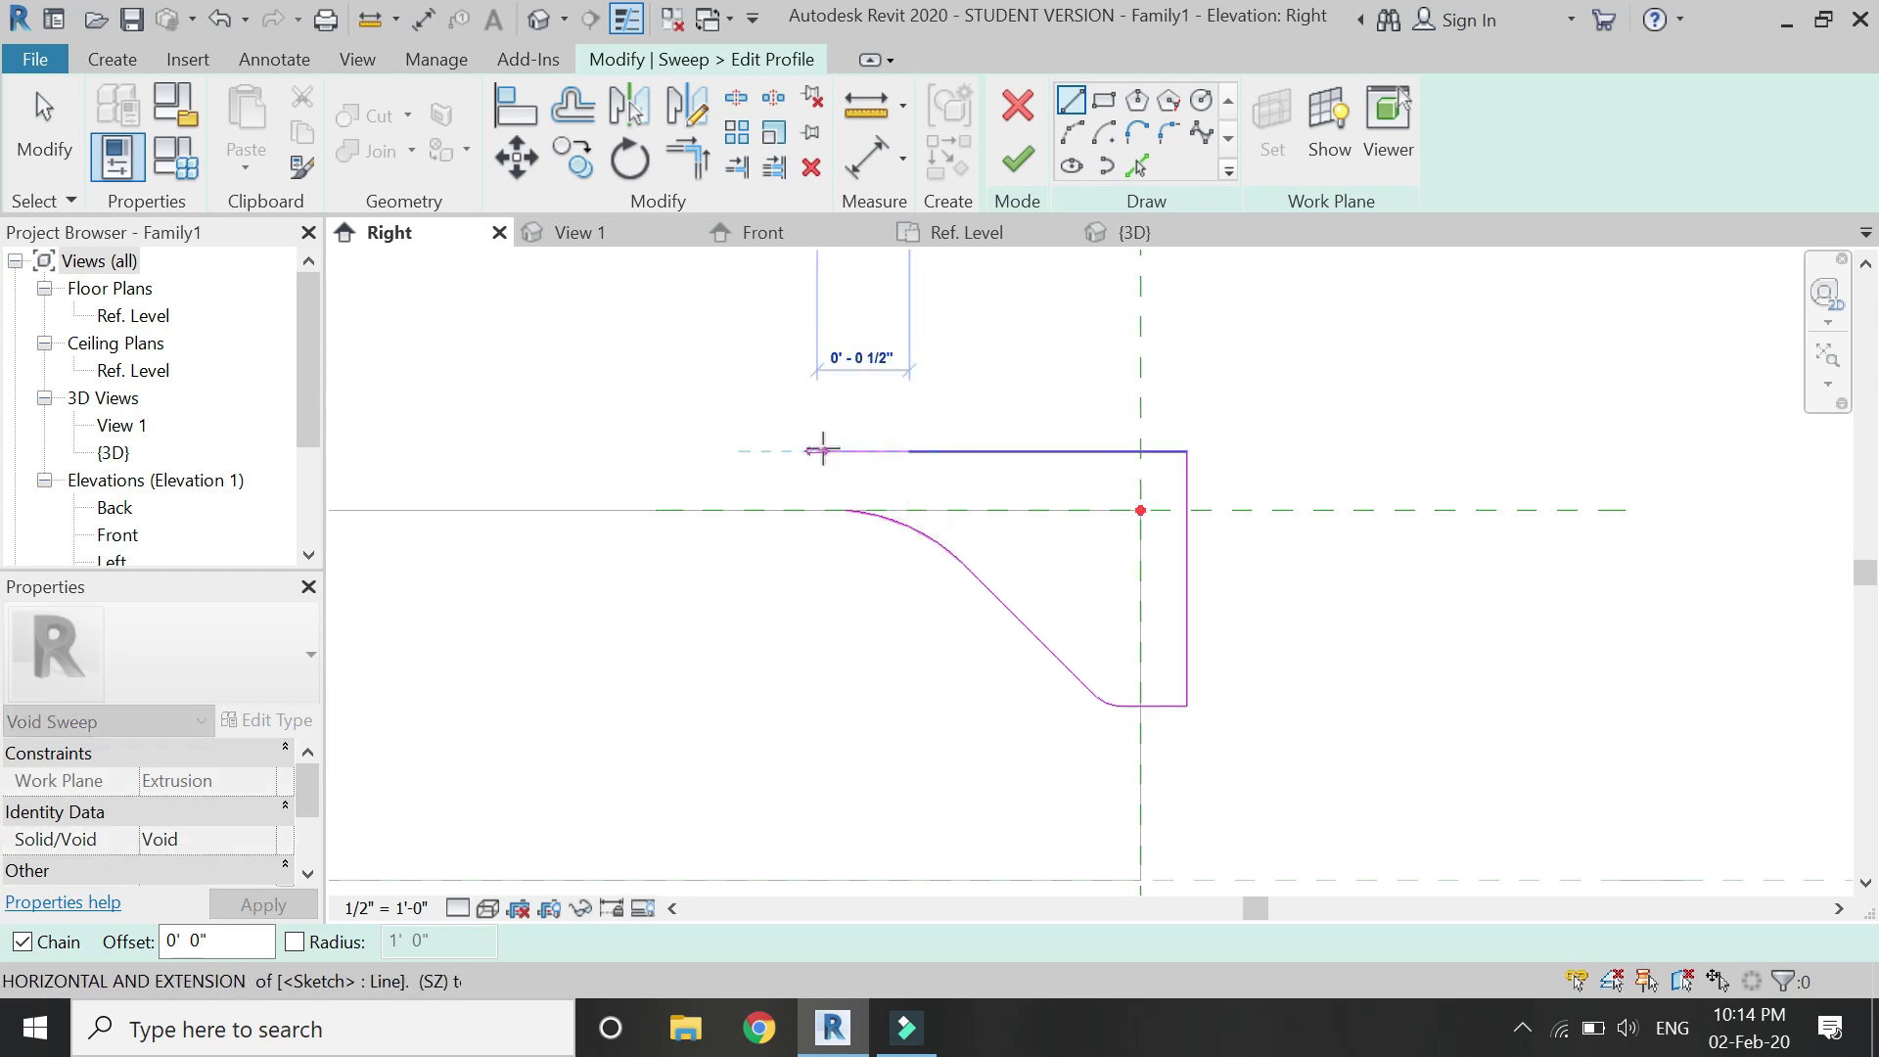
{"action": "left_click", "coordinate": [822, 451]}
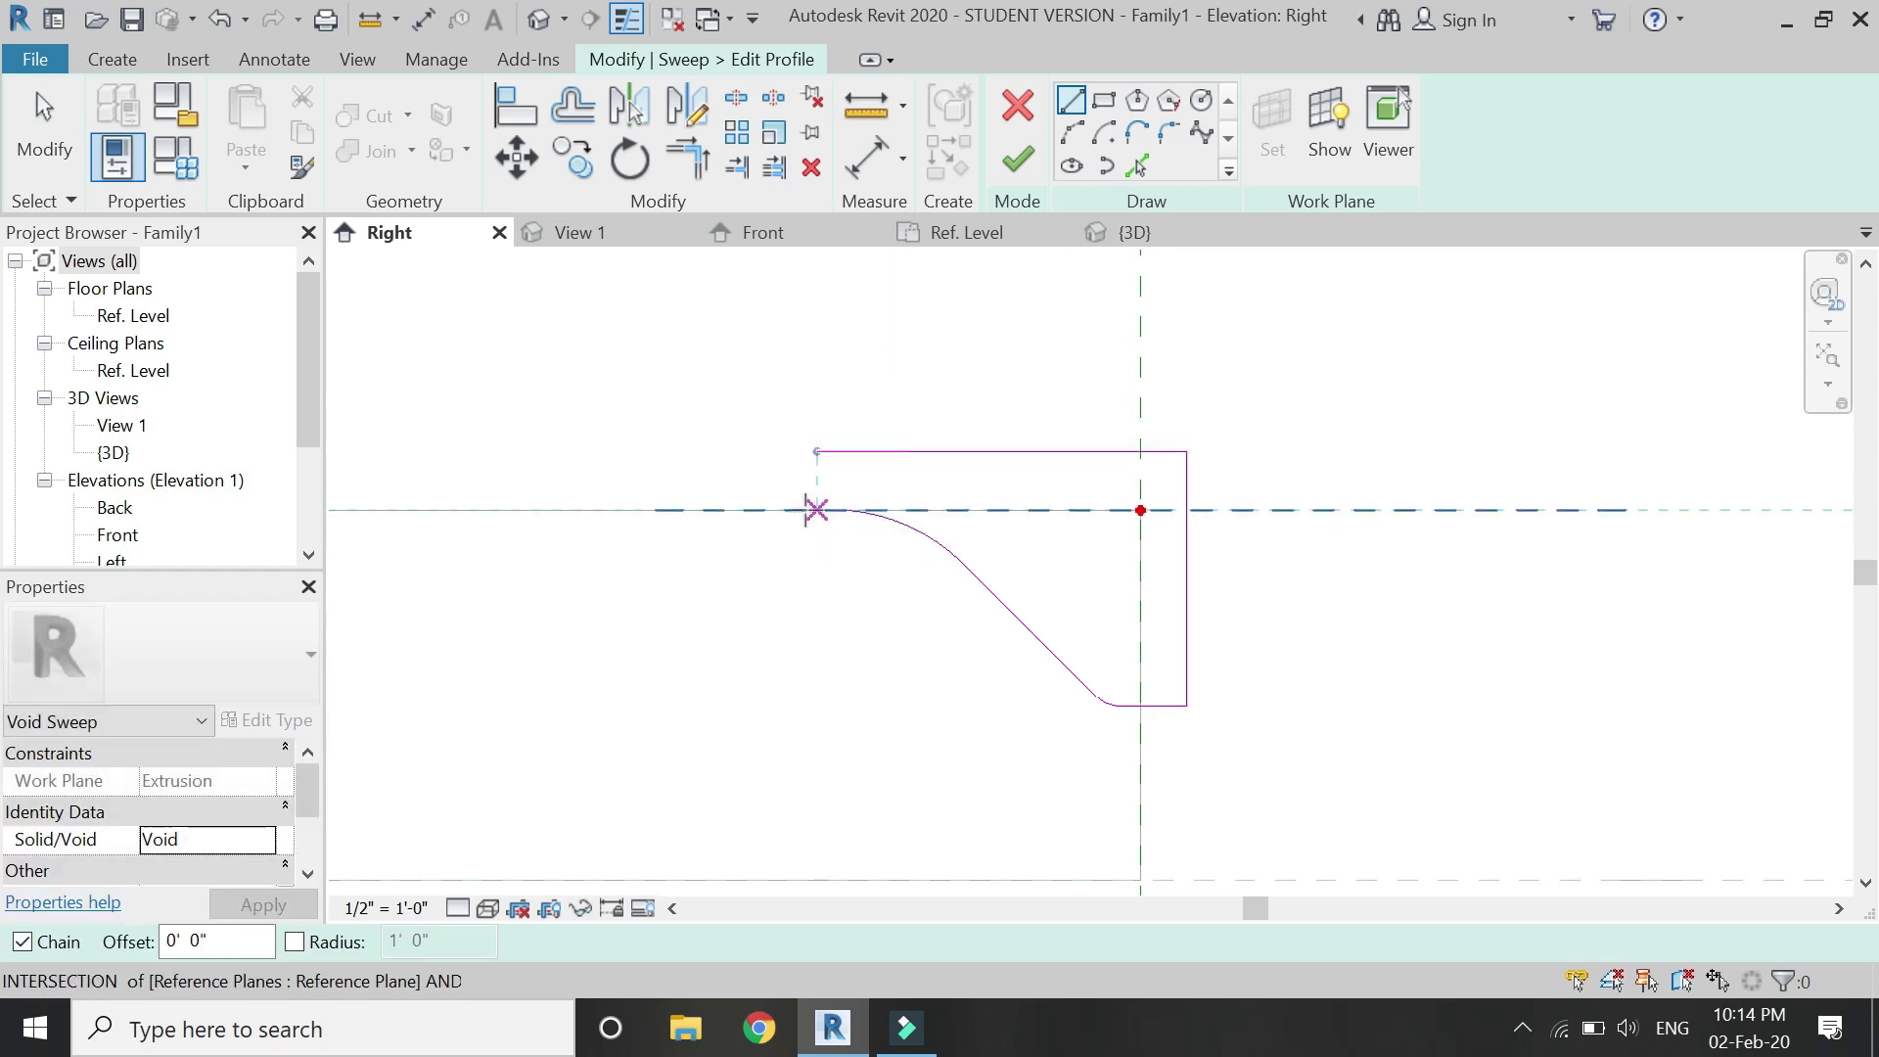
{"action": "scroll", "coordinate": [850, 510], "scroll_direction": "up", "scroll_amount": 3}
{"action": "left_click", "coordinate": [840, 508]}
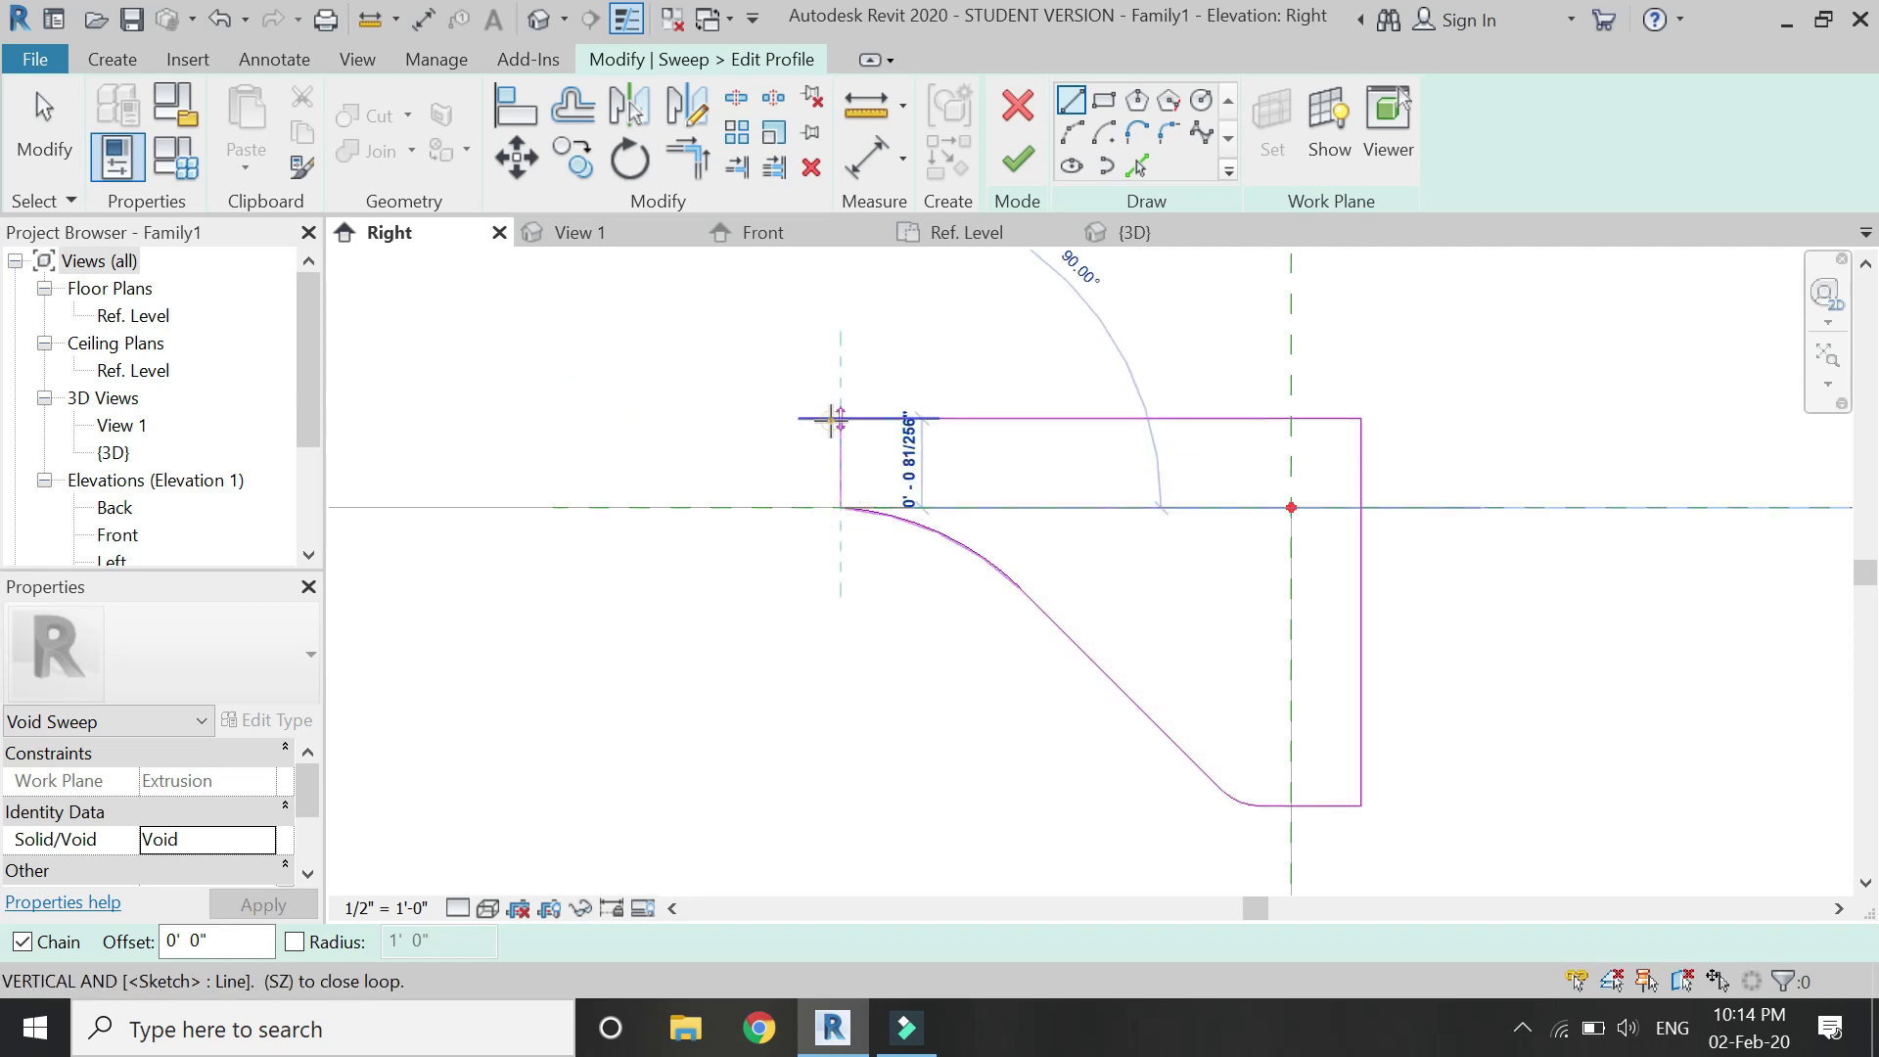
{"action": "left_click", "coordinate": [839, 419]}
- Trim the top line and left vertical line into a corner, then view the disc in 3D
{"action": "left_click", "coordinate": [687, 157]}
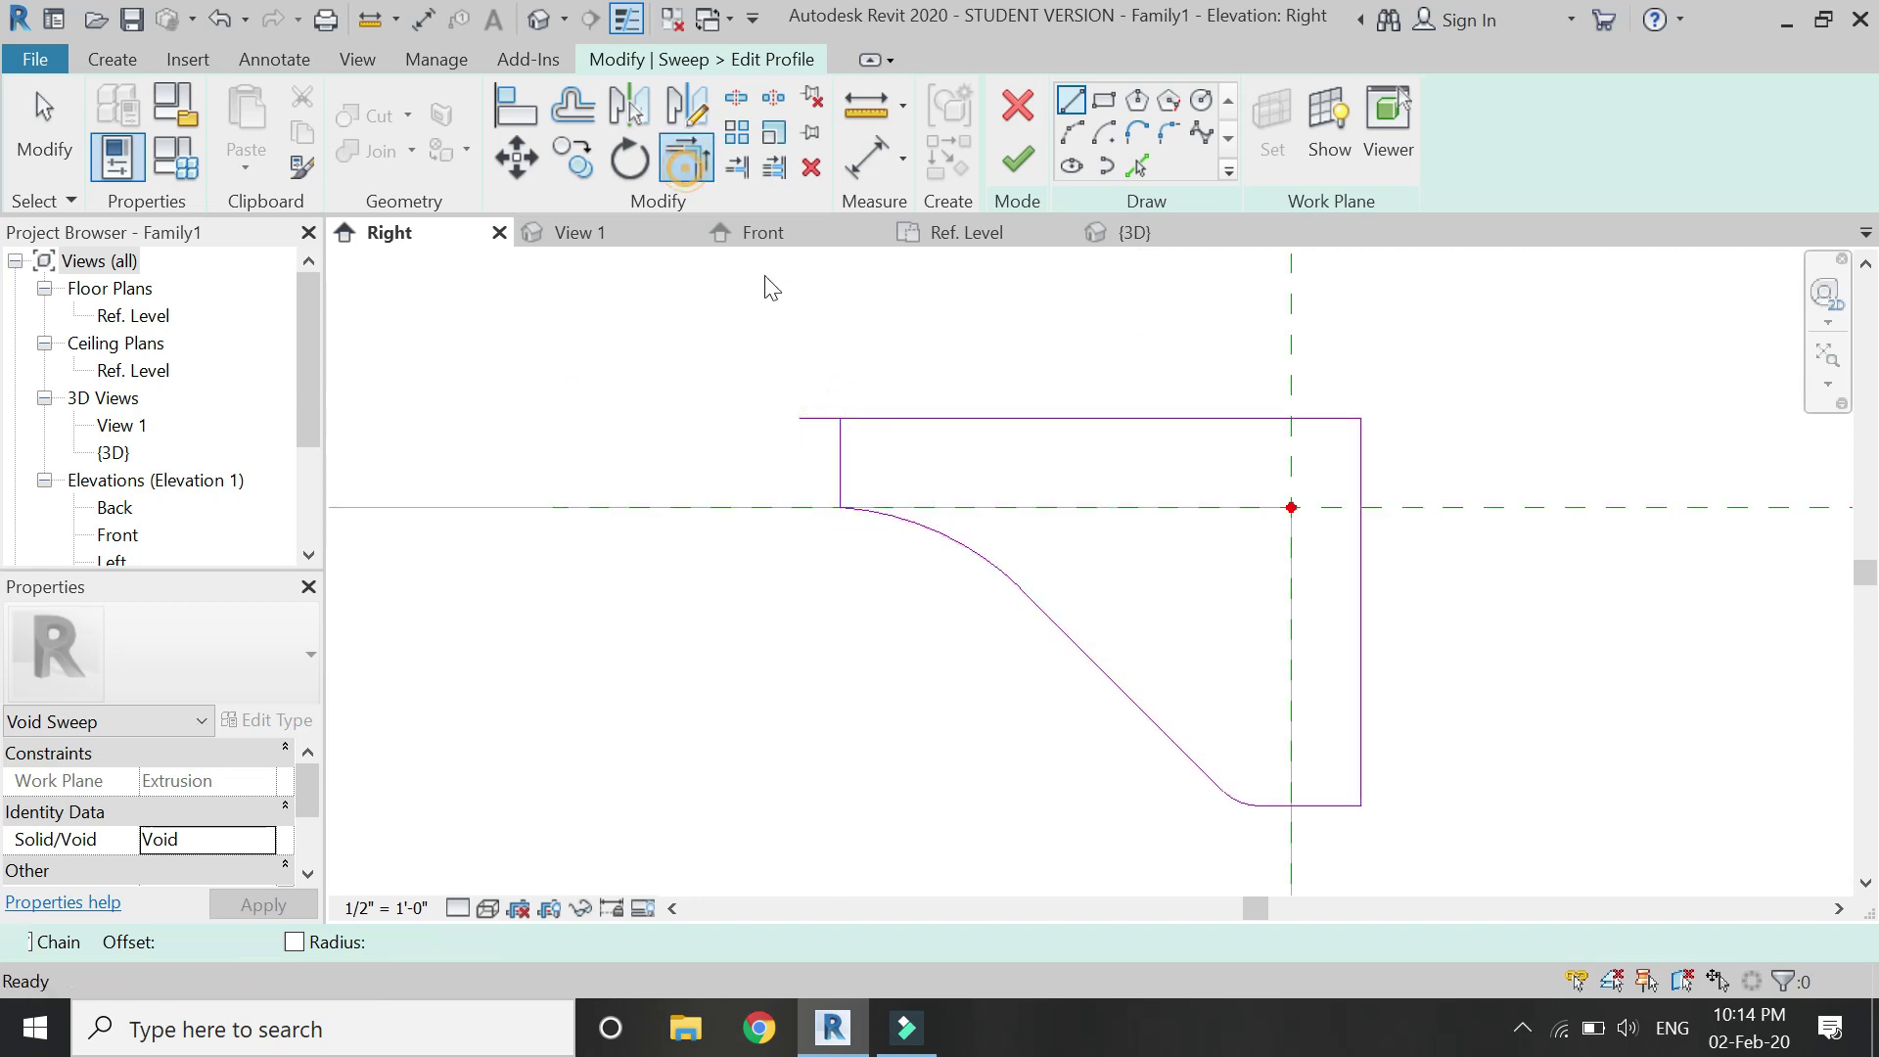
{"action": "left_click", "coordinate": [861, 418]}
{"action": "left_click", "coordinate": [839, 460]}
{"action": "scroll", "coordinate": [897, 495], "scroll_direction": "down", "scroll_amount": 4}
{"action": "key", "text": "Escape"}
{"action": "key", "text": "Escape"}
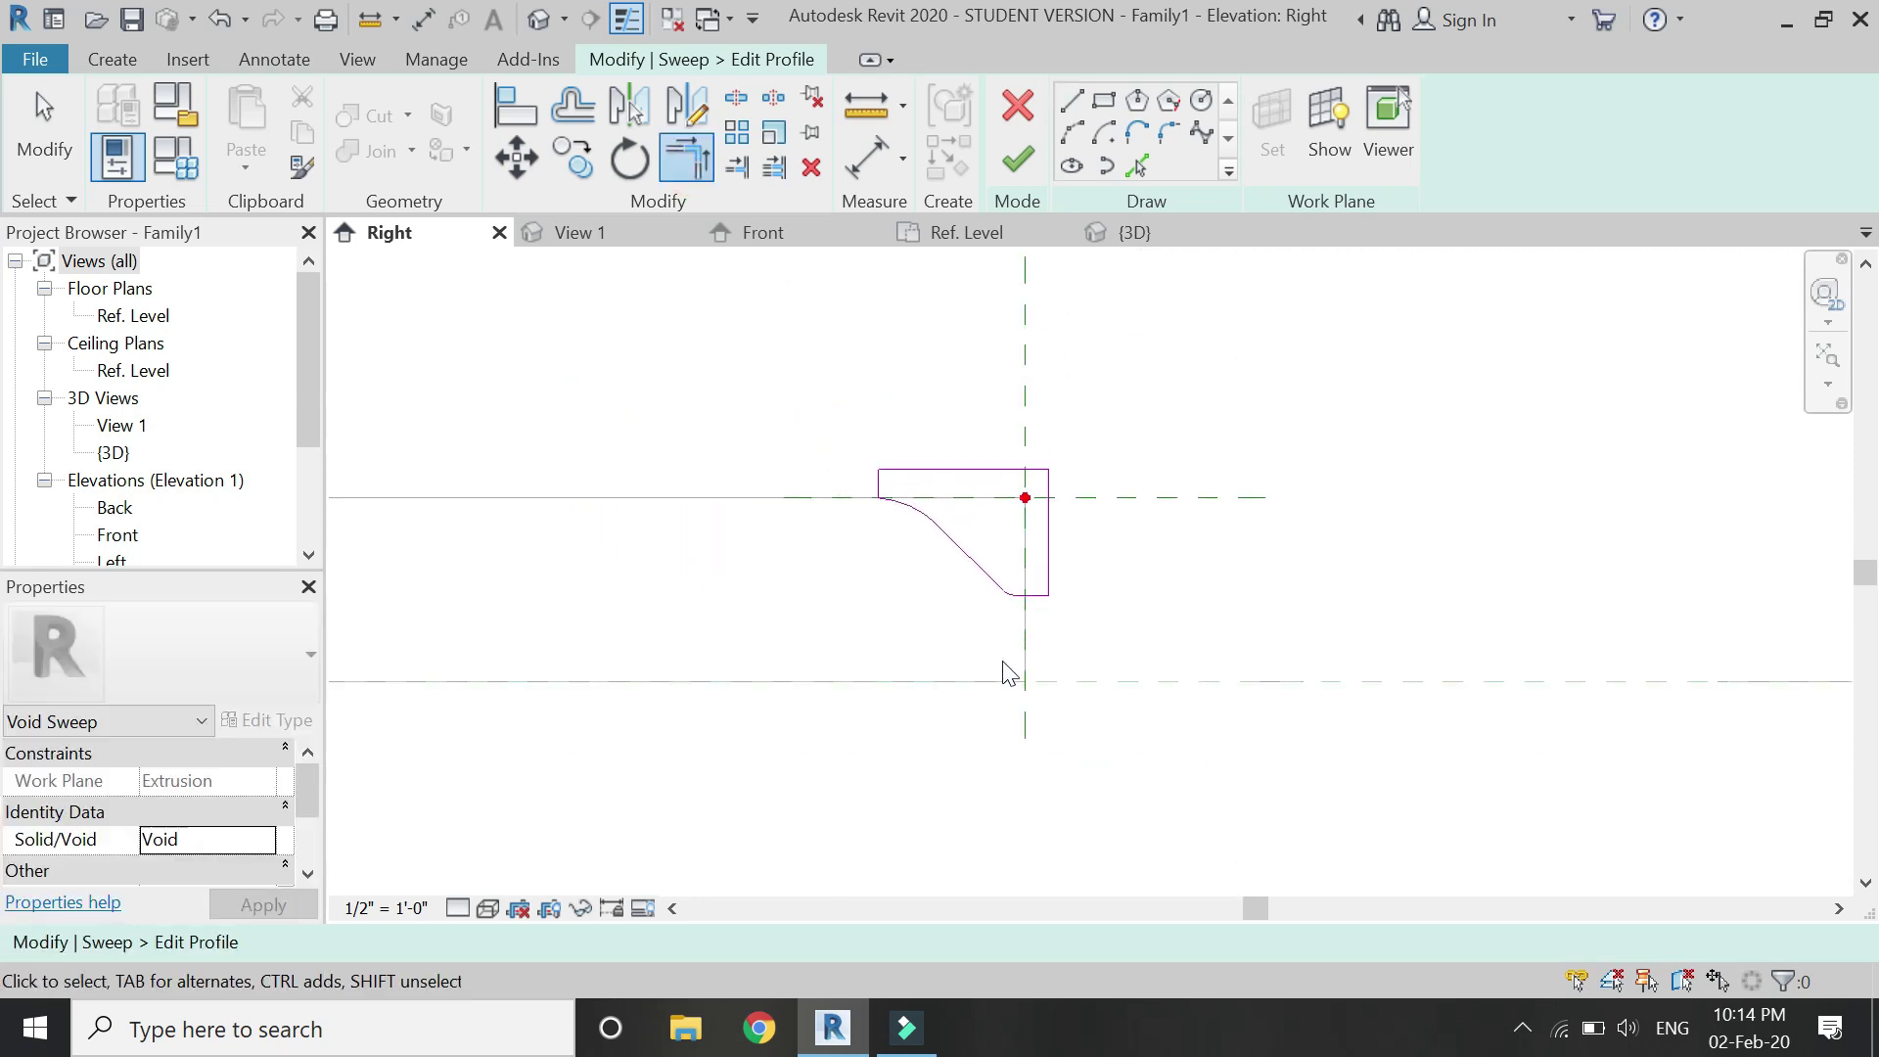
{"action": "left_click", "coordinate": [1125, 232]}
{"action": "scroll", "coordinate": [1015, 437], "scroll_direction": "up", "scroll_amount": 2}
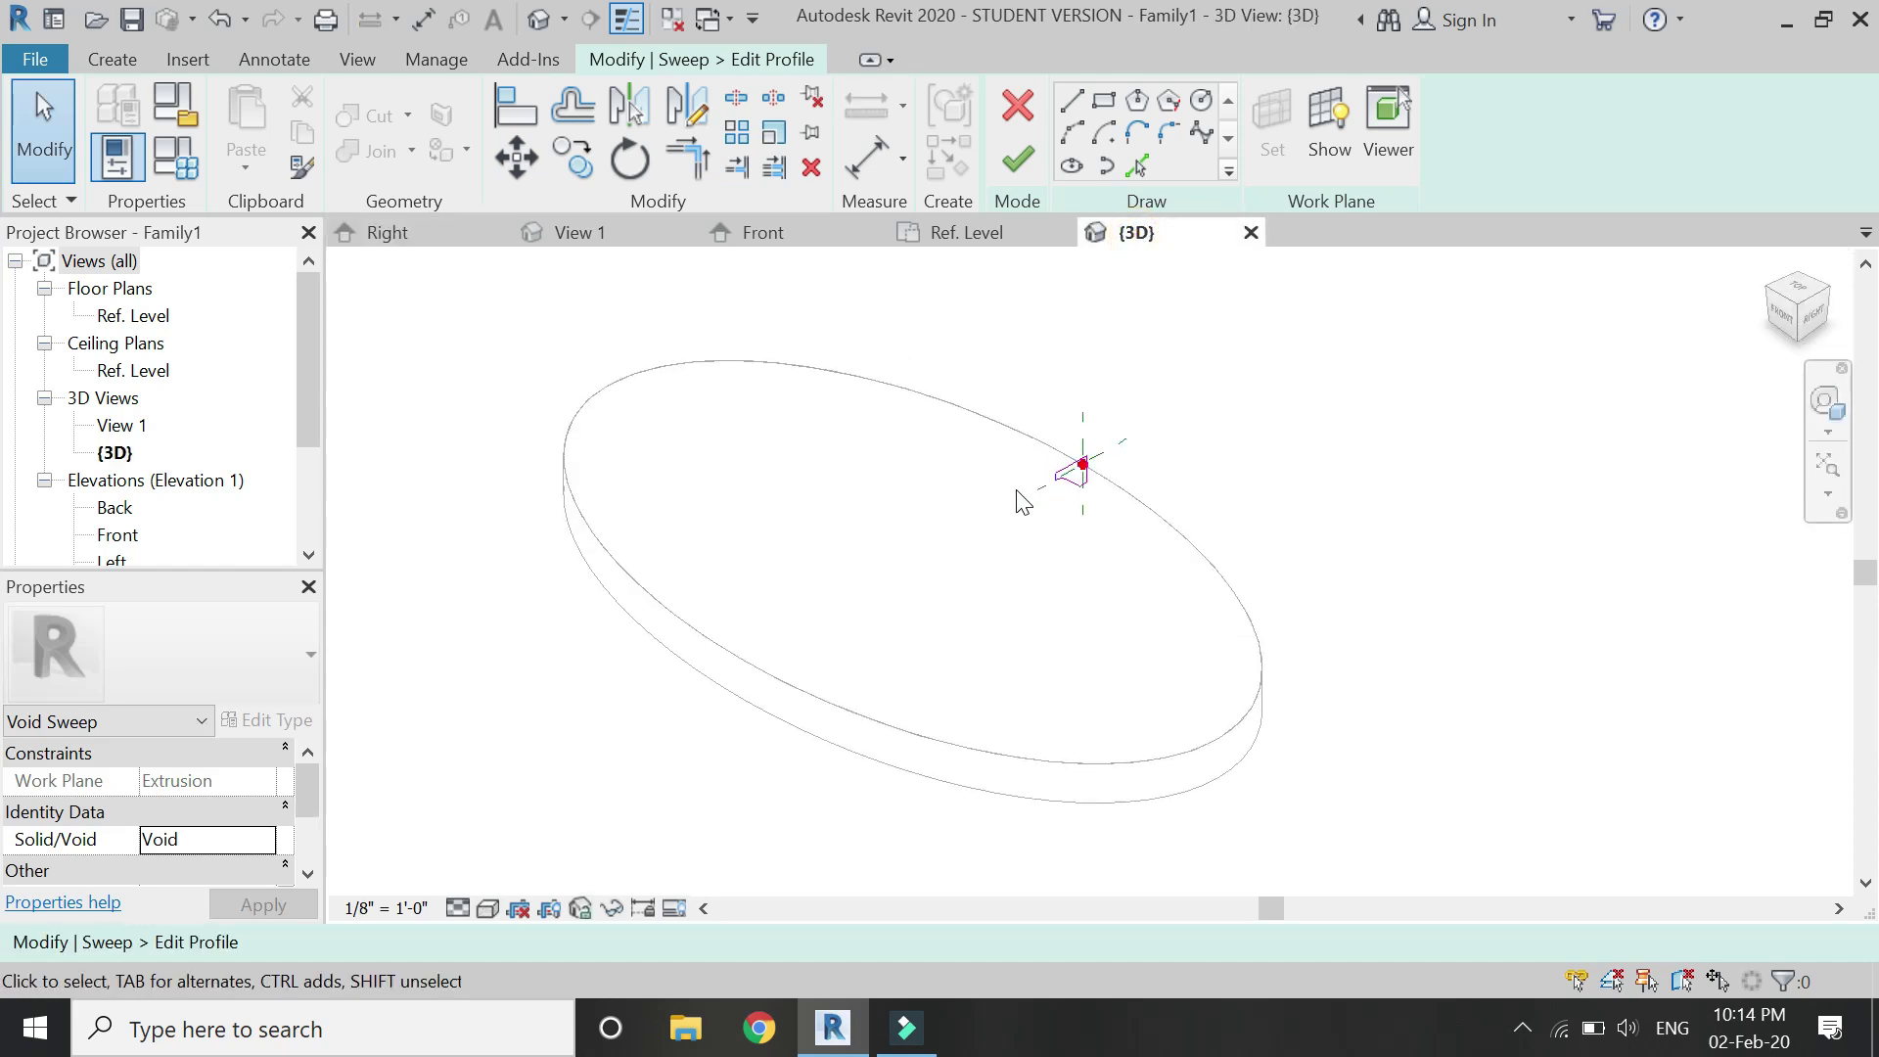
- Finish the profile and the void sweep so the bevel cuts into the disc rim
{"action": "left_click", "coordinate": [1018, 161]}
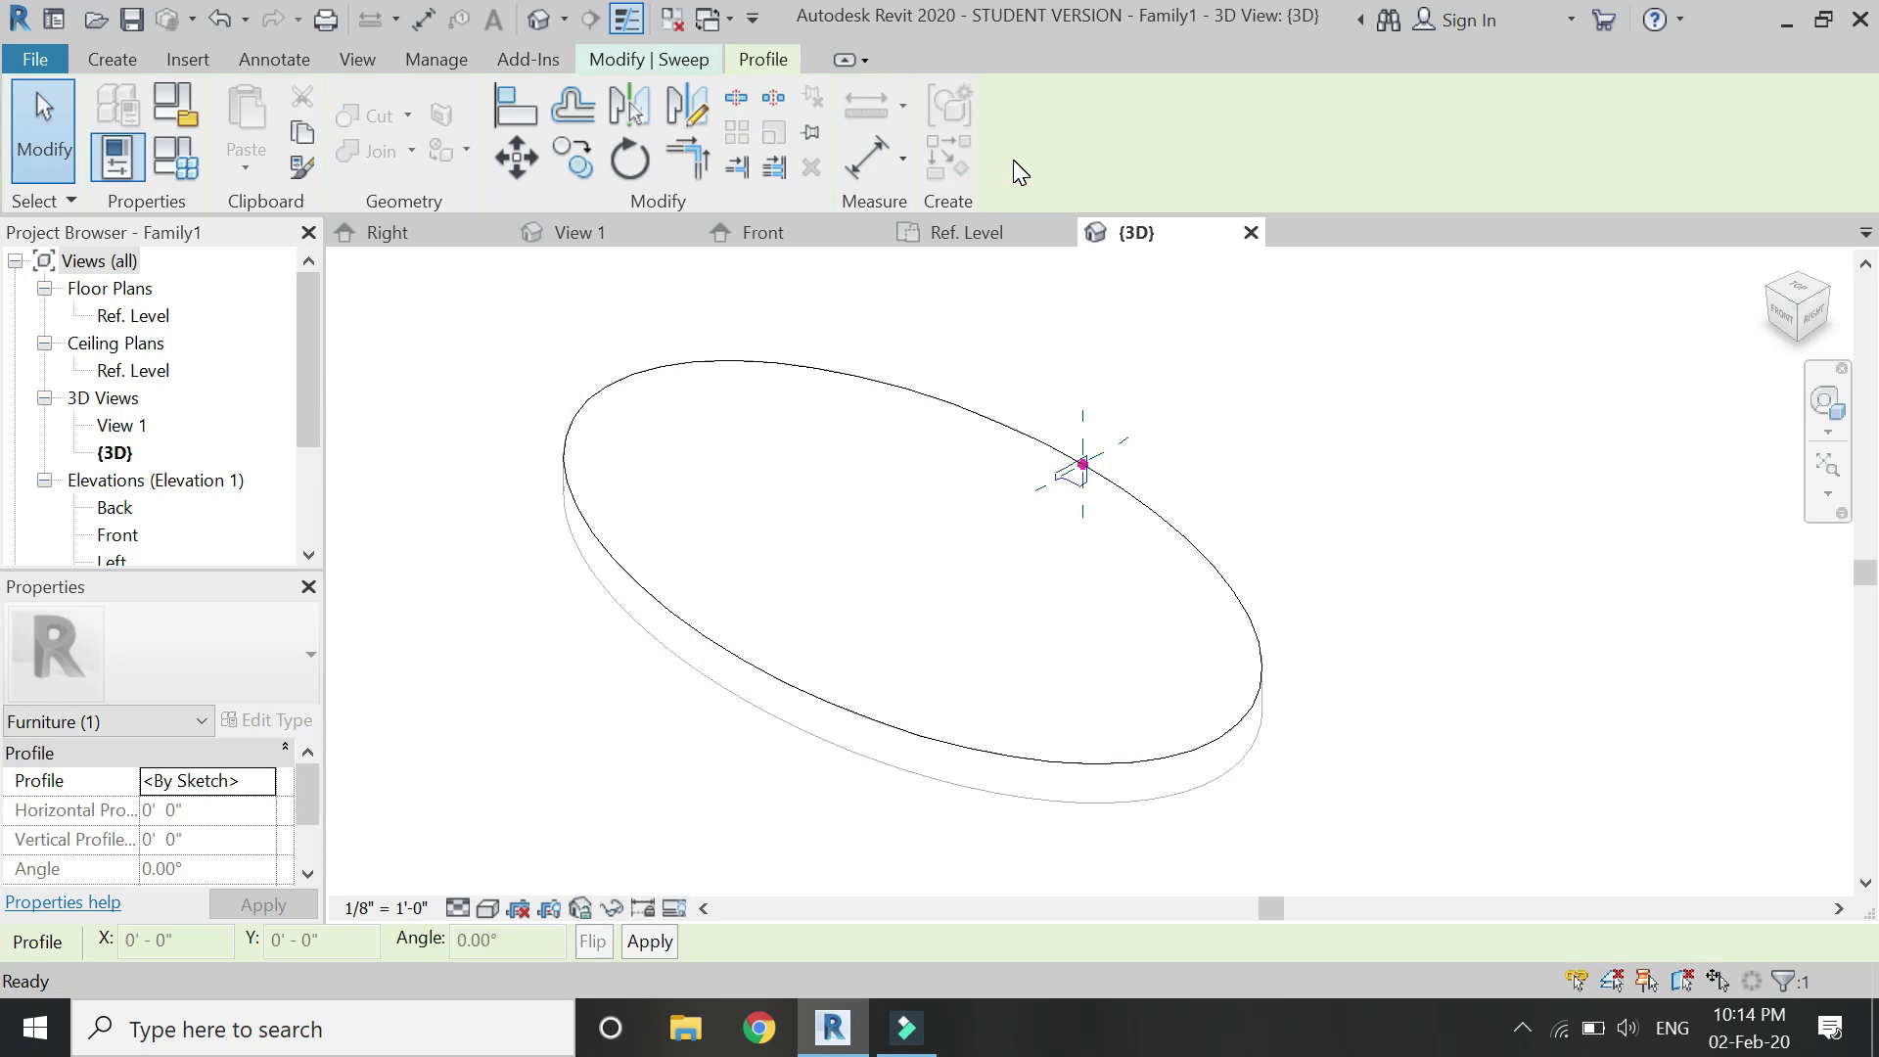
{"action": "left_click", "coordinate": [698, 60]}
{"action": "left_click", "coordinate": [1017, 157]}
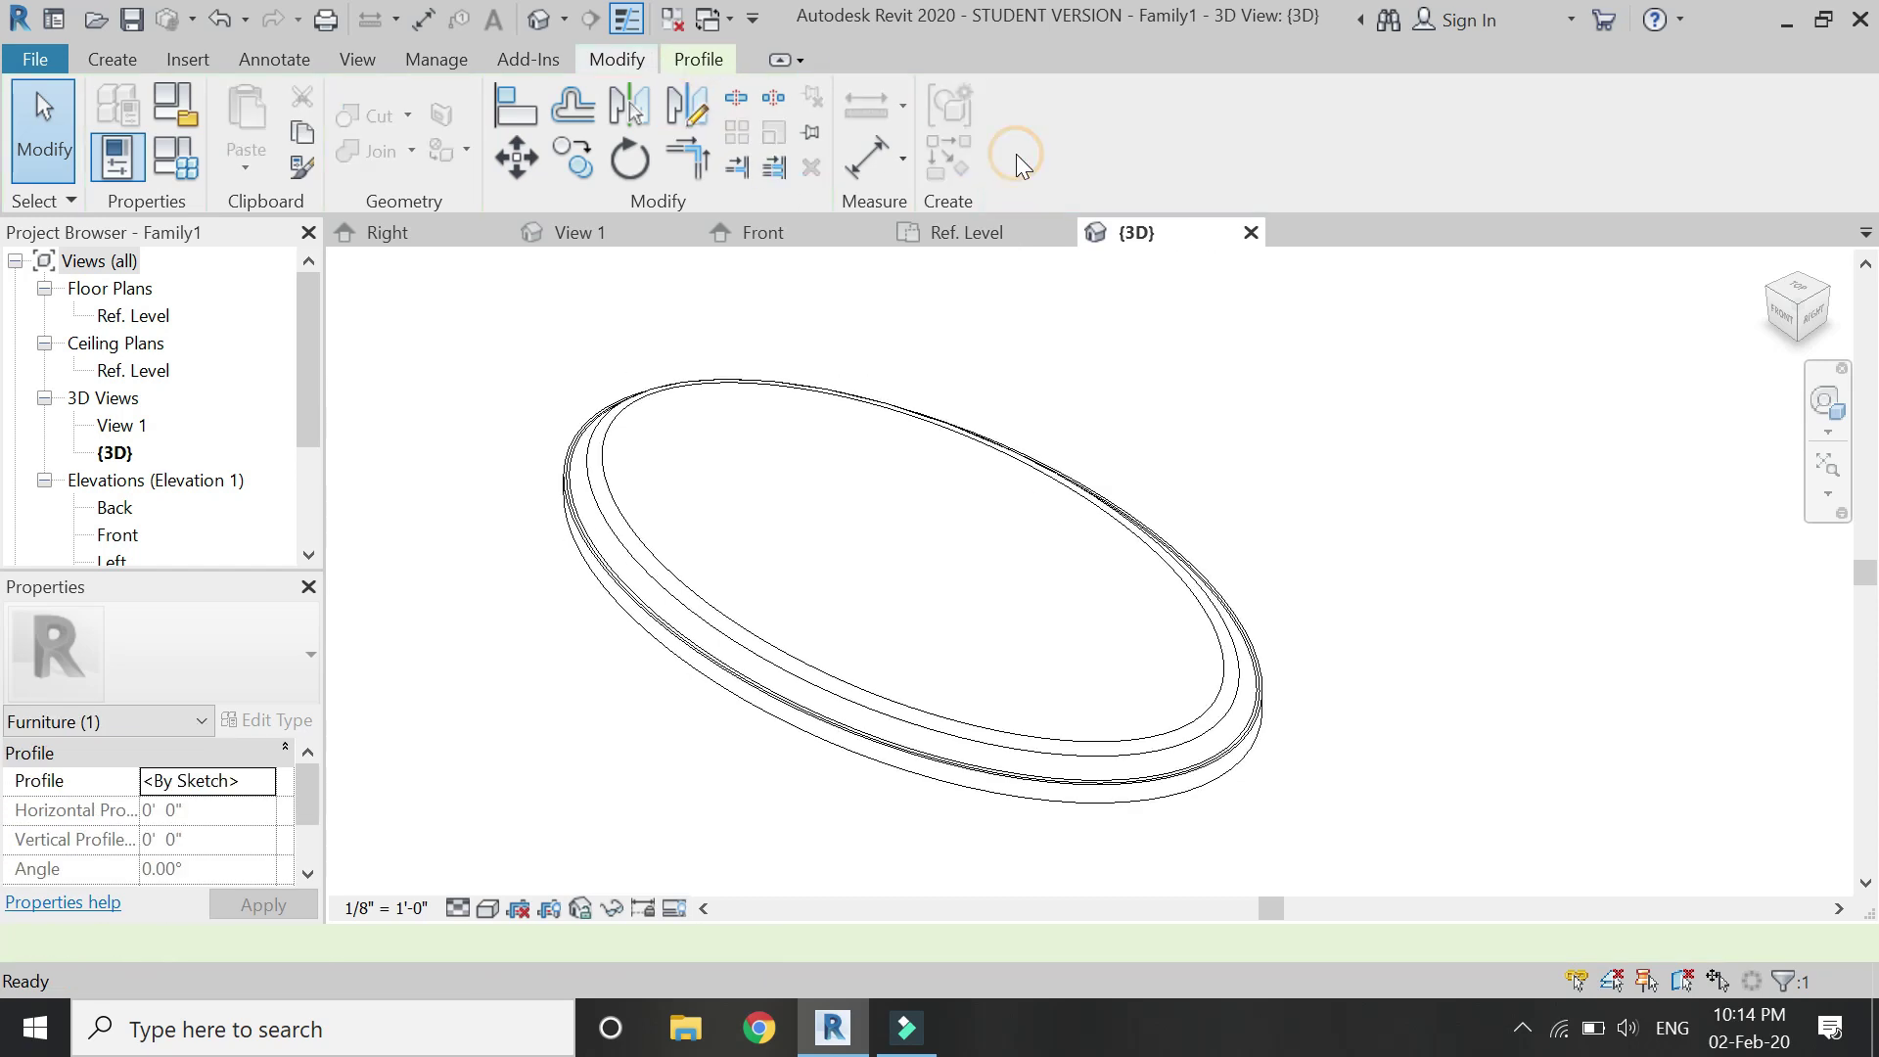
{"action": "scroll", "coordinate": [1257, 768], "scroll_direction": "up", "scroll_amount": 2}
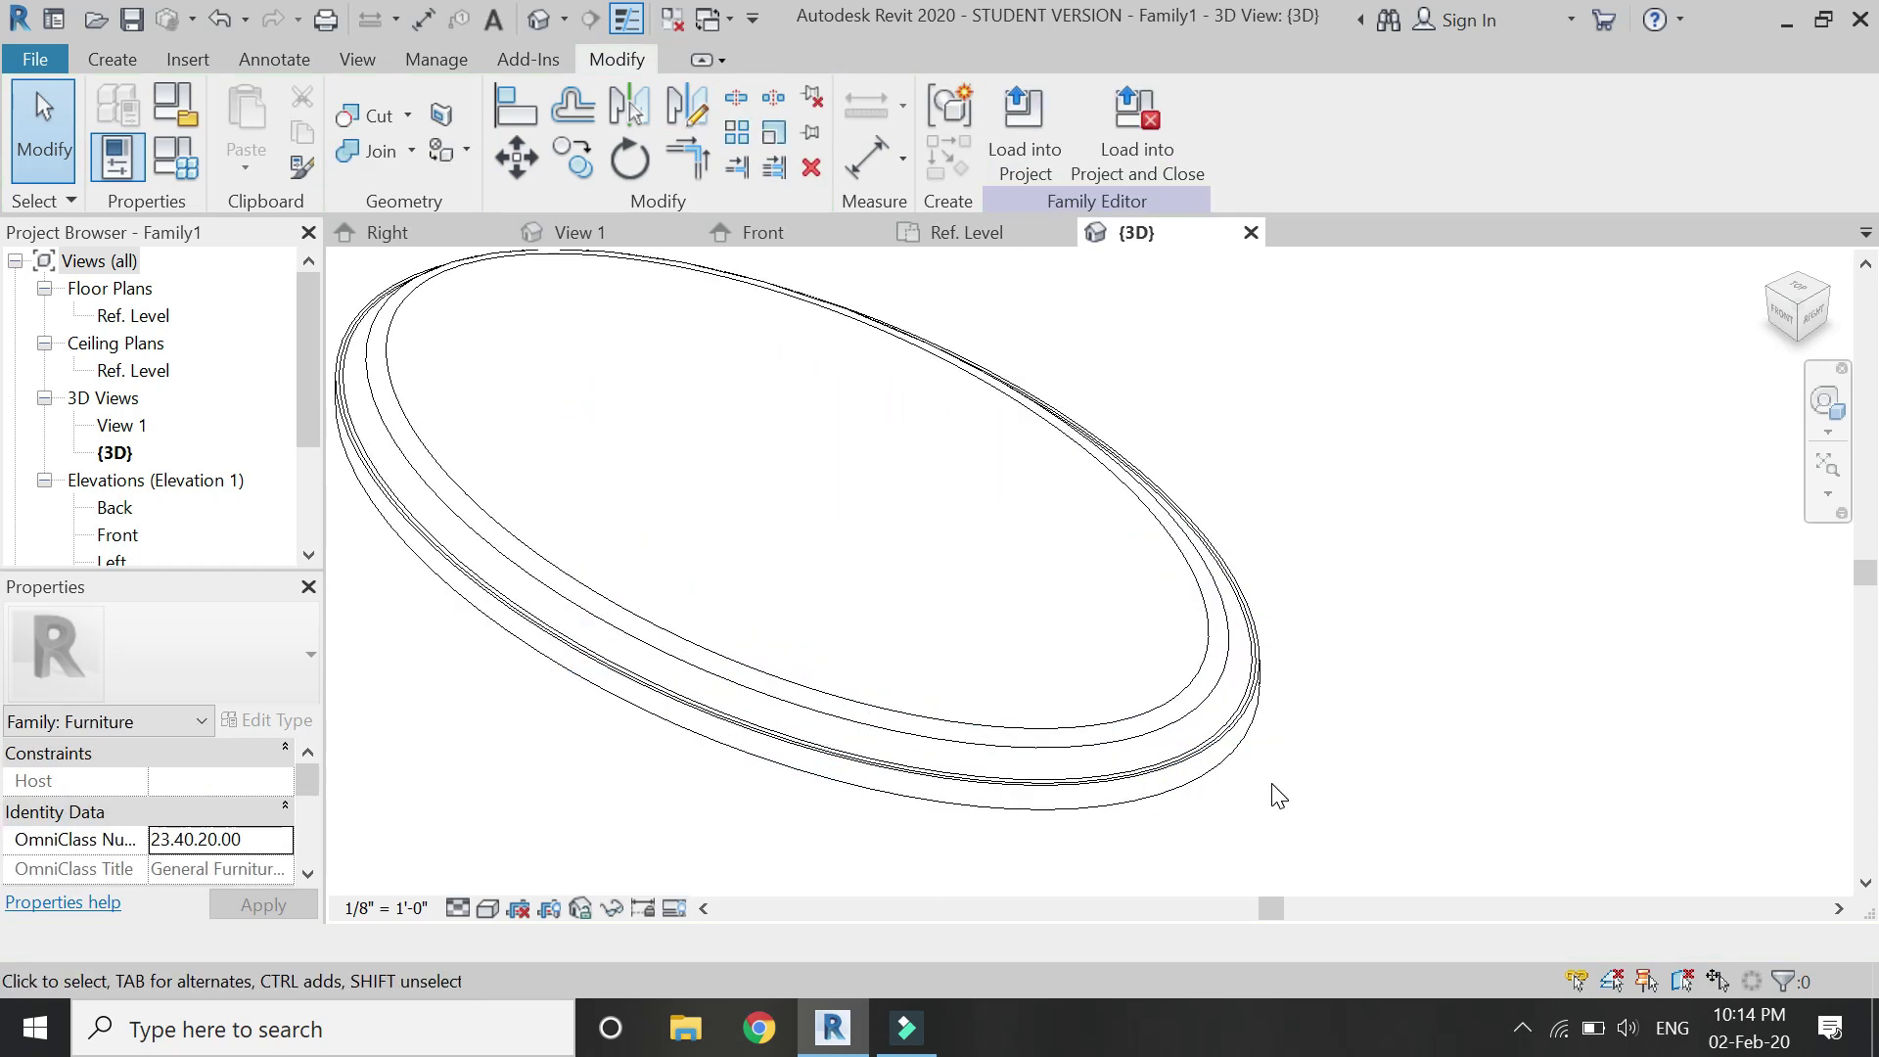
{"action": "scroll", "coordinate": [1272, 812], "scroll_direction": "up", "scroll_amount": 3}
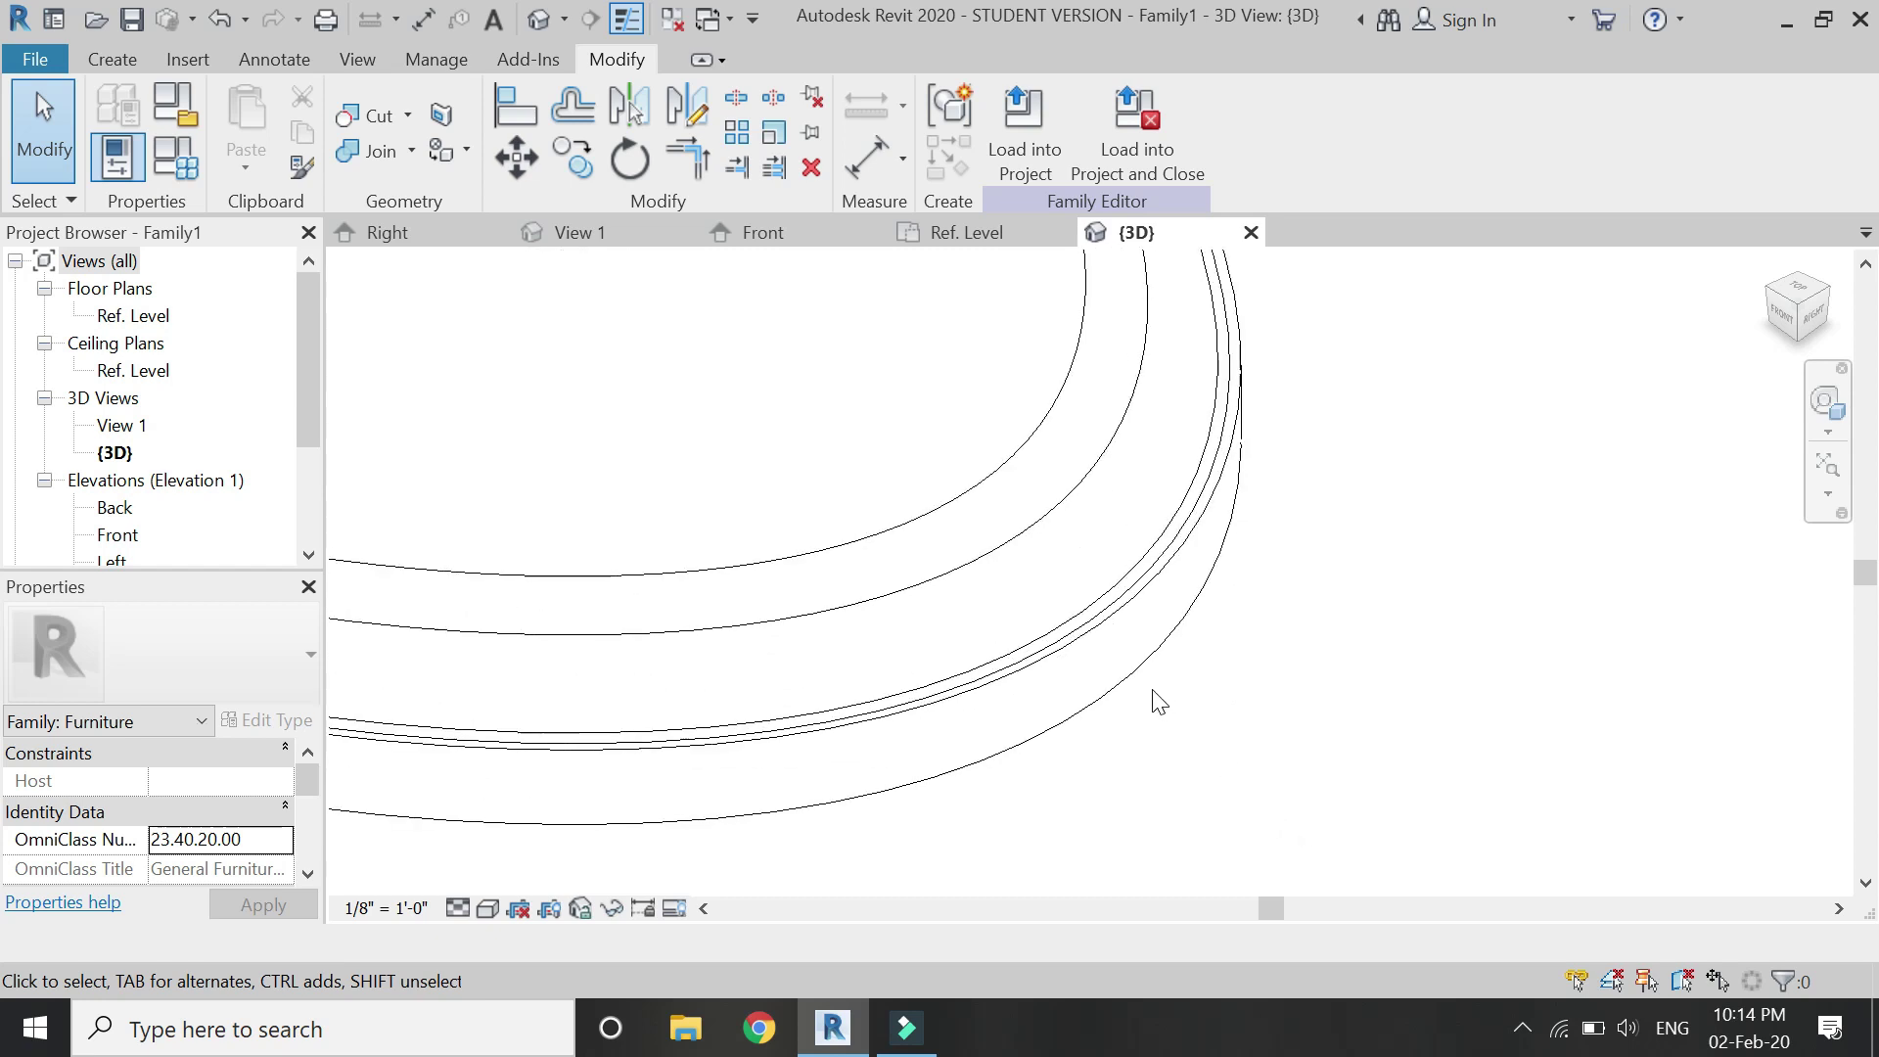
{"action": "scroll", "coordinate": [1370, 744], "scroll_direction": "down", "scroll_amount": 1}
{"action": "scroll", "coordinate": [1363, 767], "scroll_direction": "down", "scroll_amount": 1}
- Switch the 3D view's visual style to Shaded
{"action": "left_click", "coordinate": [487, 908]}
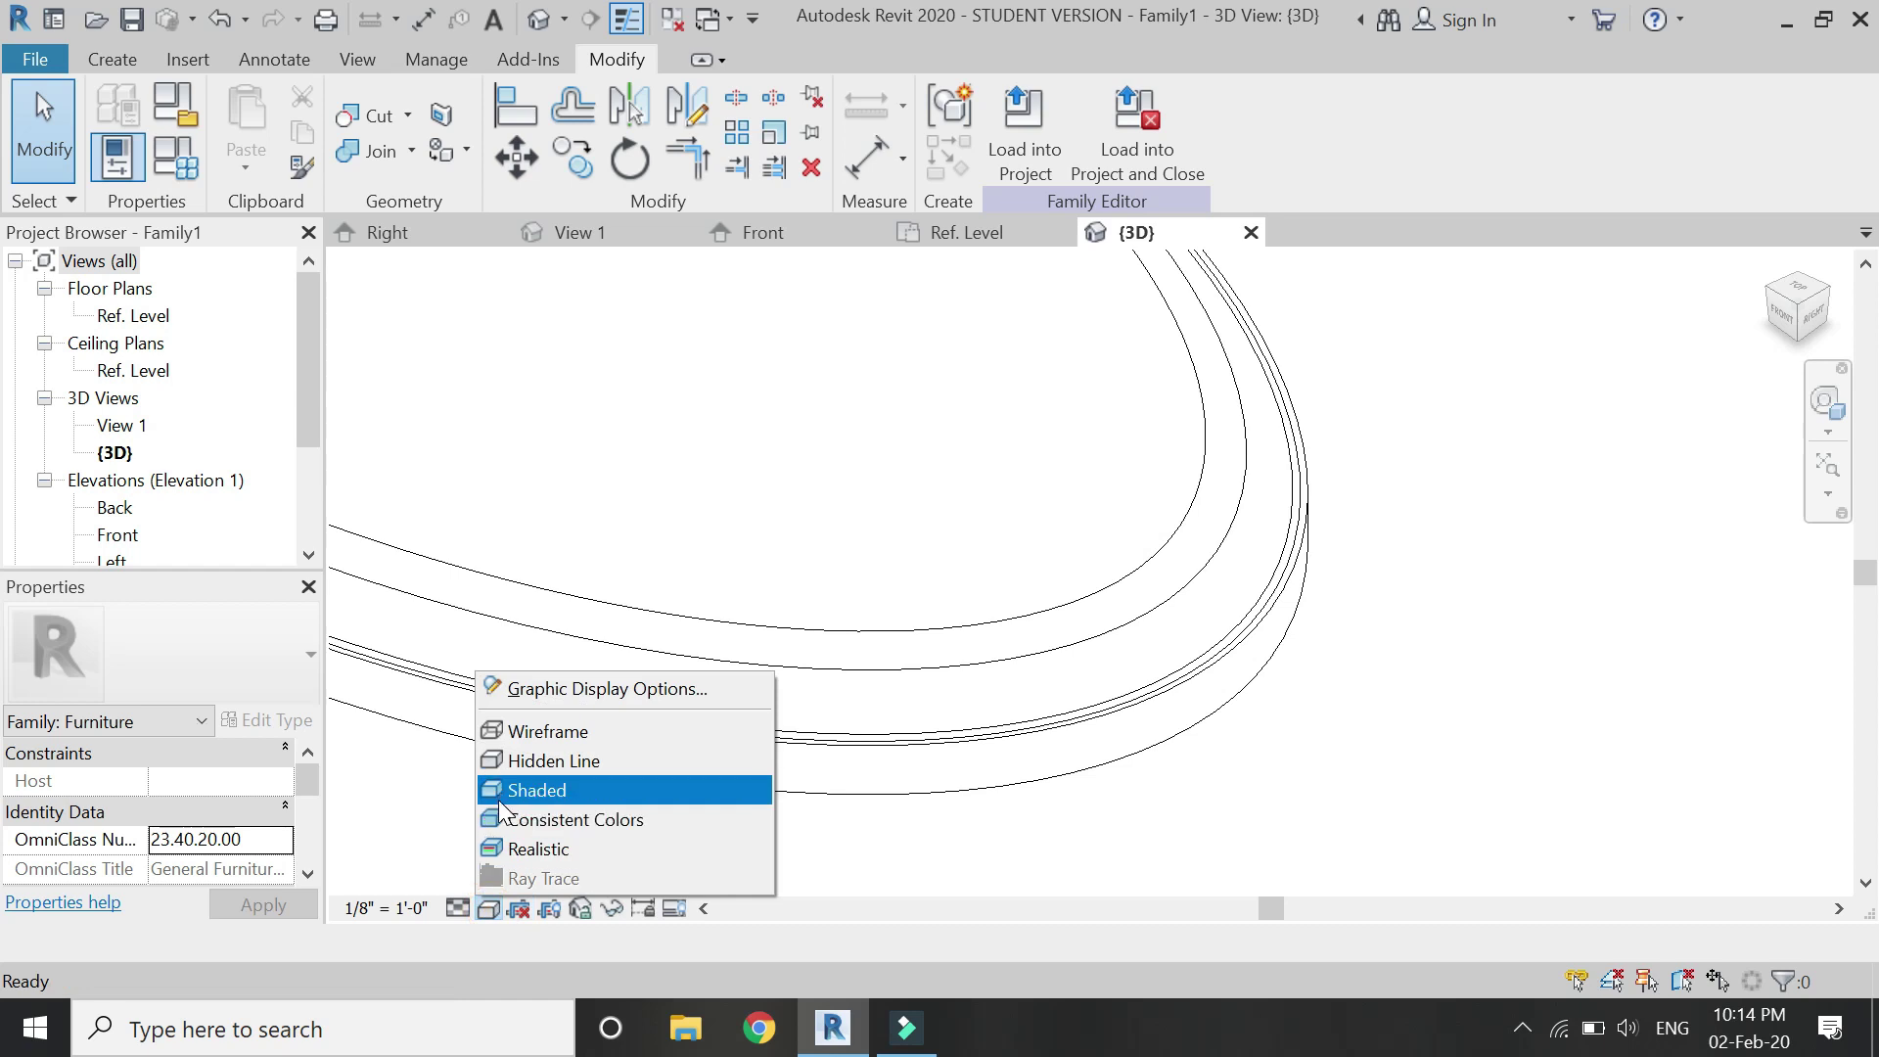
{"action": "left_click", "coordinate": [499, 785]}
{"action": "scroll", "coordinate": [1370, 751], "scroll_direction": "down", "scroll_amount": 3}
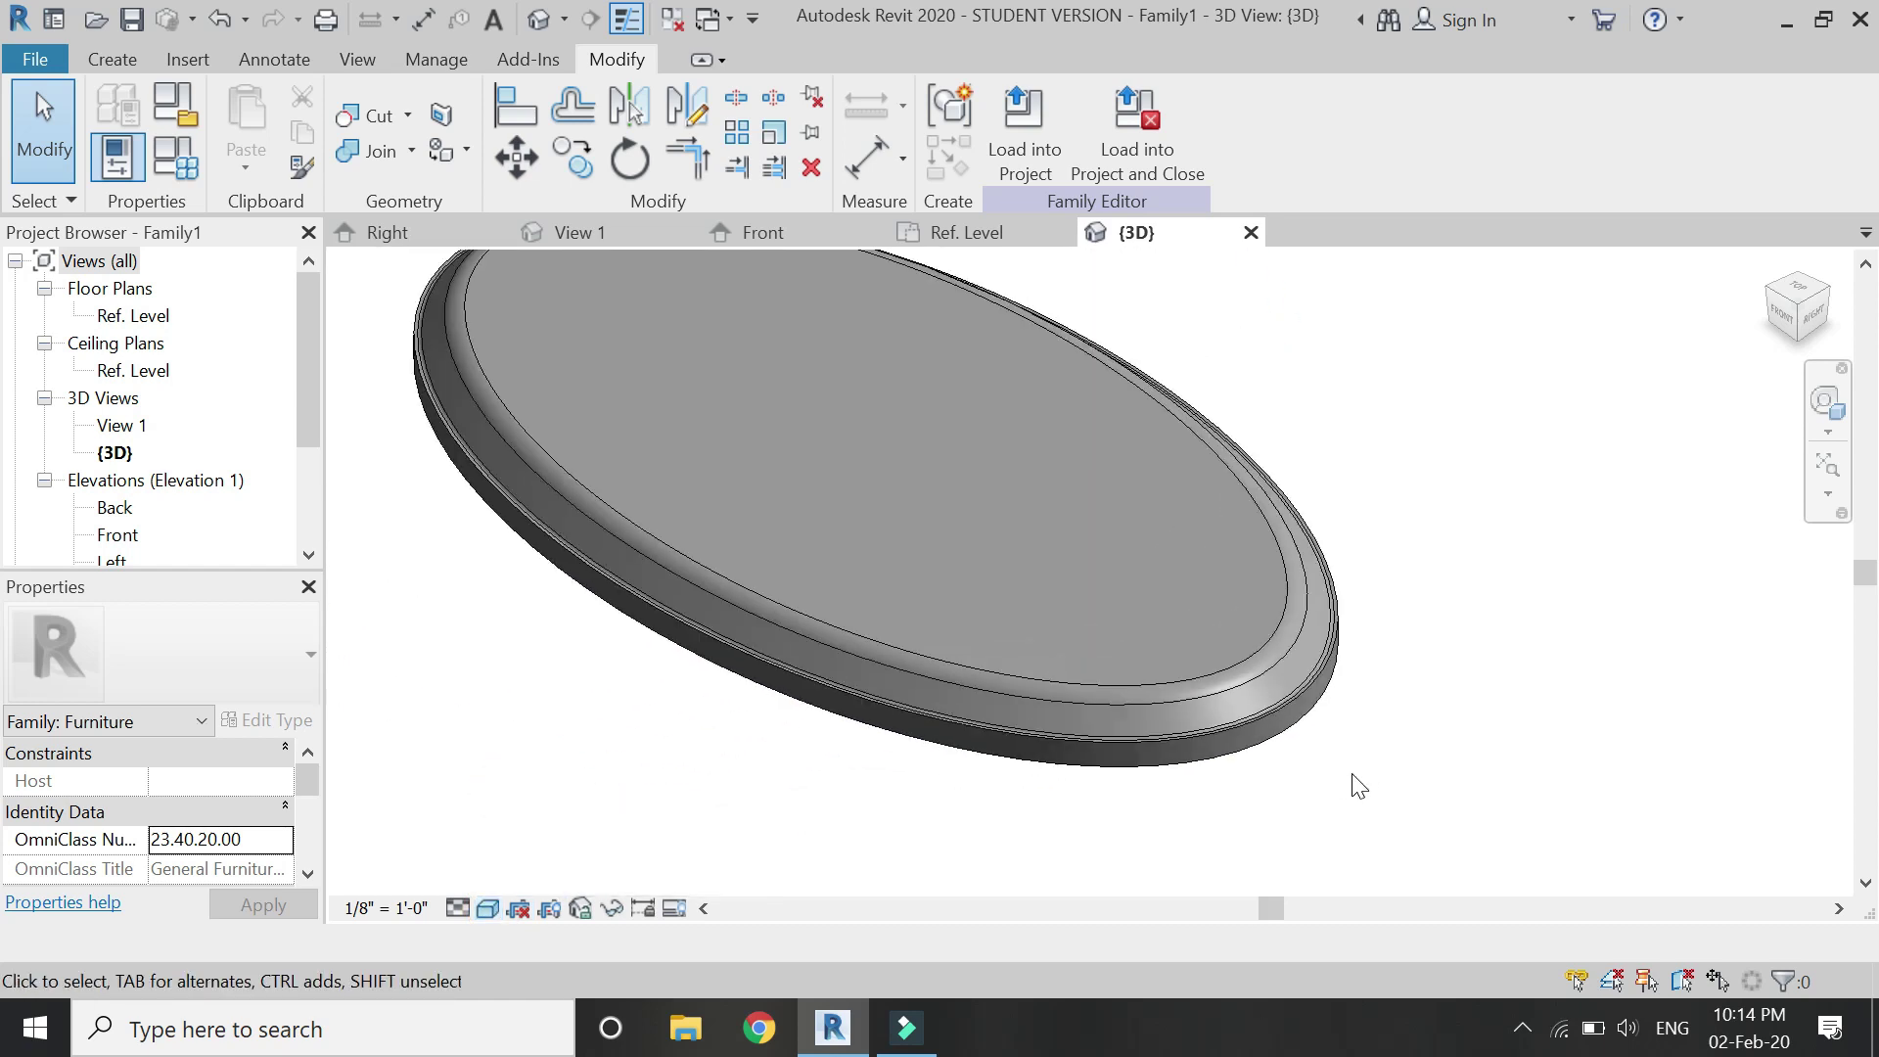
{"action": "scroll", "coordinate": [1076, 836], "scroll_direction": "down", "scroll_amount": 1}
- Link the oval disc's material to a new family parameter named 'wood'
{"action": "left_click", "coordinate": [1142, 782]}
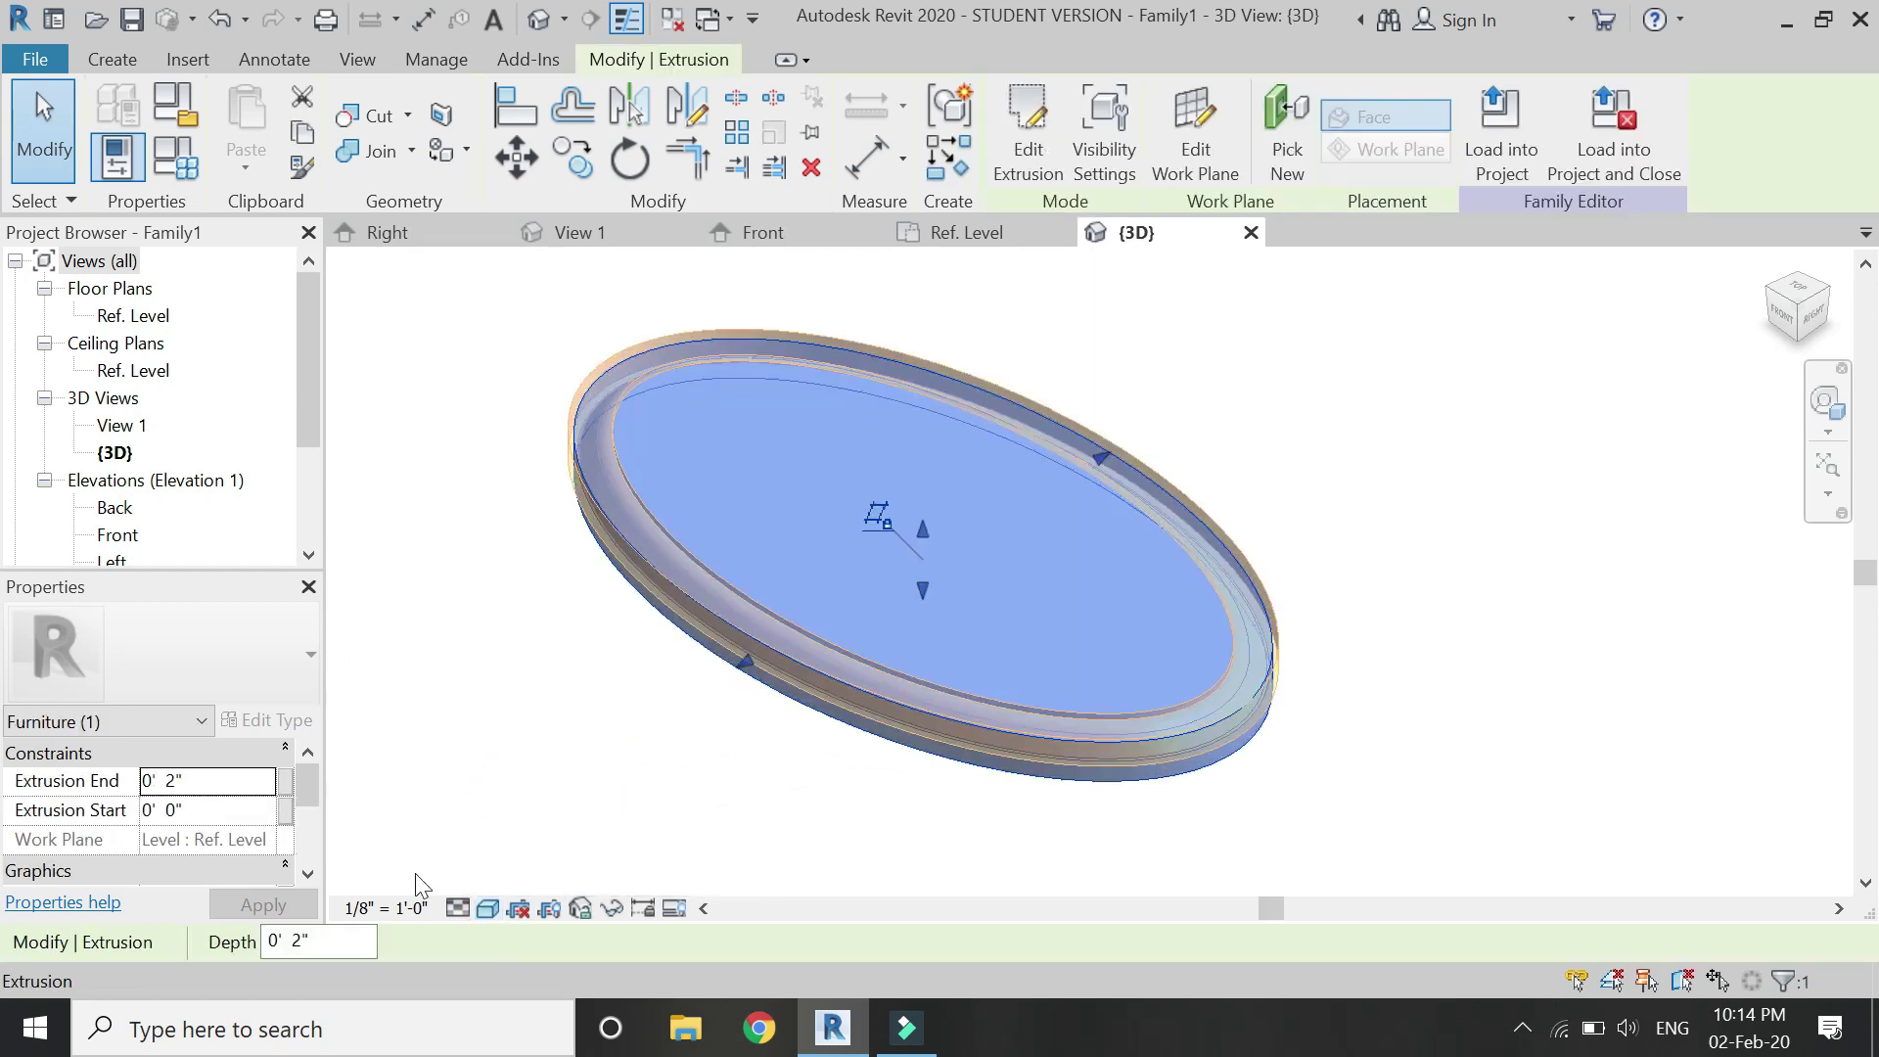
{"action": "scroll", "coordinate": [203, 842], "scroll_direction": "down", "scroll_amount": 3}
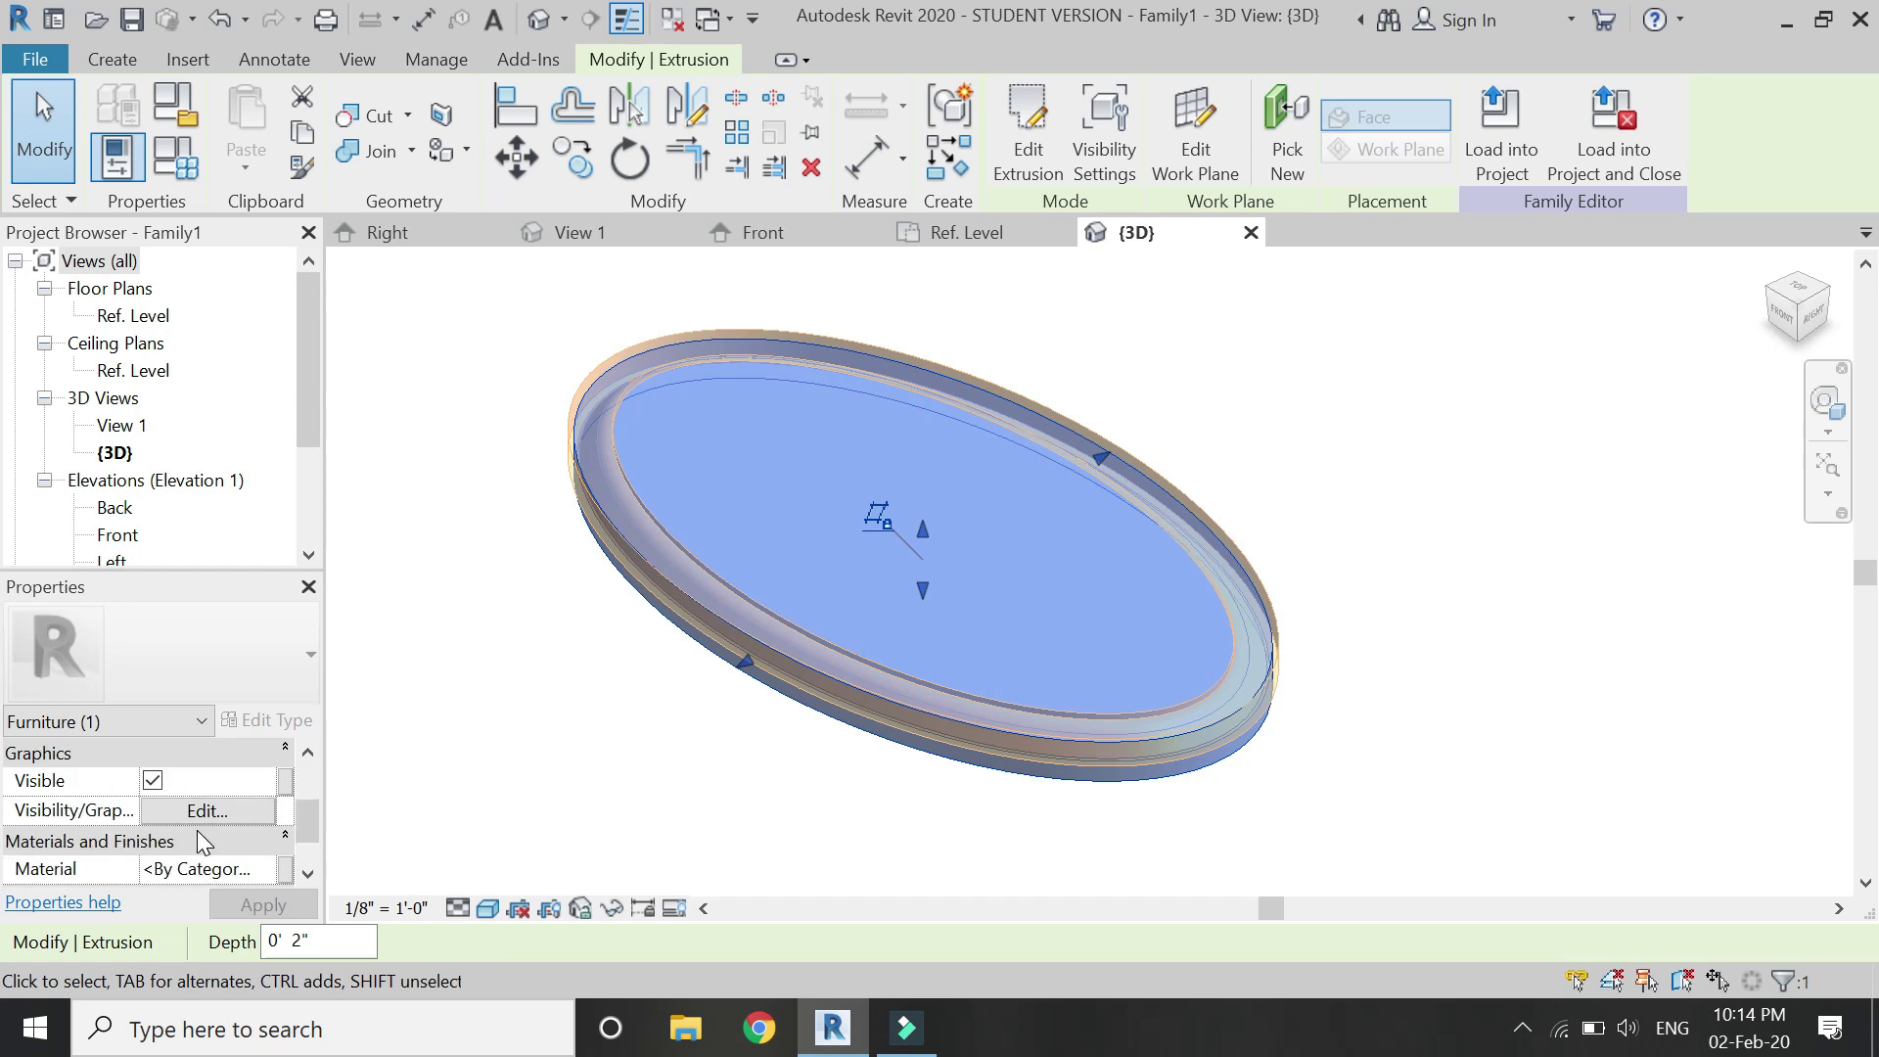
{"action": "left_click", "coordinate": [286, 869]}
{"action": "left_click", "coordinate": [206, 679]}
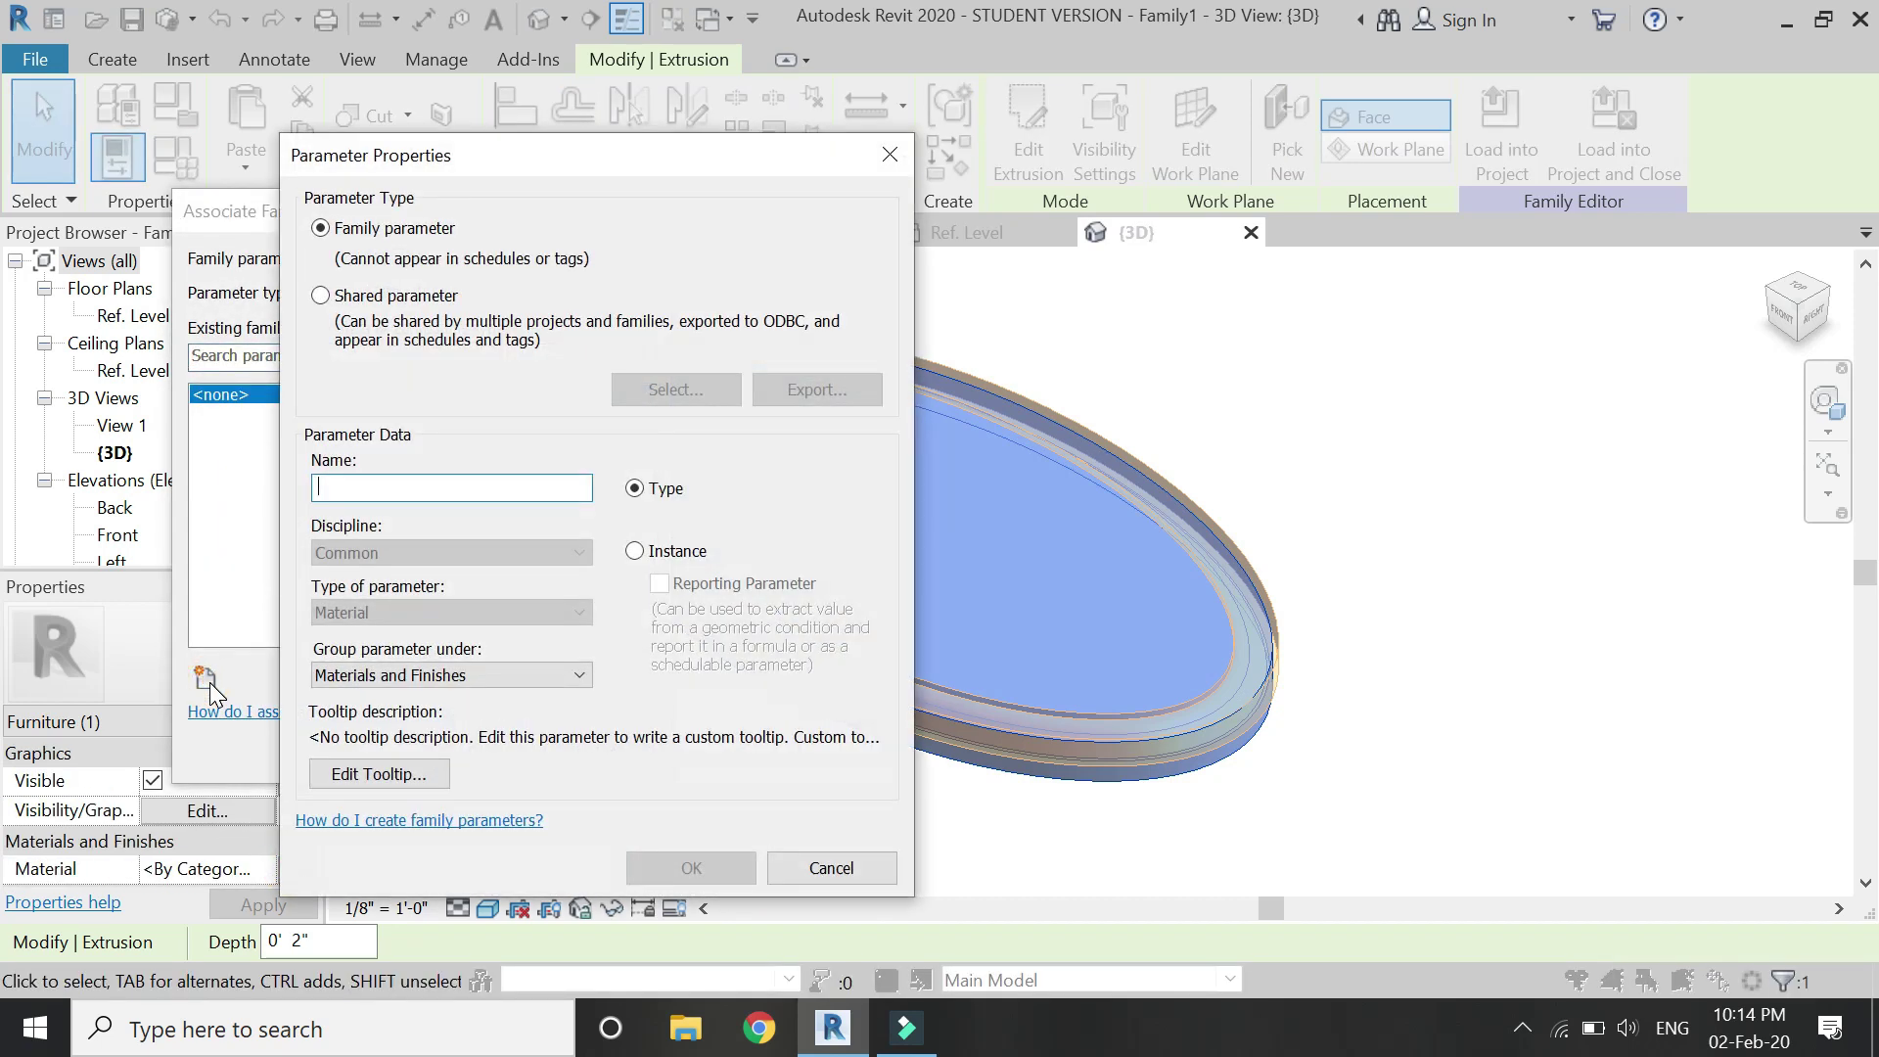
{"action": "type", "text": "wood"}
{"action": "key", "text": "Return"}
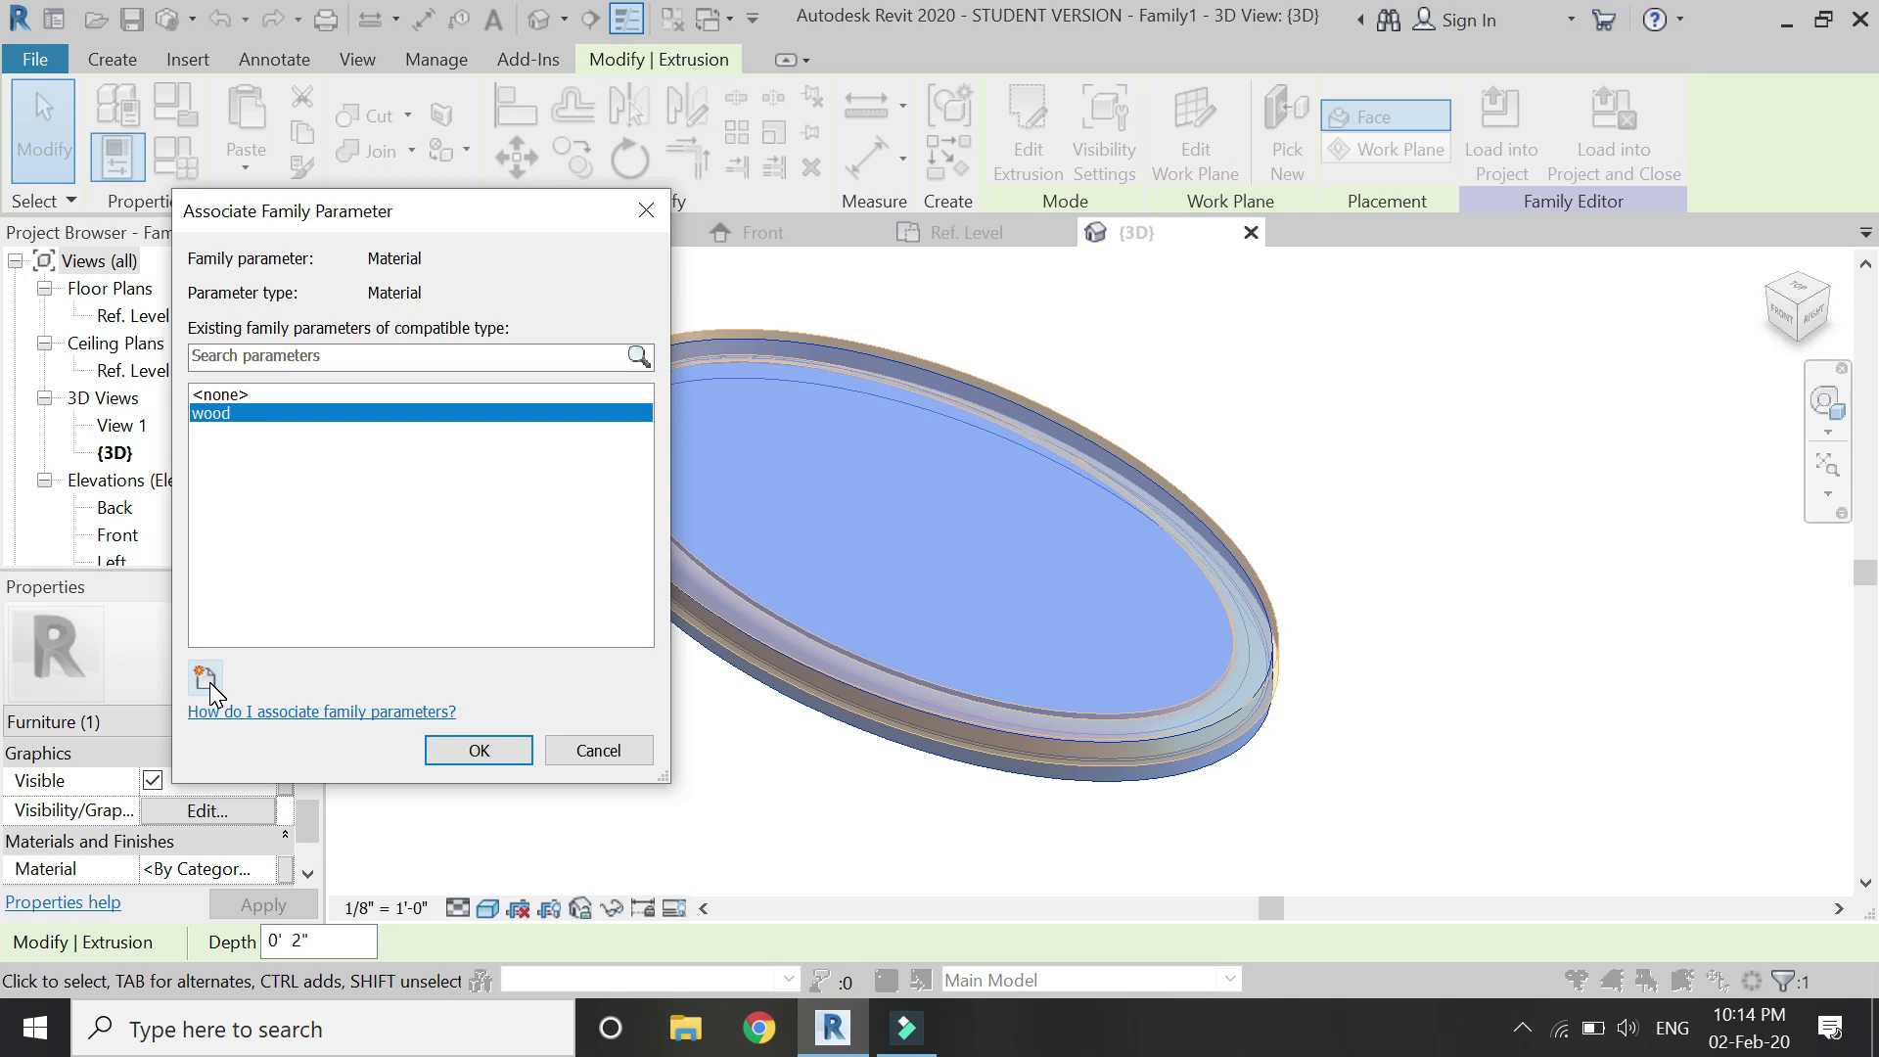
{"action": "left_click", "coordinate": [489, 753]}
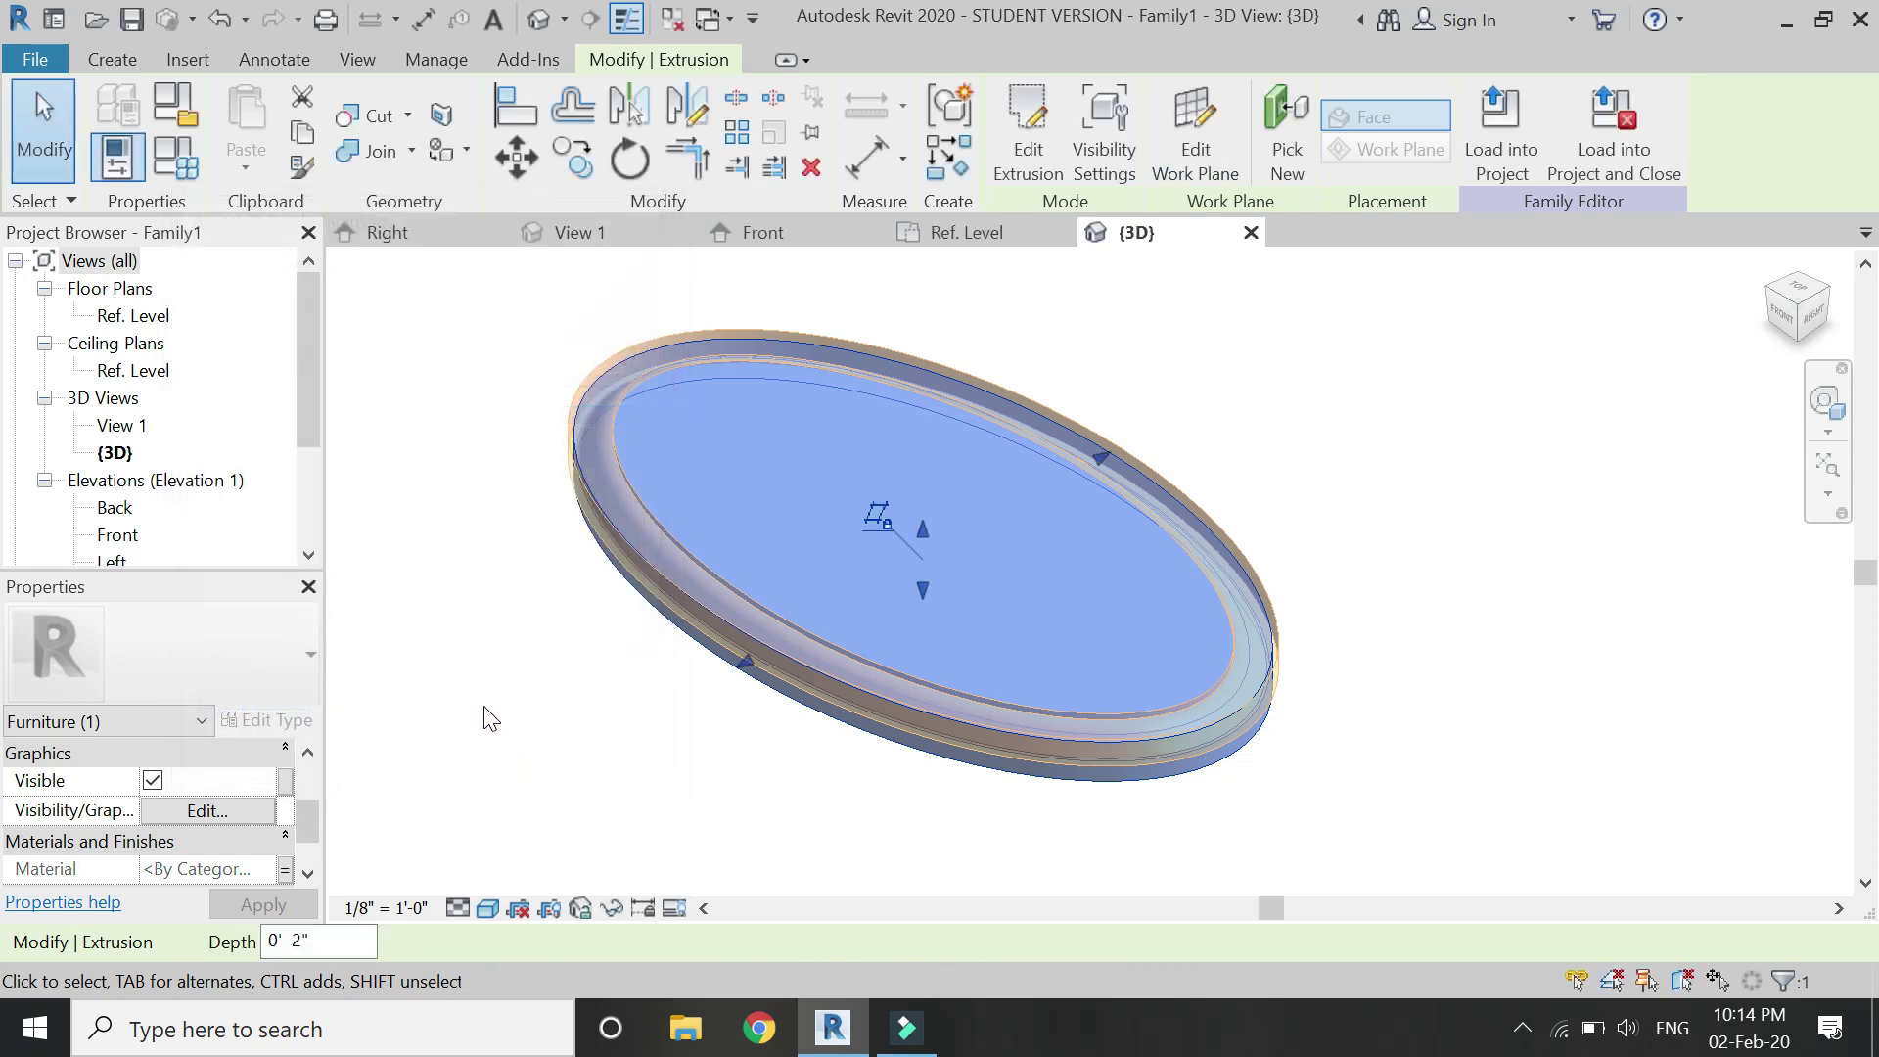
{"action": "left_click", "coordinate": [490, 719]}
- In Family Types, set the wood parameter to the library's Walnut material
{"action": "left_click", "coordinate": [173, 164]}
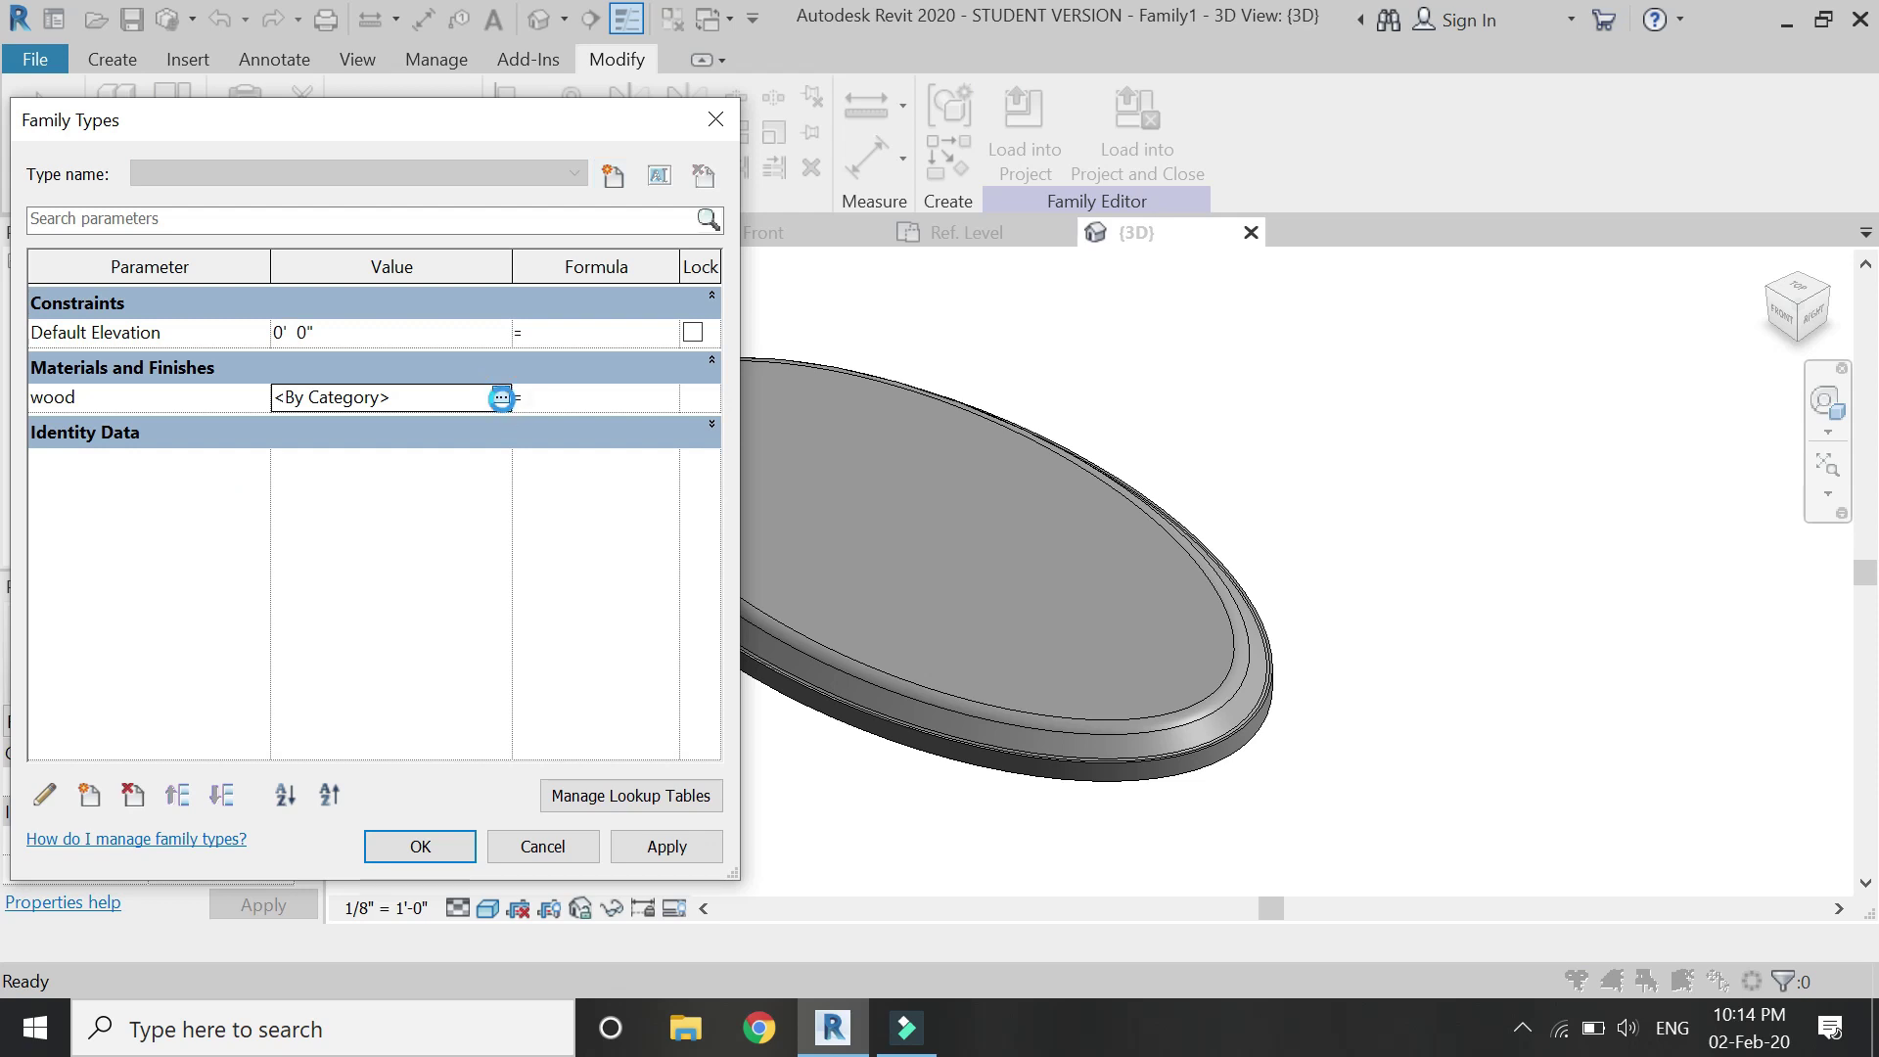
{"action": "left_click", "coordinate": [501, 399]}
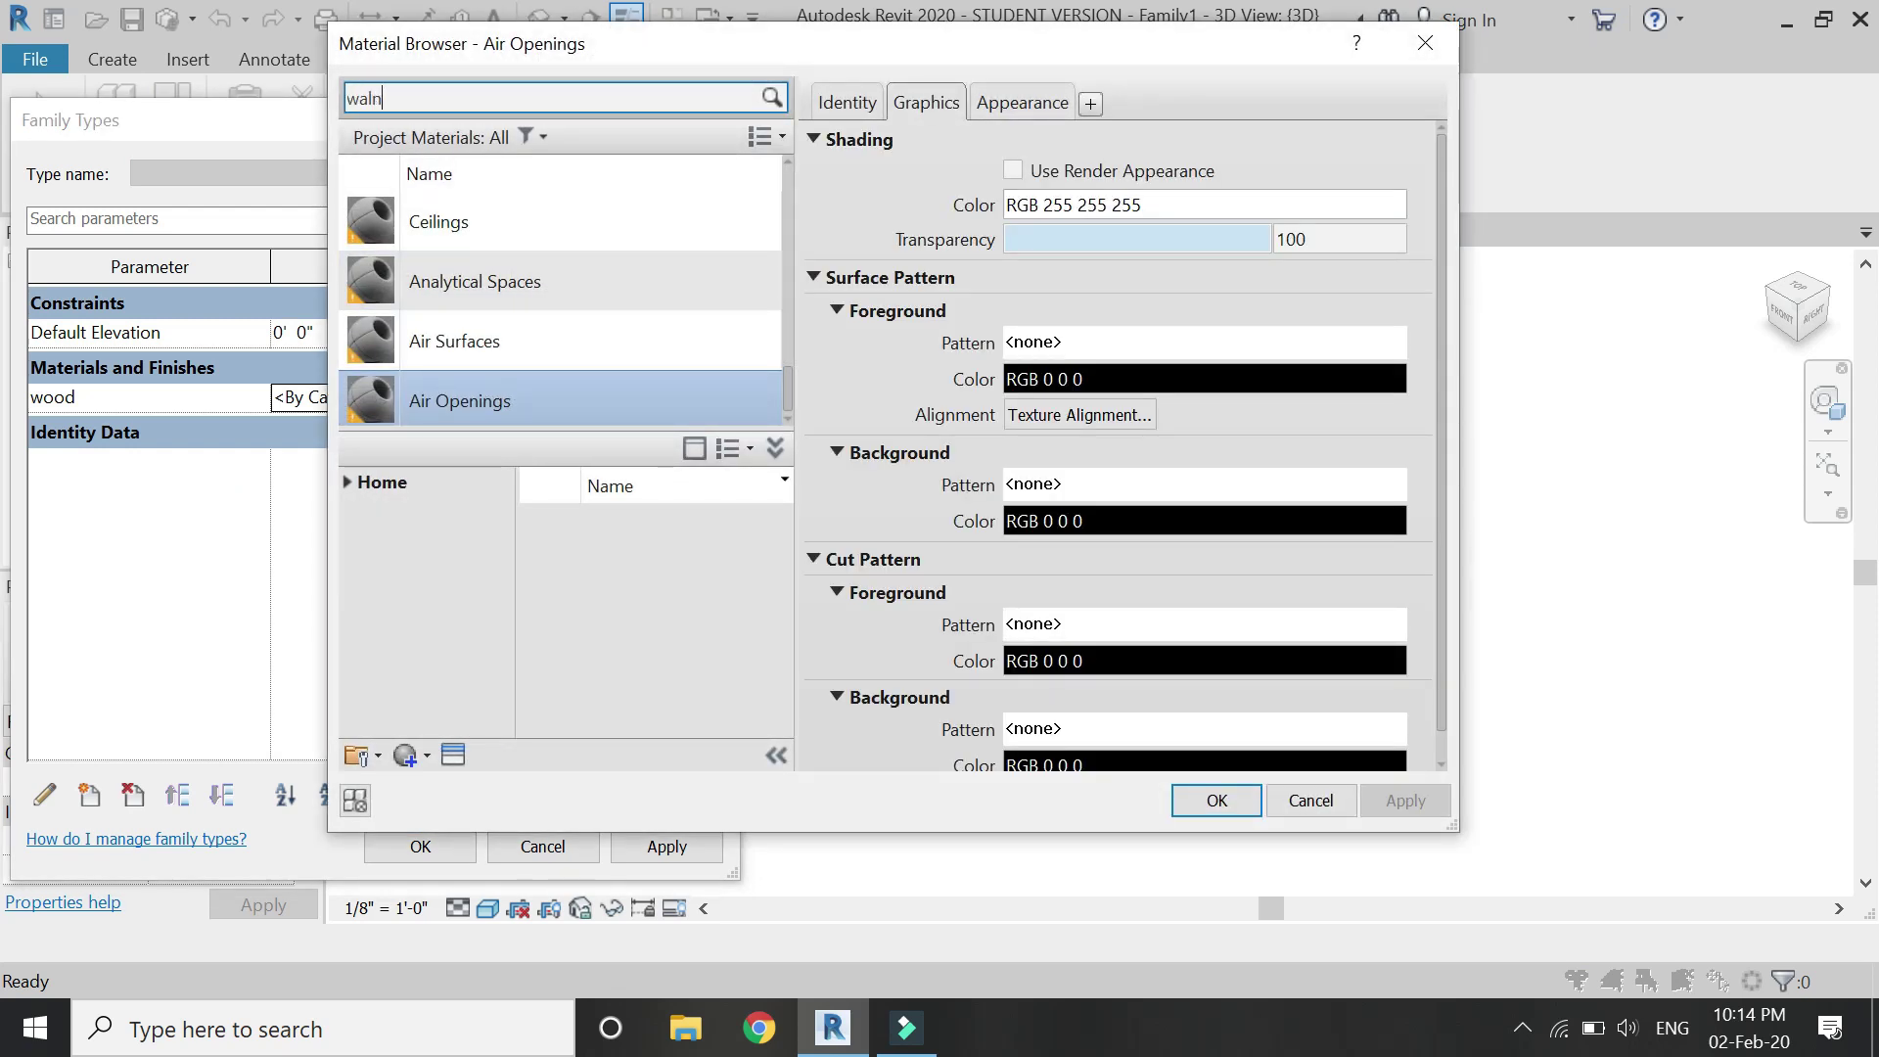
{"action": "key", "text": "Return"}
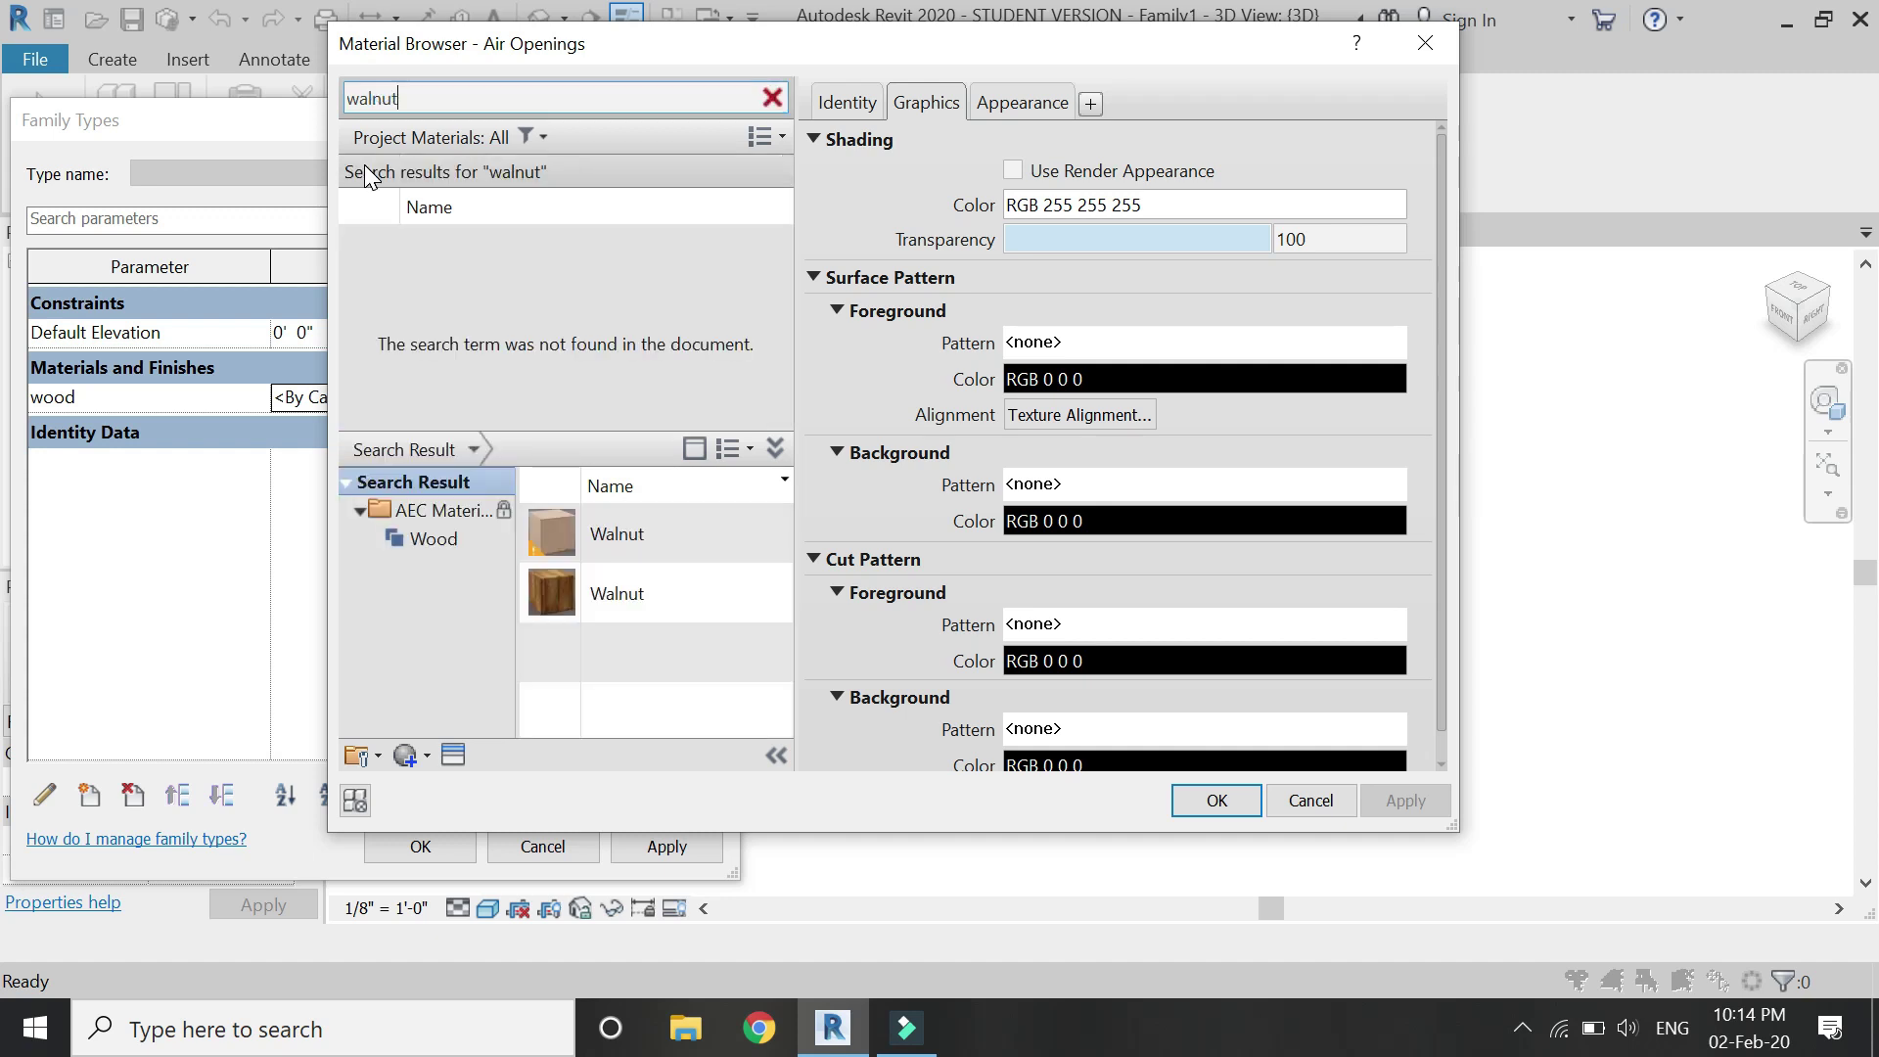
{"action": "left_click", "coordinate": [678, 604]}
{"action": "left_click", "coordinate": [747, 592]}
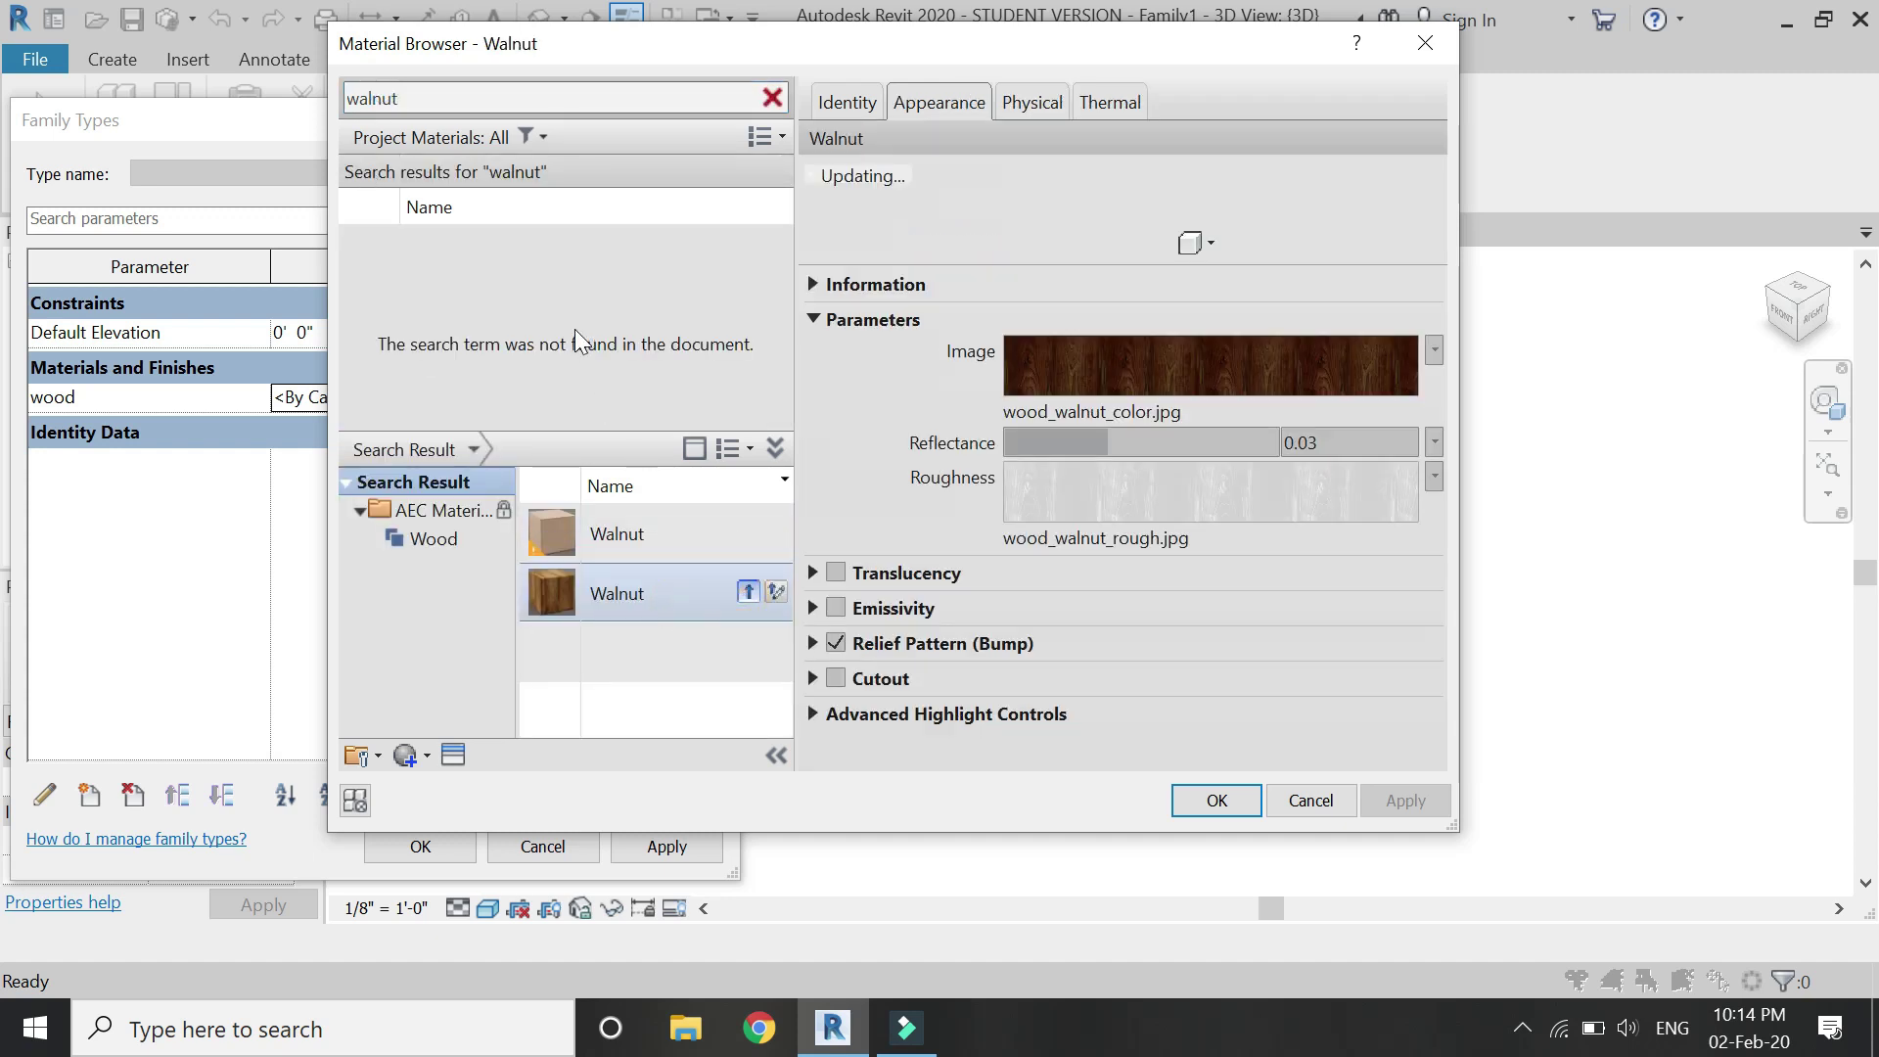
{"action": "left_click", "coordinate": [1213, 801]}
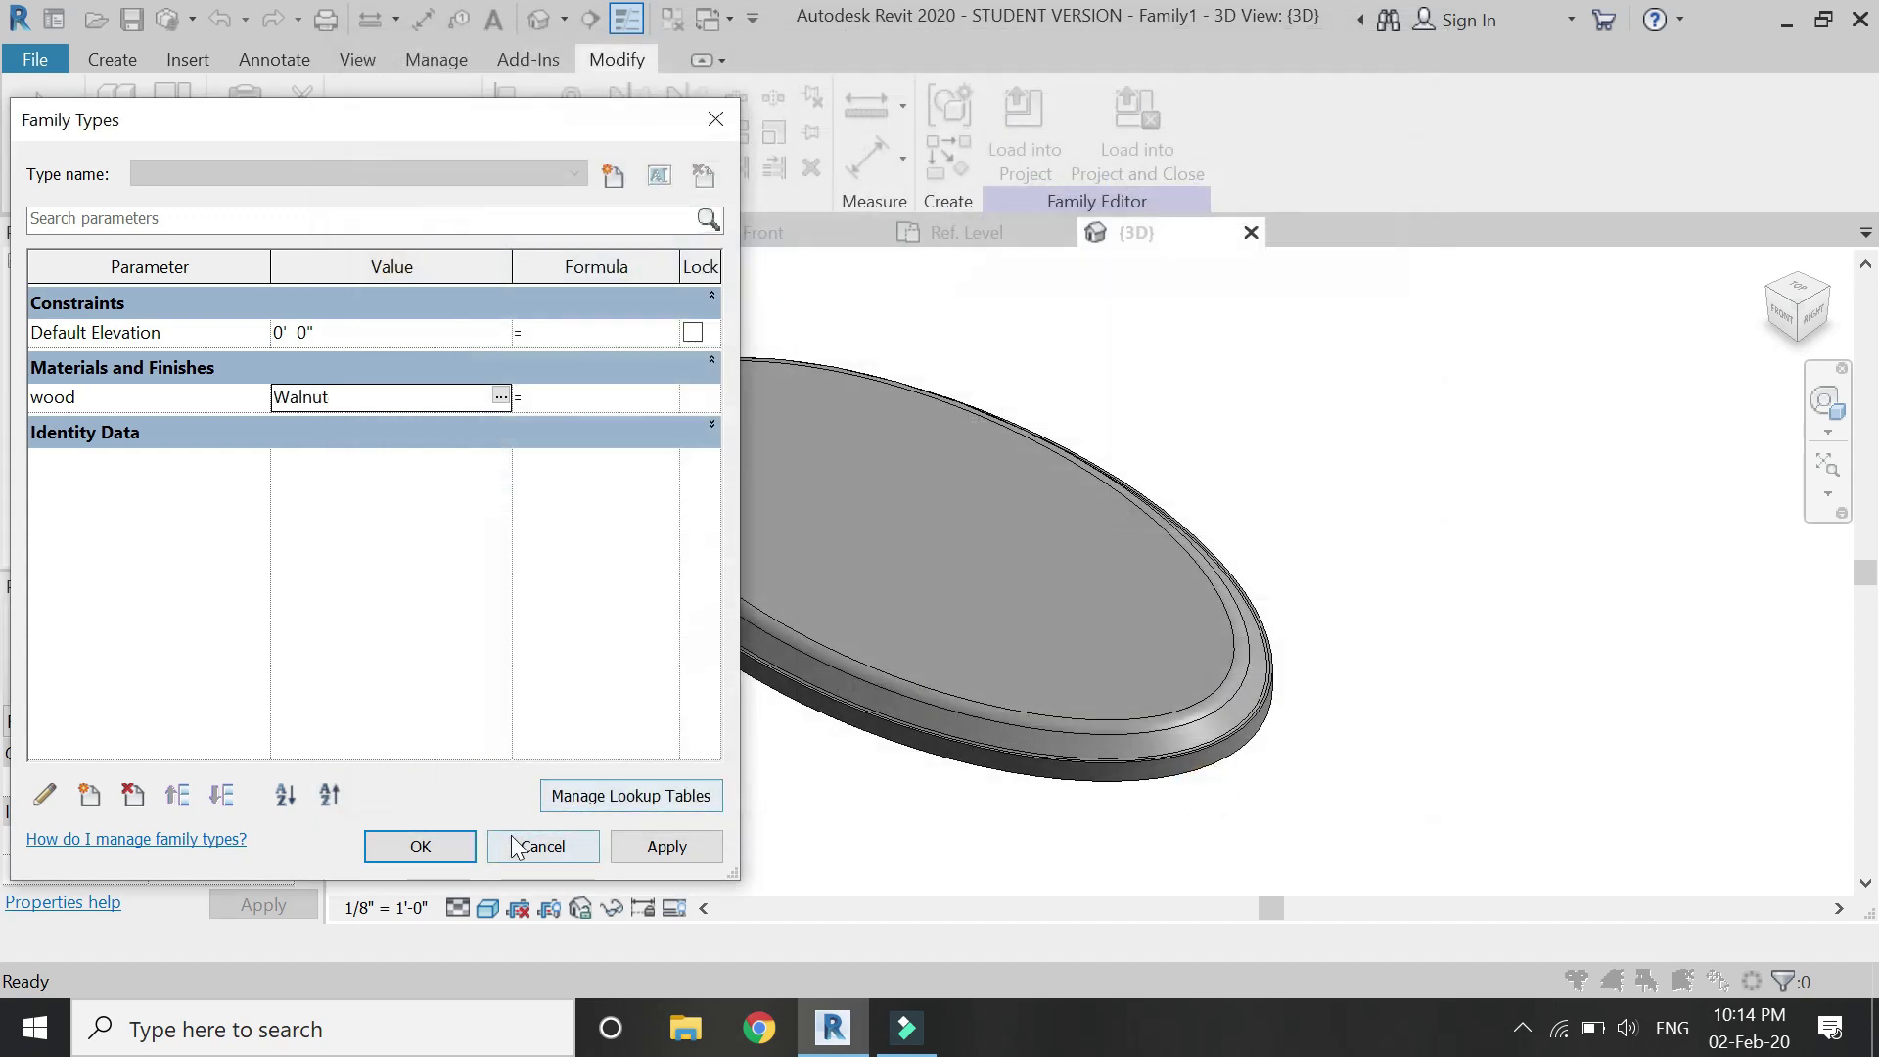
{"action": "left_click", "coordinate": [403, 849]}
- In the Front elevation, draw a 45° reference plane starting at the disc edge
{"action": "scroll", "coordinate": [503, 700], "scroll_direction": "down", "scroll_amount": 1}
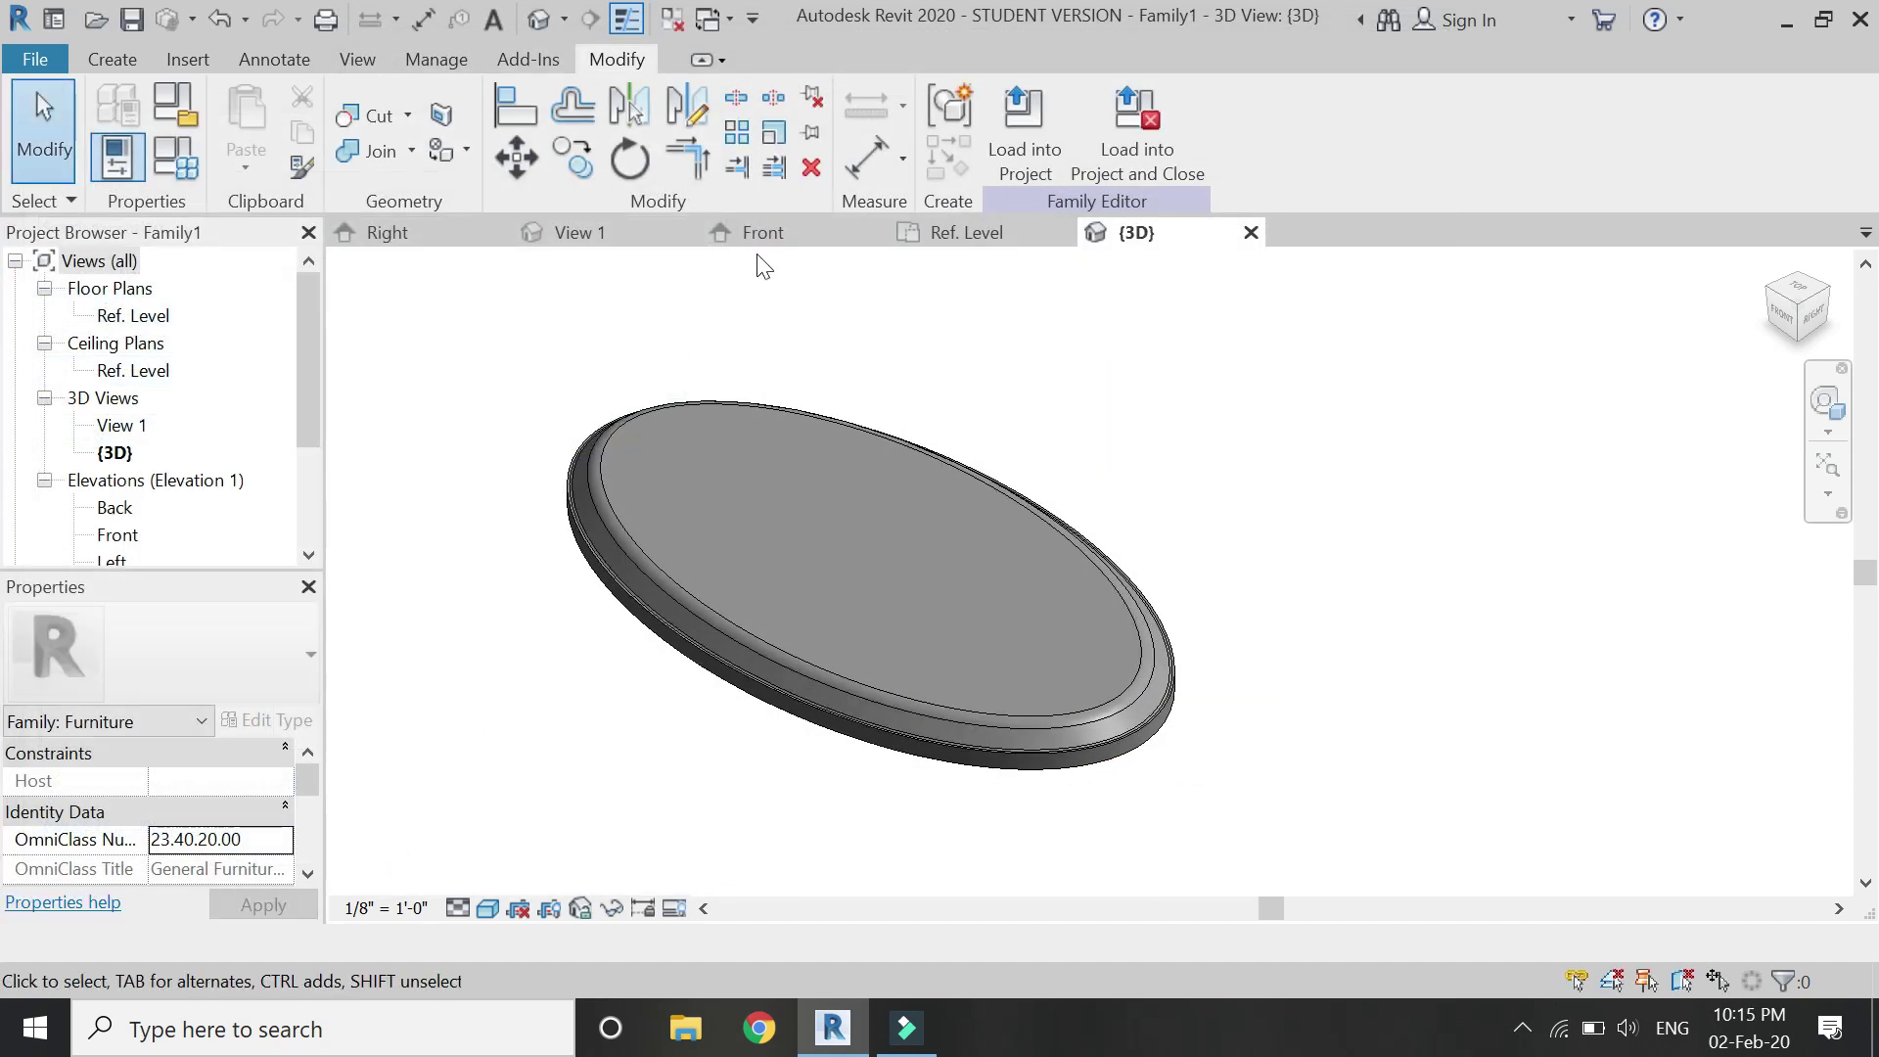
{"action": "left_click", "coordinate": [763, 233]}
{"action": "scroll", "coordinate": [1040, 663], "scroll_direction": "up", "scroll_amount": 5}
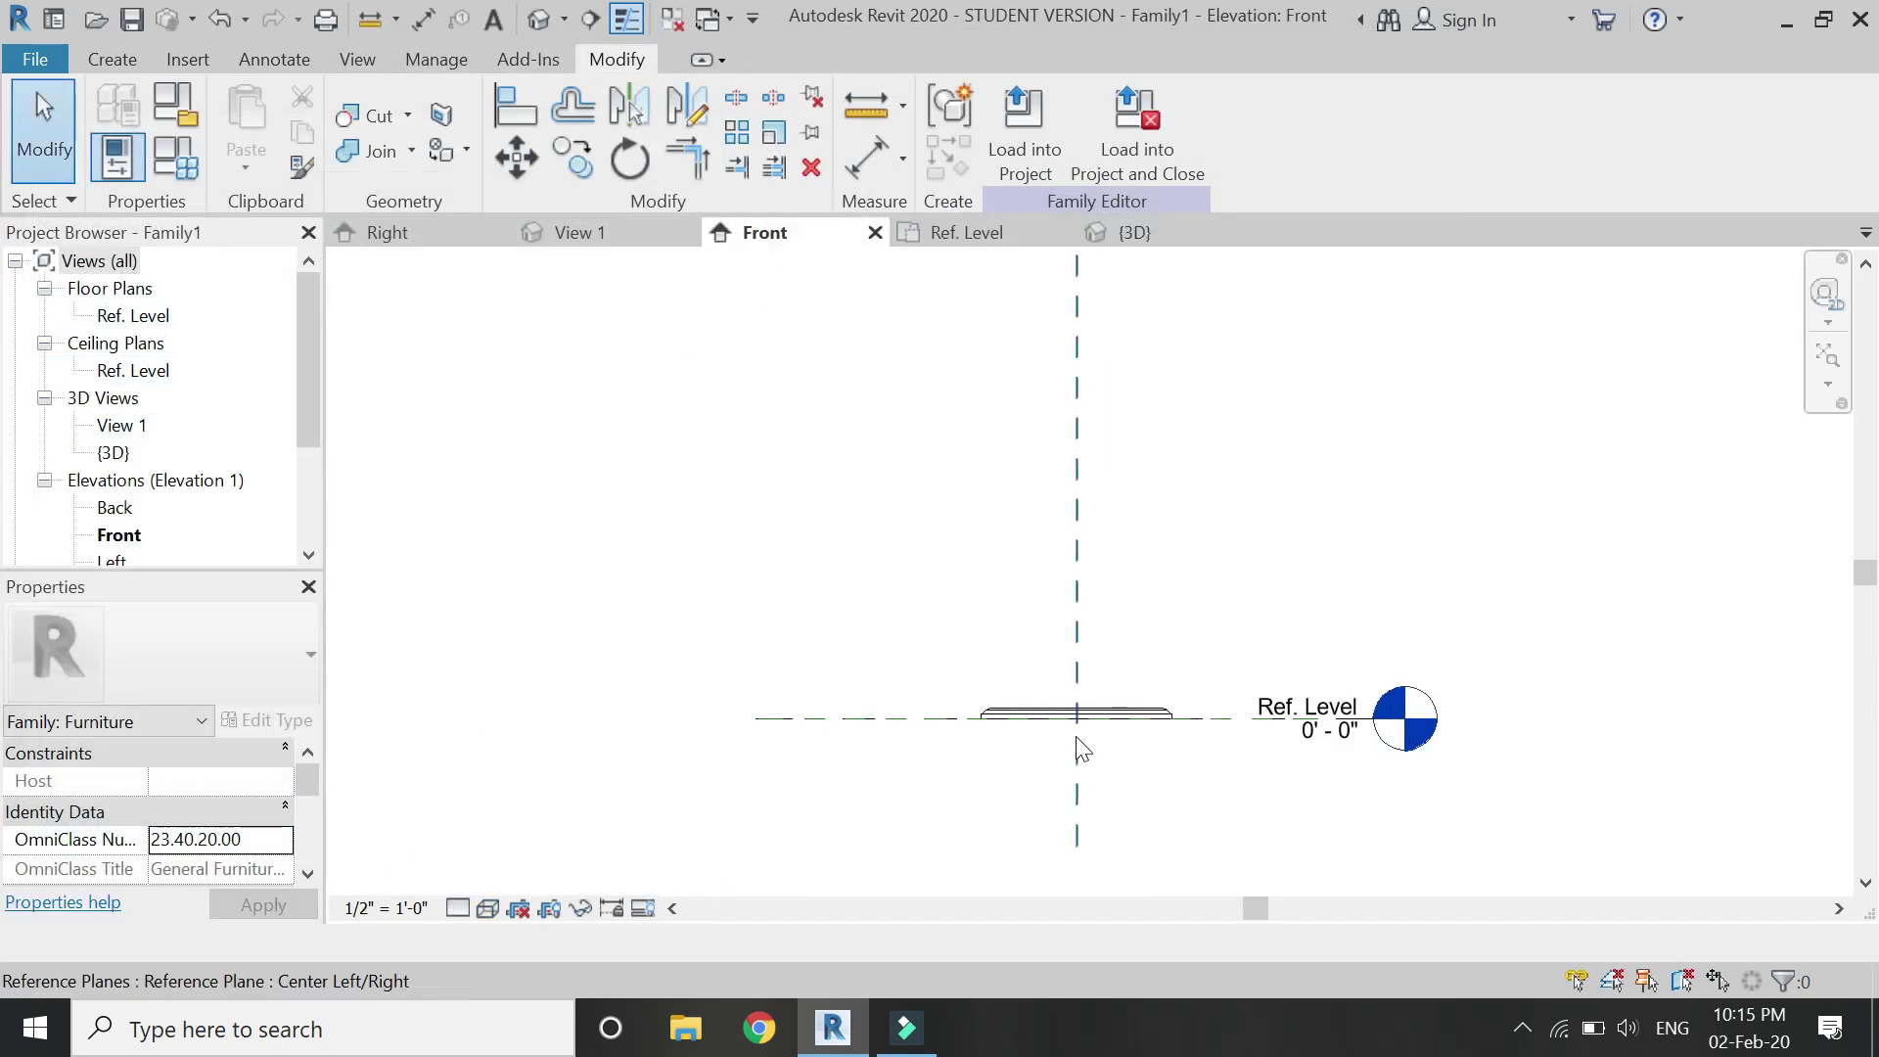
{"action": "scroll", "coordinate": [1040, 664], "scroll_direction": "up", "scroll_amount": 3}
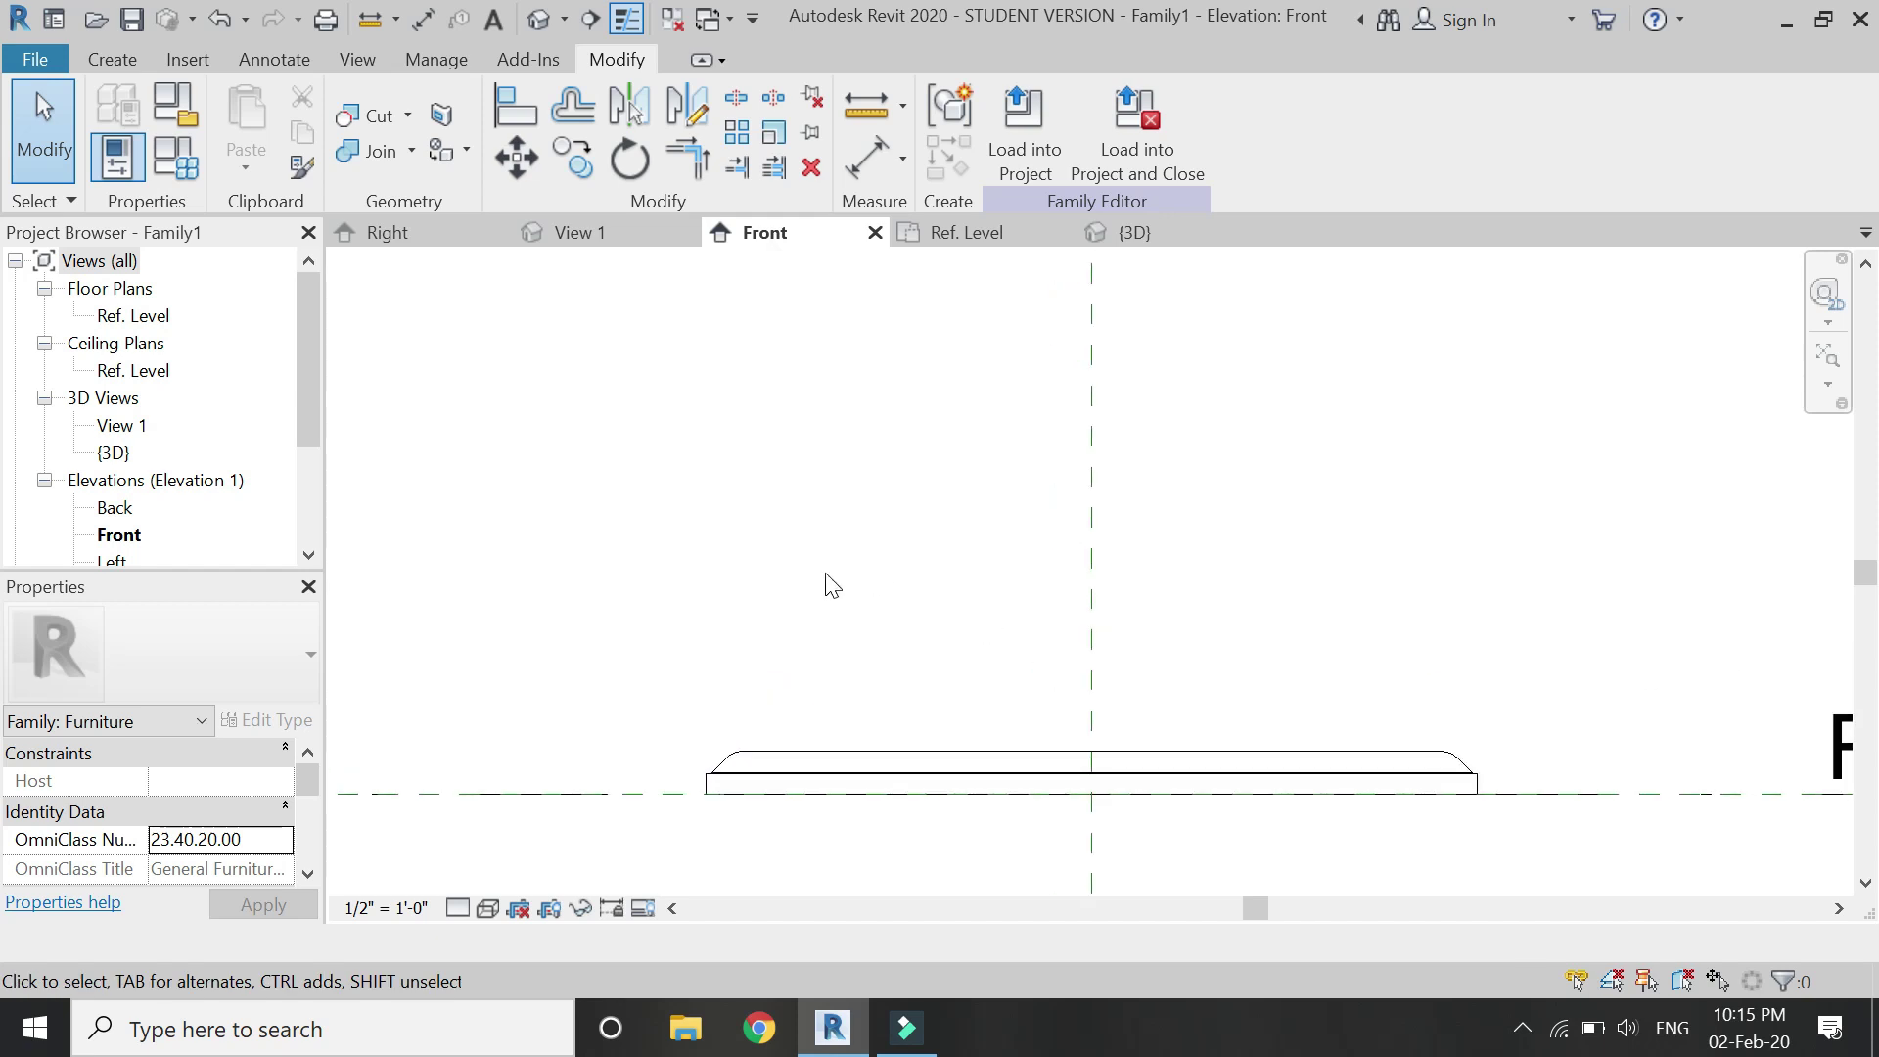
{"action": "left_click", "coordinate": [104, 61]}
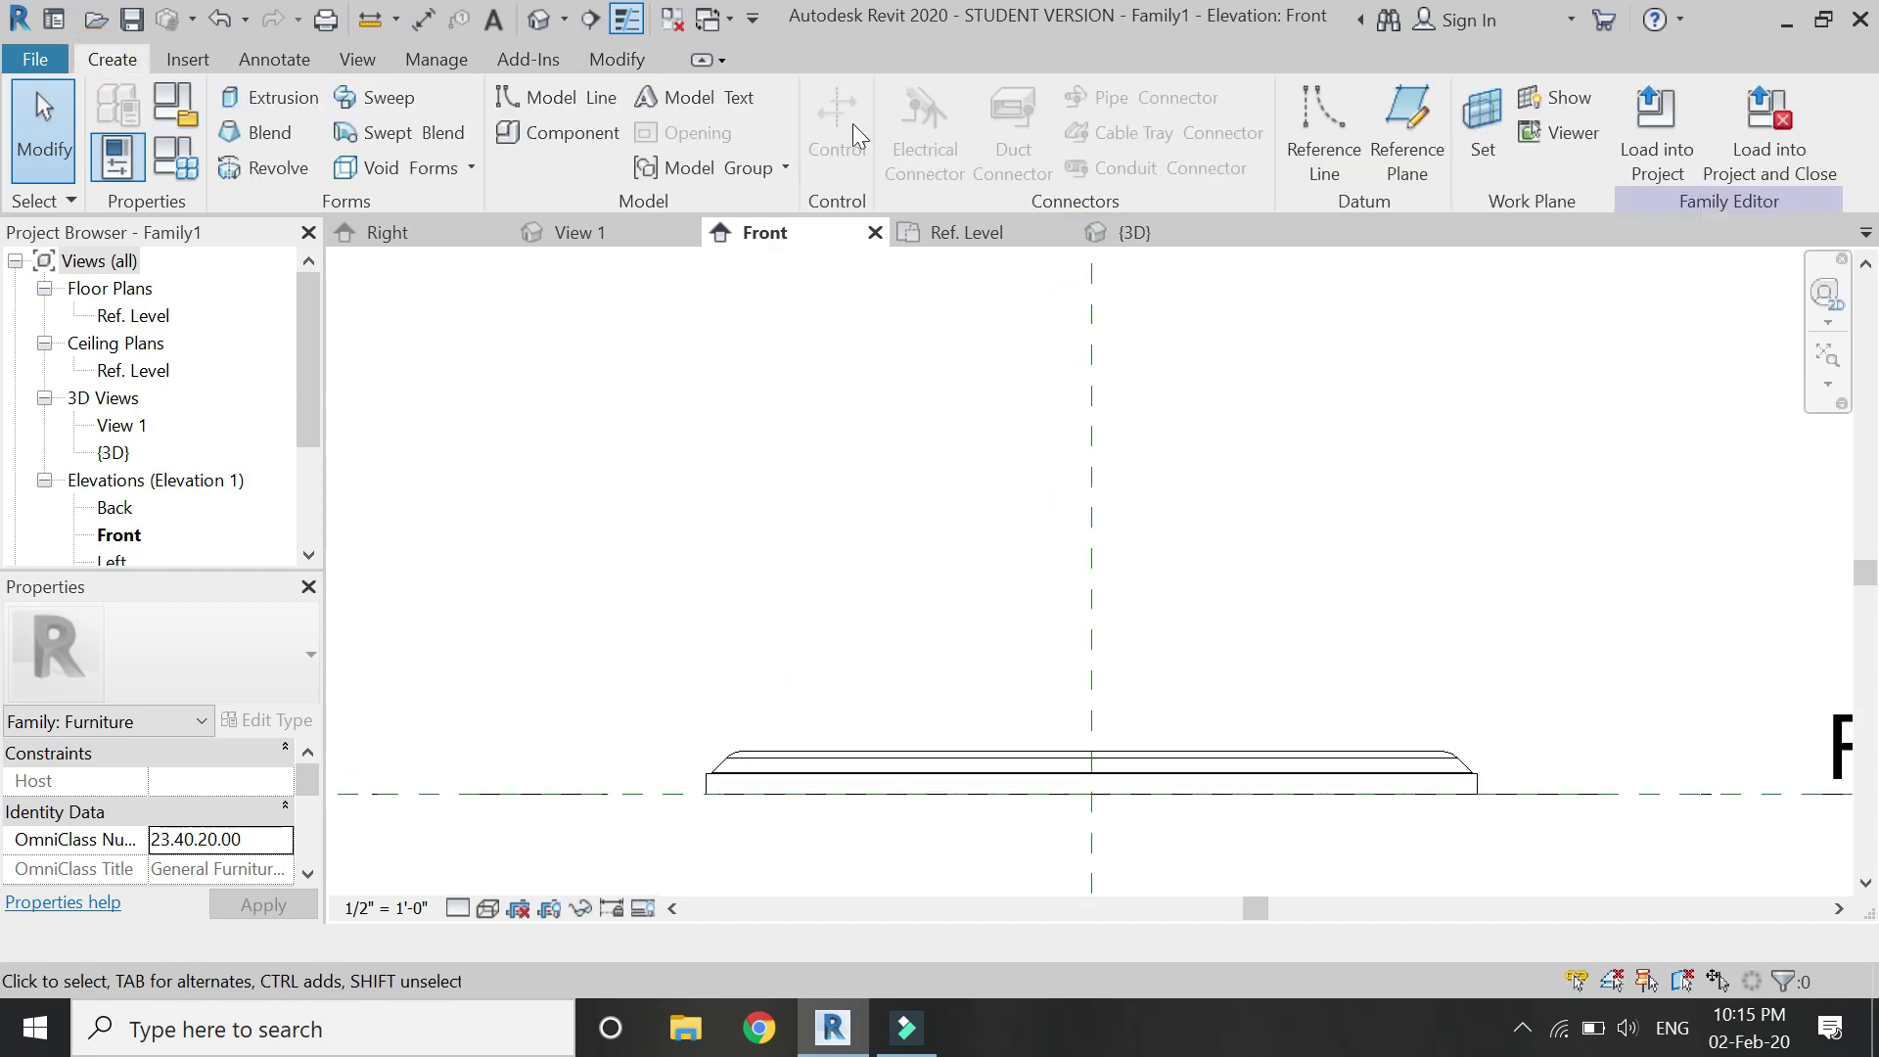
{"action": "left_click", "coordinate": [1388, 161]}
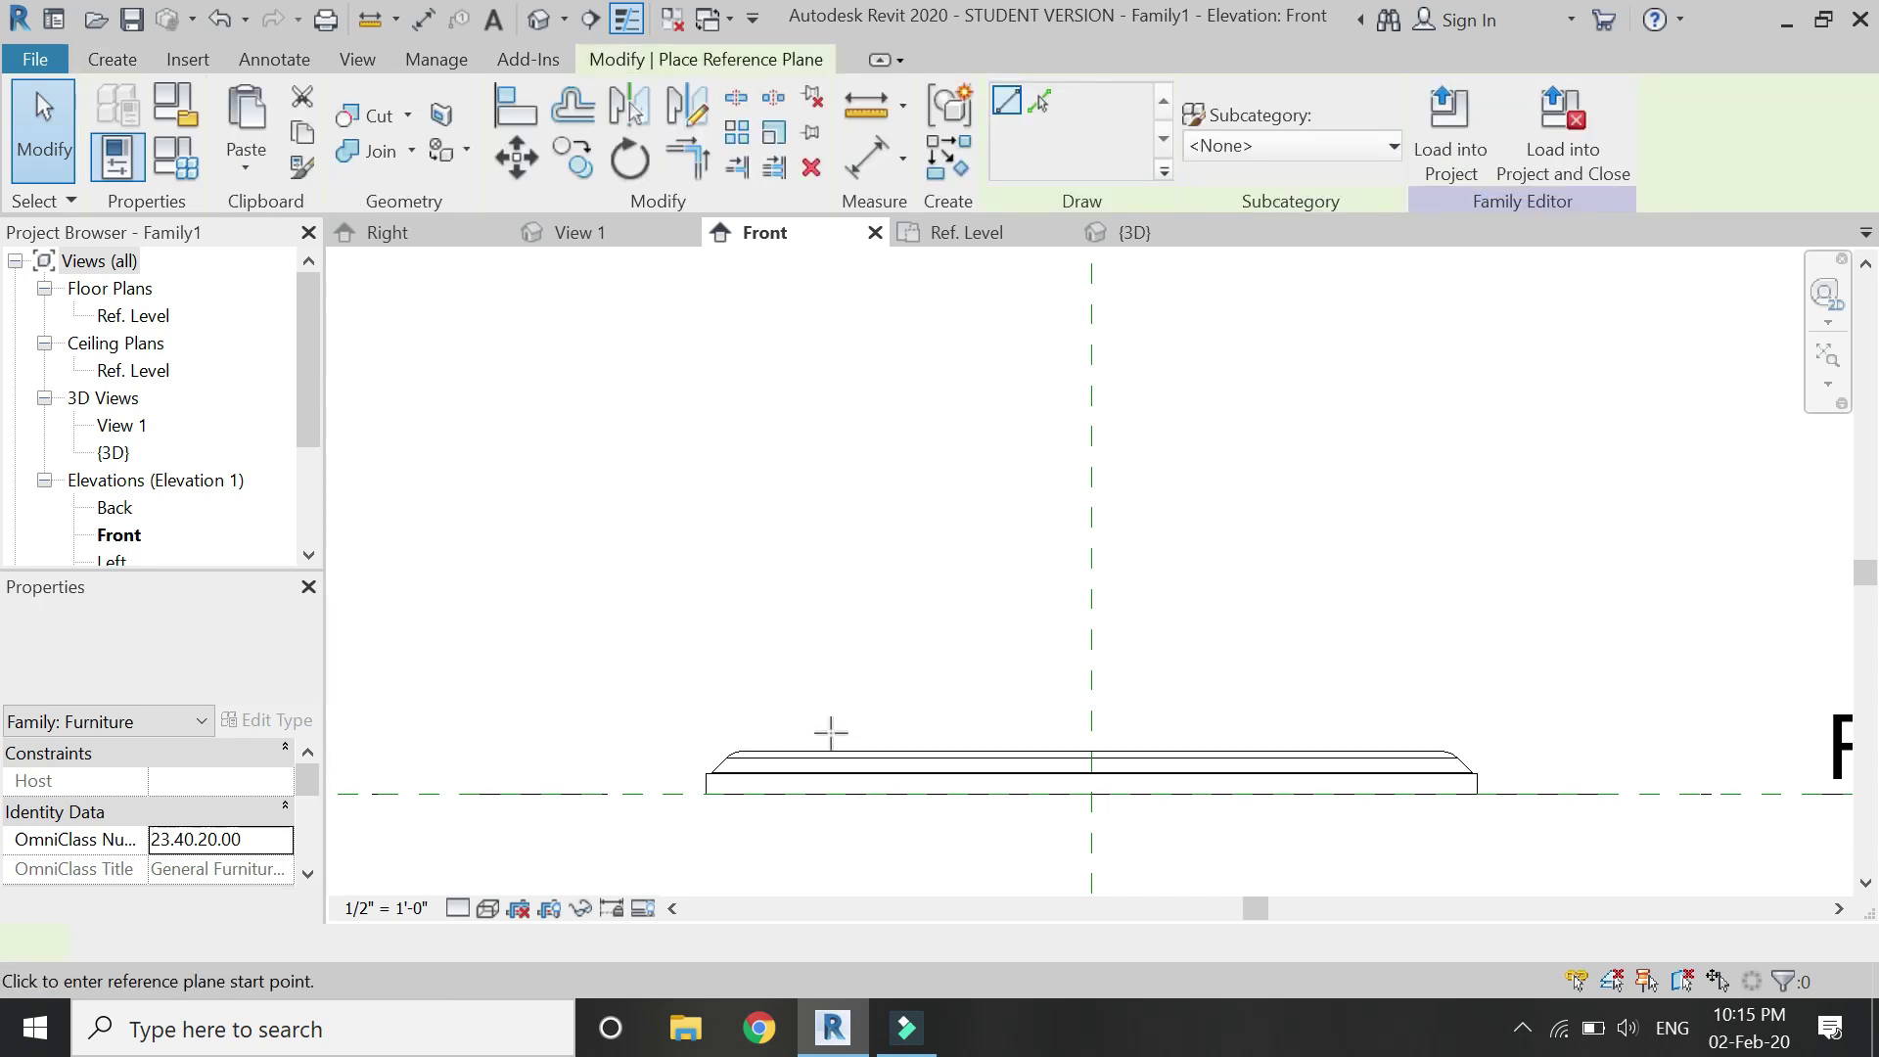
{"action": "left_click", "coordinate": [826, 745]}
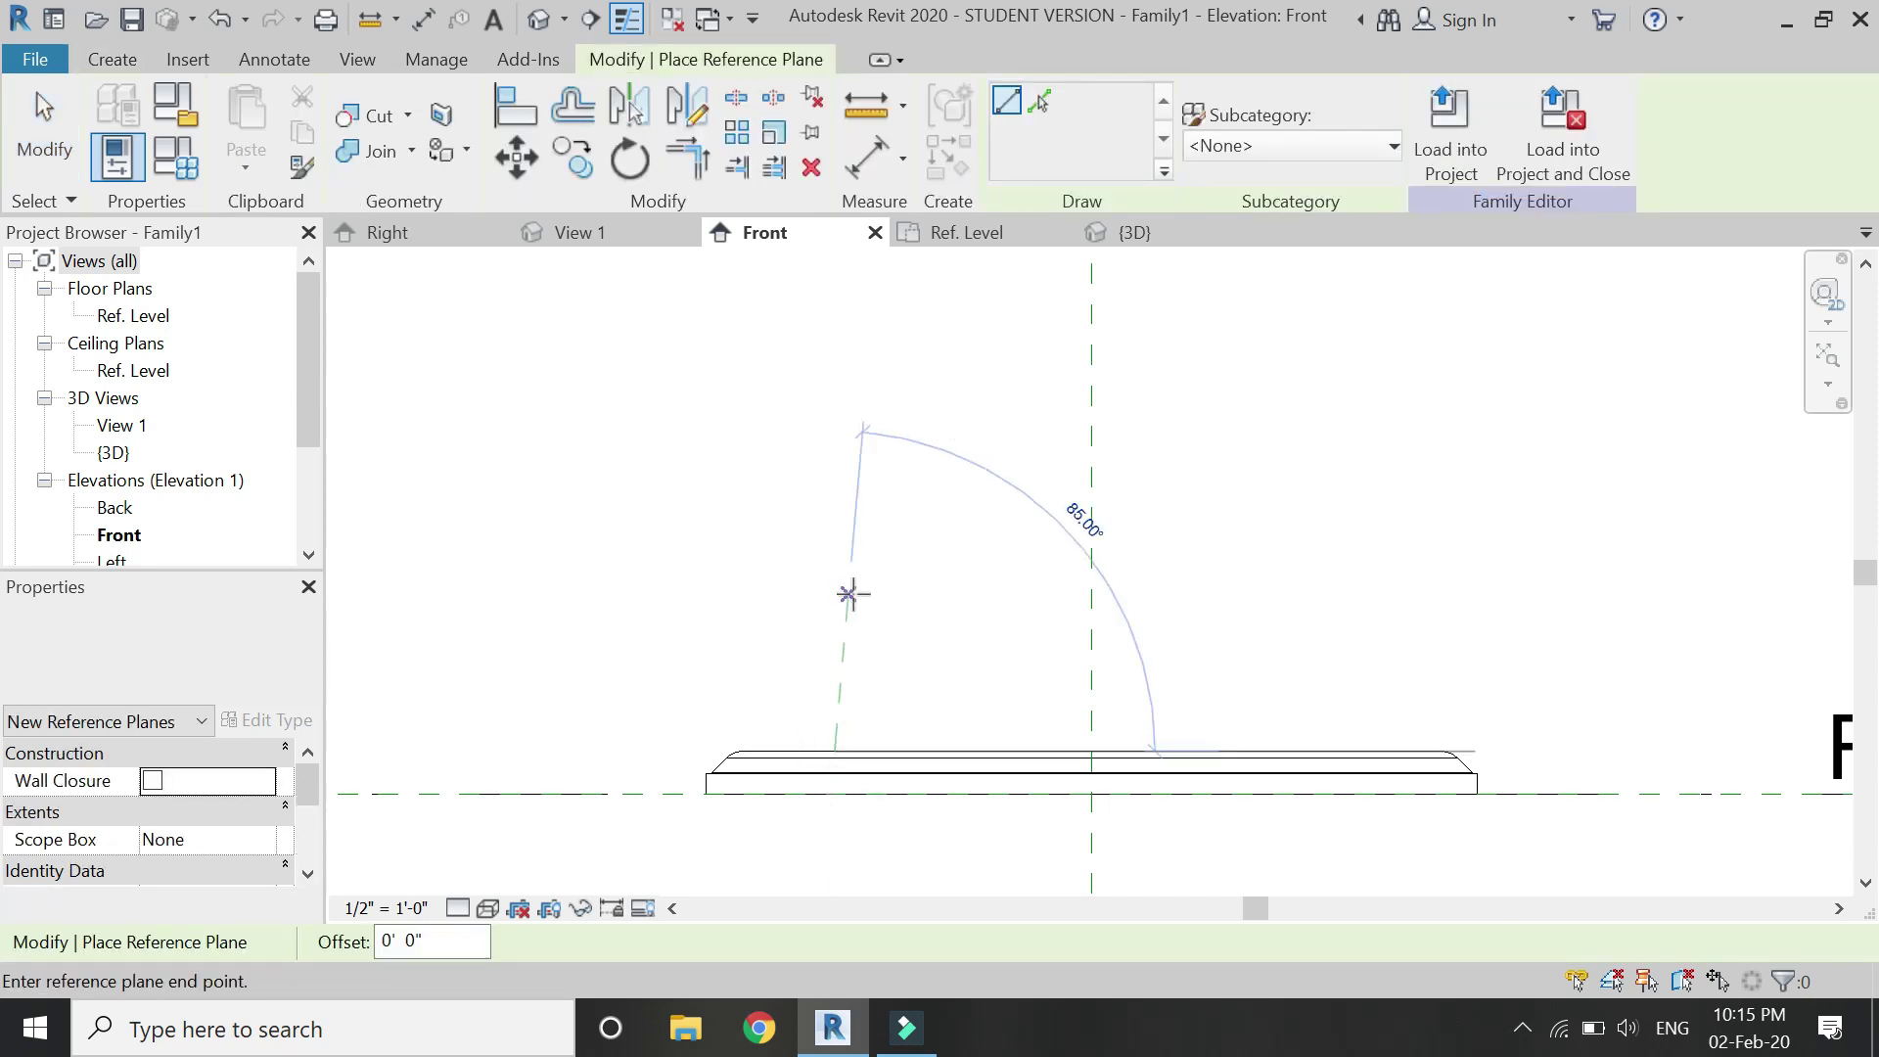
{"action": "scroll", "coordinate": [851, 591], "scroll_direction": "down", "scroll_amount": 2}
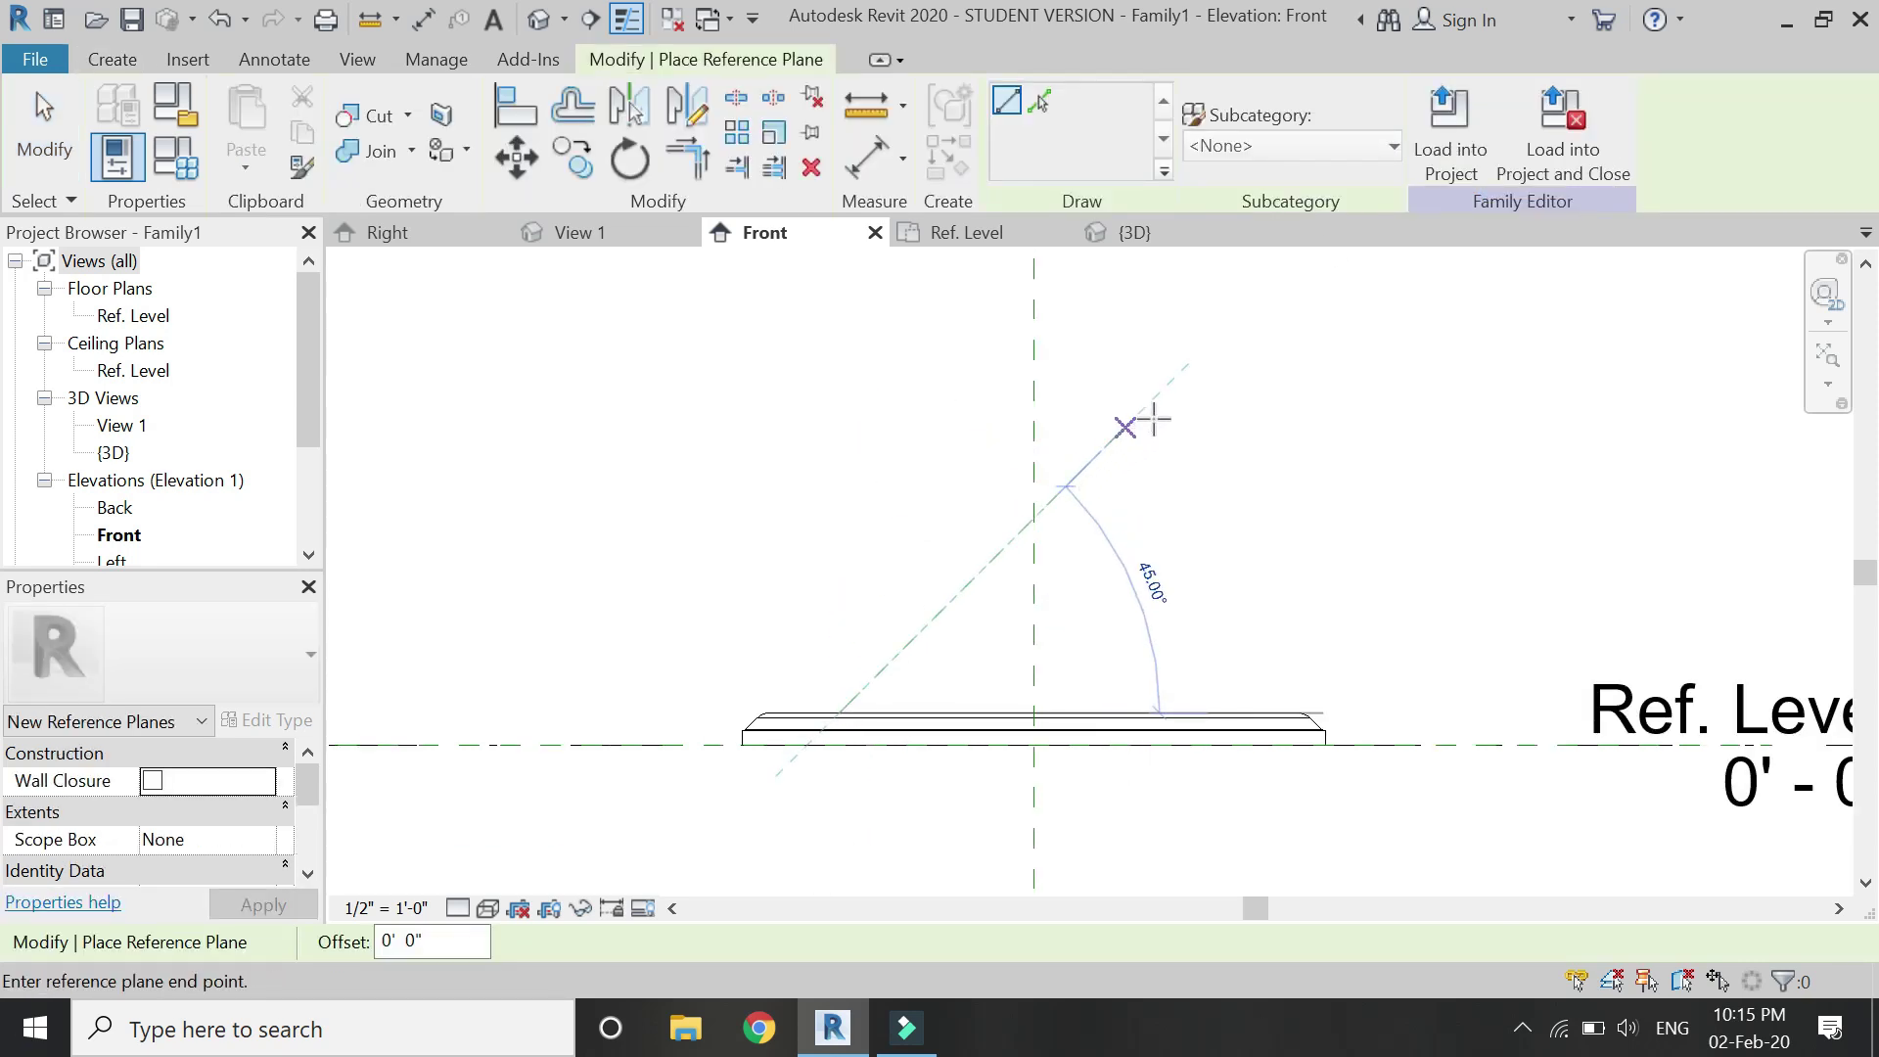
{"action": "left_click", "coordinate": [1211, 339]}
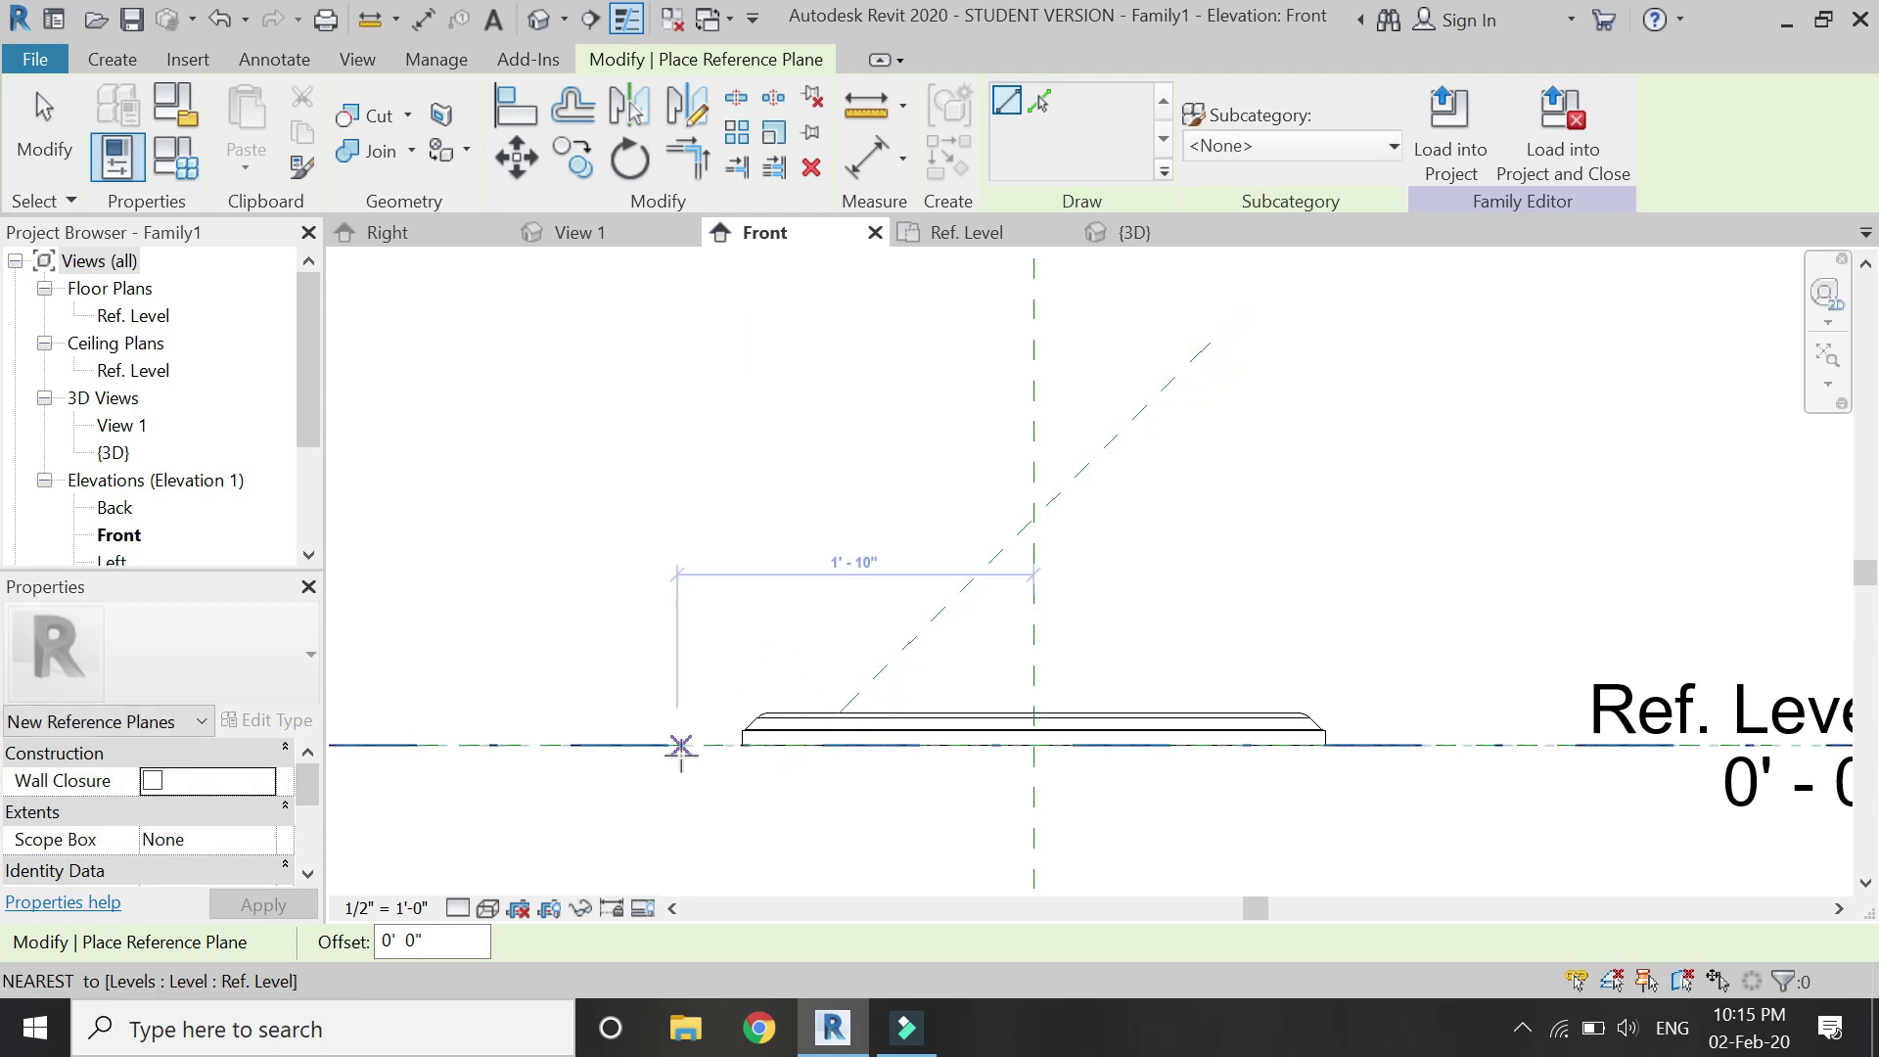
{"action": "scroll", "coordinate": [679, 750], "scroll_direction": "down", "scroll_amount": 1}
- Draw a horizontal reference plane above the disc and dimension it from Ref. Level
{"action": "left_click", "coordinate": [514, 465]}
{"action": "left_click", "coordinate": [1434, 465]}
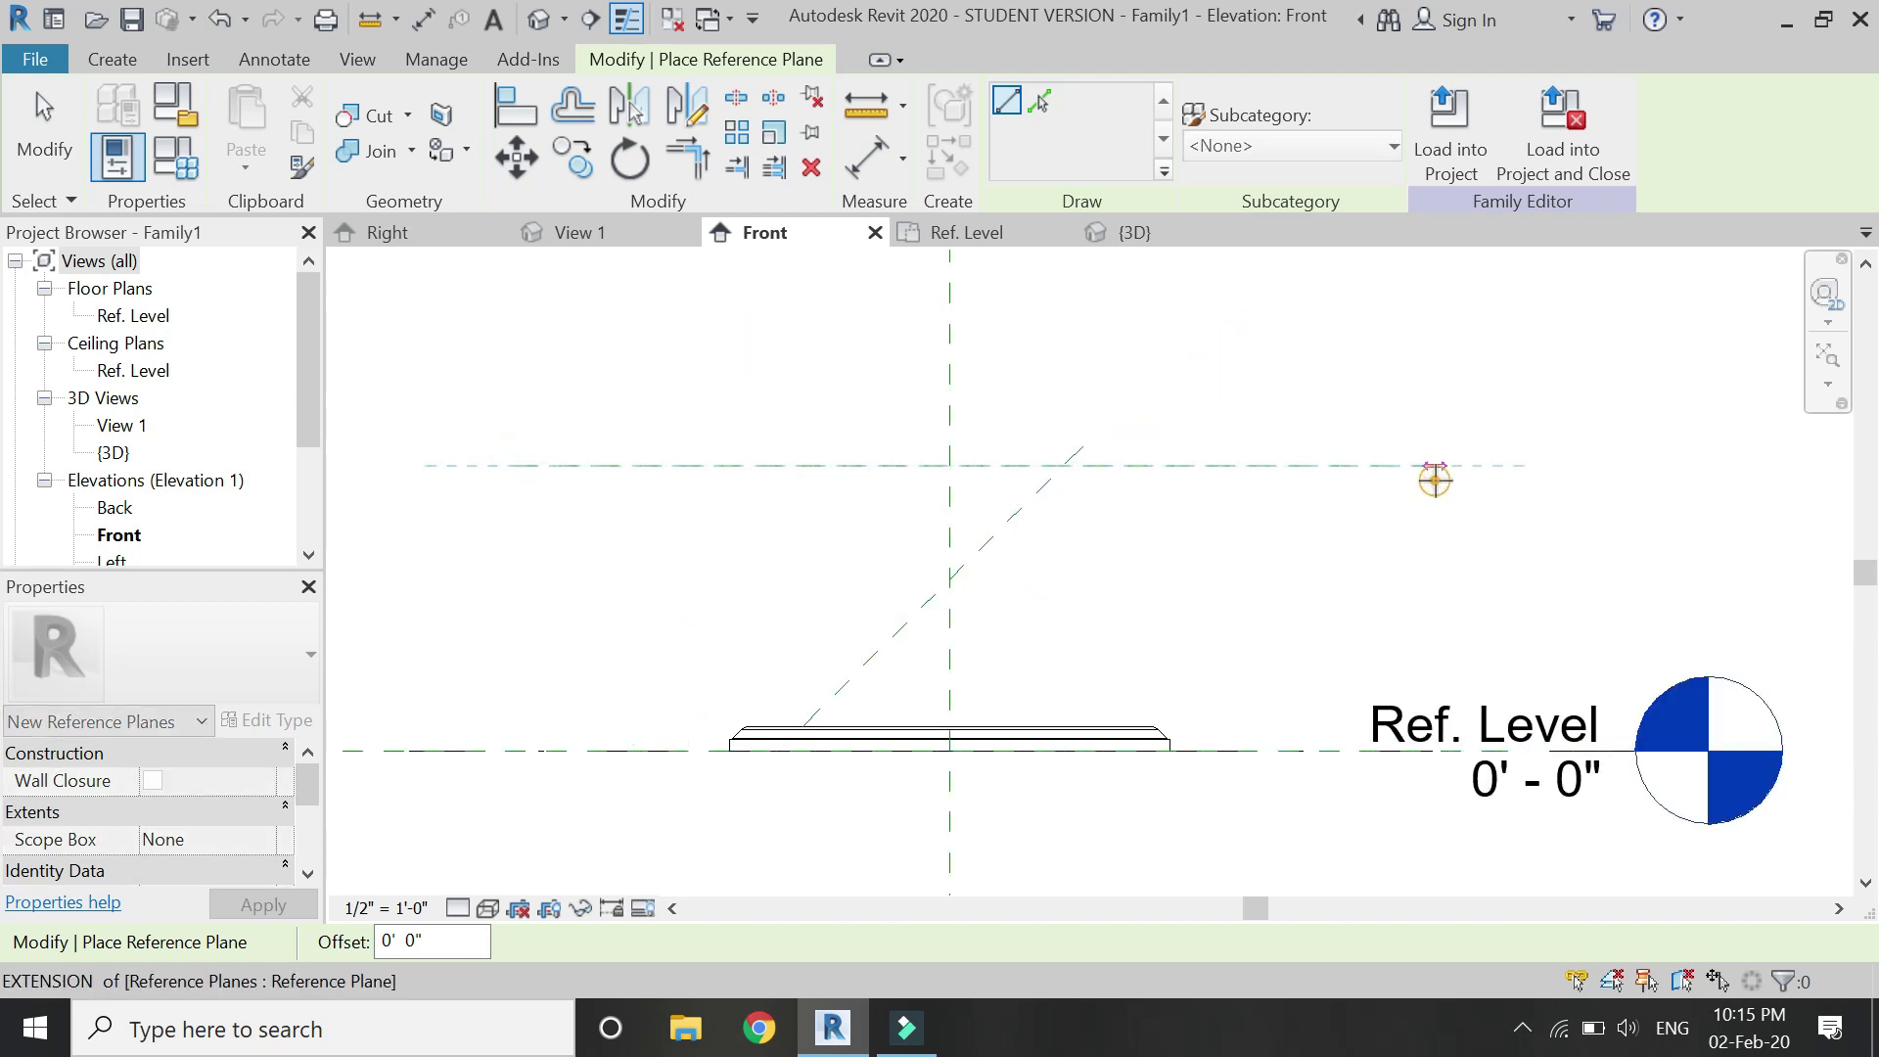
{"action": "key", "text": "d"}
{"action": "key", "text": "i"}
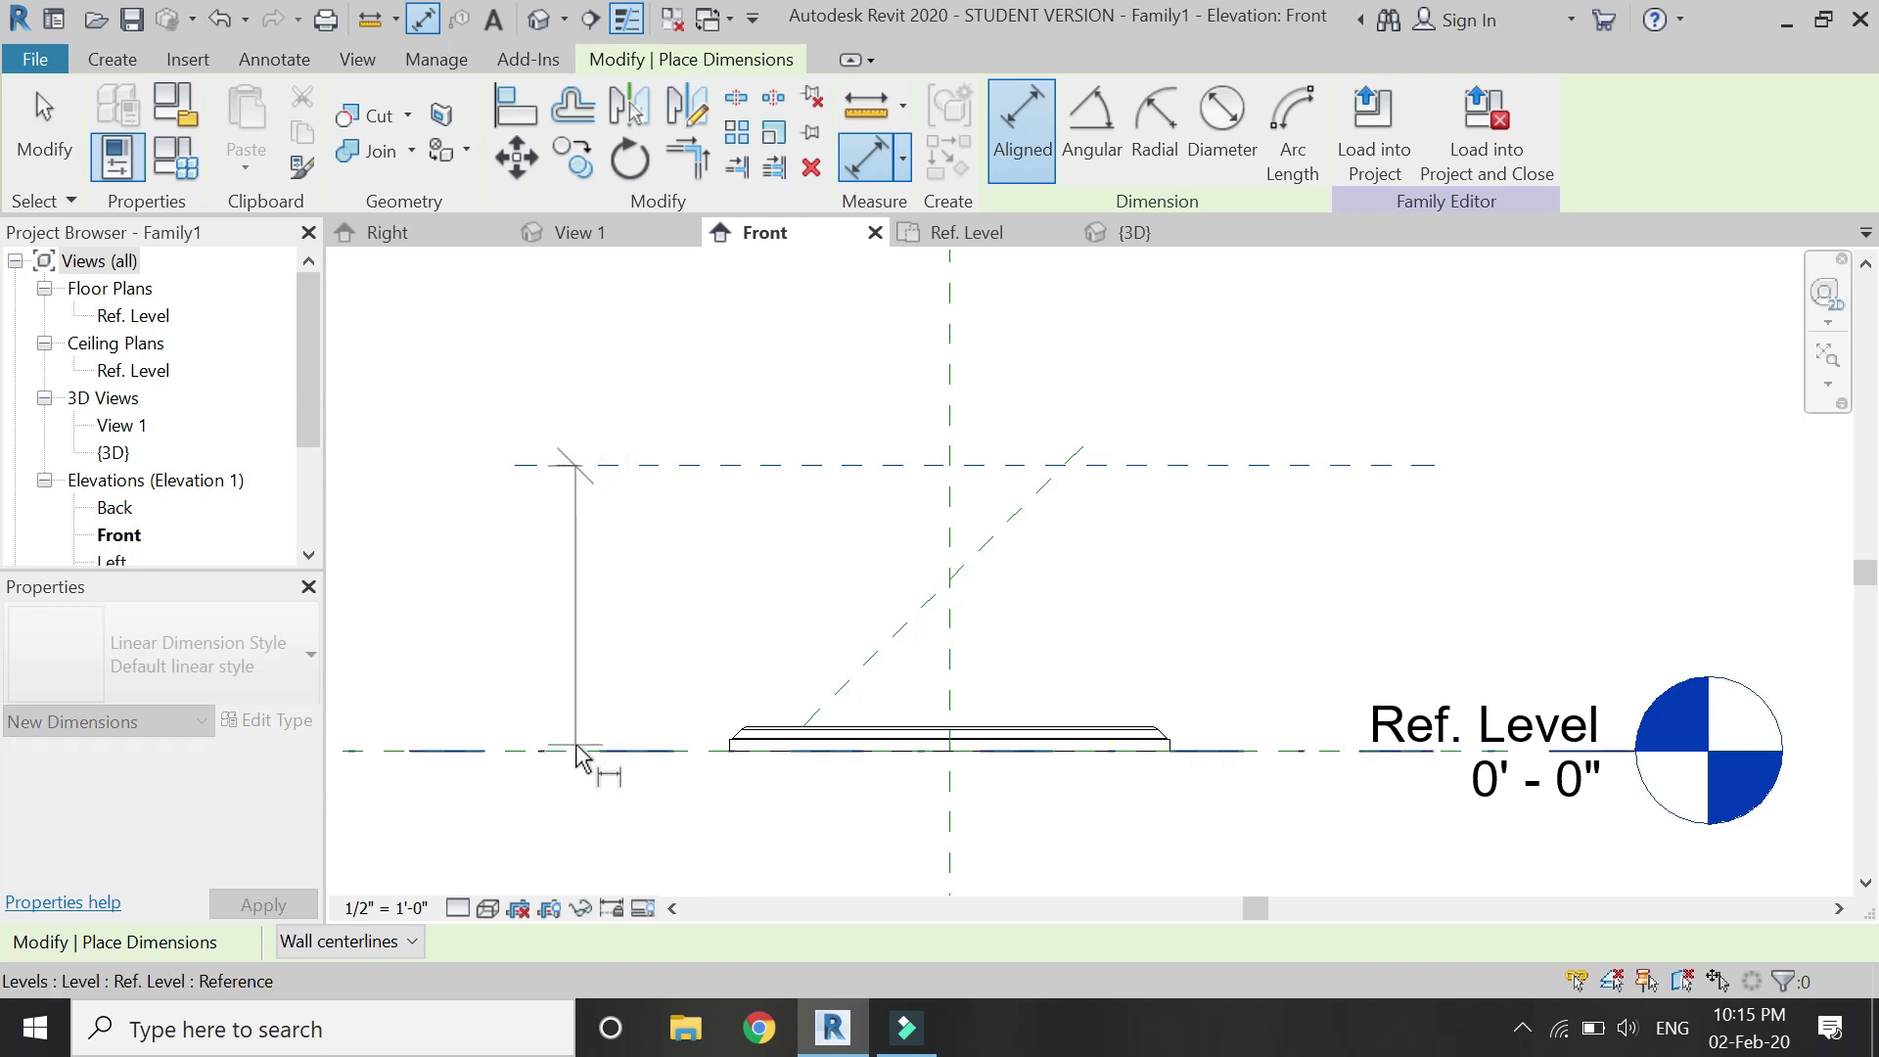
{"action": "left_click", "coordinate": [575, 751]}
{"action": "left_click", "coordinate": [545, 637]}
{"action": "key", "text": "Escape"}
{"action": "key", "text": "Escape"}
- Set the horizontal plane 1'-6" above Ref. Level, then delete the dimension
{"action": "left_click", "coordinate": [600, 467]}
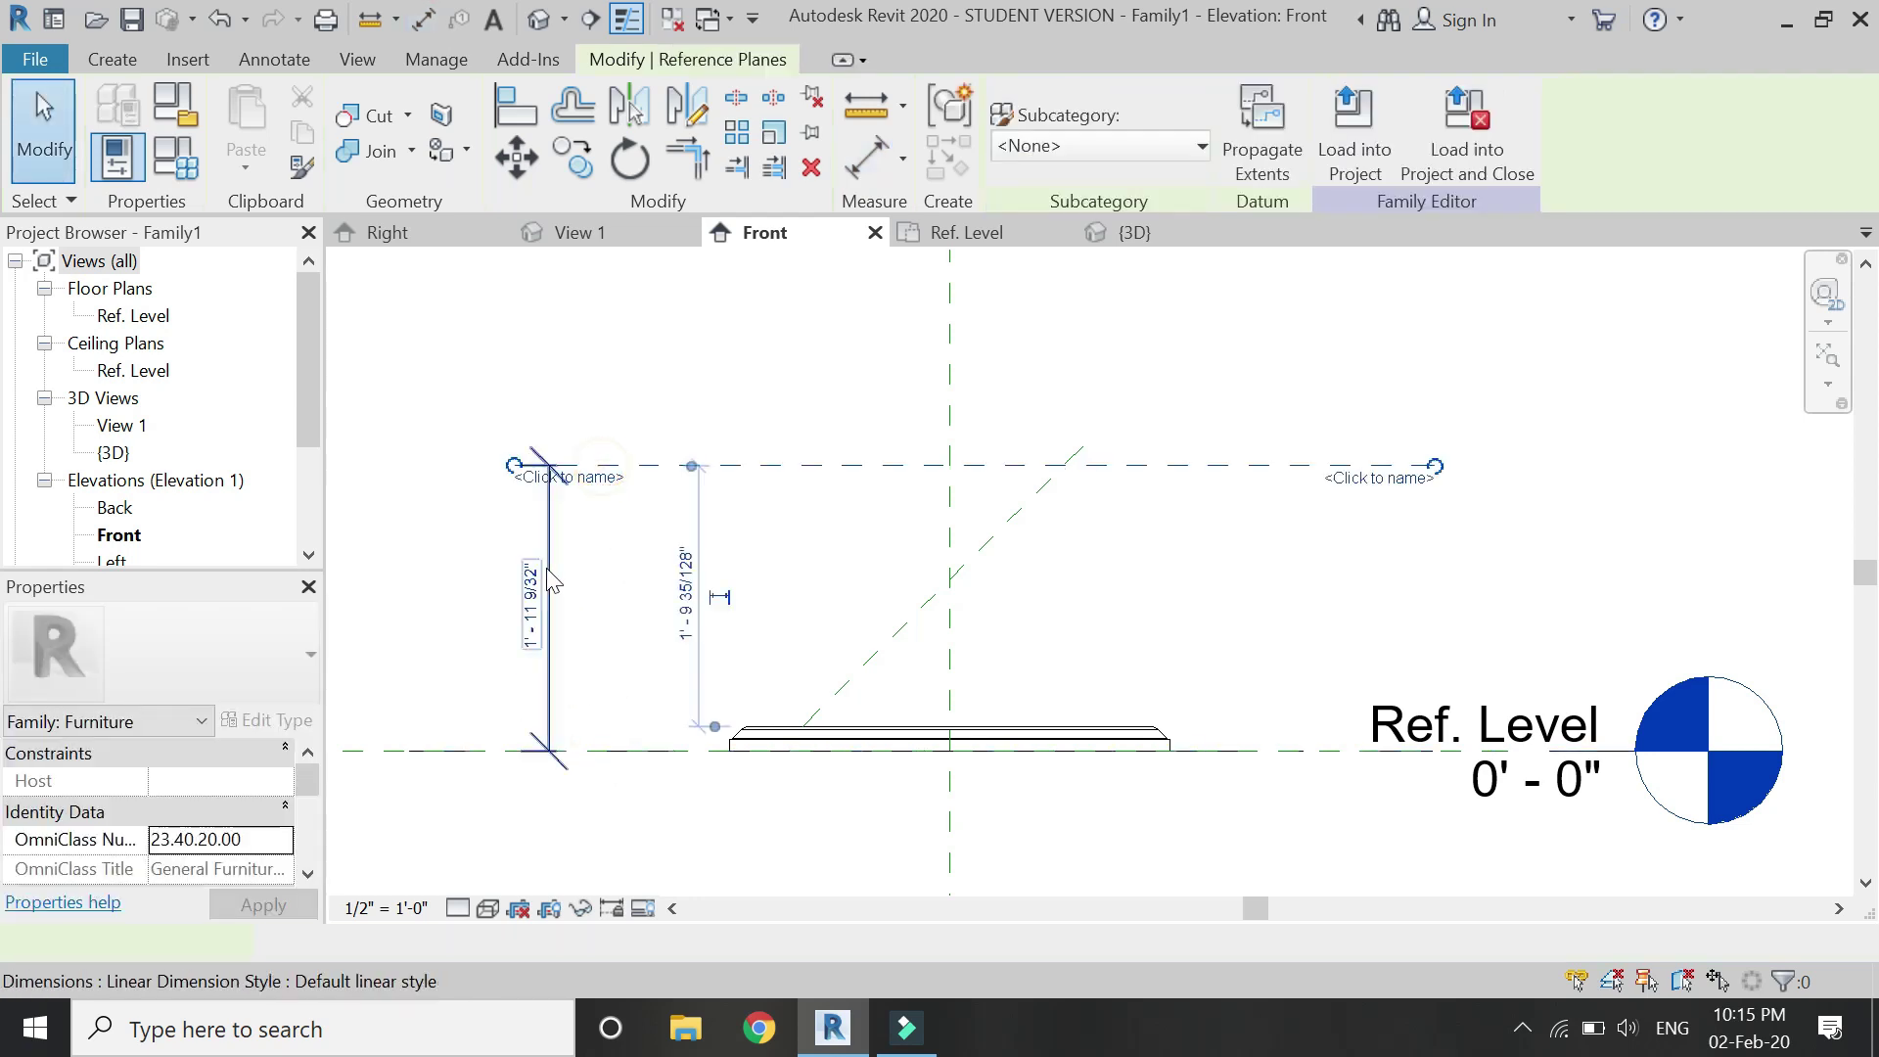
{"action": "left_click", "coordinate": [531, 604]}
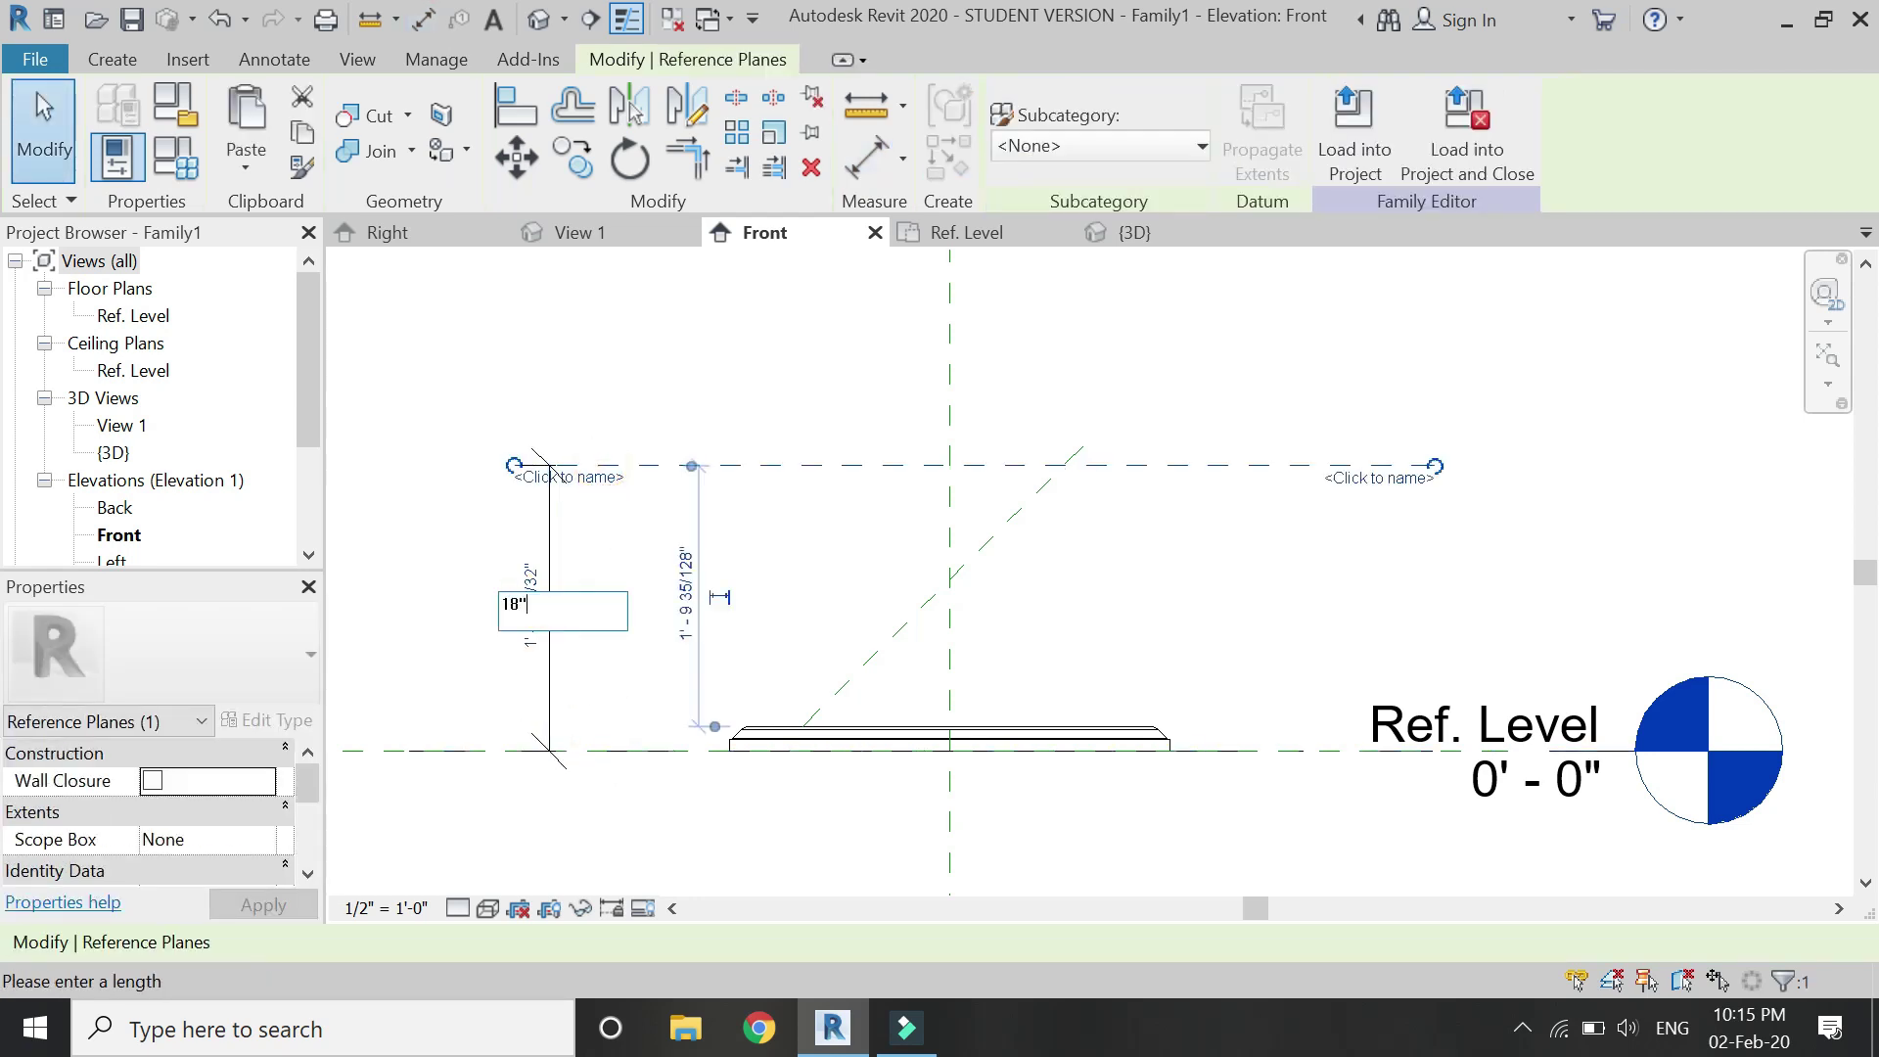
{"action": "key", "text": "Return"}
{"action": "left_click", "coordinate": [595, 618]}
{"action": "left_click", "coordinate": [544, 631]}
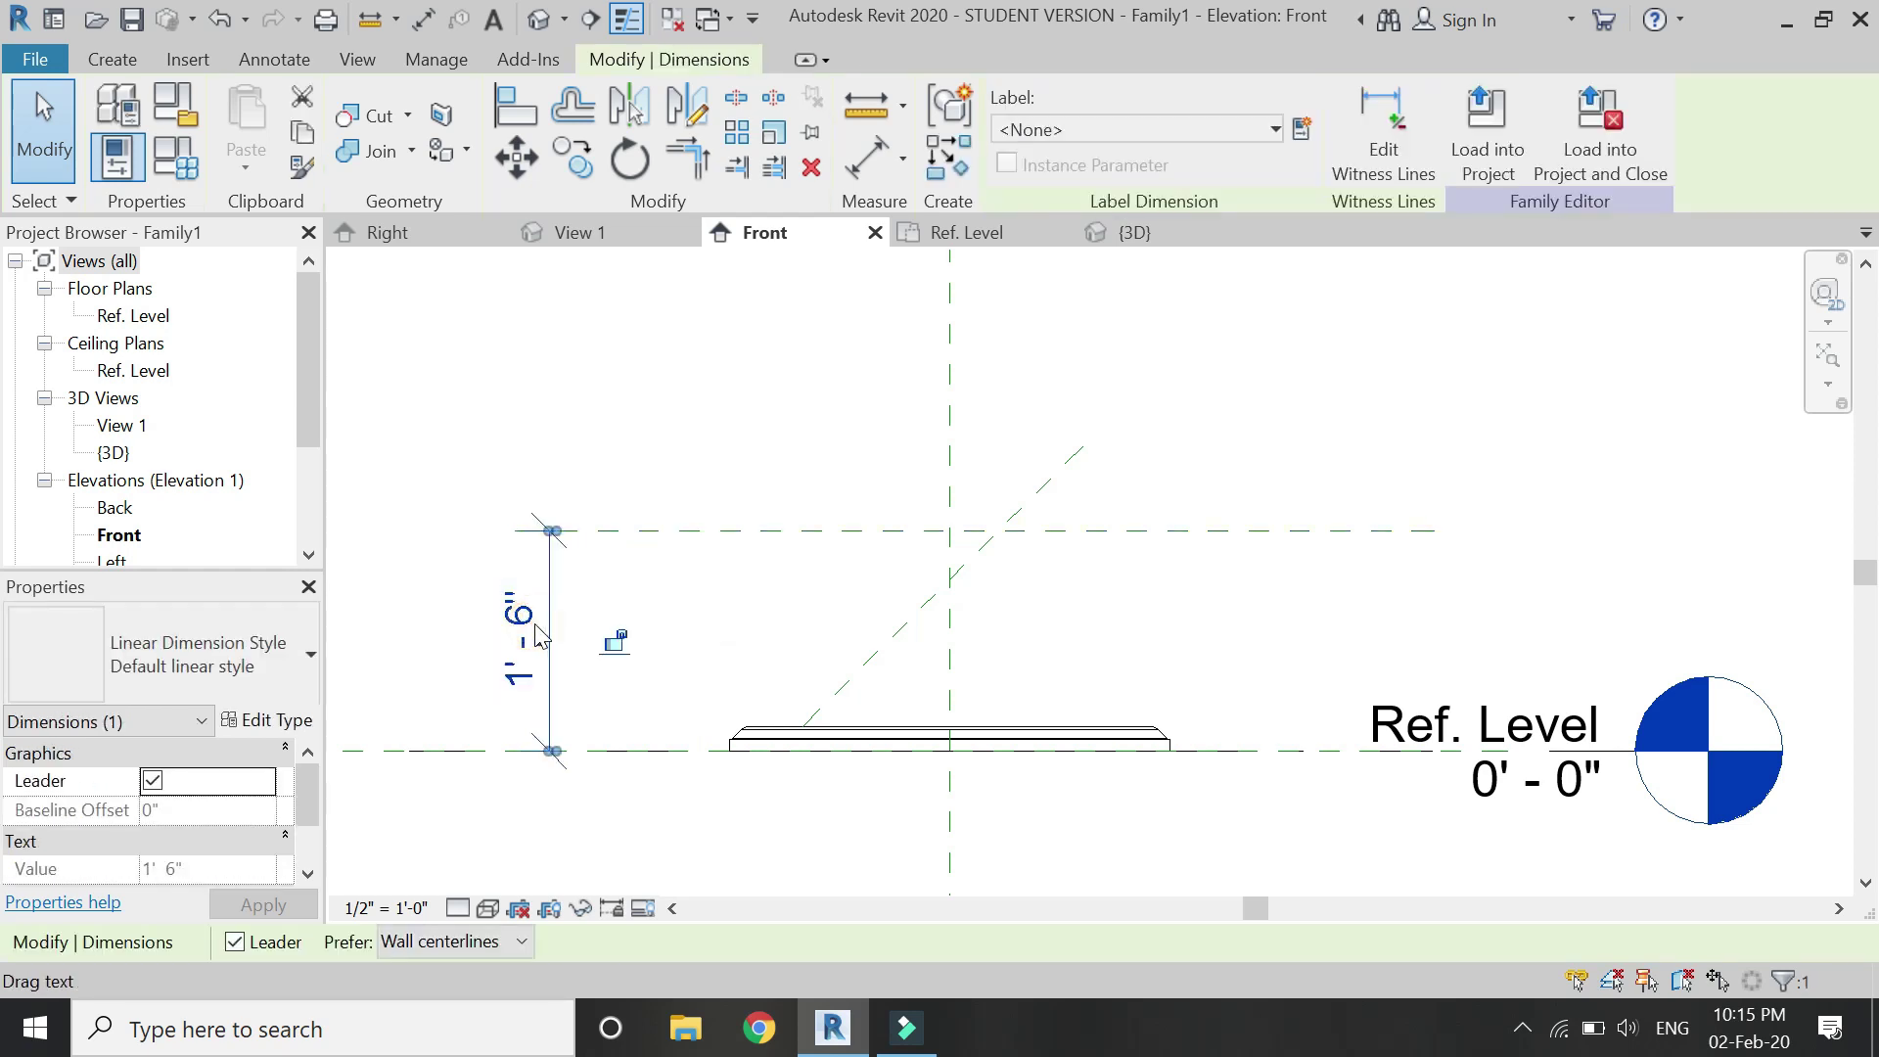
{"action": "key", "text": "Delete"}
{"action": "scroll", "coordinate": [841, 648], "scroll_direction": "up", "scroll_amount": 1}
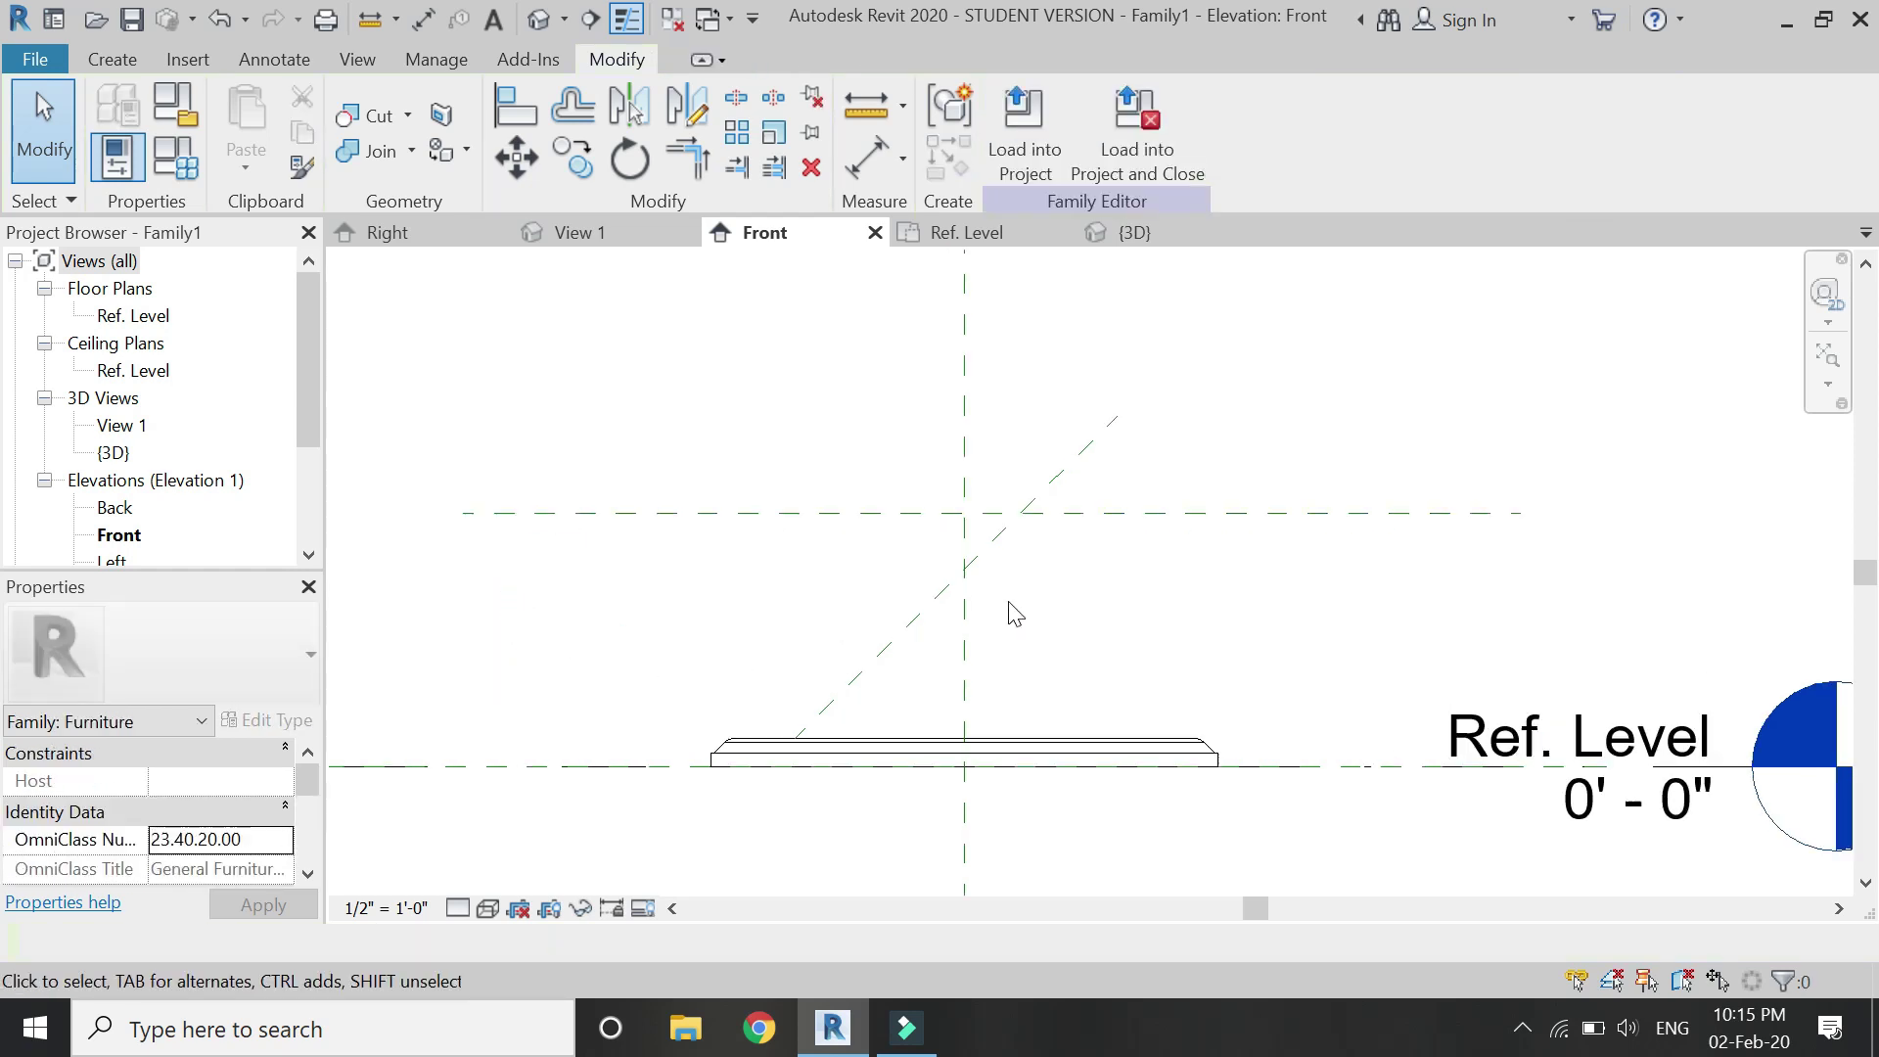
- Delete the diagonal reference plane and draw a new one from the horizontal plane to the disc edge
{"action": "left_click", "coordinate": [1005, 541]}
{"action": "key", "text": "Delete"}
{"action": "scroll", "coordinate": [1074, 695], "scroll_direction": "up", "scroll_amount": 1}
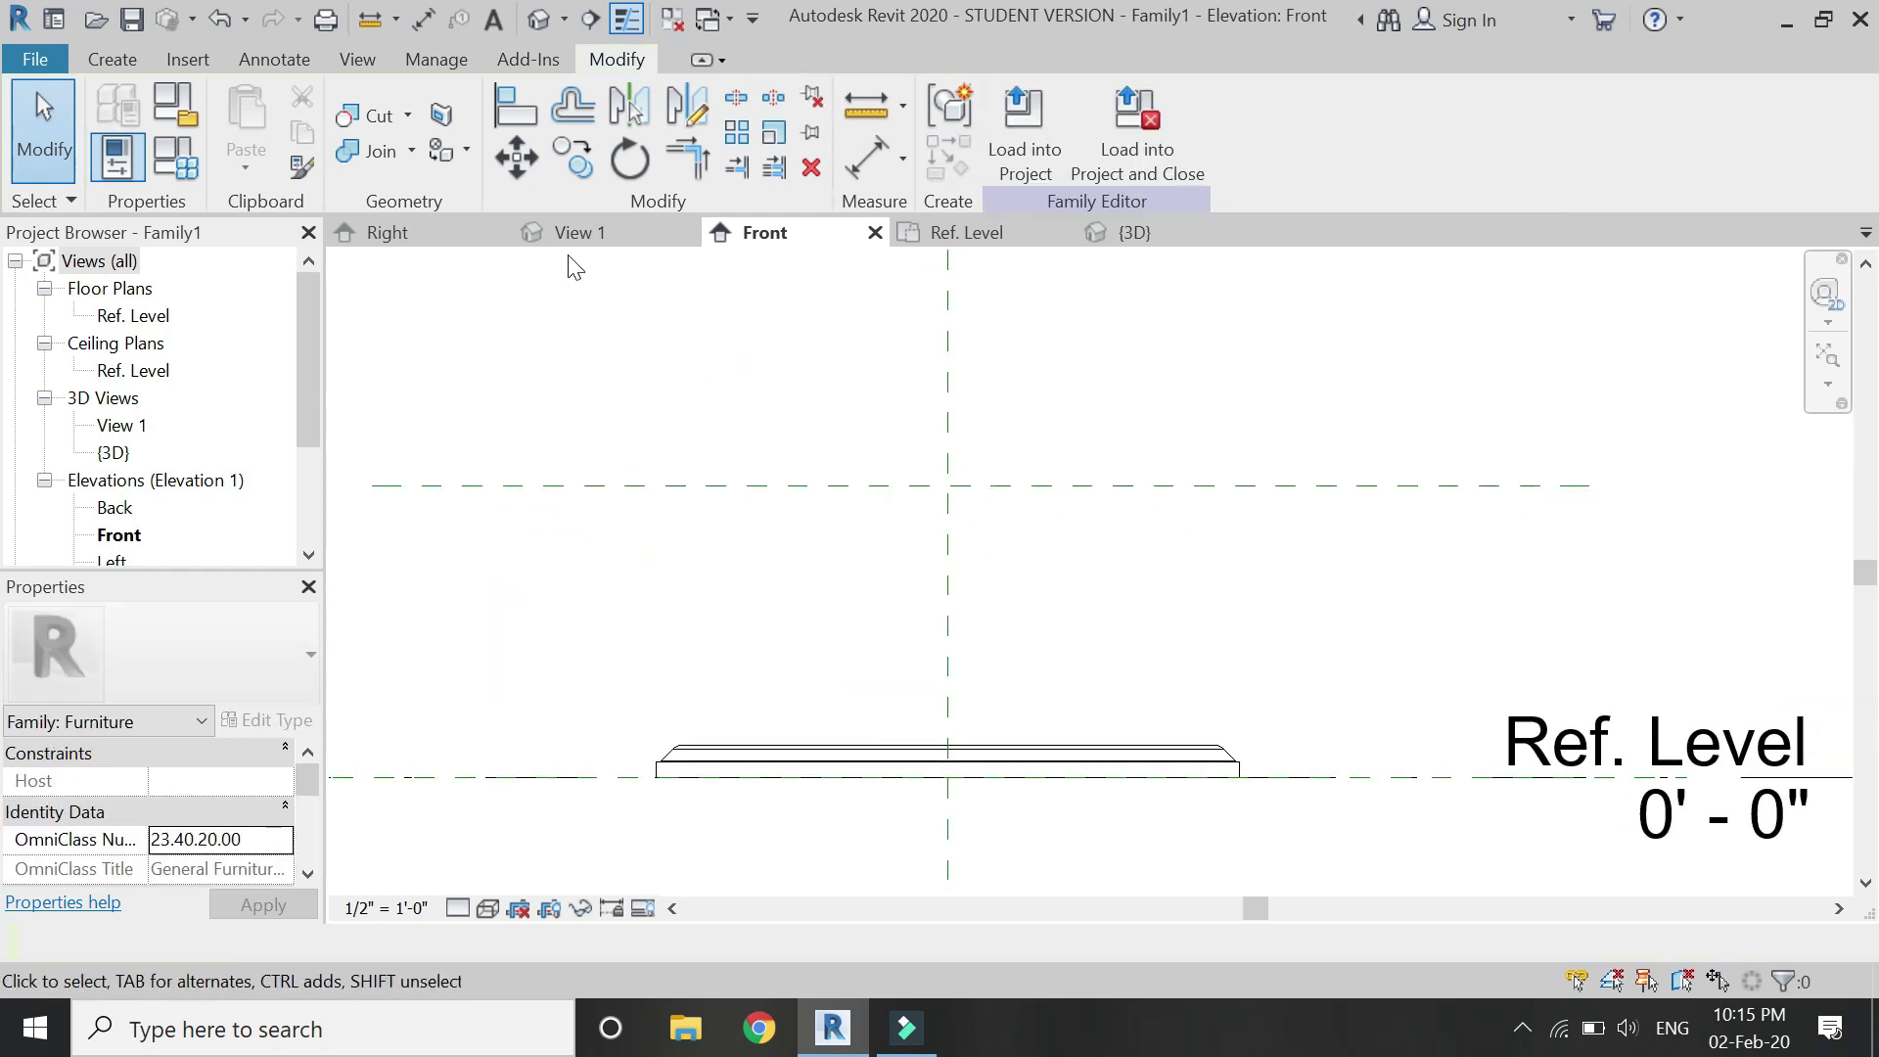
{"action": "left_click", "coordinate": [136, 58]}
{"action": "left_click", "coordinate": [1419, 156]}
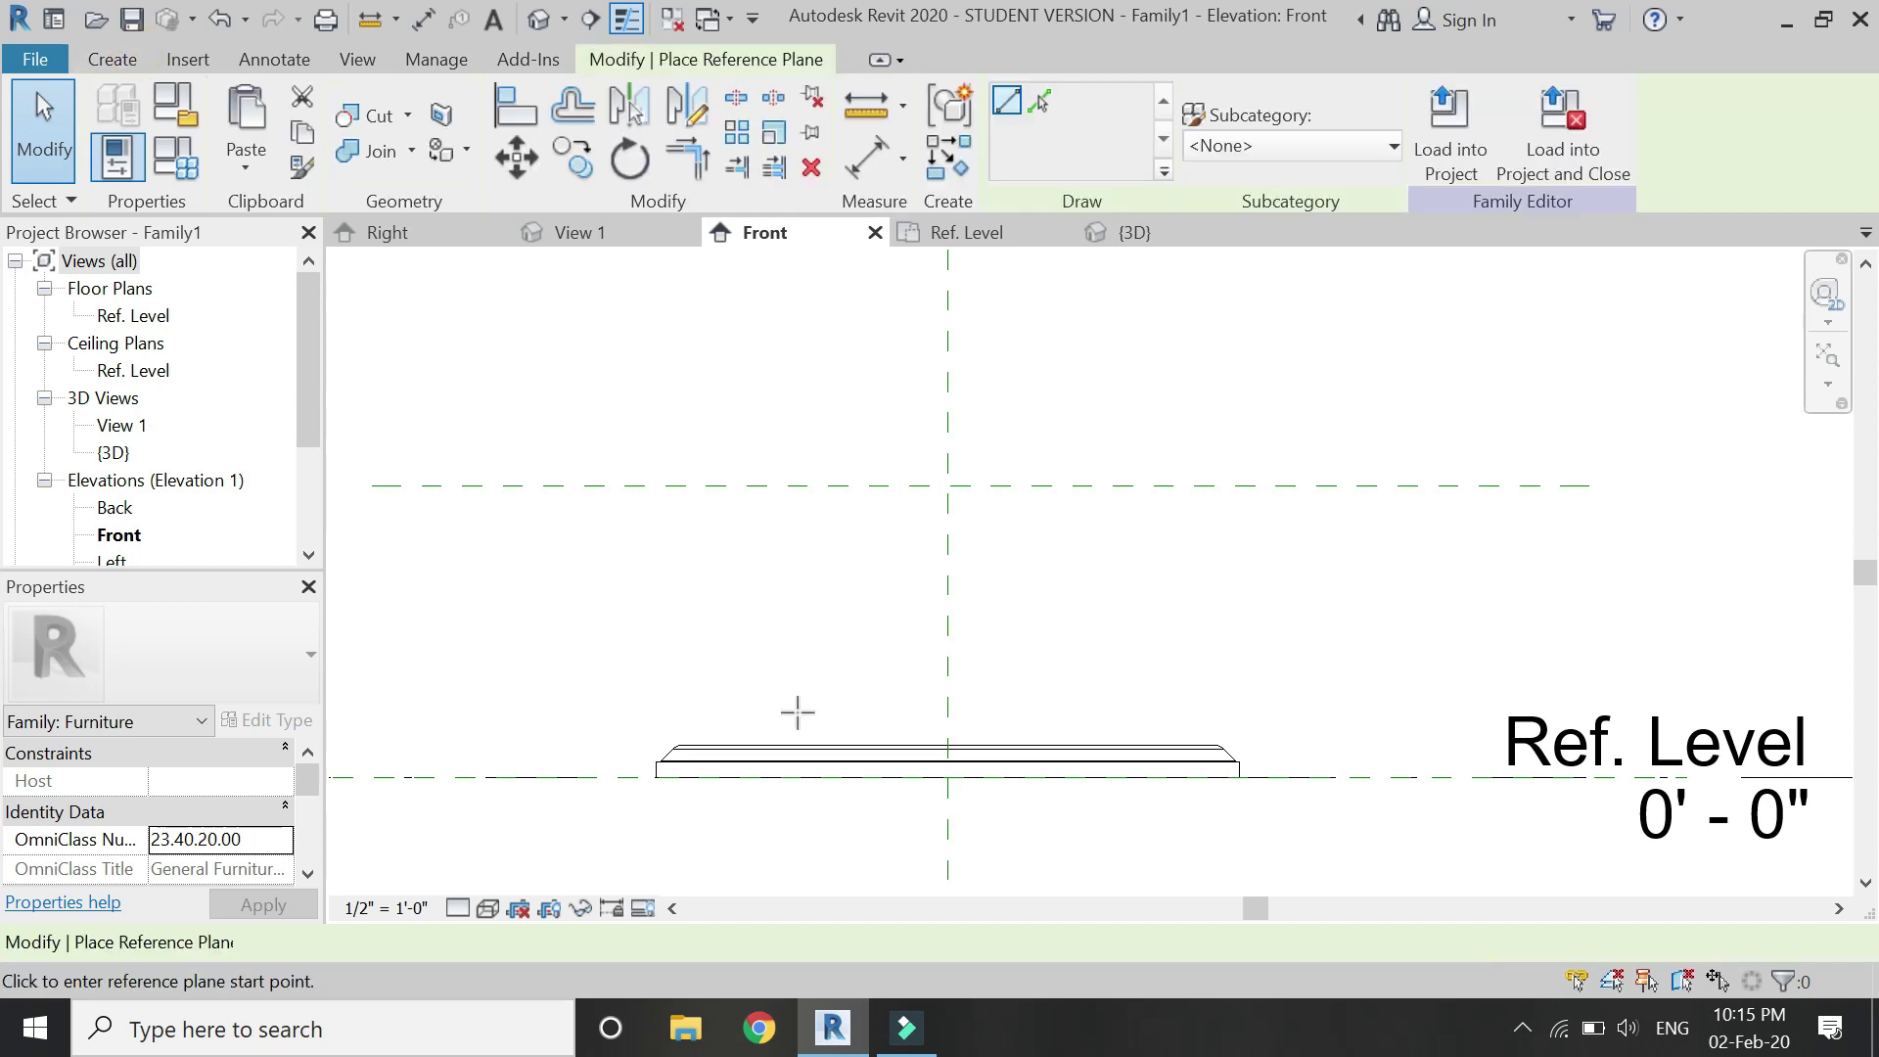
{"action": "left_click", "coordinate": [1077, 485]}
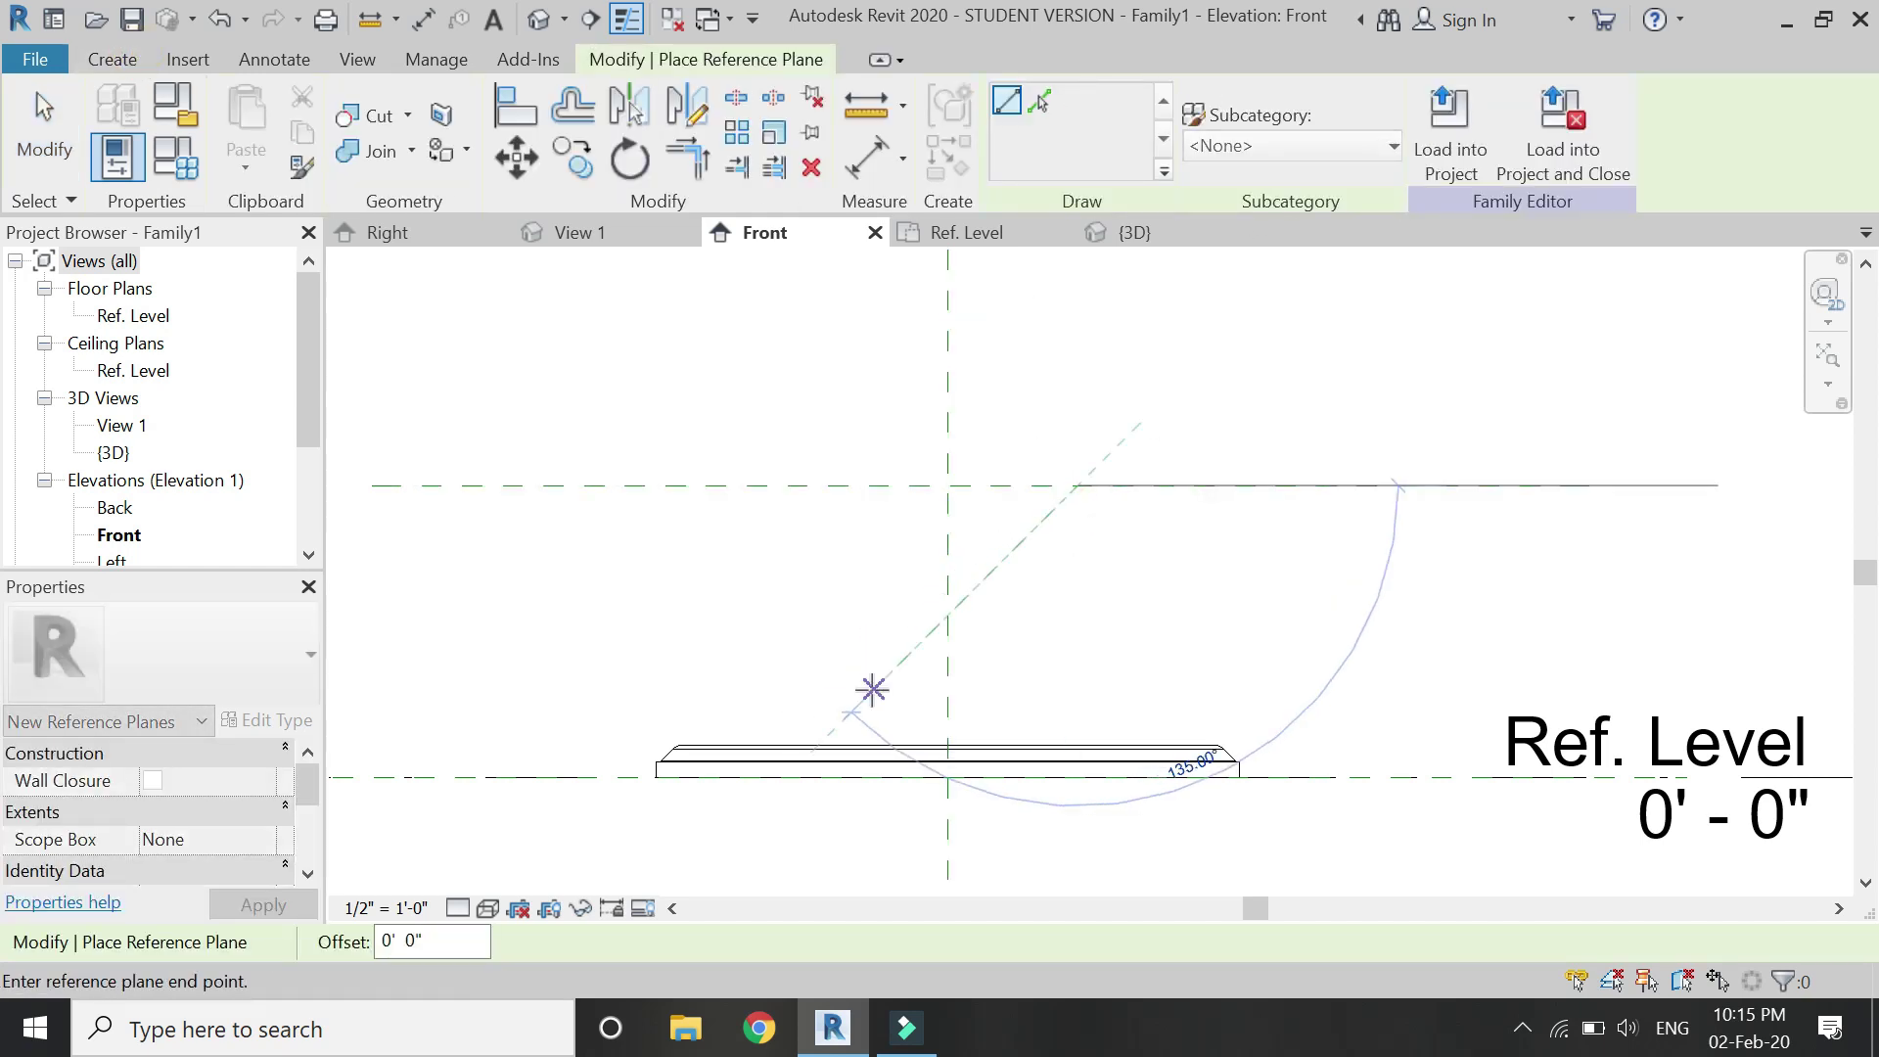
{"action": "left_click", "coordinate": [818, 743]}
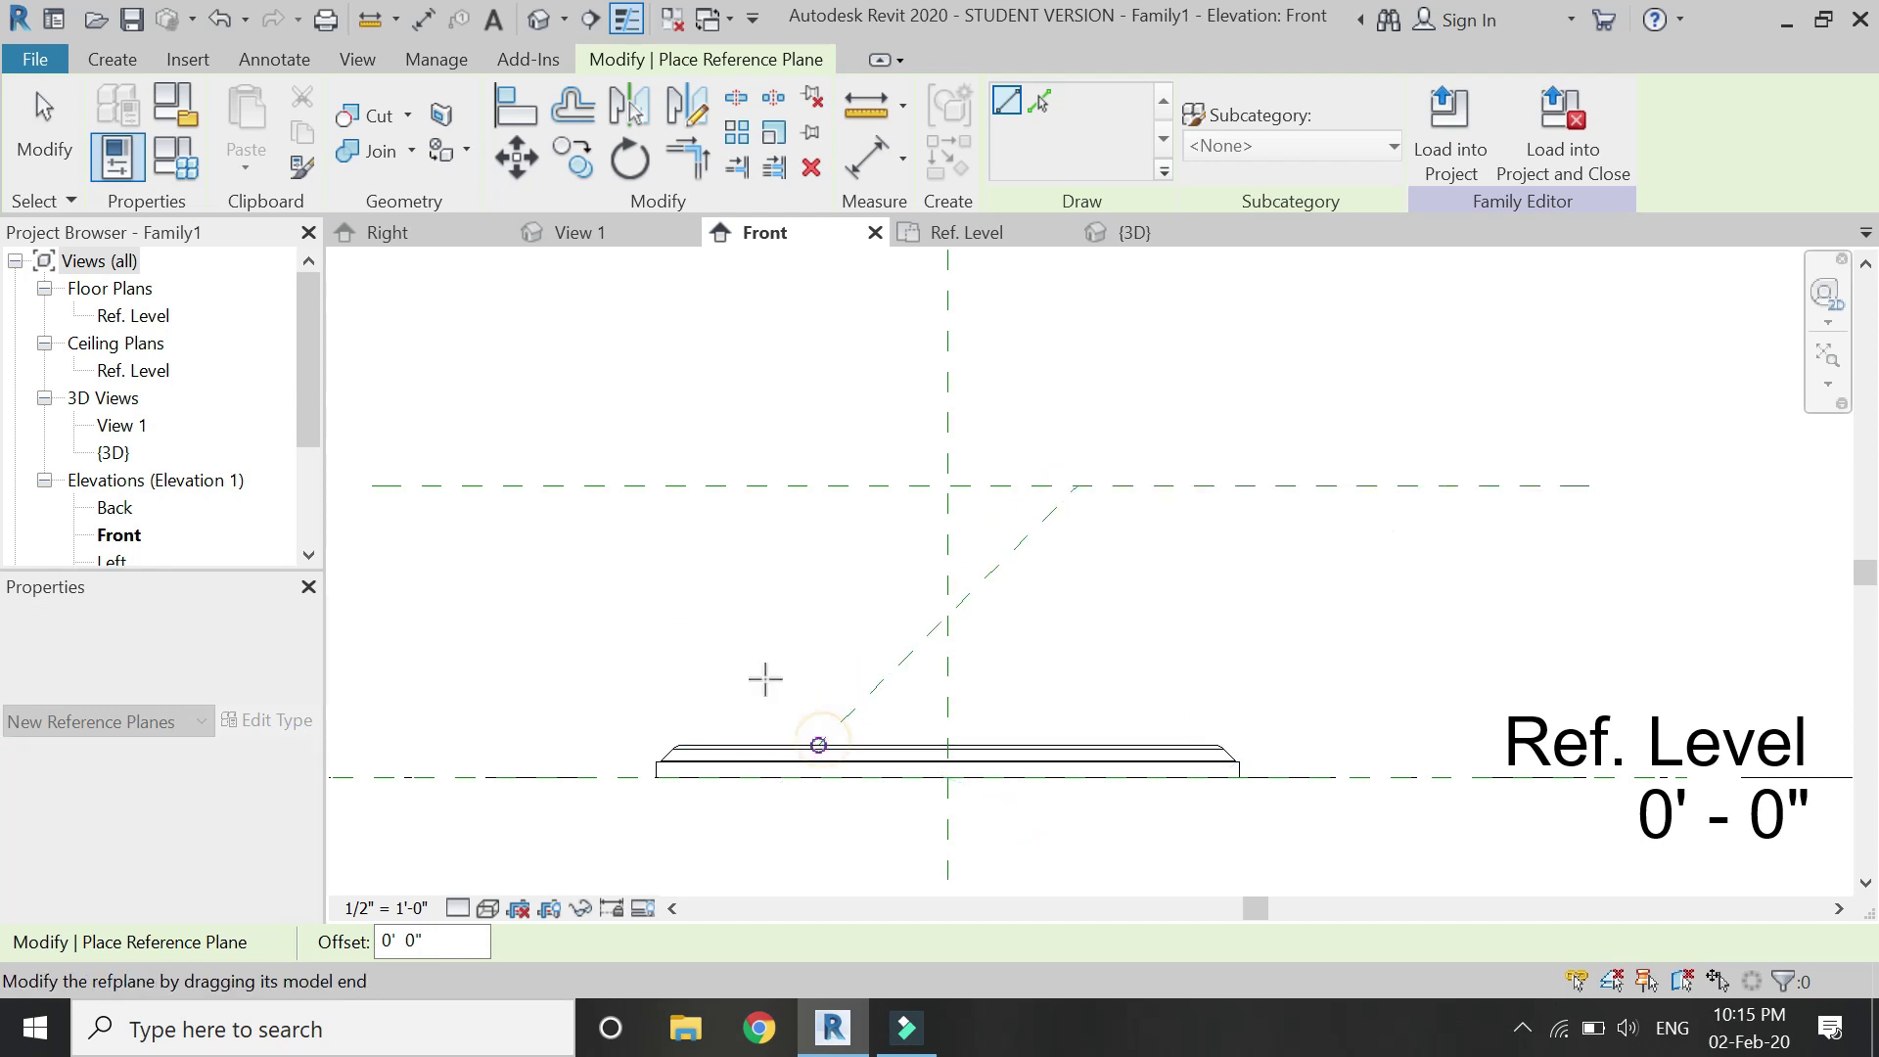
{"action": "key", "text": "Escape"}
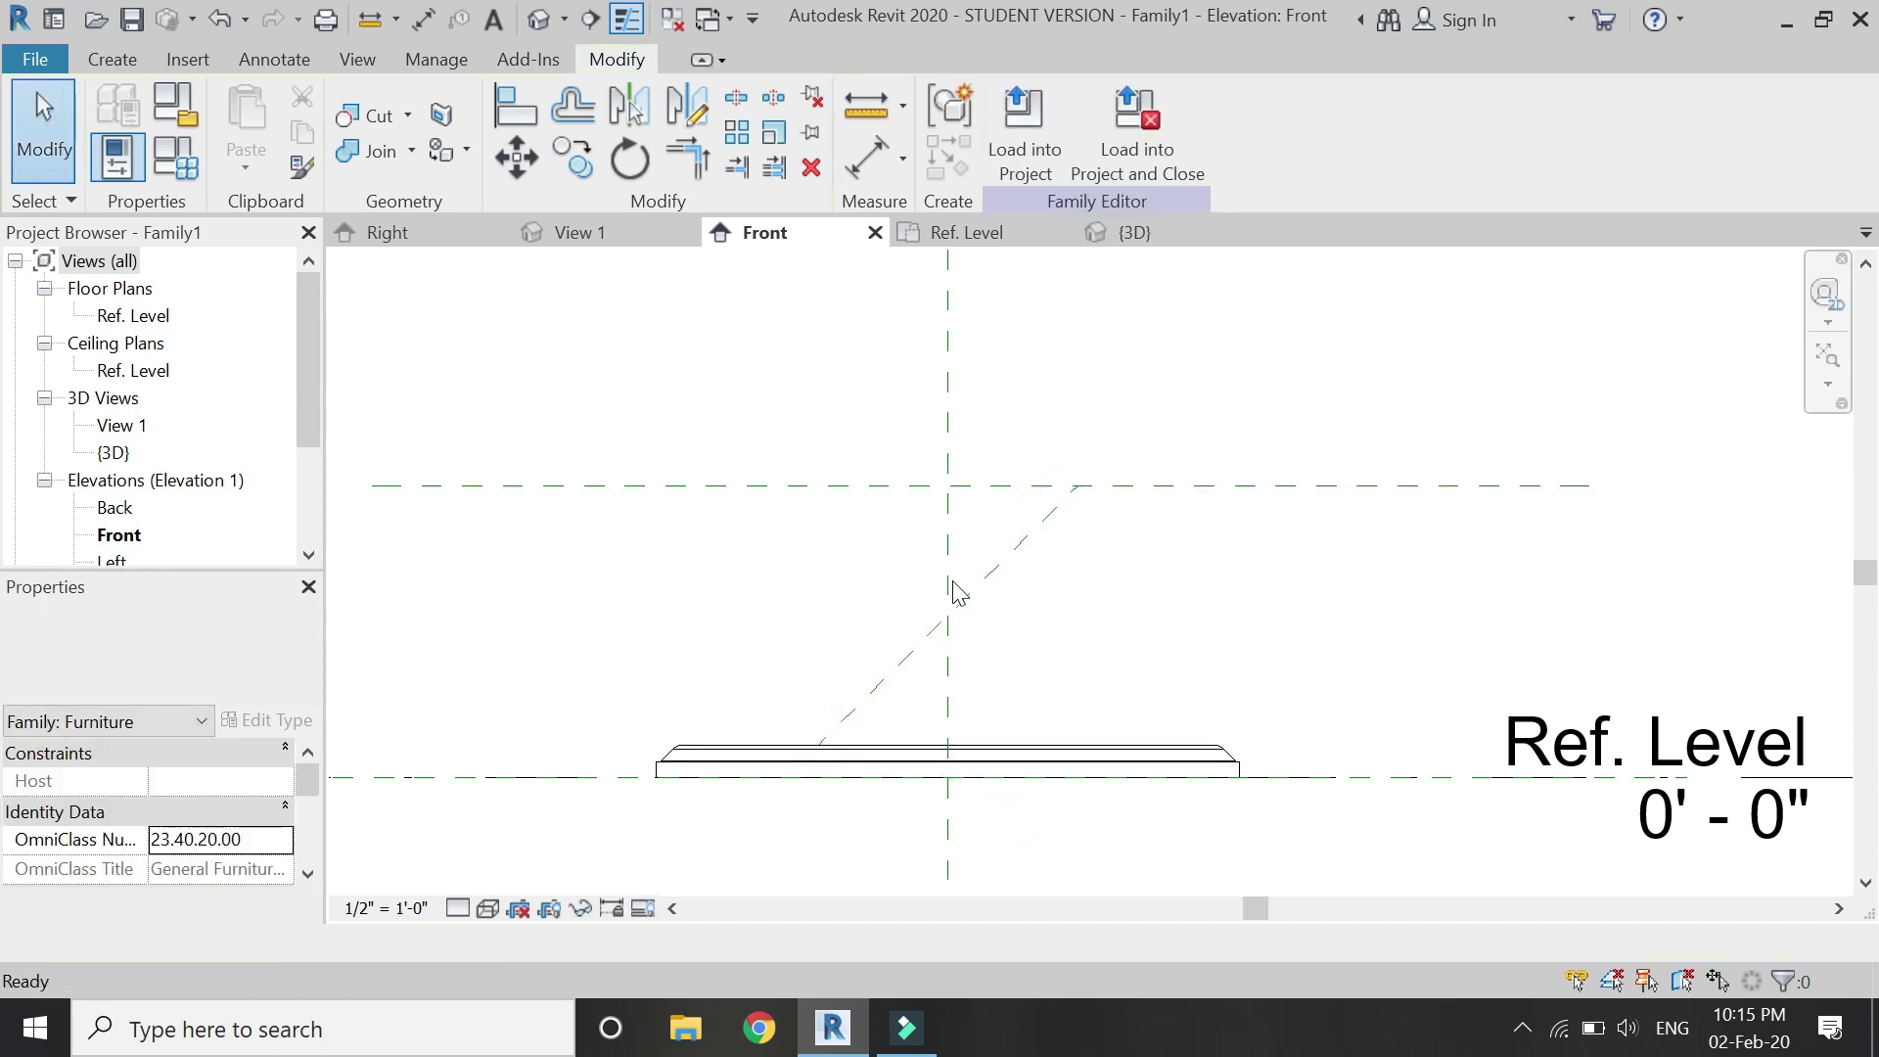
- Name the new diagonal reference plane 1, then check the horizontal plane
{"action": "left_click", "coordinate": [988, 556]}
{"action": "left_click", "coordinate": [1020, 522]}
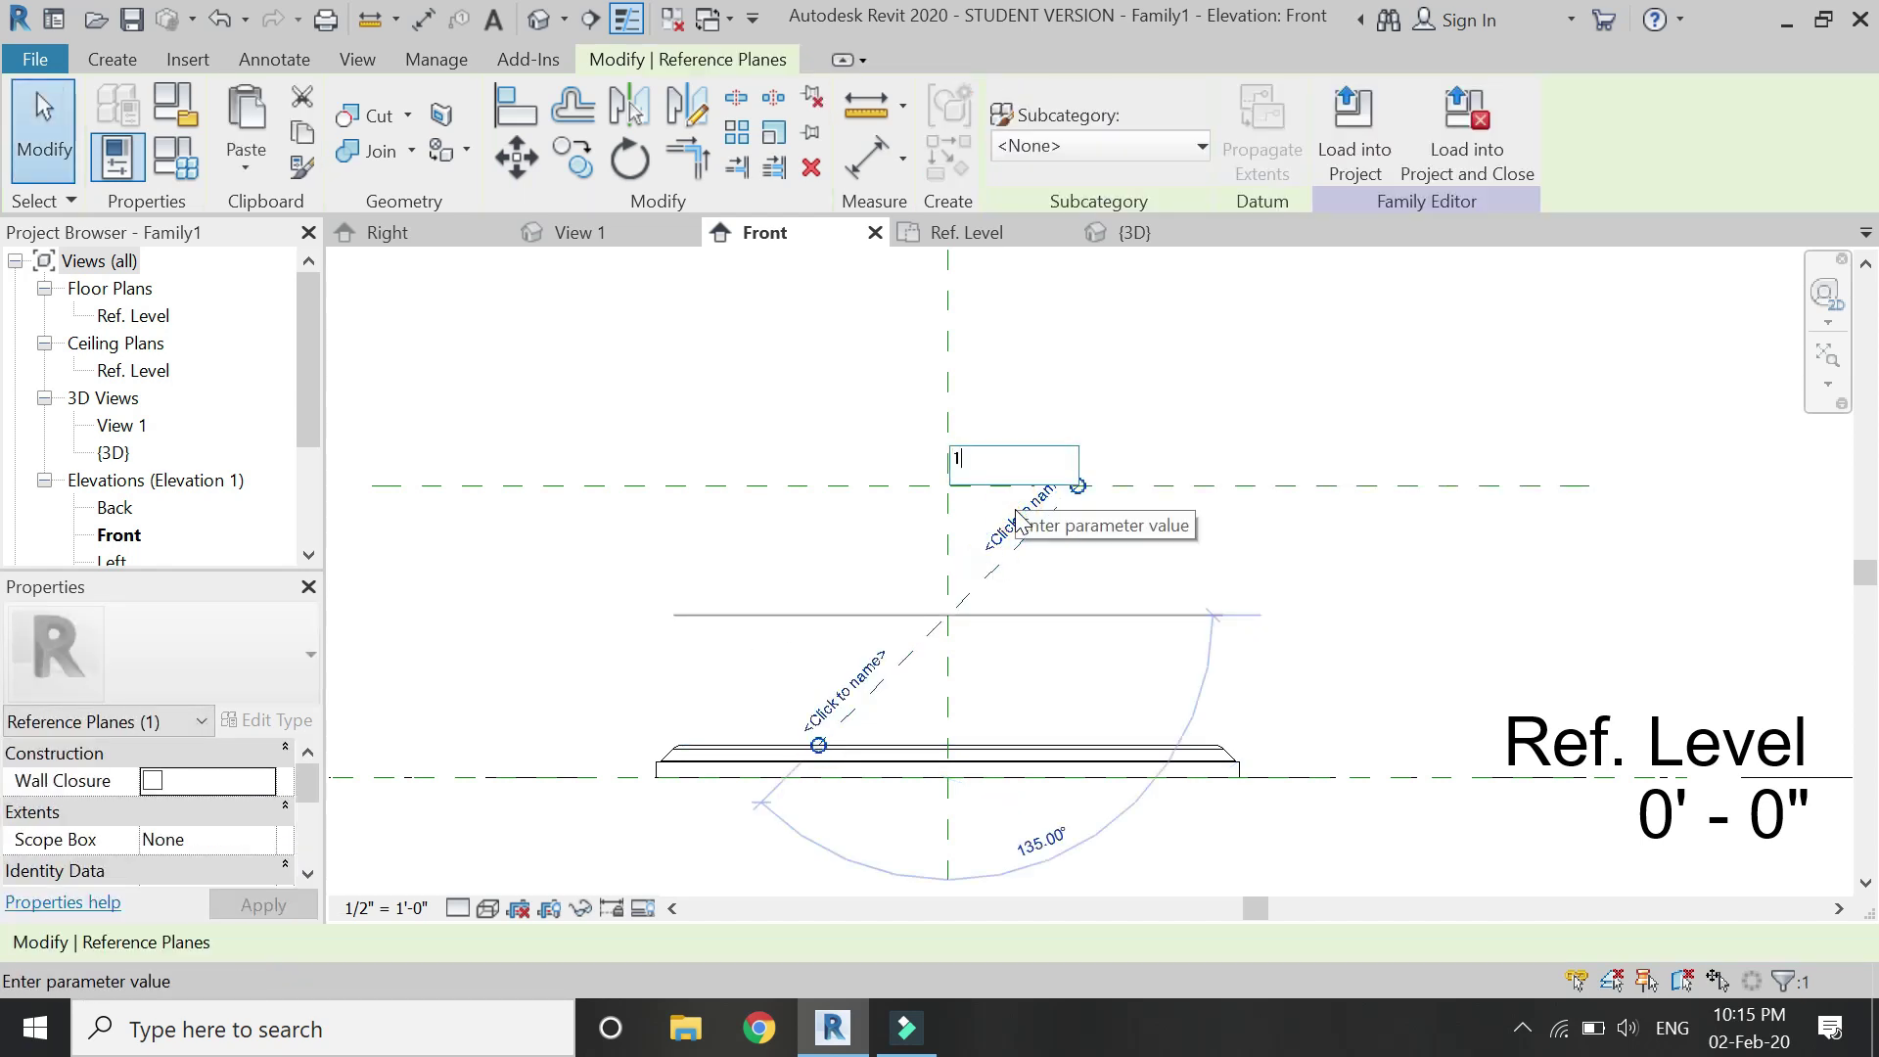
{"action": "type", "text": "1"}
{"action": "left_click", "coordinate": [1078, 591]}
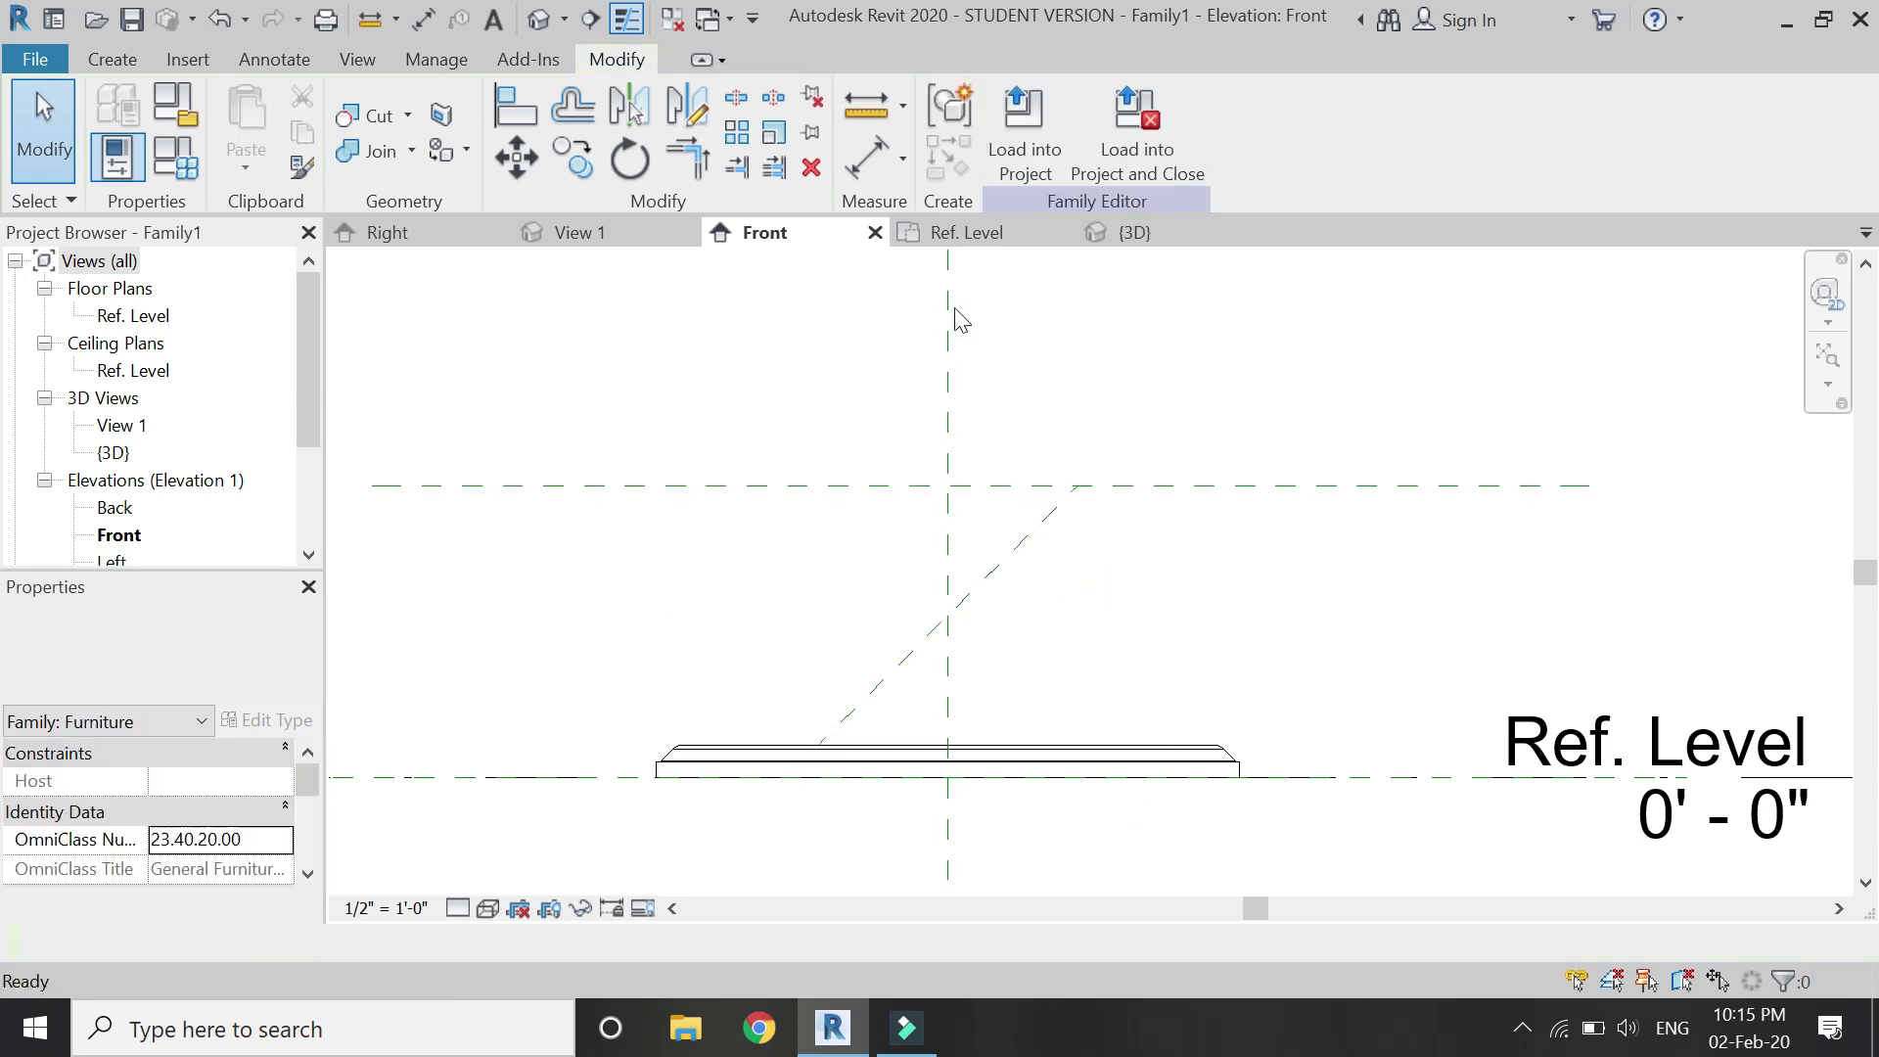
{"action": "left_click", "coordinate": [570, 488]}
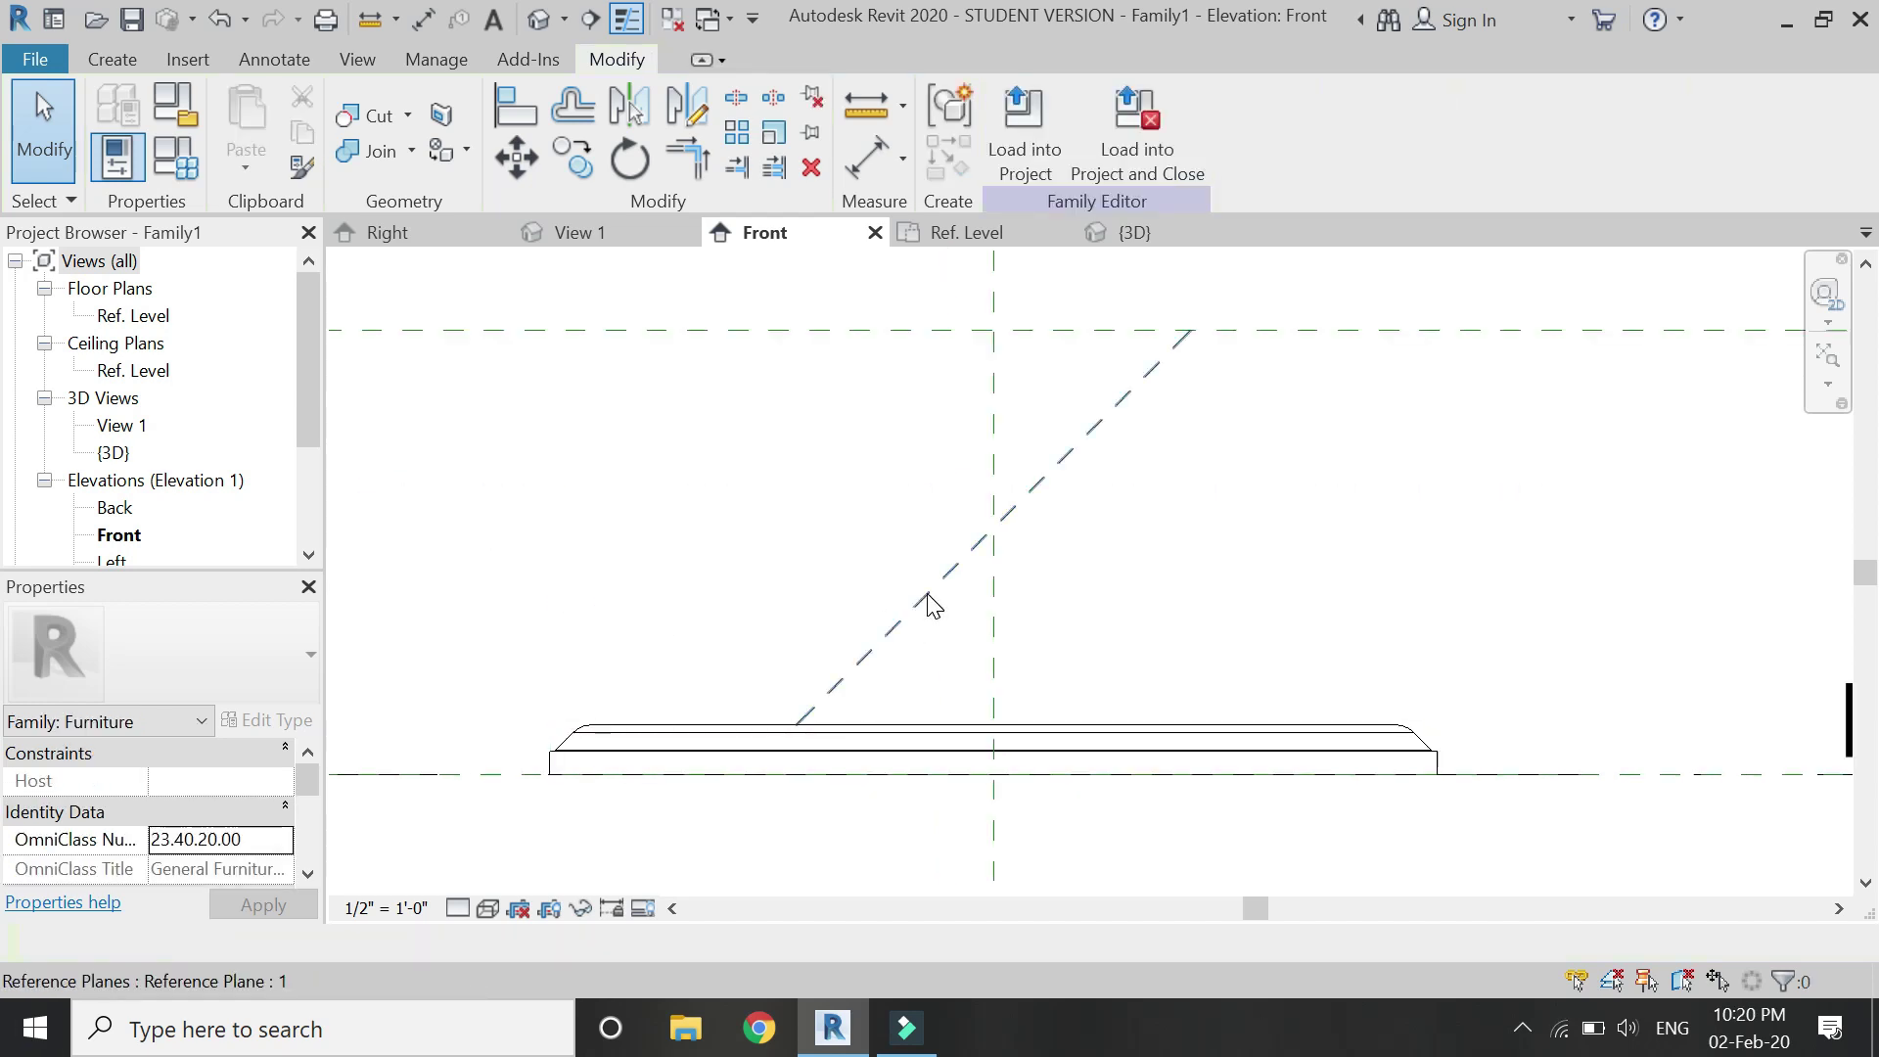
{"action": "scroll", "coordinate": [768, 671], "scroll_direction": "down", "scroll_amount": 2}
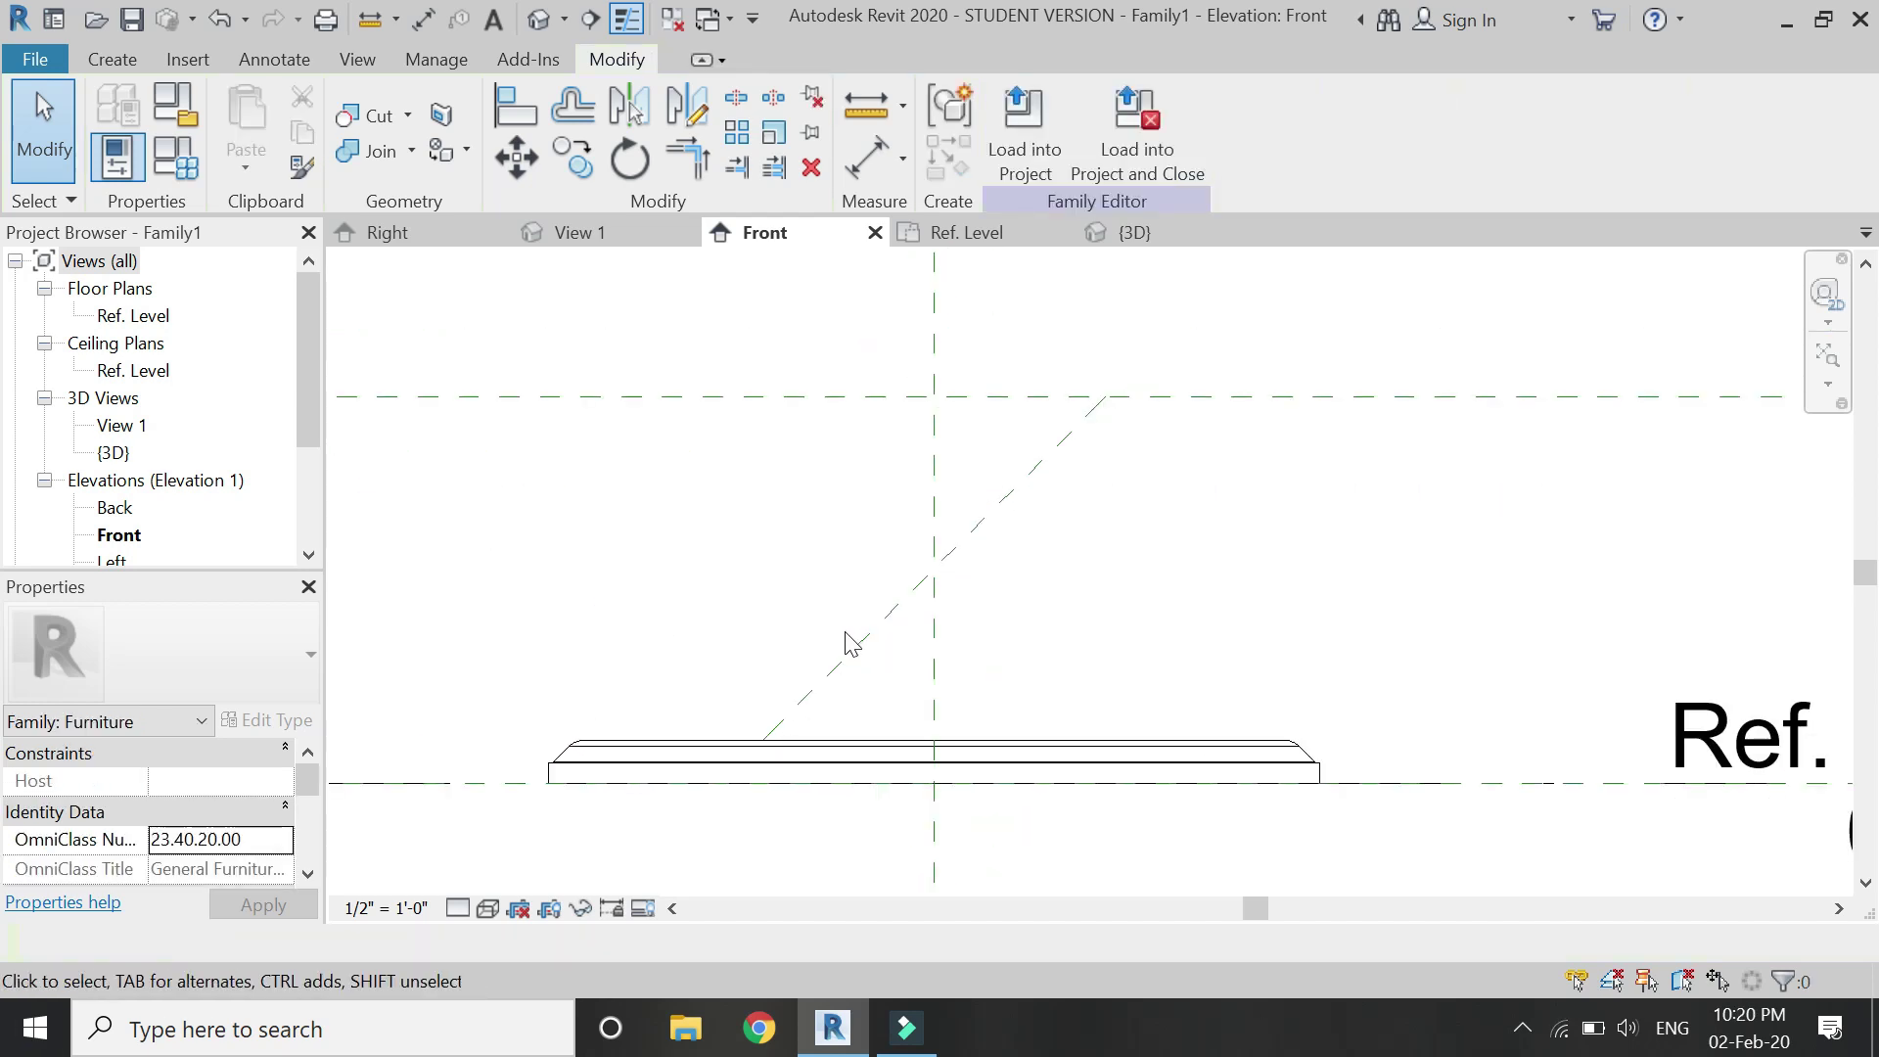
{"action": "left_click", "coordinate": [112, 59]}
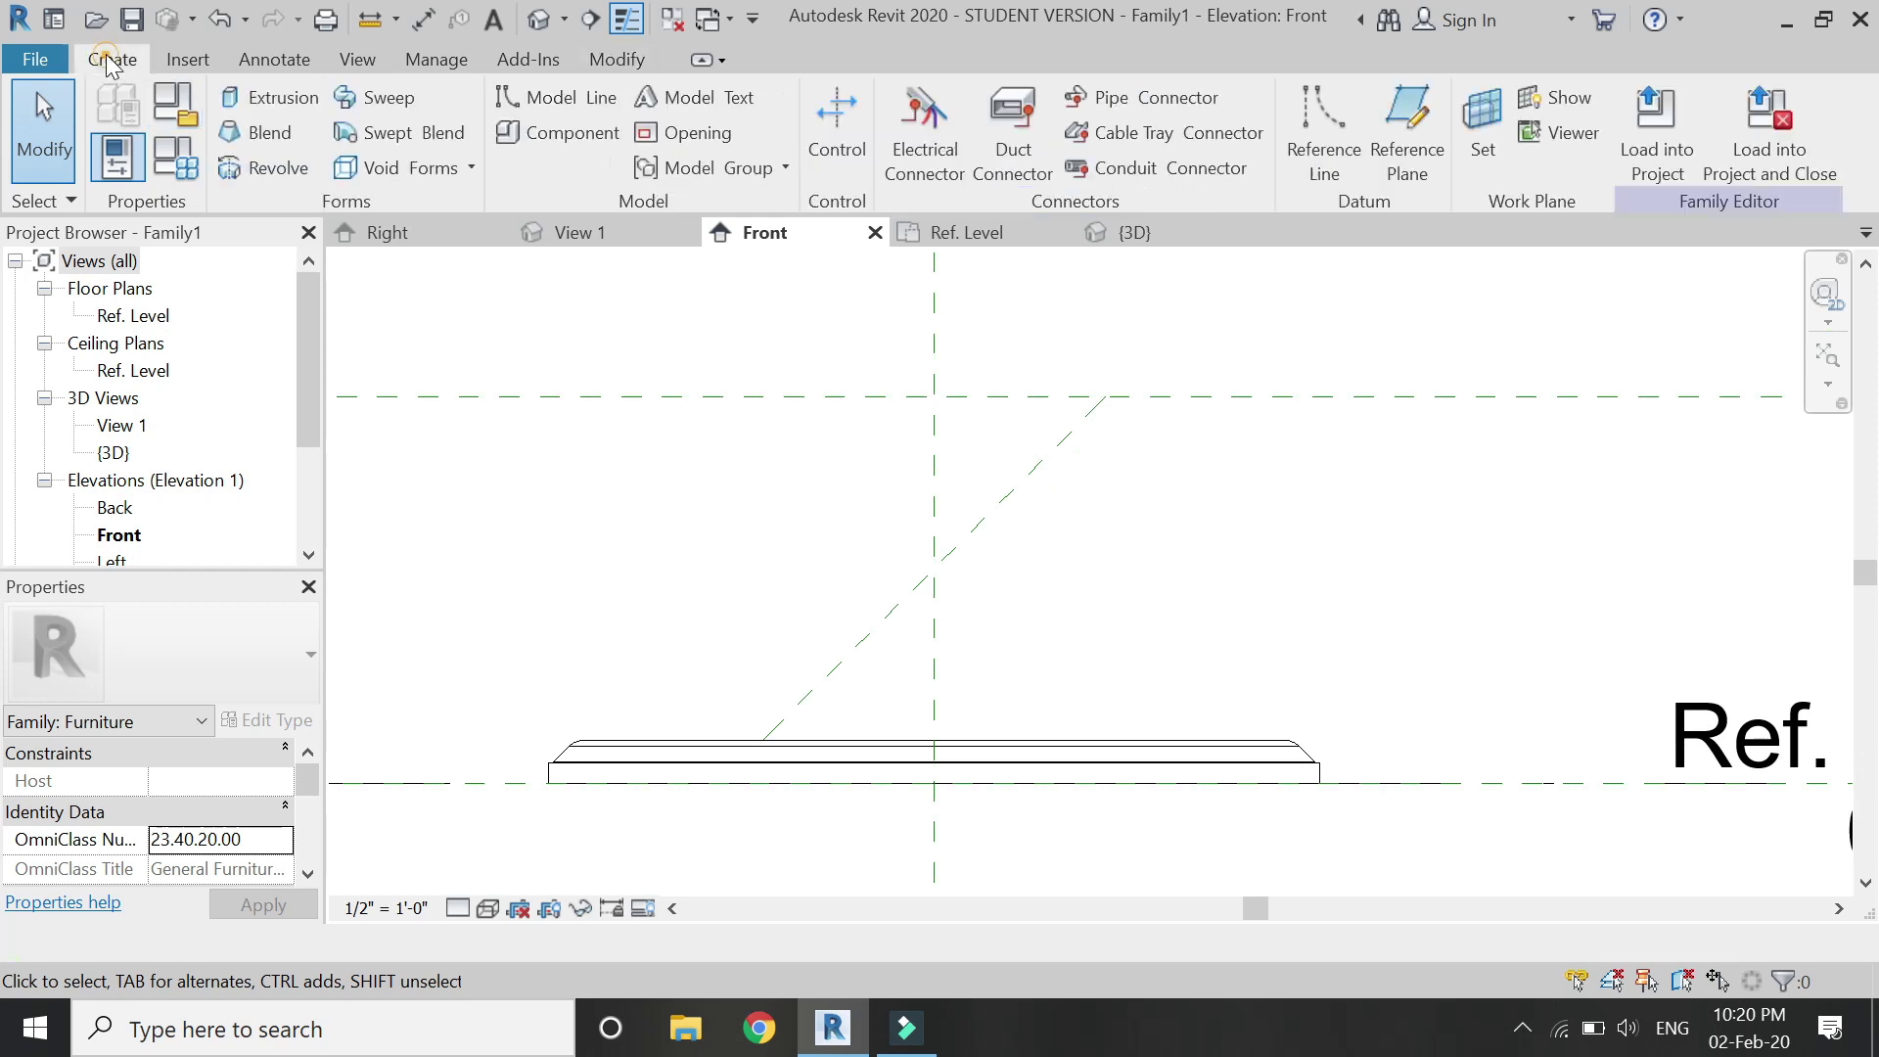
- Draw model lines outlining the sloped leg strip along the diagonal plane, from disc edge to horizontal plane
{"action": "left_click", "coordinate": [562, 94]}
{"action": "left_click", "coordinate": [763, 740]}
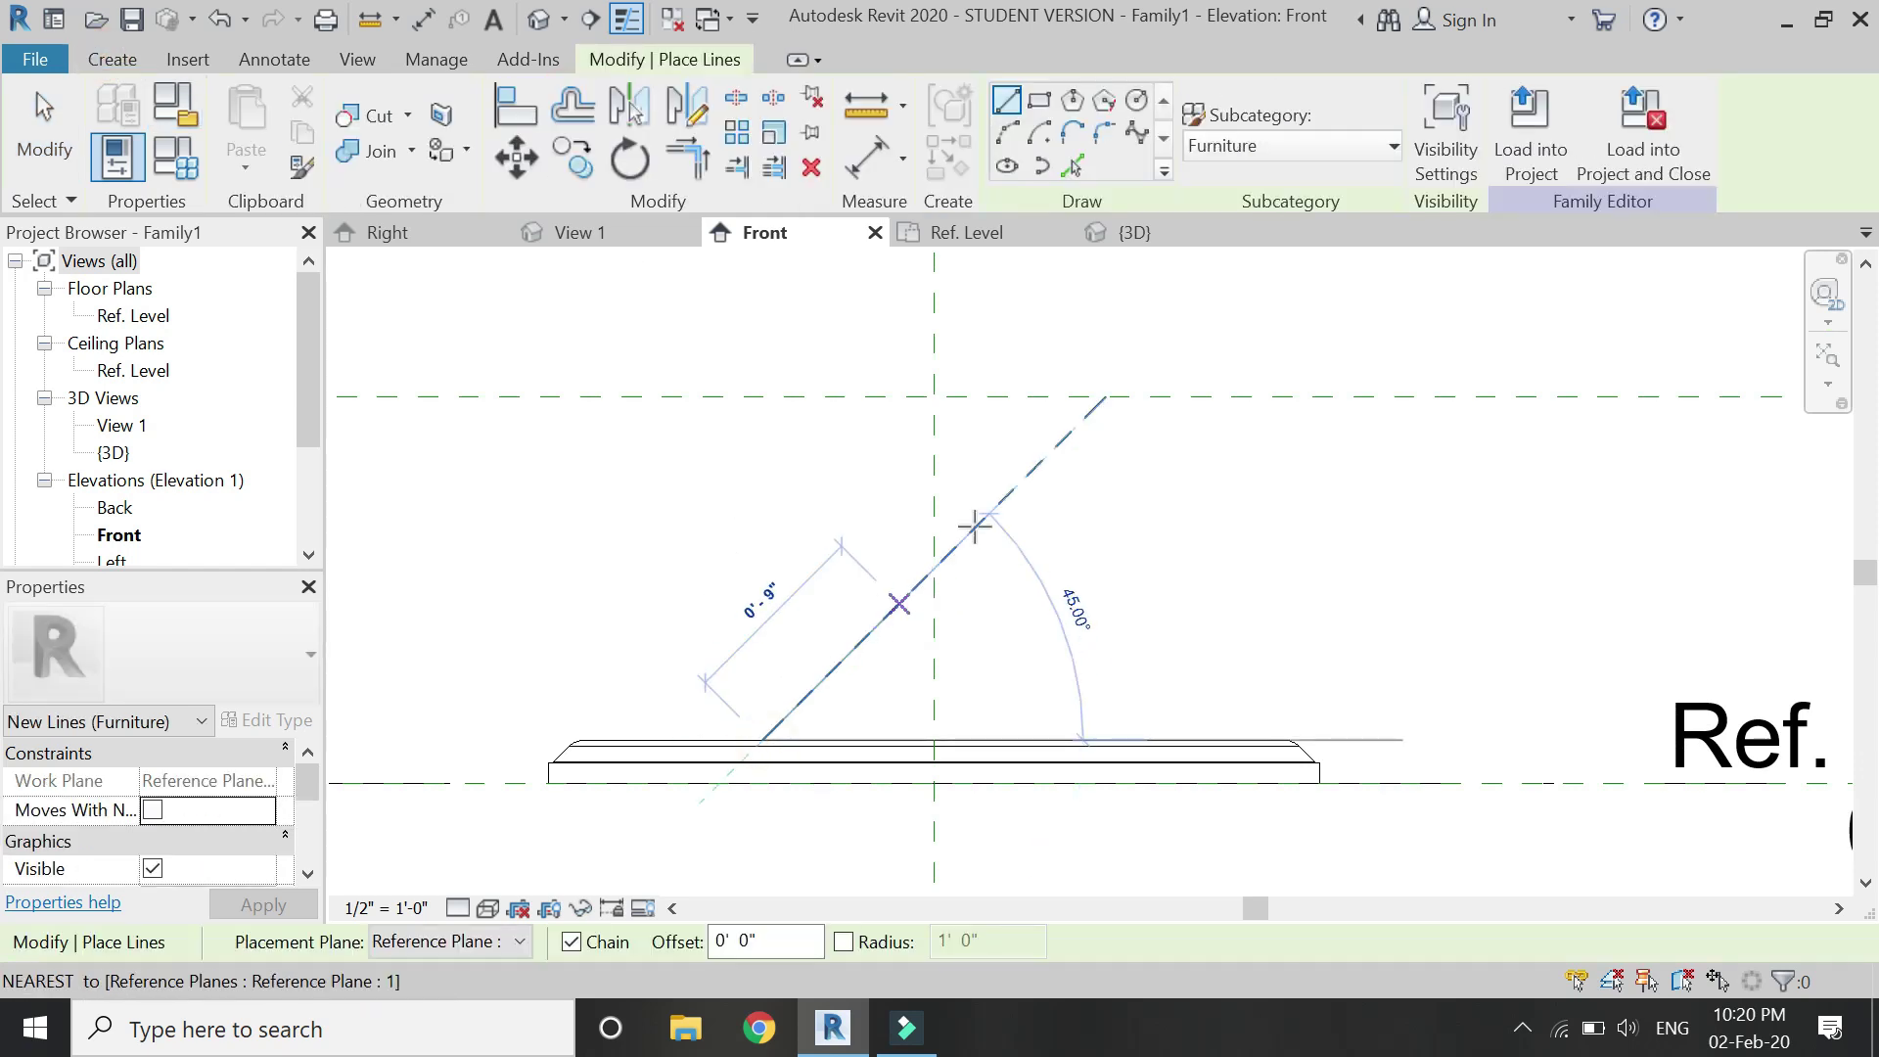
{"action": "left_click", "coordinate": [1102, 398]}
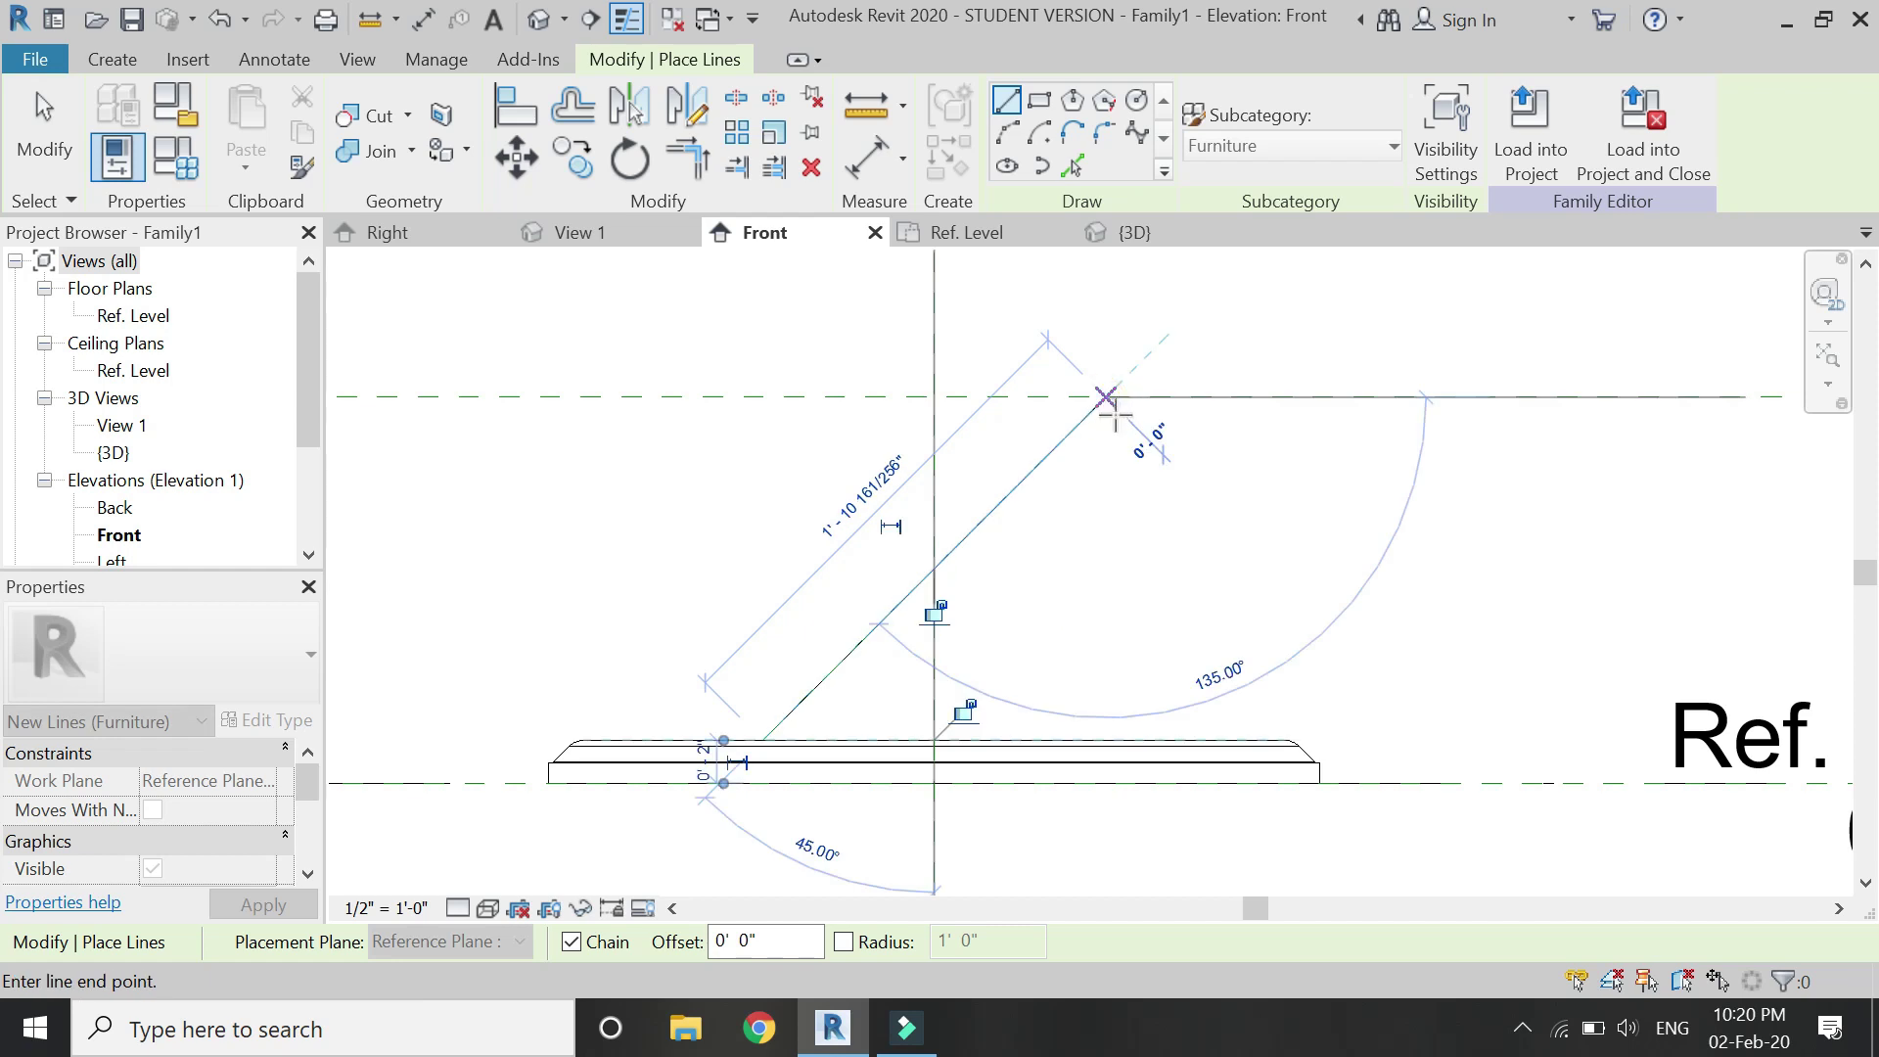
{"action": "left_click", "coordinate": [1122, 415]}
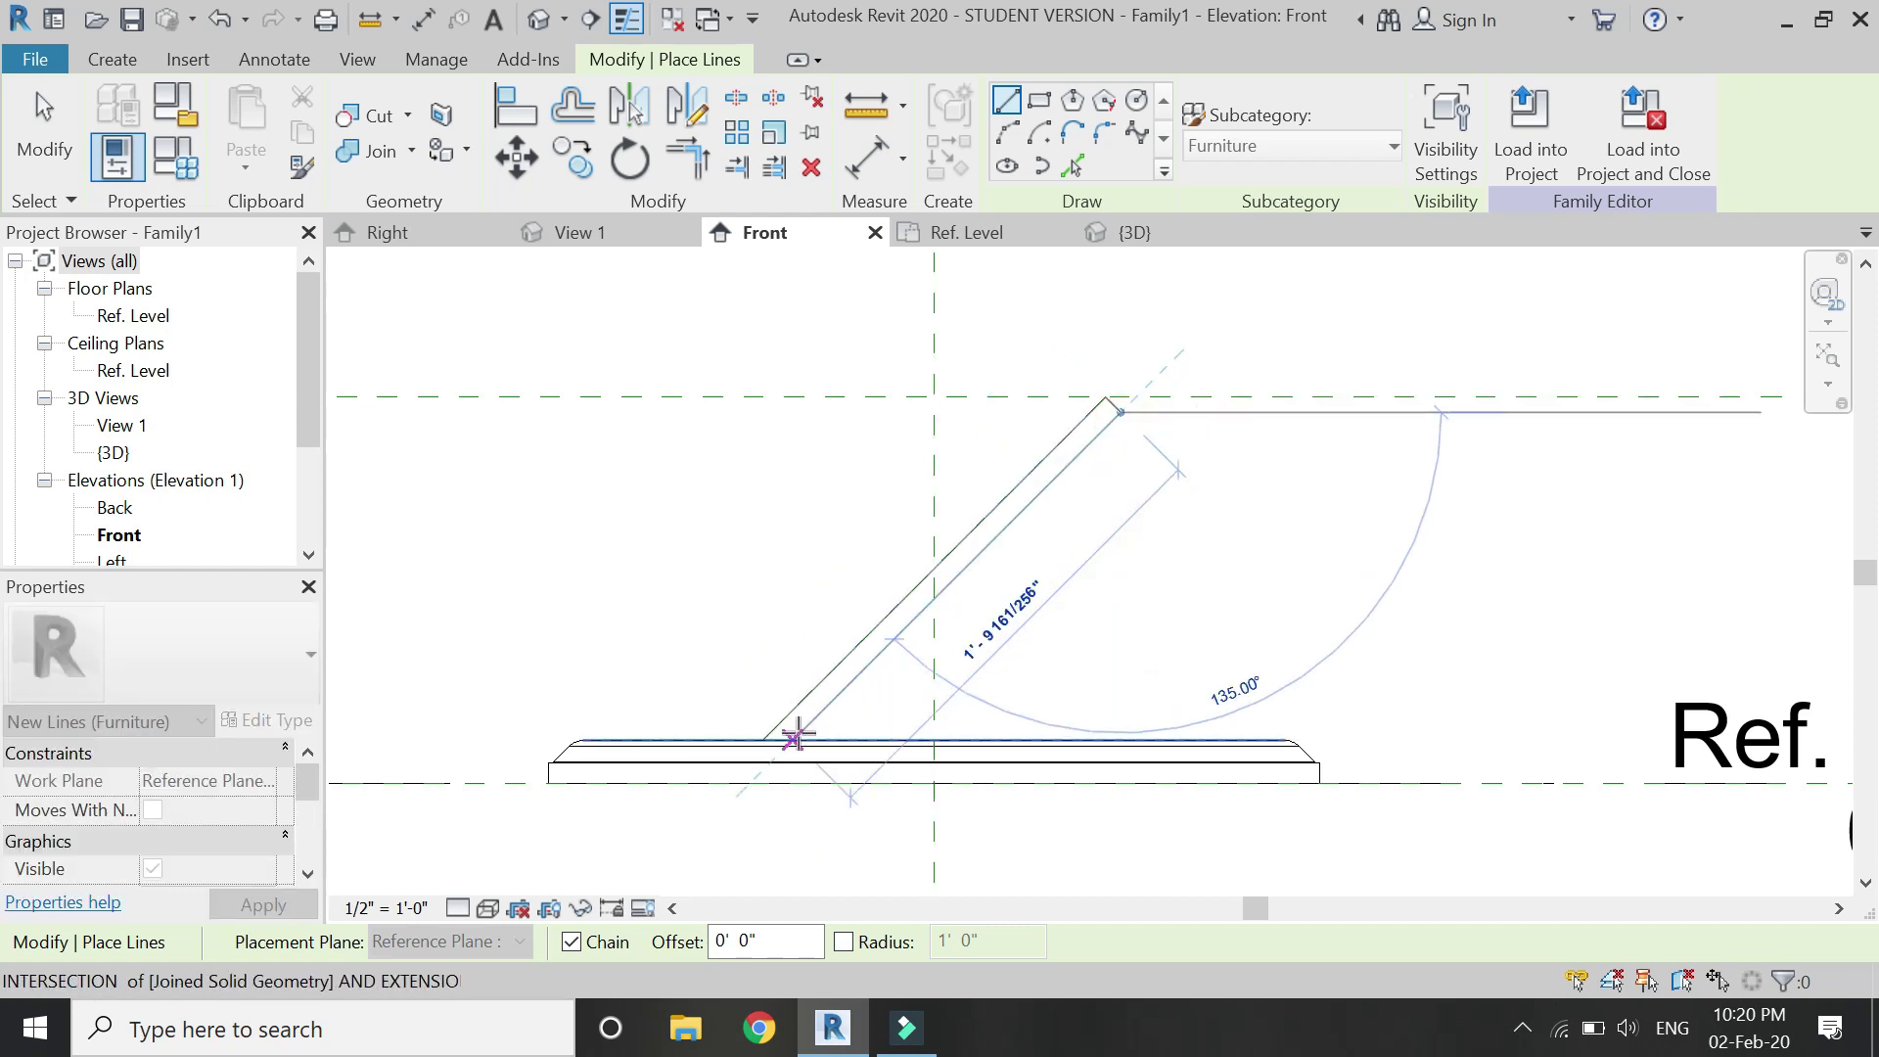
{"action": "scroll", "coordinate": [783, 743], "scroll_direction": "up", "scroll_amount": 2}
{"action": "left_click", "coordinate": [772, 711]}
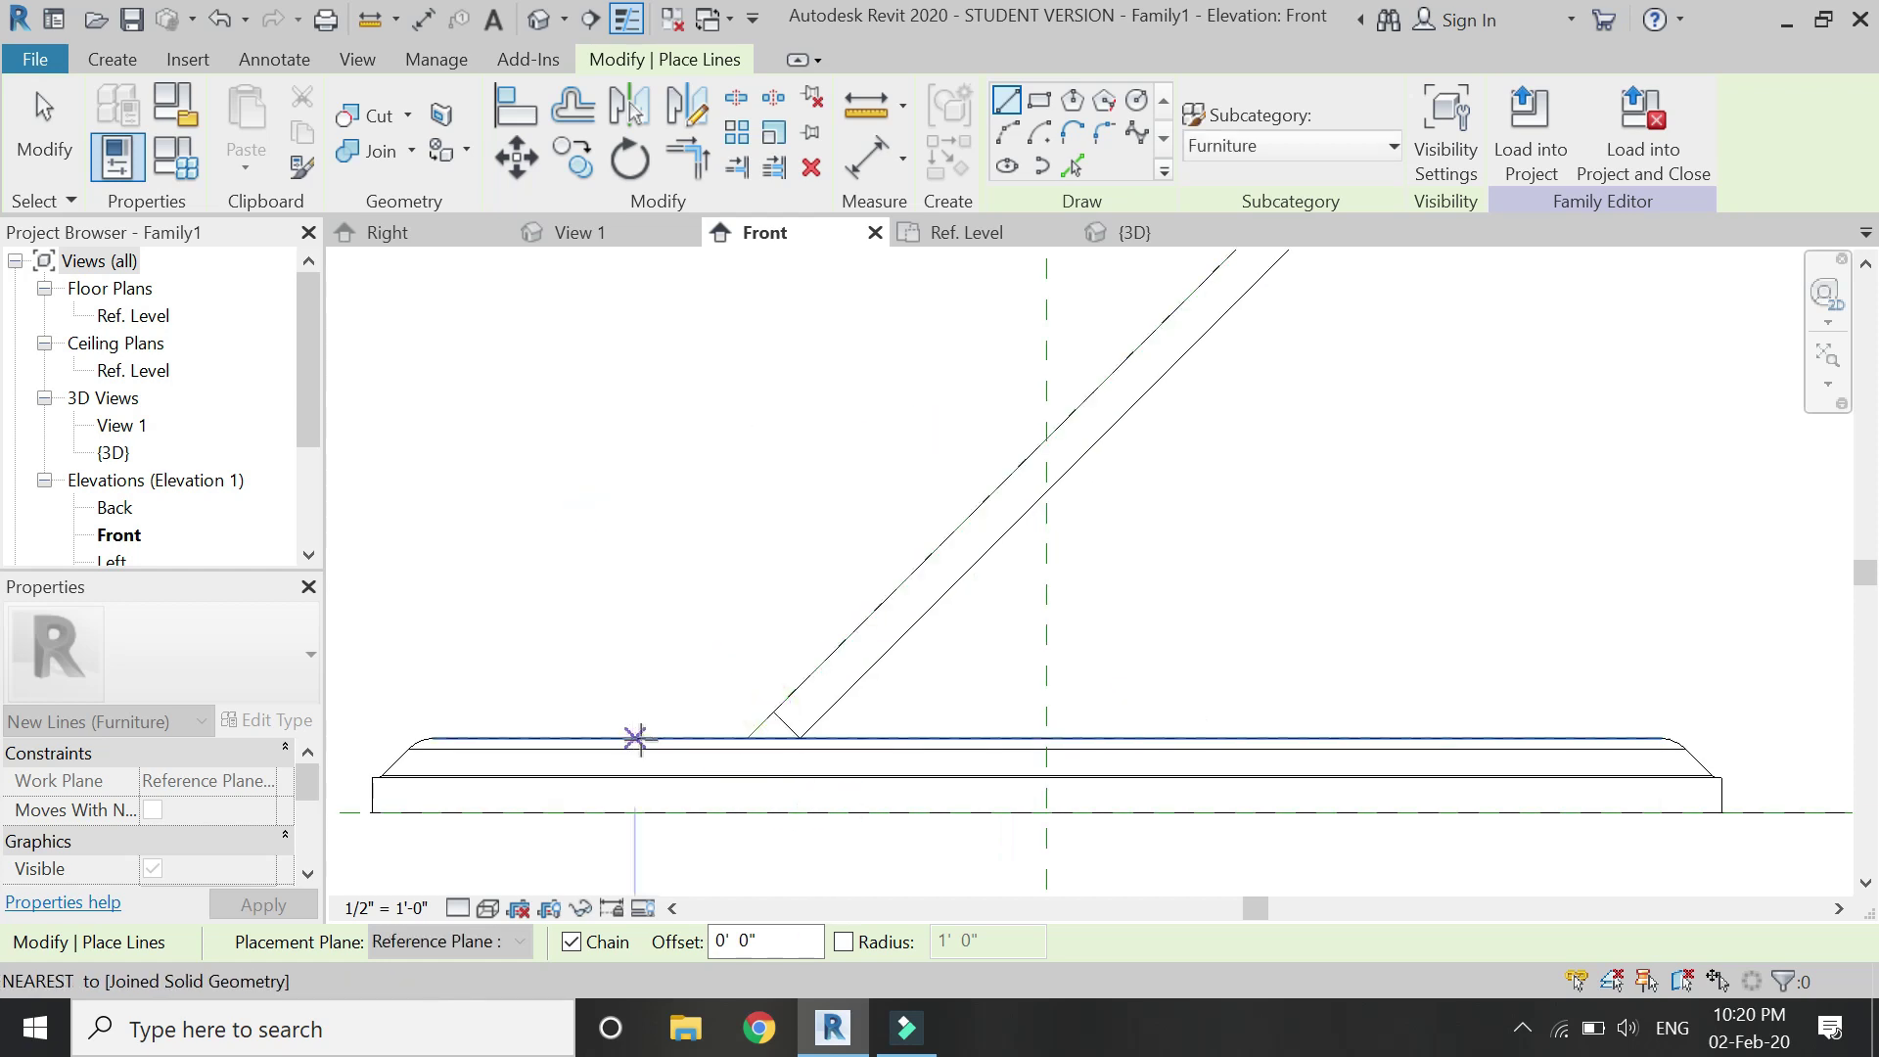
{"action": "key", "text": "Escape"}
{"action": "key", "text": "Escape"}
- Trim the diagonal and closing lines into a clean corner, then show the Ref. Level plan
{"action": "left_click", "coordinate": [692, 163]}
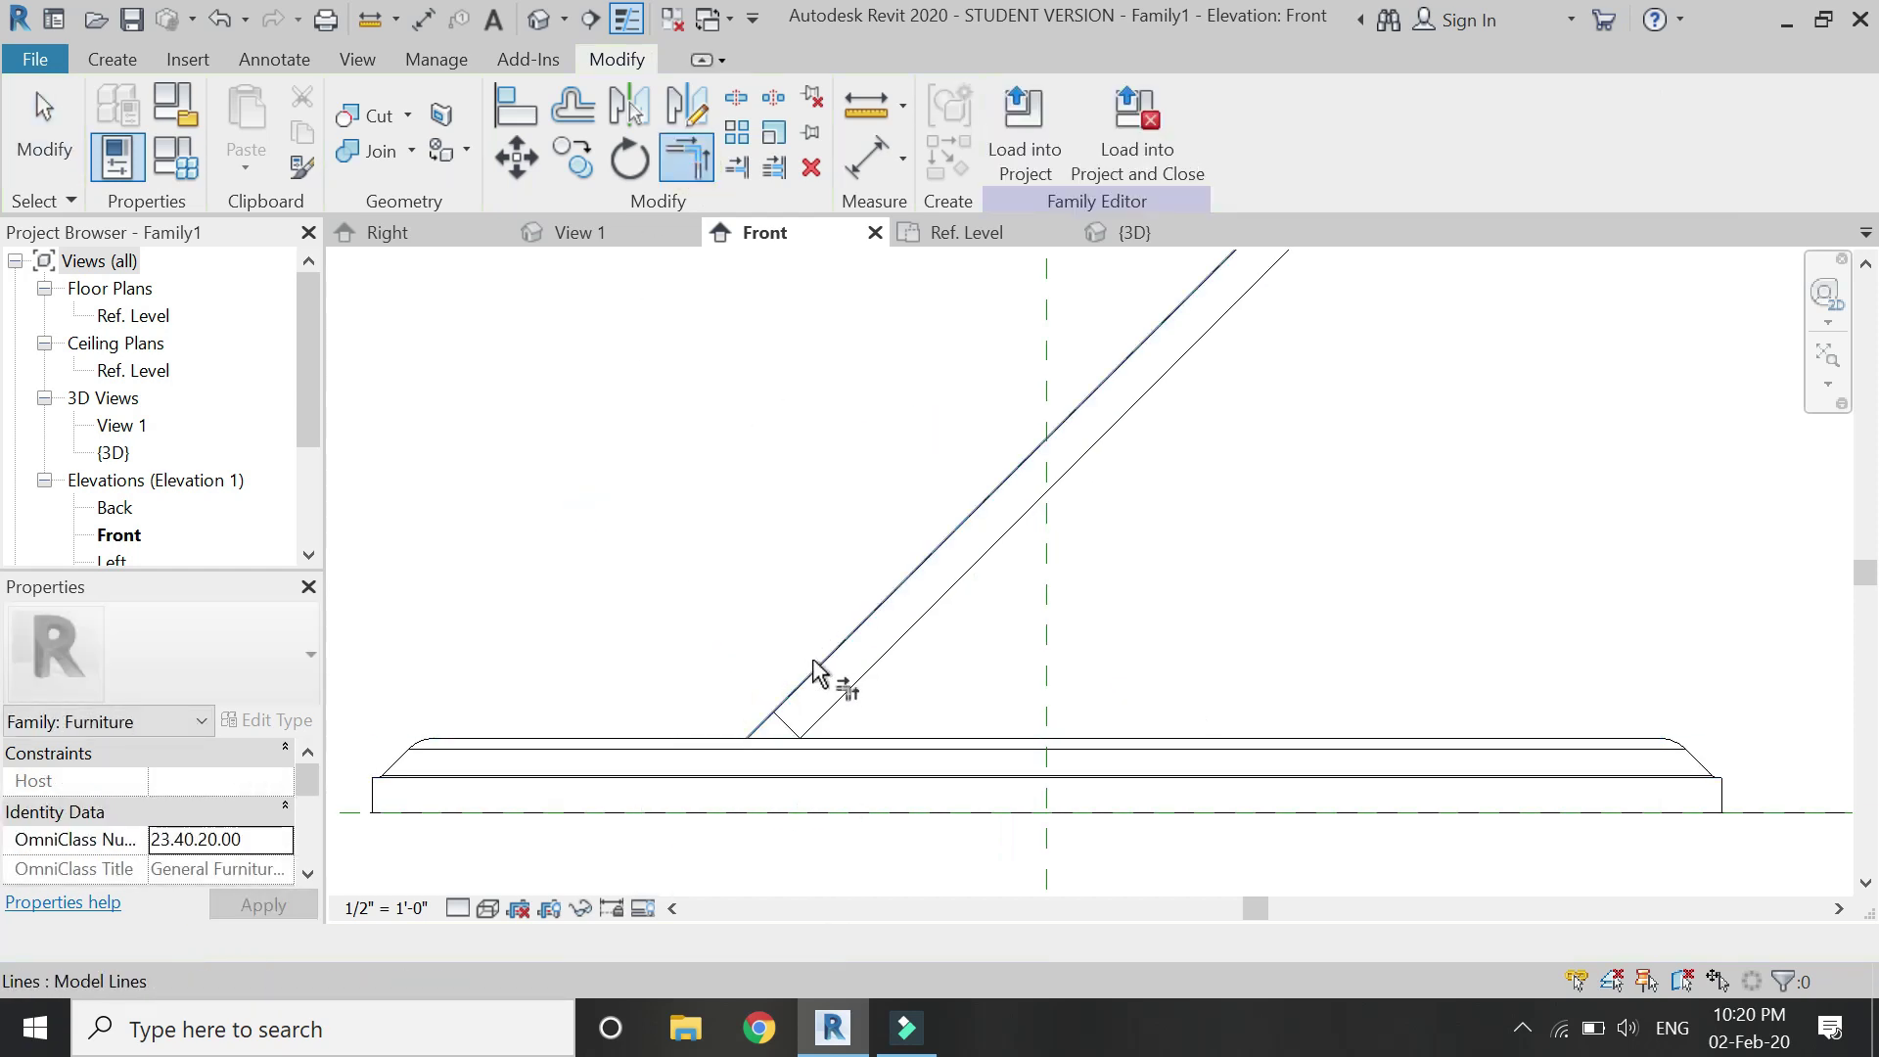
{"action": "left_click", "coordinate": [809, 662]}
{"action": "left_click", "coordinate": [789, 722]}
{"action": "scroll", "coordinate": [759, 754], "scroll_direction": "down", "scroll_amount": 2}
{"action": "key", "text": "Escape"}
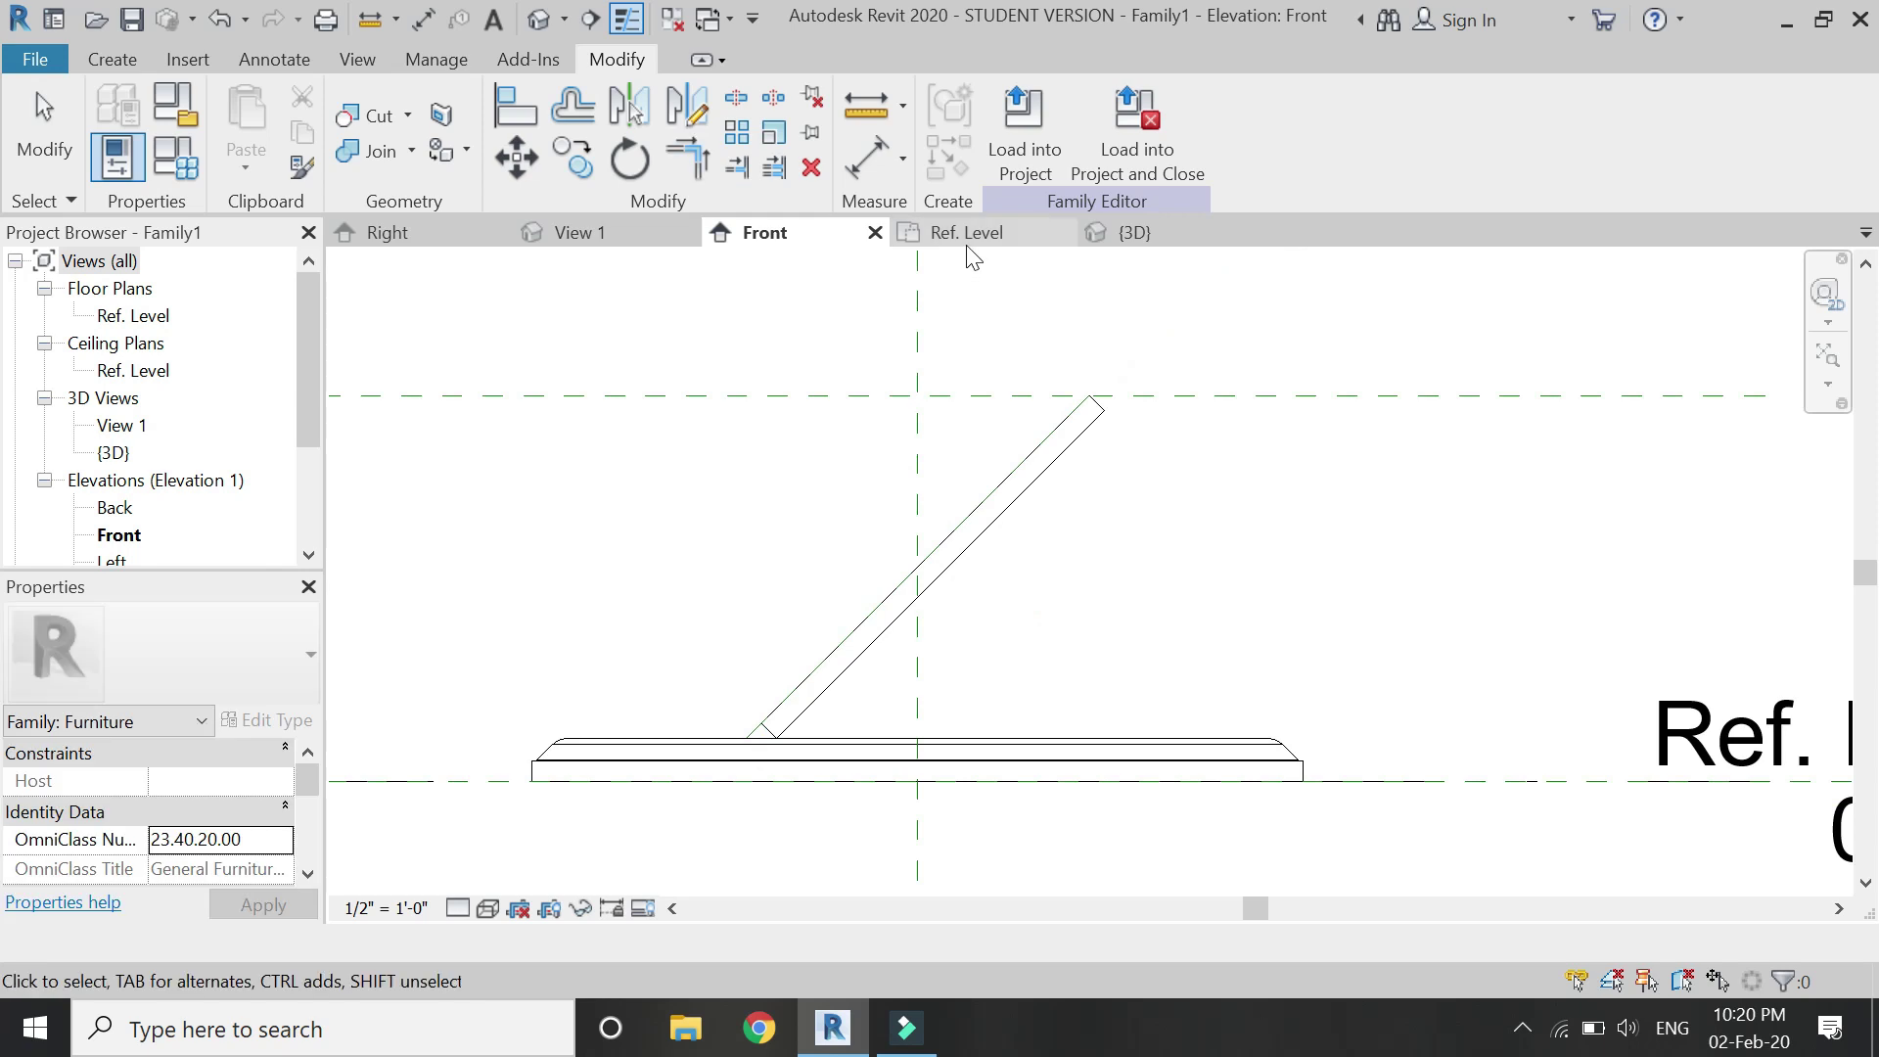
{"action": "left_click", "coordinate": [966, 232]}
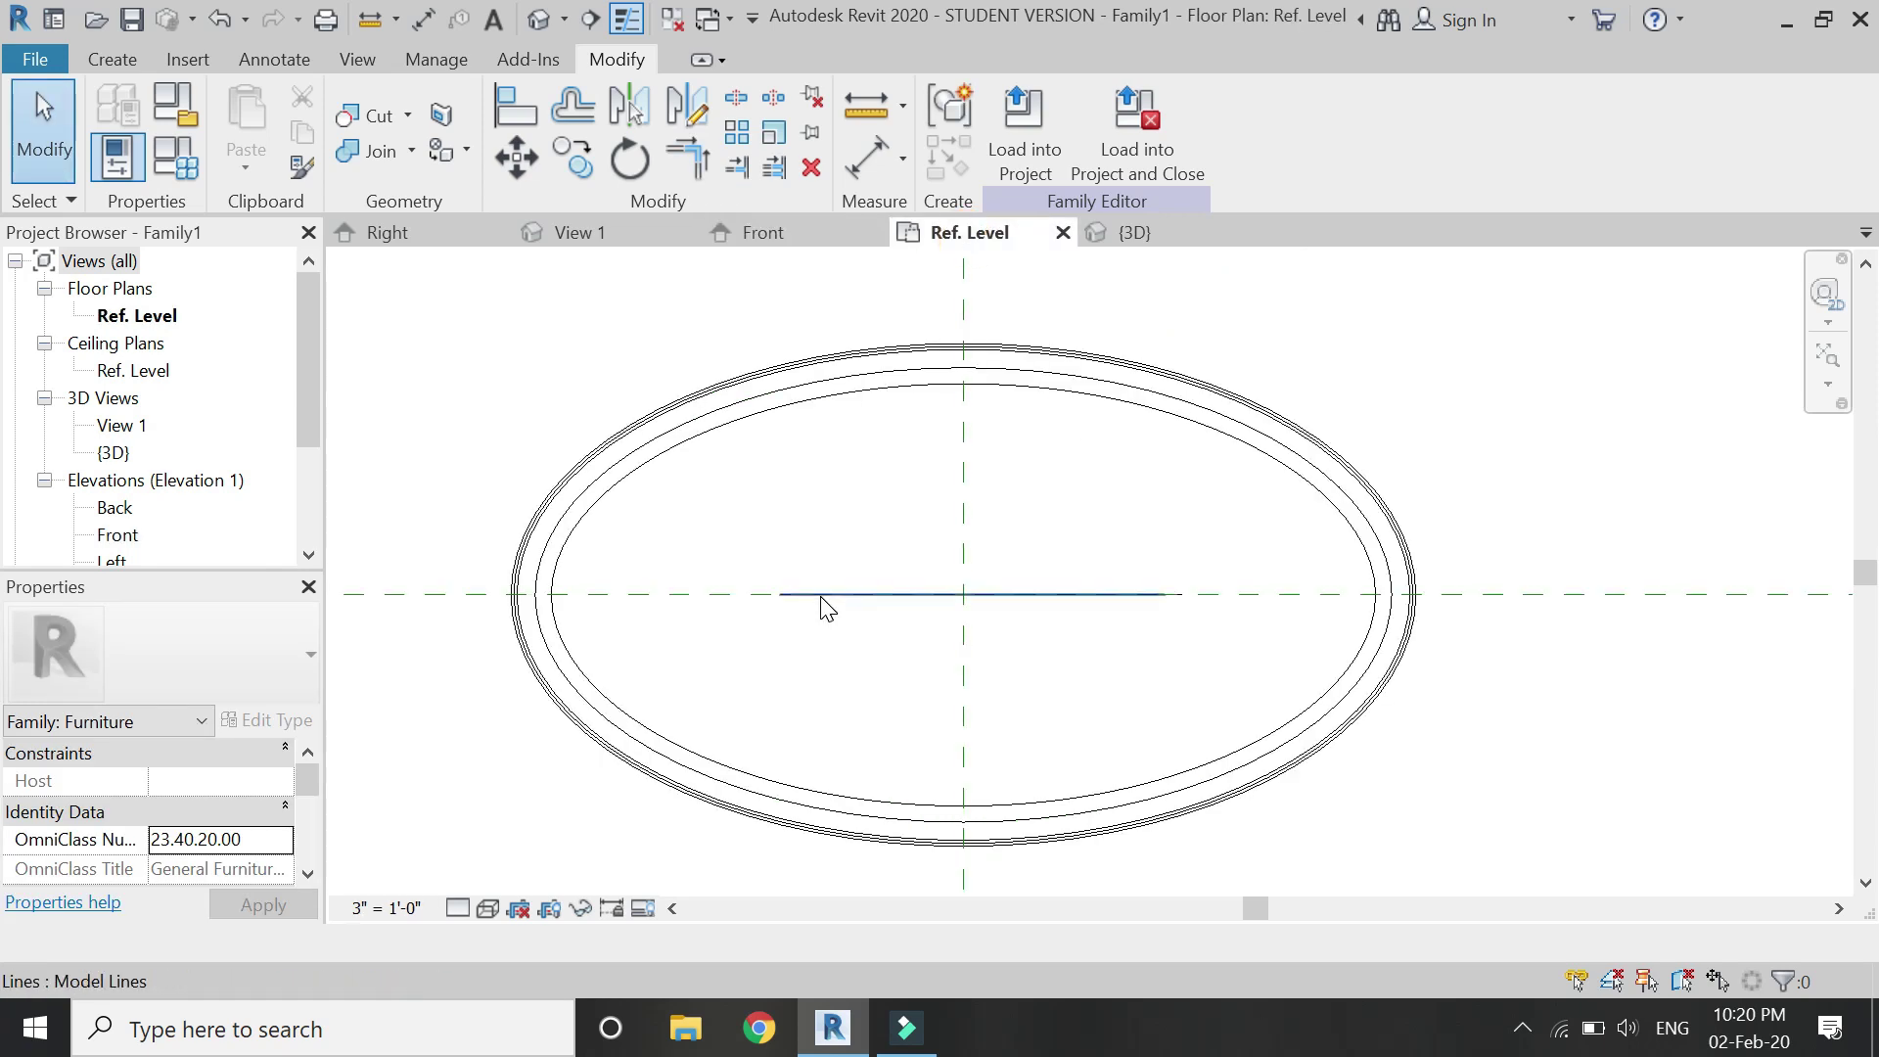
- Start a new extrusion sketched on work plane Reference Plane : 1
{"action": "left_click", "coordinate": [113, 59]}
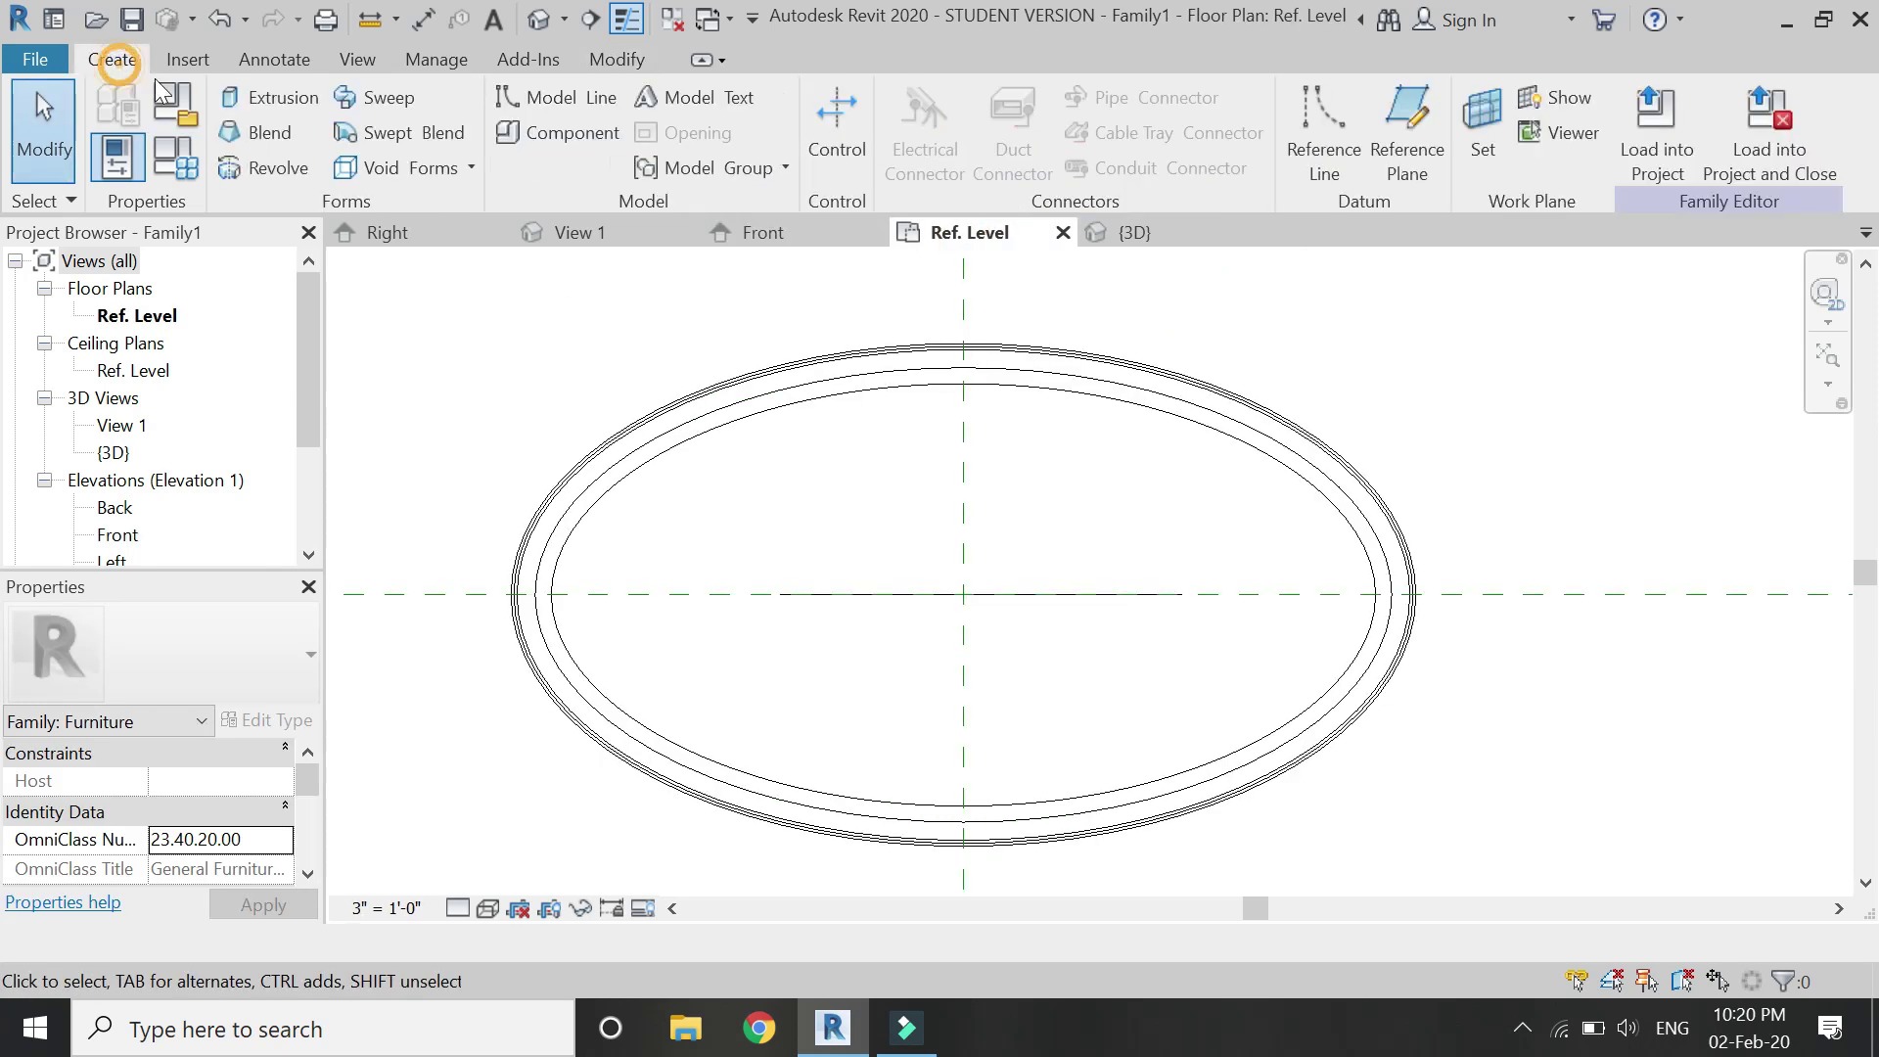
{"action": "left_click", "coordinate": [279, 85]}
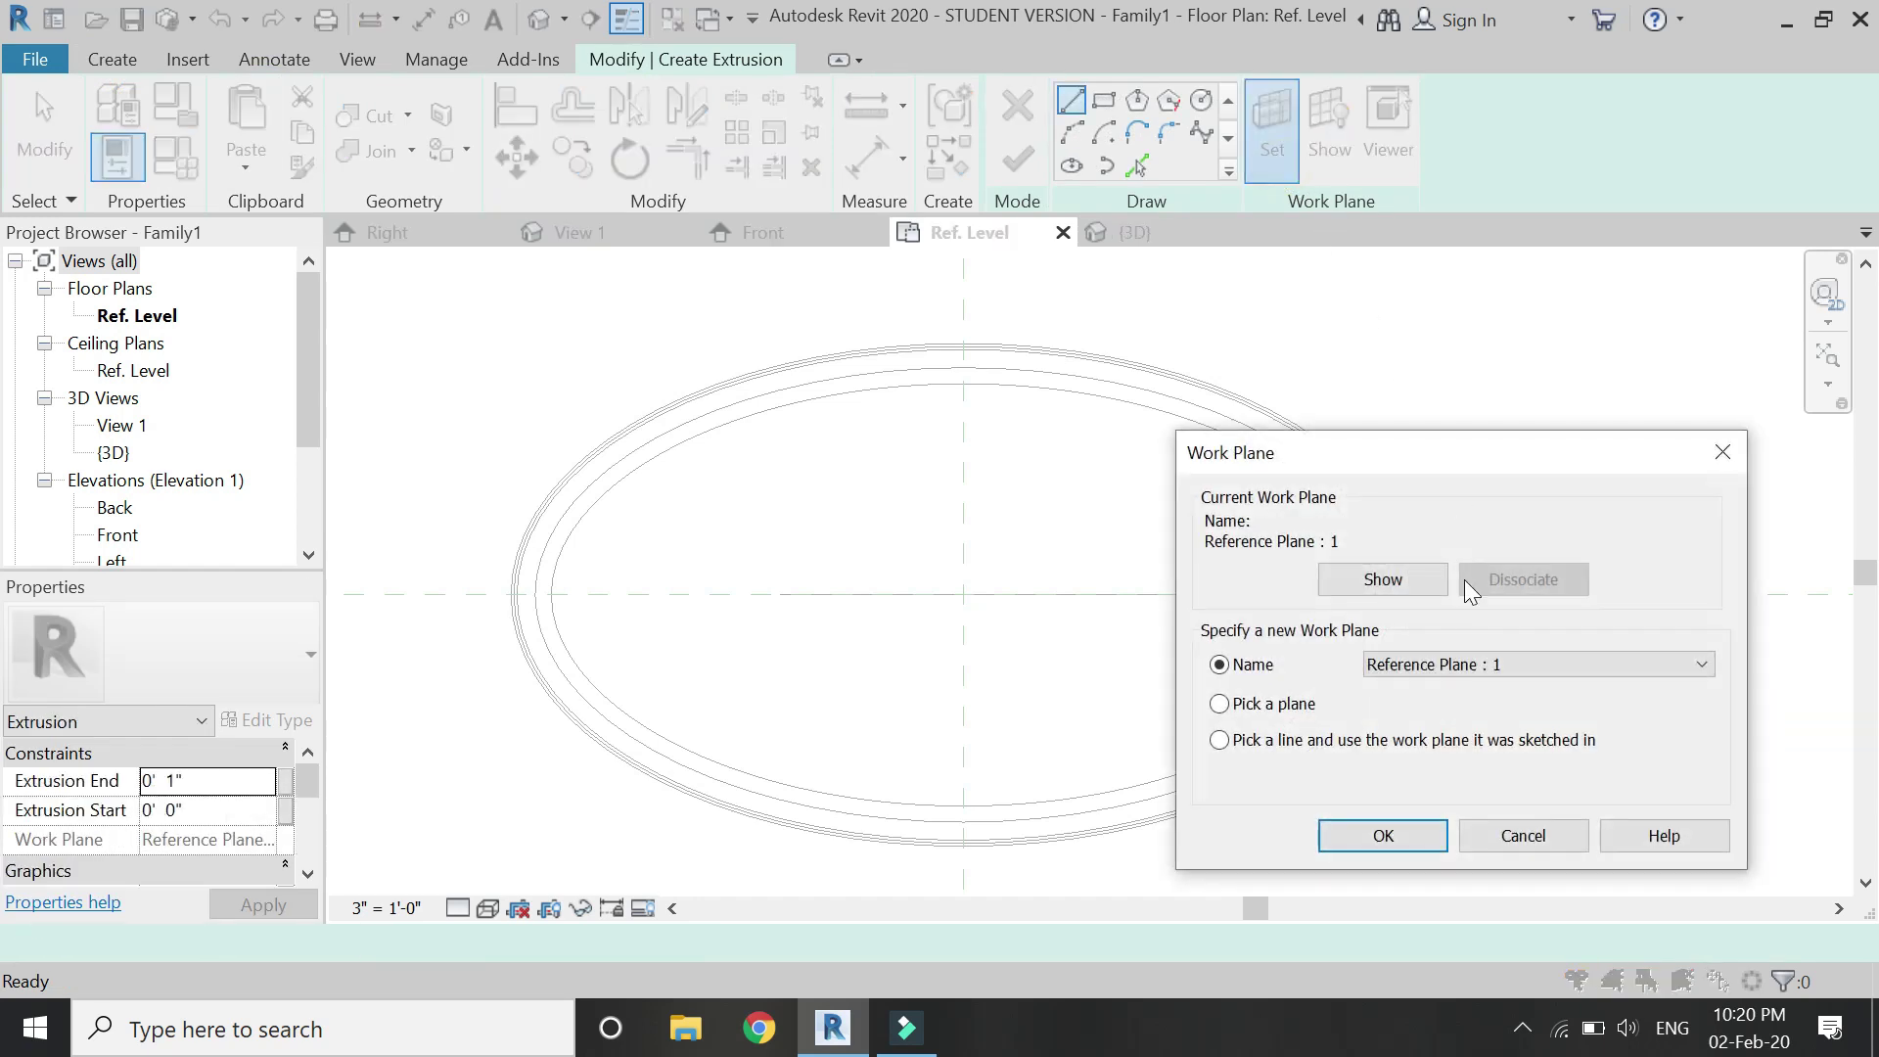
{"action": "left_click", "coordinate": [1468, 665]}
{"action": "left_click", "coordinate": [1466, 727]}
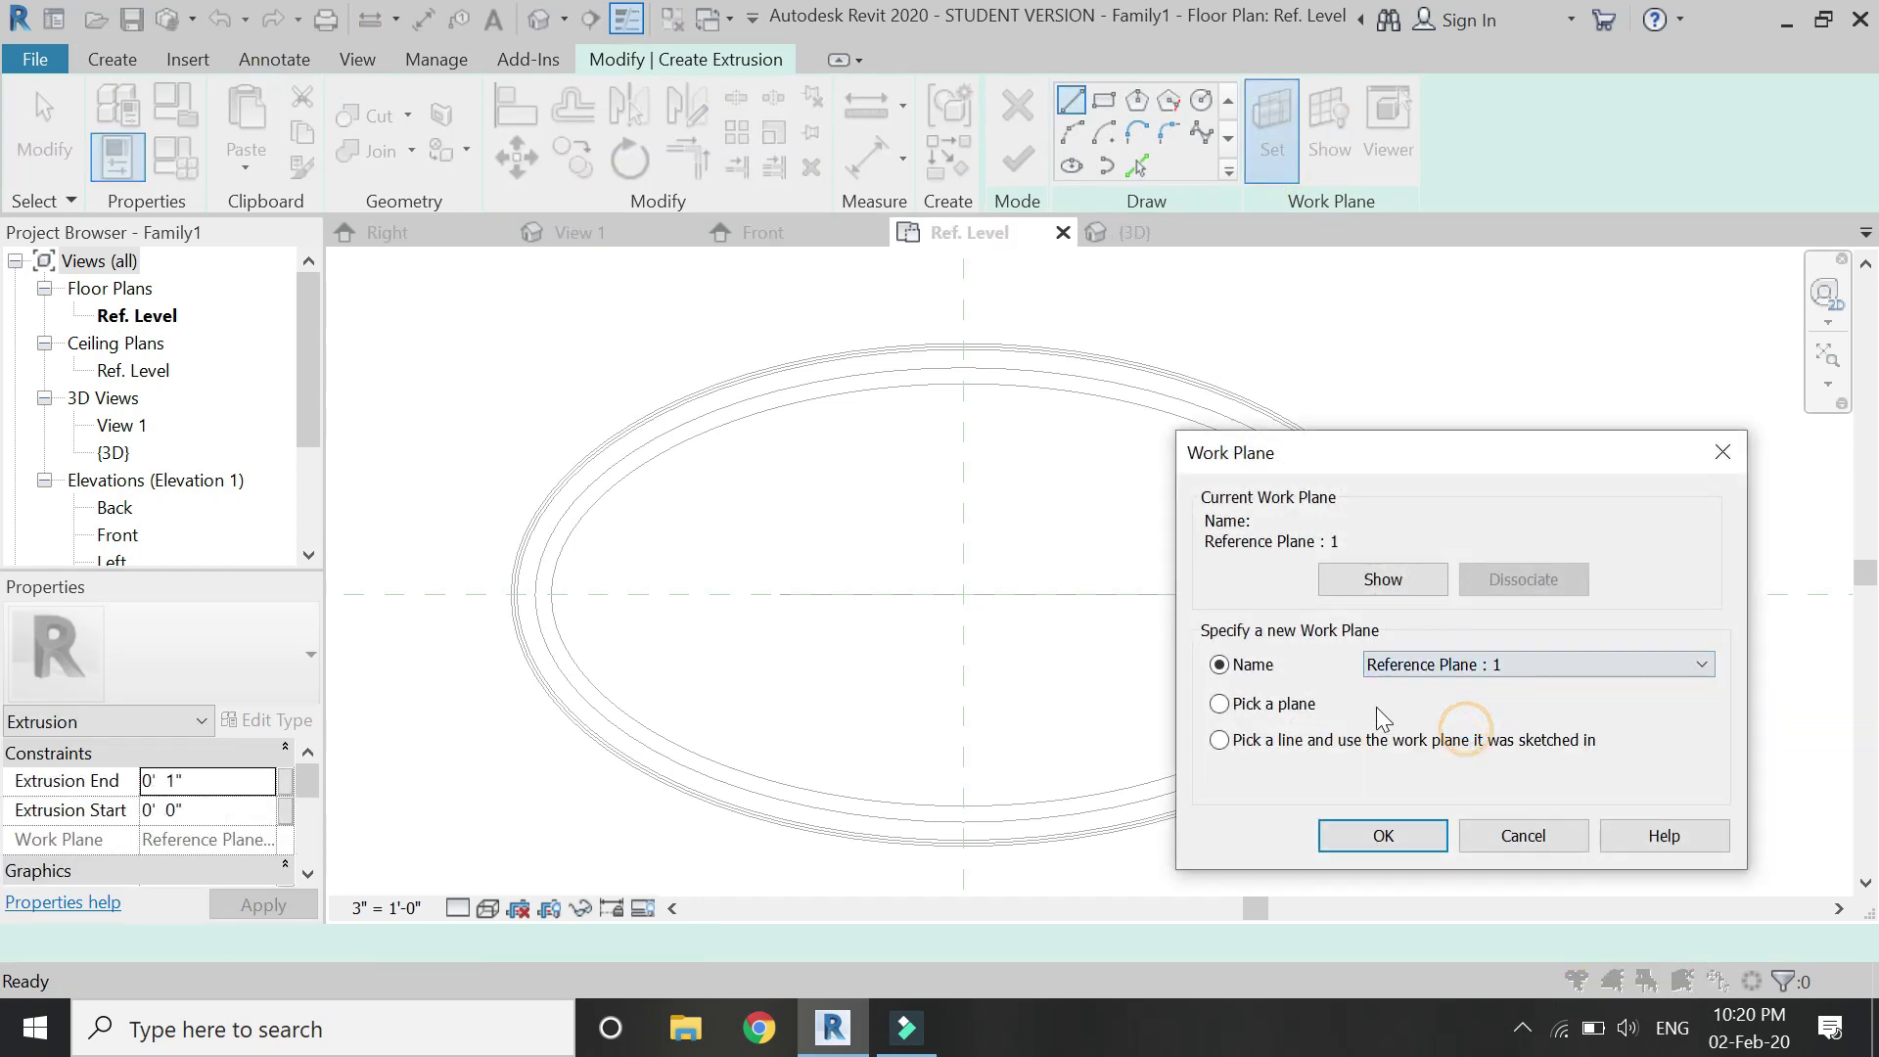
{"action": "left_click", "coordinate": [1383, 835]}
- Draw an ellipse centred at the plane intersection with a 10-inch horizontal radius, then view it in 3D
{"action": "left_click", "coordinate": [1072, 166]}
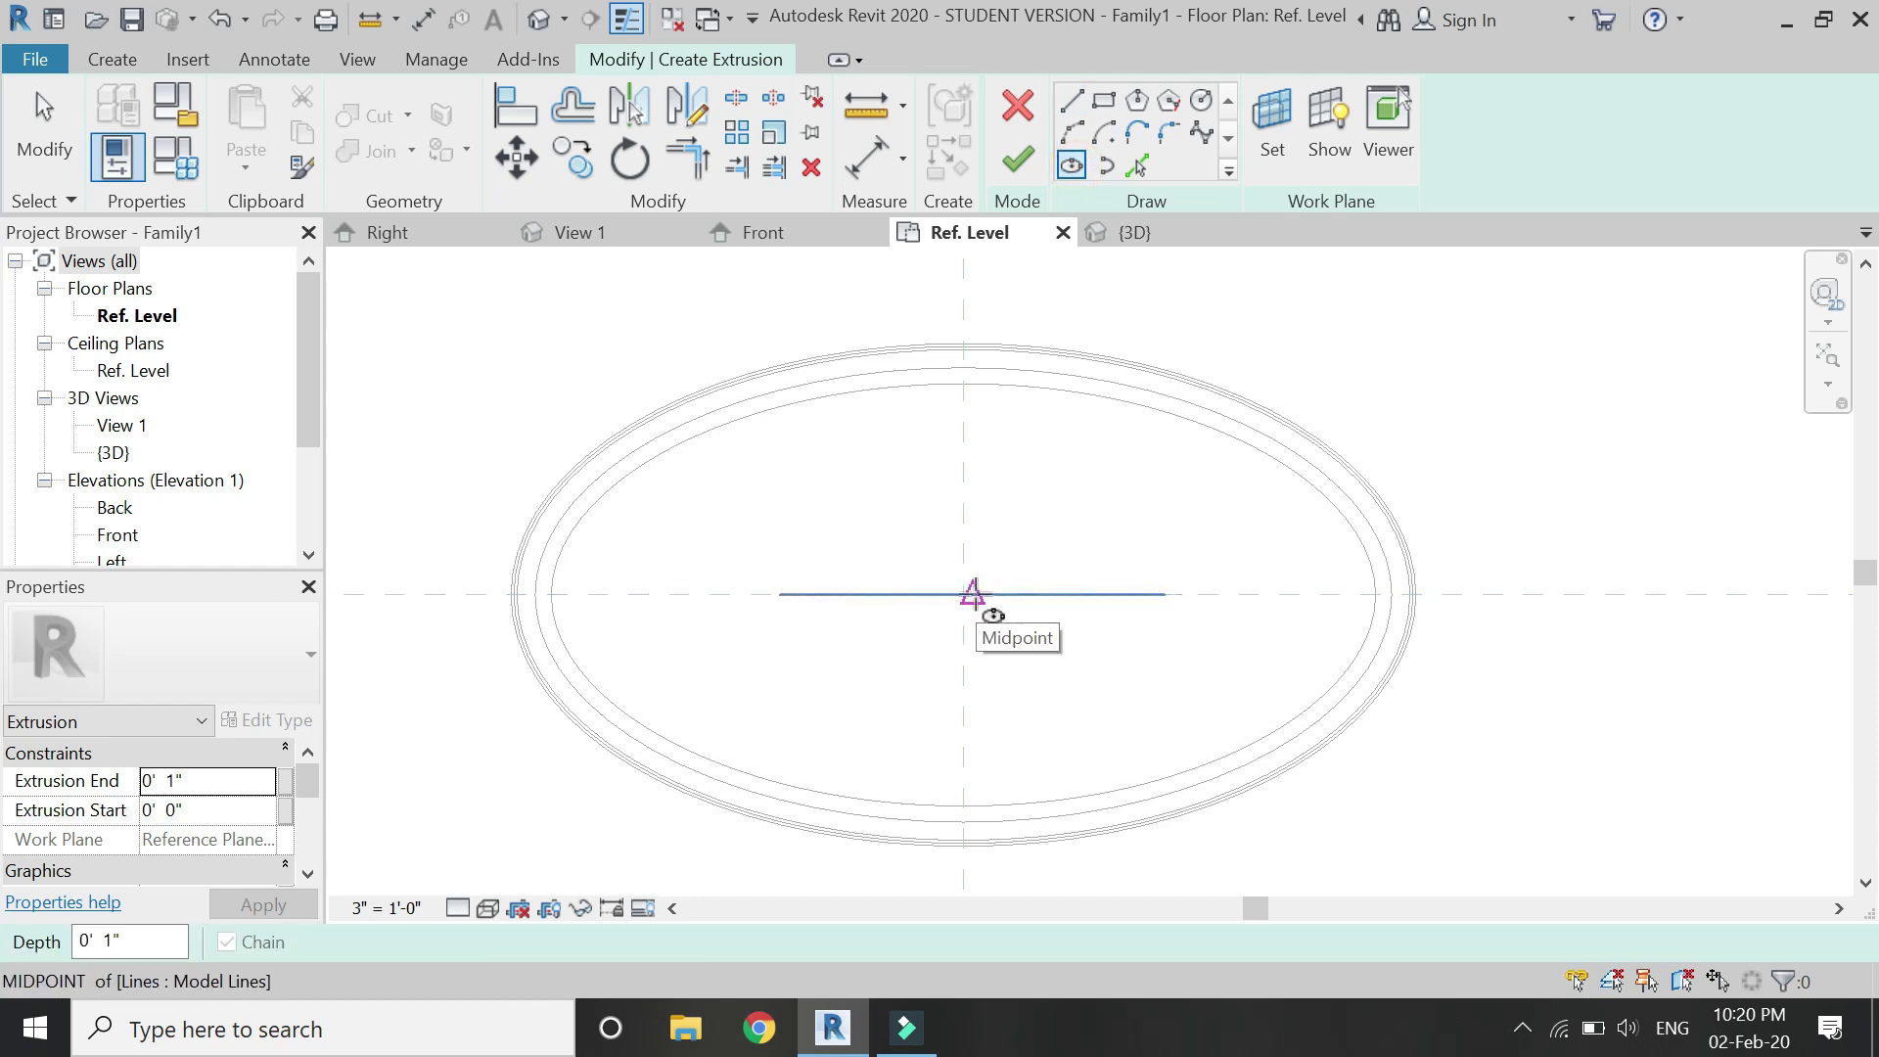
{"action": "left_click", "coordinate": [972, 594]}
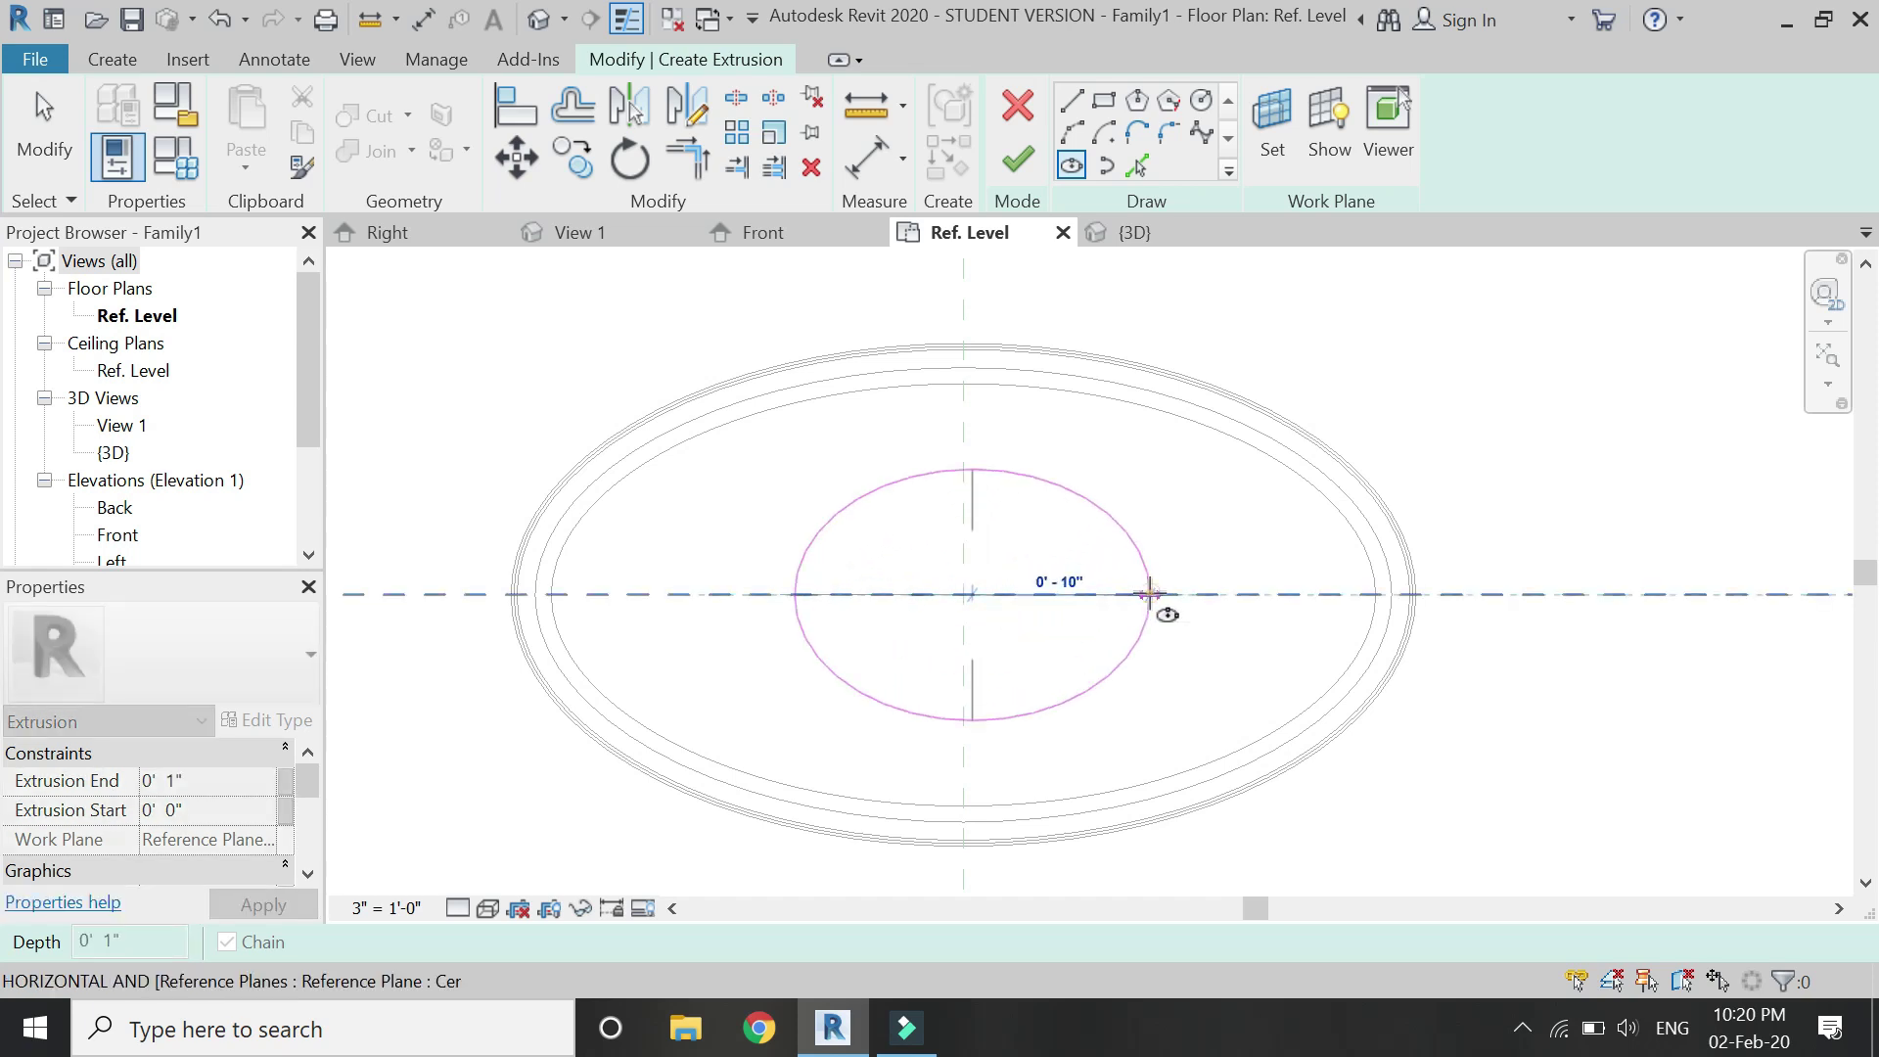
{"action": "left_click", "coordinate": [1150, 594]}
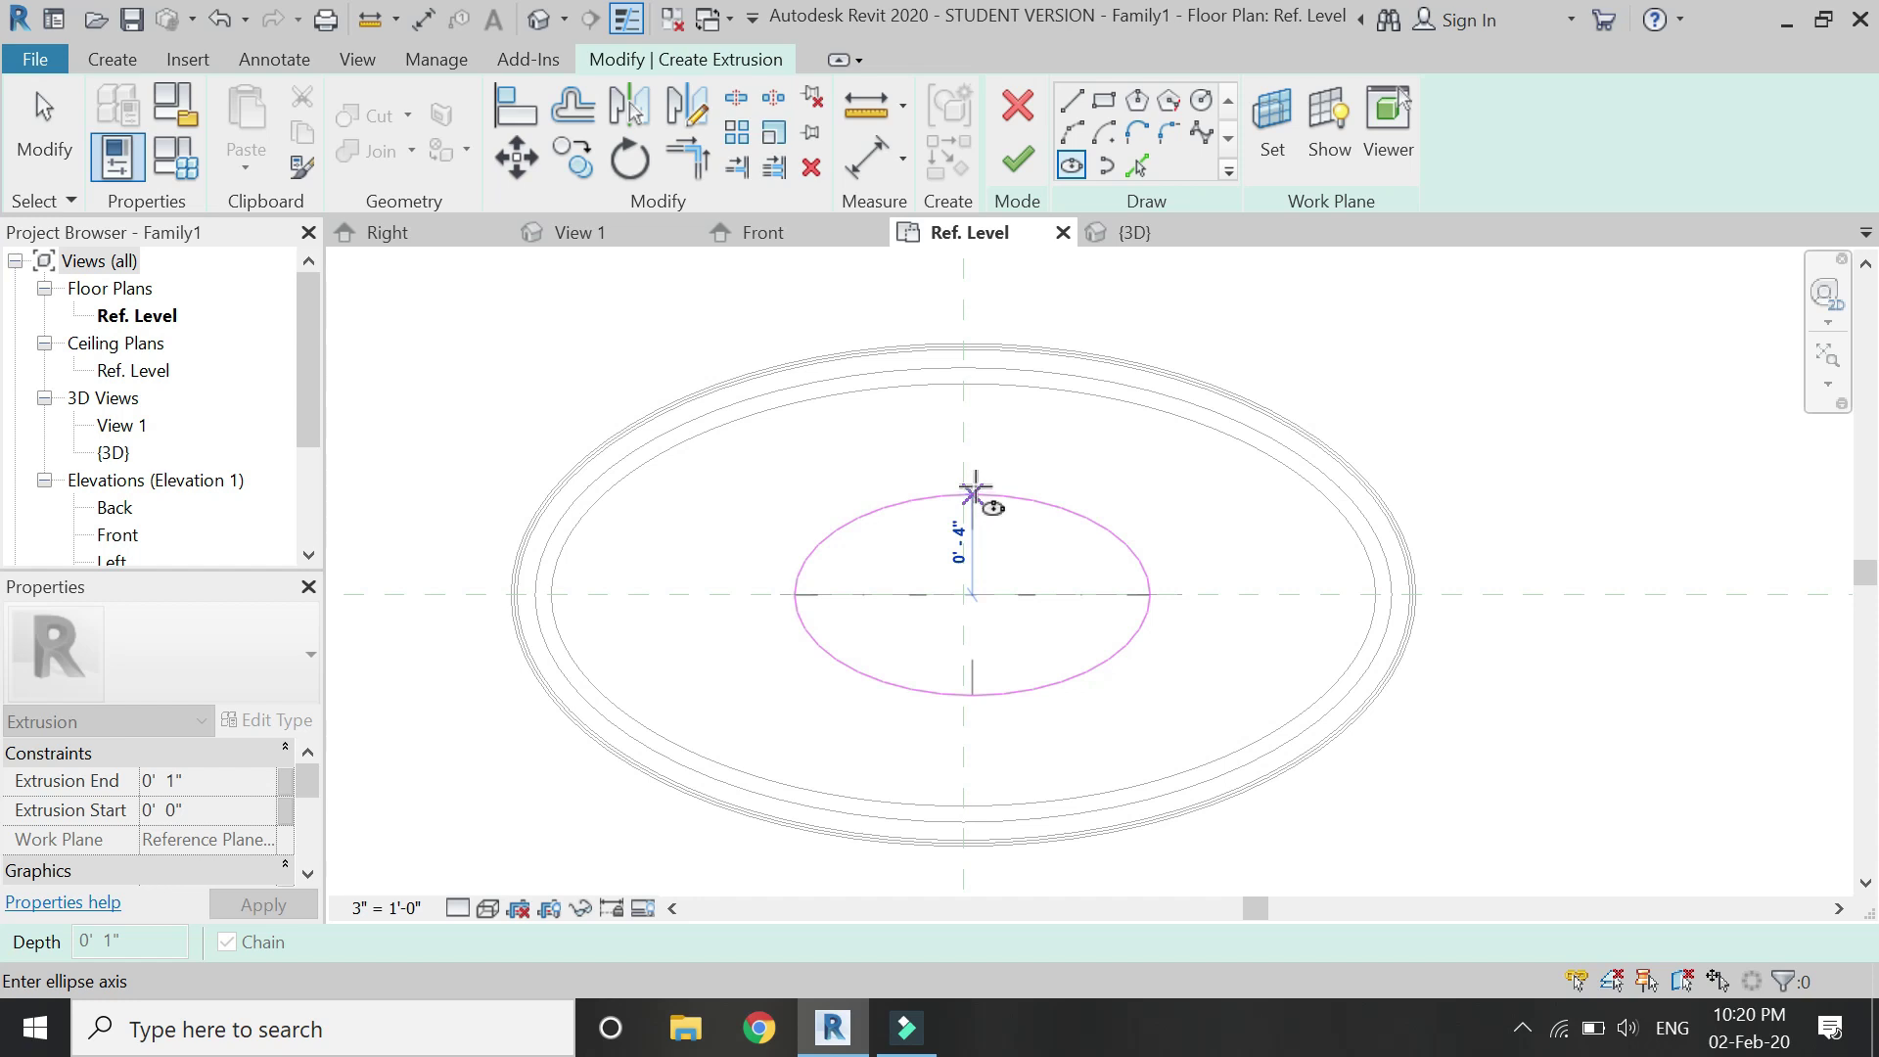
{"action": "left_click", "coordinate": [971, 475]}
{"action": "key", "text": "Escape"}
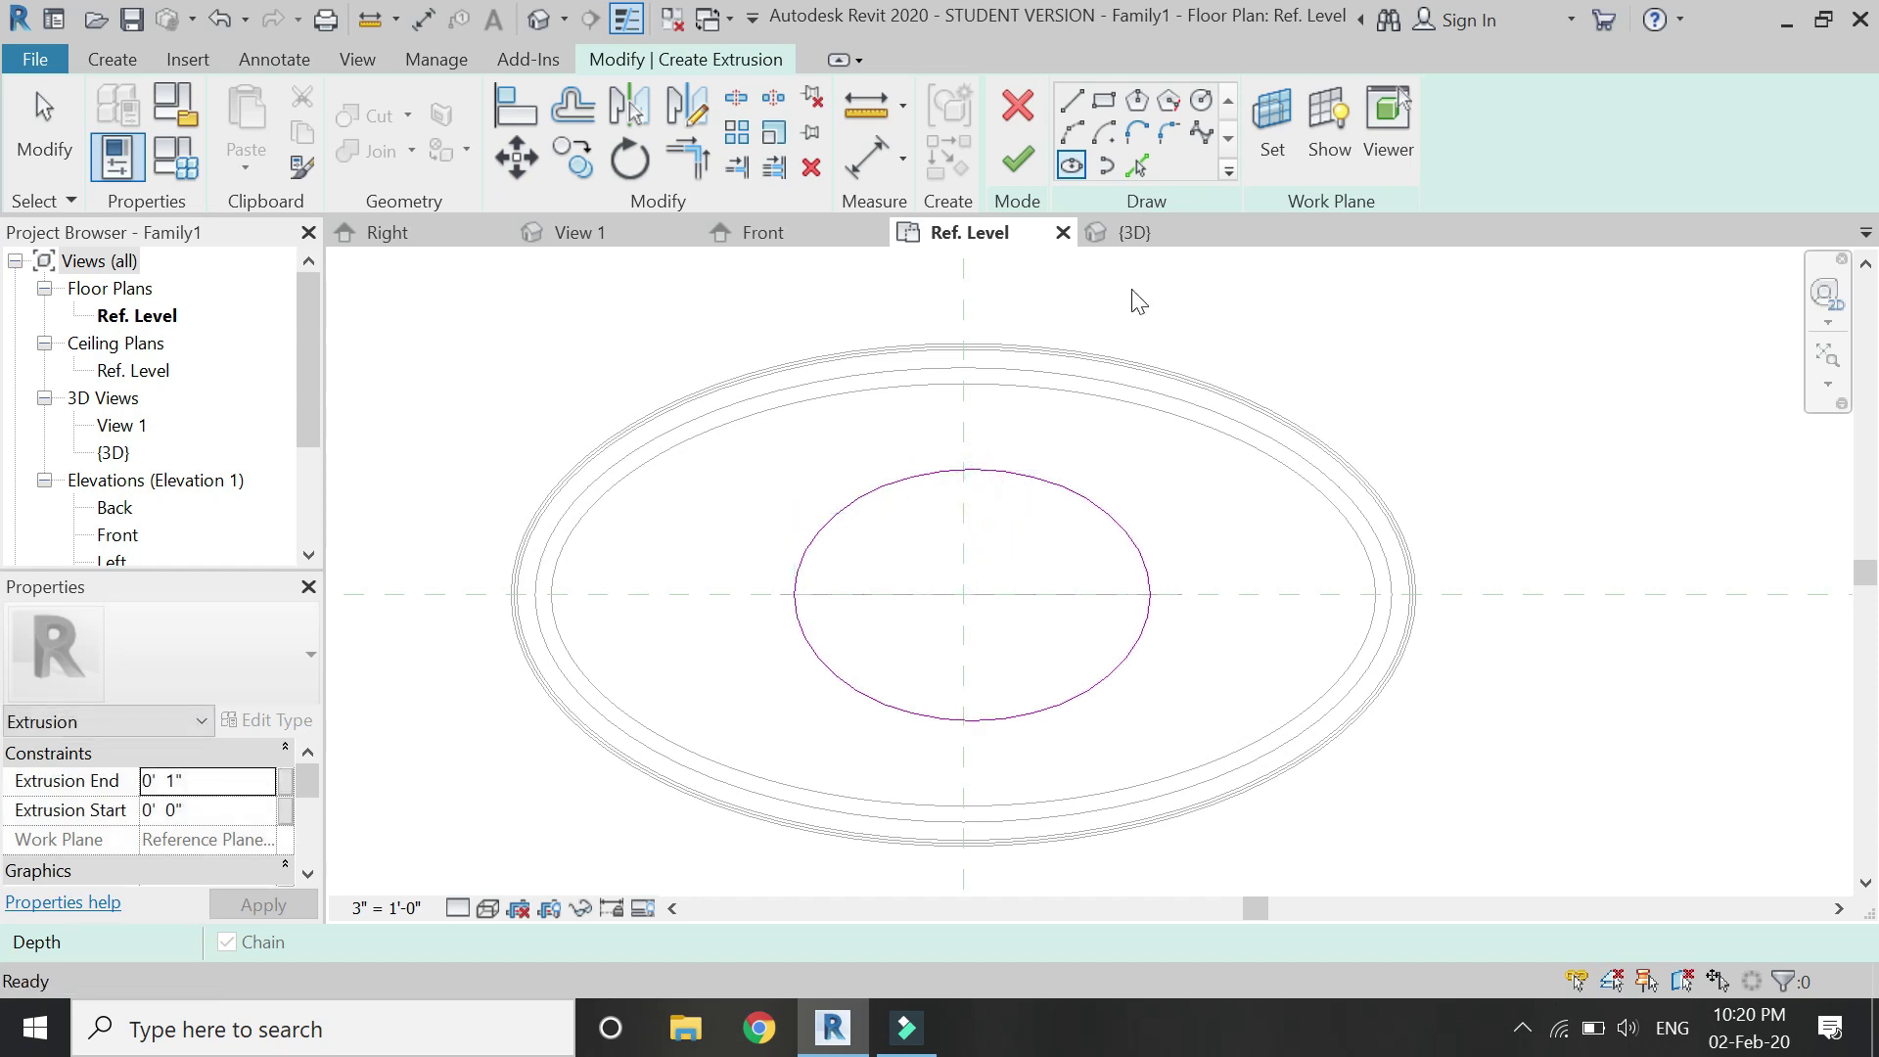
{"action": "left_click", "coordinate": [1135, 233]}
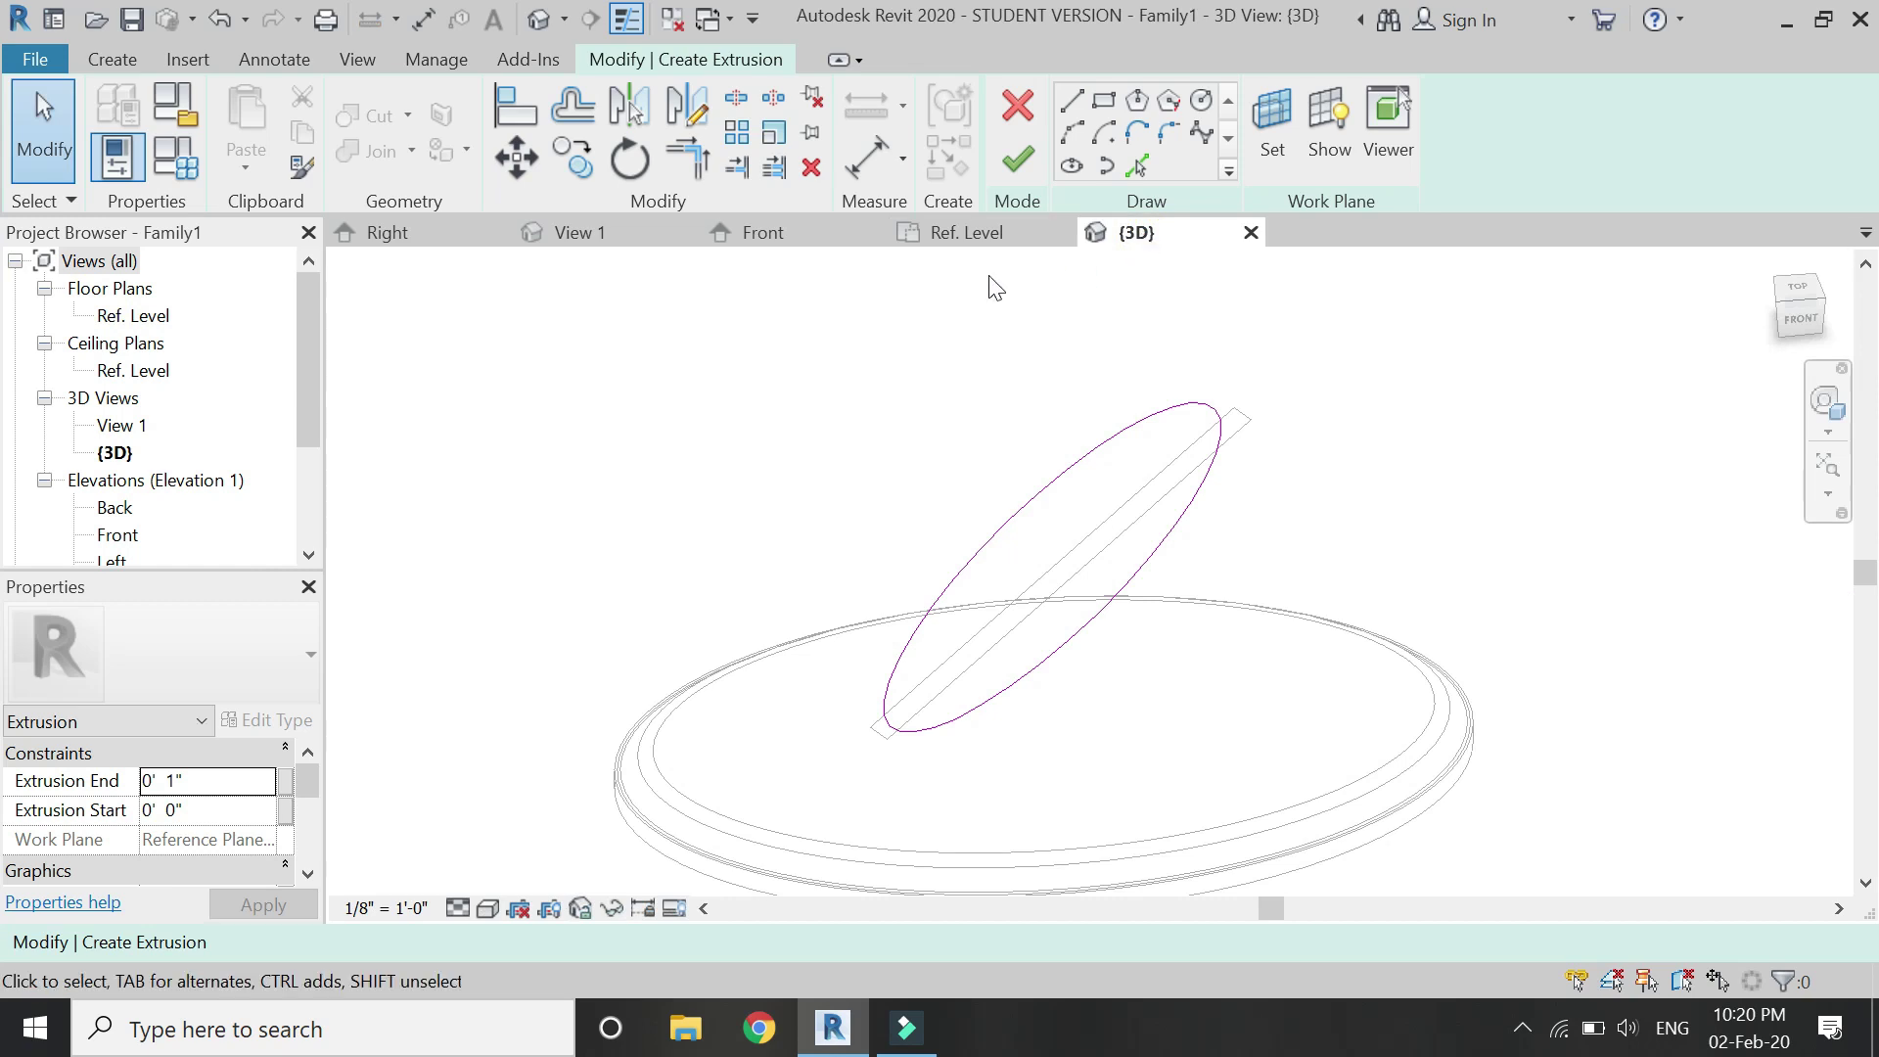
- In the Front elevation, set the sloped sketch line's distance dimension to 10 3/4"
{"action": "left_click", "coordinate": [768, 239]}
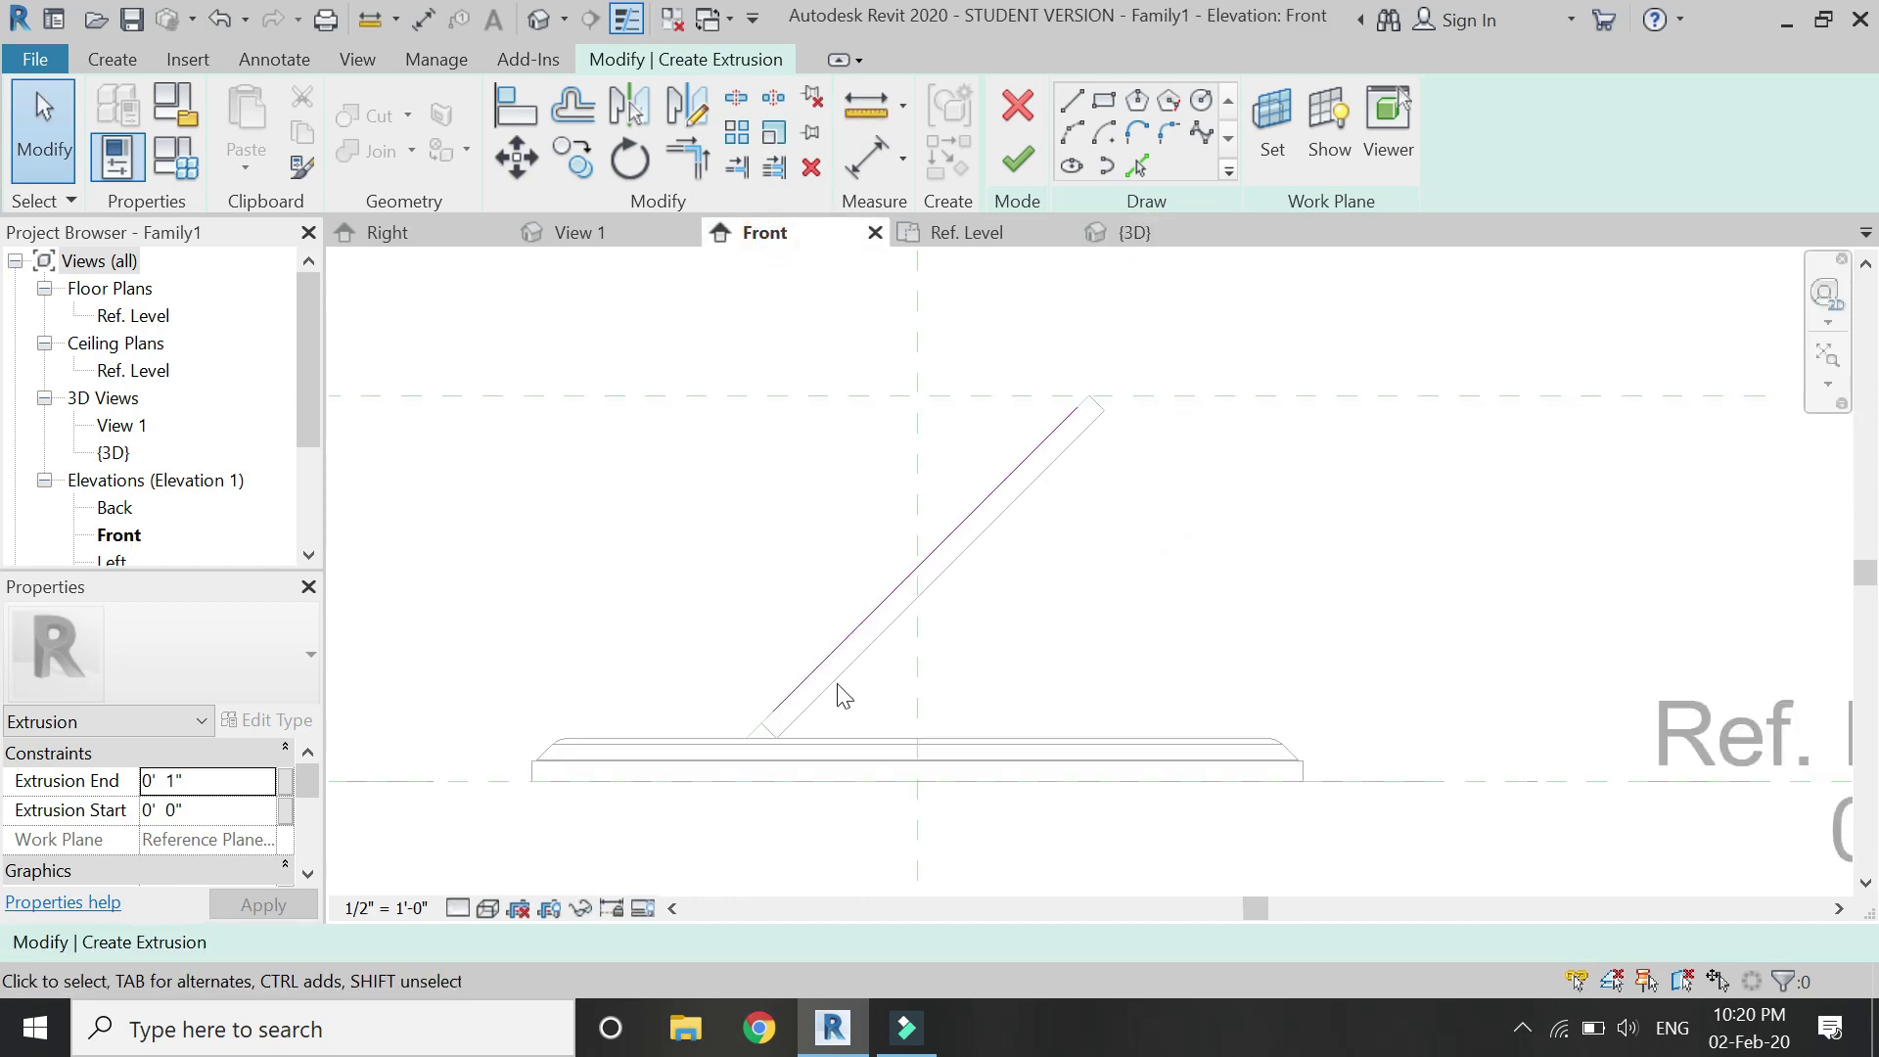
{"action": "scroll", "coordinate": [788, 695], "scroll_direction": "up", "scroll_amount": 3}
{"action": "left_click", "coordinate": [769, 679]}
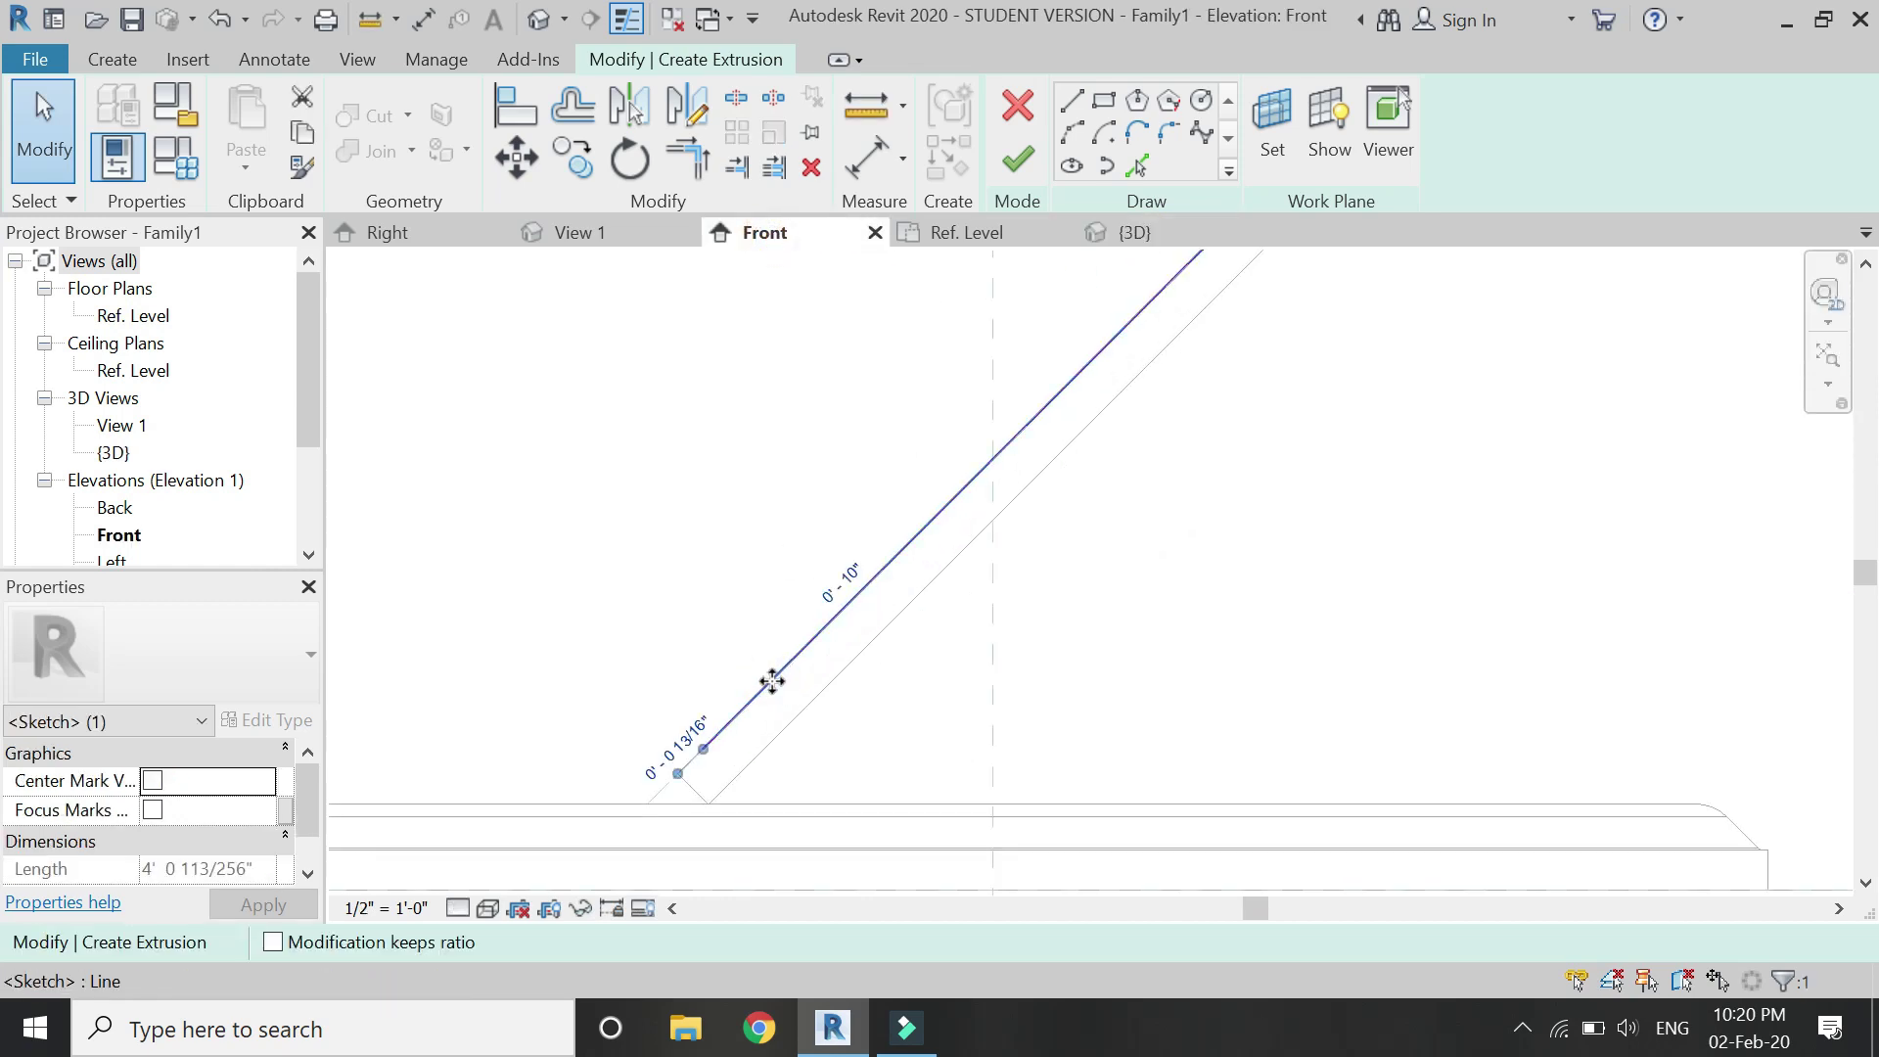
{"action": "scroll", "coordinate": [713, 765], "scroll_direction": "up", "scroll_amount": 2}
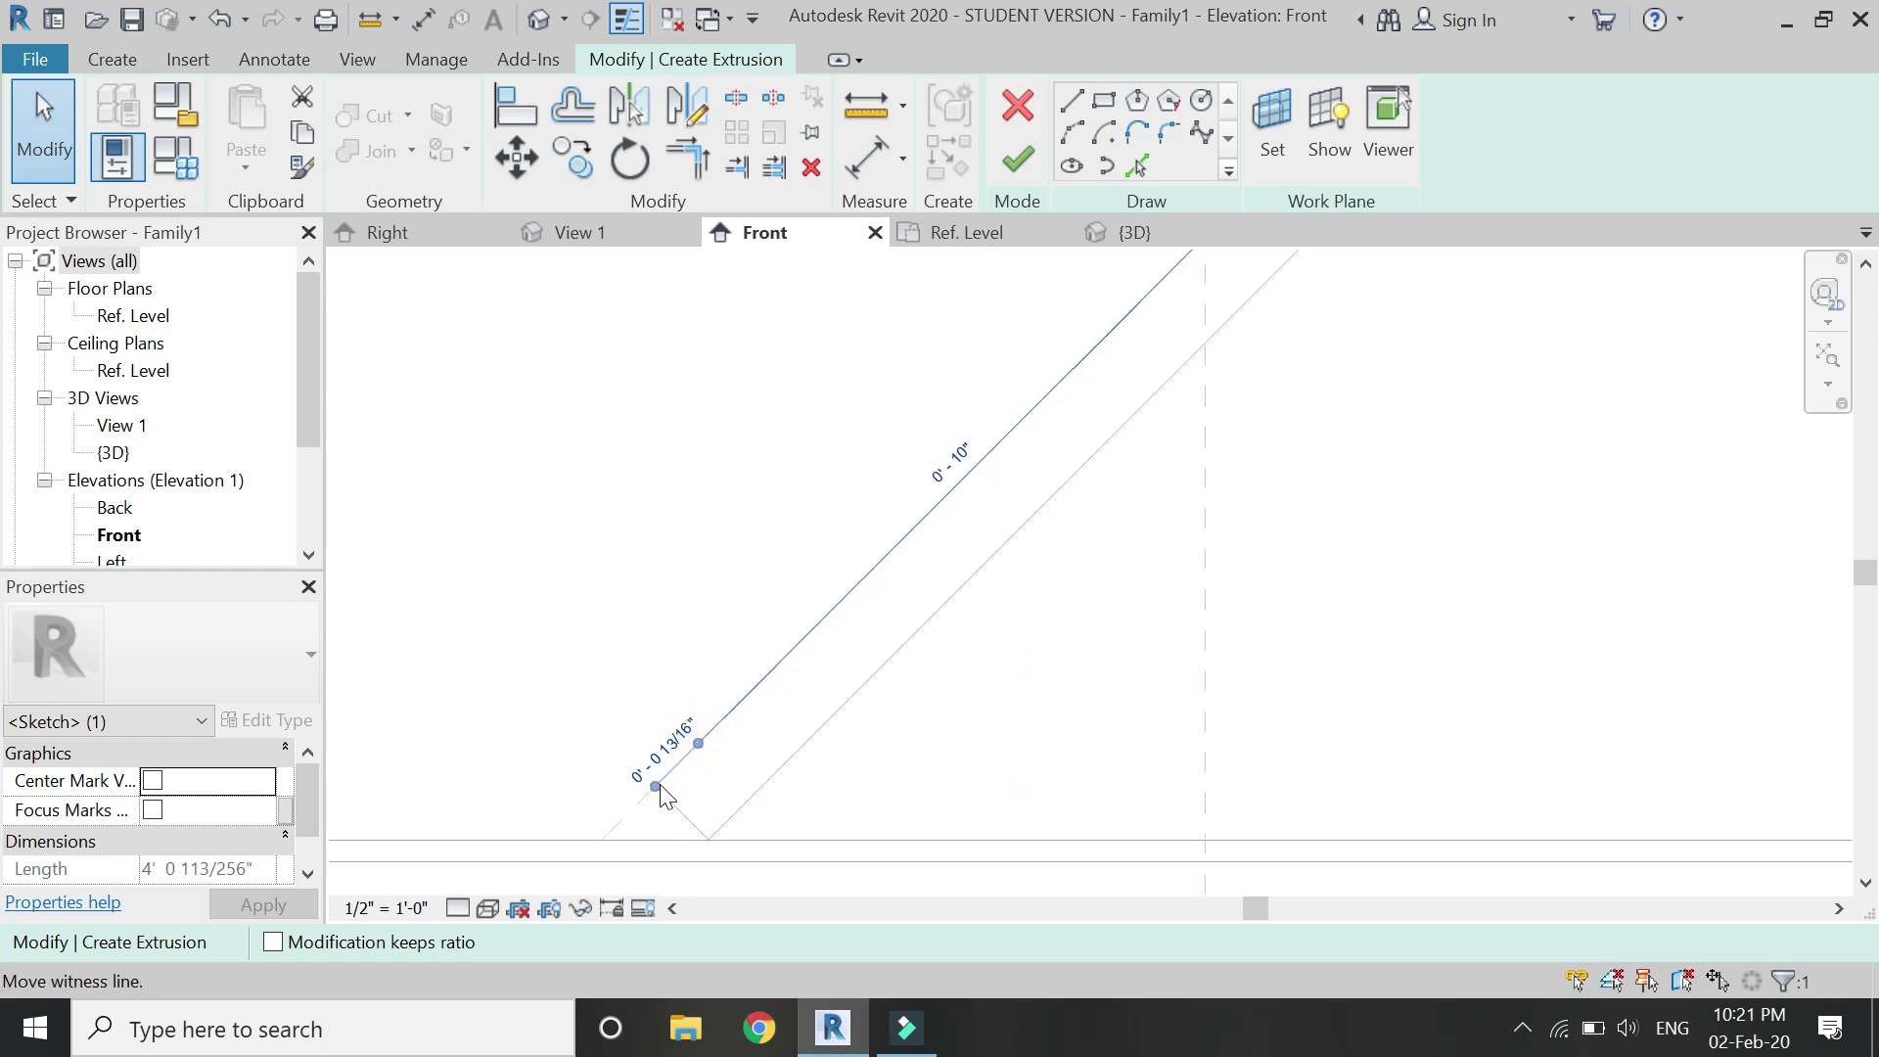
{"action": "left_click", "coordinate": [810, 651]}
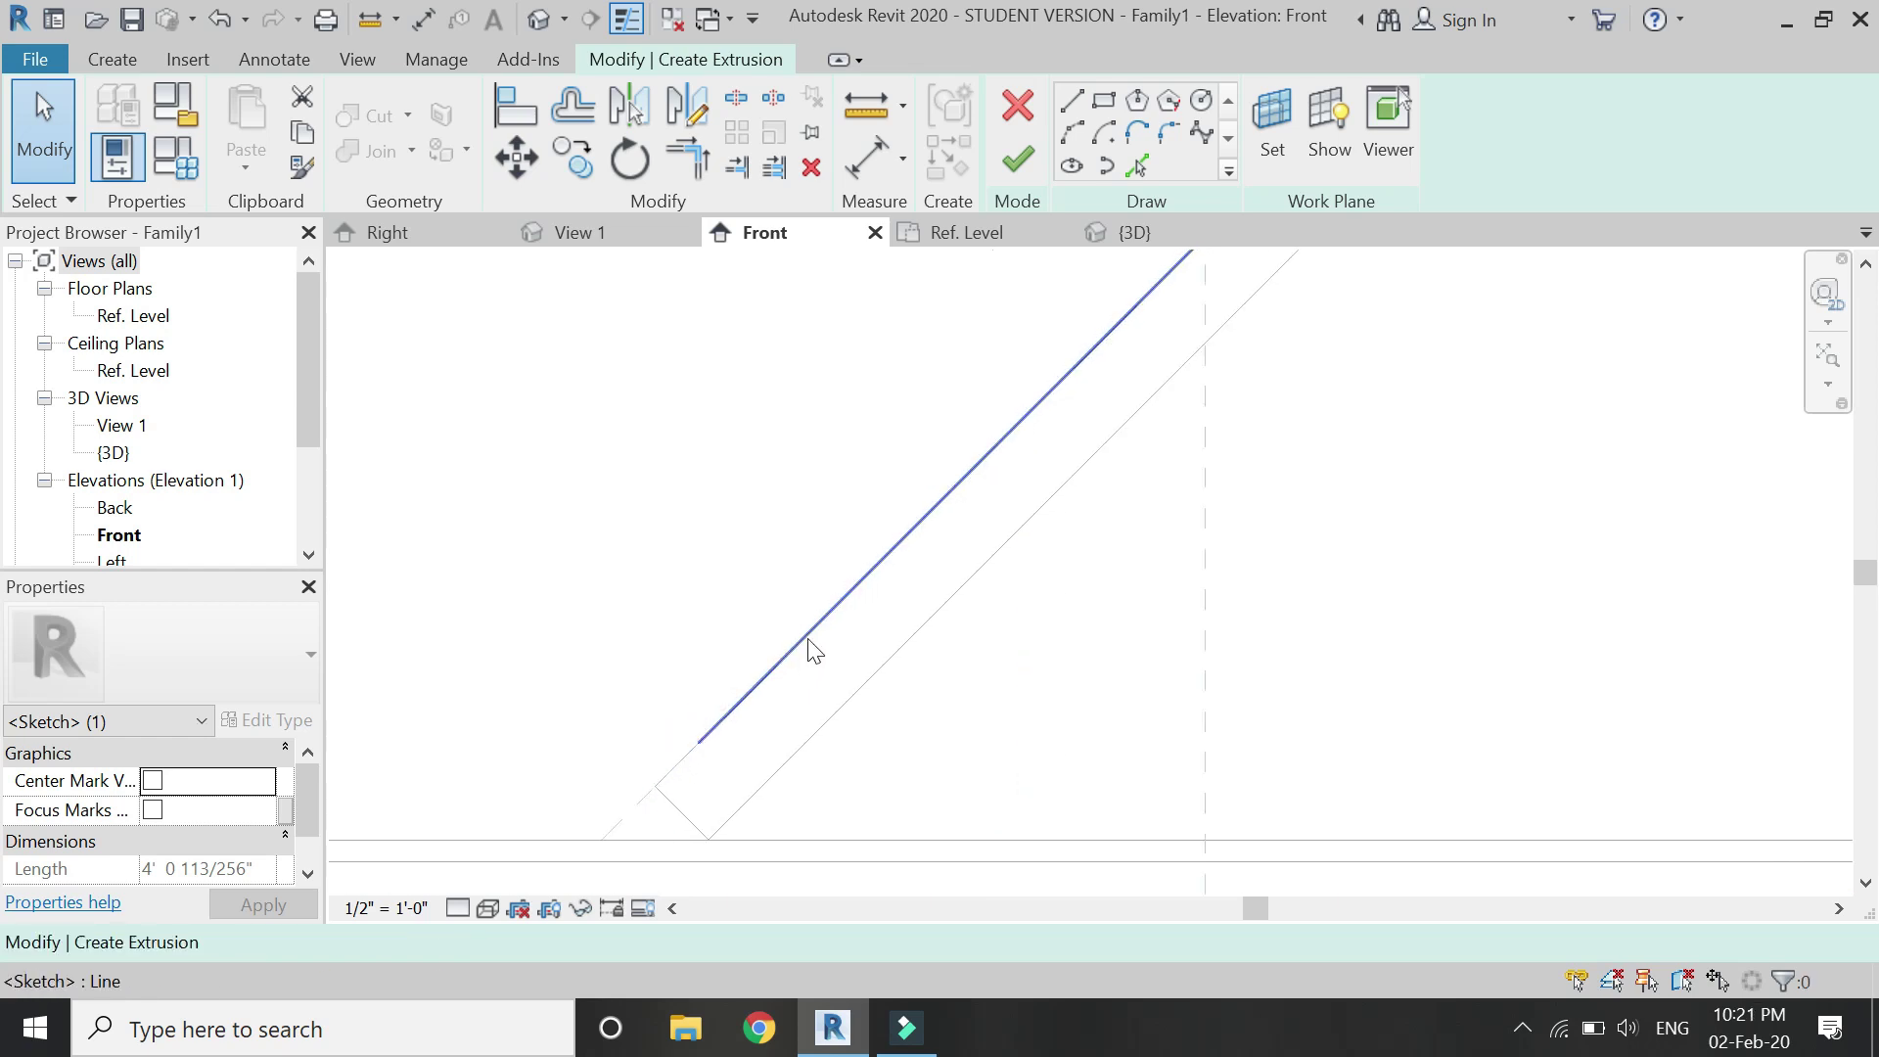
{"action": "left_click", "coordinate": [936, 507]}
{"action": "left_click", "coordinate": [949, 456]}
{"action": "type", "text": "10.75"}
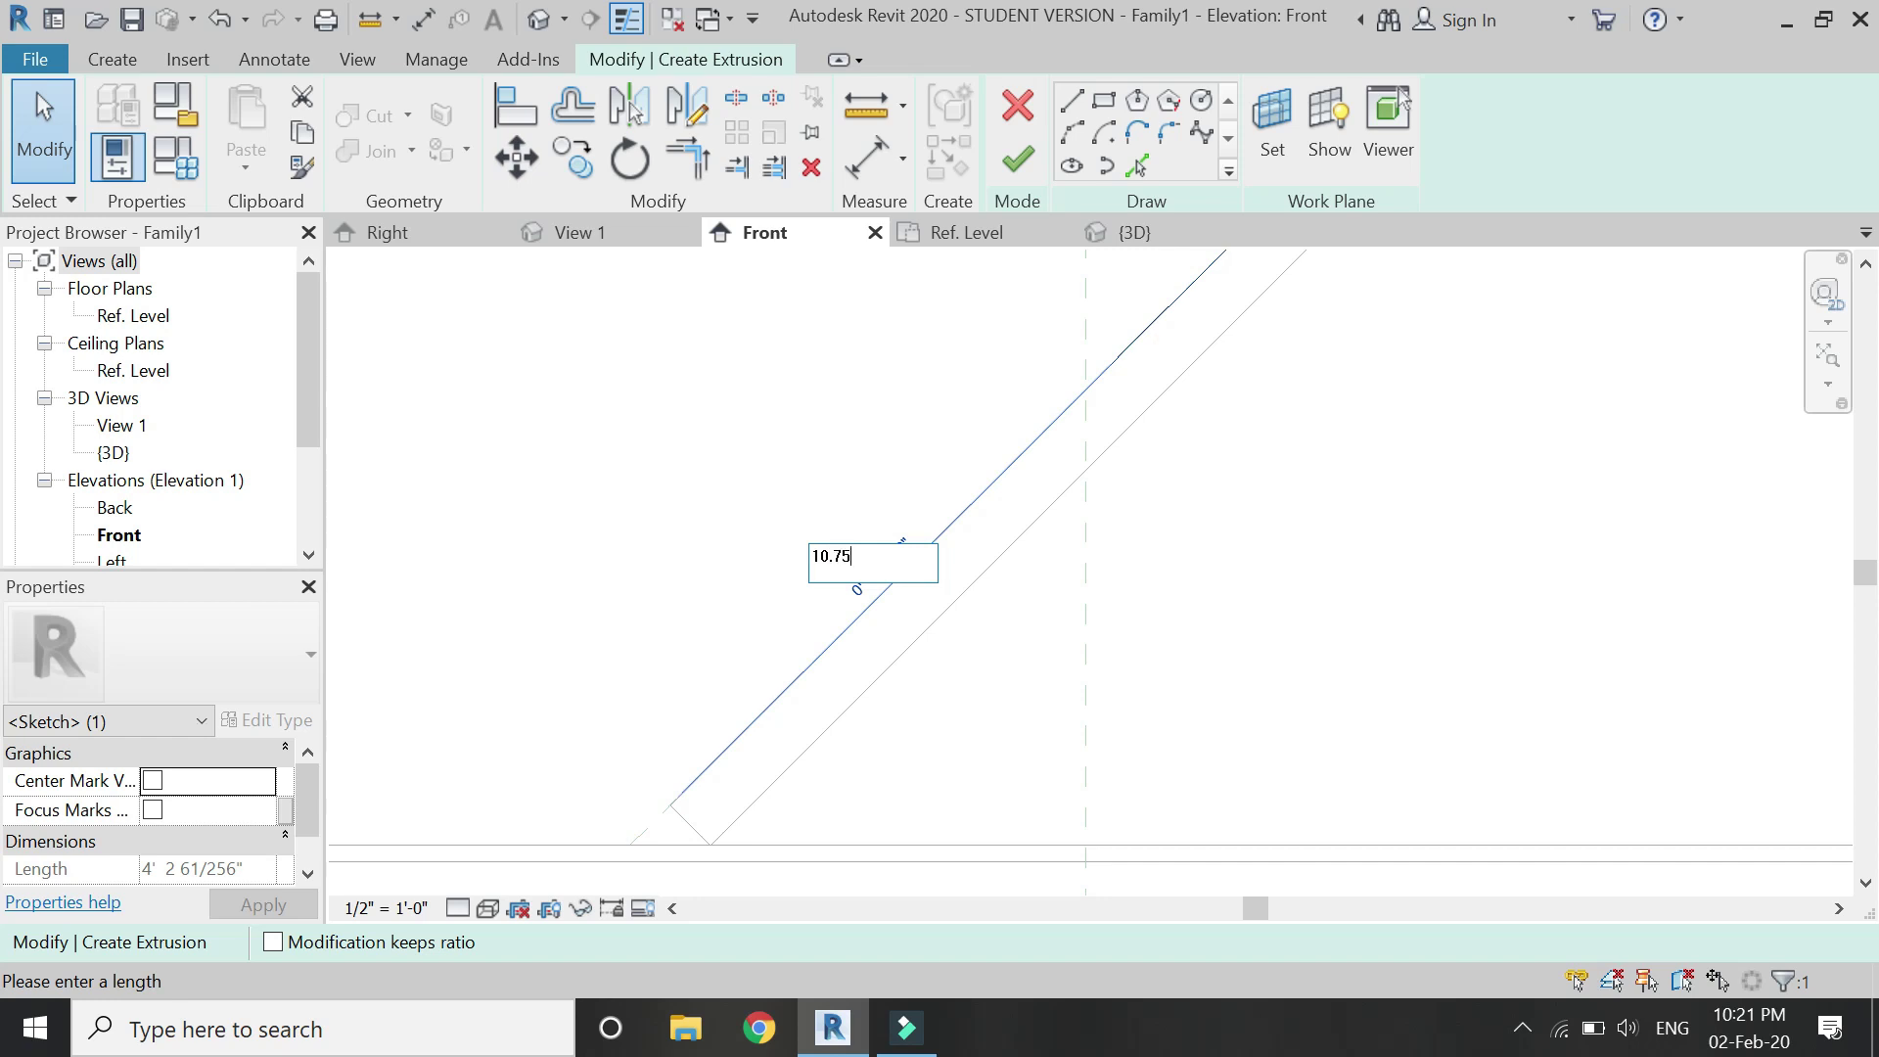
{"action": "key", "text": "Return"}
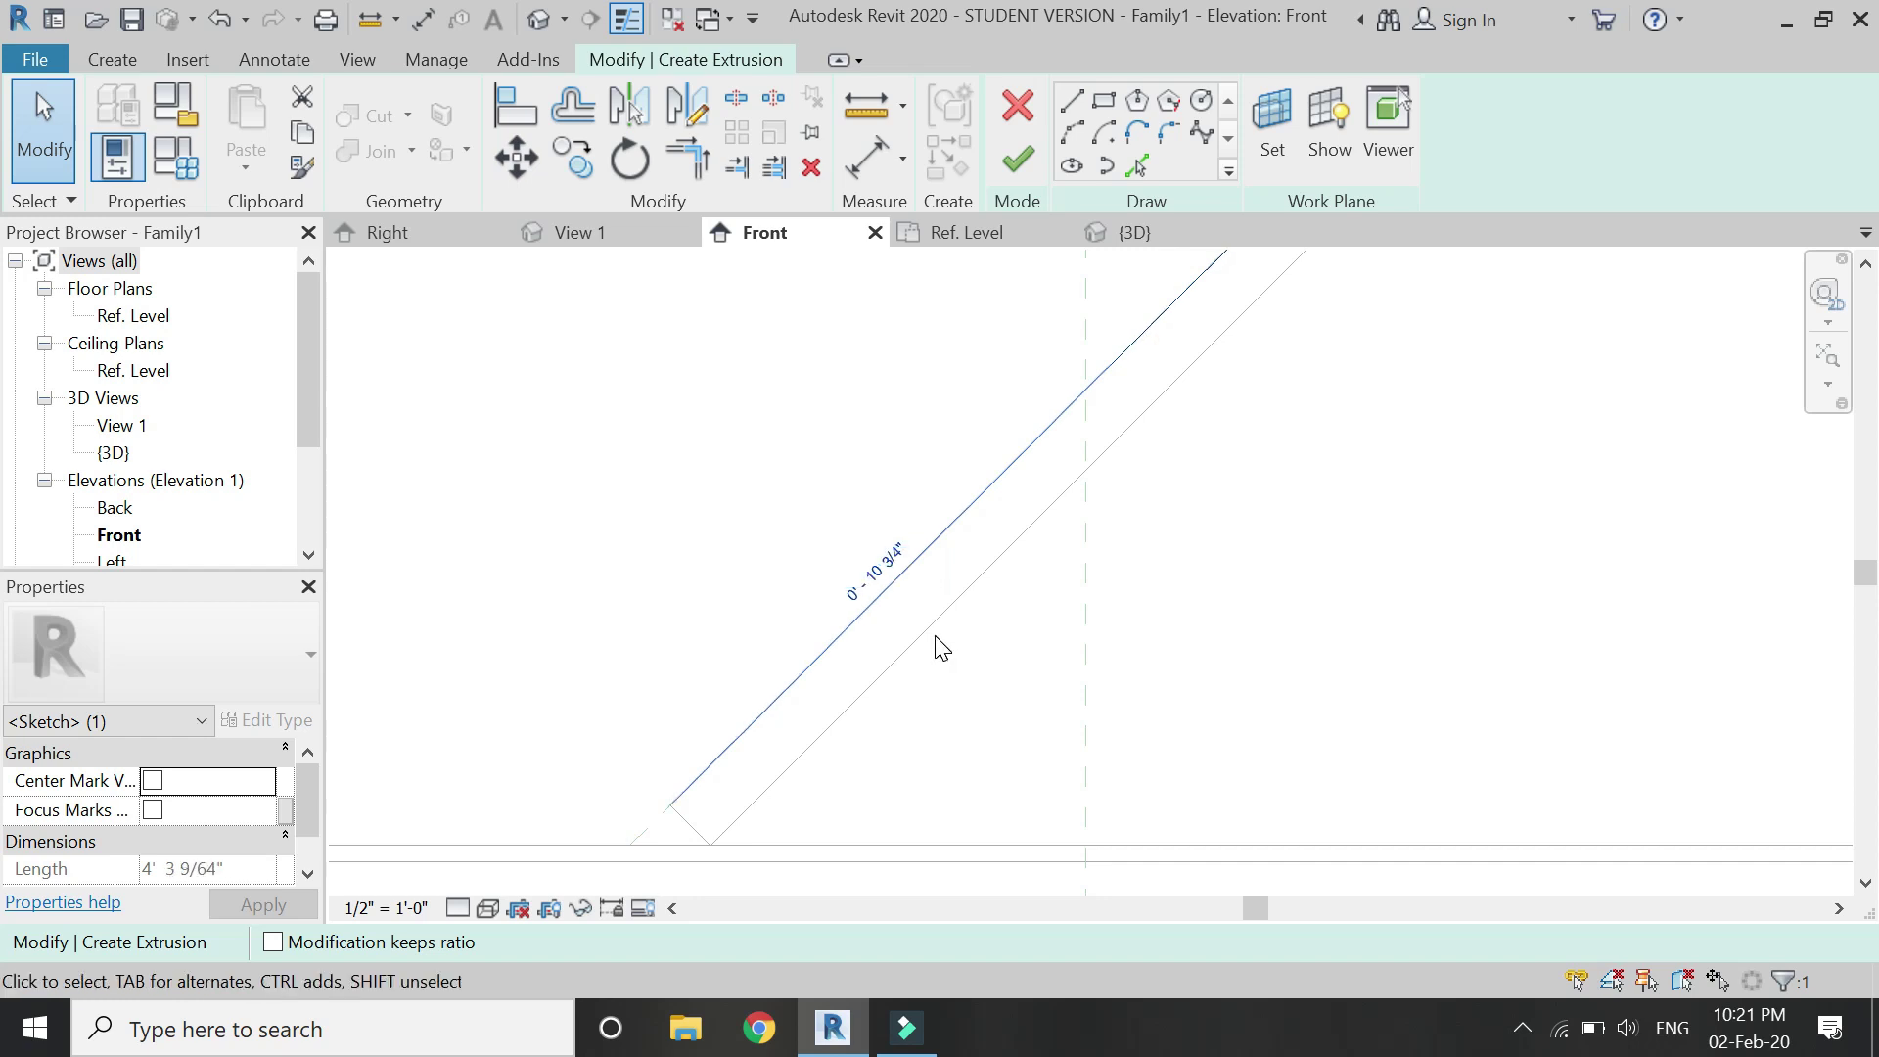
{"action": "left_click", "coordinate": [908, 715]}
{"action": "scroll", "coordinate": [685, 797], "scroll_direction": "up", "scroll_amount": 2}
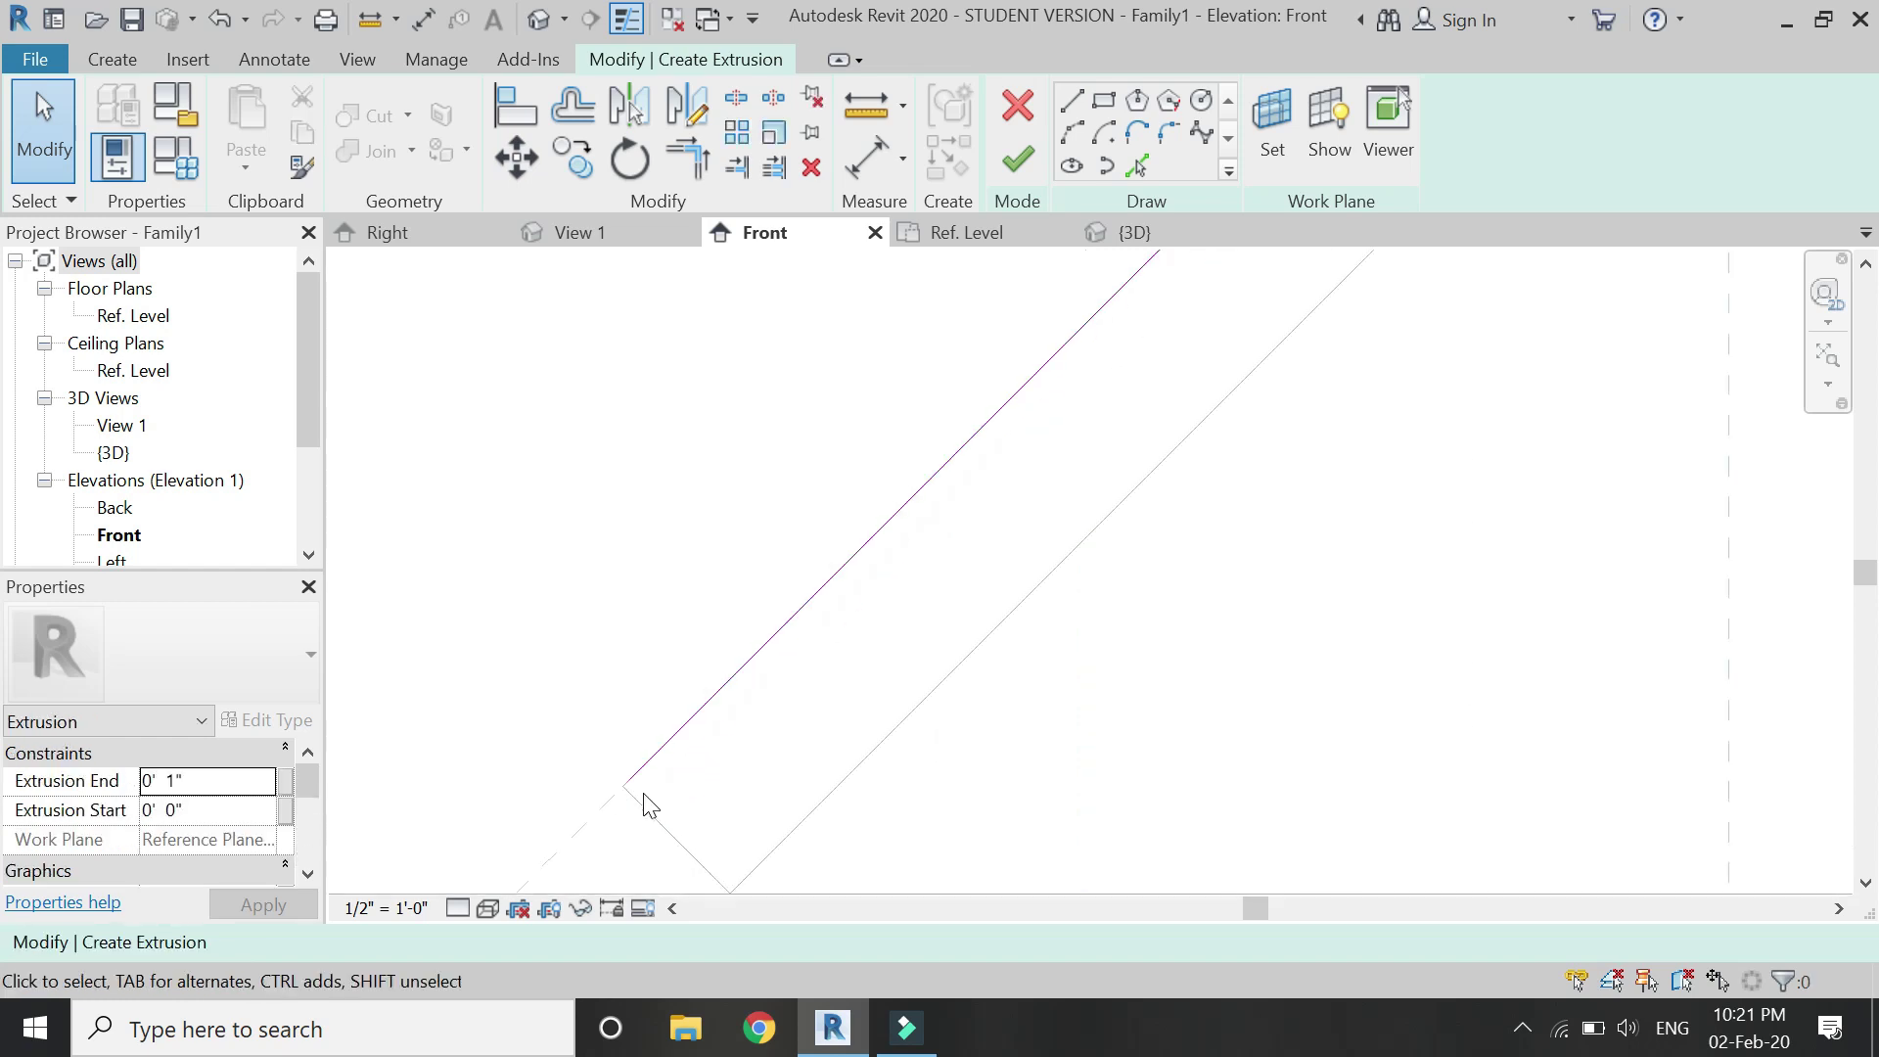
- Offset a copy of the ellipse 2" inward in Ref. Level and finish the extrusion
{"action": "left_click", "coordinate": [974, 235]}
{"action": "left_click", "coordinate": [556, 109]}
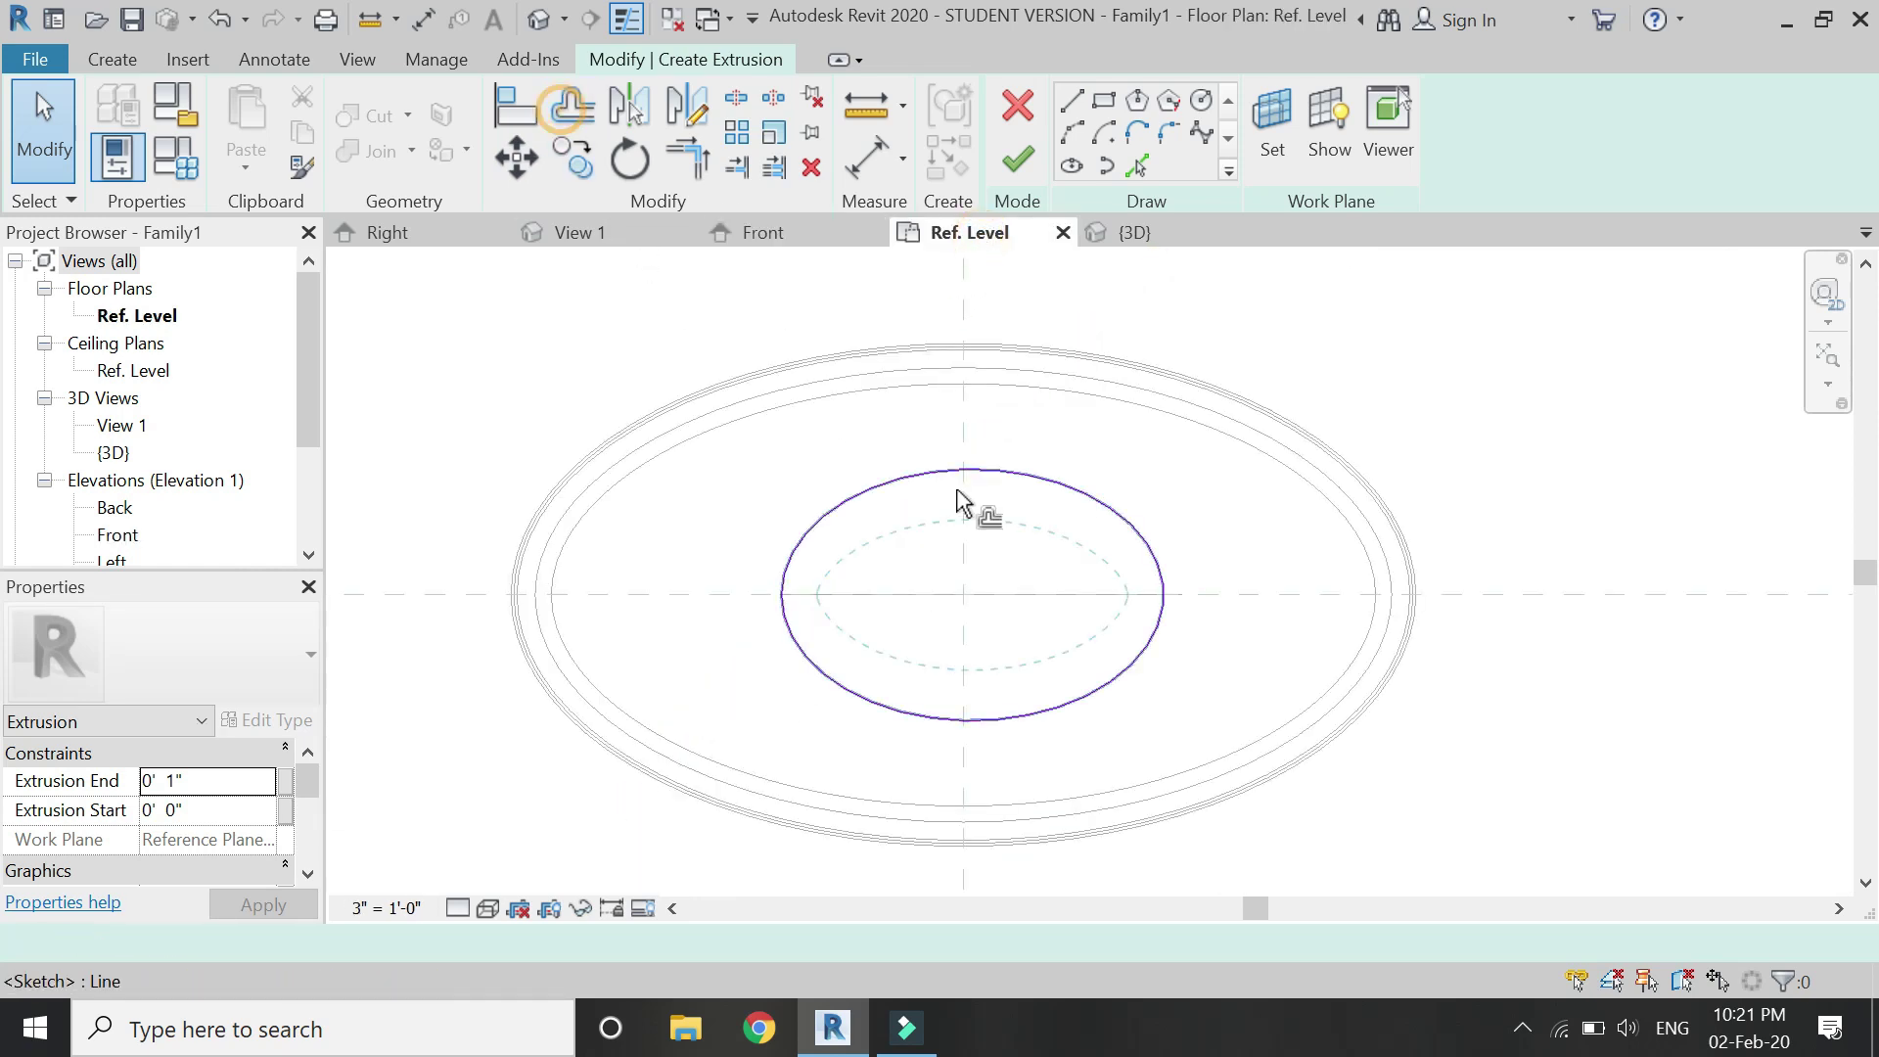
{"action": "left_click", "coordinate": [929, 483]}
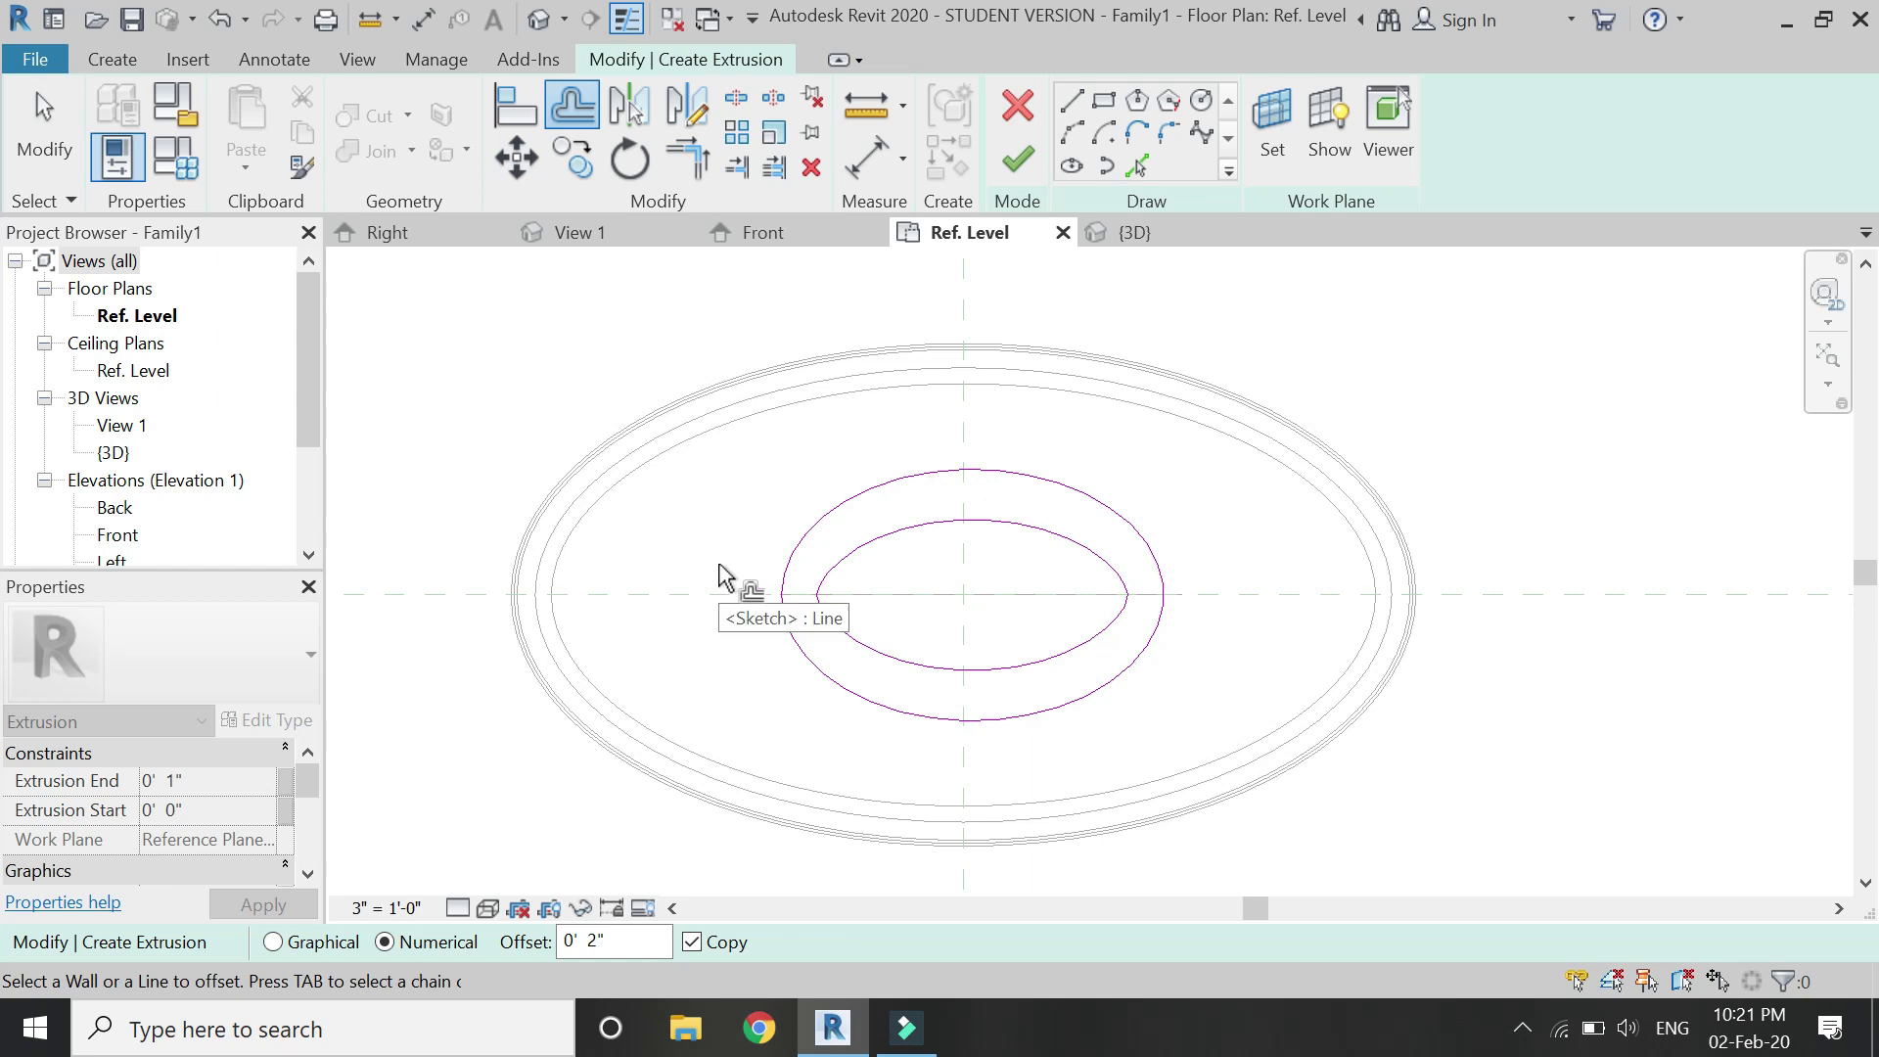
{"action": "key", "text": "Escape"}
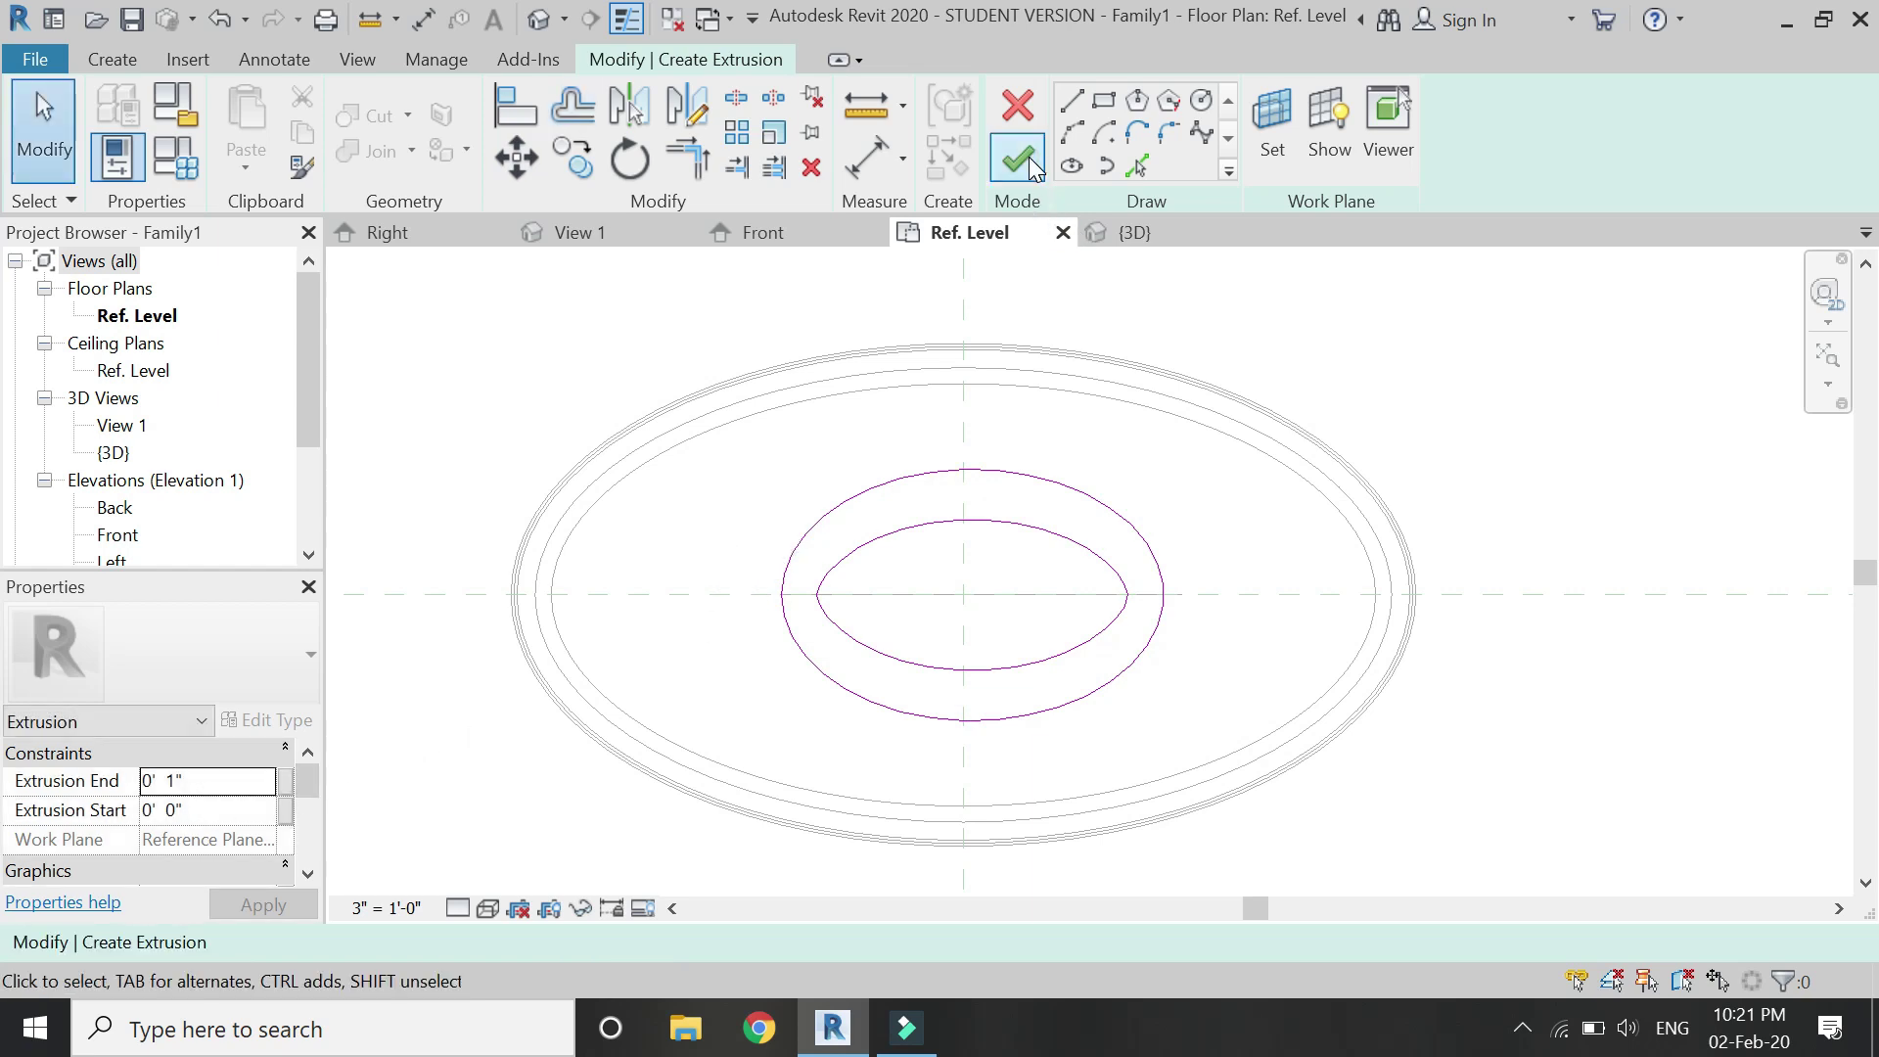
{"action": "left_click", "coordinate": [1030, 160]}
{"action": "left_click", "coordinate": [1149, 238]}
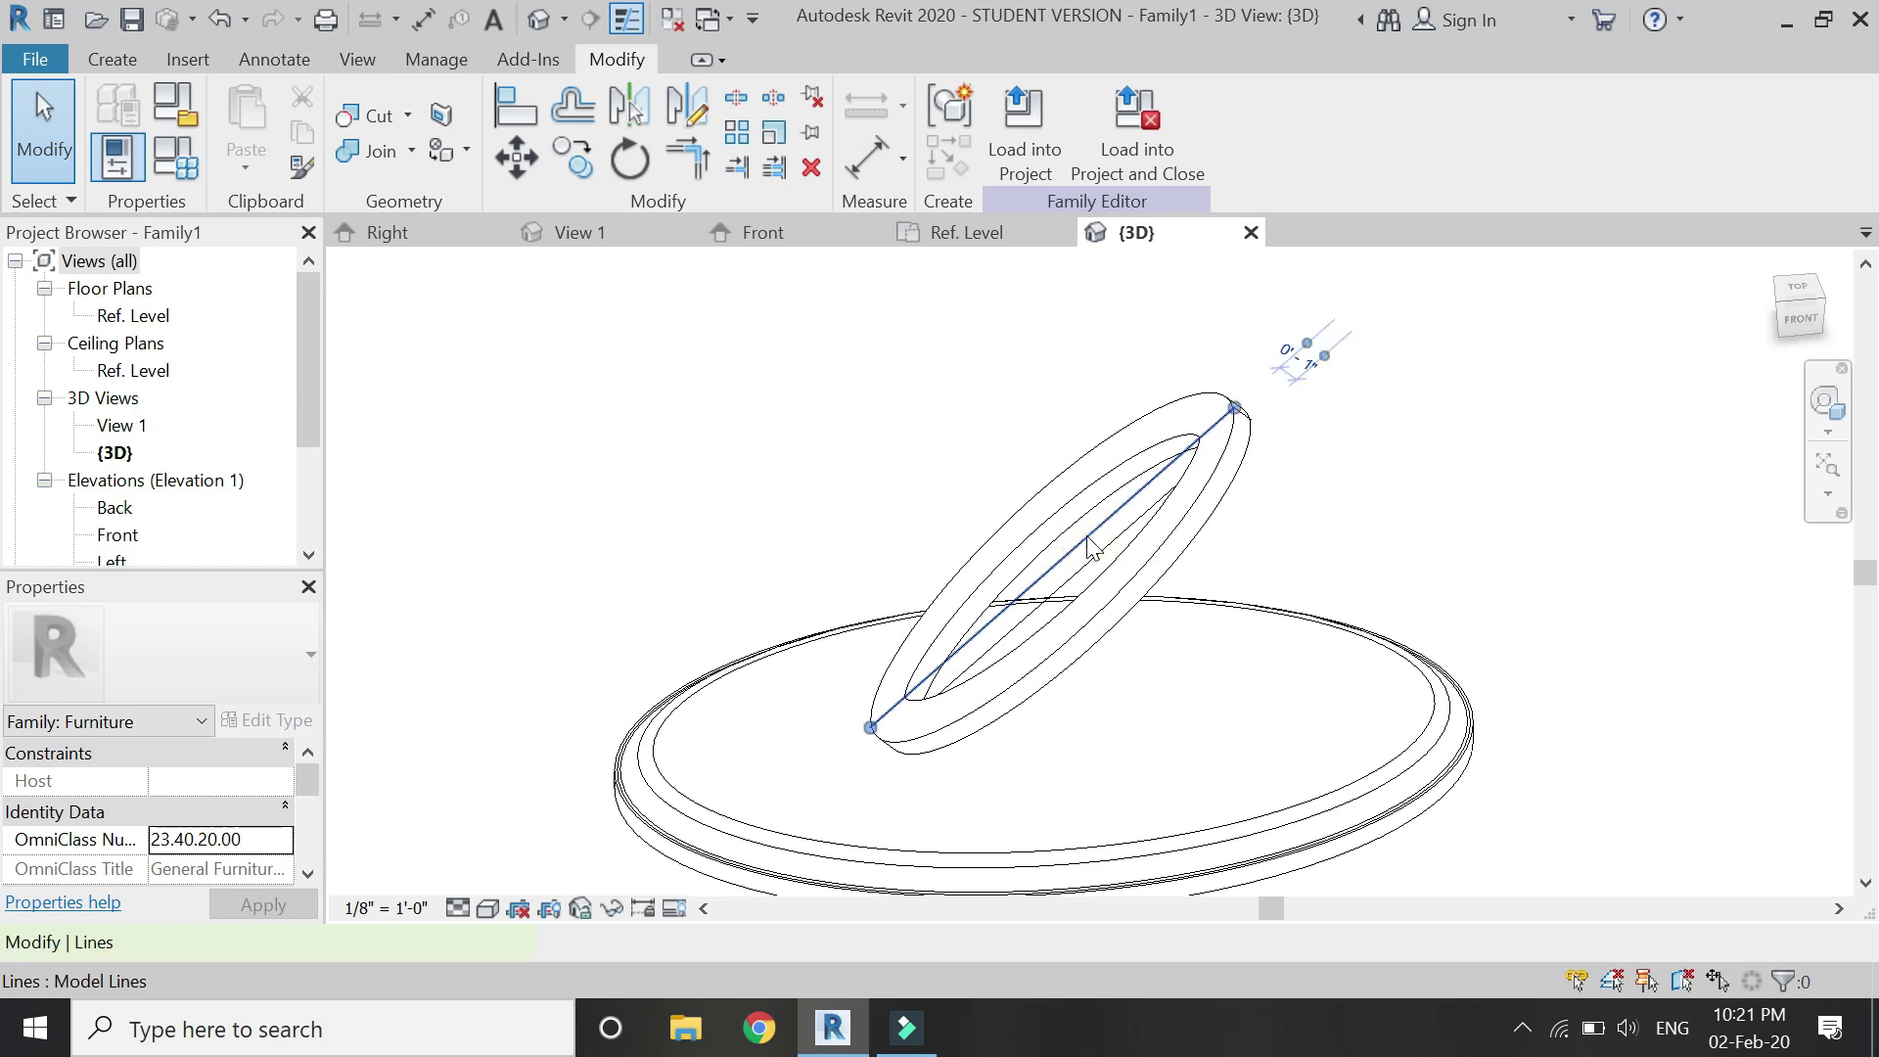
- In the Front elevation, link the tilted ring's material to the family's 'wood' parameter
{"action": "key", "text": "Escape"}
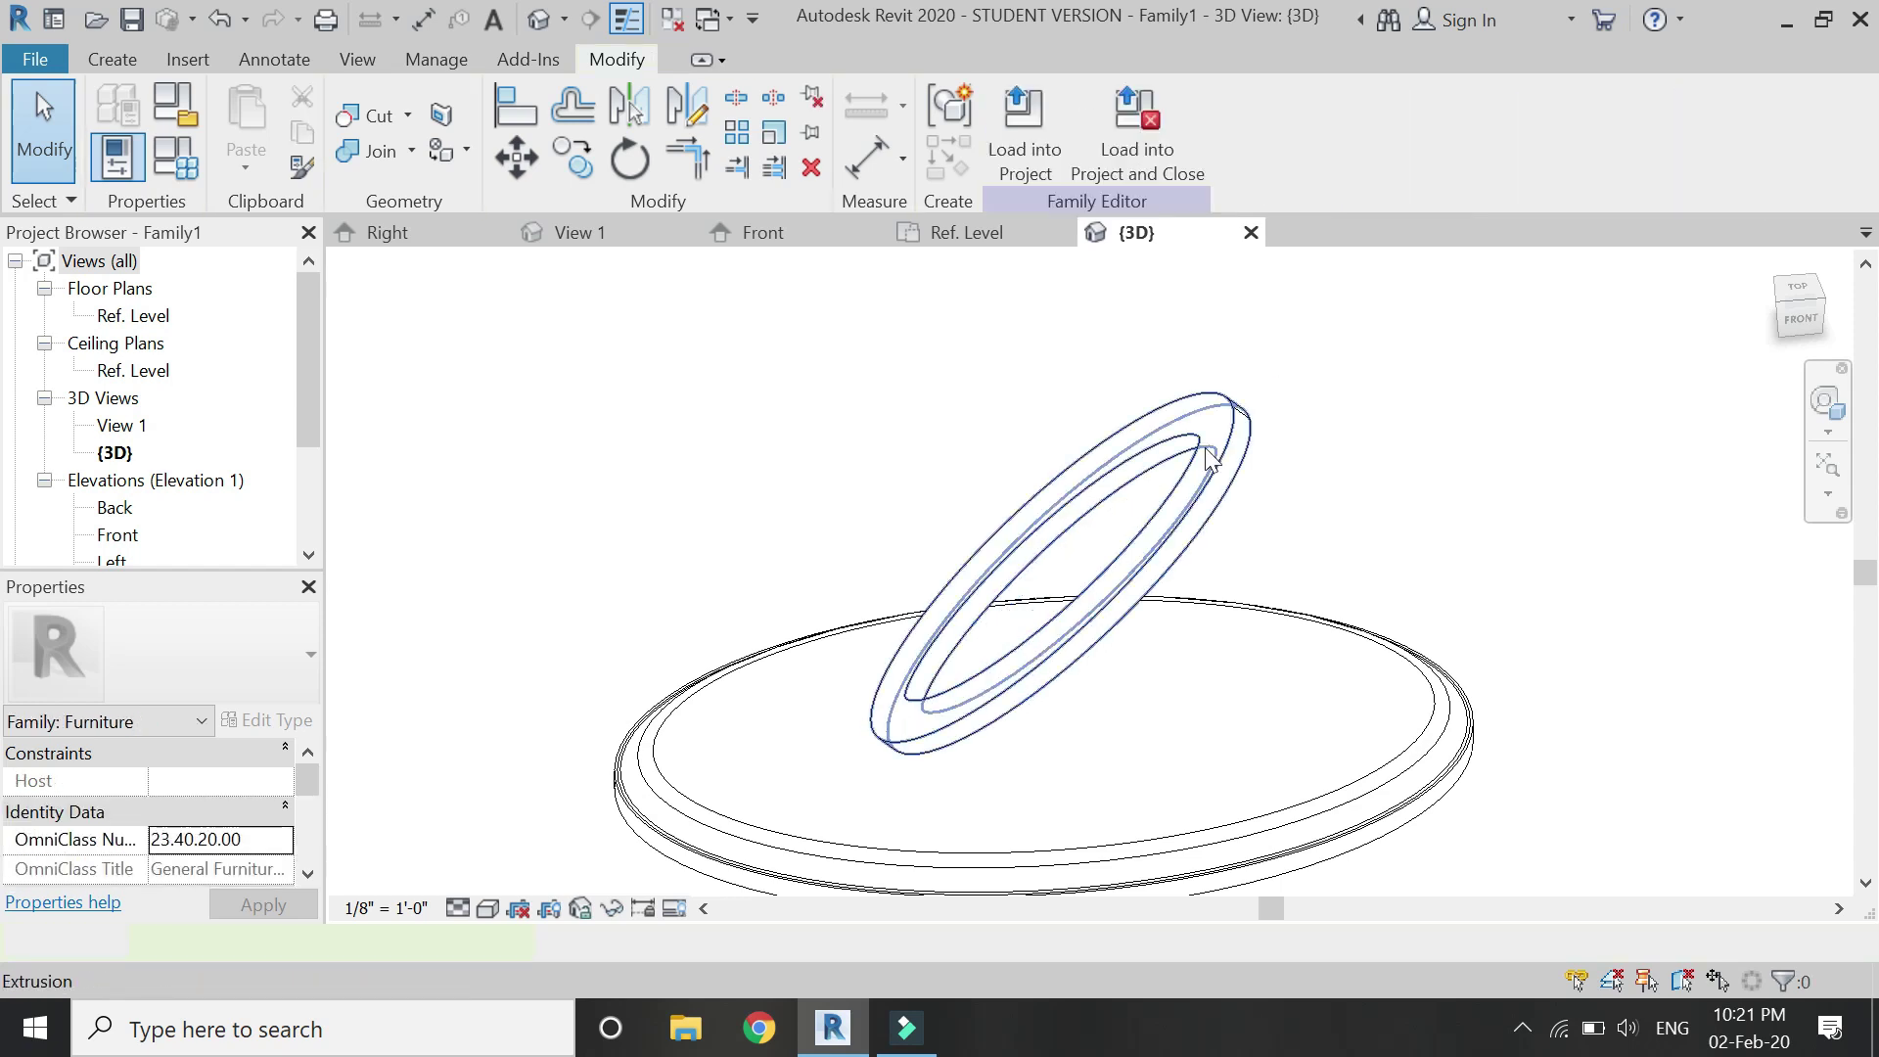
{"action": "scroll", "coordinate": [1230, 438], "scroll_direction": "up", "scroll_amount": 3}
{"action": "scroll", "coordinate": [1314, 374], "scroll_direction": "down", "scroll_amount": 3}
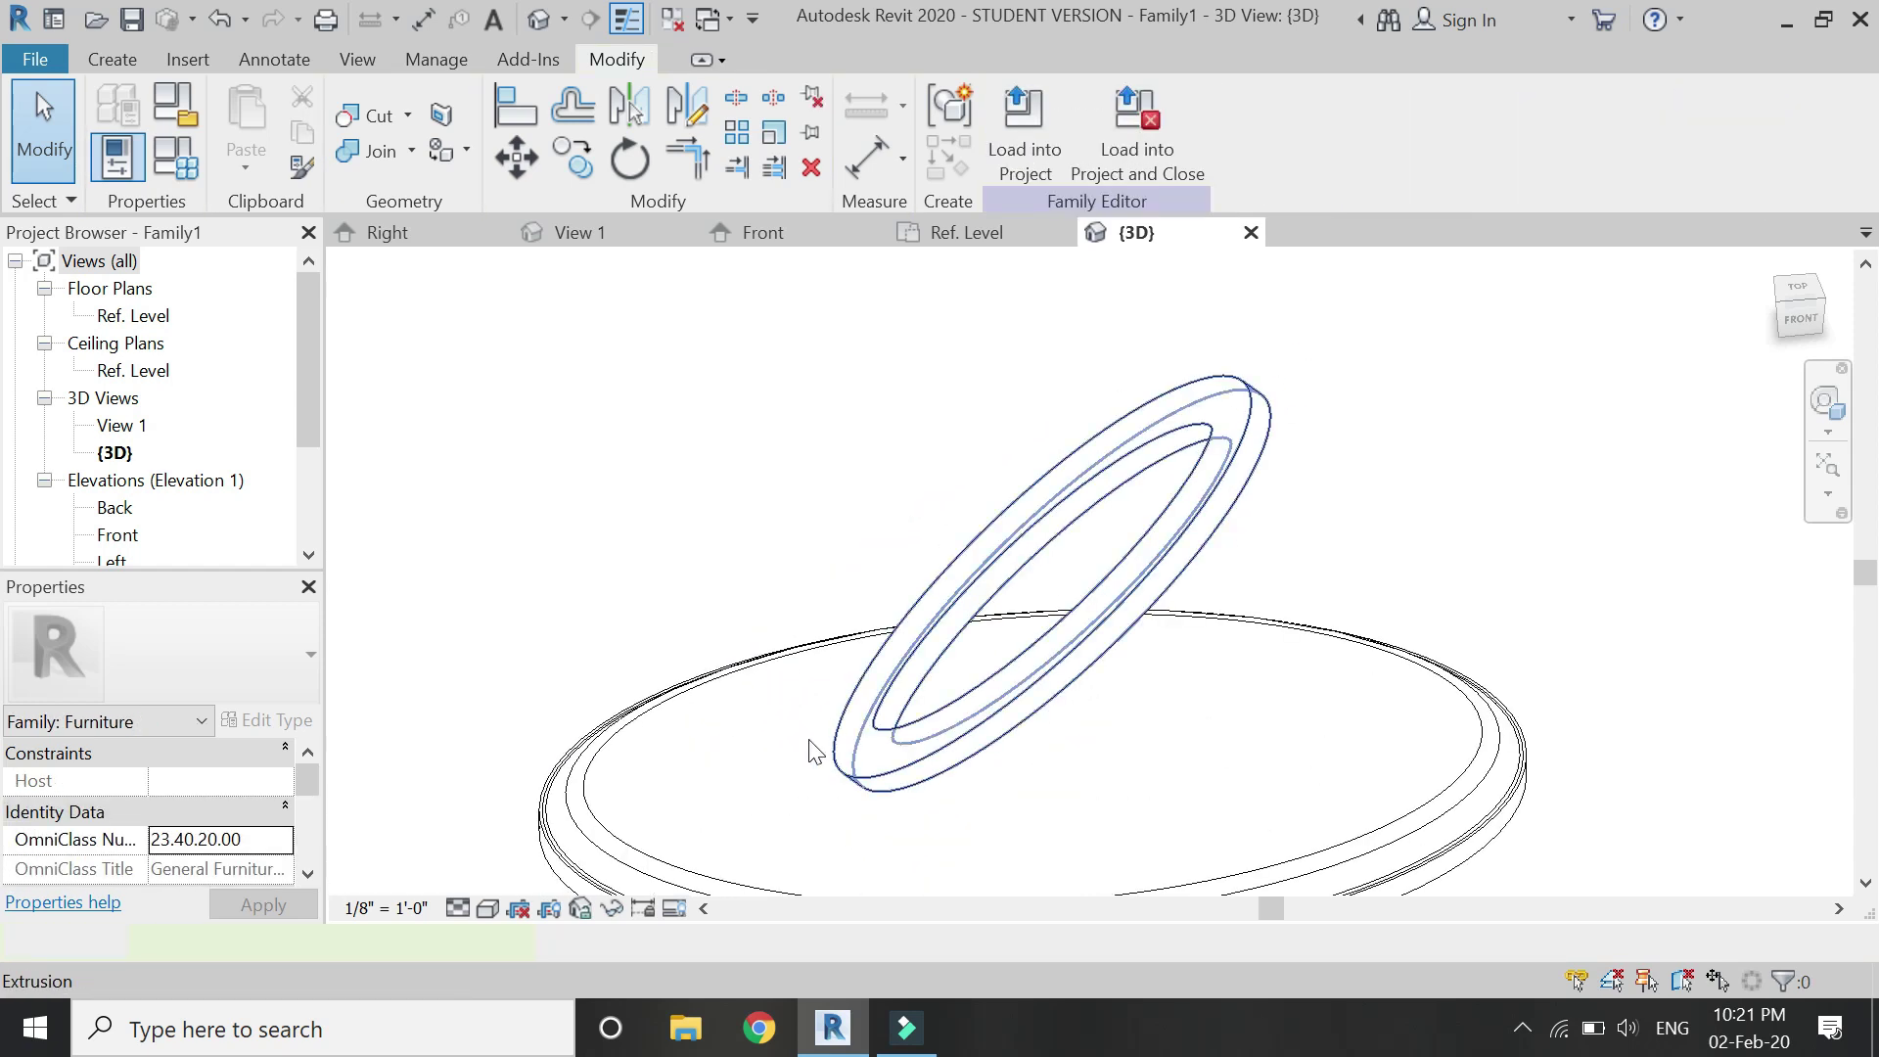
{"action": "scroll", "coordinate": [851, 773], "scroll_direction": "up", "scroll_amount": 3}
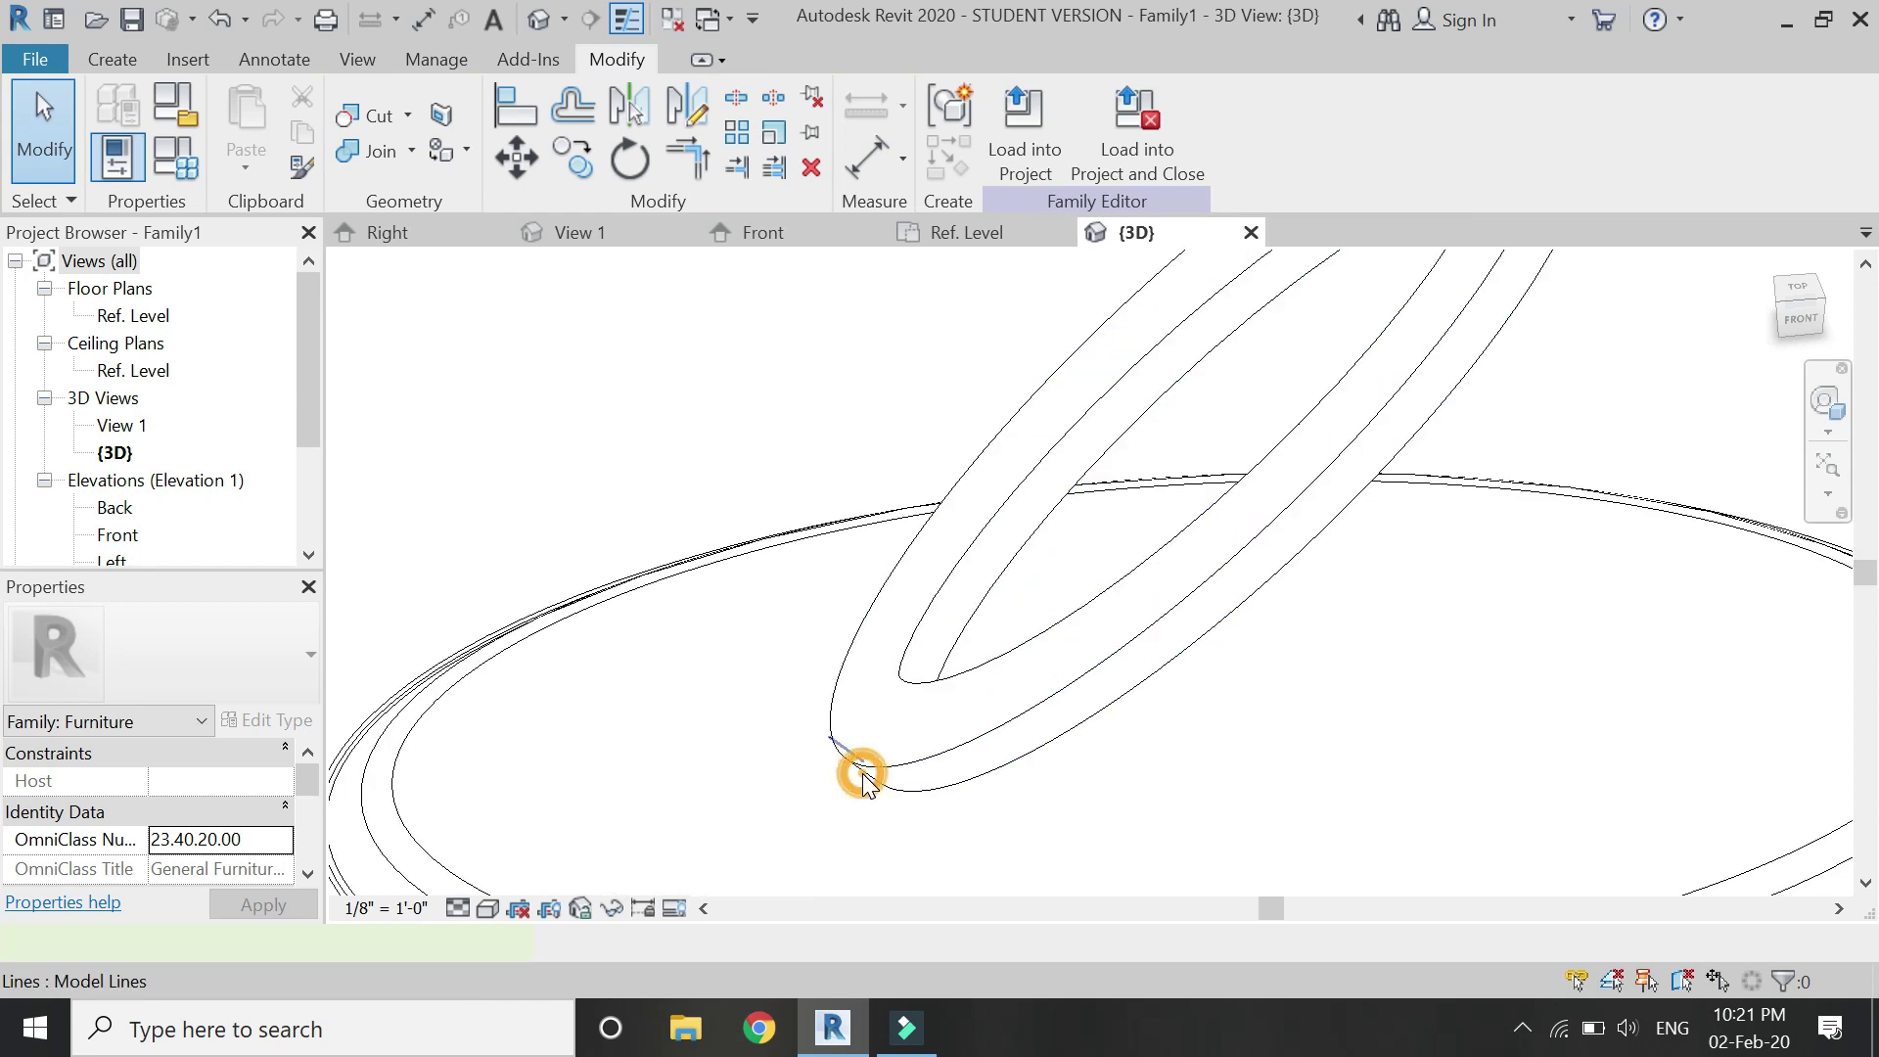
{"action": "left_click", "coordinate": [807, 231]}
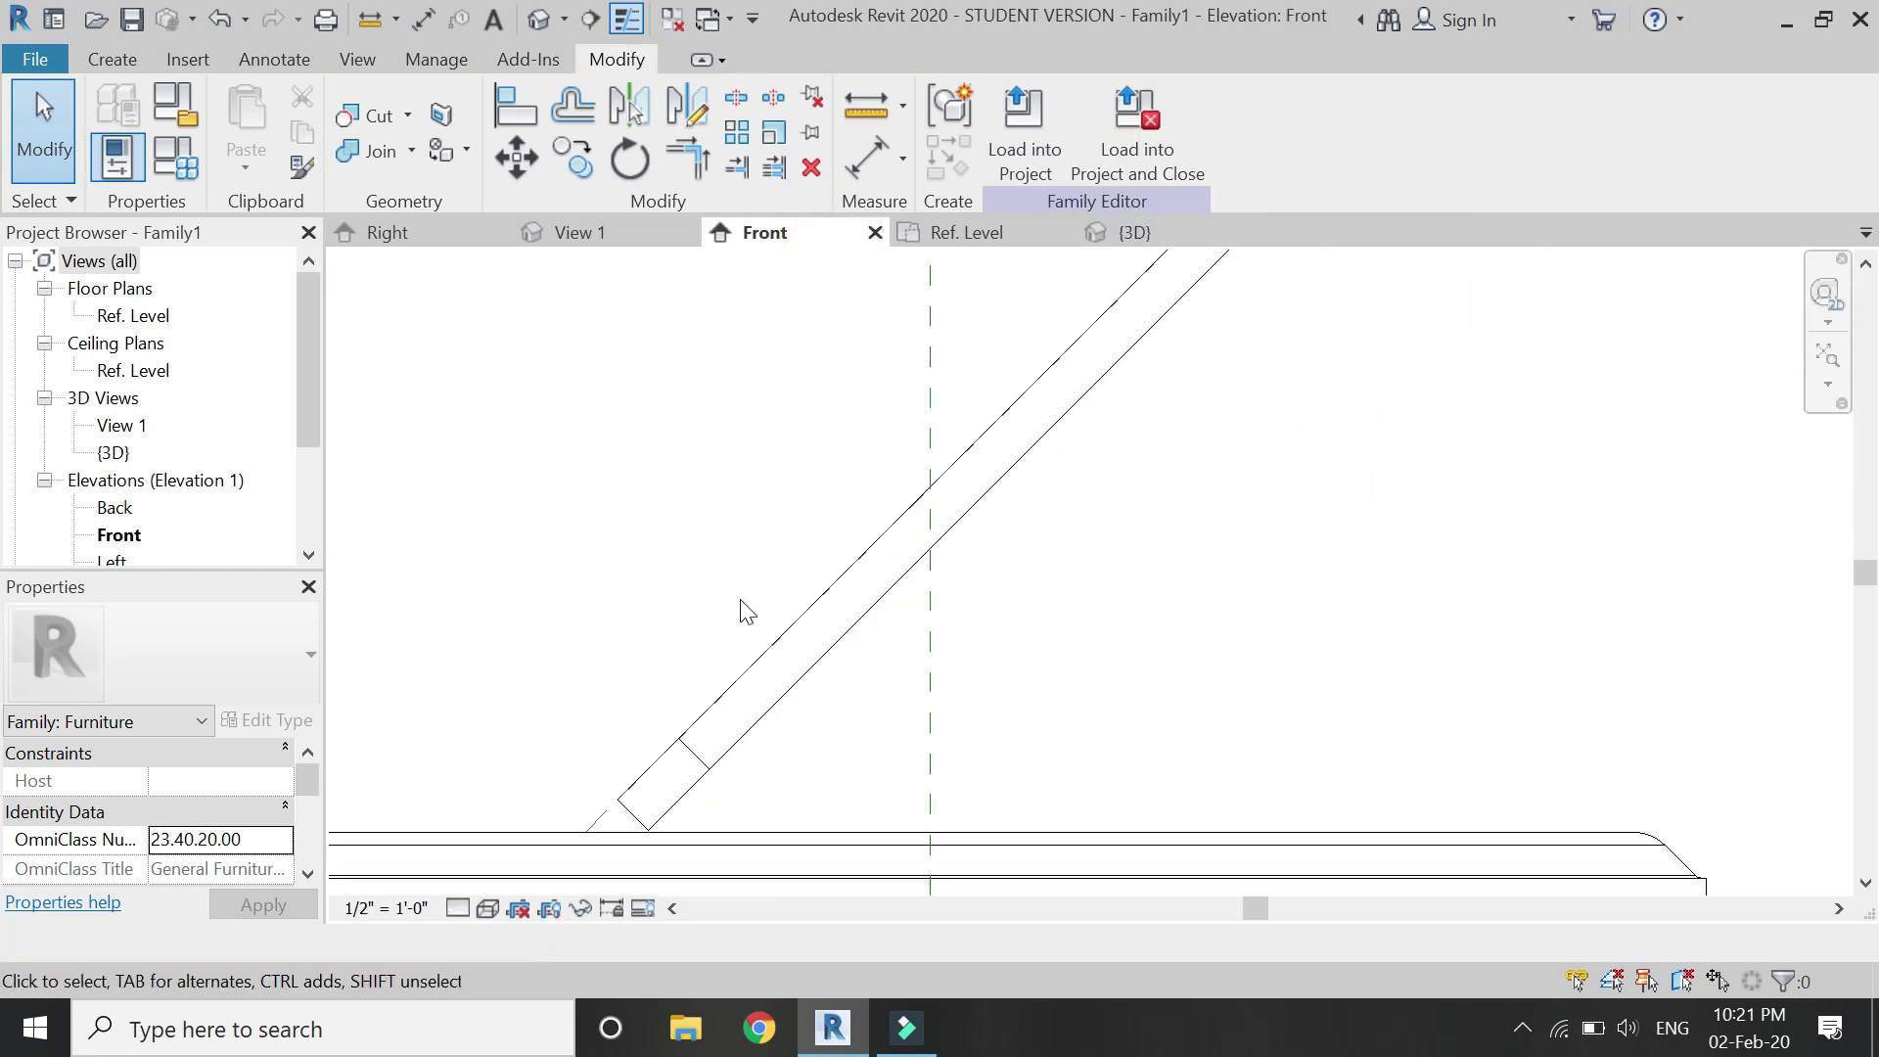
{"action": "scroll", "coordinate": [653, 749], "scroll_direction": "down", "scroll_amount": 2}
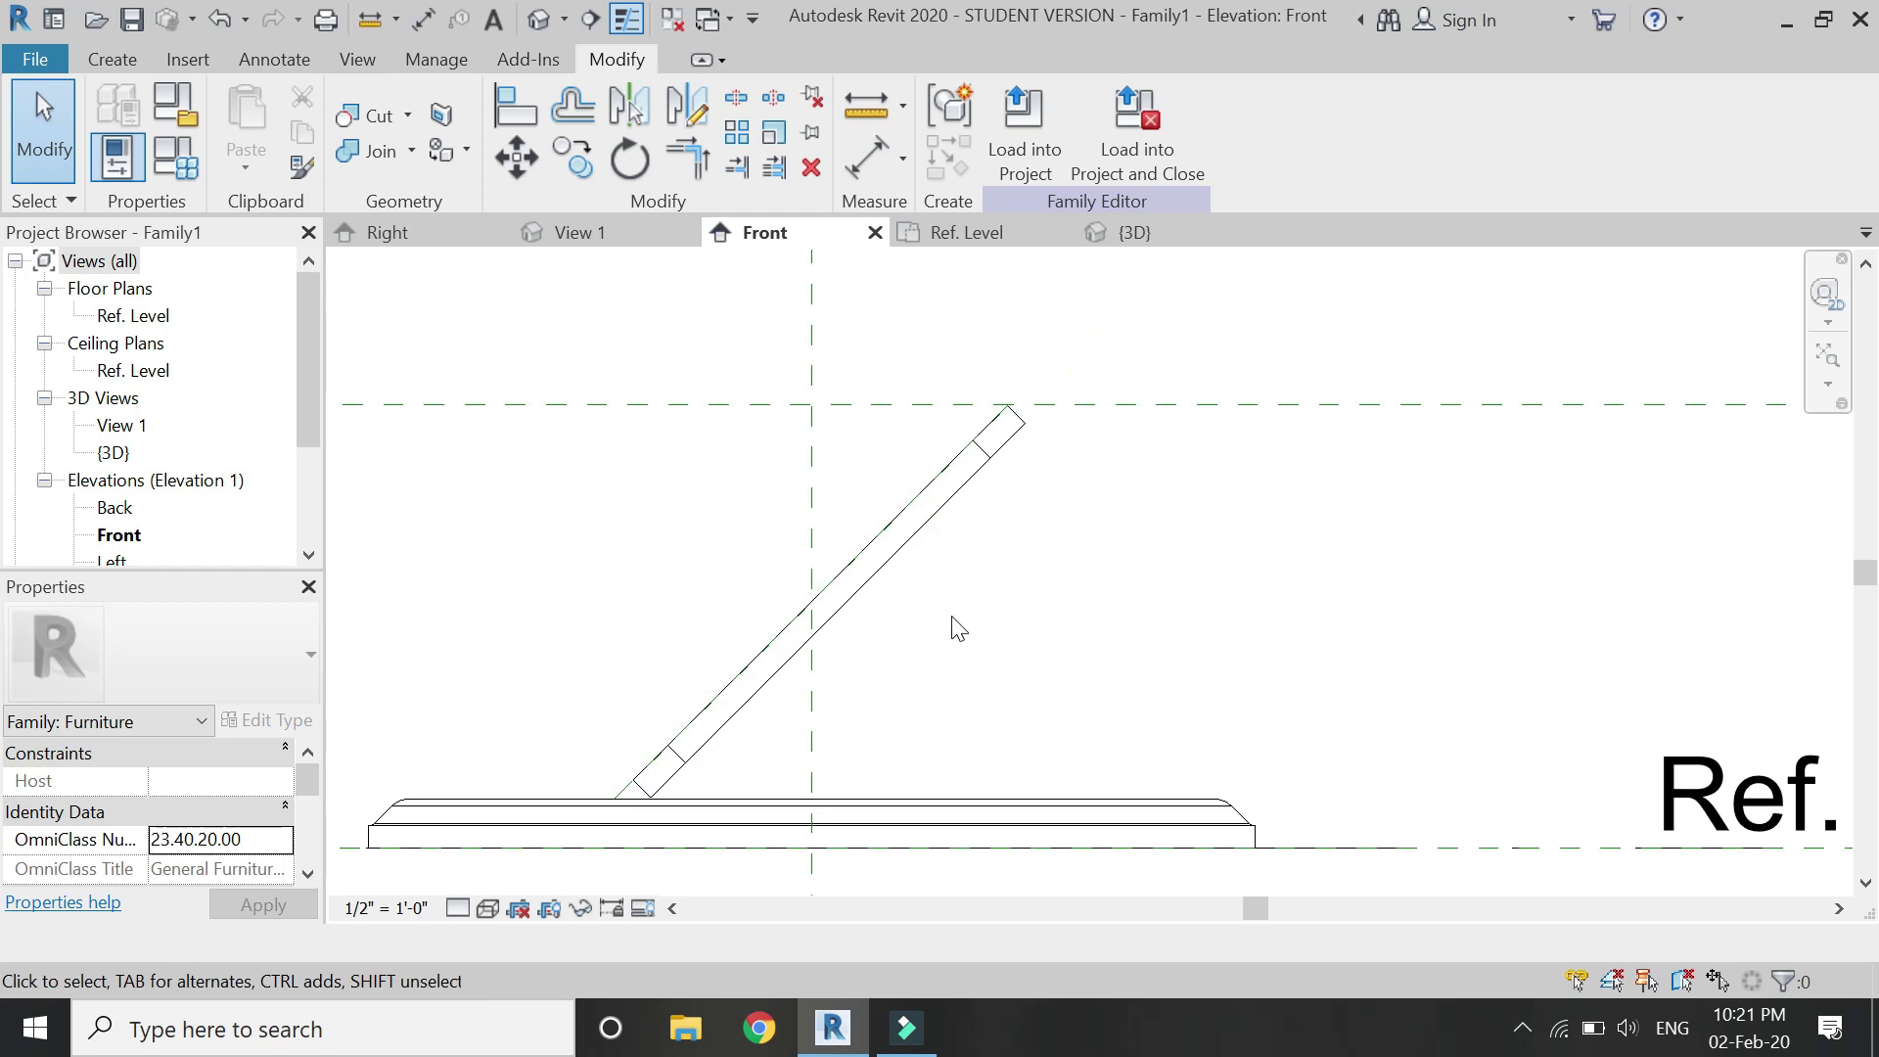
{"action": "left_click", "coordinate": [929, 541]}
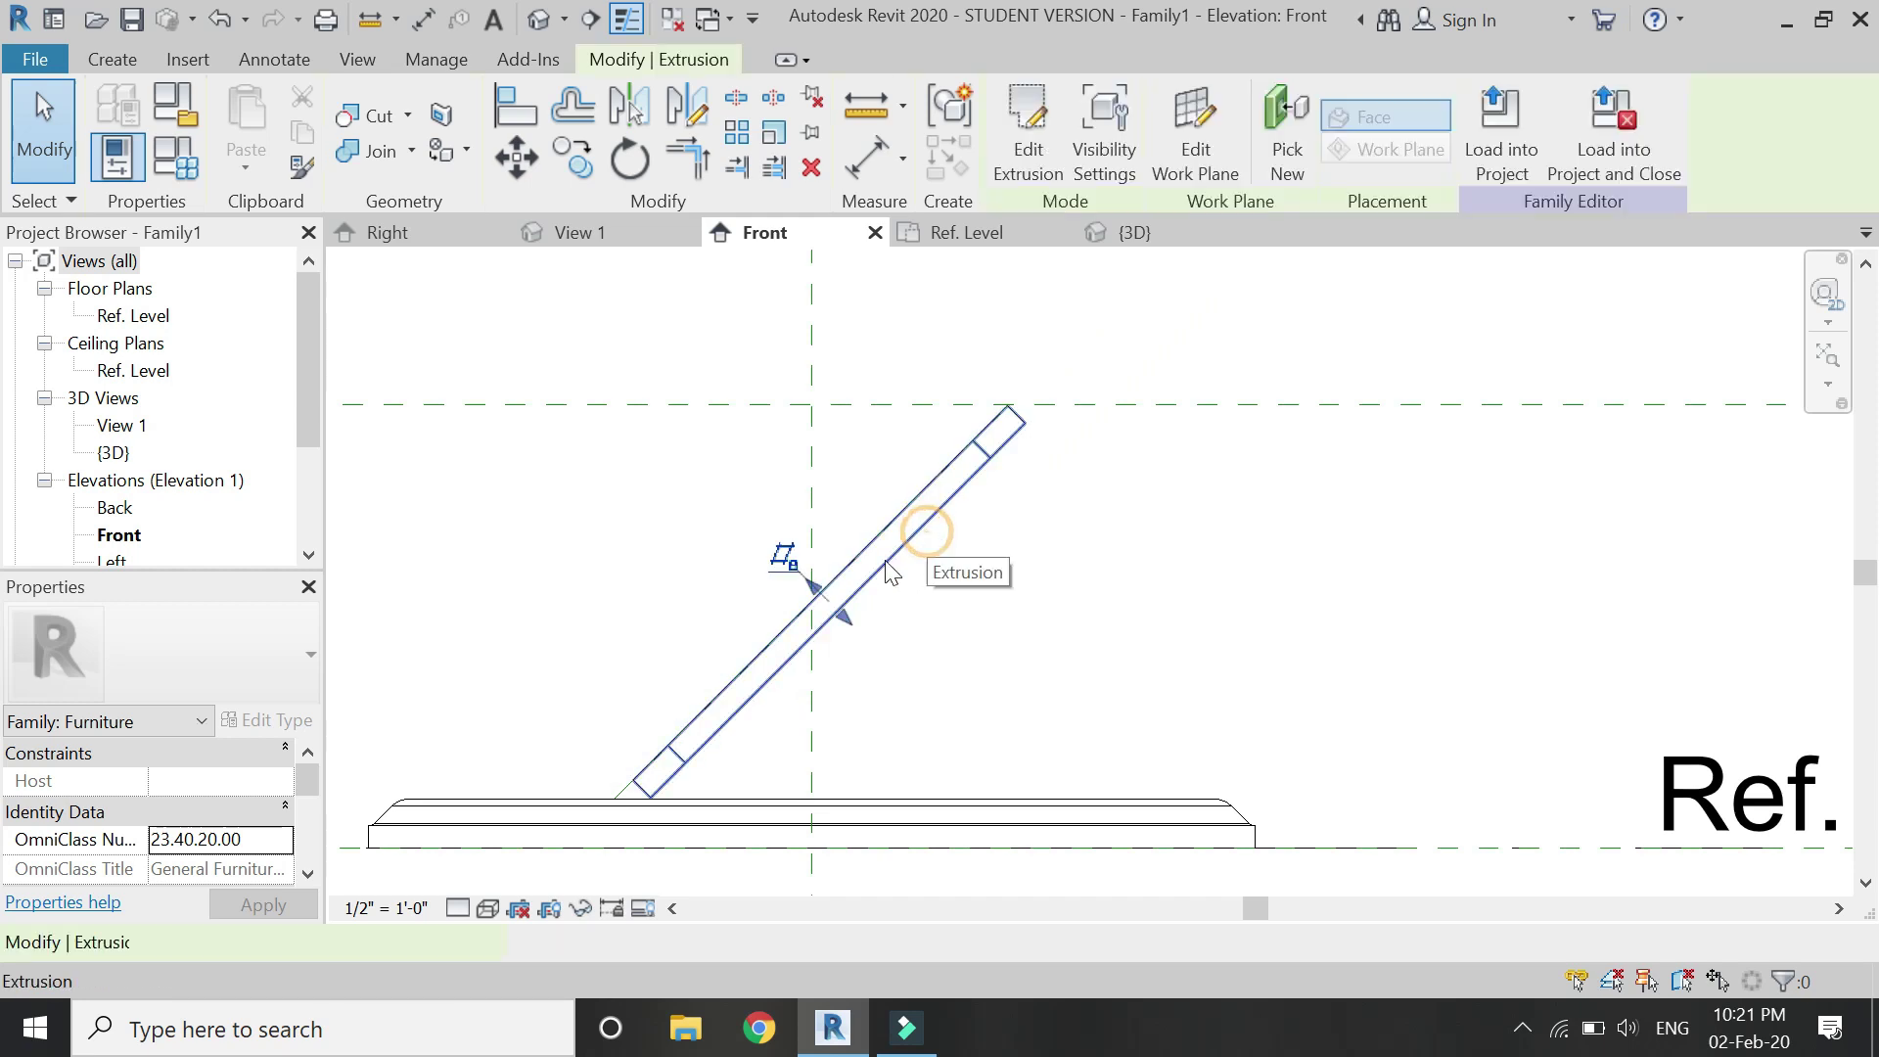
{"action": "scroll", "coordinate": [262, 847], "scroll_direction": "down", "scroll_amount": 5}
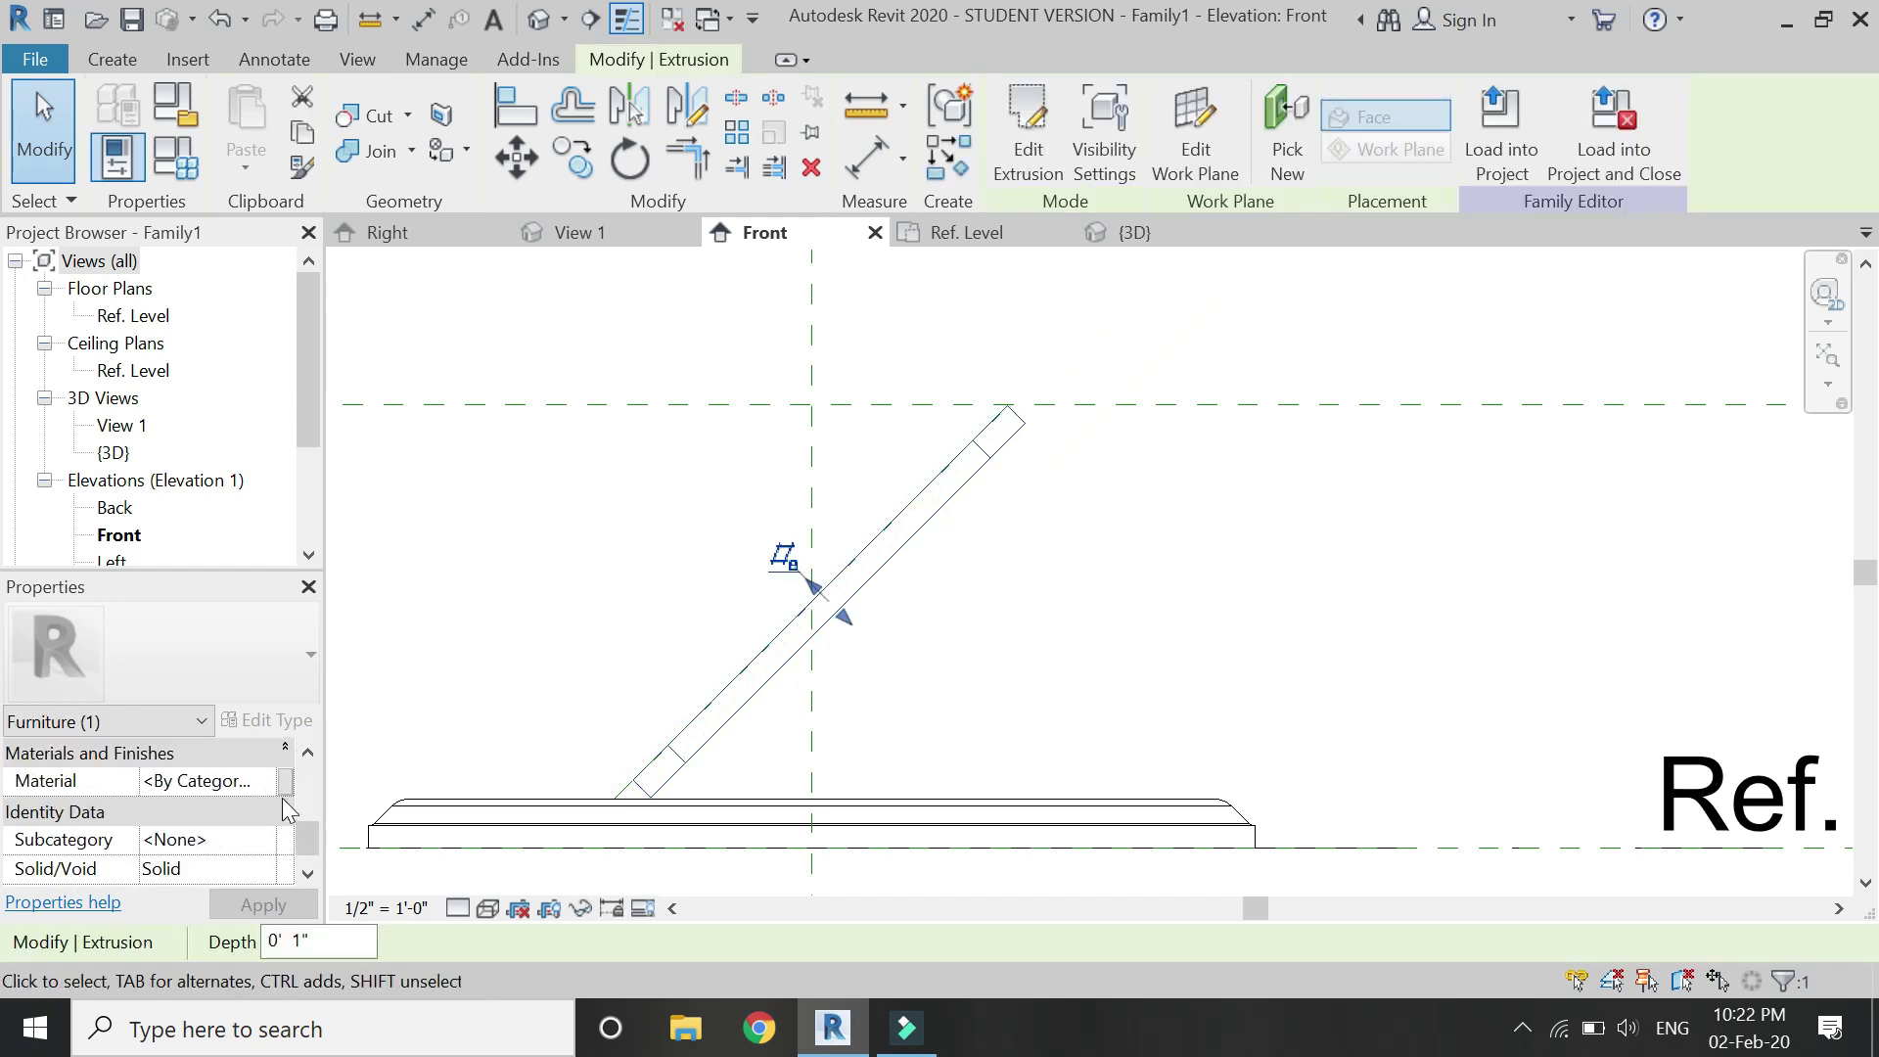
{"action": "left_click", "coordinate": [285, 781]}
{"action": "left_click", "coordinate": [210, 413]}
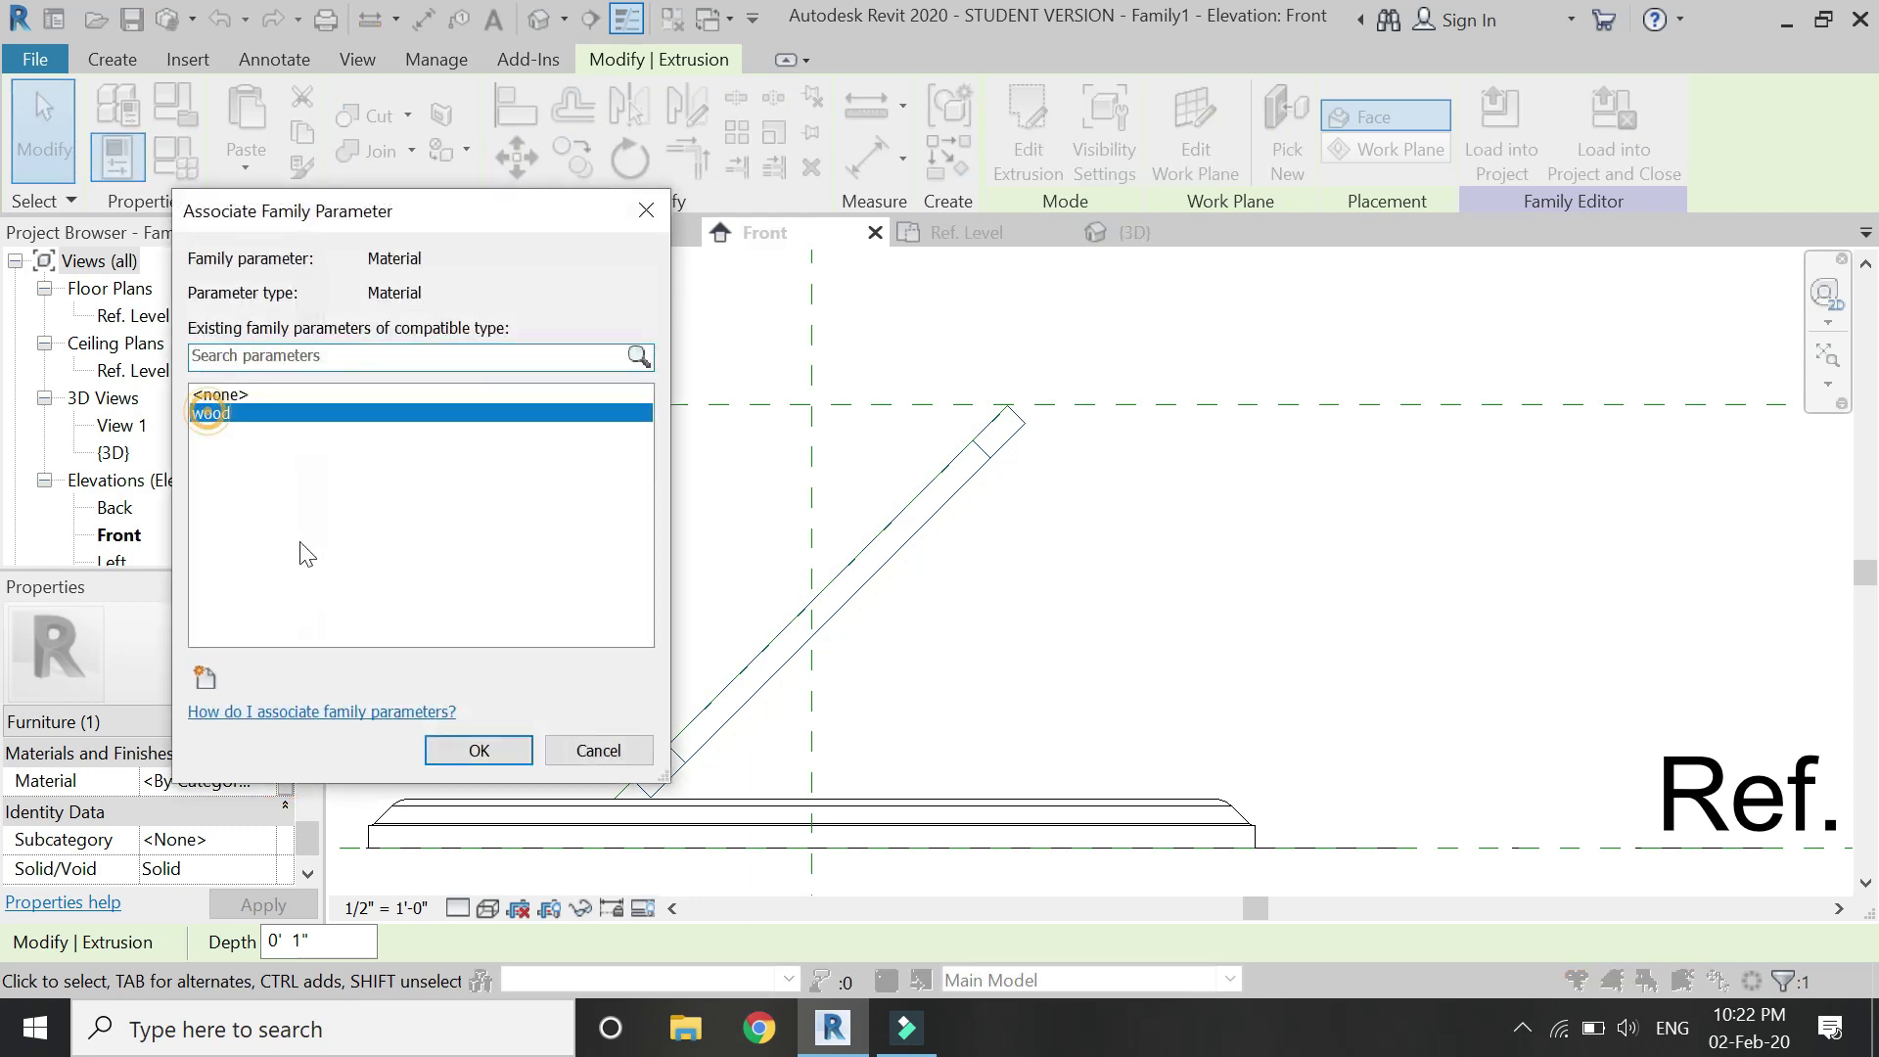
{"action": "left_click", "coordinate": [473, 752]}
{"action": "left_click", "coordinate": [567, 529]}
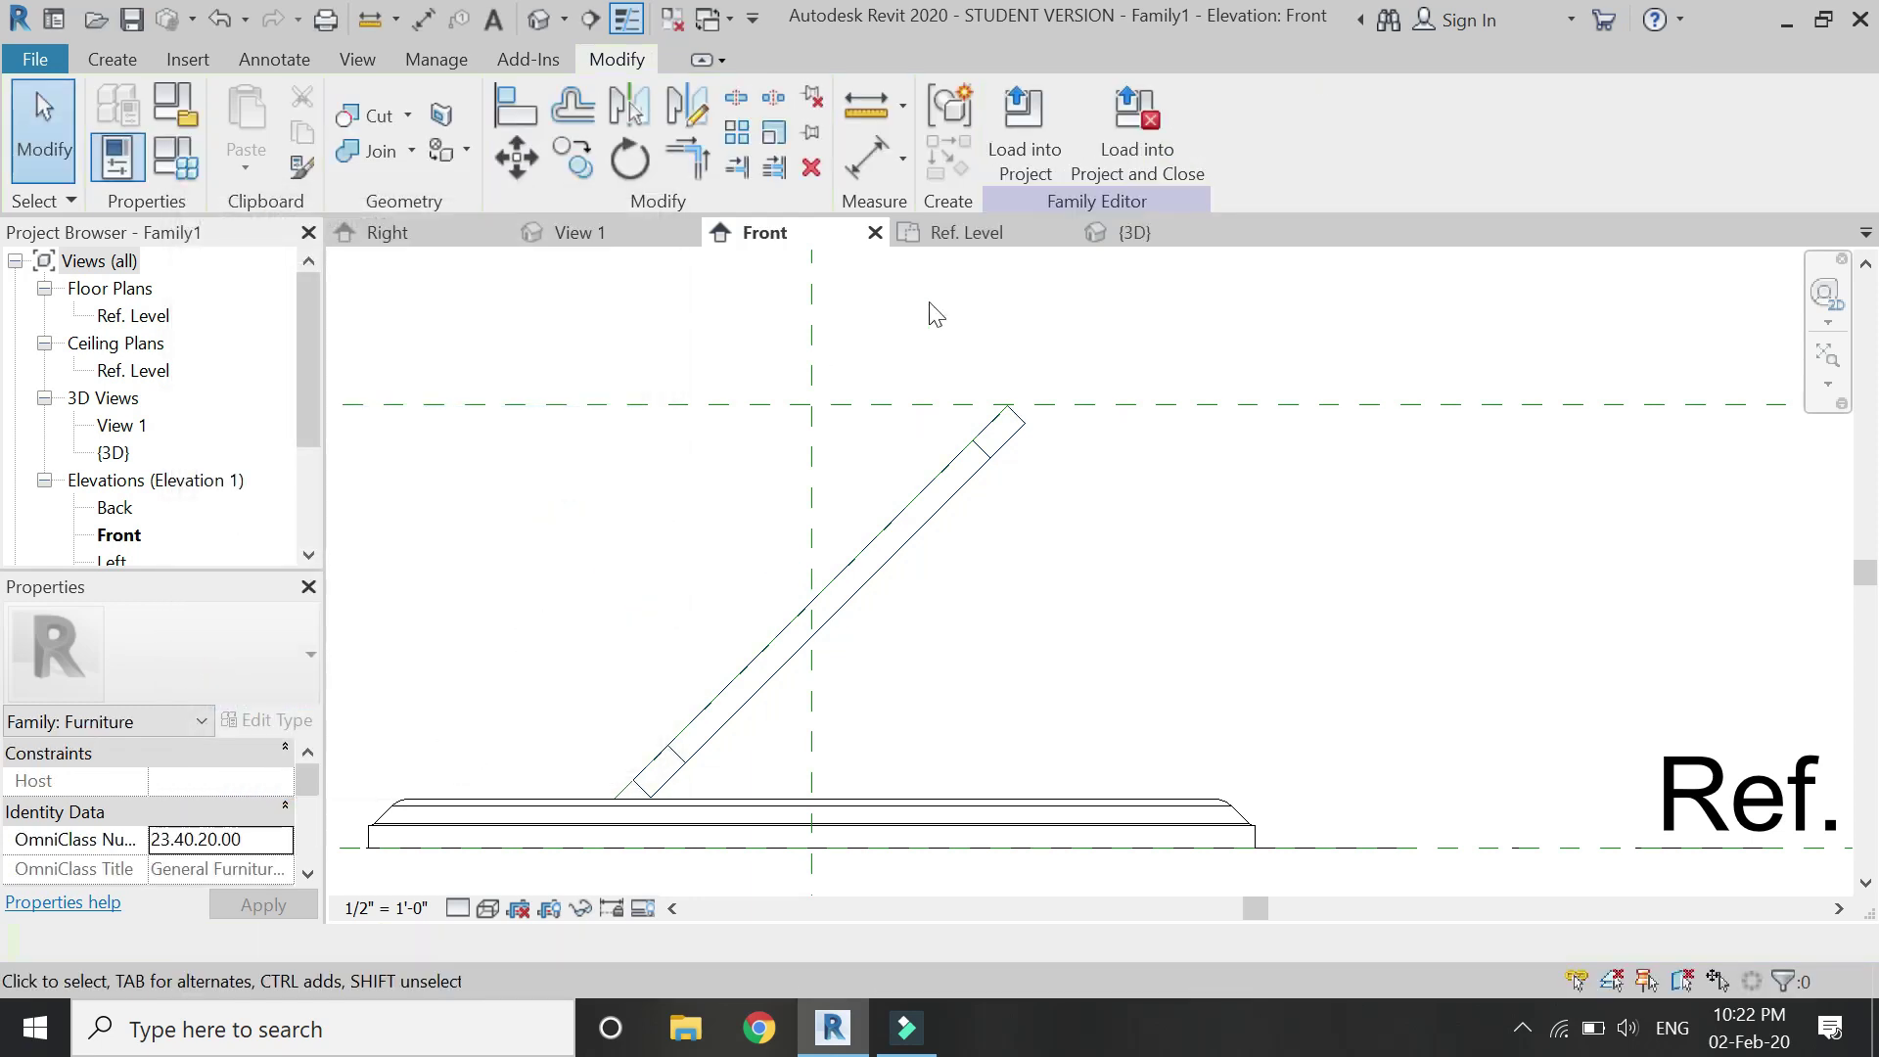
- In 3D, start a void sweep whose path sketch lies on the ring extrusion's work plane
{"action": "left_click", "coordinate": [1115, 231]}
{"action": "scroll", "coordinate": [728, 834], "scroll_direction": "down", "scroll_amount": 2}
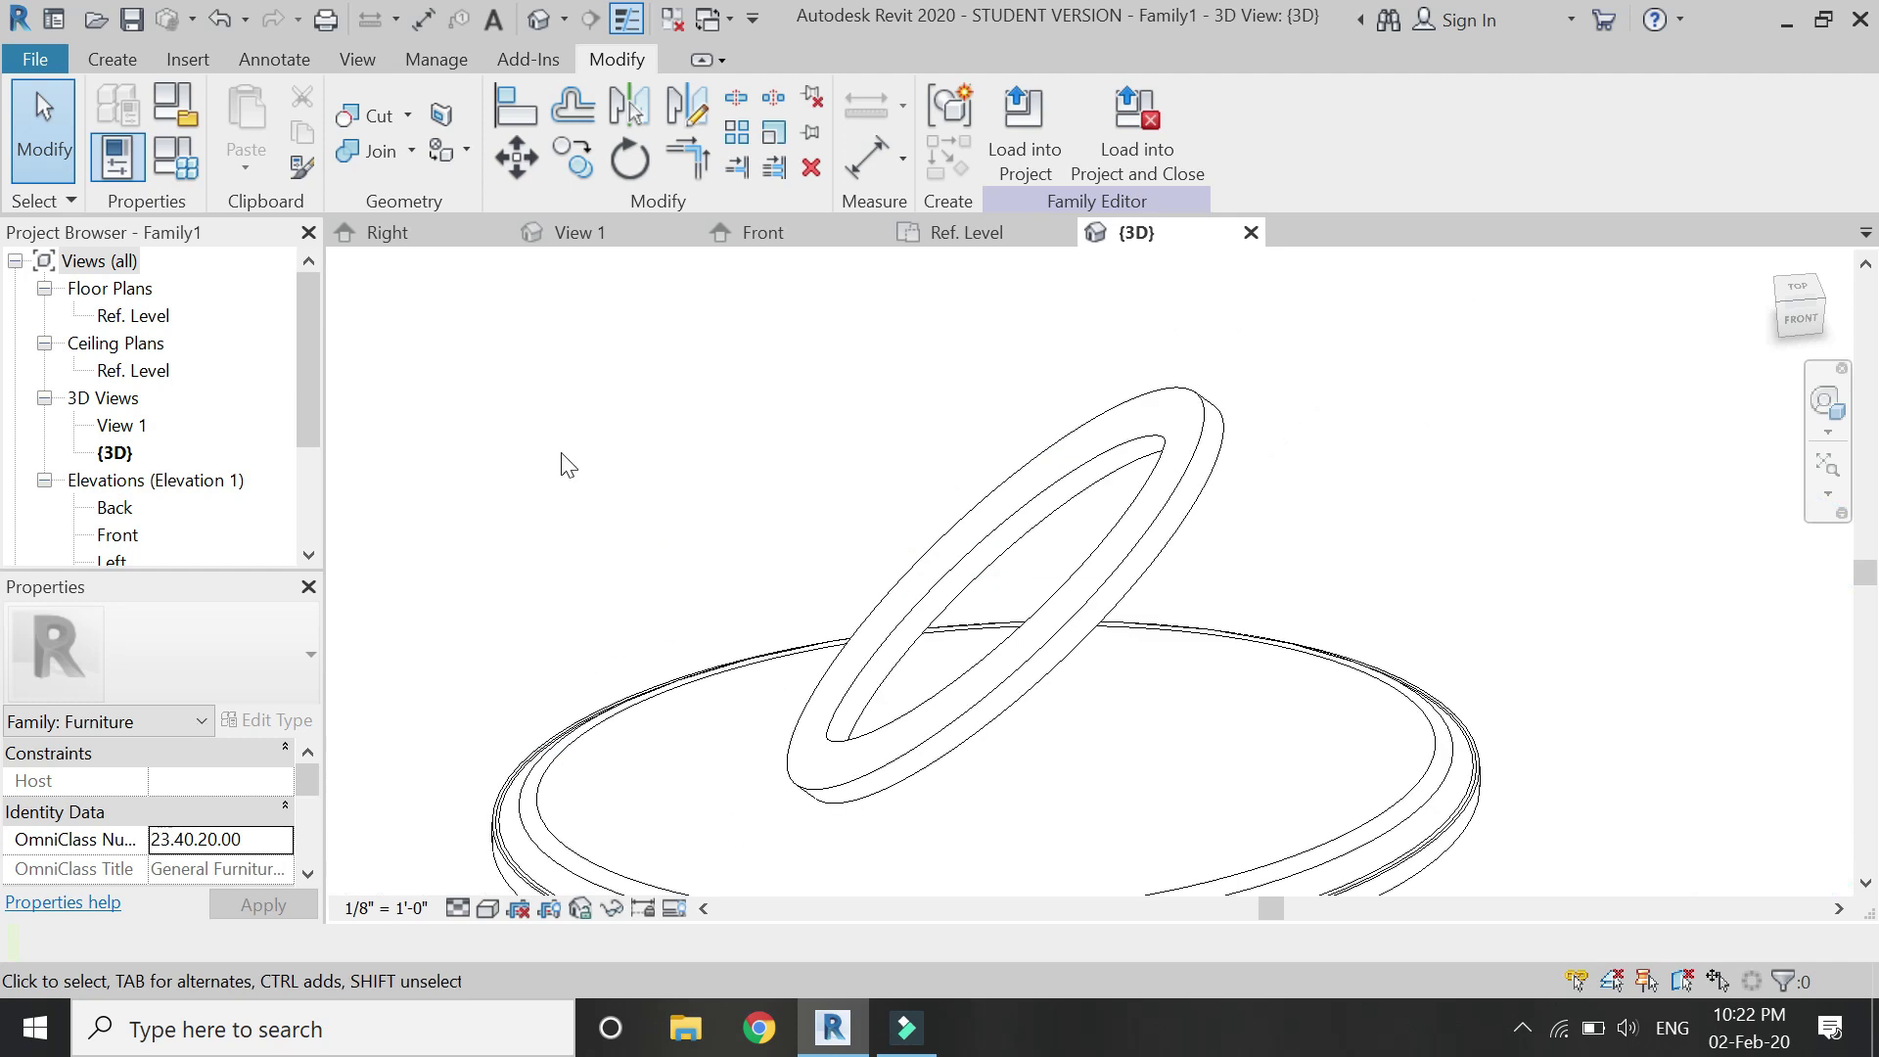
{"action": "left_click", "coordinate": [112, 60]}
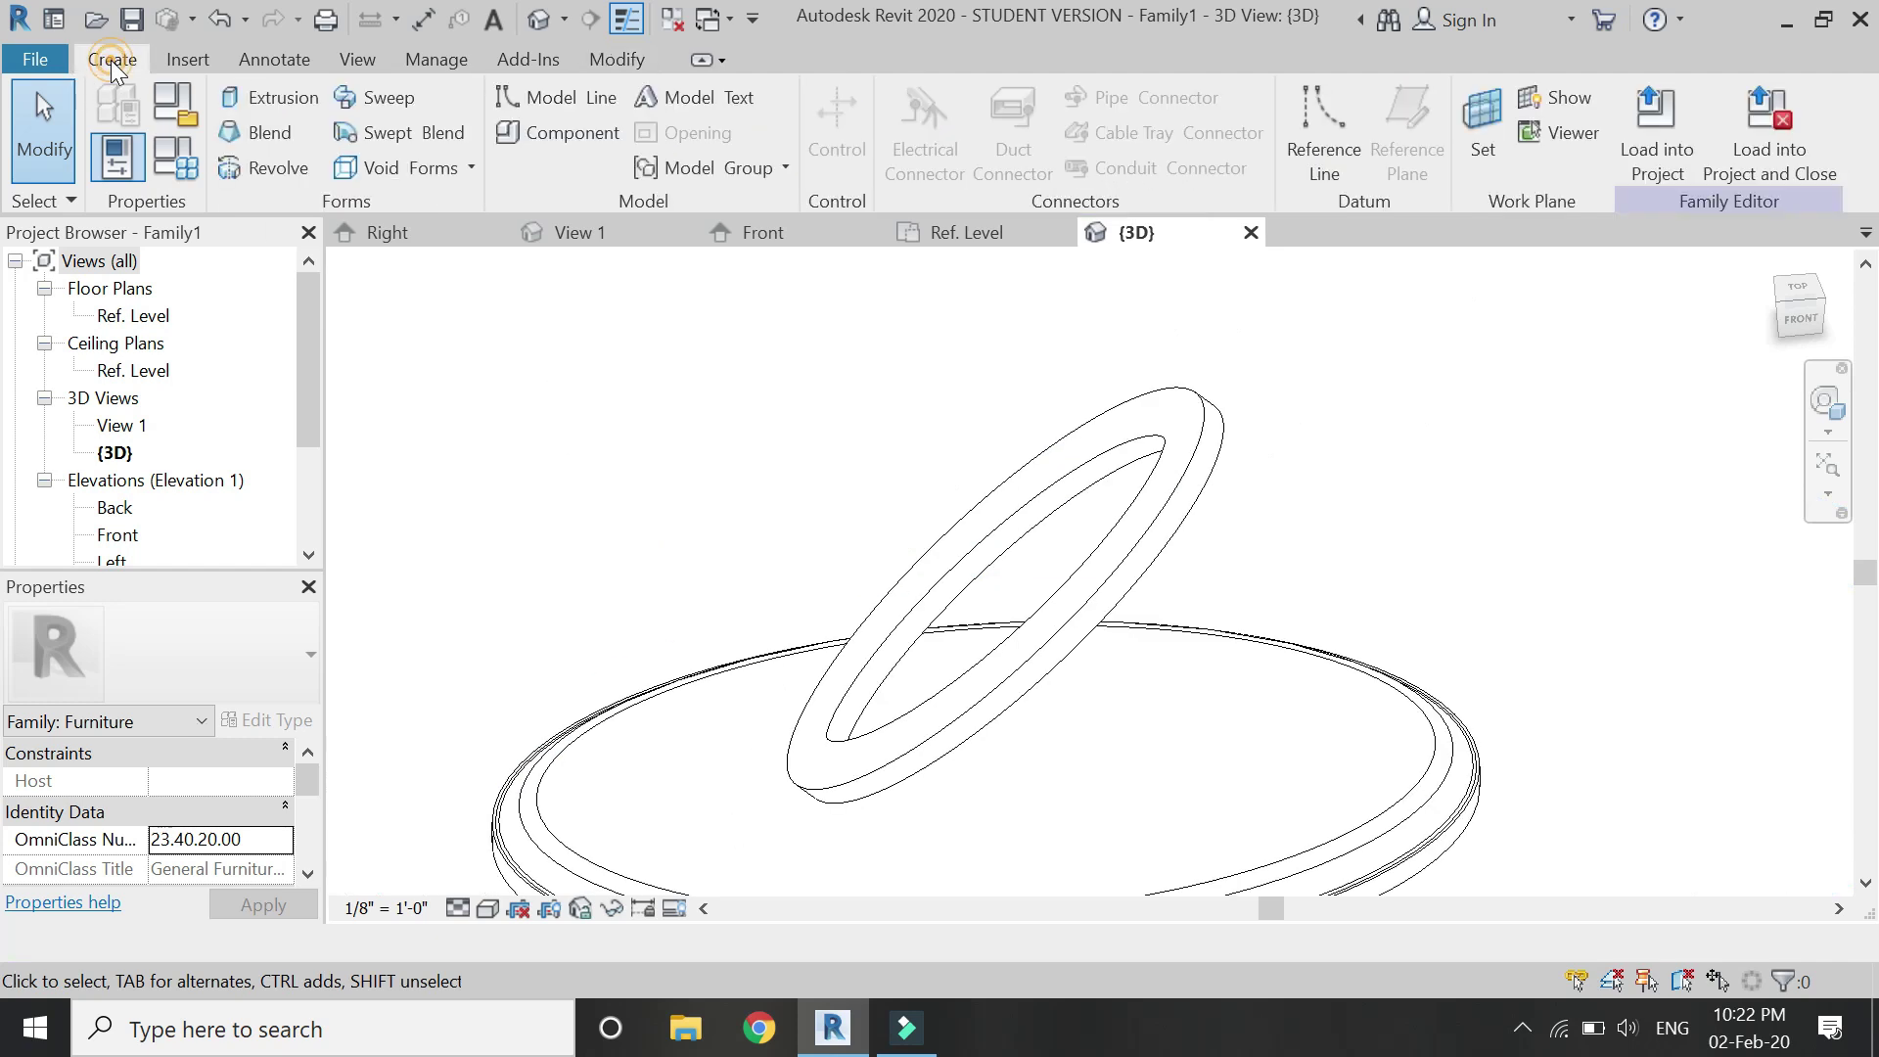
{"action": "left_click", "coordinate": [398, 164]}
{"action": "left_click", "coordinate": [477, 393]}
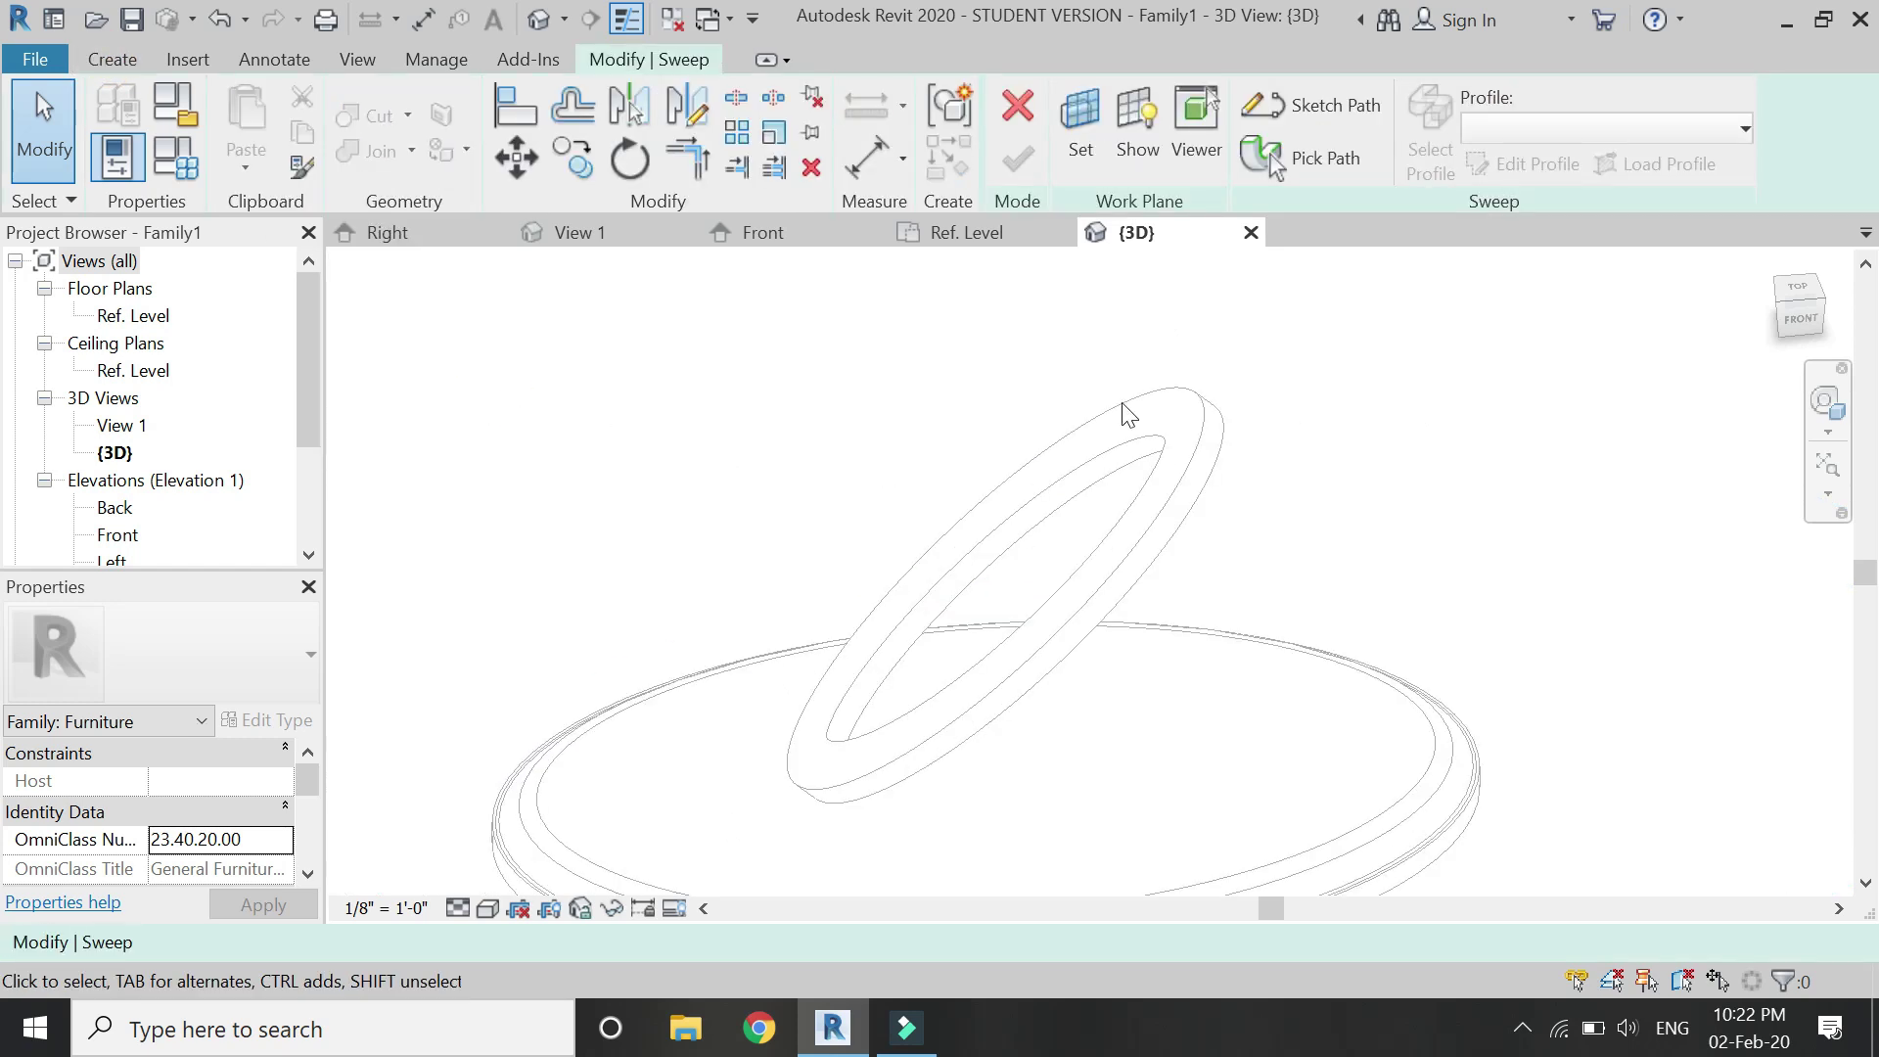
{"action": "left_click", "coordinate": [1317, 114]}
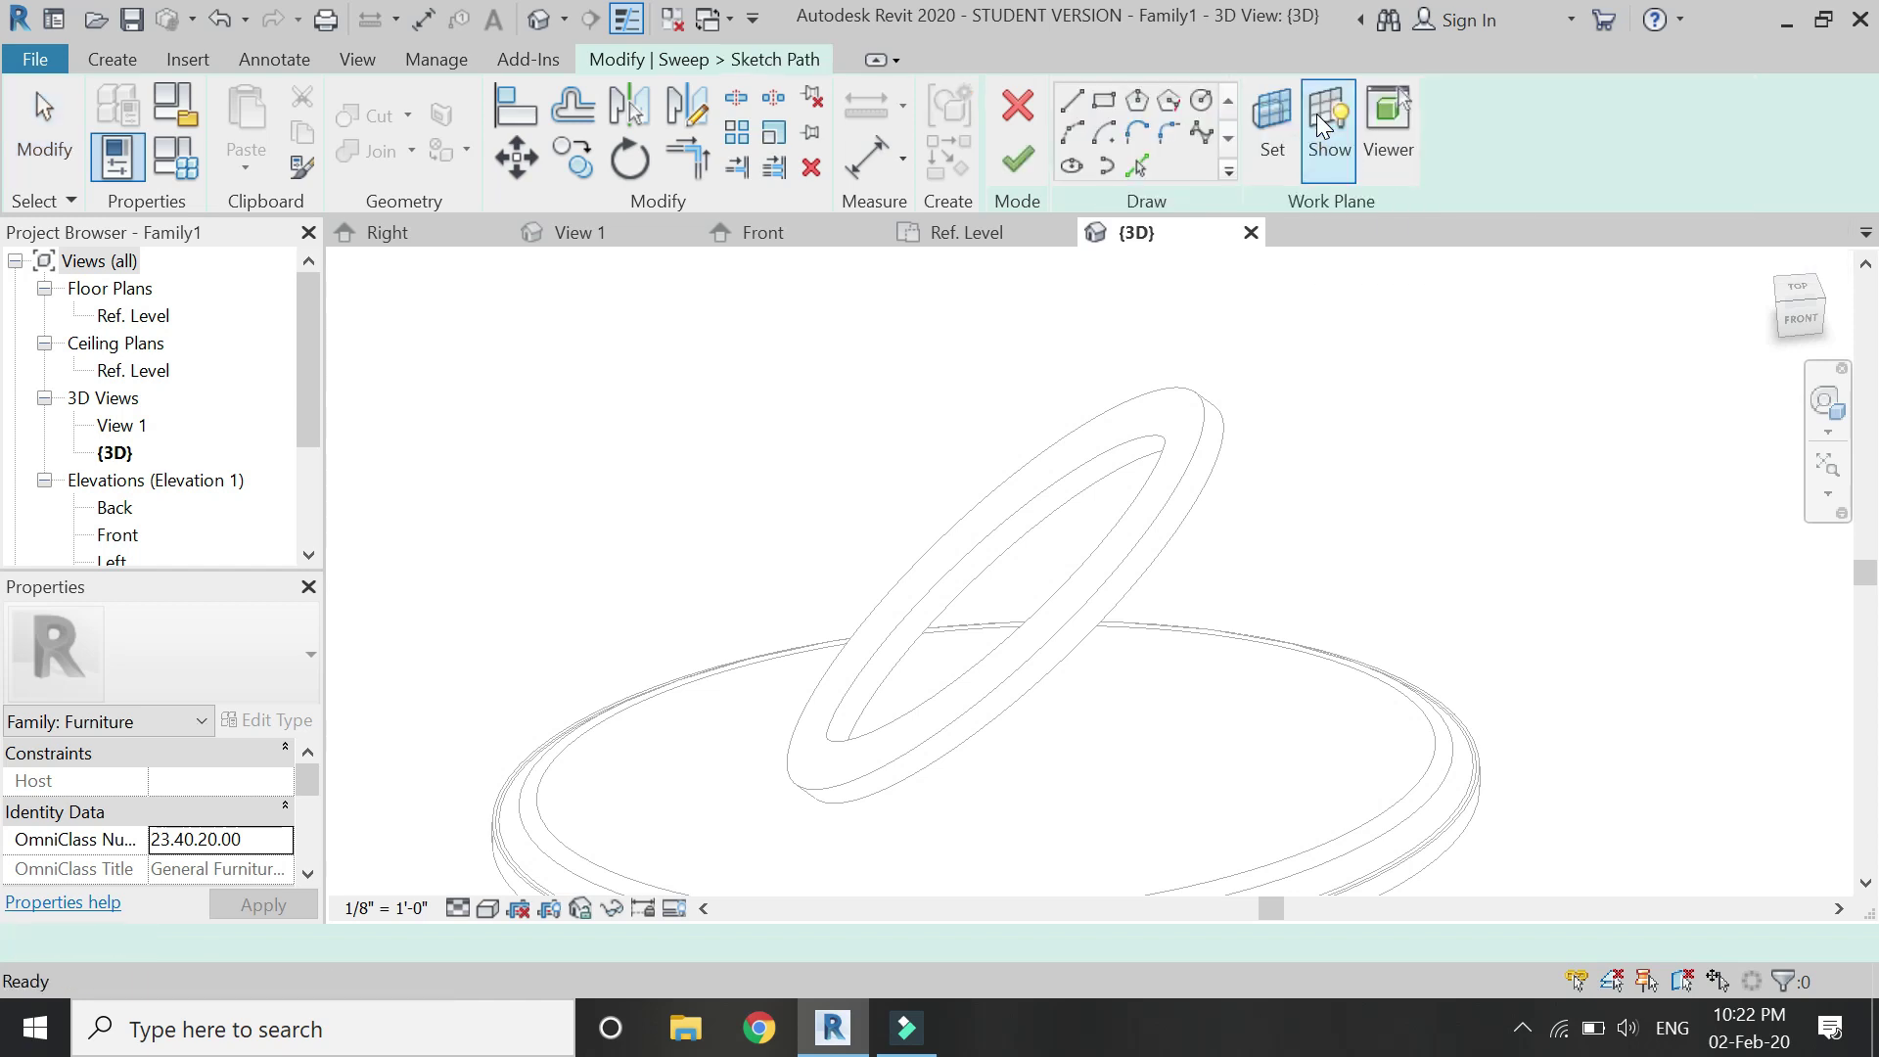
{"action": "left_click", "coordinate": [1272, 137]}
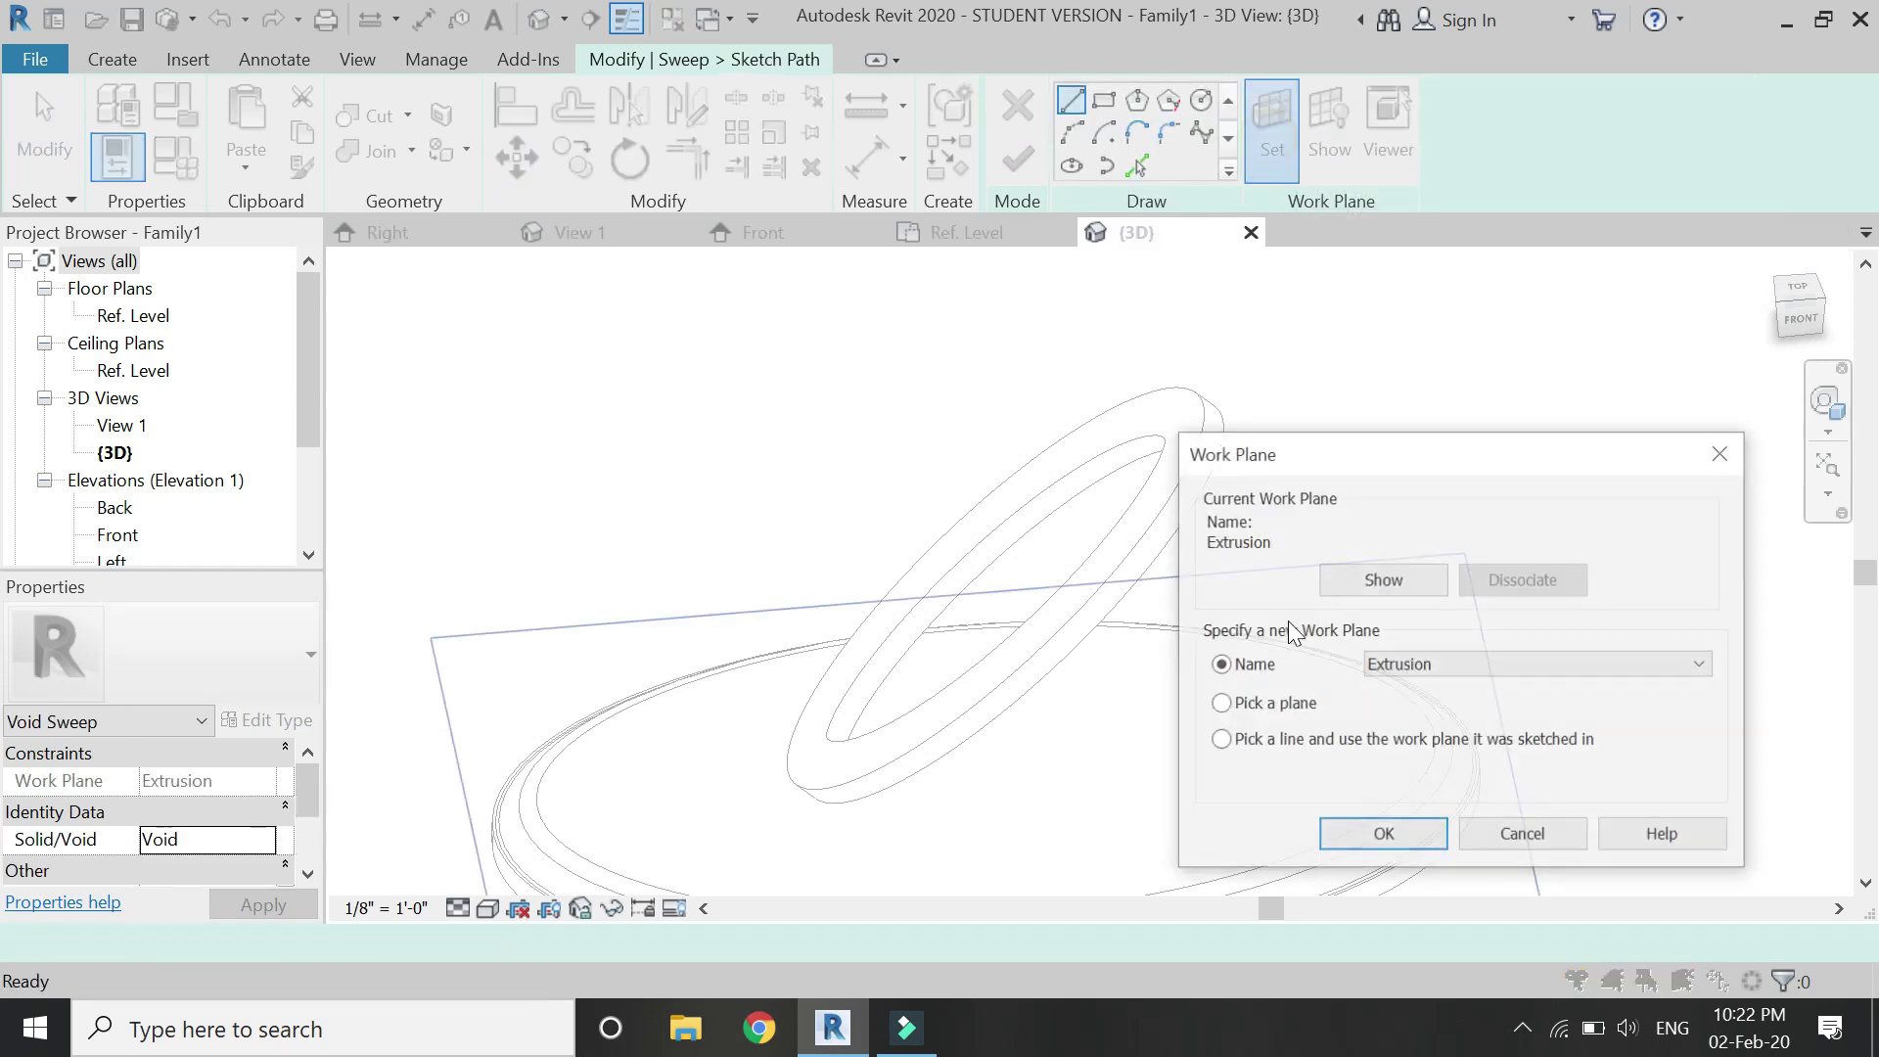
{"action": "left_click", "coordinate": [1389, 835]}
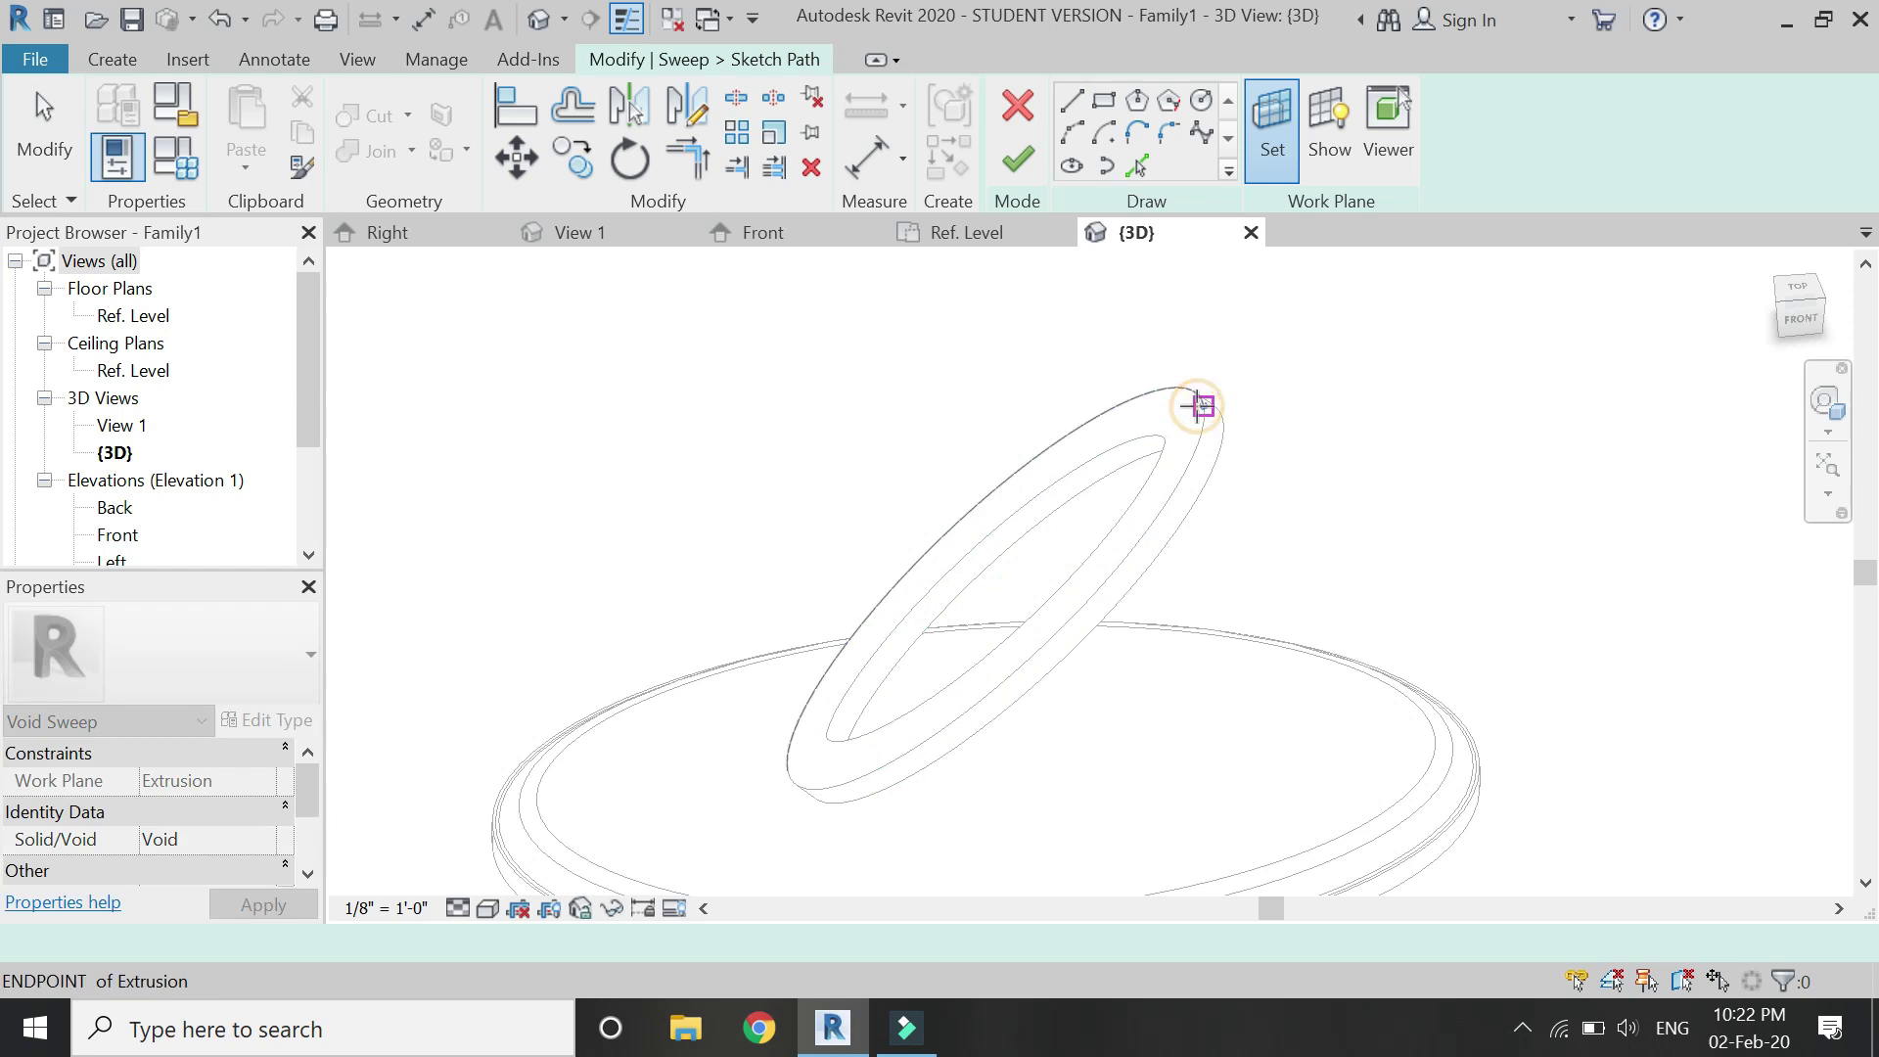
{"action": "left_click", "coordinate": [1196, 405]}
- Pick the ring's outer edge as the sweep path, finish it, and open the profile
{"action": "left_click", "coordinate": [1136, 165]}
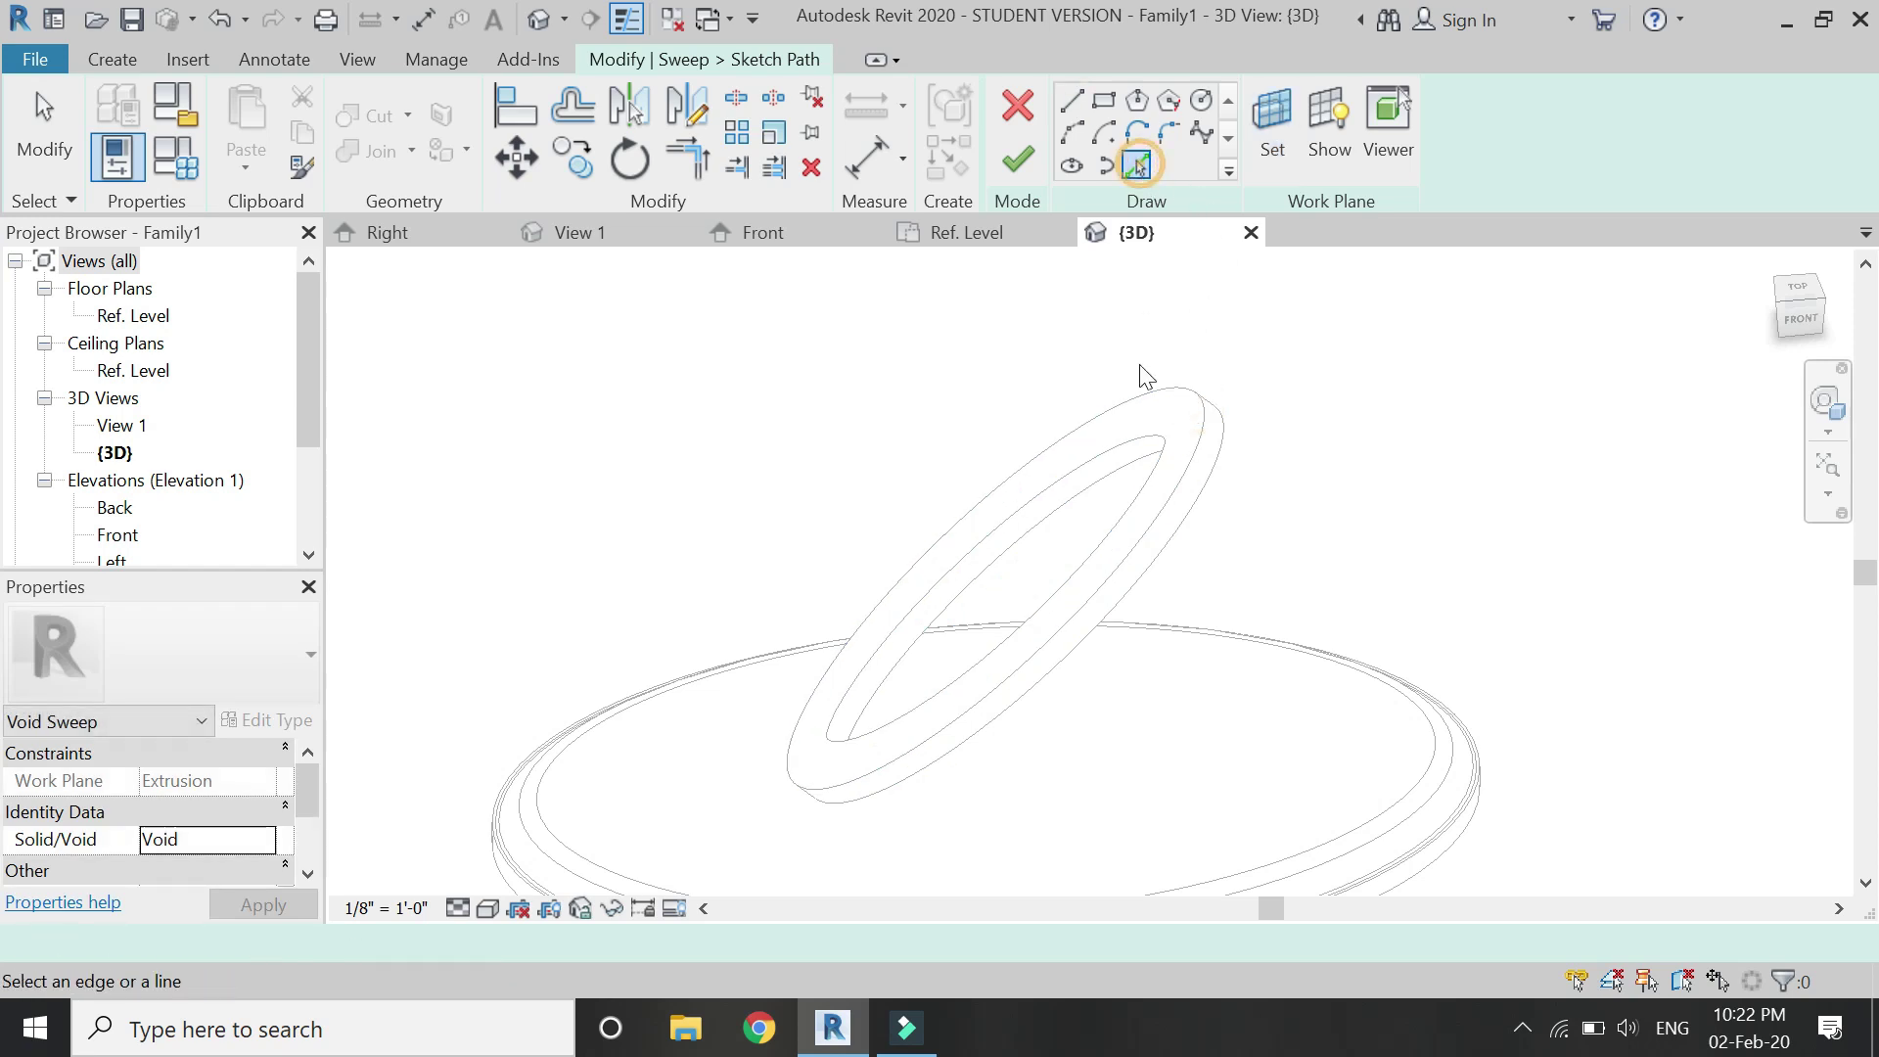
{"action": "left_click", "coordinate": [1211, 447]}
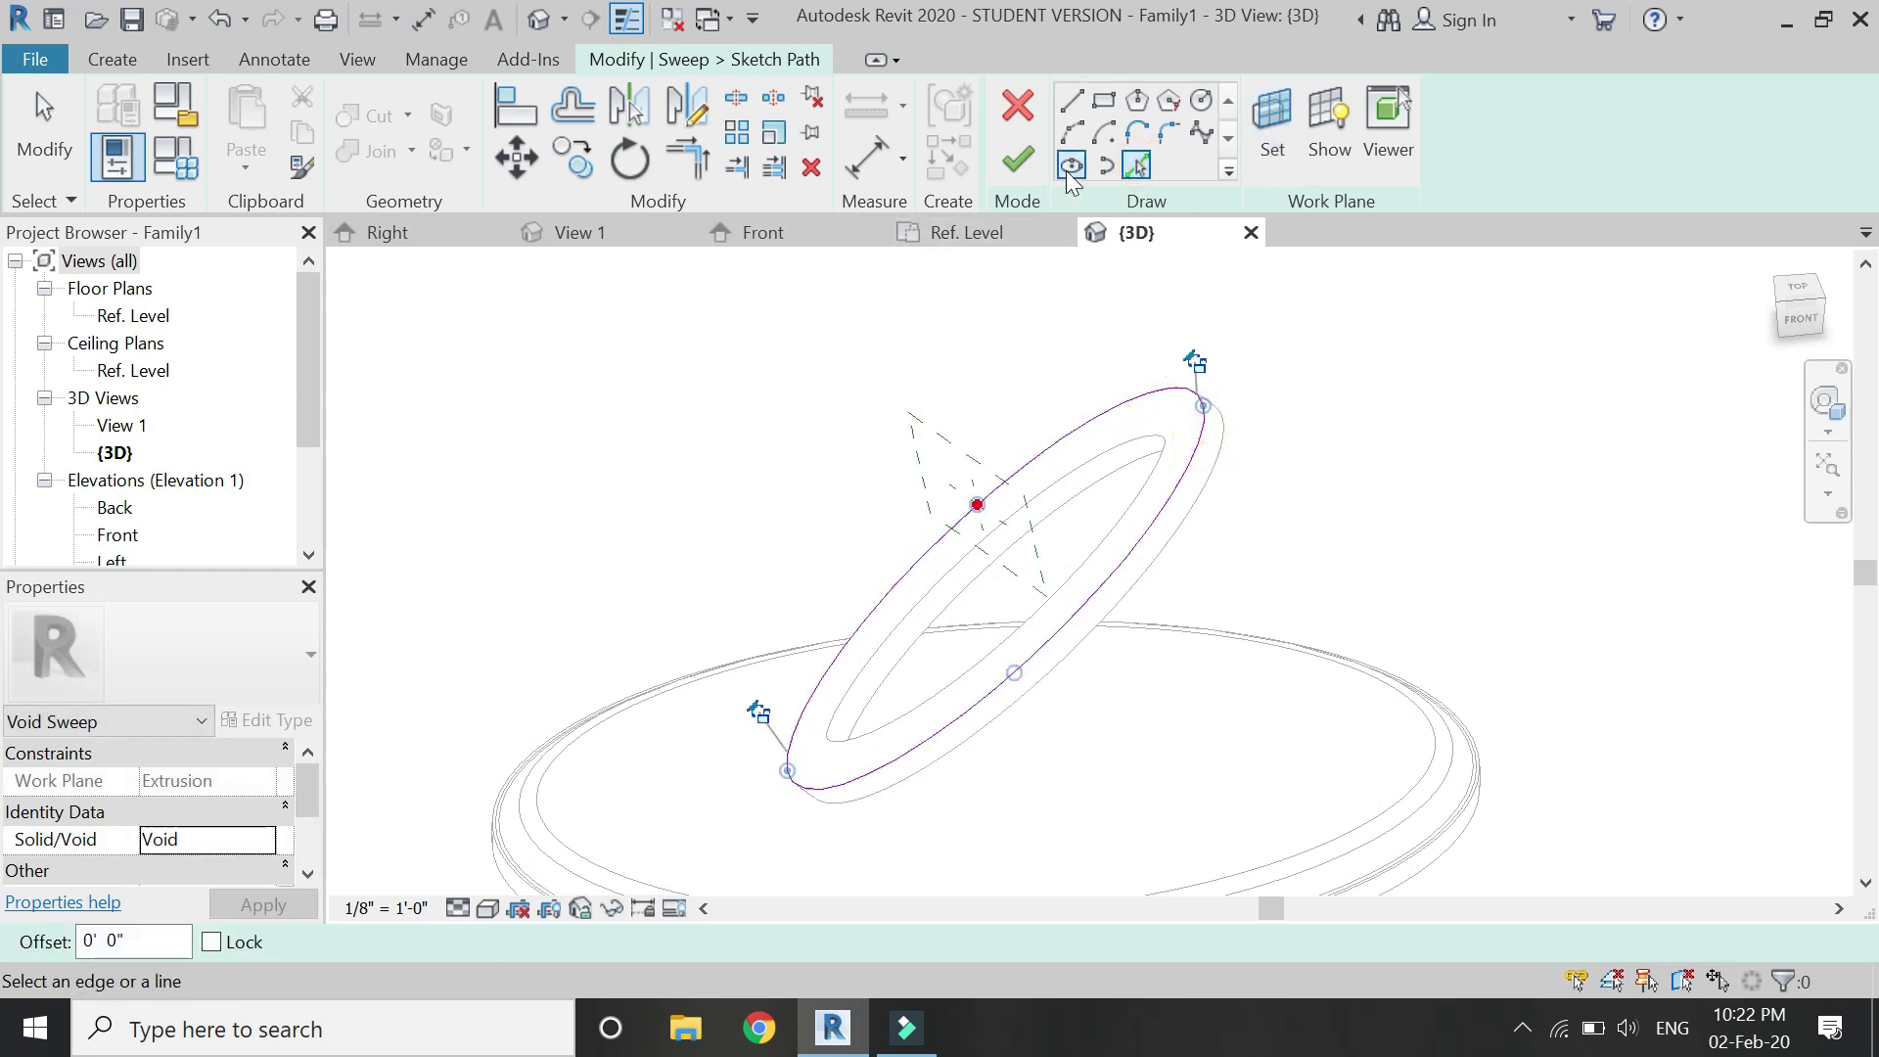
{"action": "left_click", "coordinate": [1017, 158]}
{"action": "left_click", "coordinate": [700, 56]}
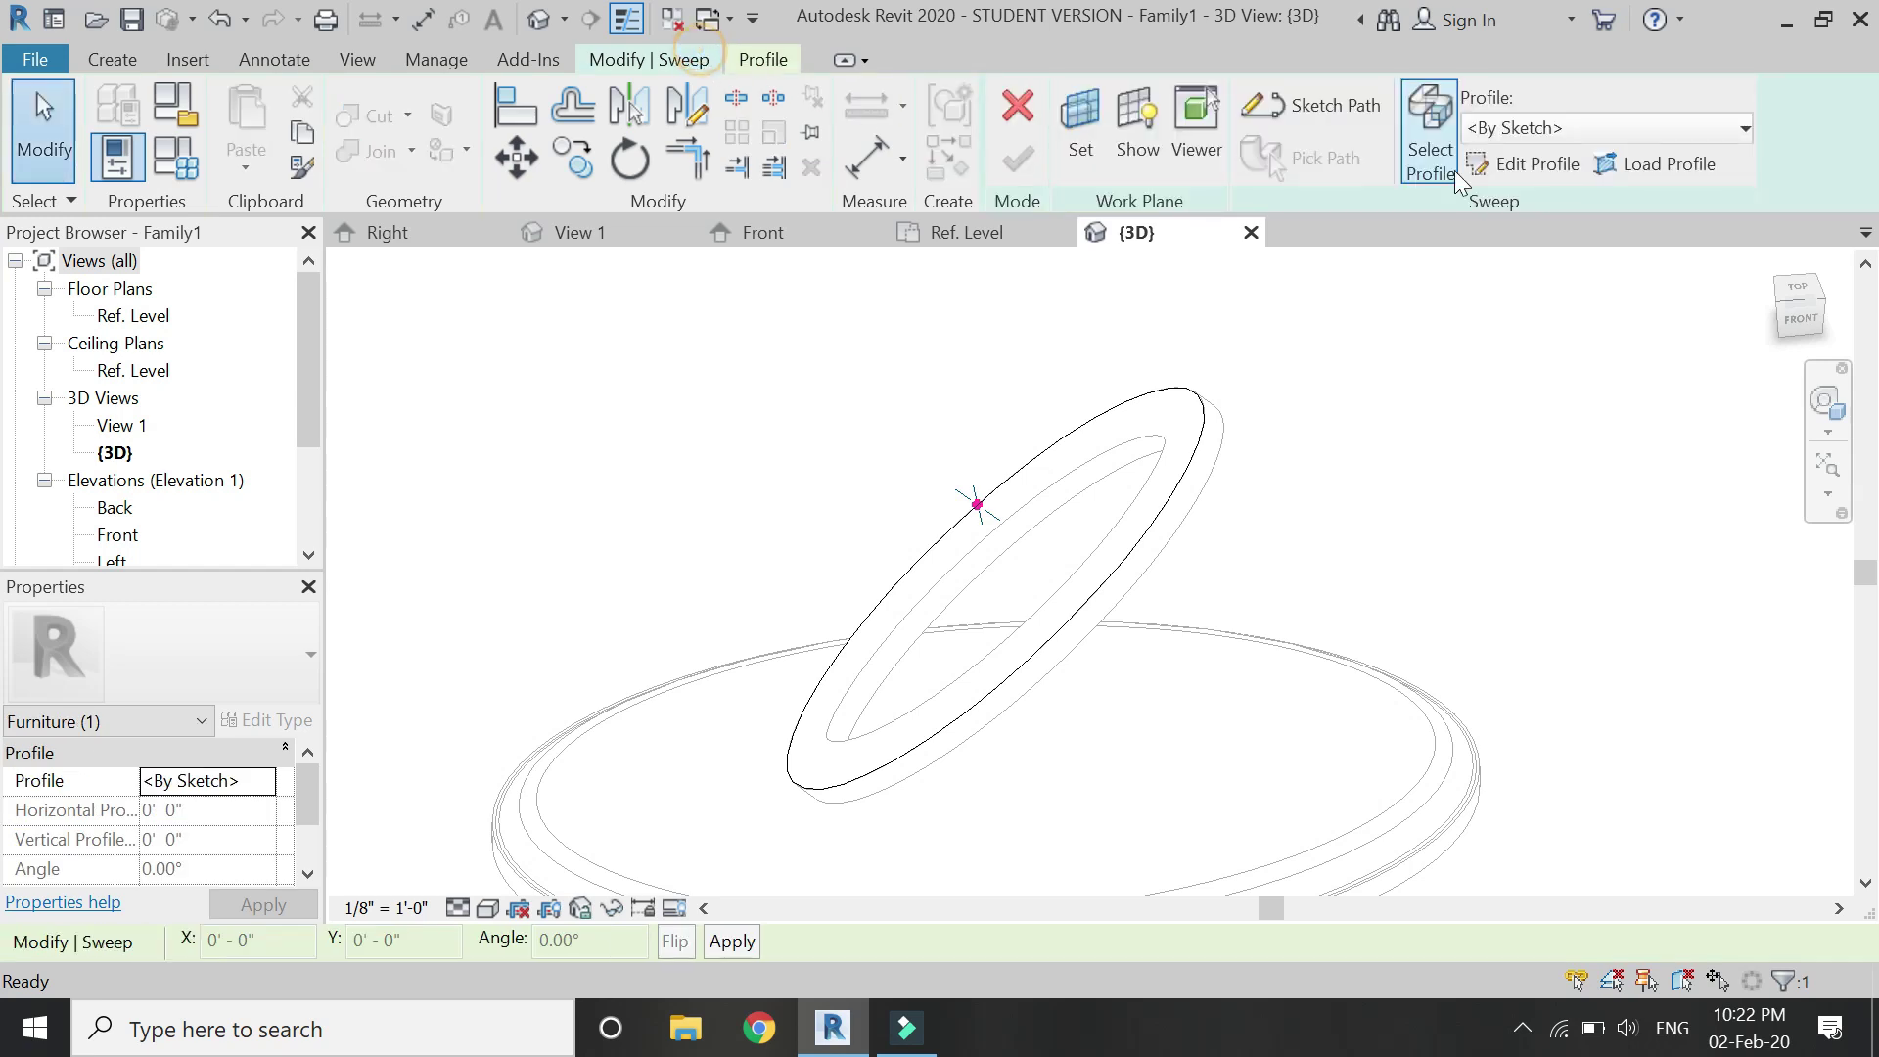
{"action": "left_click", "coordinate": [1512, 161]}
- In the profile plane view, draw the 45° upper bevel line and the closed lower bevel loop
{"action": "left_click", "coordinate": [1388, 132]}
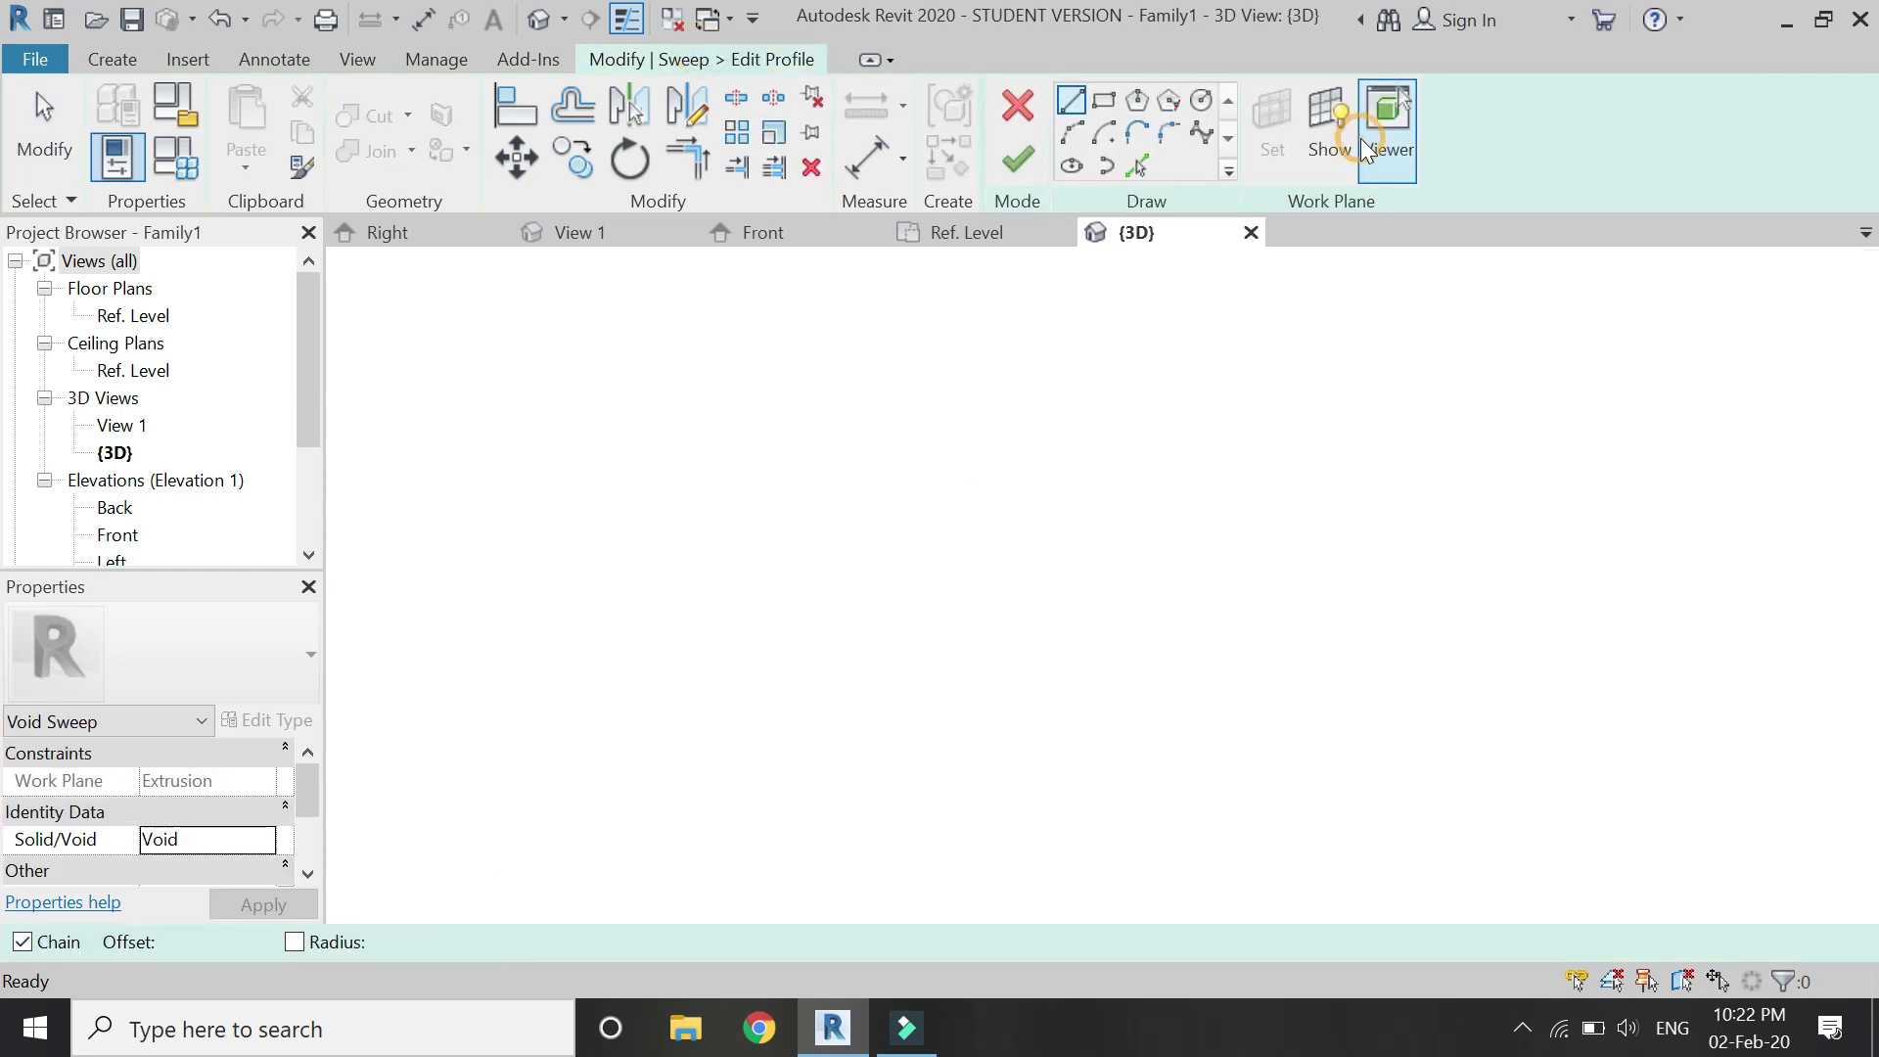
{"action": "left_click", "coordinate": [1826, 463]}
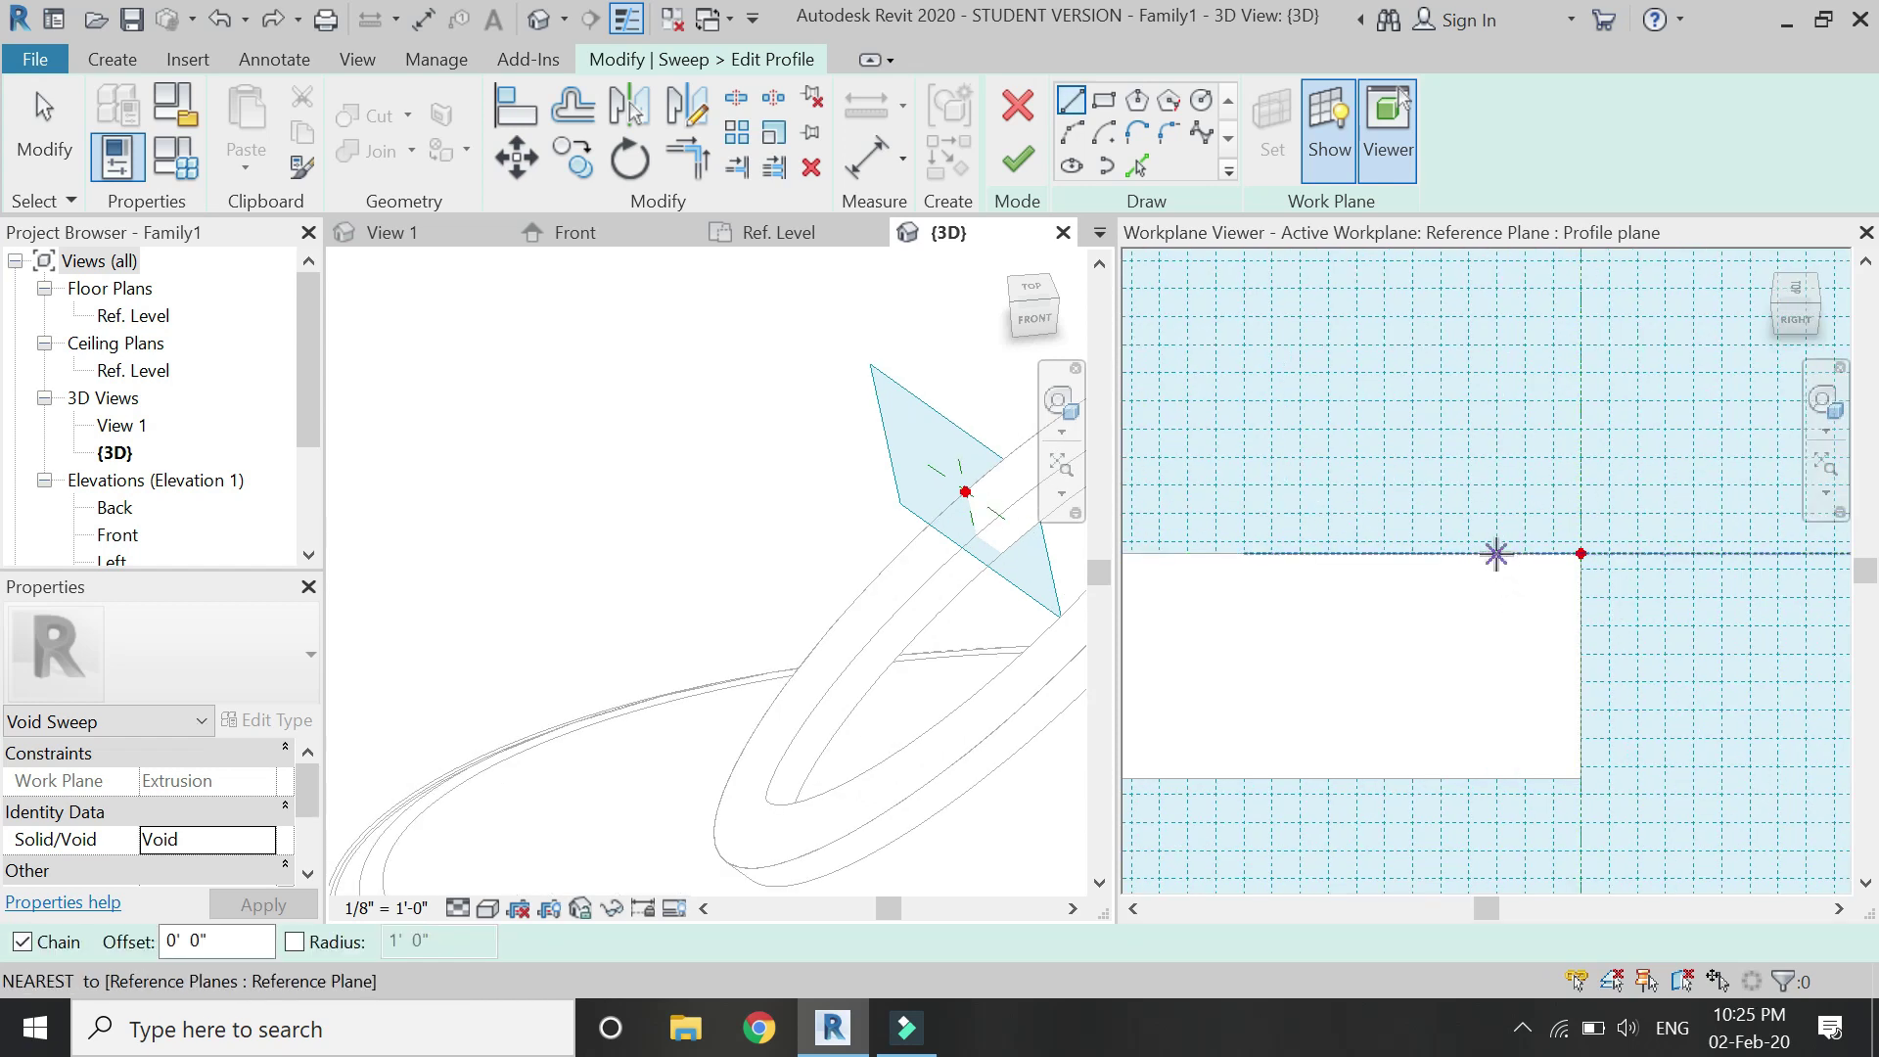
{"action": "left_click", "coordinate": [1496, 553]}
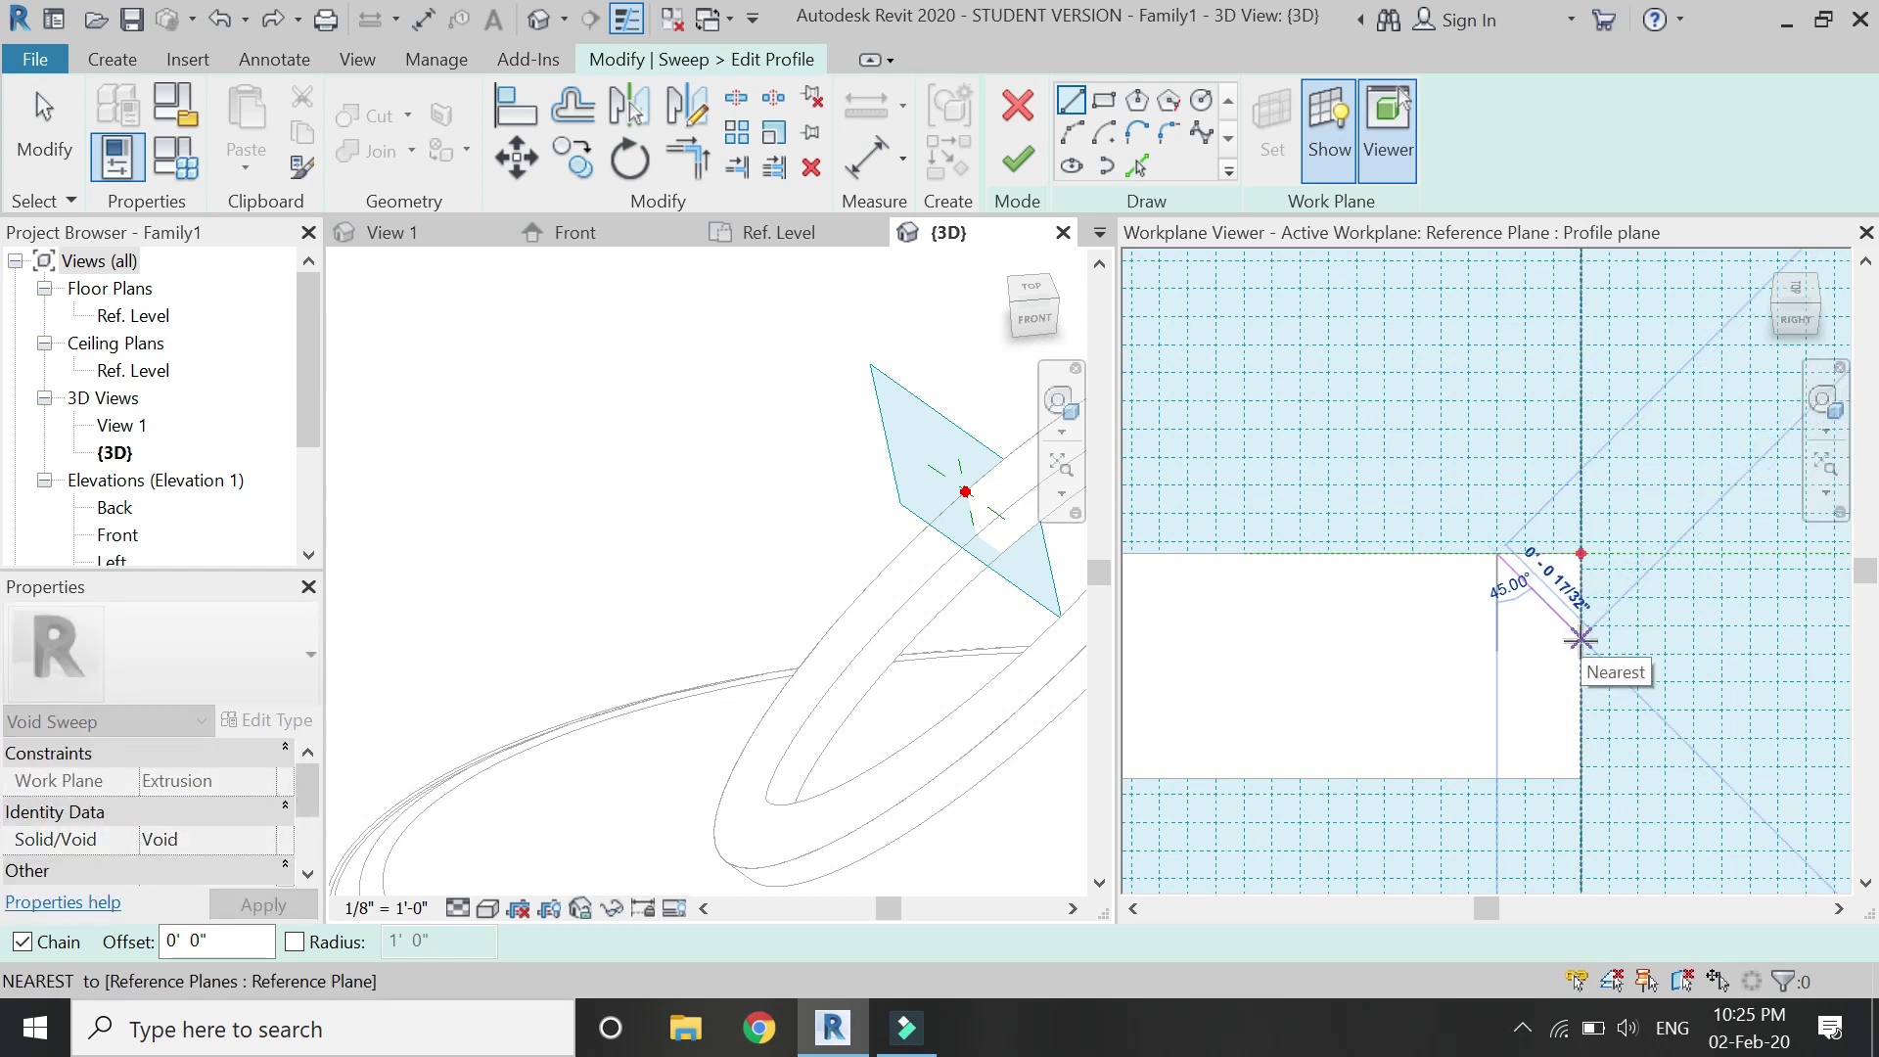
{"action": "left_click", "coordinate": [1580, 637]}
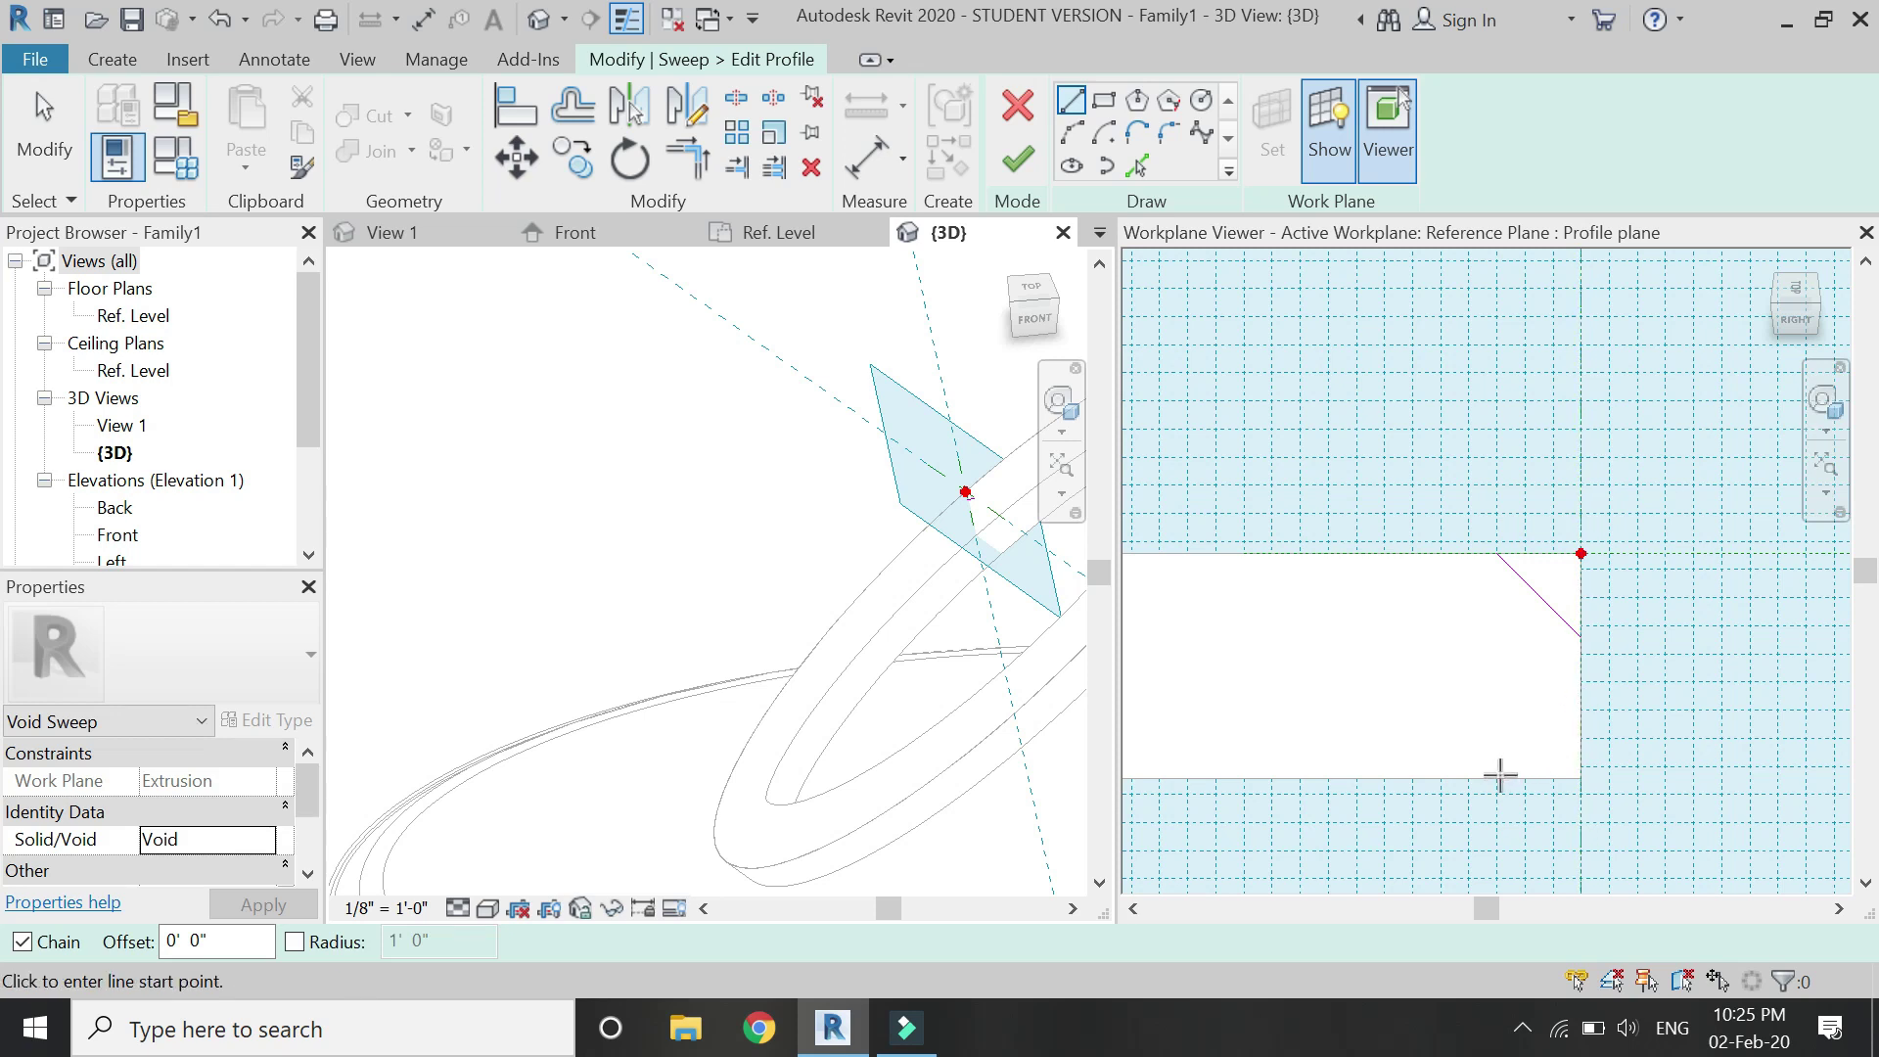
{"action": "left_click", "coordinate": [1497, 778]}
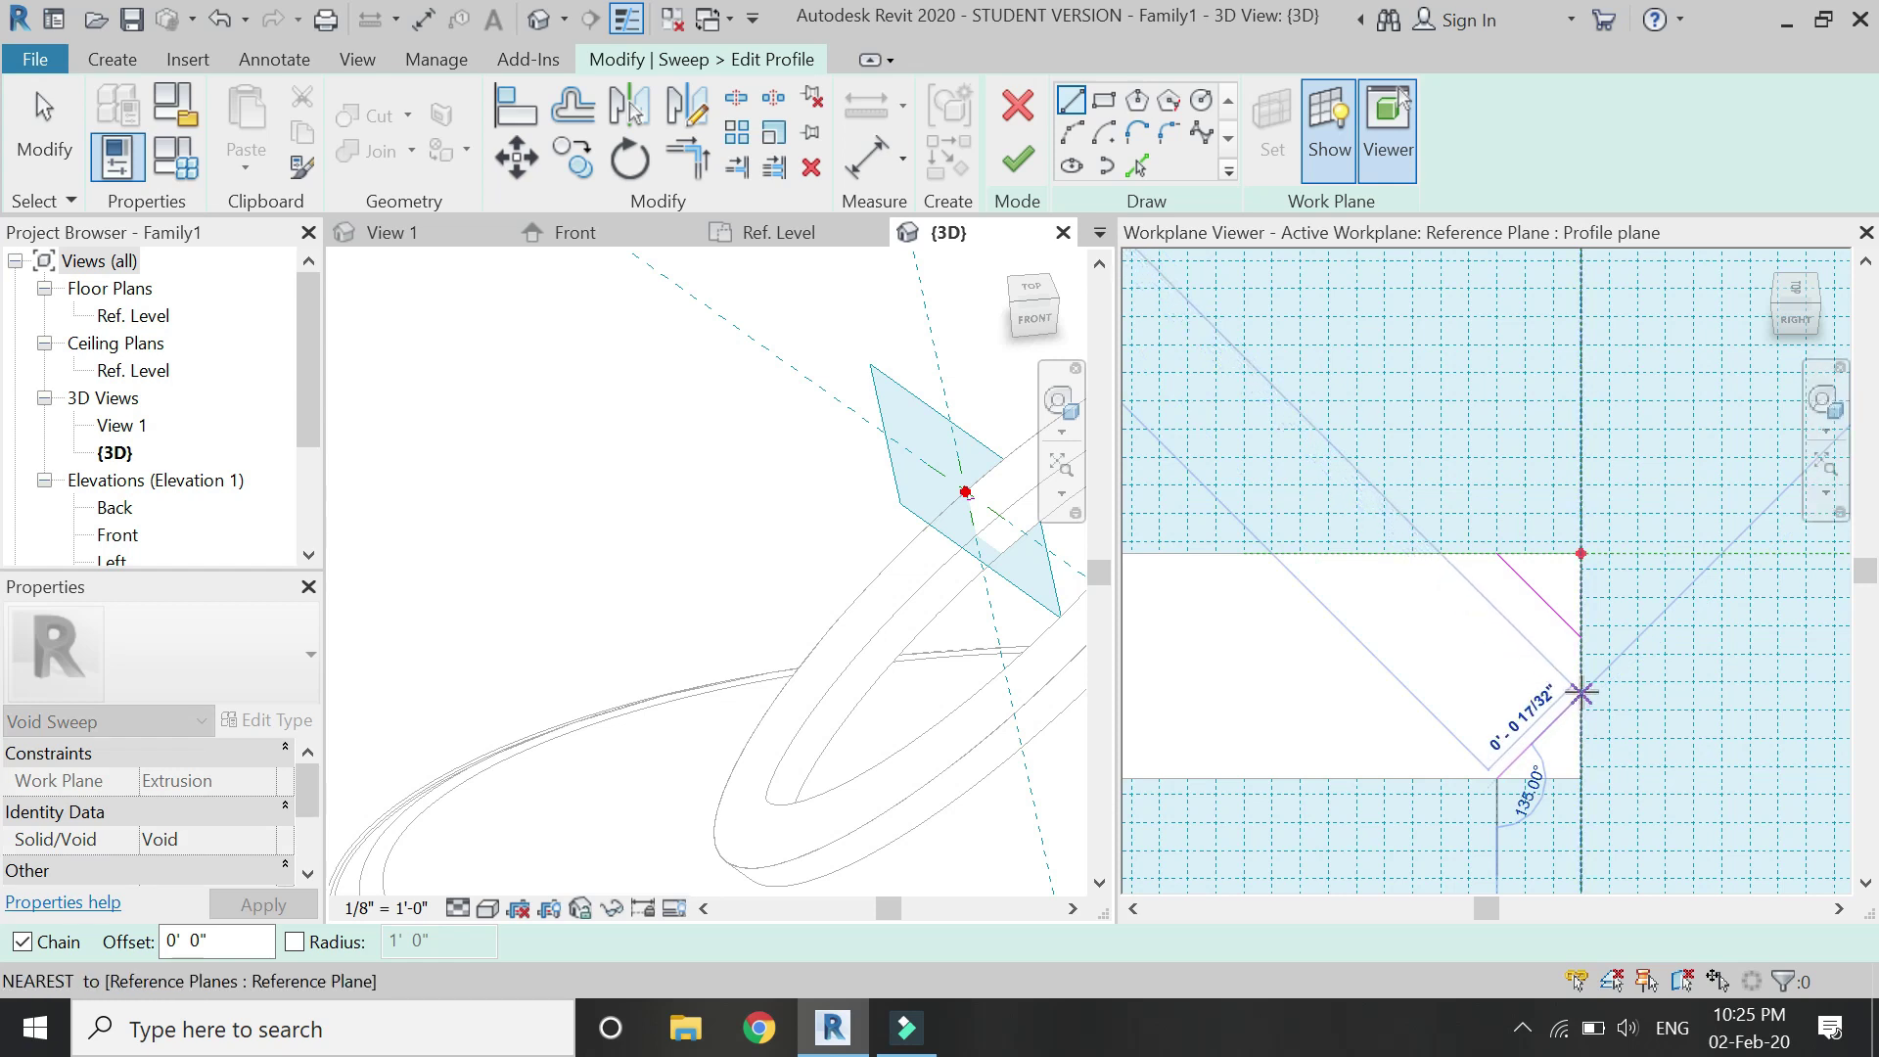
{"action": "left_click", "coordinate": [1580, 692]}
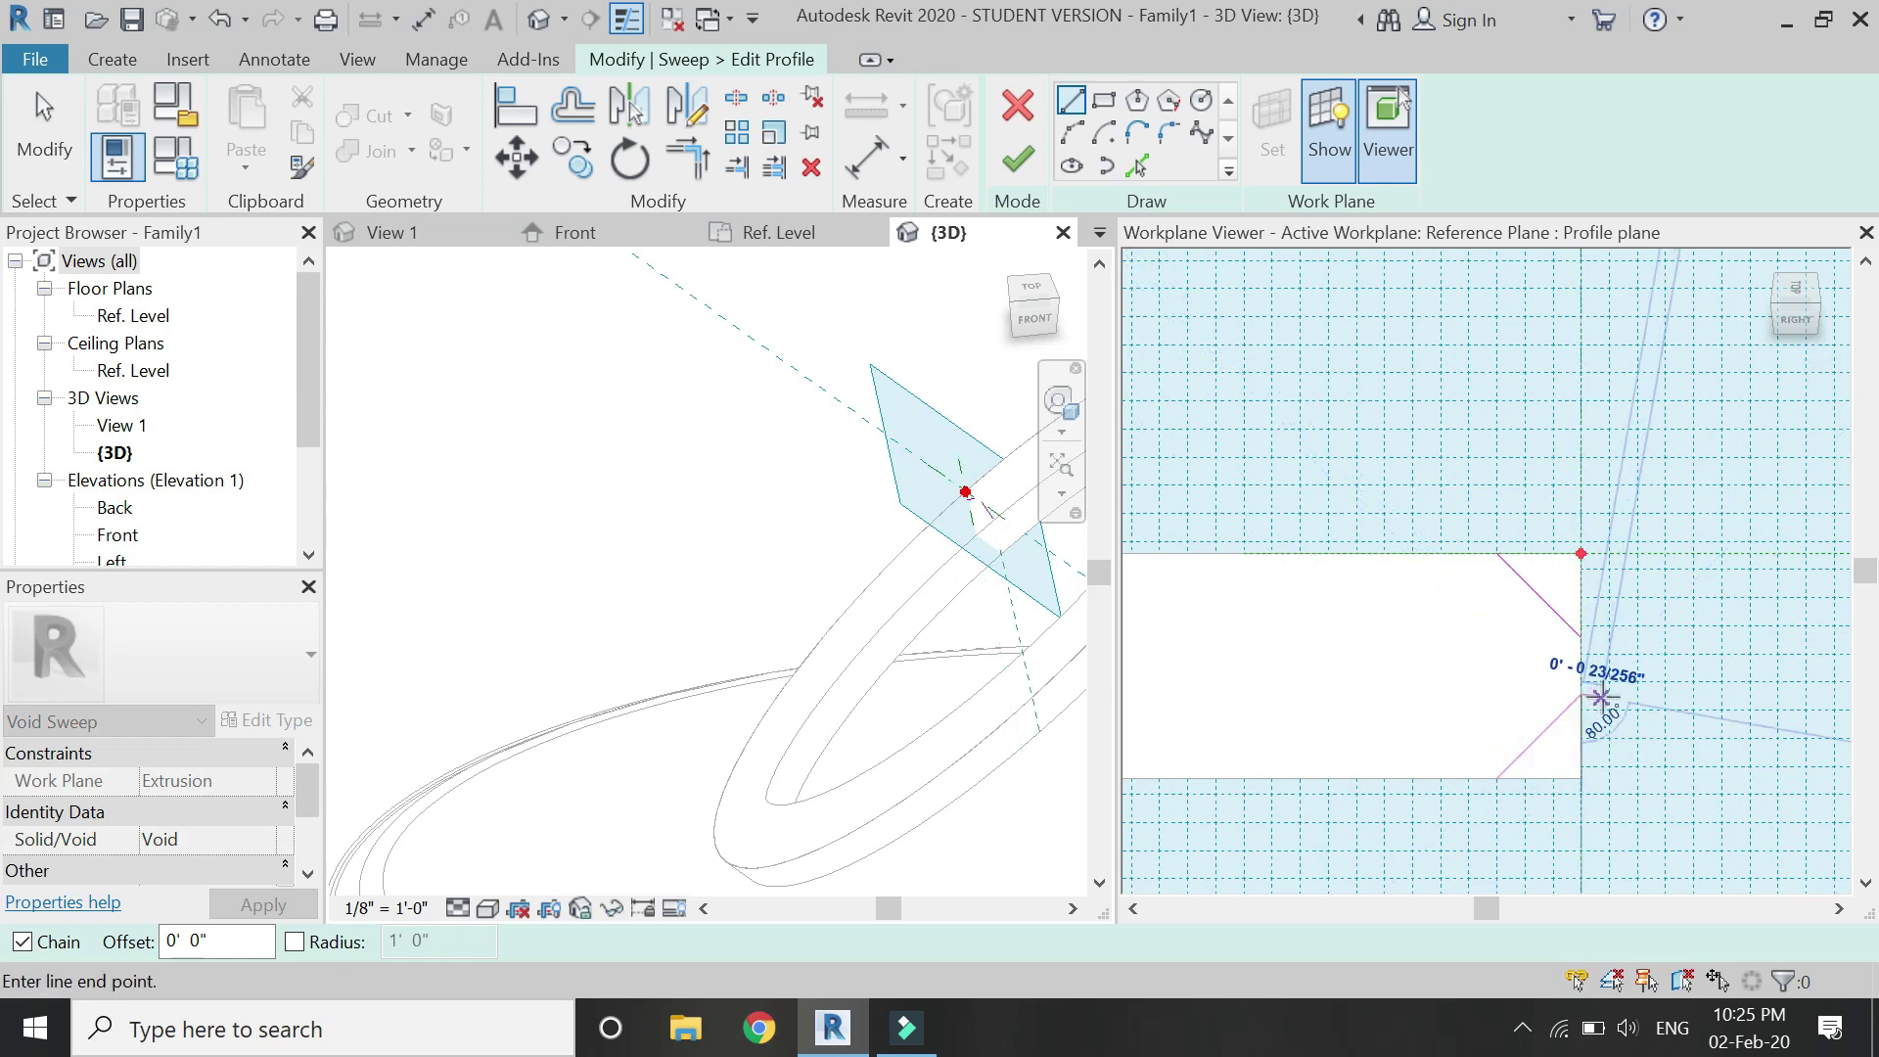
{"action": "left_click", "coordinate": [1609, 693]}
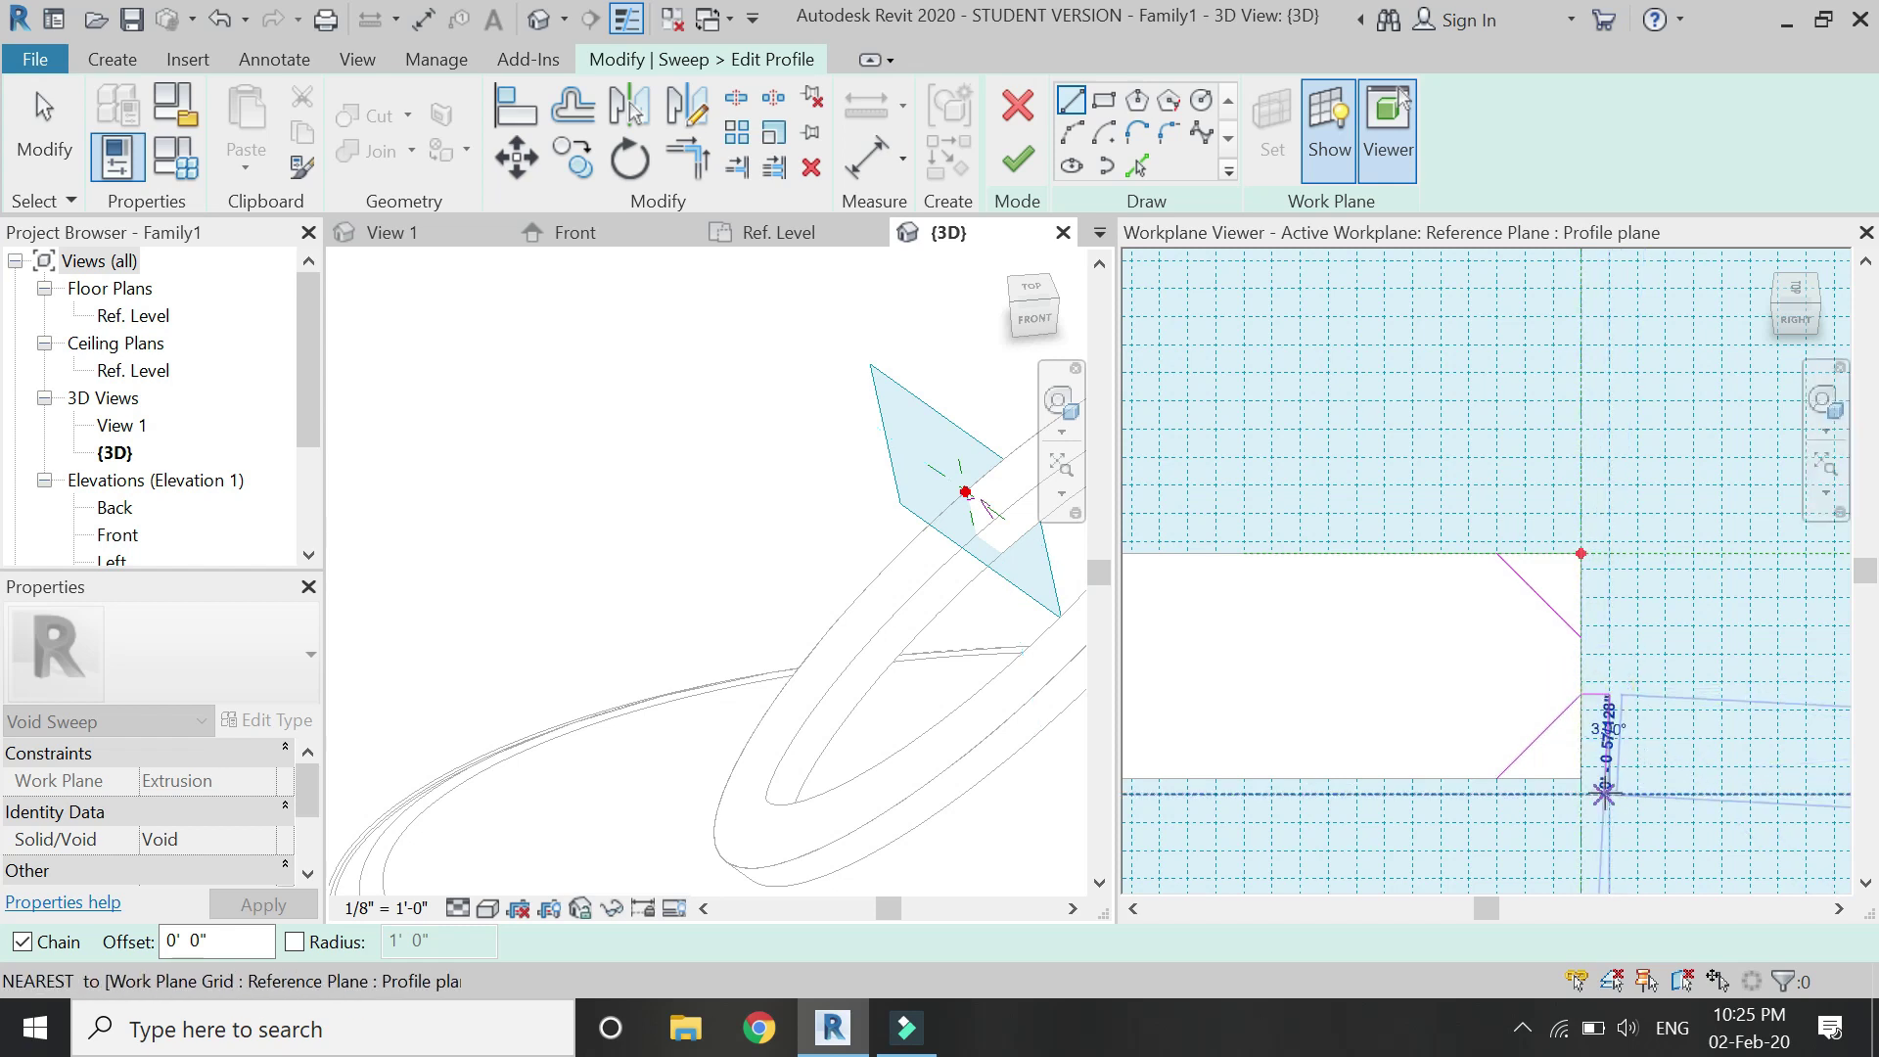
{"action": "left_click", "coordinate": [1607, 788]}
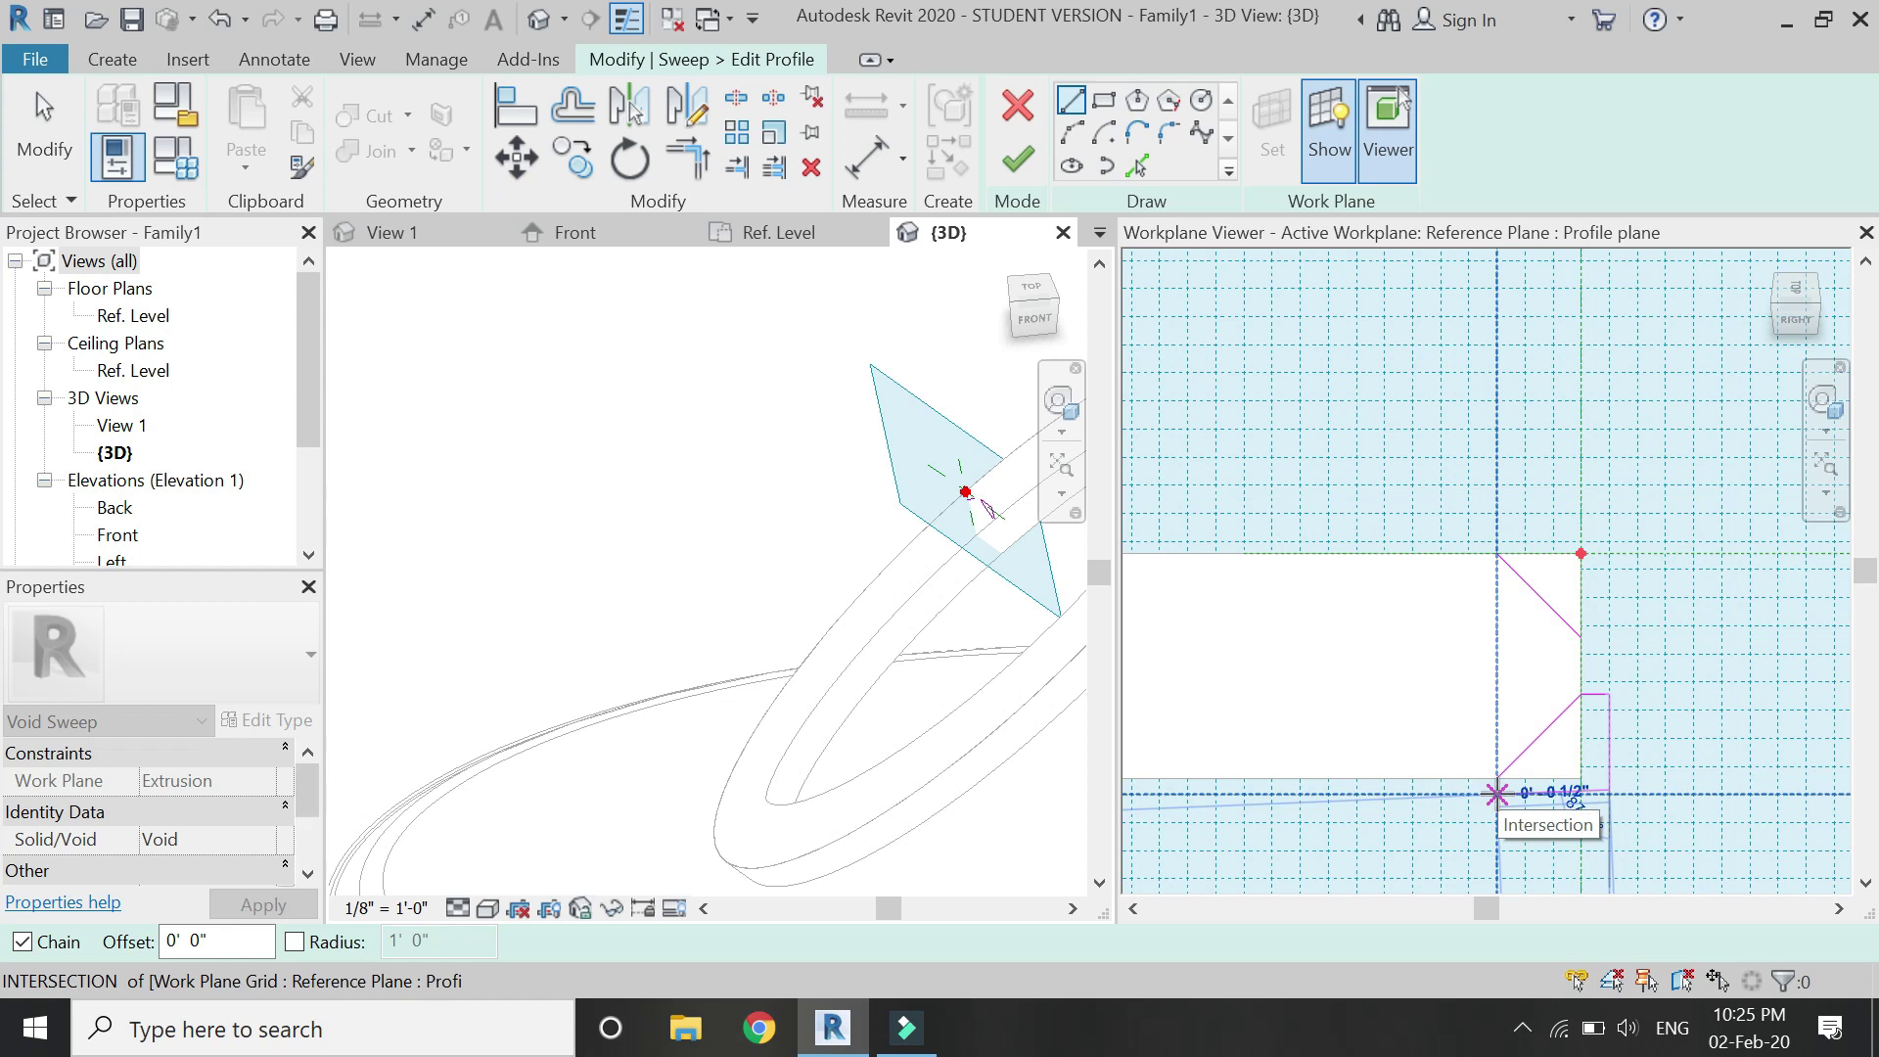
{"action": "left_click", "coordinate": [1496, 790]}
{"action": "scroll", "coordinate": [1494, 782], "scroll_direction": "up", "scroll_amount": 2}
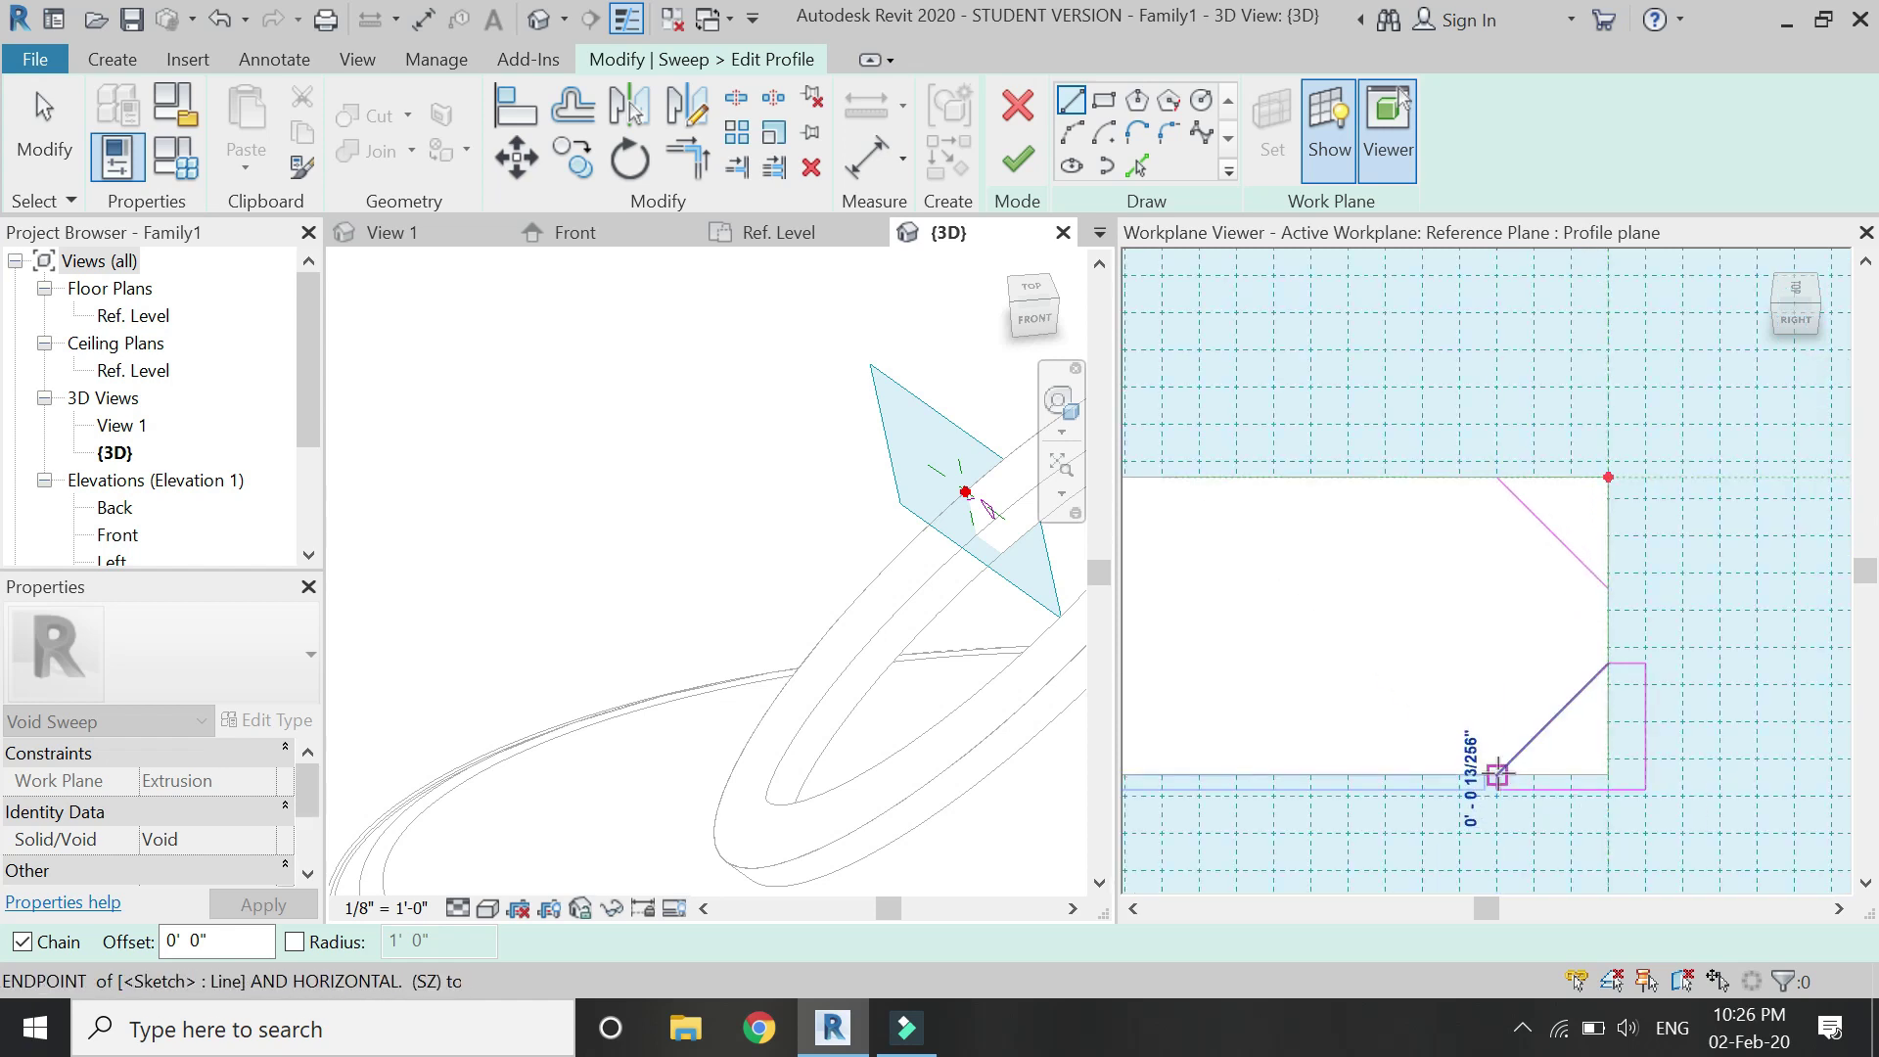
{"action": "left_click", "coordinate": [1496, 773]}
{"action": "scroll", "coordinate": [1477, 616], "scroll_direction": "down", "scroll_amount": 2}
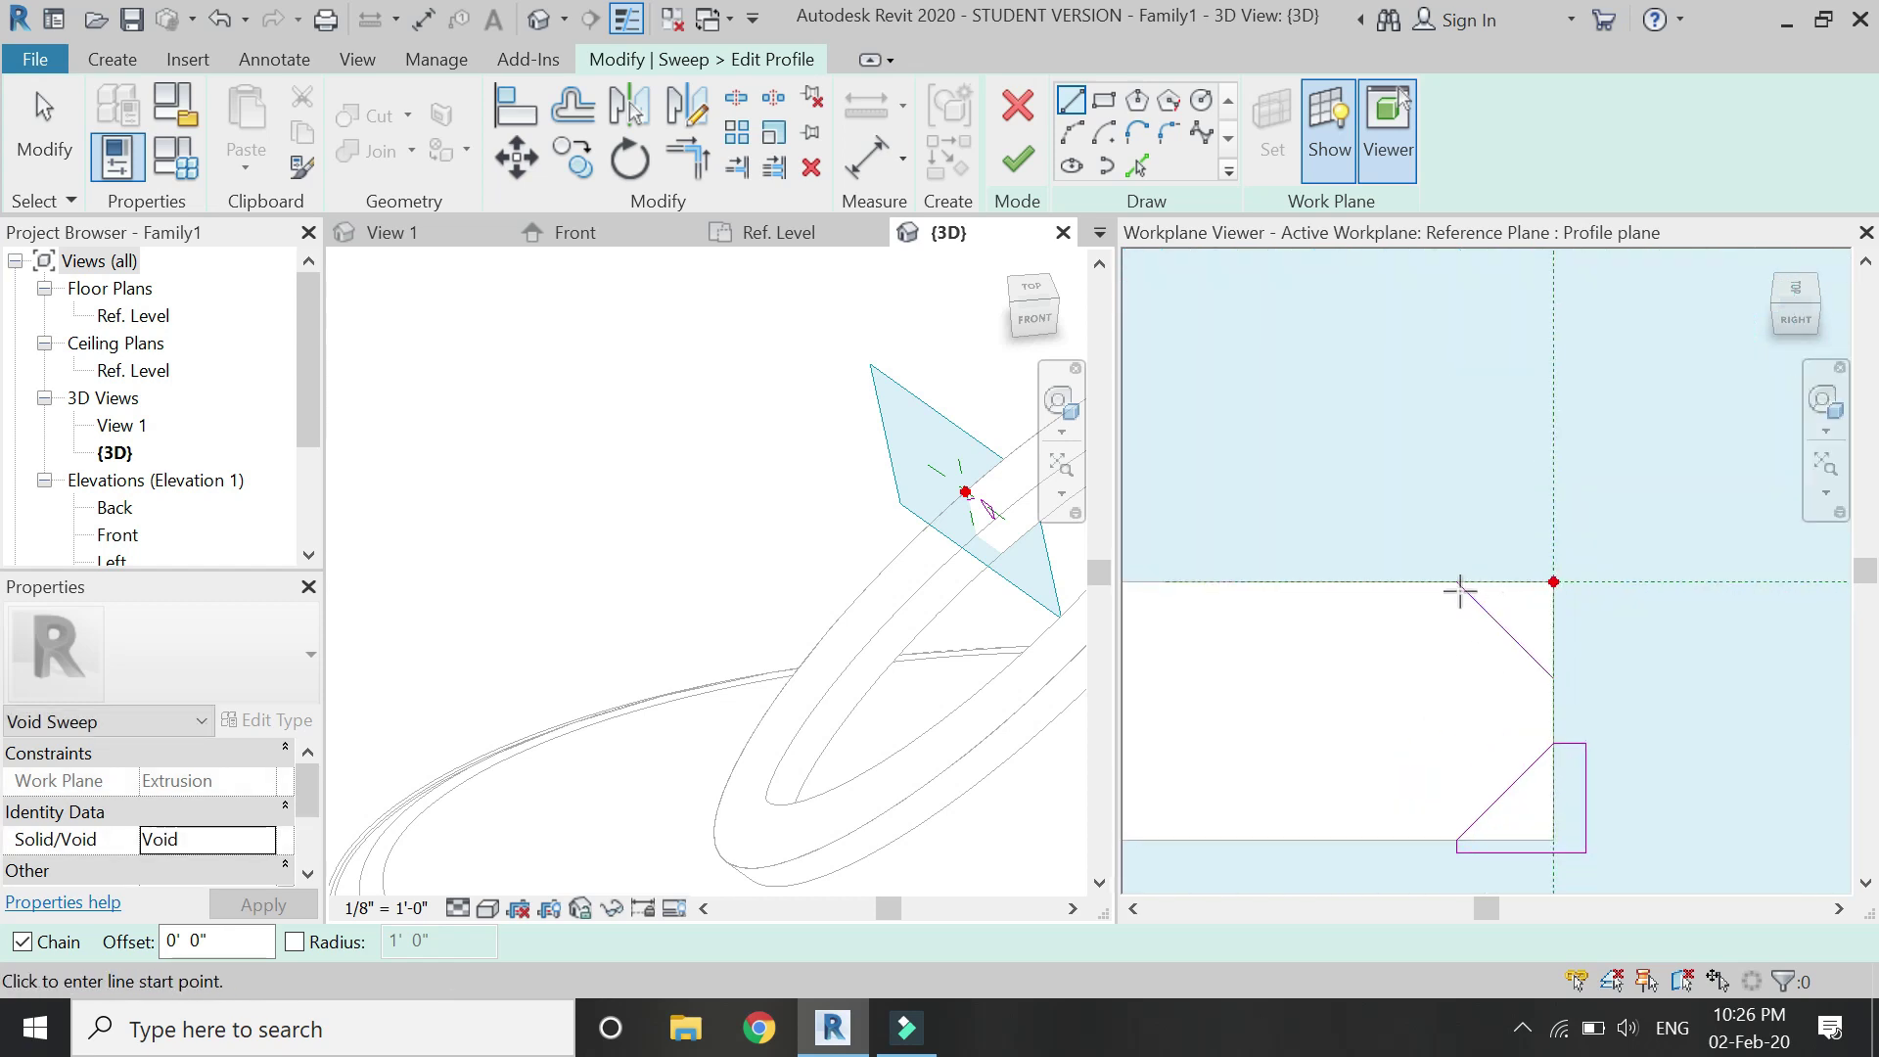
- Draw the upper profile outline: up, across the top, down the right, then a closing segment
{"action": "left_click", "coordinate": [1456, 580]}
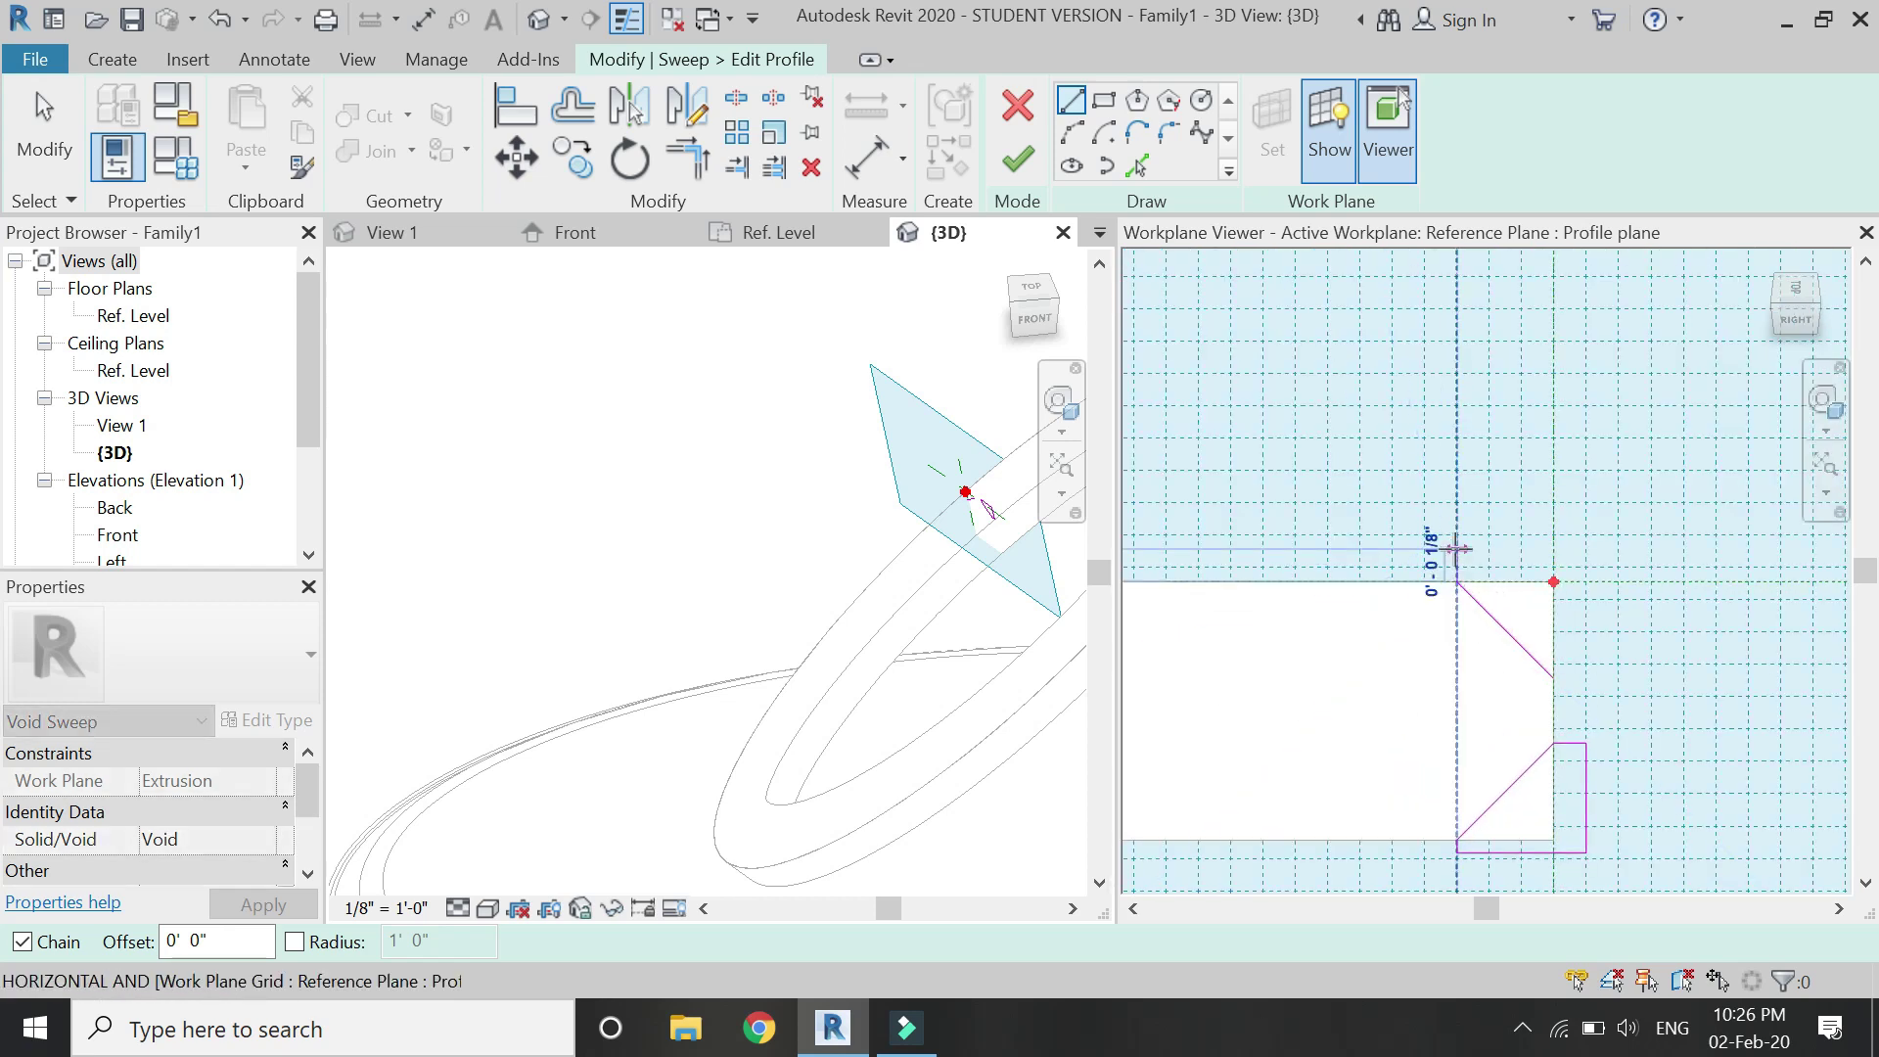
{"action": "left_click", "coordinate": [1455, 553]}
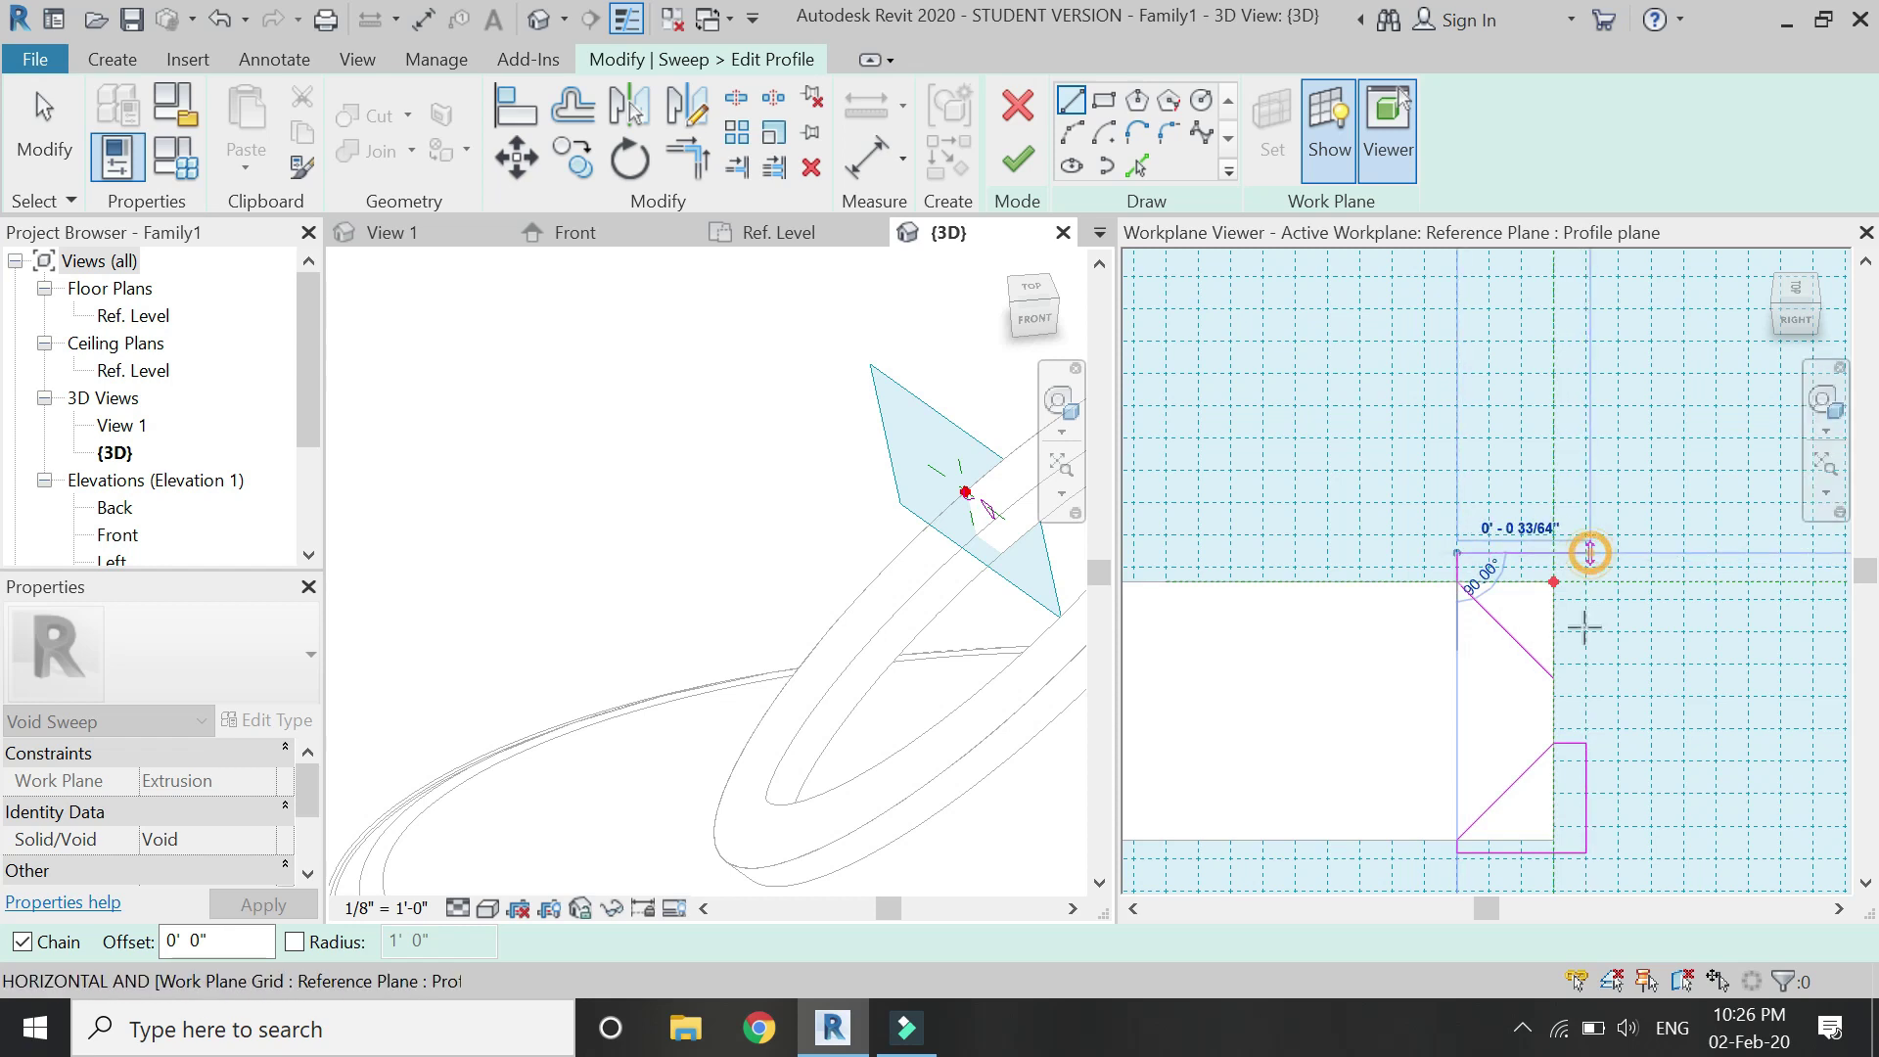
{"action": "left_click", "coordinate": [1586, 555]}
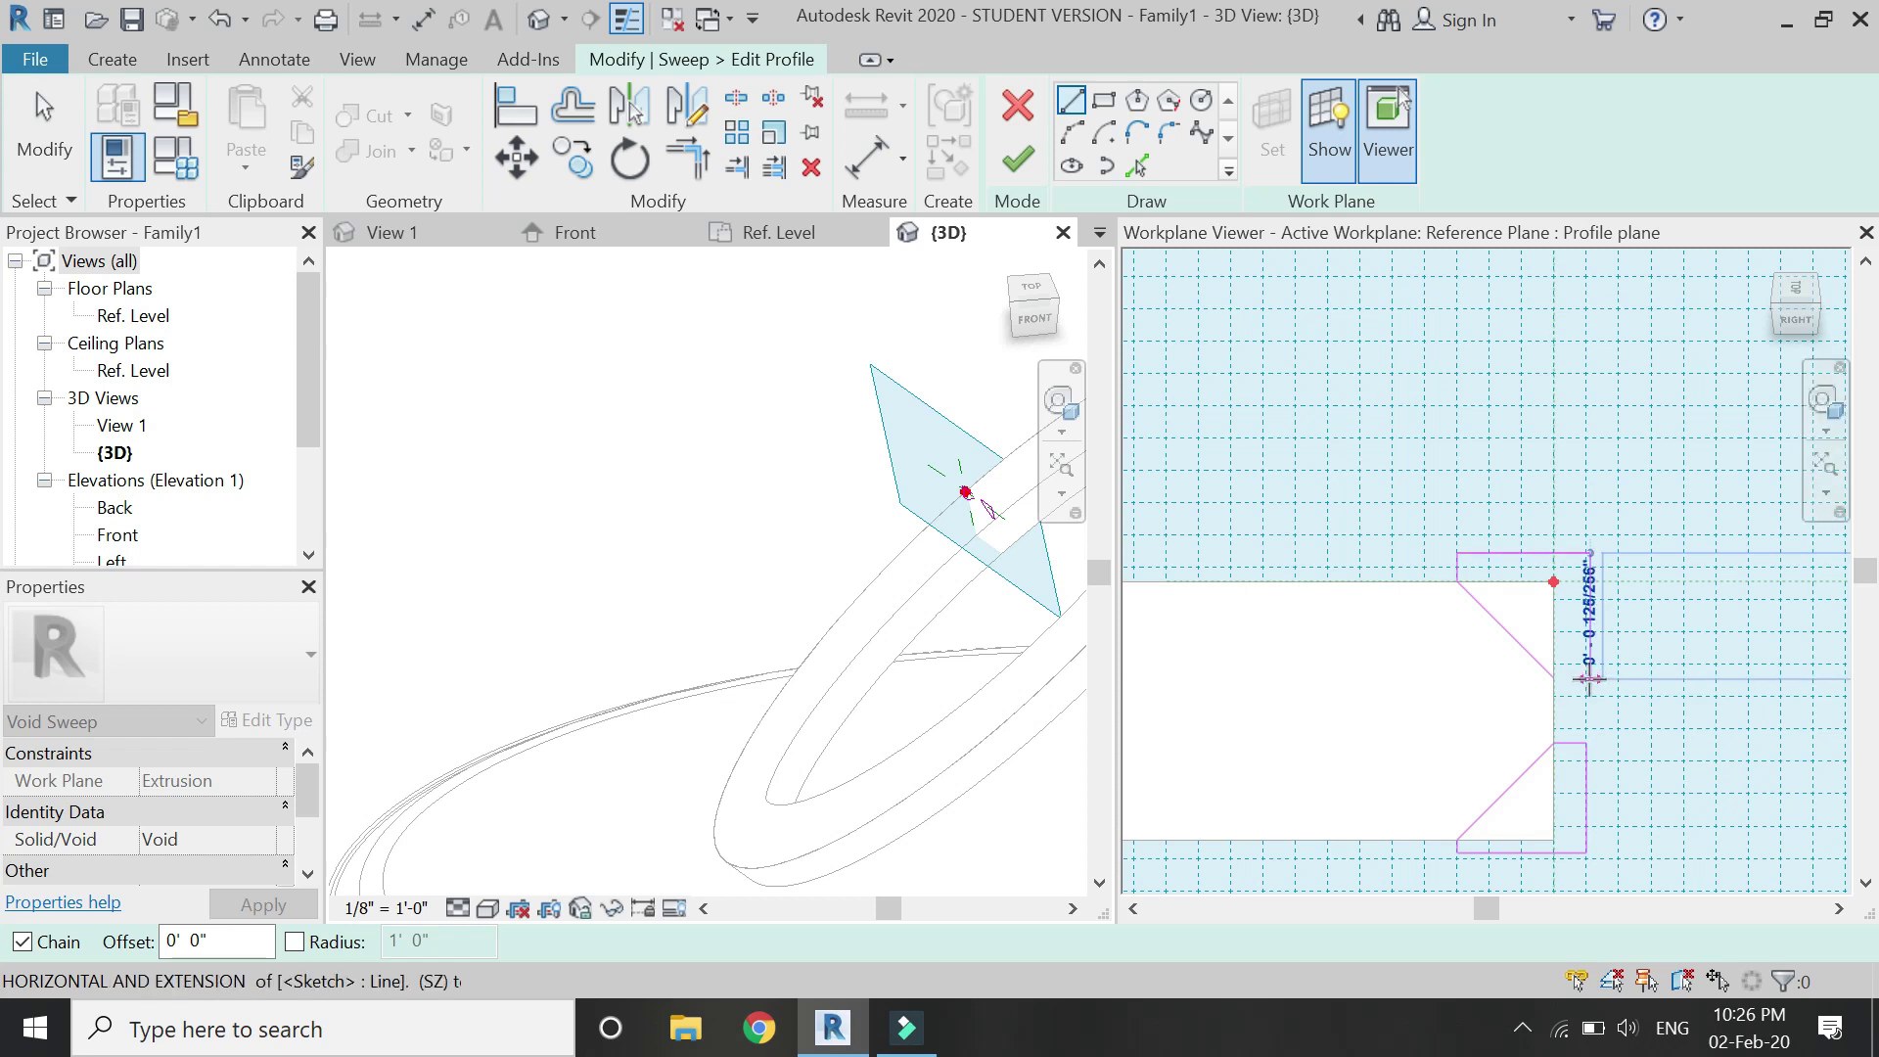
{"action": "left_click", "coordinate": [1588, 676]}
{"action": "key", "text": "Escape"}
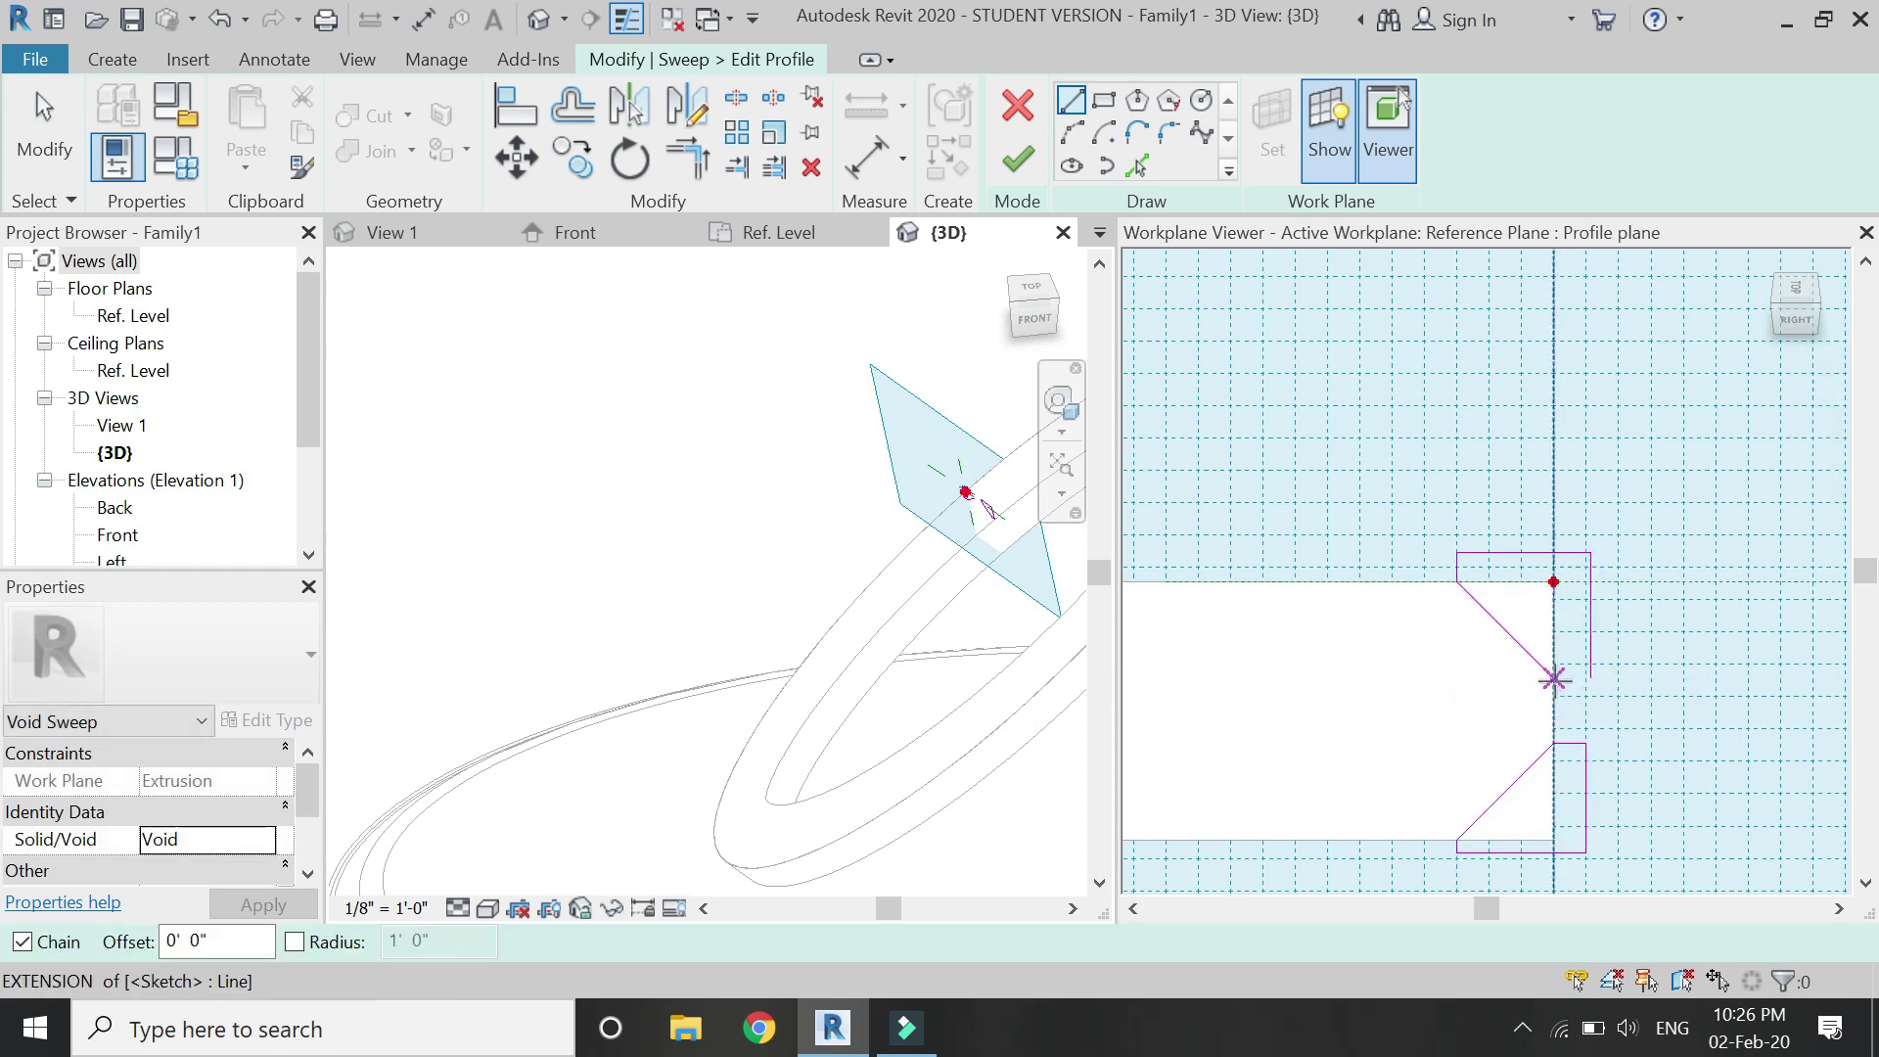
{"action": "left_click", "coordinate": [1554, 678]}
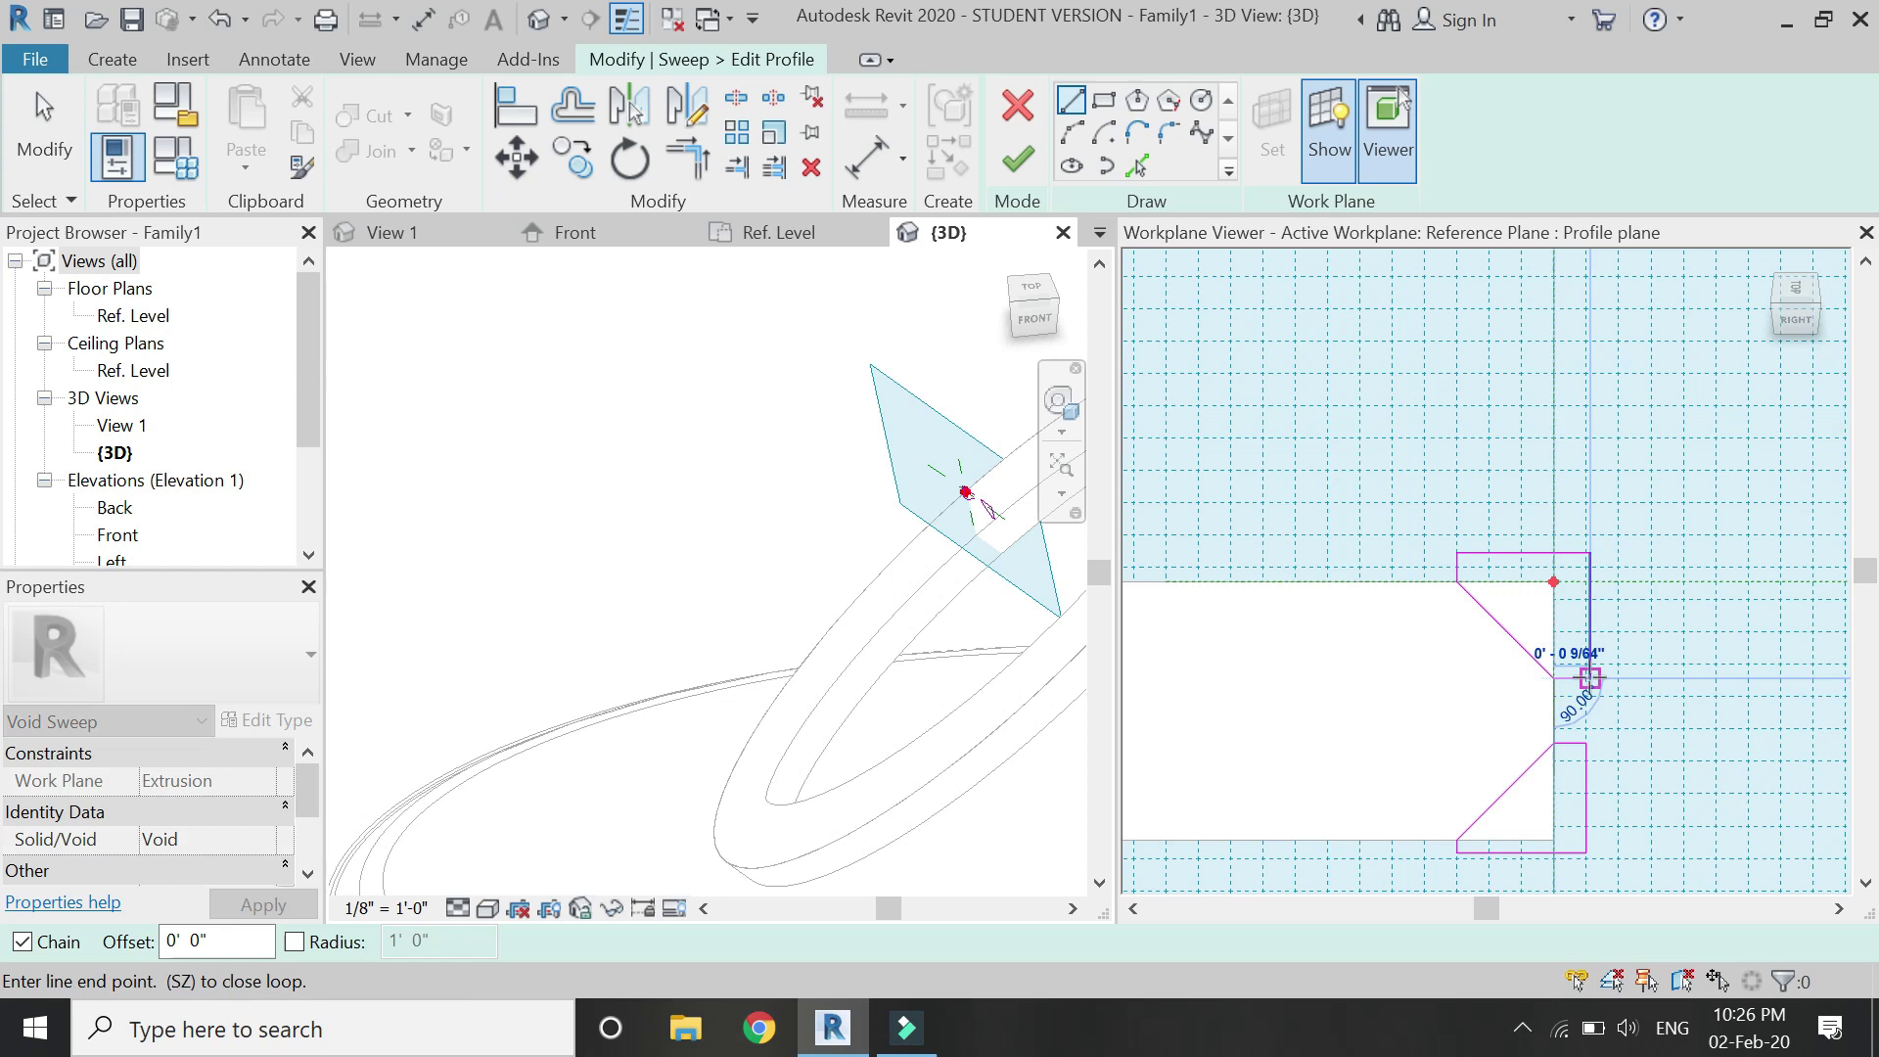
{"action": "left_click", "coordinate": [1588, 678]}
{"action": "key", "text": "Escape"}
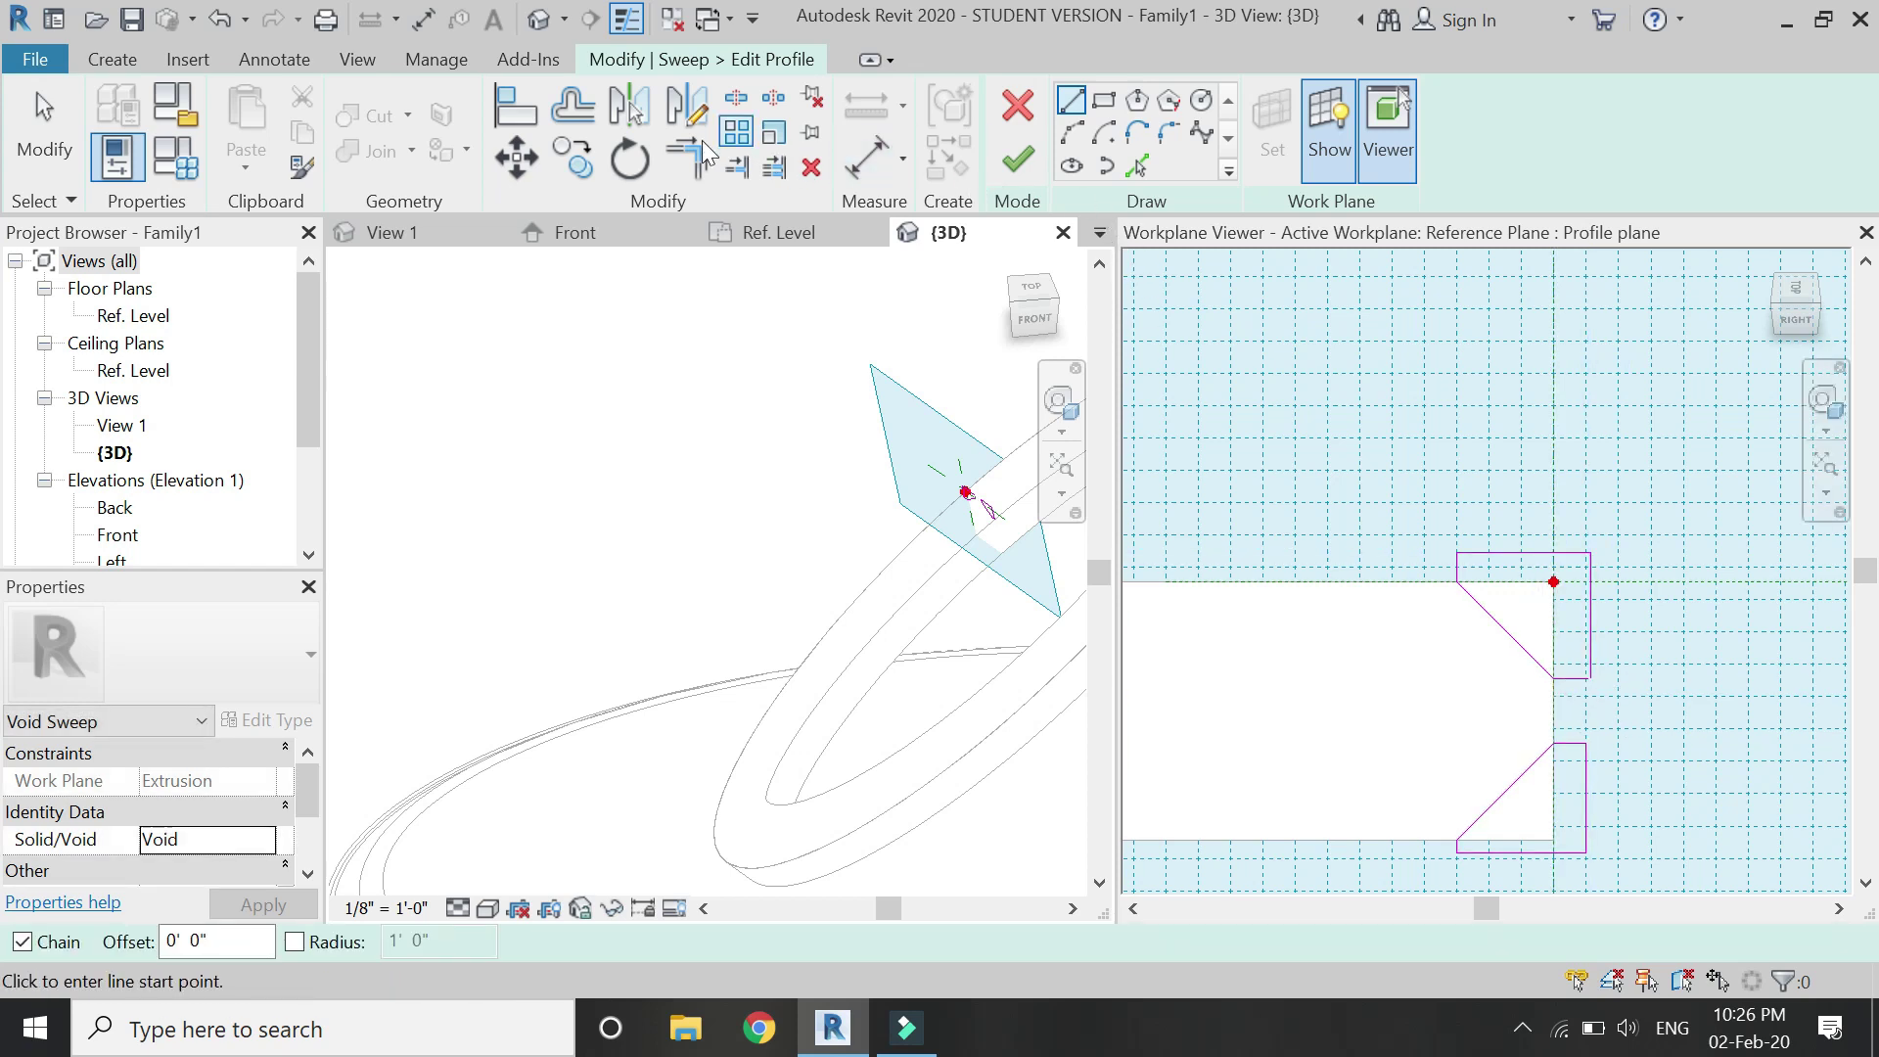
- Trim the right side into a clean corner and finish the profile and void sweep
{"action": "left_click", "coordinate": [689, 158]}
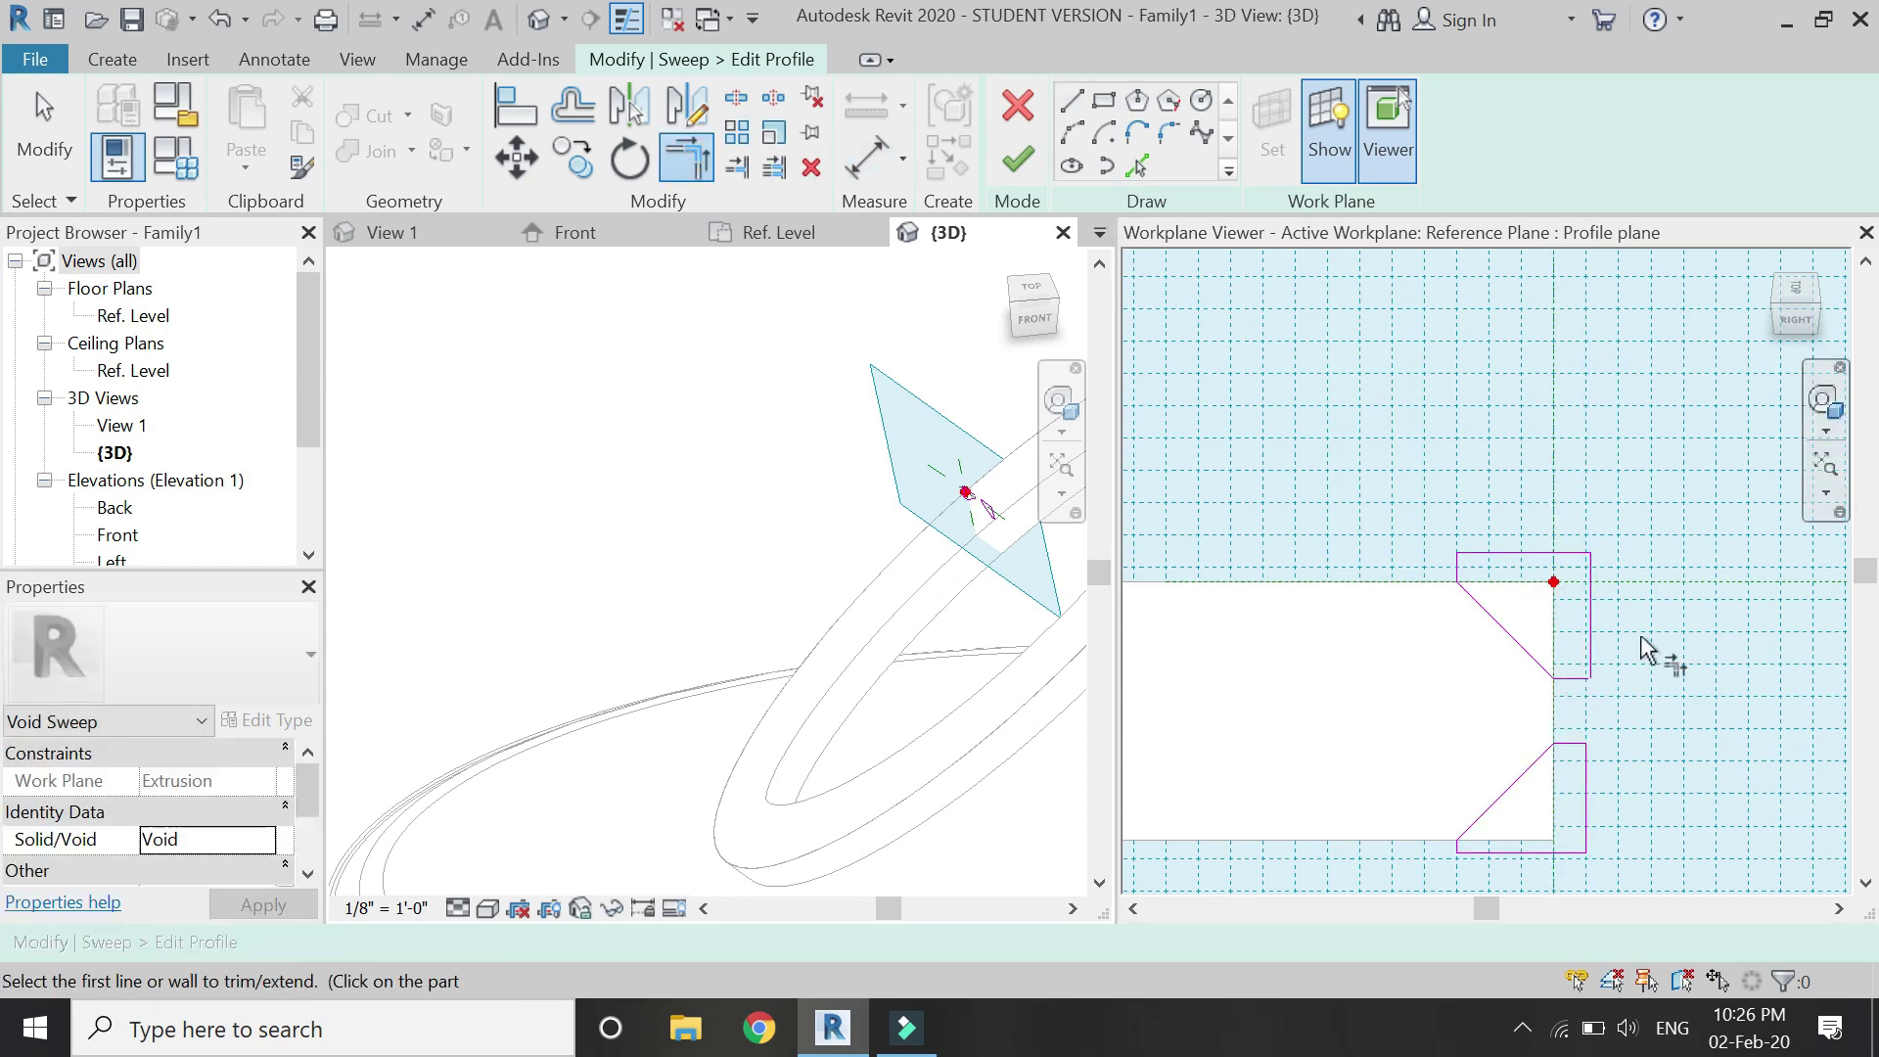
{"action": "left_click", "coordinate": [1590, 647]}
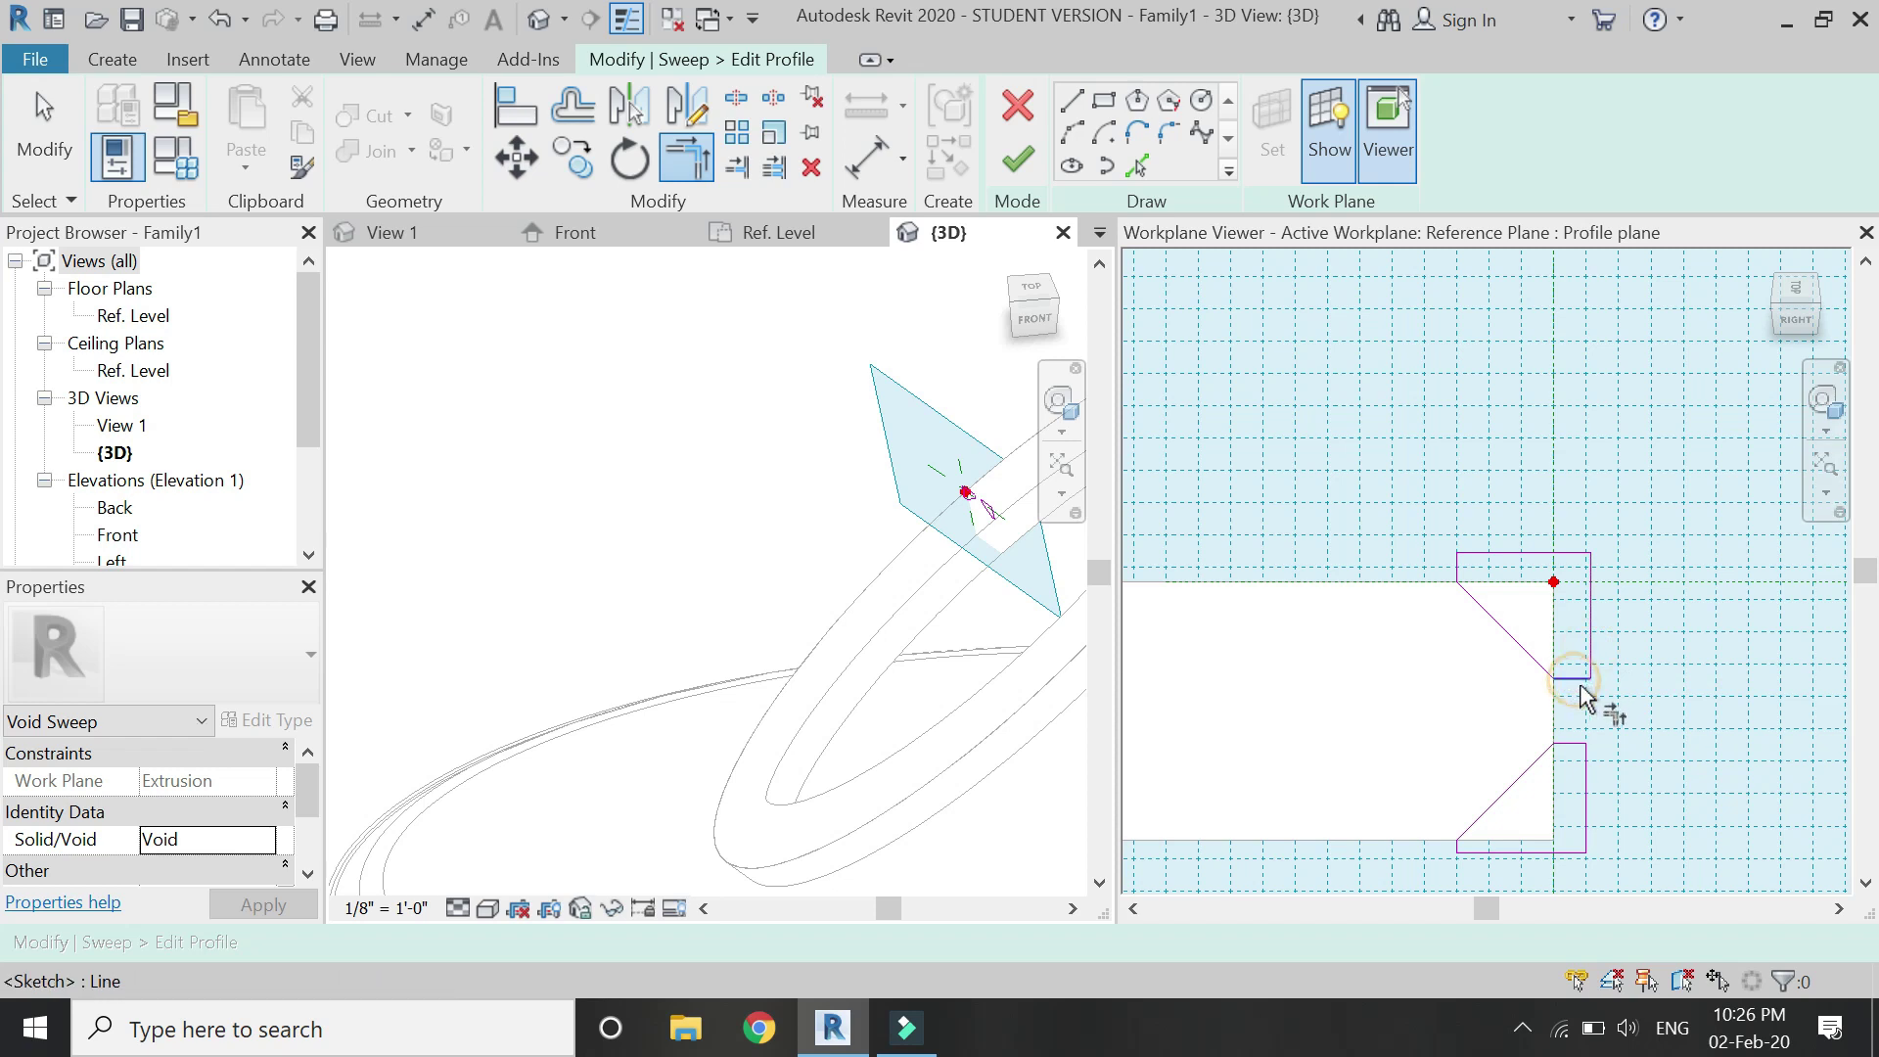
{"action": "left_click", "coordinate": [1579, 686]}
{"action": "key", "text": "Escape"}
{"action": "left_click", "coordinate": [1018, 162]}
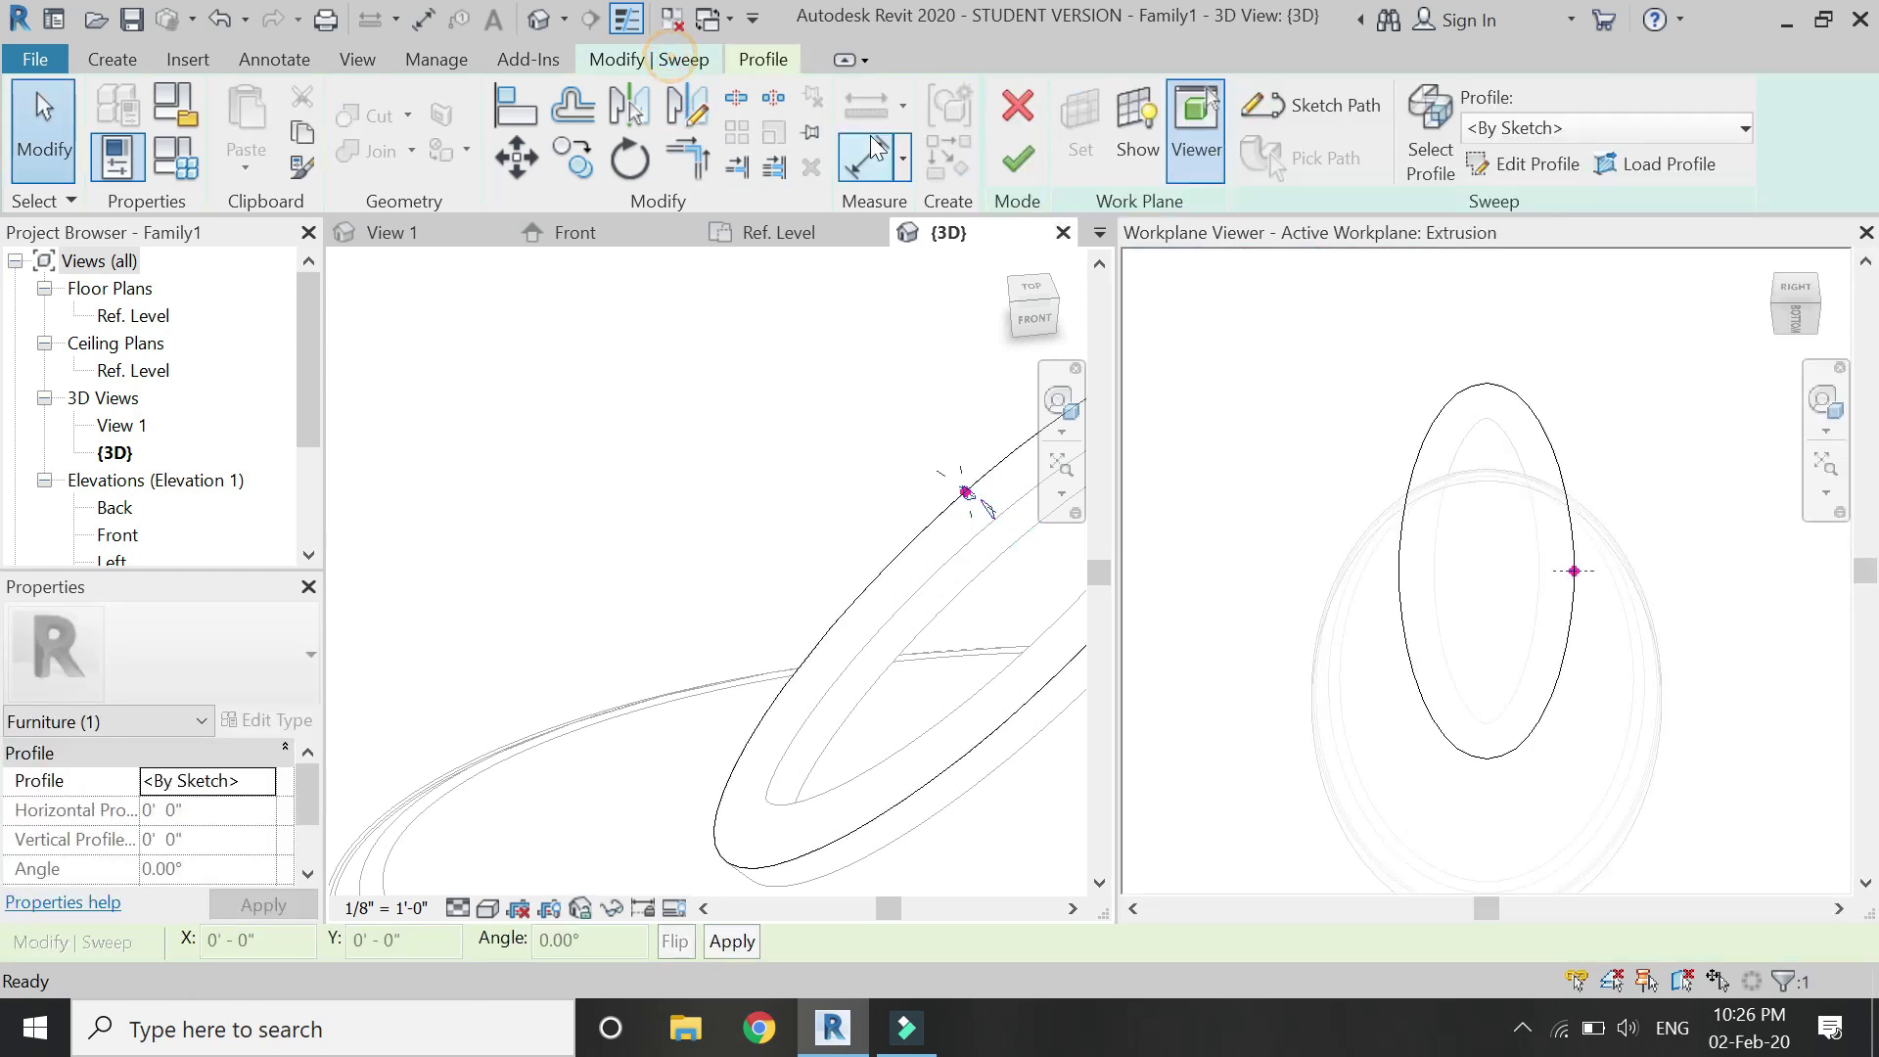
{"action": "left_click", "coordinate": [1012, 162]}
{"action": "left_click", "coordinate": [1866, 231]}
{"action": "key", "text": "Escape"}
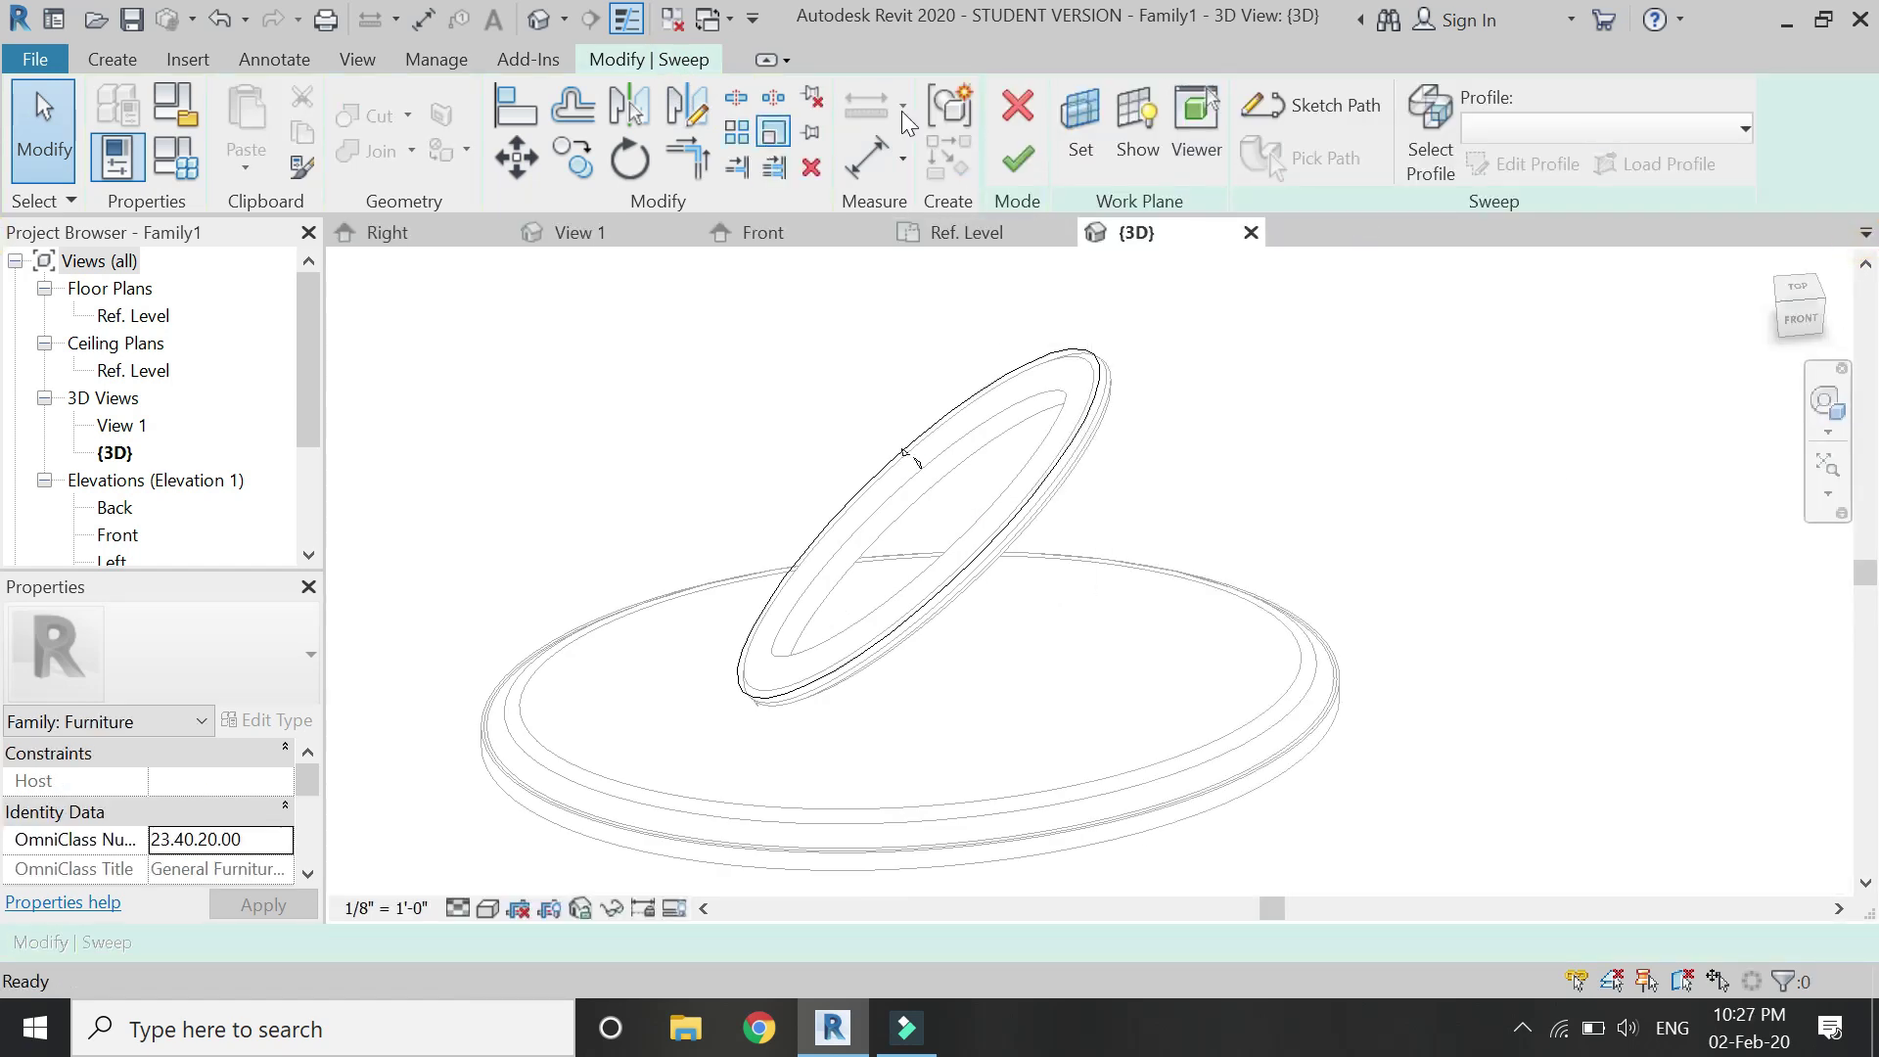
{"action": "left_click", "coordinate": [1018, 162]}
{"action": "left_click", "coordinate": [1113, 293]}
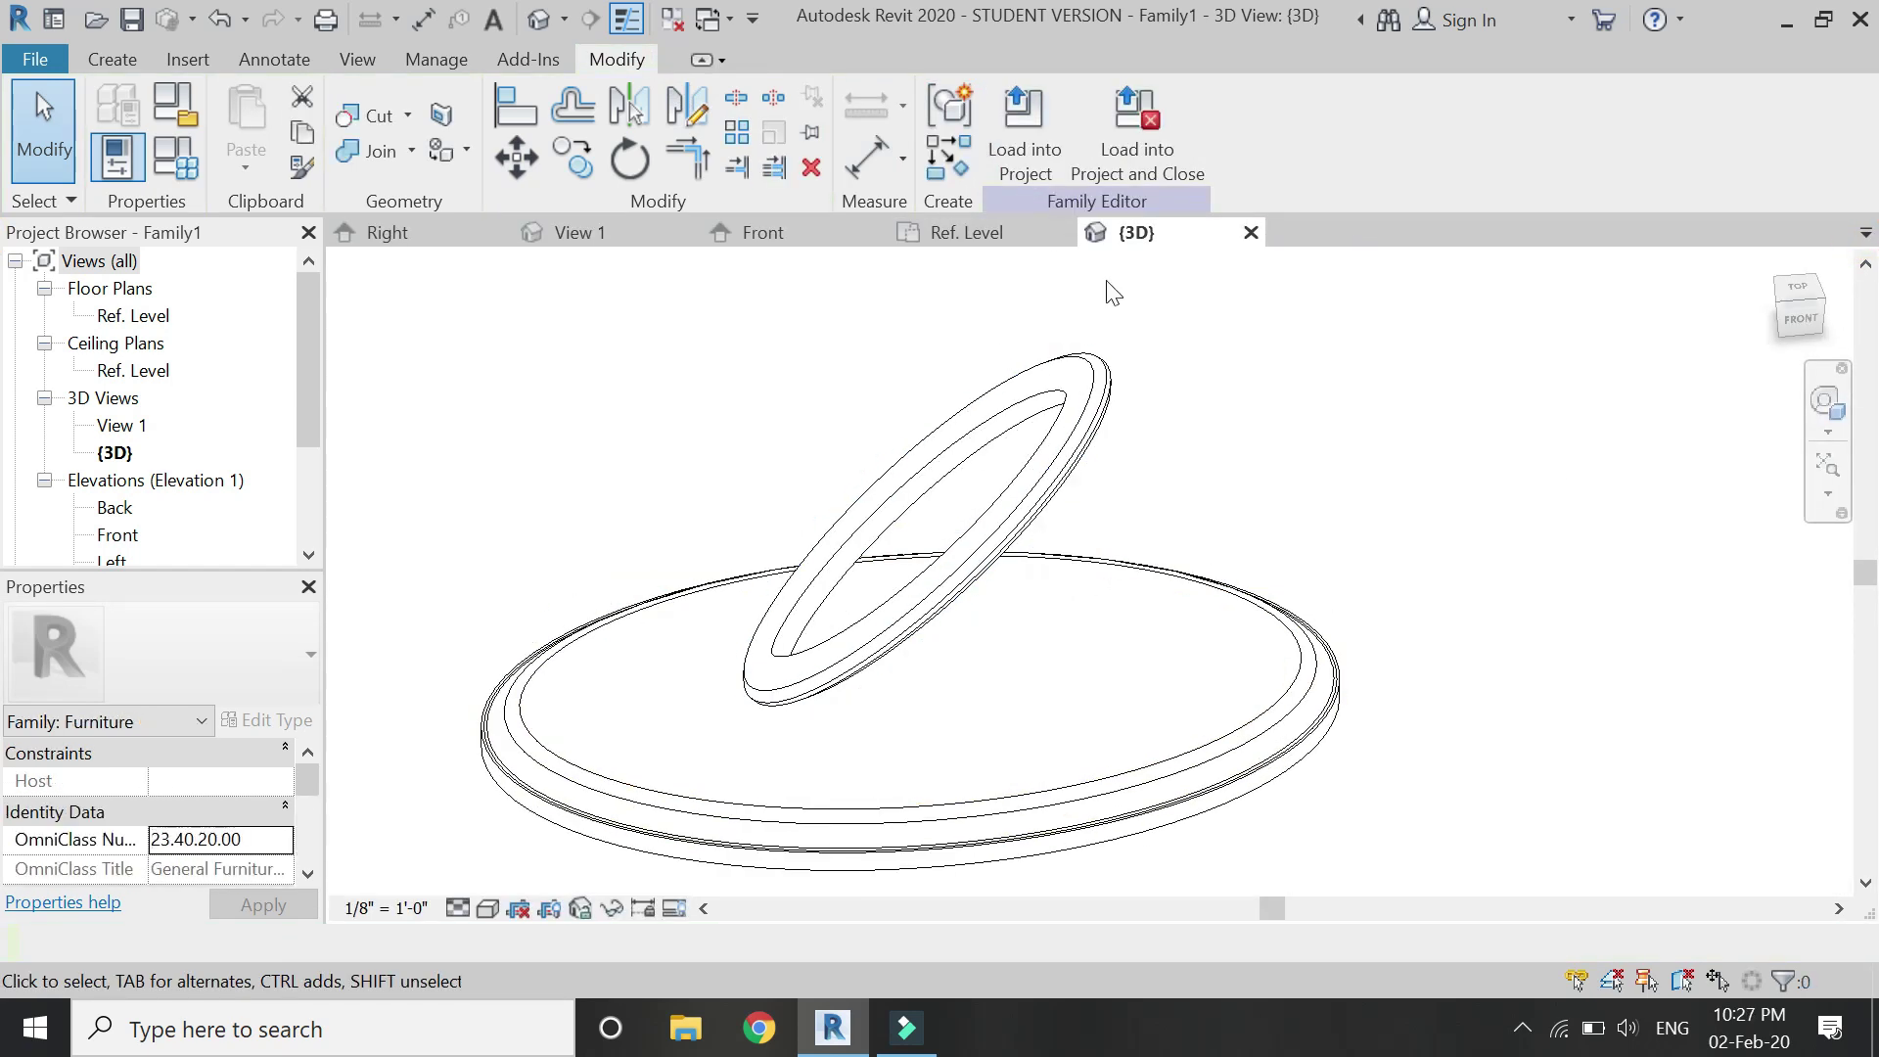
{"action": "scroll", "coordinate": [1348, 528], "scroll_direction": "down", "scroll_amount": 2}
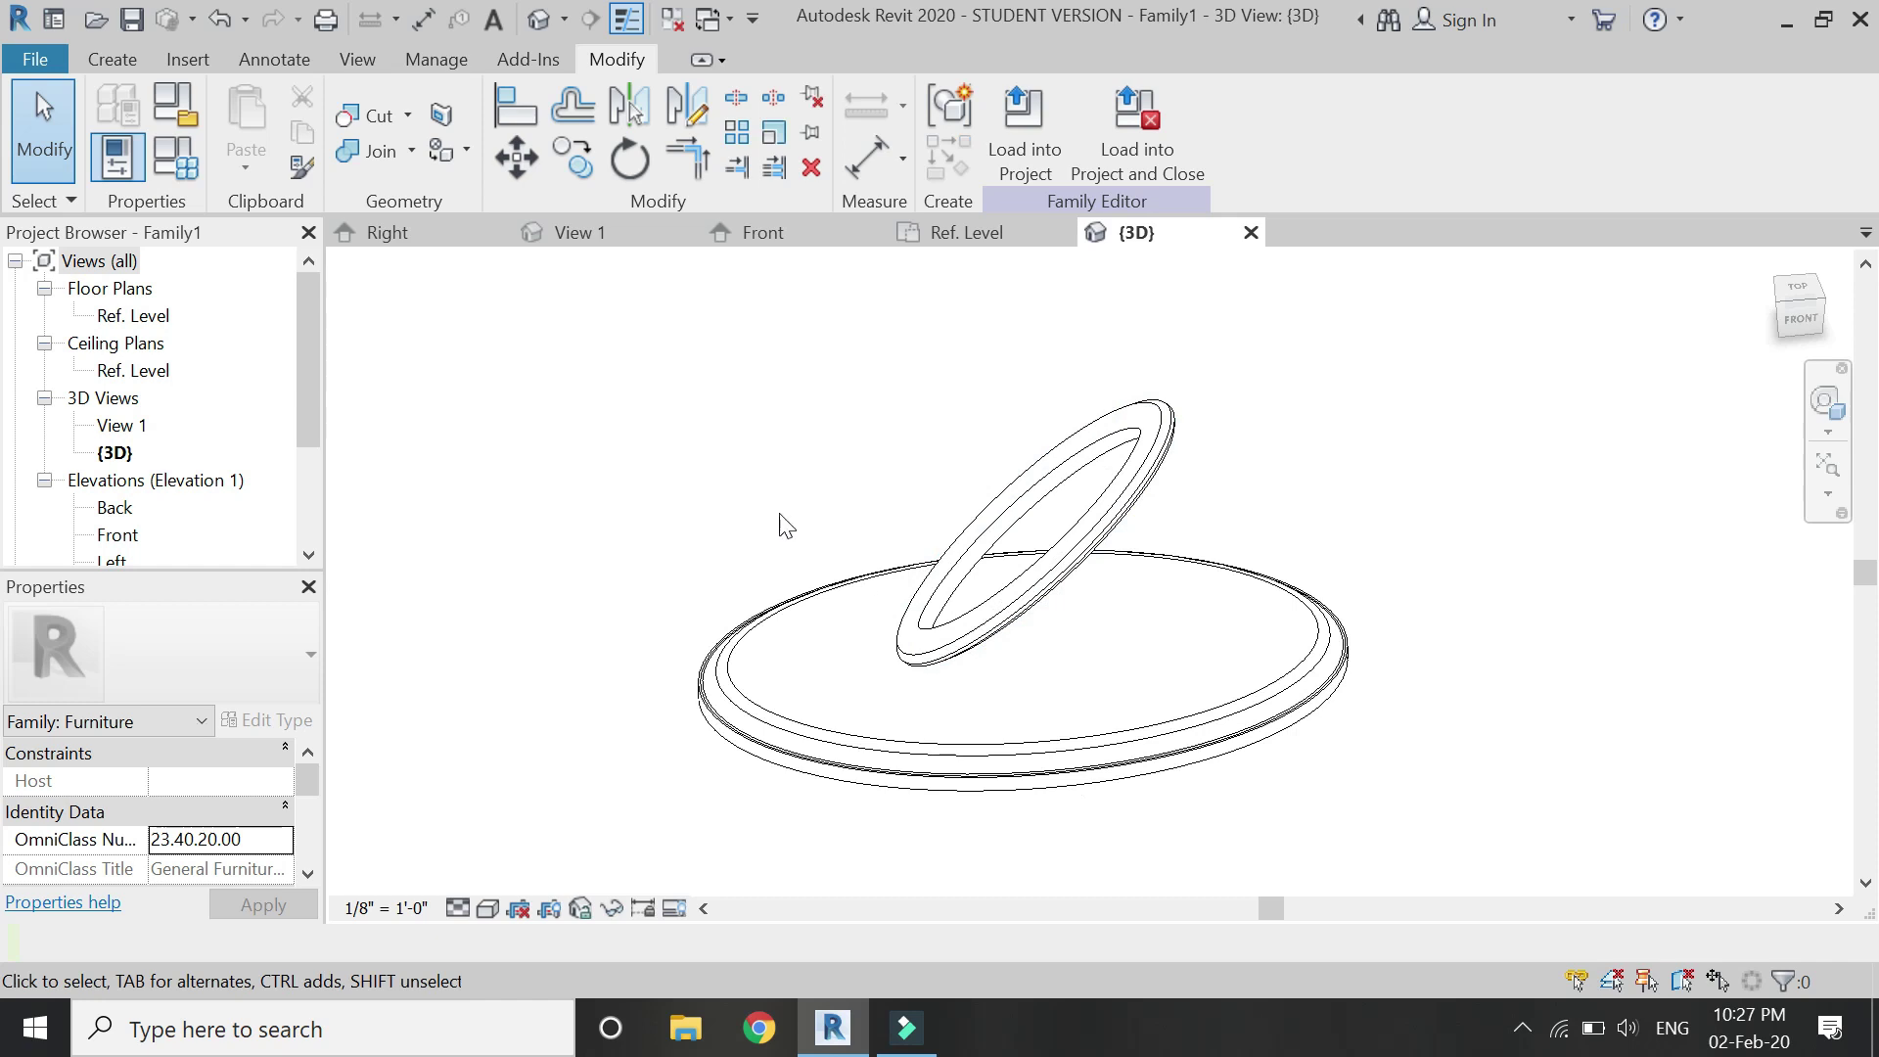
- Mirror-copy the tilted ring across the vertical centre plane, unjoining elements so the copy is kept
{"action": "left_click", "coordinate": [802, 245]}
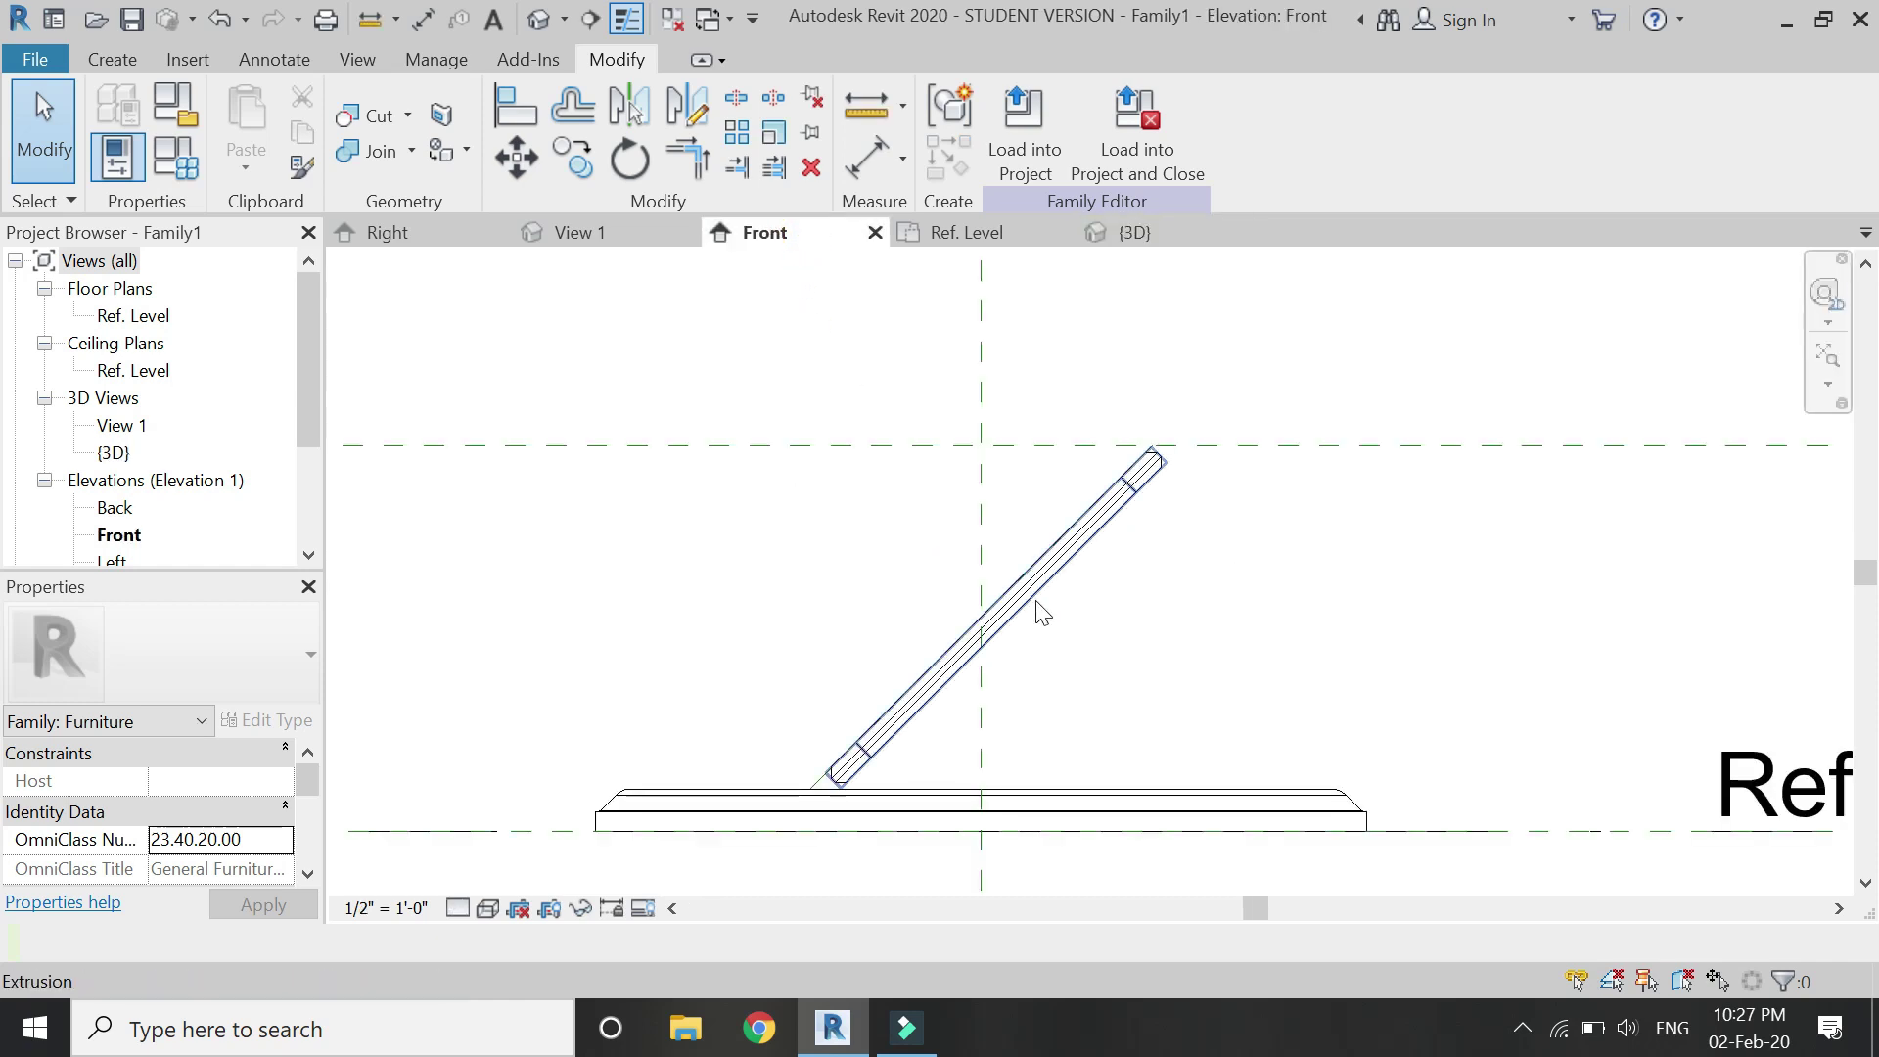
{"action": "scroll", "coordinate": [1105, 626], "scroll_direction": "up", "scroll_amount": 2}
{"action": "left_click_drag", "start_coordinate": [1164, 617], "coordinate": [1027, 540]}
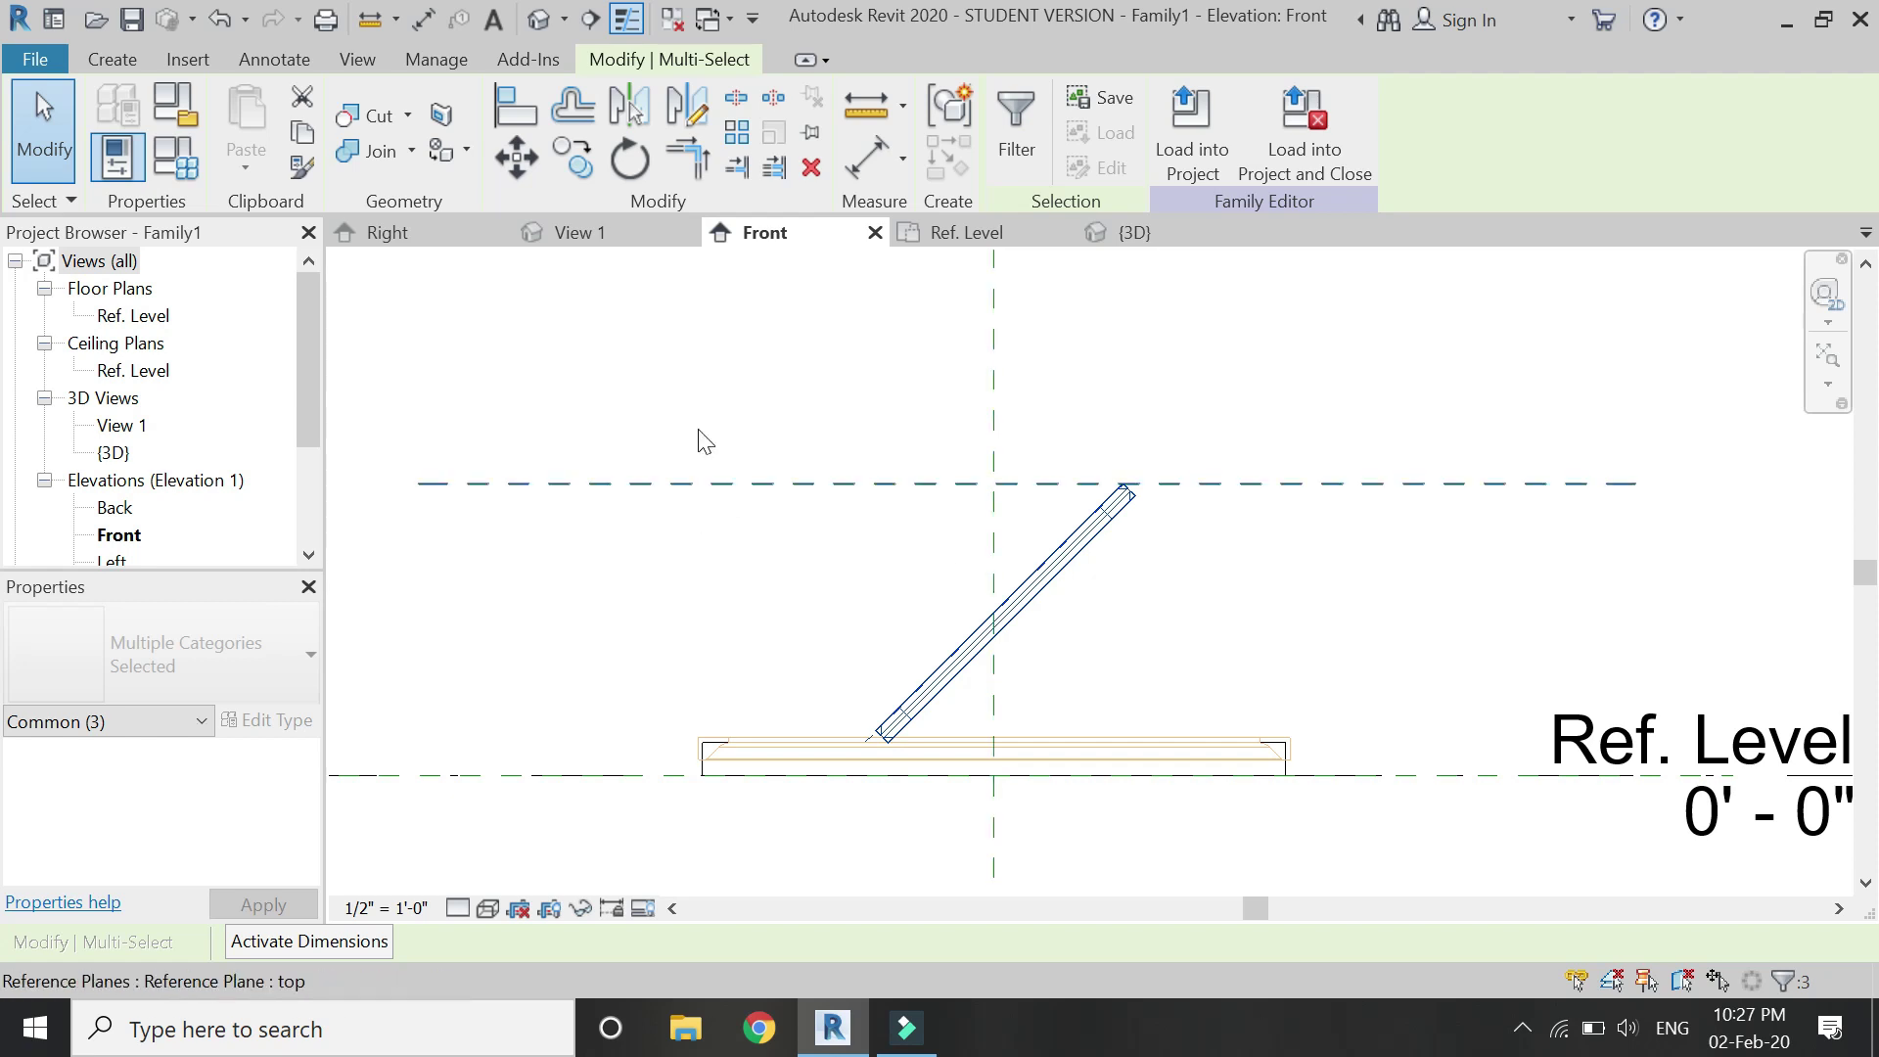
{"action": "left_click", "coordinate": [686, 107]}
{"action": "left_click", "coordinate": [993, 391]}
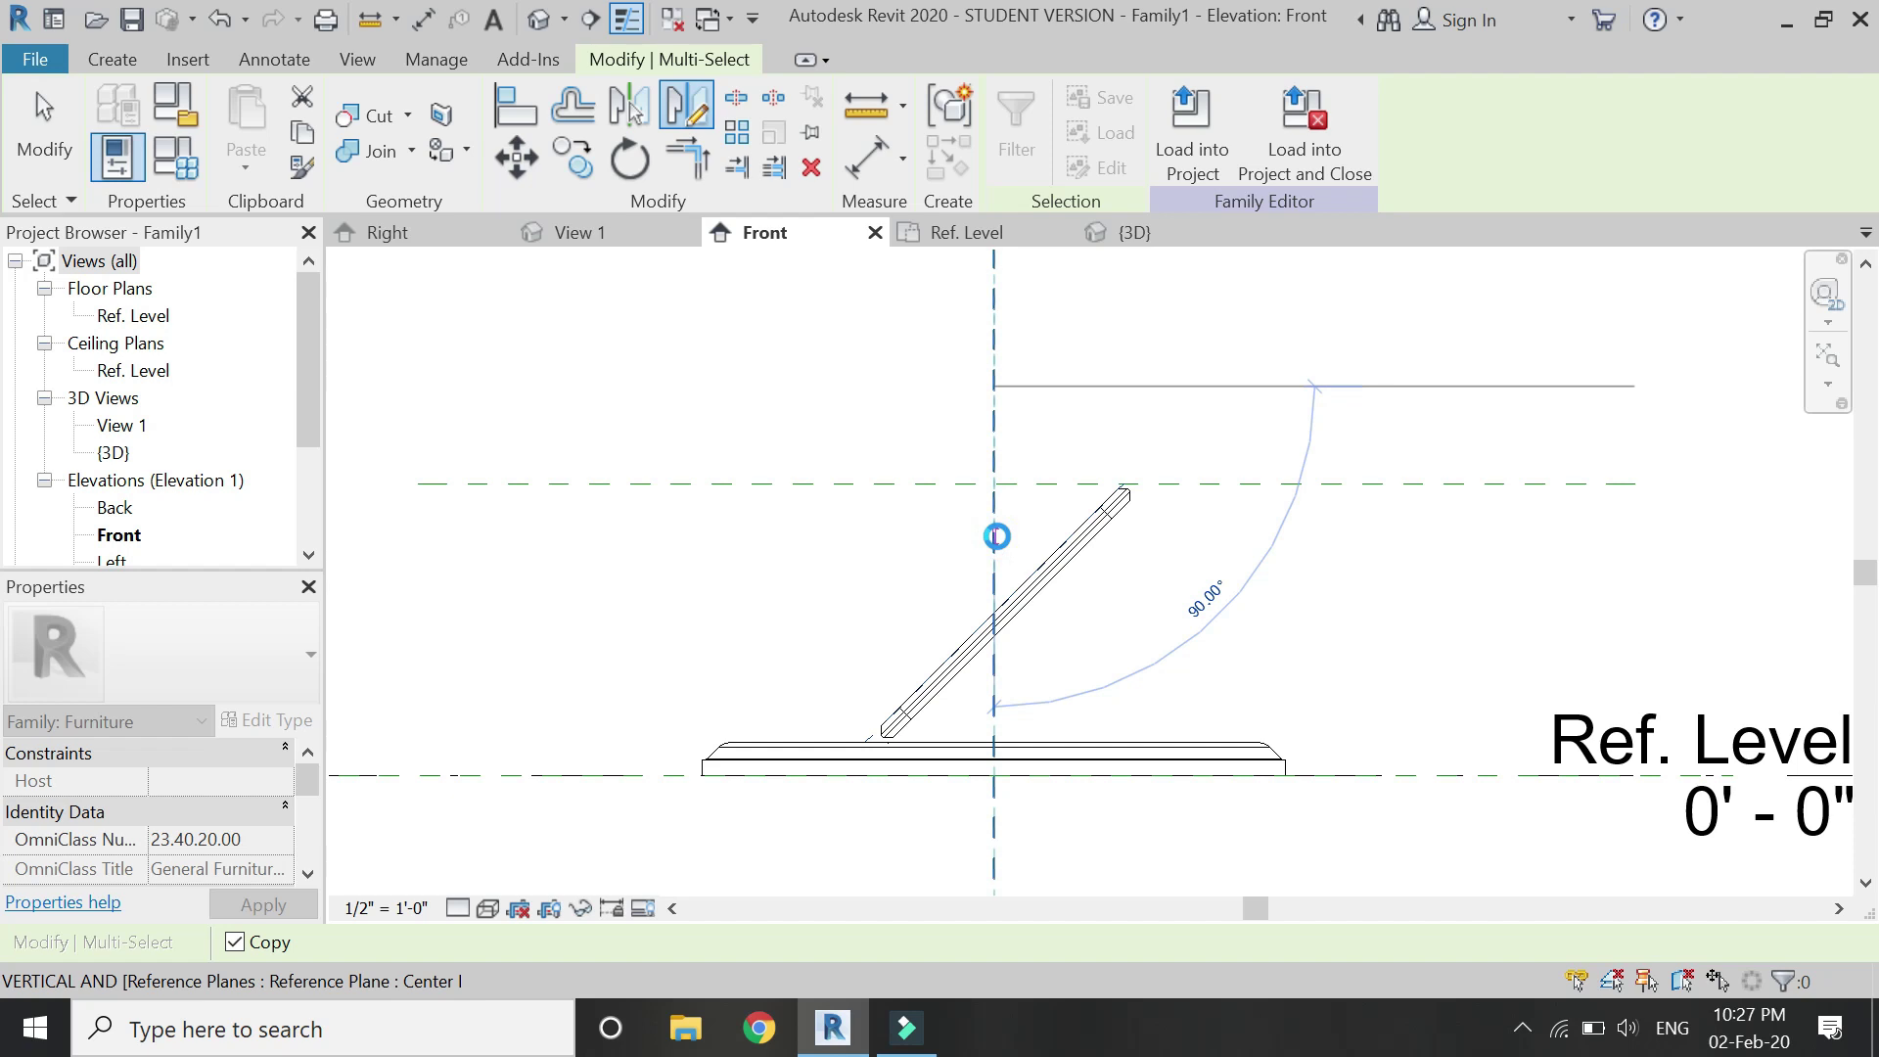
{"action": "left_click", "coordinate": [996, 536]}
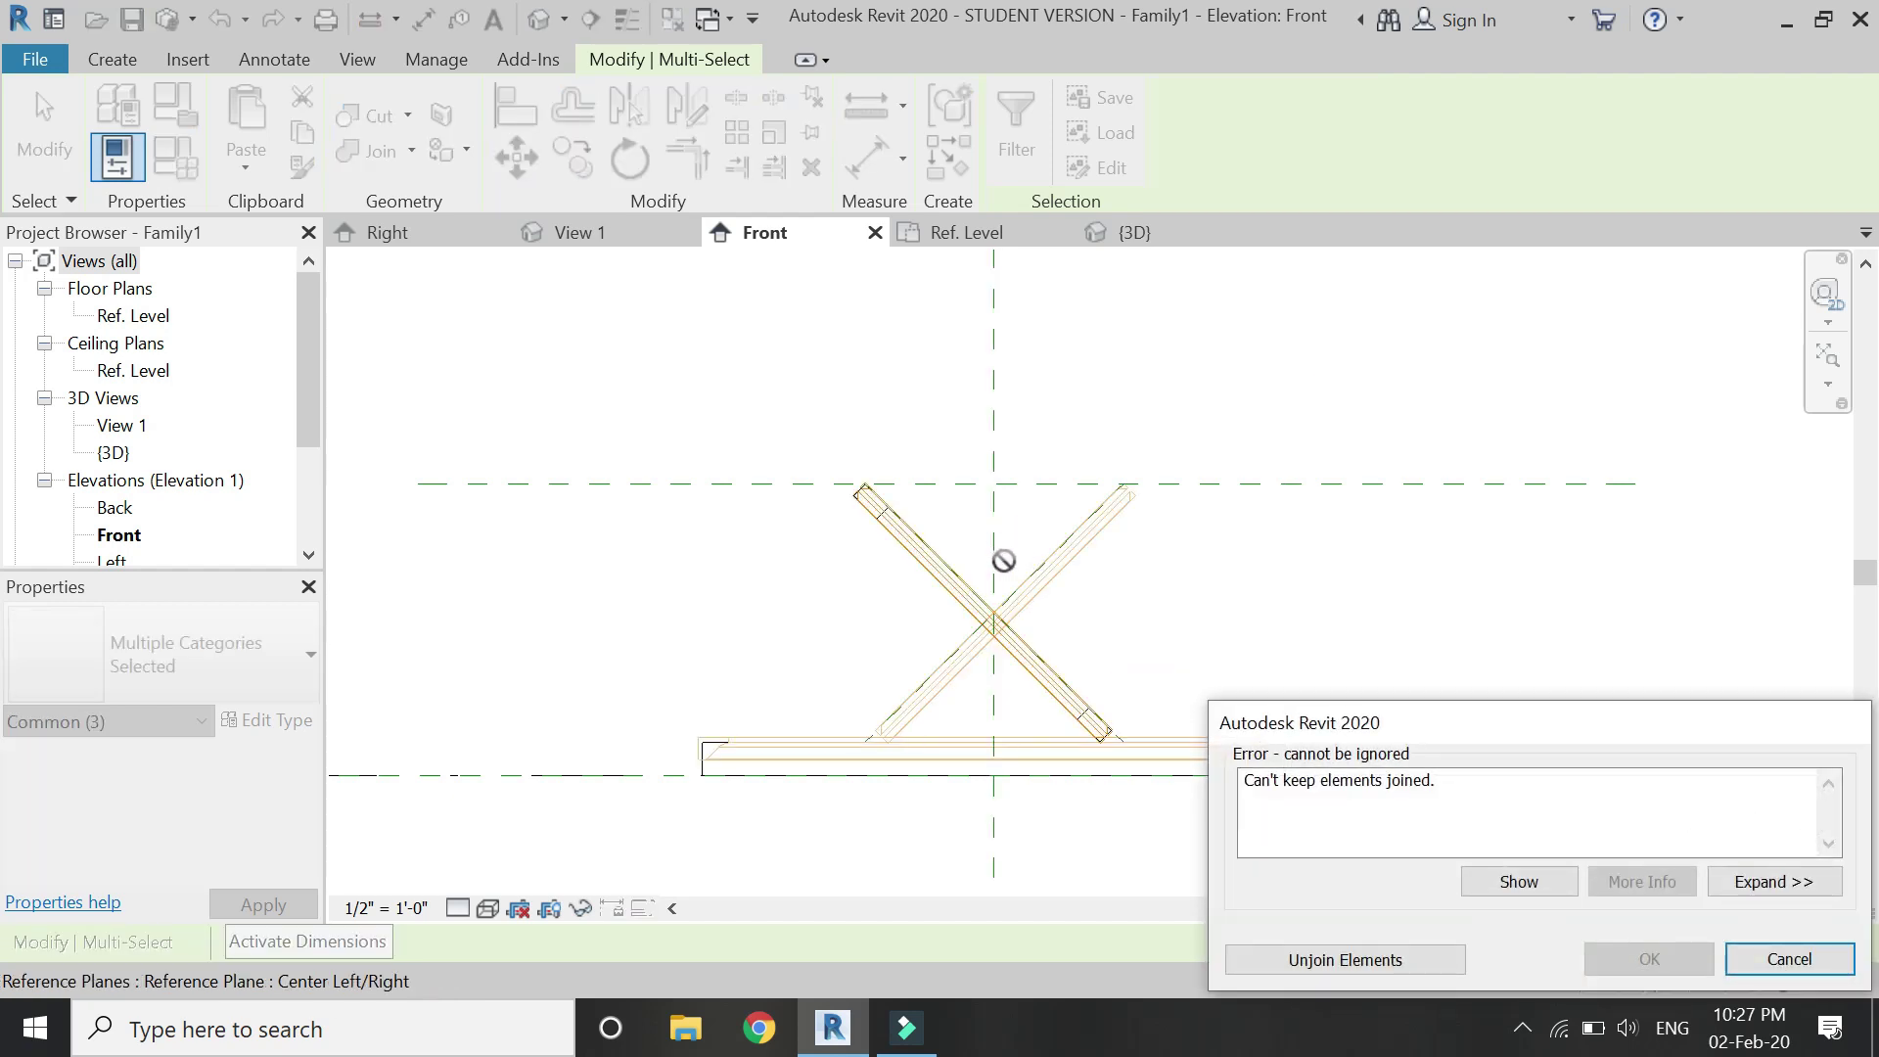
{"action": "left_click", "coordinate": [1314, 959]}
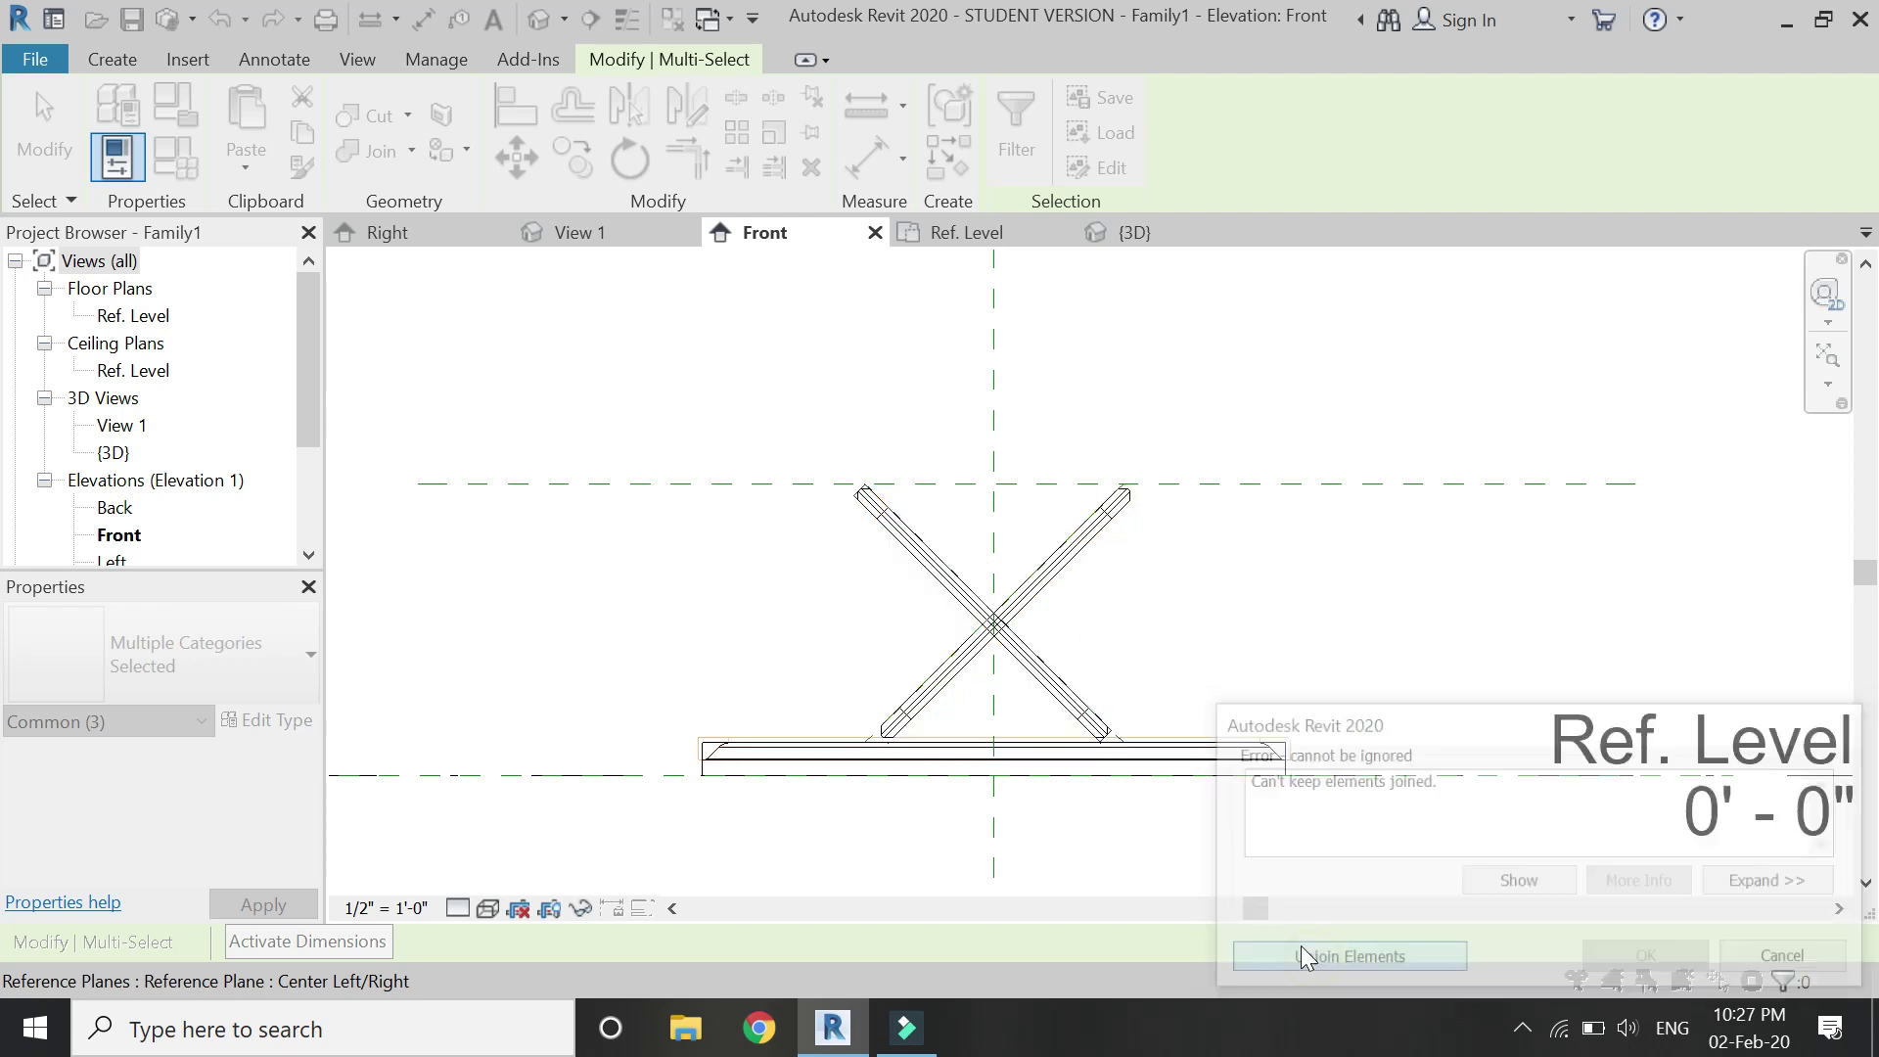
{"action": "left_click", "coordinate": [1149, 231]}
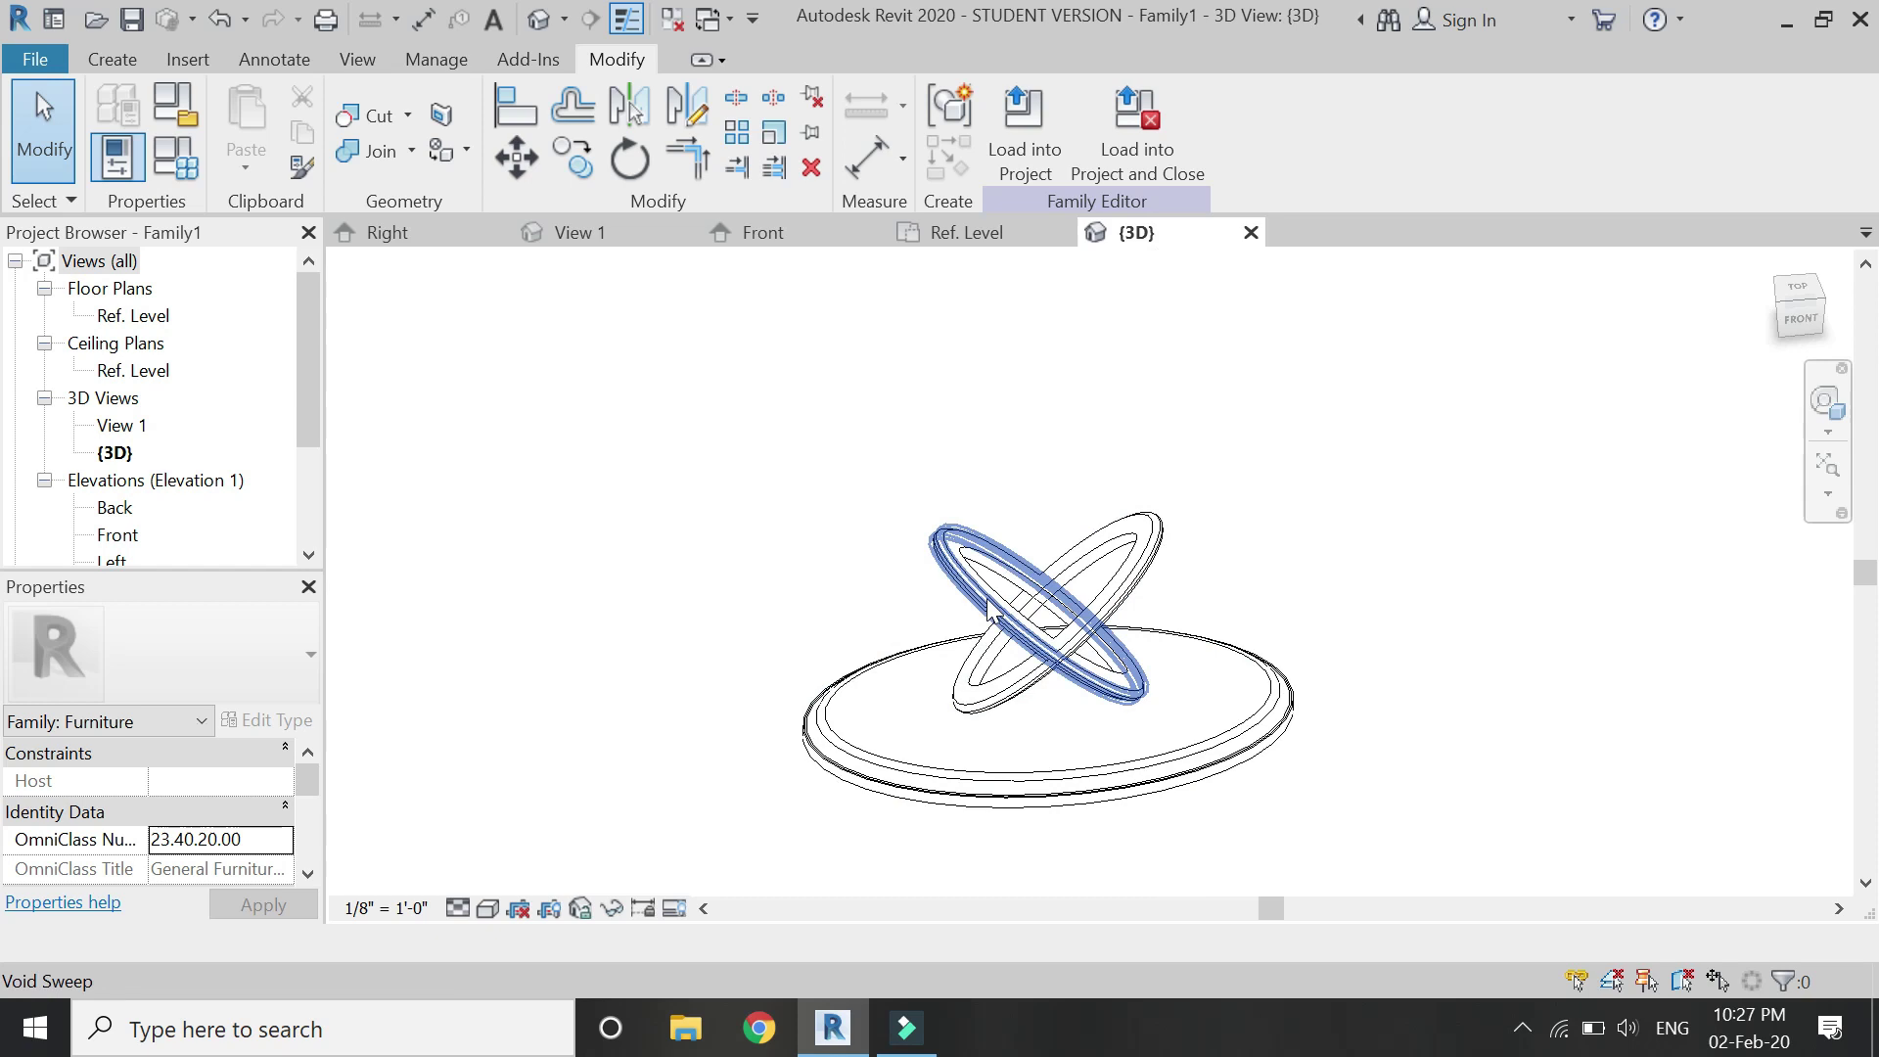
- Join the two crossing ring legs into one shape
{"action": "scroll", "coordinate": [880, 532], "scroll_direction": "up", "scroll_amount": 2}
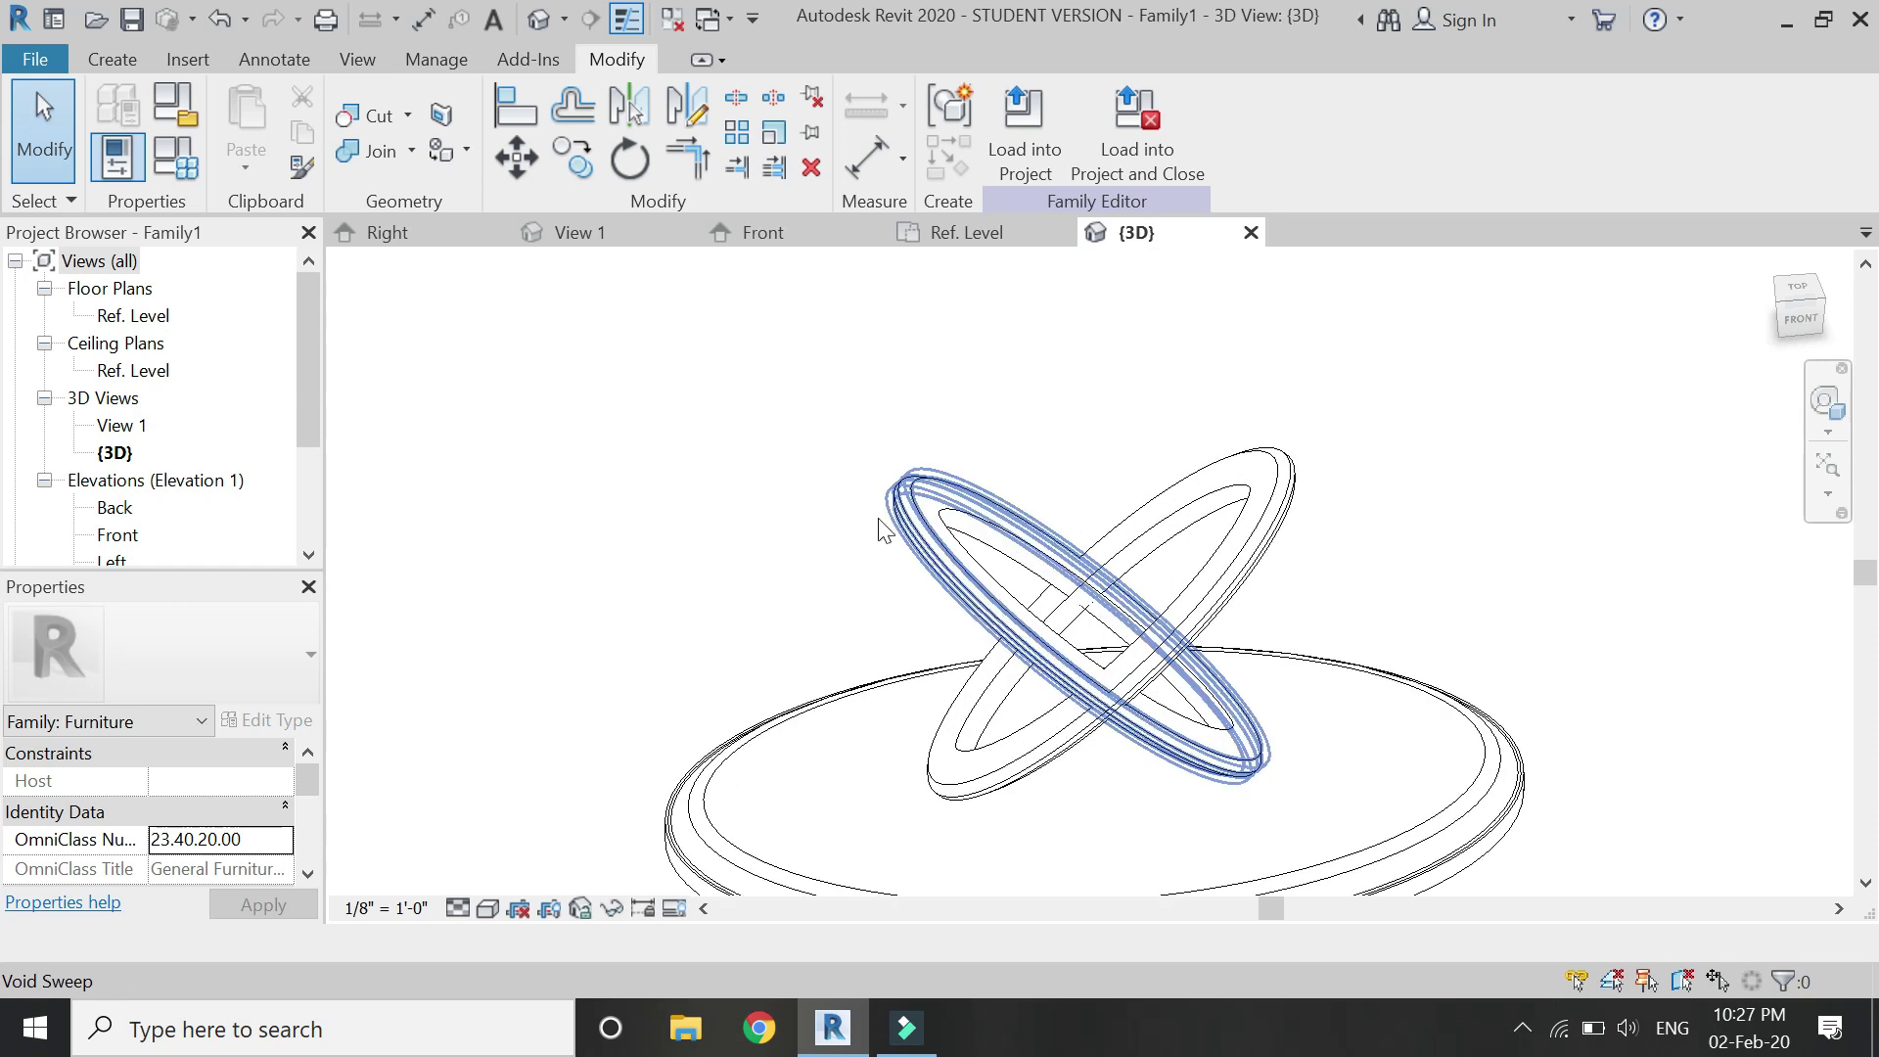
{"action": "left_click", "coordinate": [391, 161]}
{"action": "left_click", "coordinate": [983, 505]}
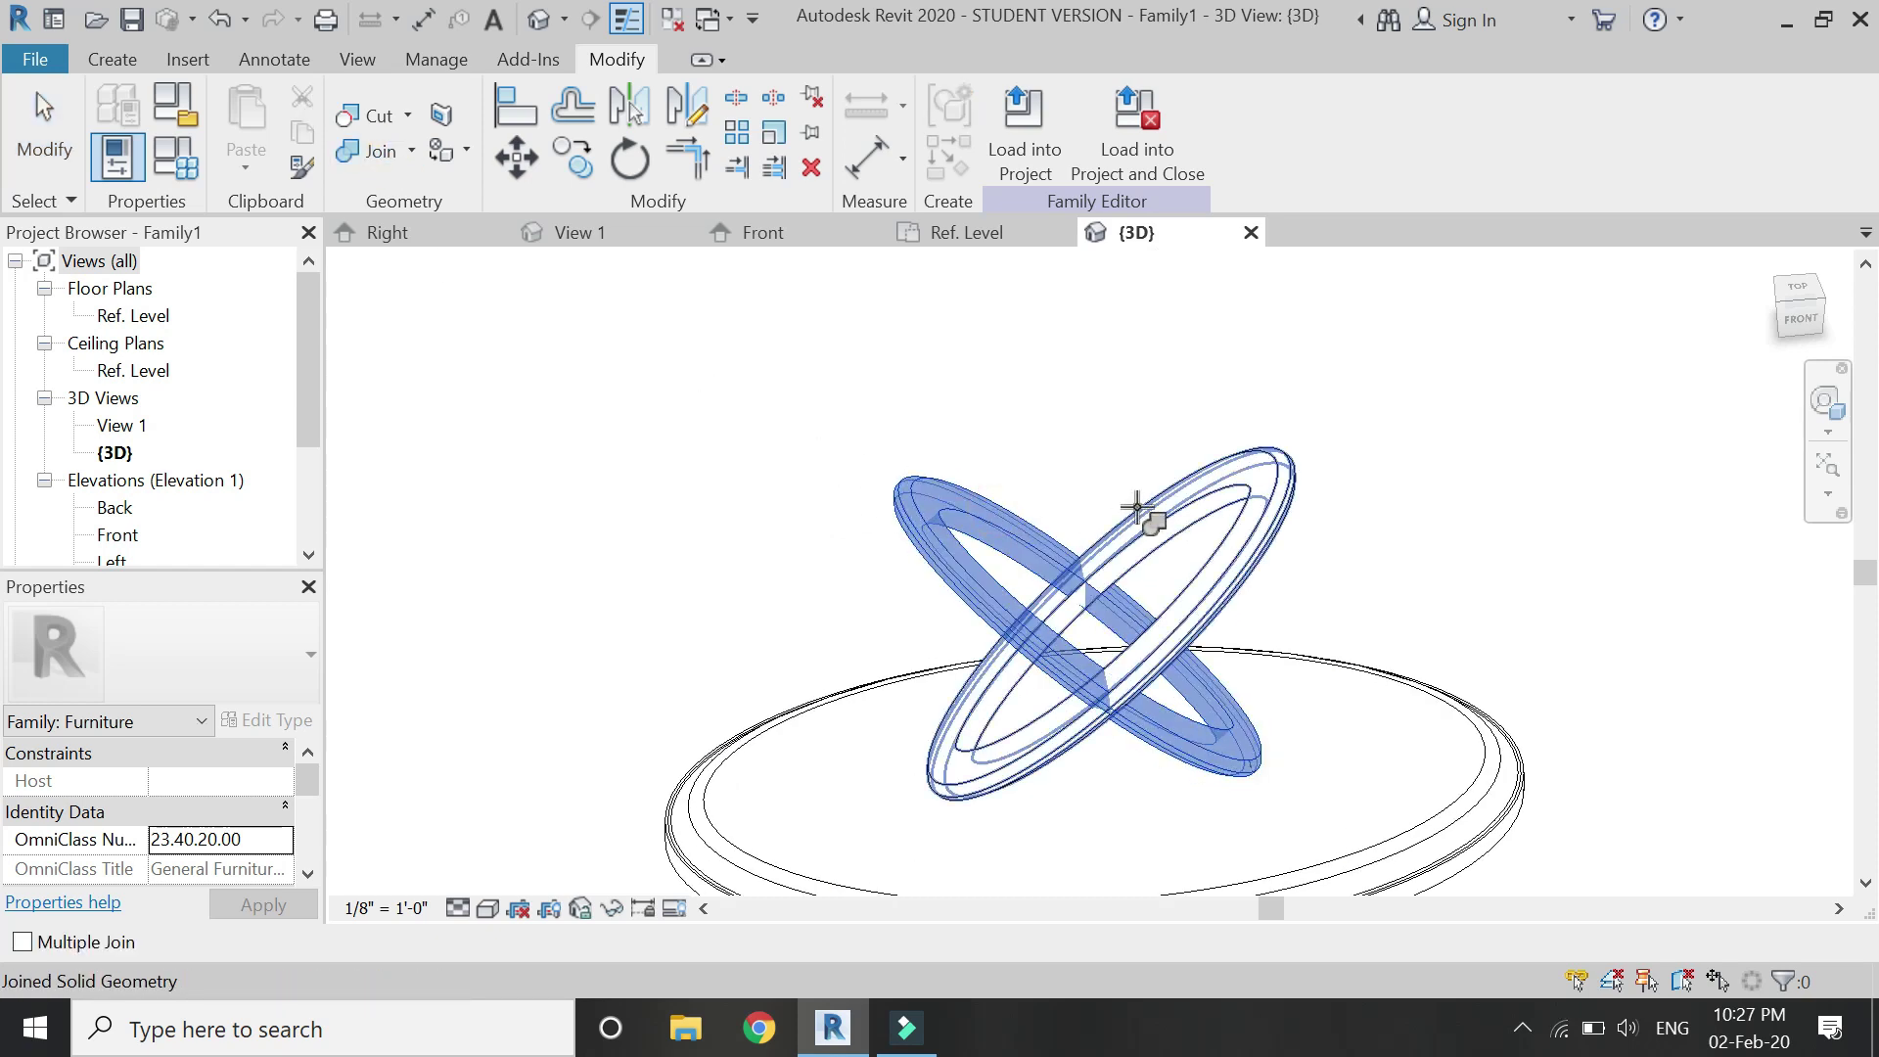
{"action": "left_click", "coordinate": [1135, 506]}
{"action": "key", "text": "Escape"}
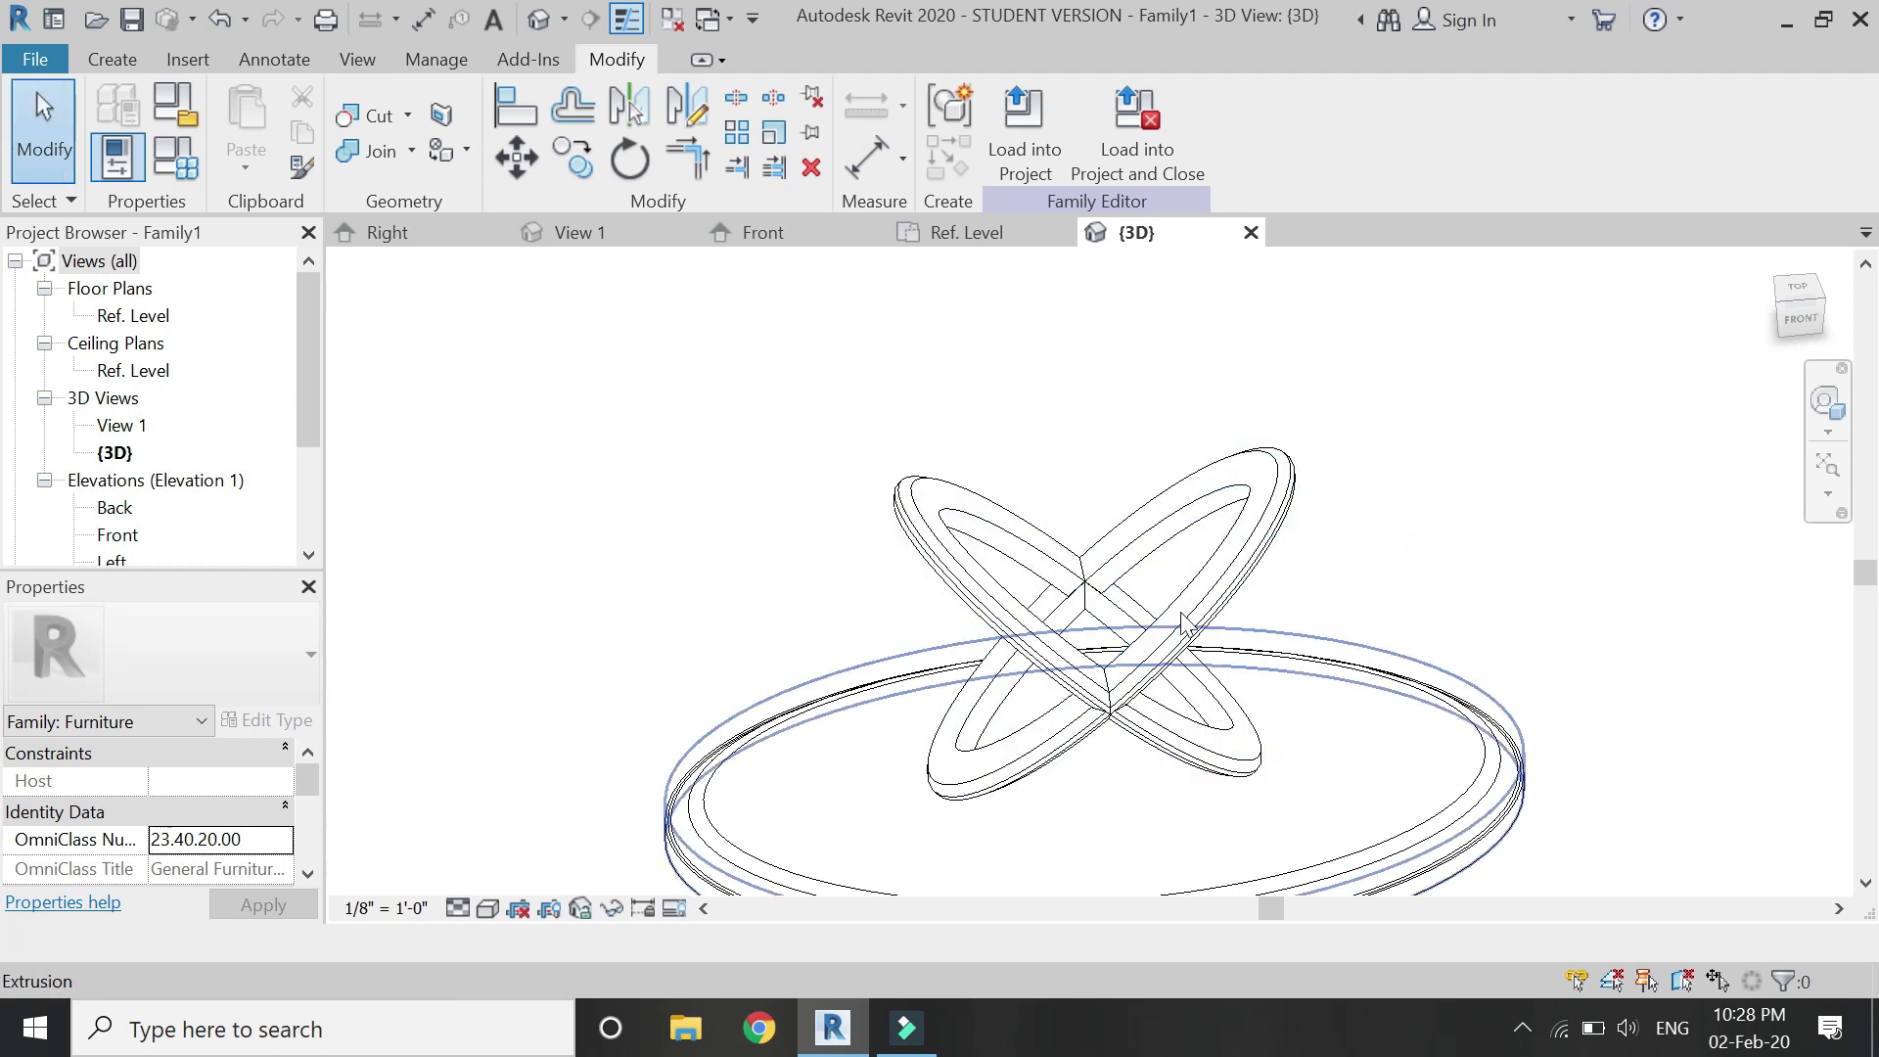
- Review the joined rings in Ref. Level, Front and 3D views, ending on Ref. Level
{"action": "scroll", "coordinate": [854, 533], "scroll_direction": "down", "scroll_amount": 2}
{"action": "scroll", "coordinate": [851, 536], "scroll_direction": "down", "scroll_amount": 1}
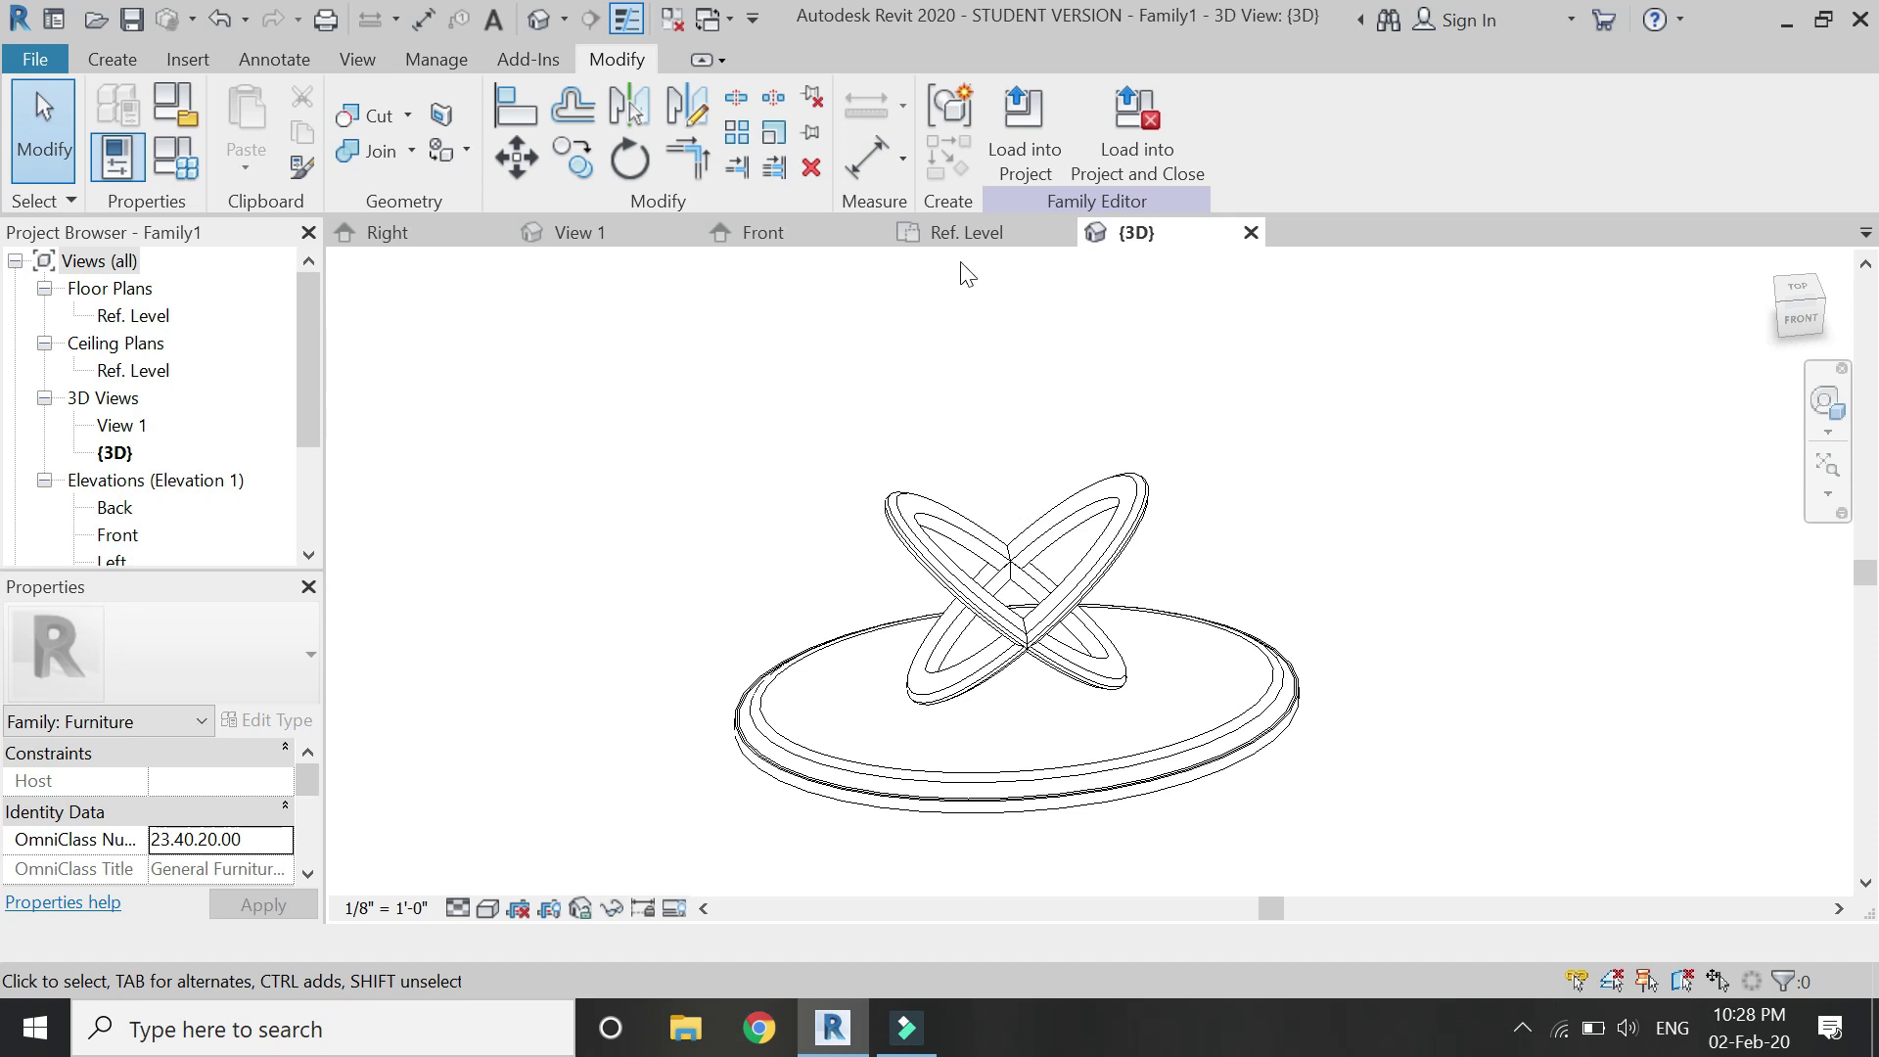
{"action": "left_click", "coordinate": [969, 235]}
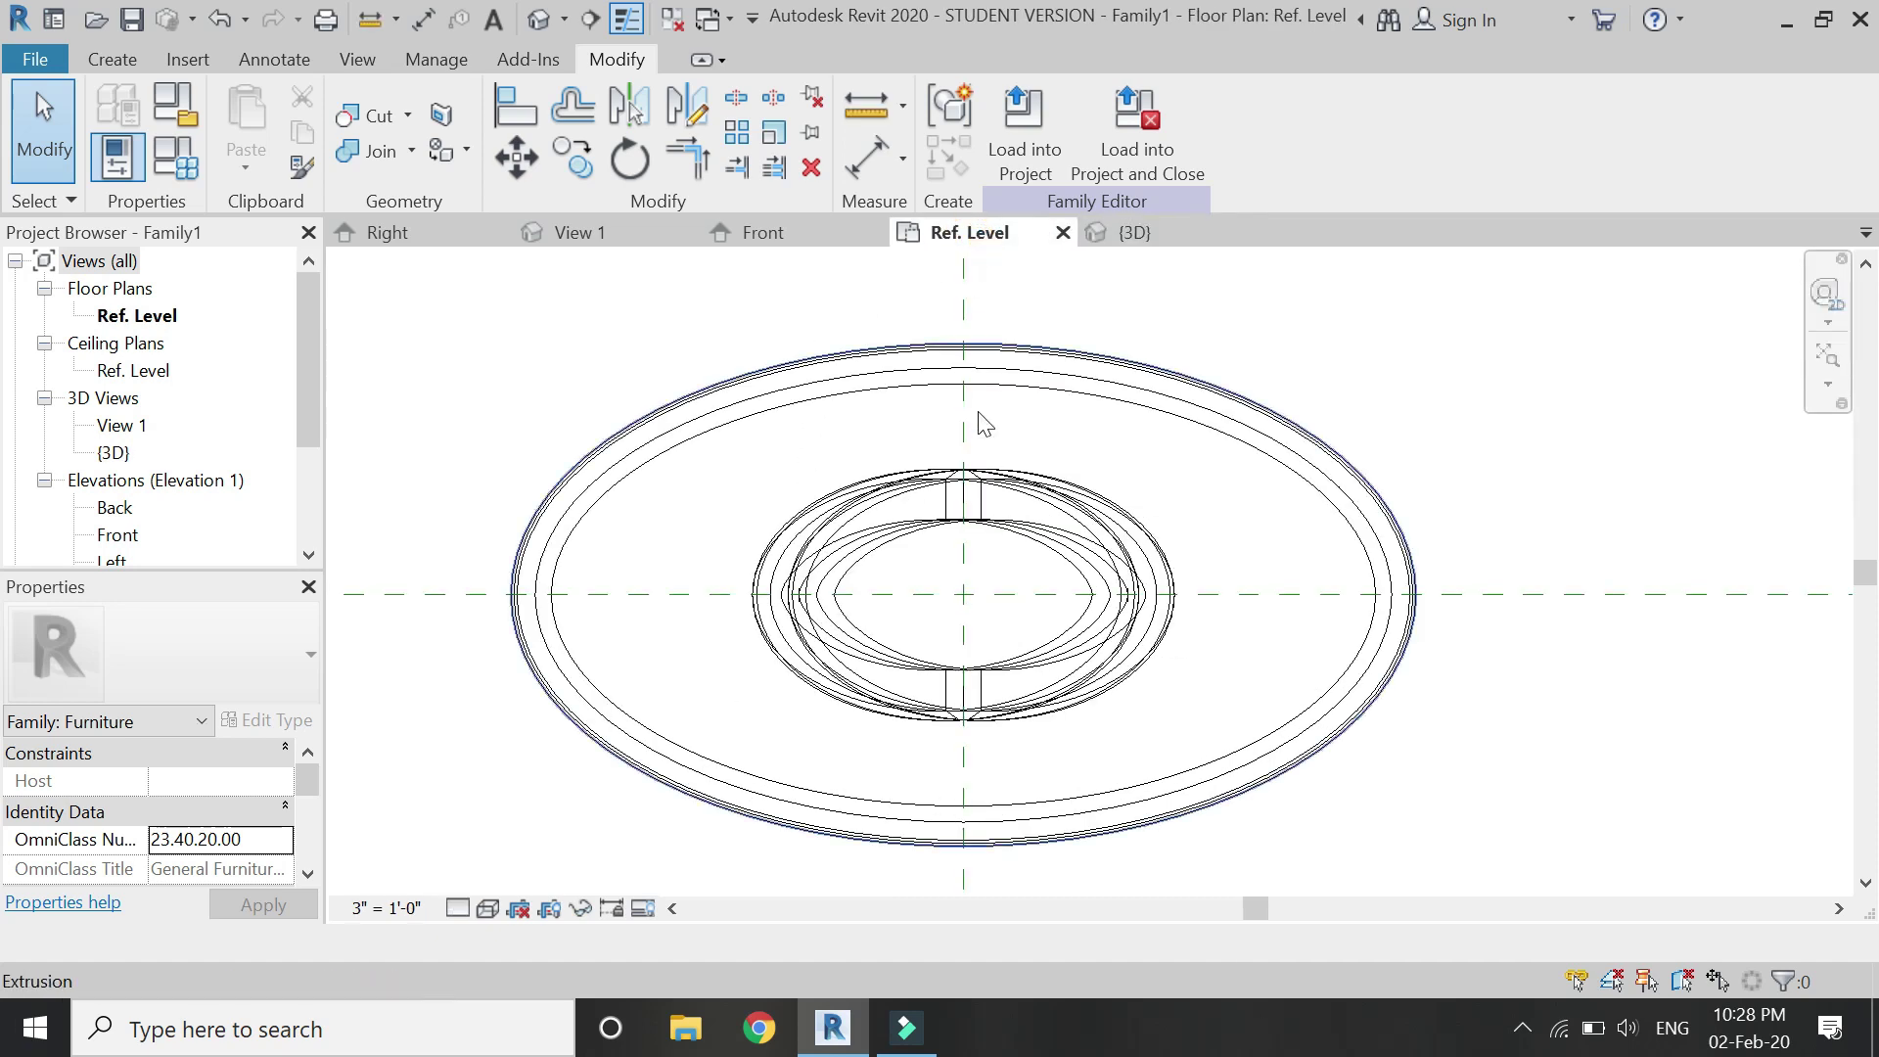
{"action": "left_click", "coordinate": [800, 235]}
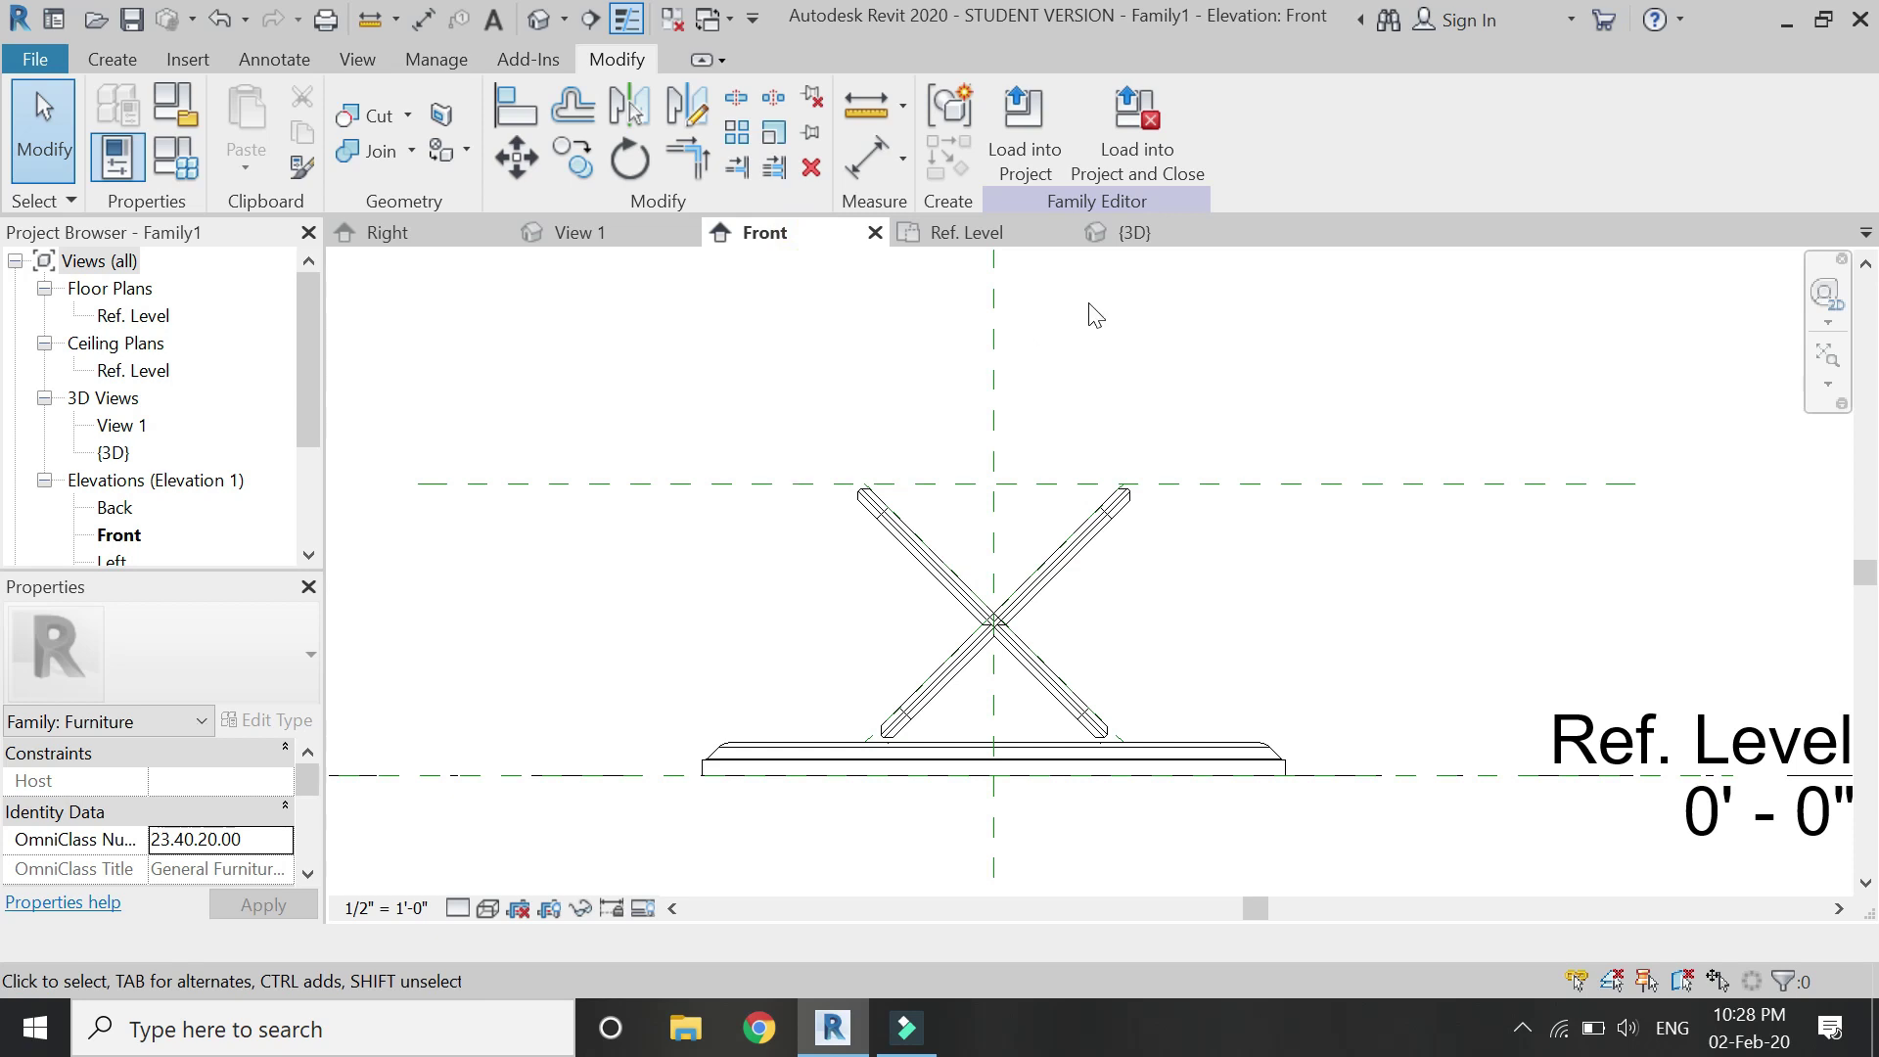
{"action": "left_click", "coordinate": [1120, 235]}
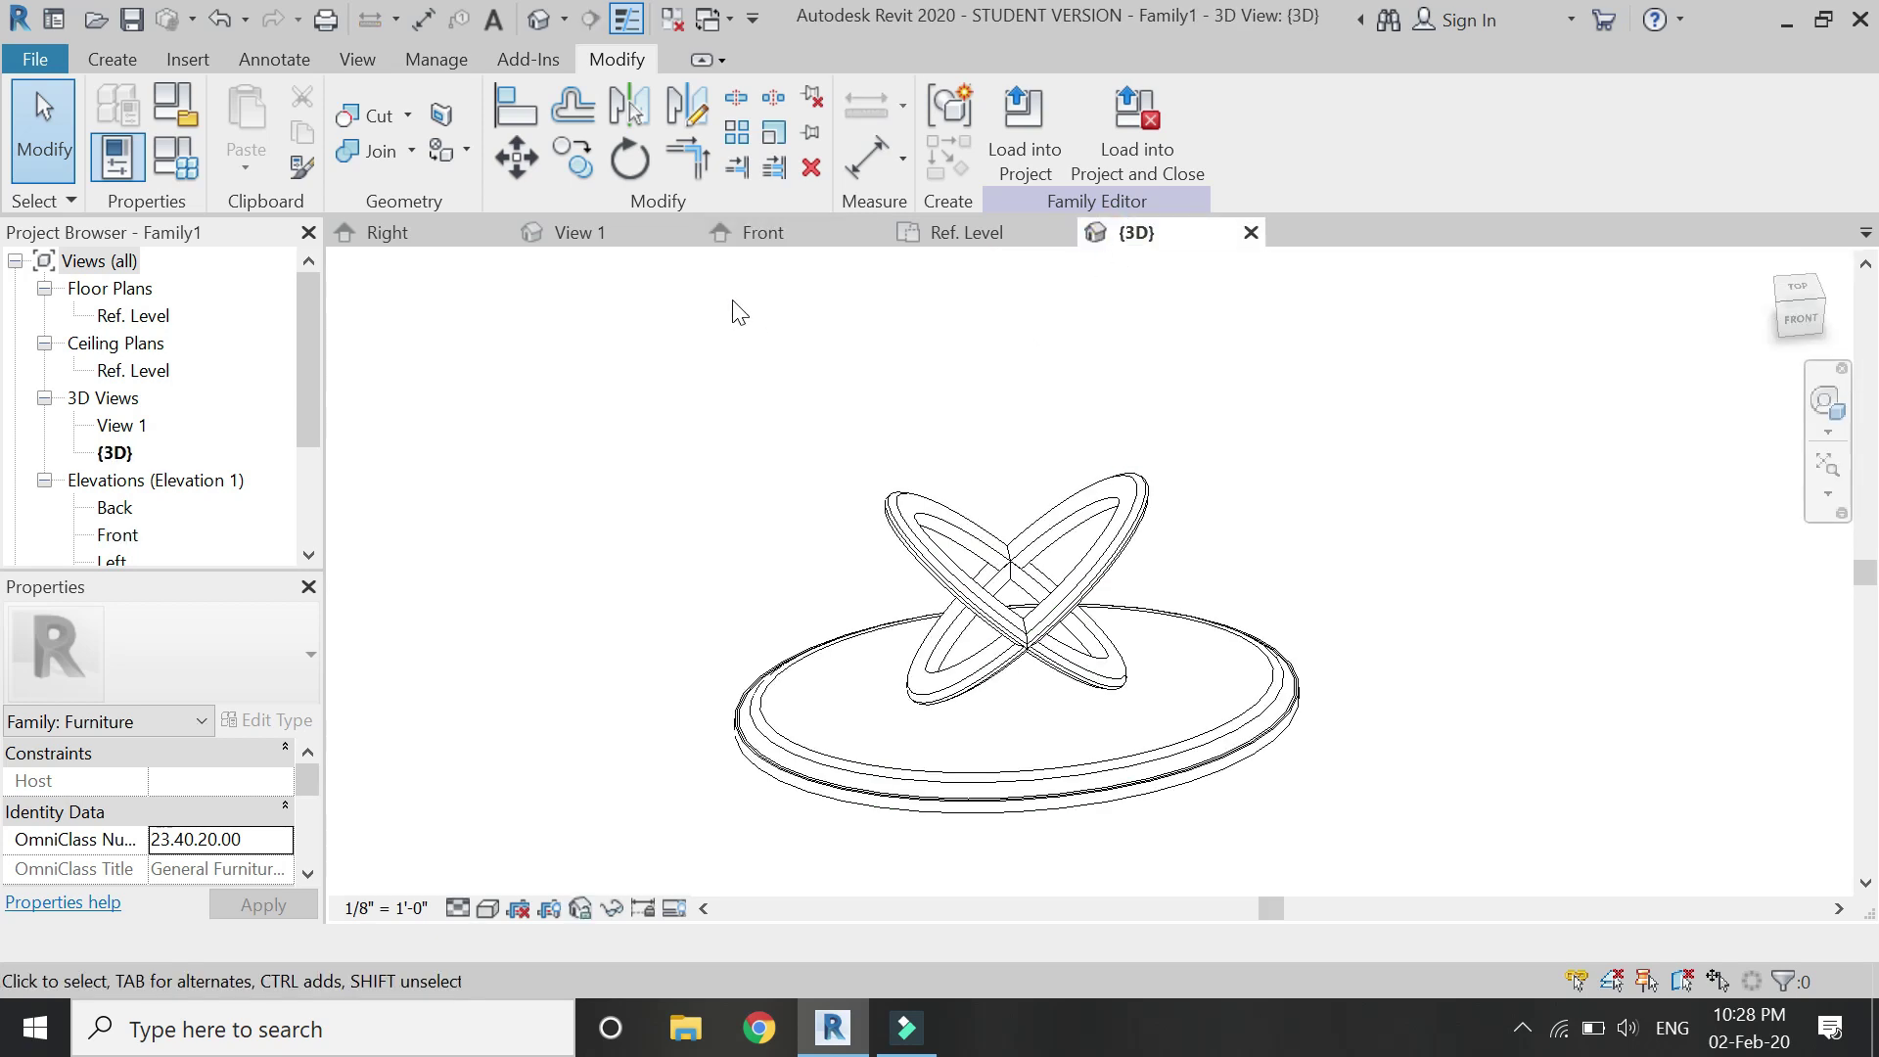
{"action": "left_click", "coordinate": [973, 233]}
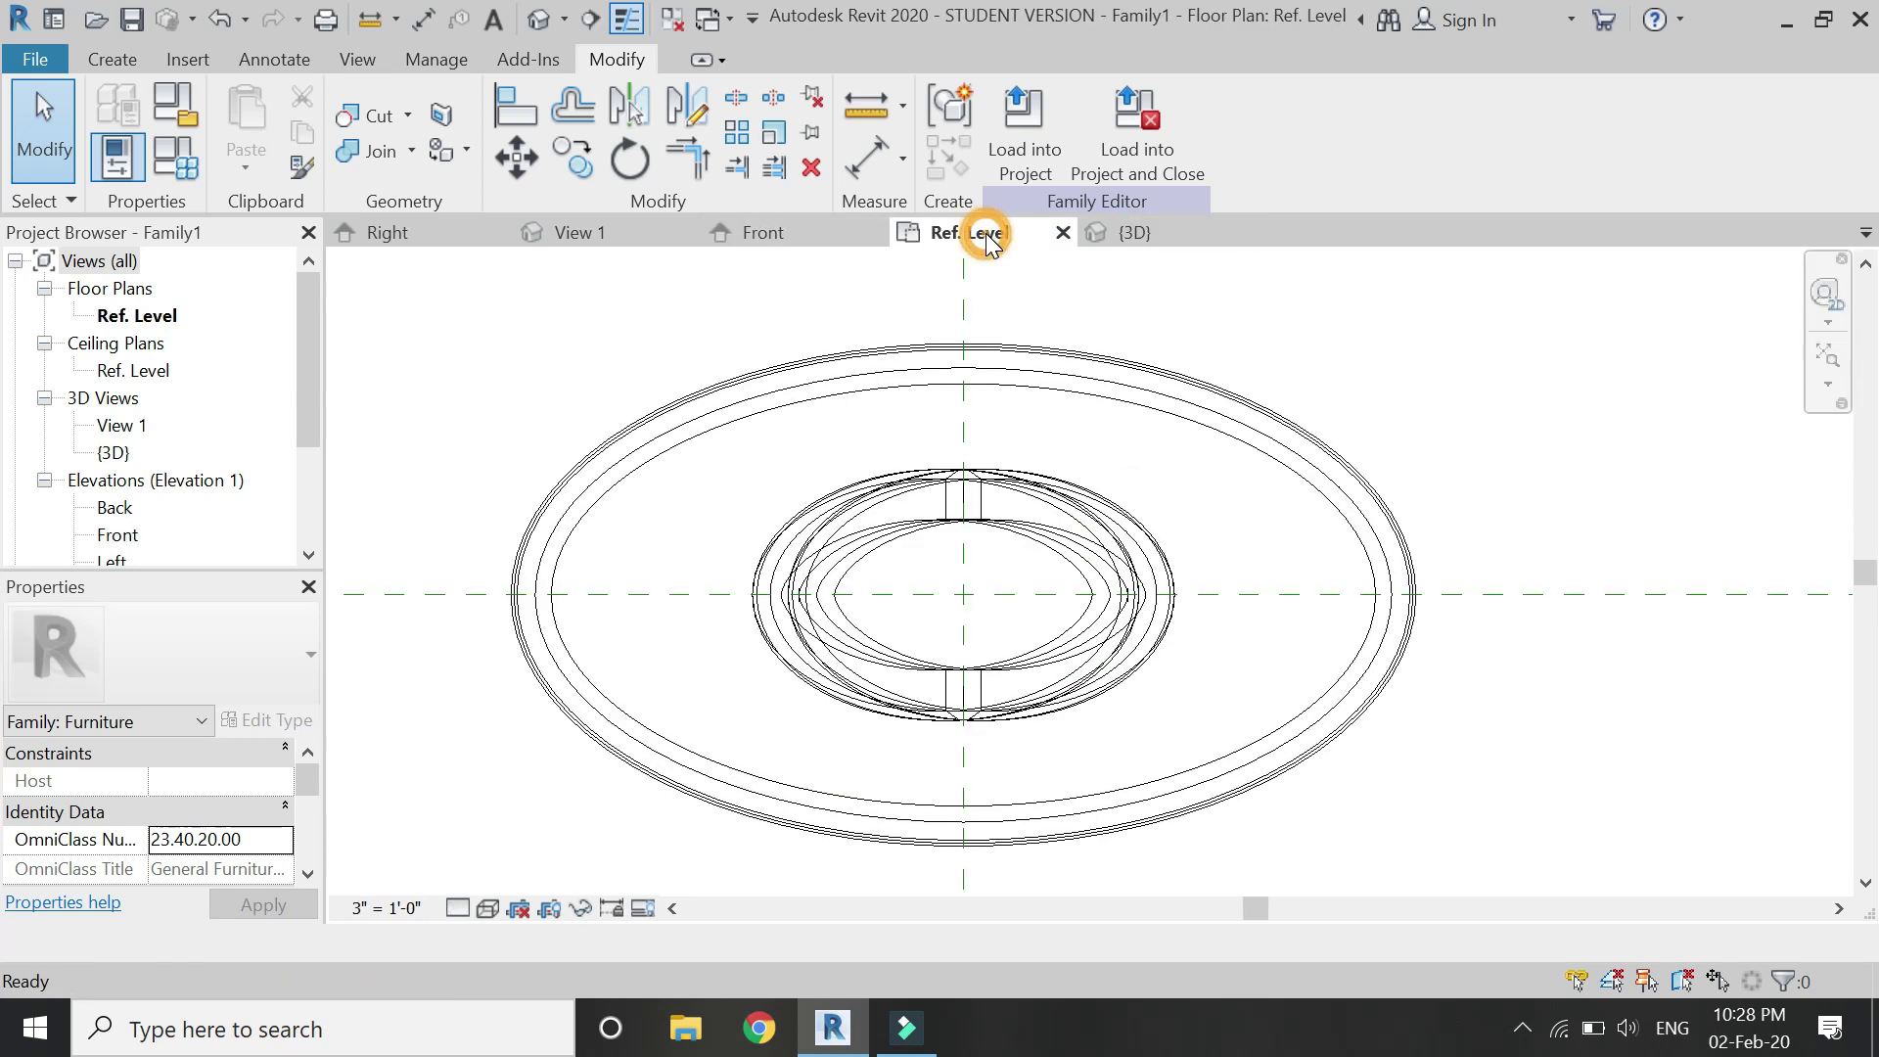
- Start a new extrusion with Reference Plane : top as its work plane
{"action": "left_click", "coordinate": [131, 59]}
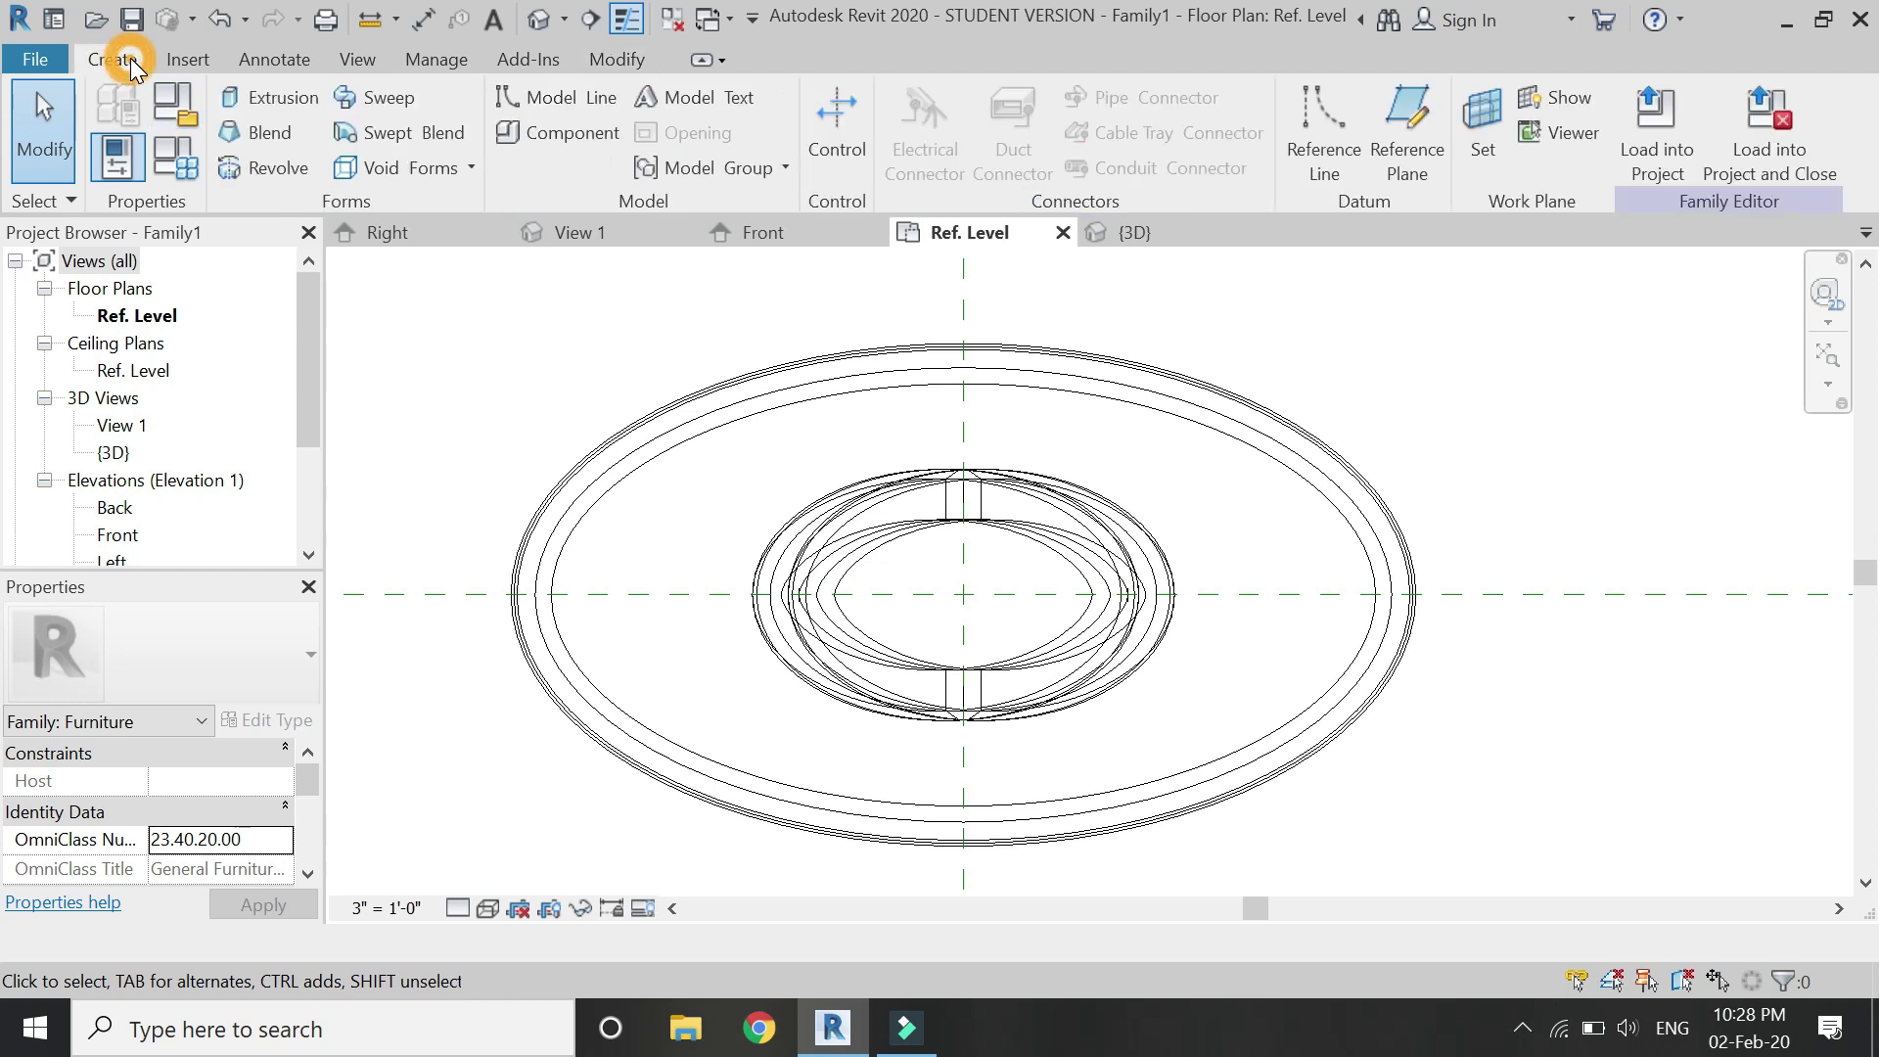
{"action": "left_click", "coordinate": [230, 98]}
{"action": "left_click", "coordinate": [1271, 128]}
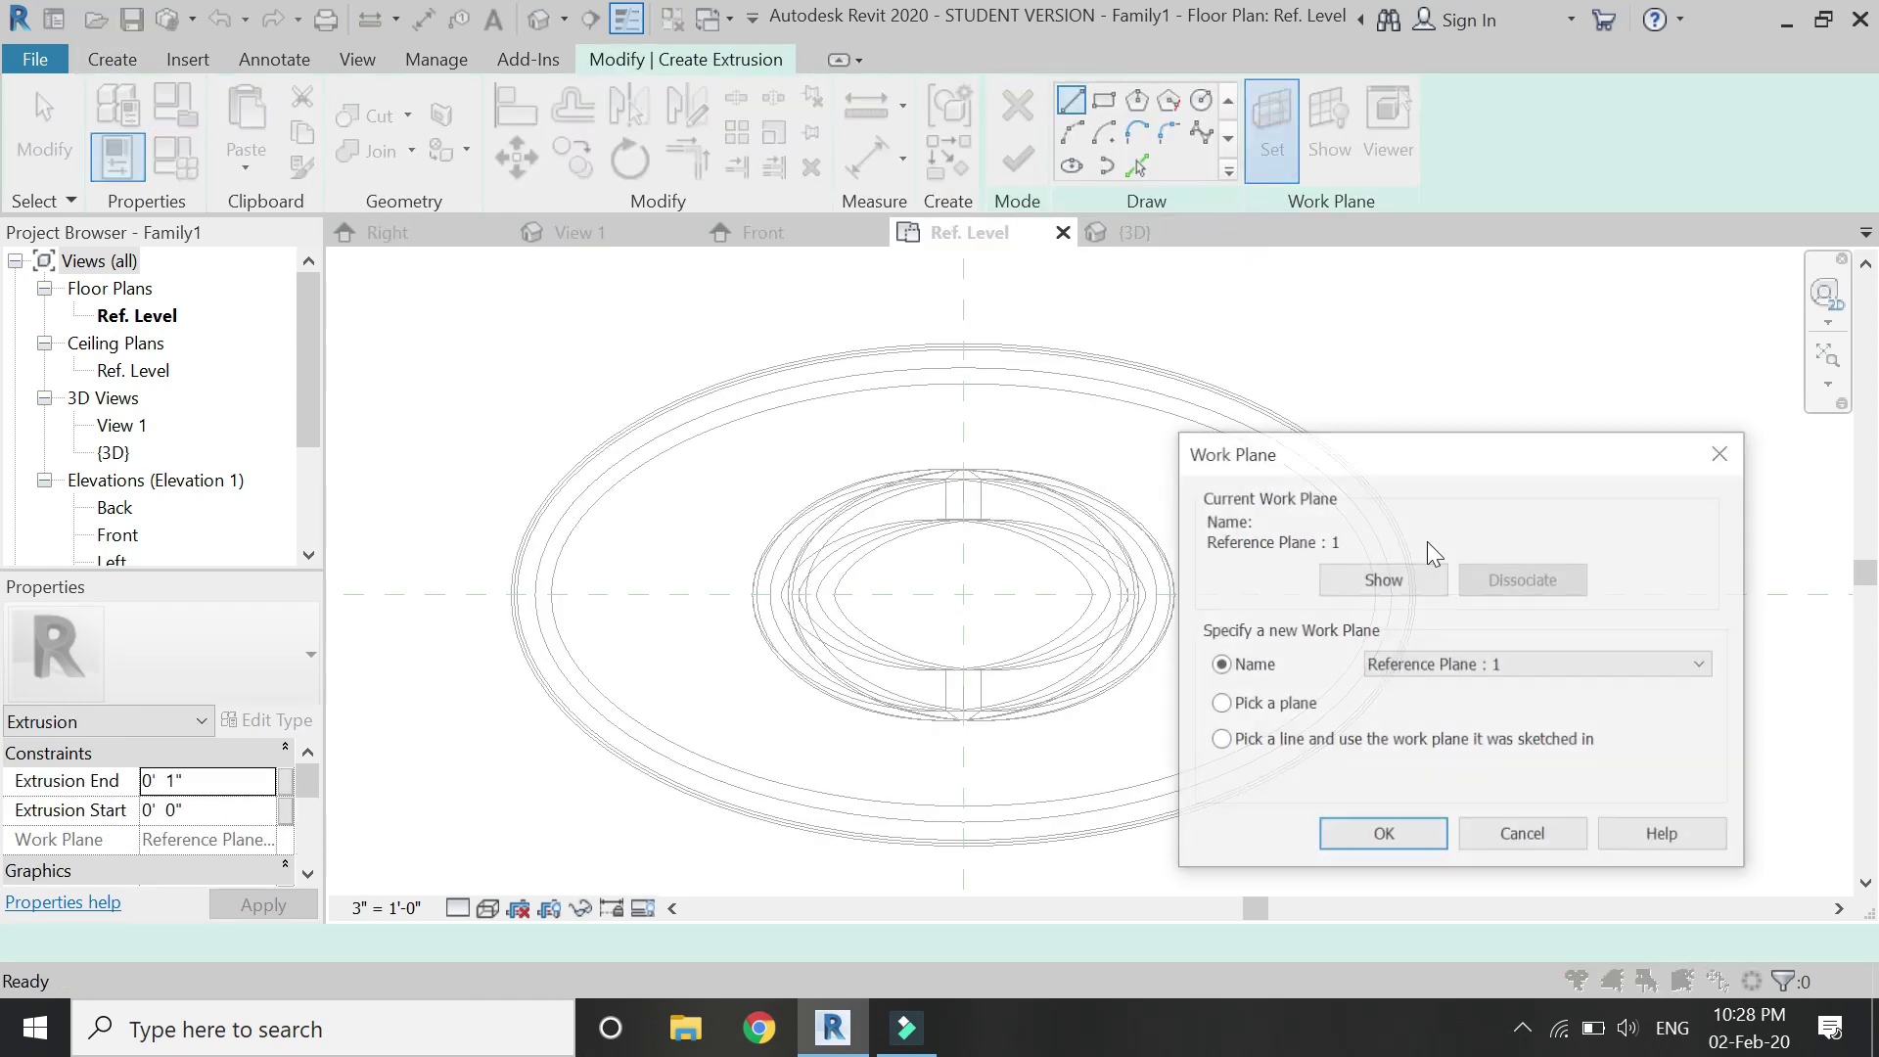
{"action": "left_click", "coordinate": [1473, 665]}
{"action": "left_click", "coordinate": [1502, 818]}
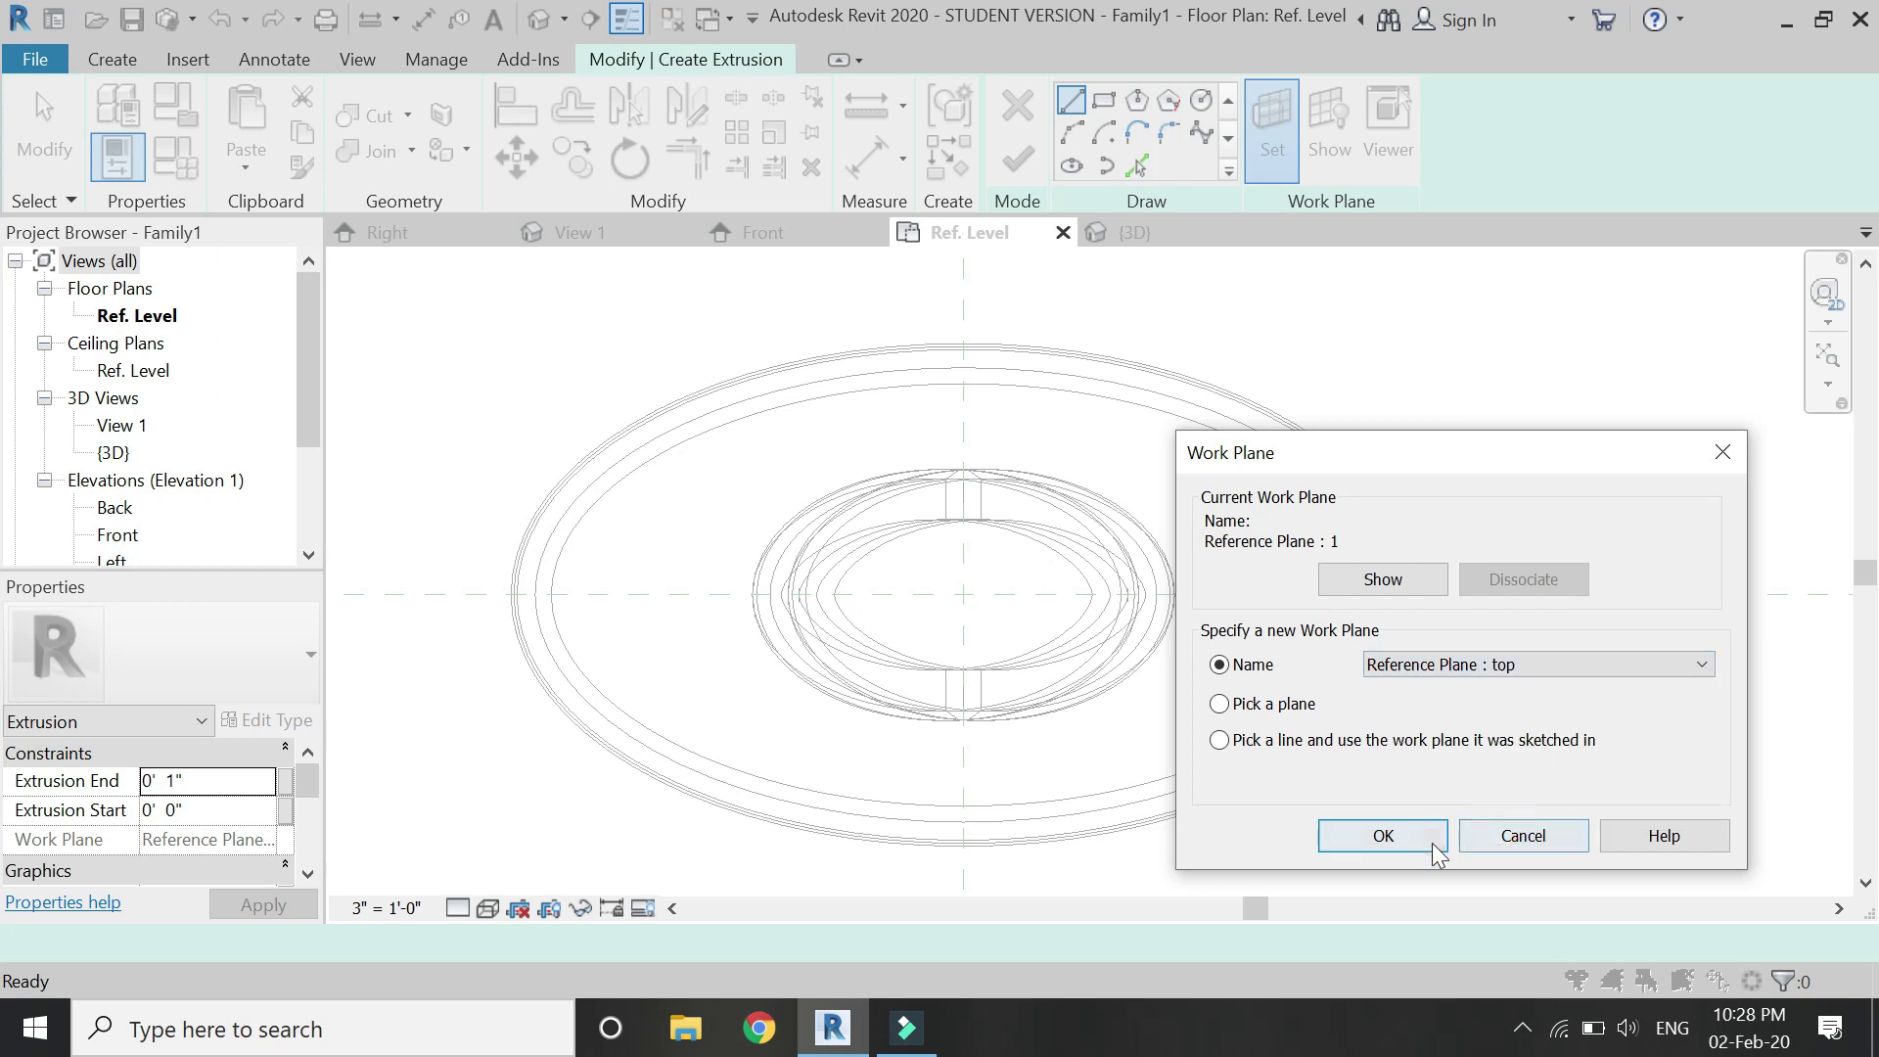
{"action": "left_click", "coordinate": [1431, 836]}
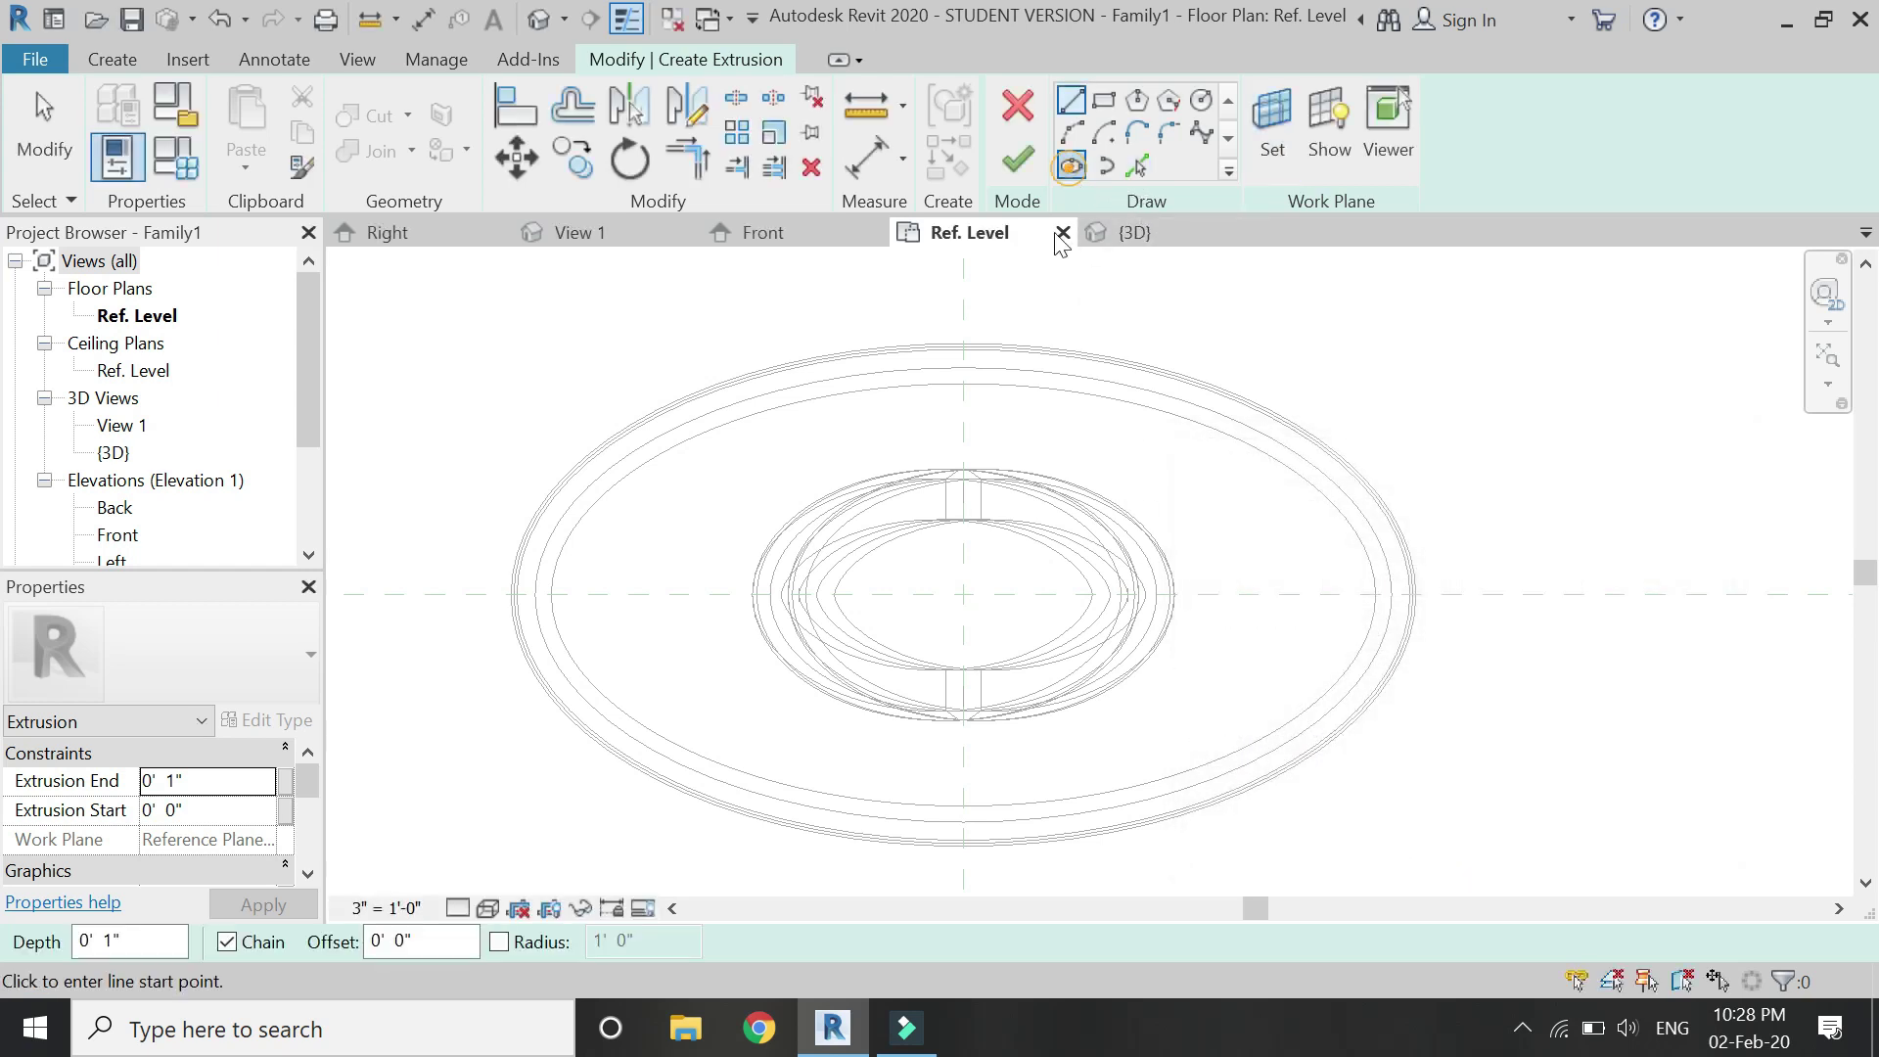
- Sketch an ellipse centred on the reference planes with a 2'-1" long radius and a 1/4" extrusion end
{"action": "left_click", "coordinate": [964, 594]}
{"action": "scroll", "coordinate": [1135, 626], "scroll_direction": "down", "scroll_amount": 2}
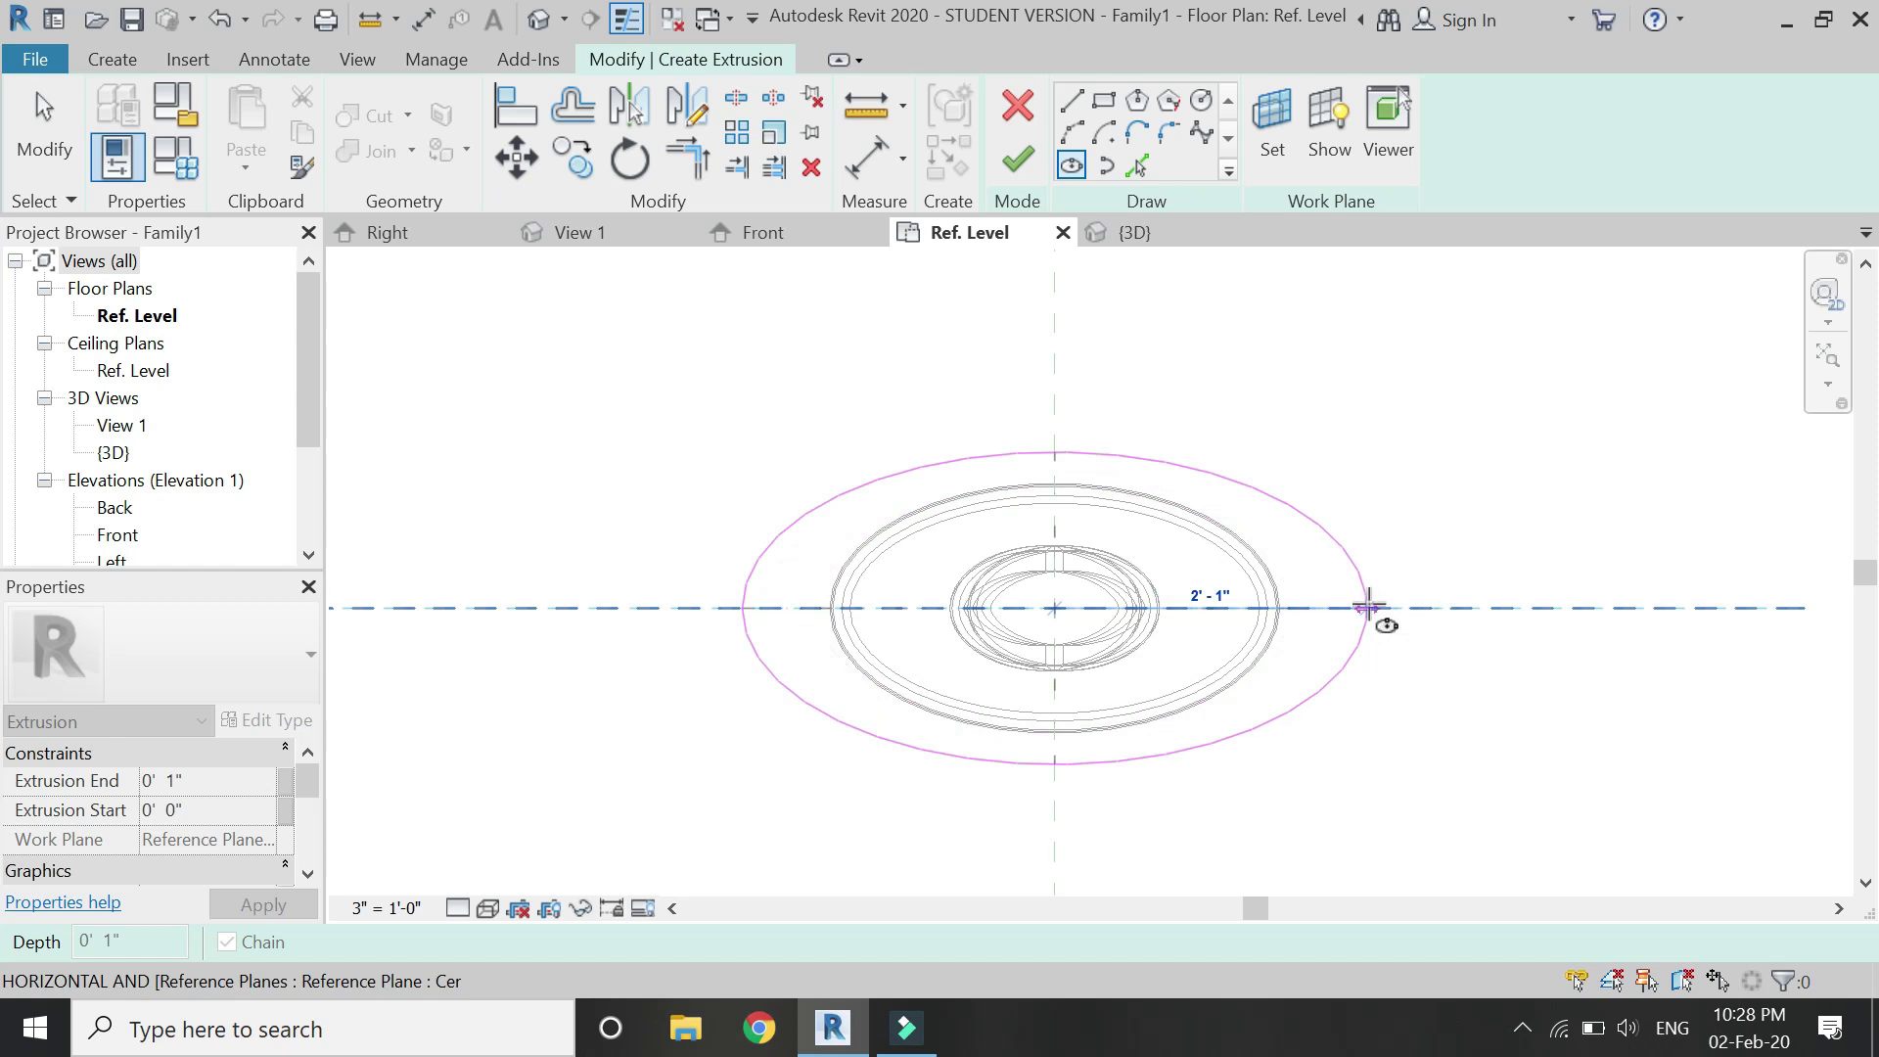
{"action": "left_click", "coordinate": [1368, 607]}
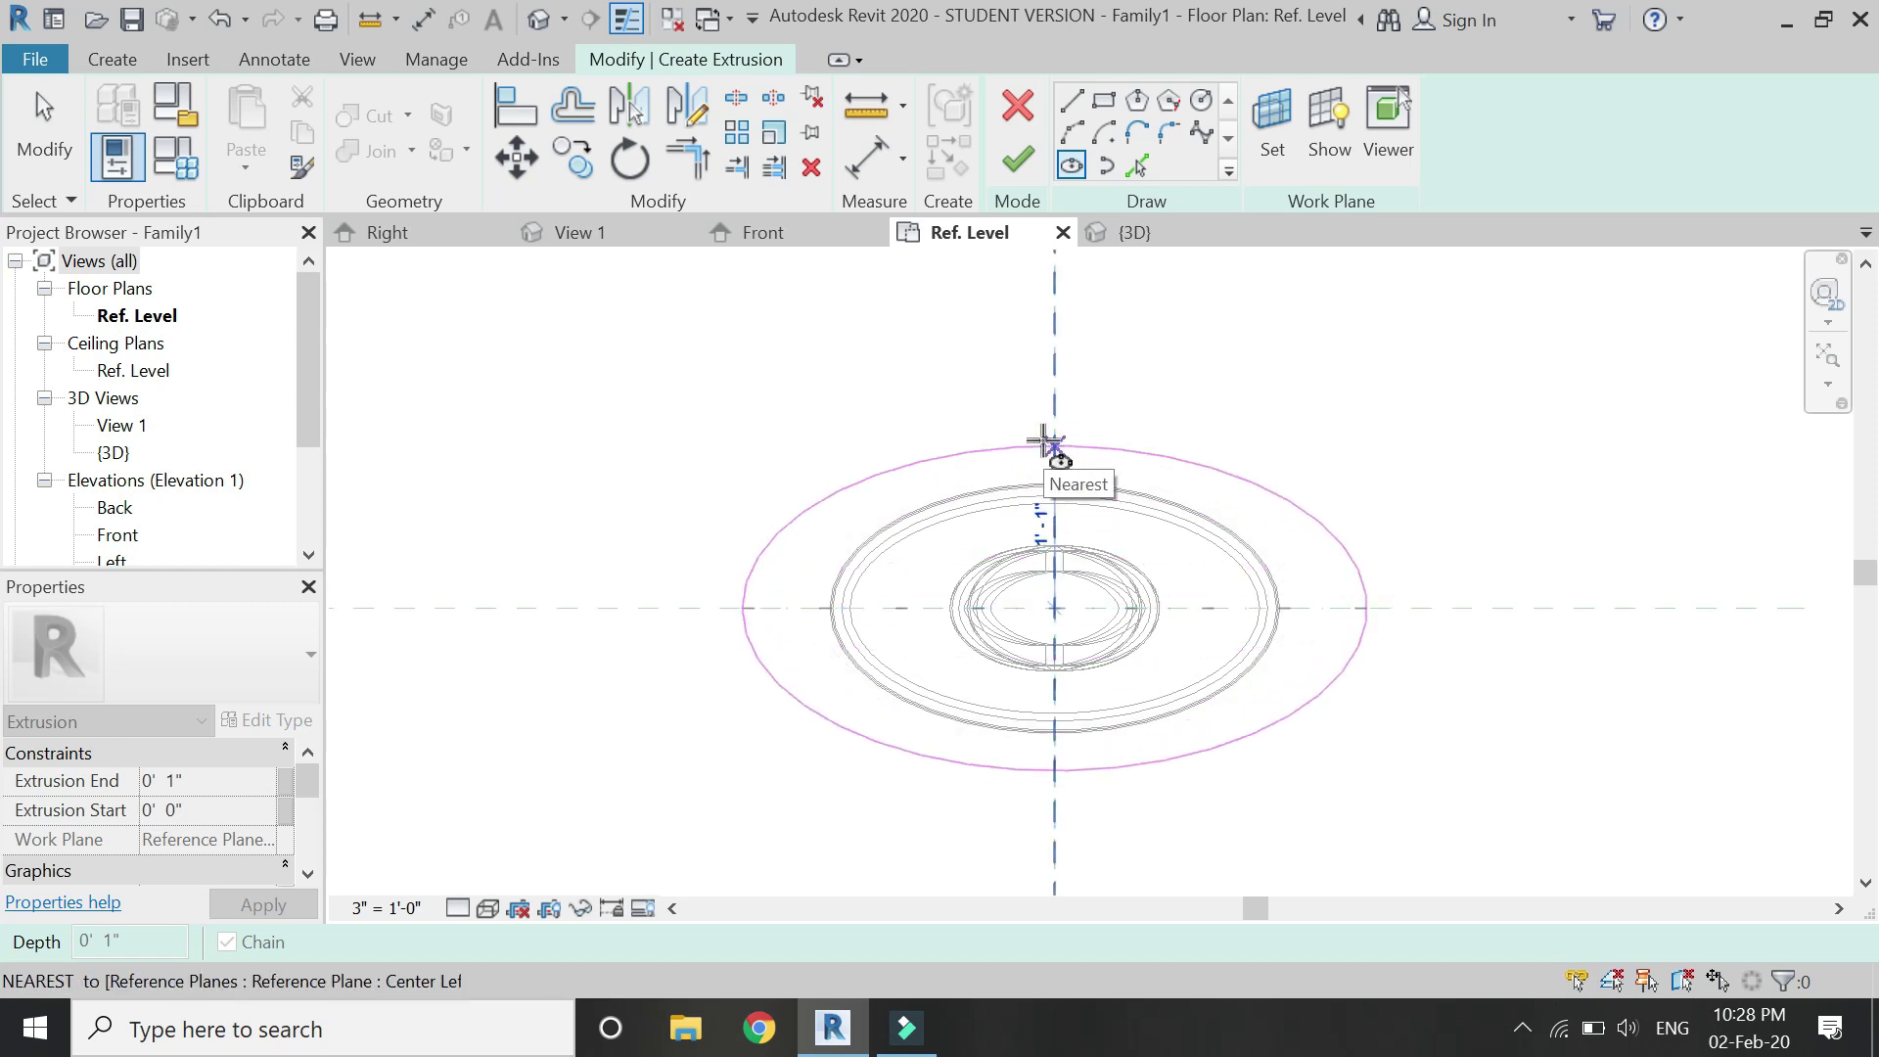
{"action": "left_click", "coordinate": [1044, 441]}
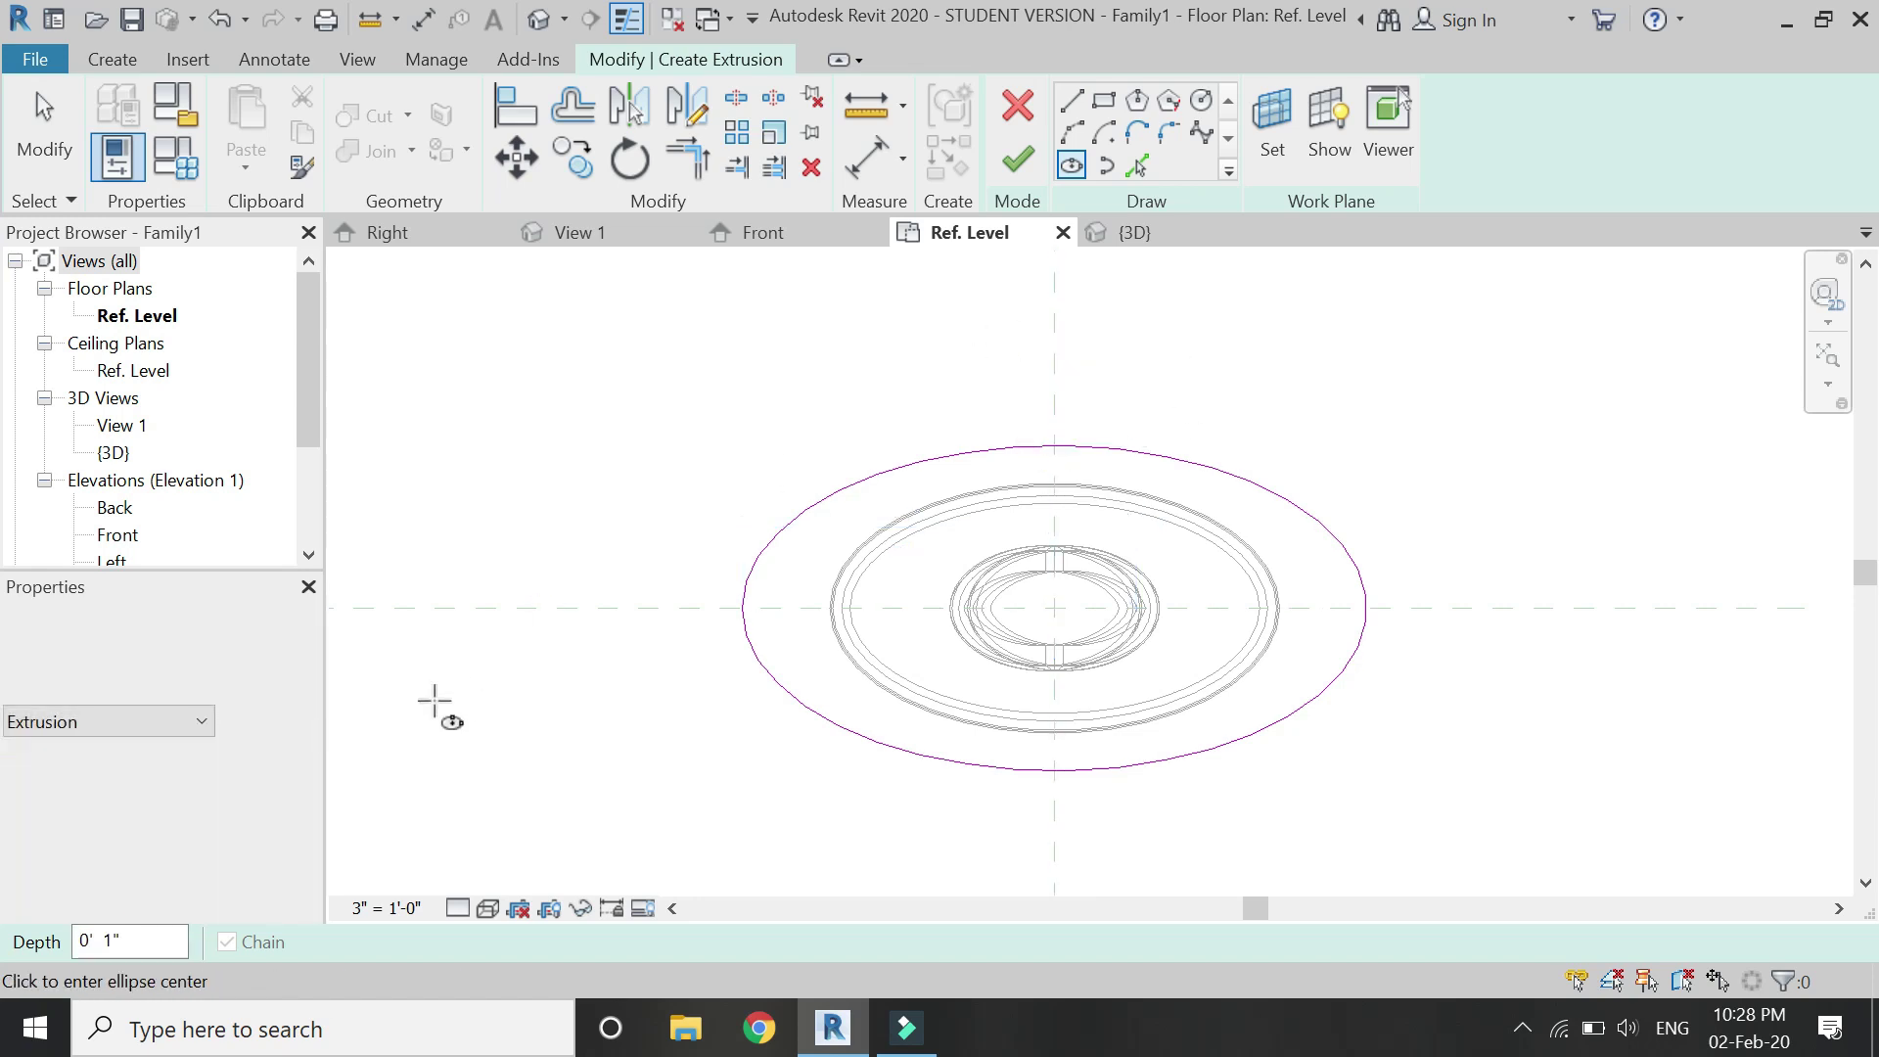
{"action": "left_click", "coordinate": [225, 780]}
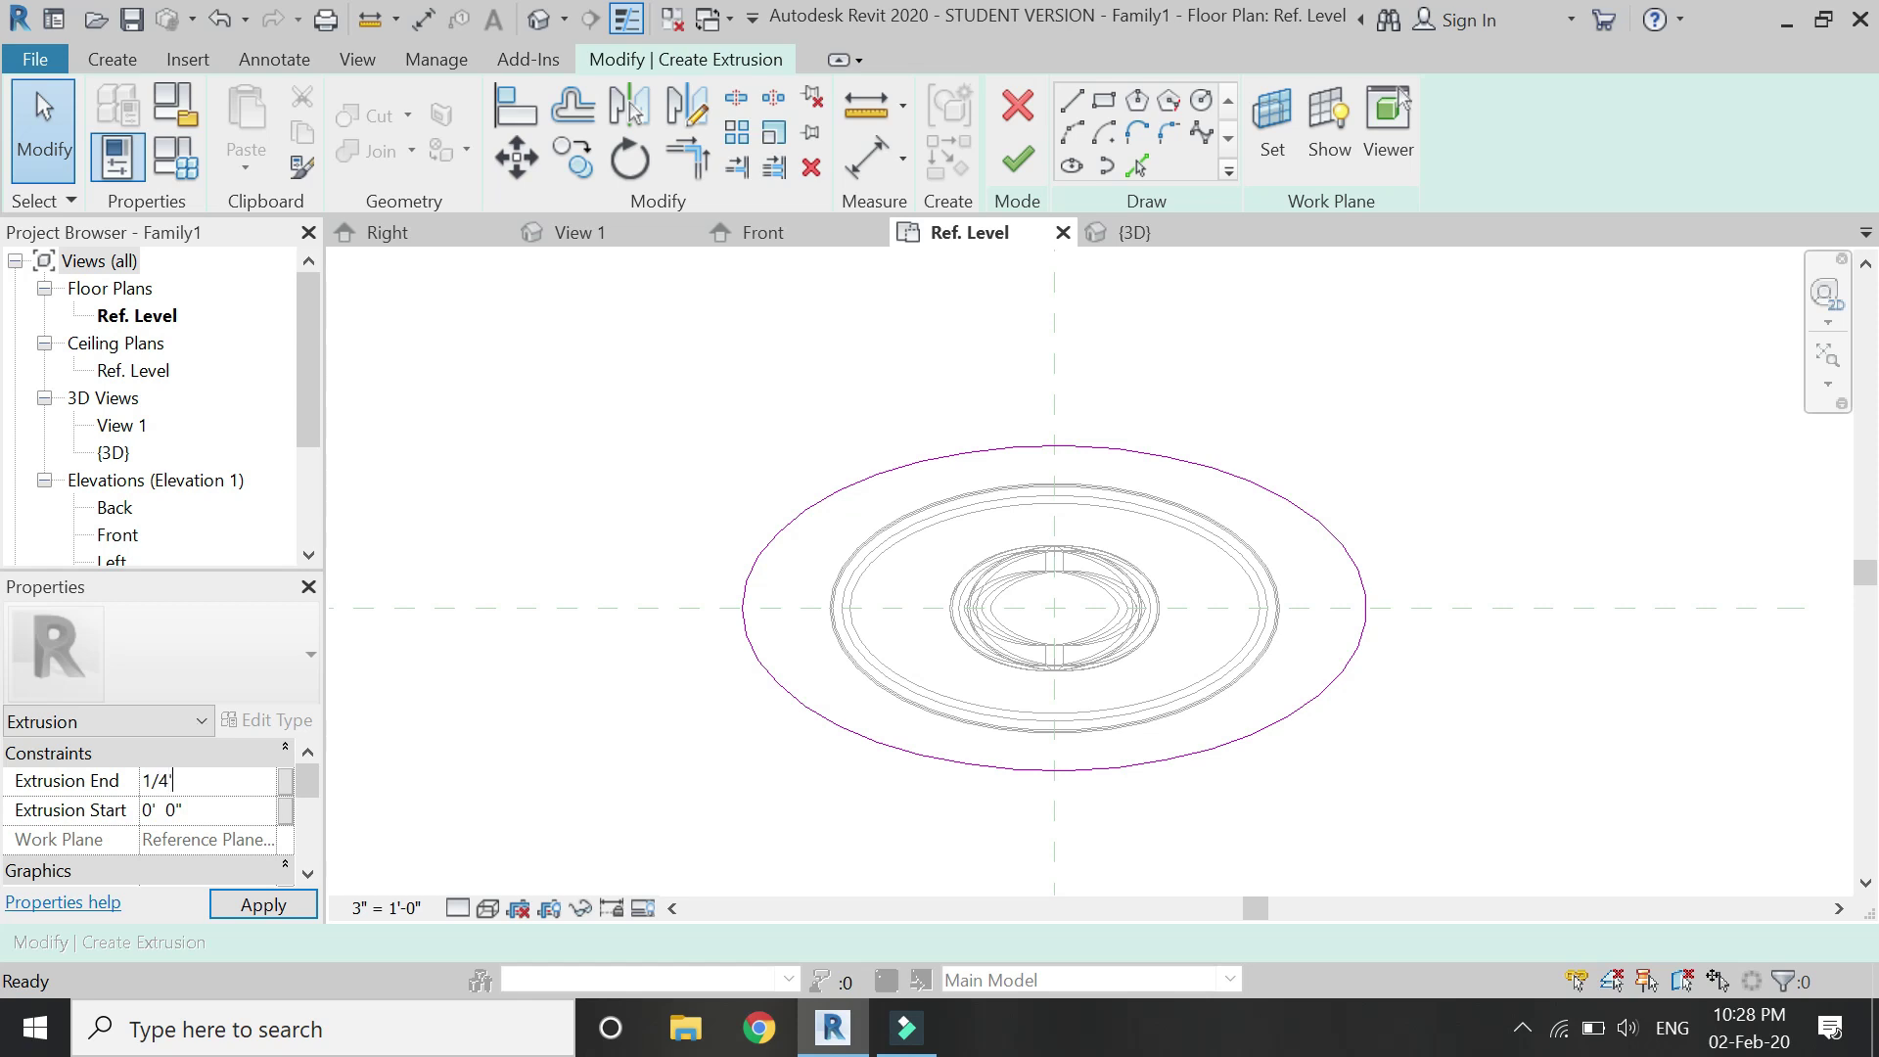
- Finish the tabletop extrusion and link its material to a new 'glass' family parameter
{"action": "left_click", "coordinate": [1017, 159]}
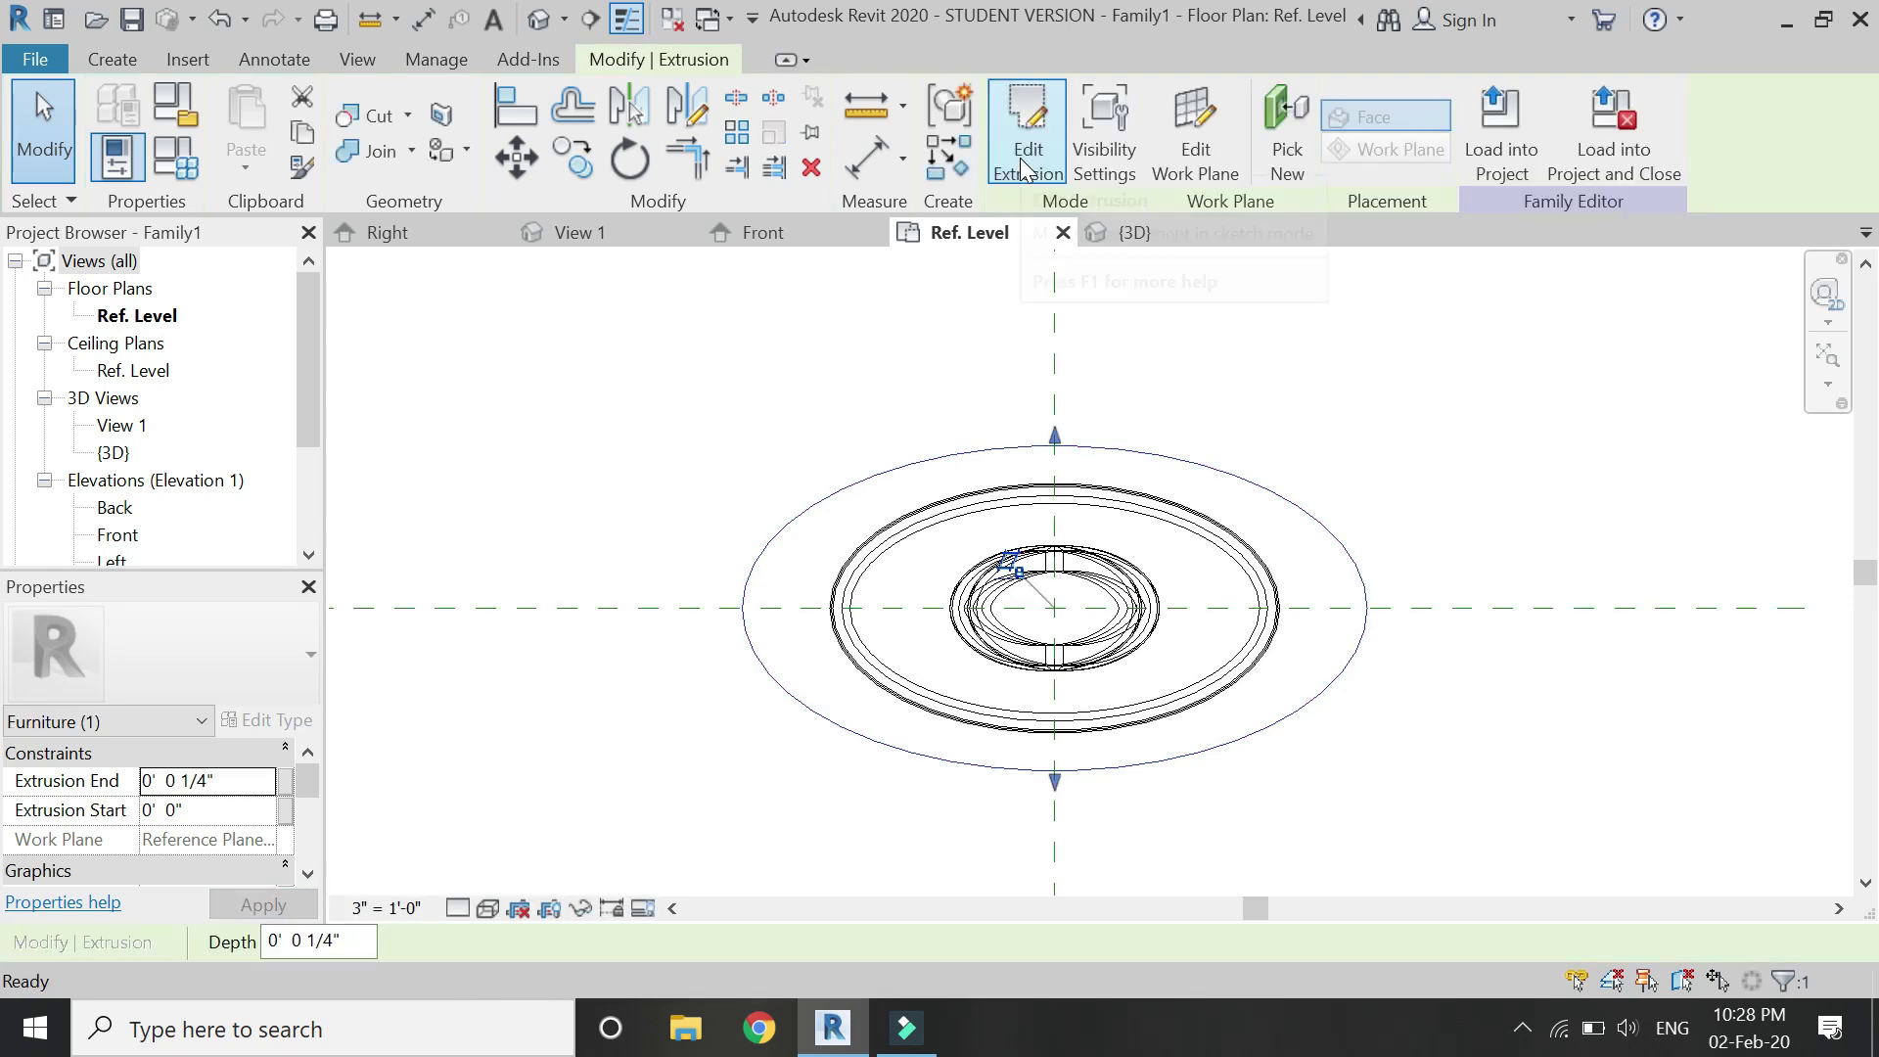
{"action": "left_click", "coordinate": [1192, 284]}
{"action": "left_click", "coordinate": [1198, 468]}
{"action": "scroll", "coordinate": [290, 842], "scroll_direction": "down", "scroll_amount": 3}
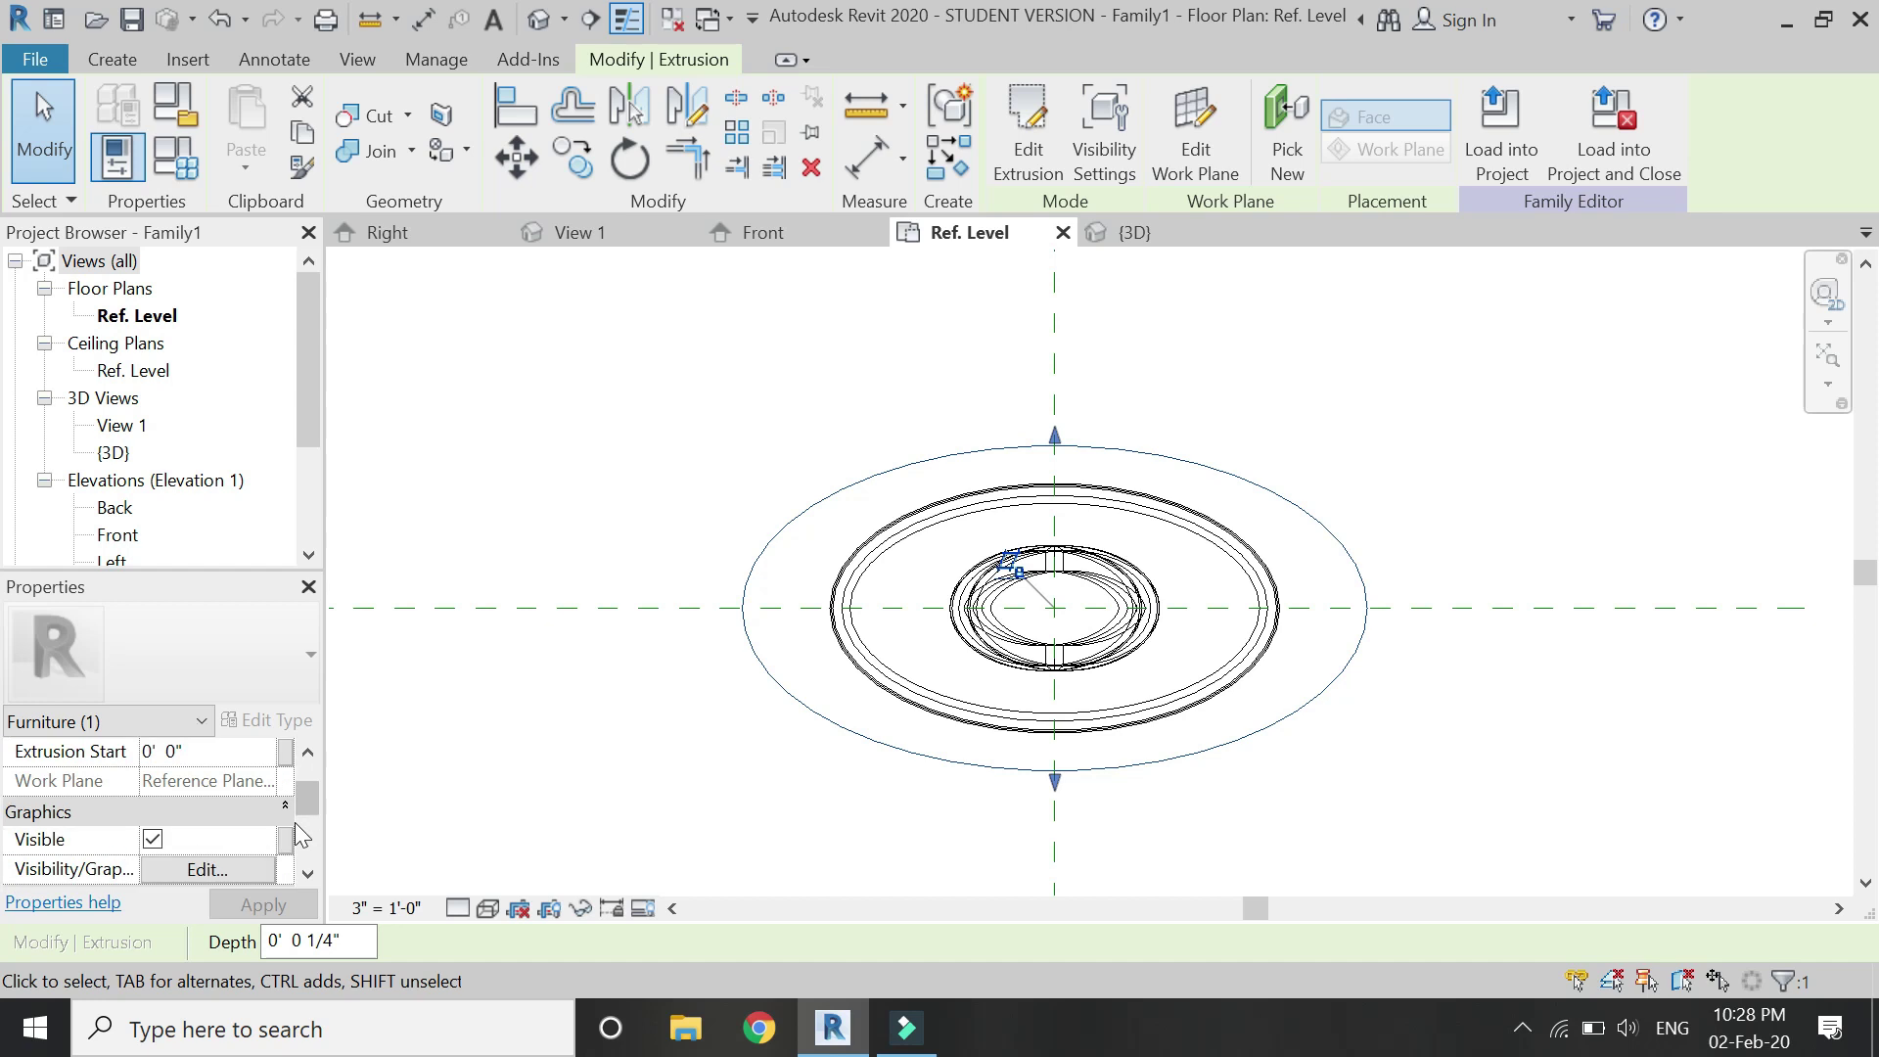
{"action": "left_click", "coordinate": [286, 840]}
{"action": "left_click", "coordinate": [207, 689]}
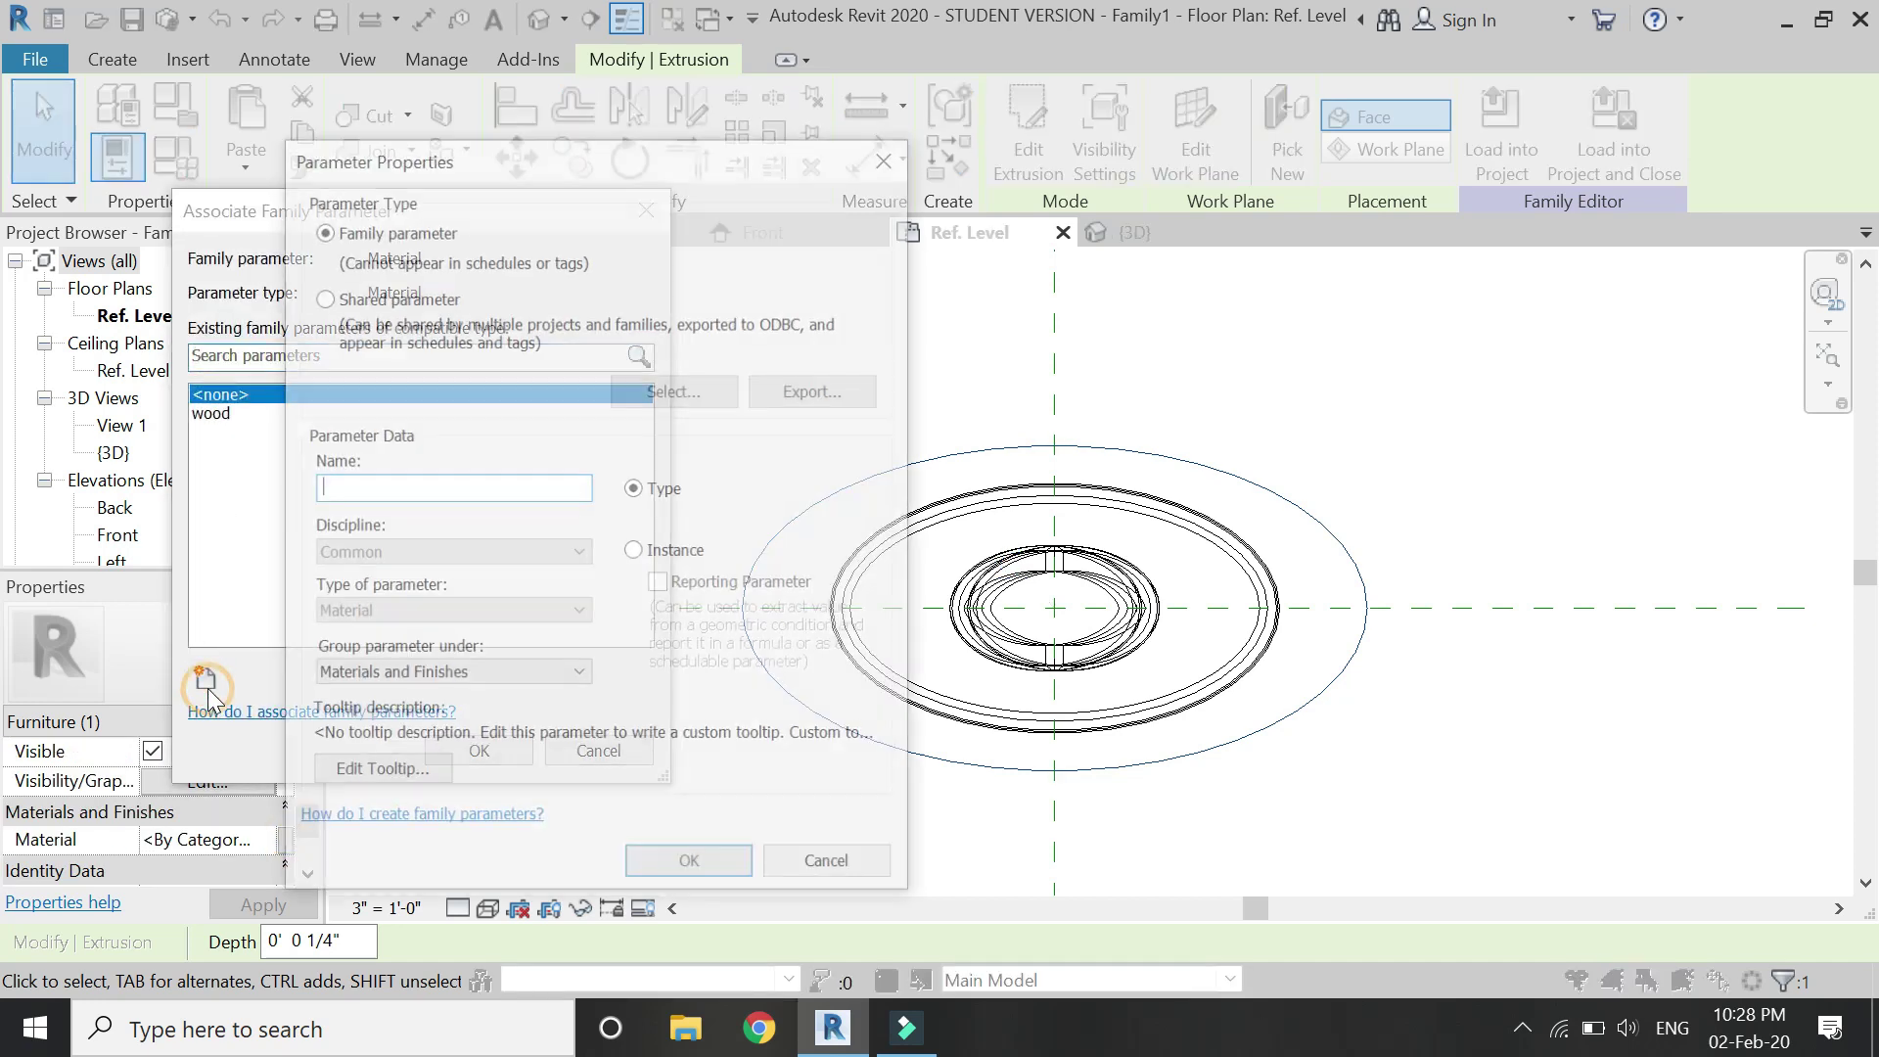
{"action": "type", "text": "glass"}
{"action": "key", "text": "Return"}
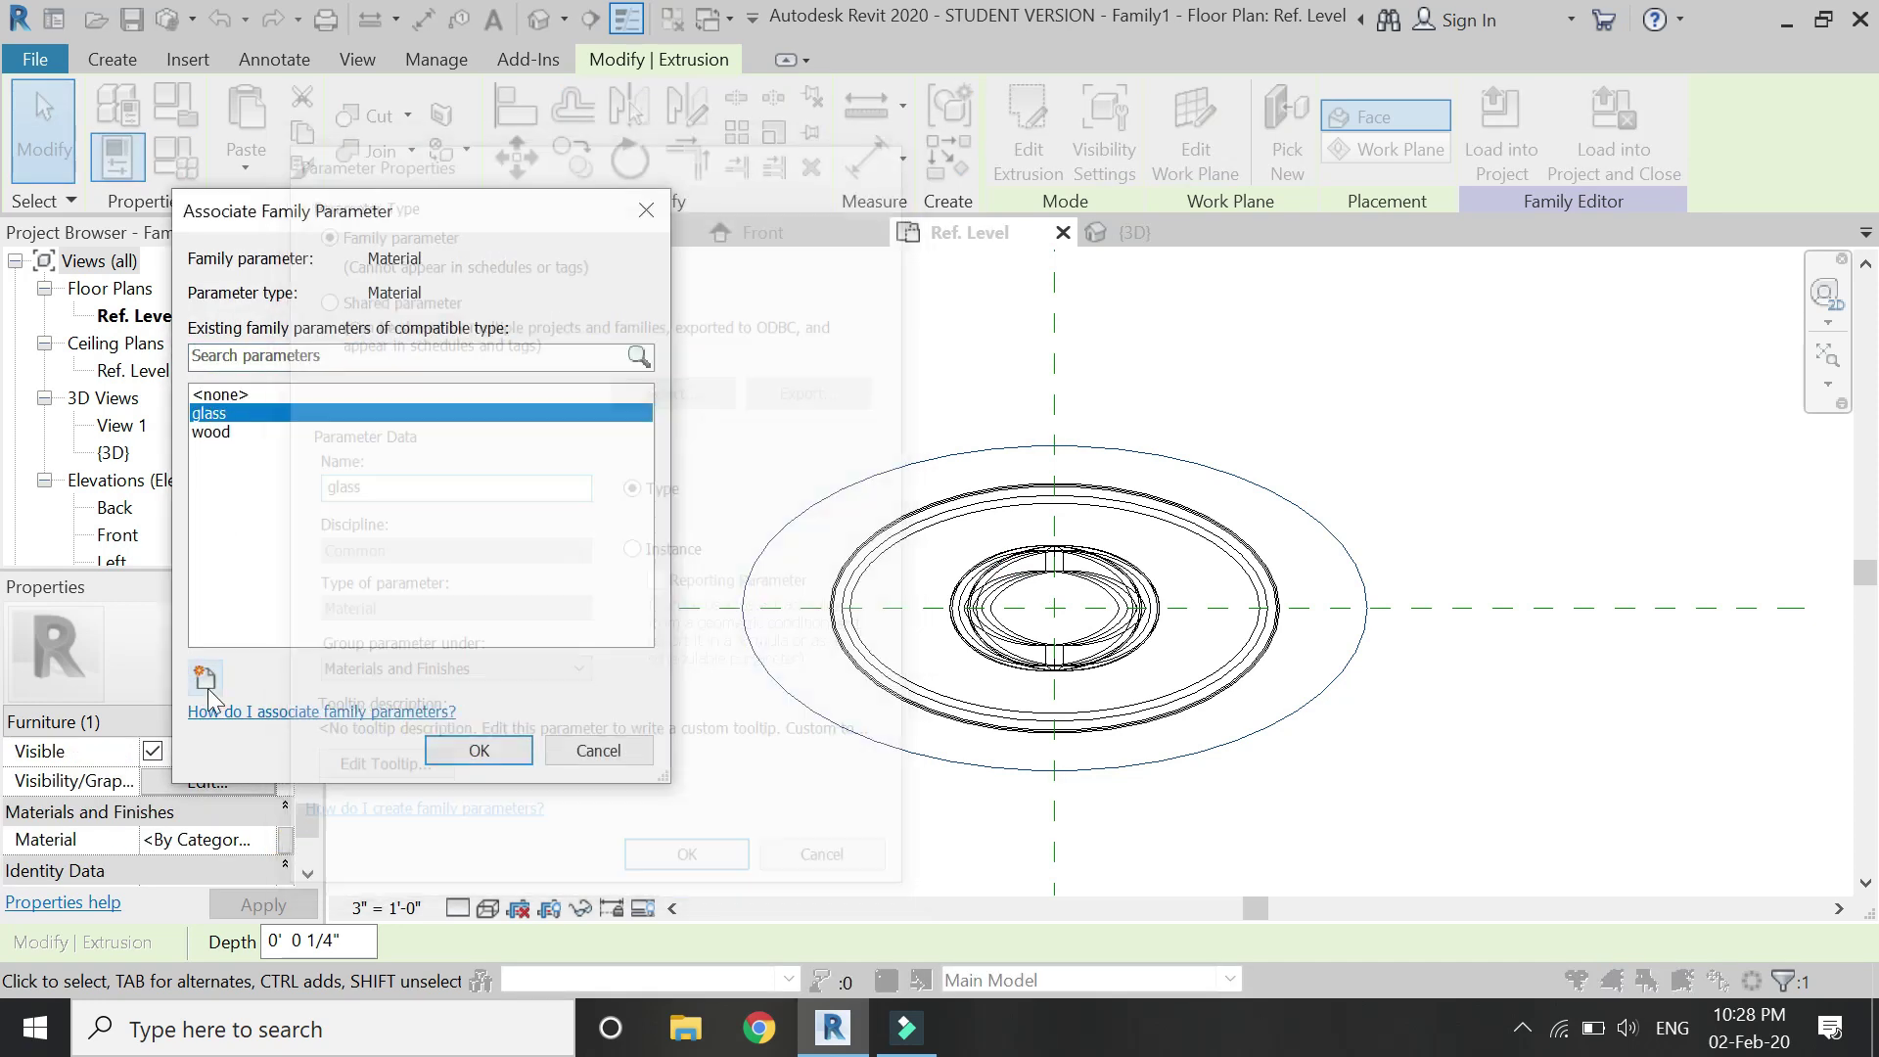
{"action": "left_click", "coordinate": [506, 772]}
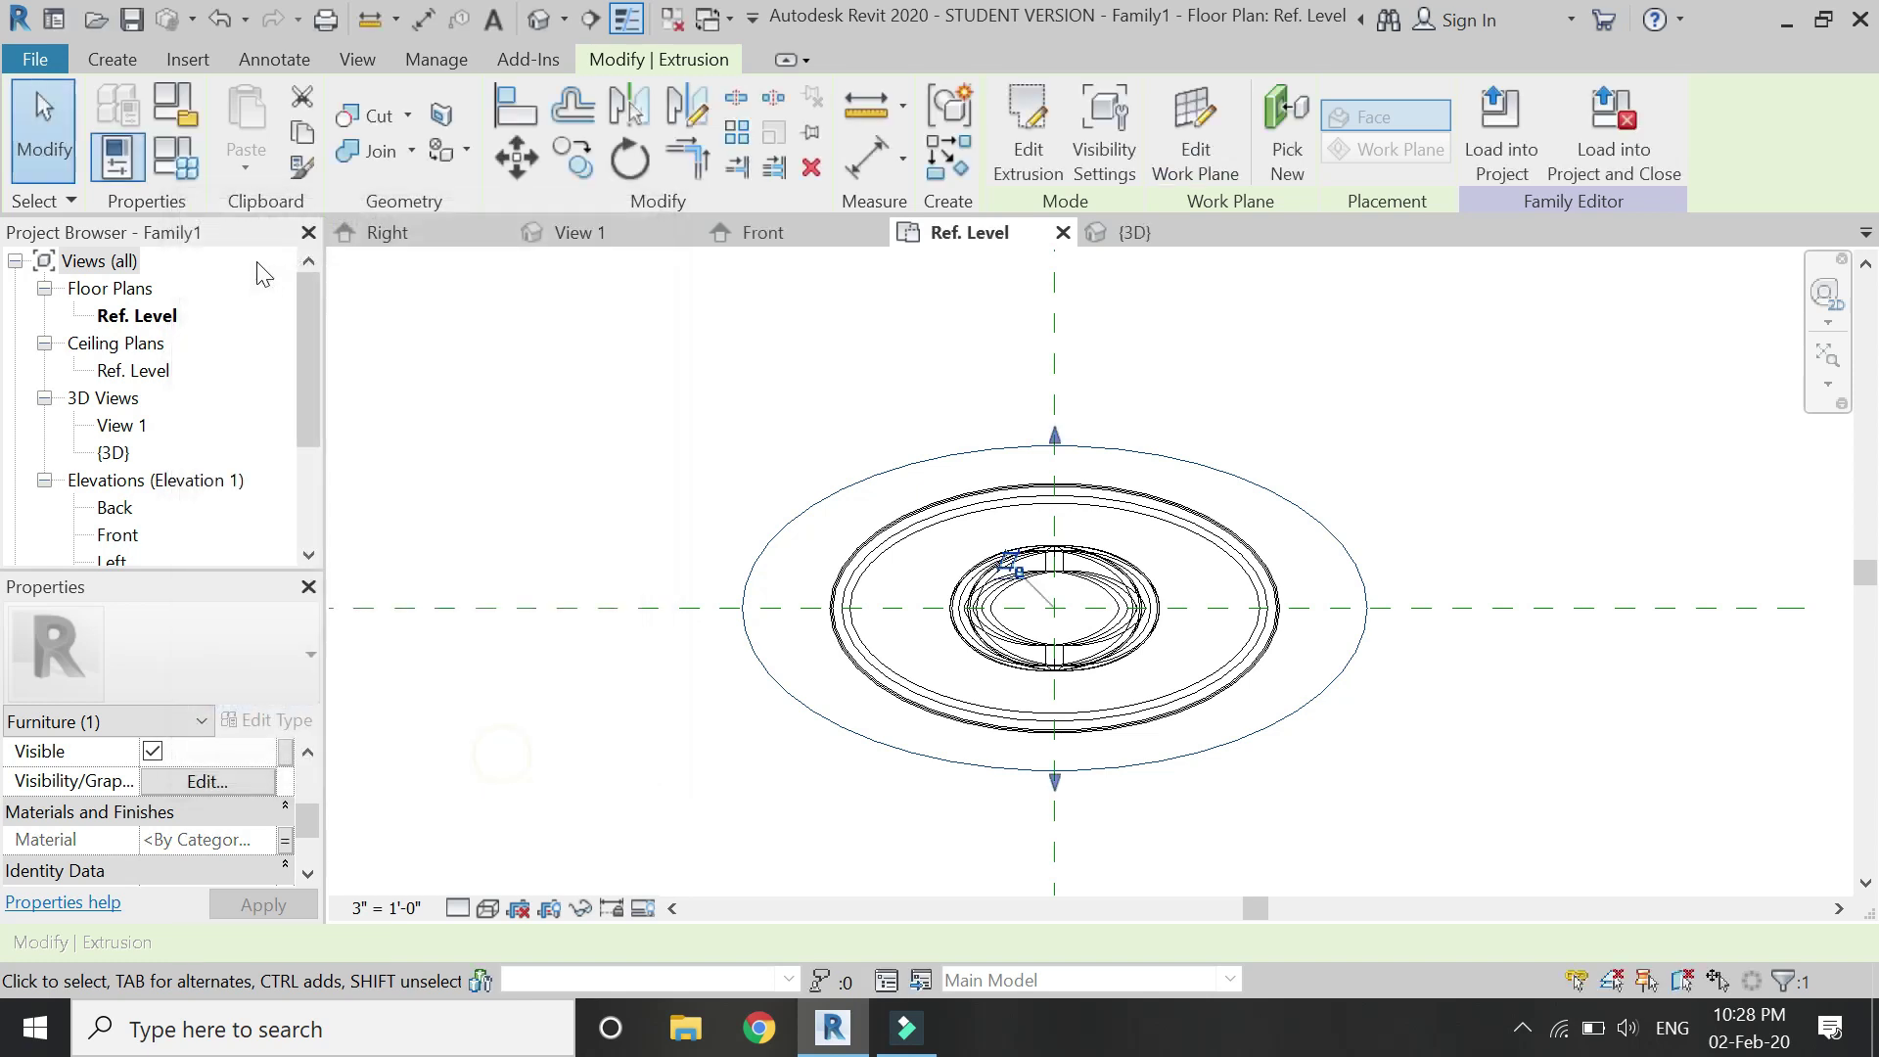
- In Family Types, set the glass parameter to the Glass material
{"action": "left_click", "coordinate": [174, 158]}
{"action": "left_click", "coordinate": [489, 396]}
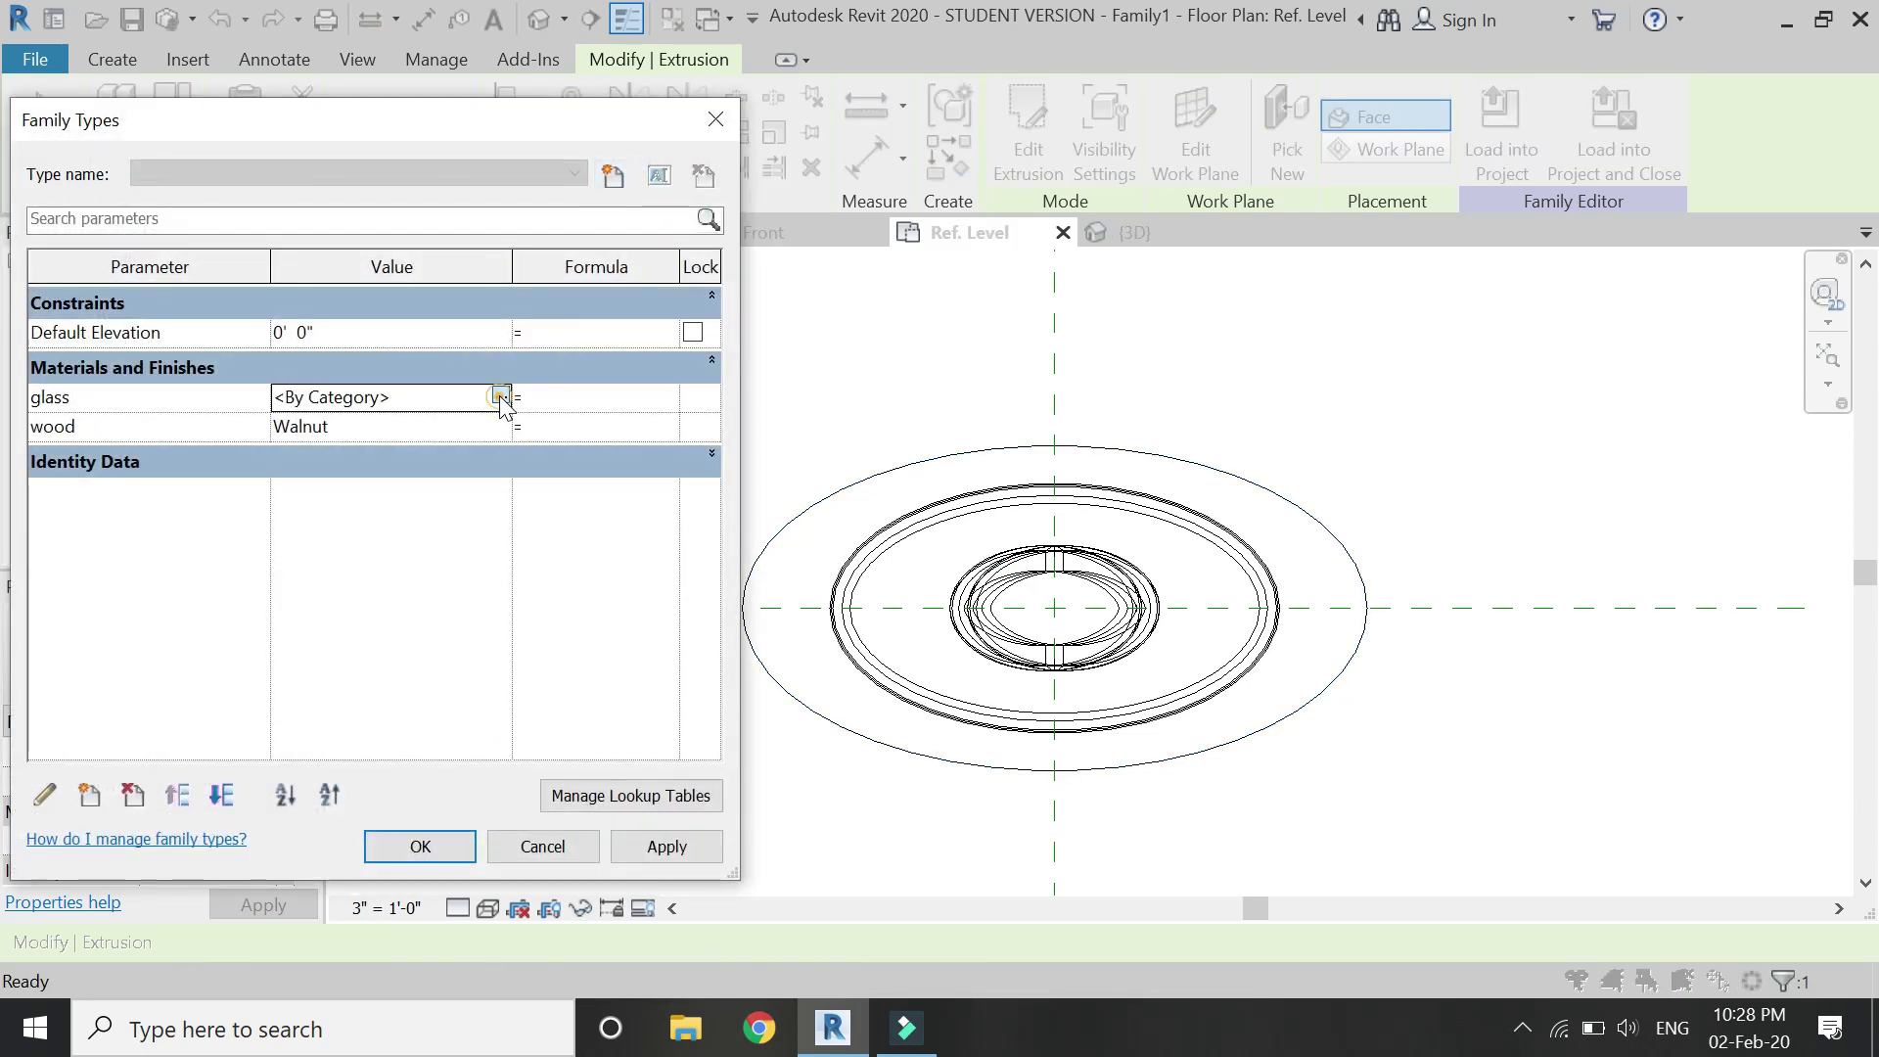
{"action": "left_click", "coordinate": [500, 396]}
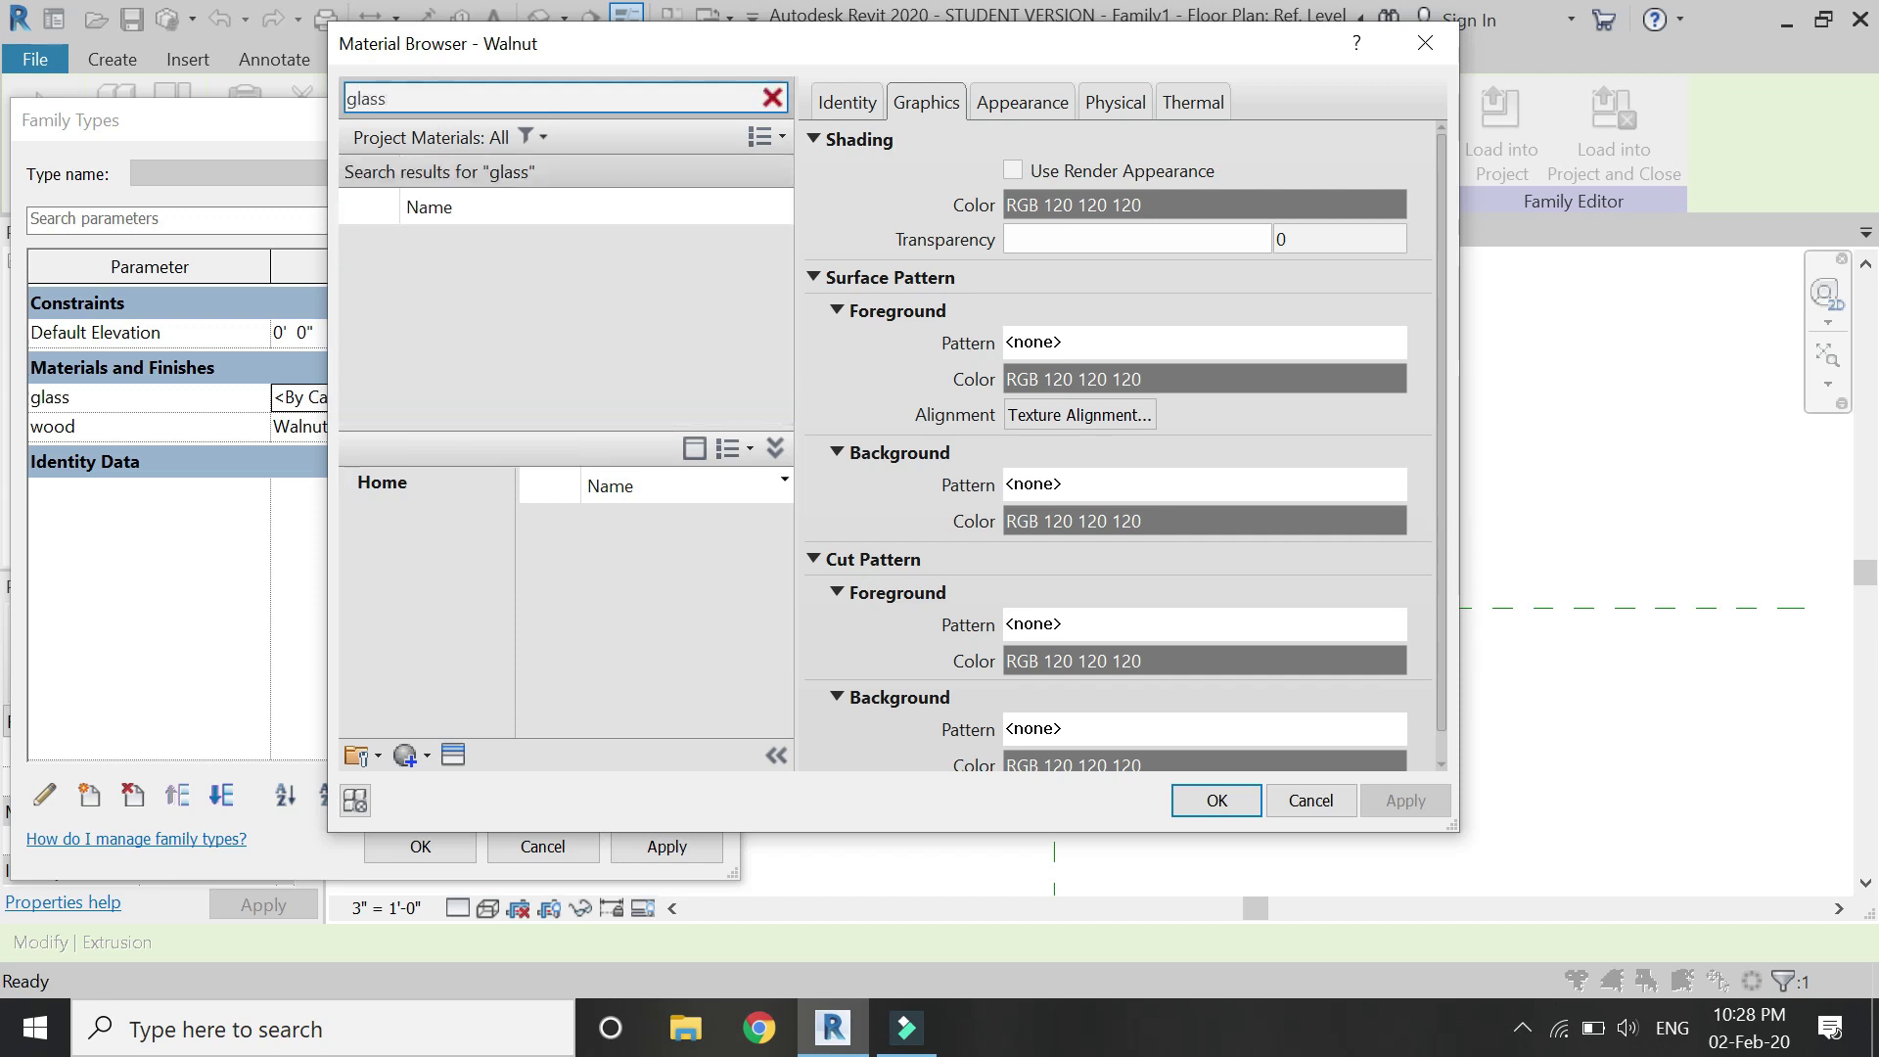
{"action": "left_click", "coordinate": [719, 267]}
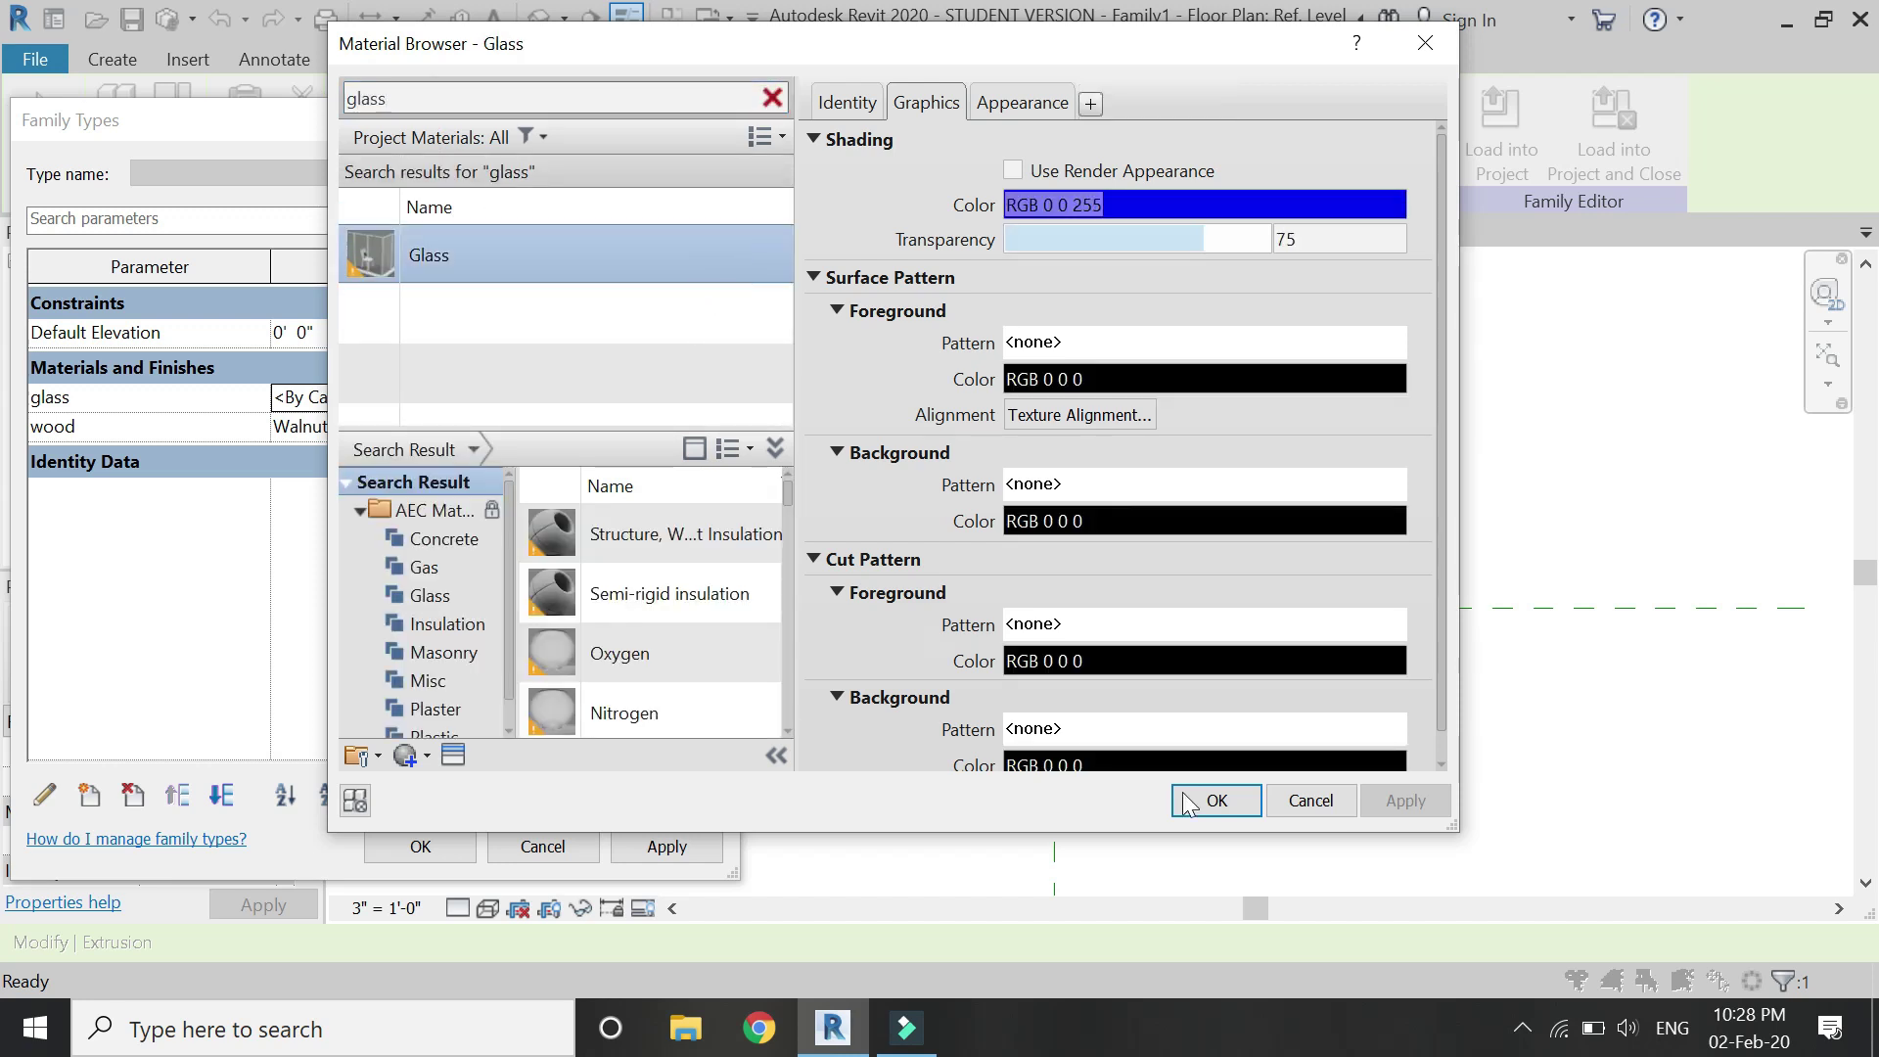
{"action": "left_click", "coordinate": [1213, 800]}
{"action": "left_click", "coordinate": [420, 846]}
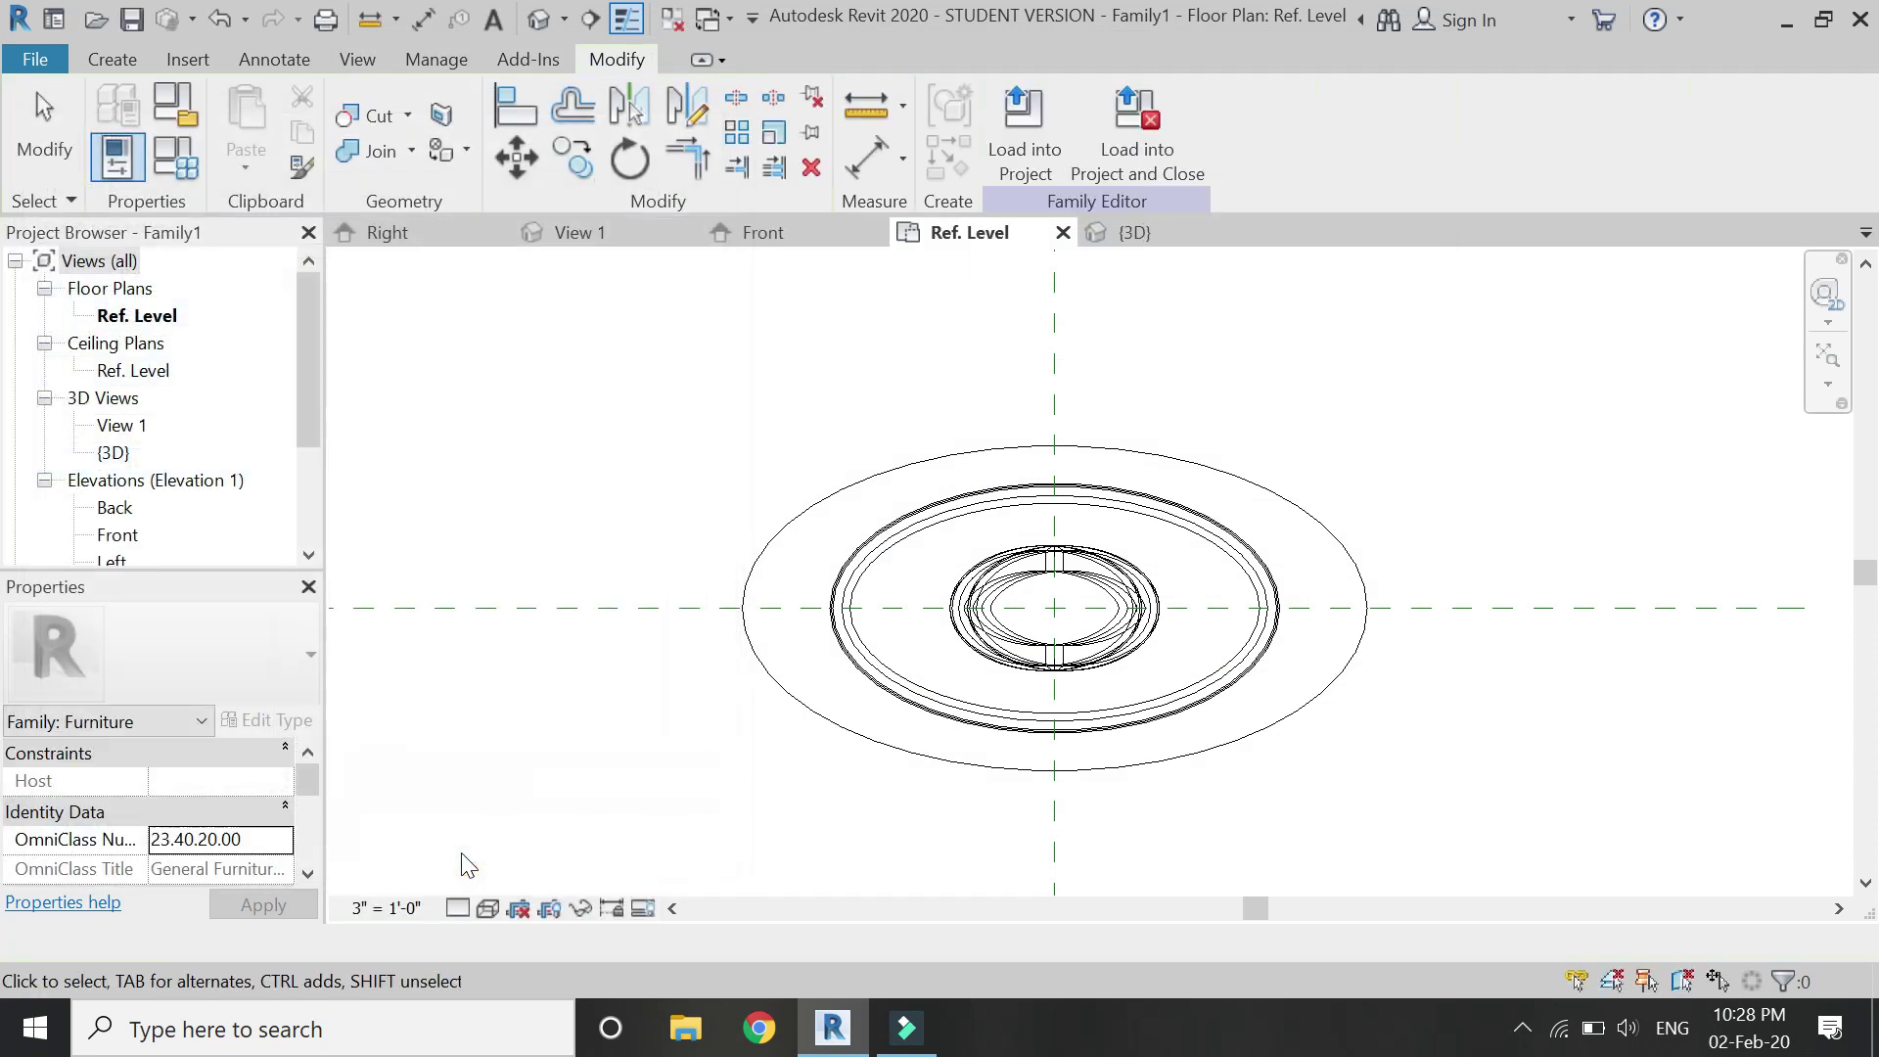
- In the {3D} view, start a void sweep and set a work plane for its path
{"action": "left_click", "coordinate": [1137, 233]}
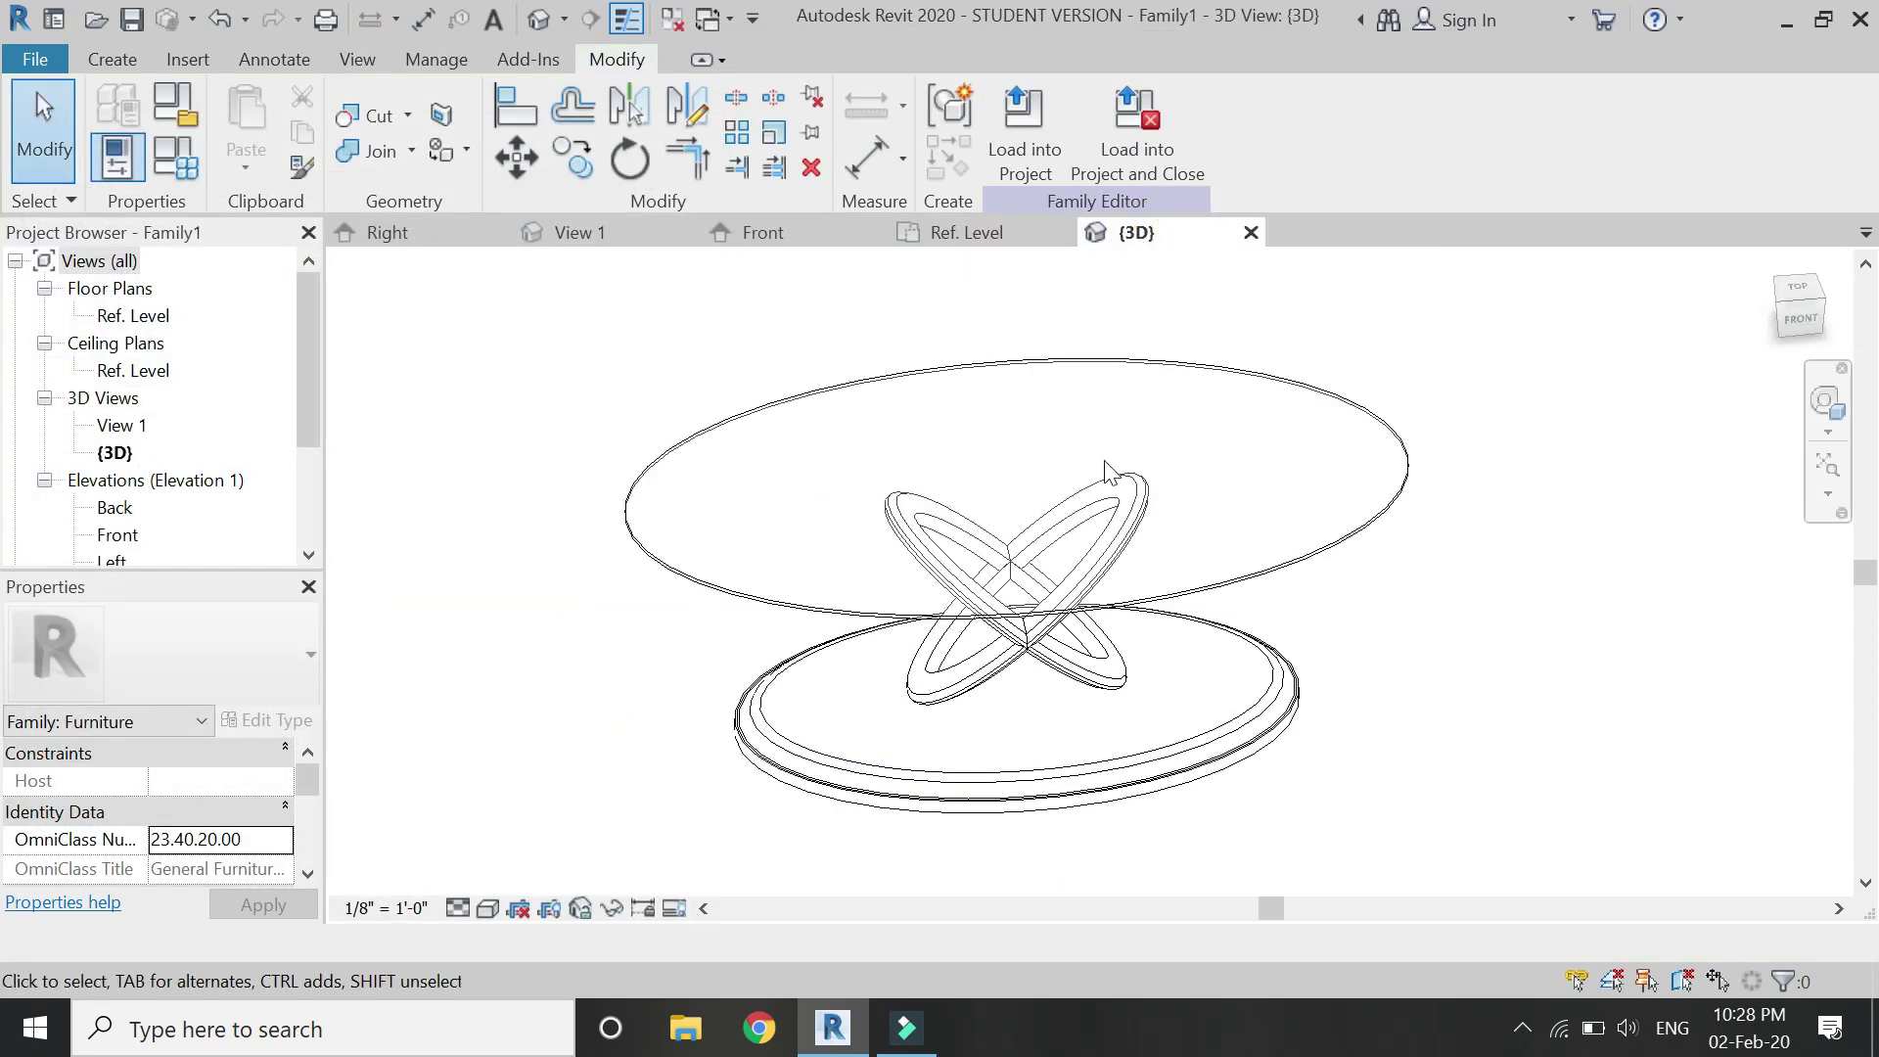
{"action": "left_click", "coordinate": [111, 58]}
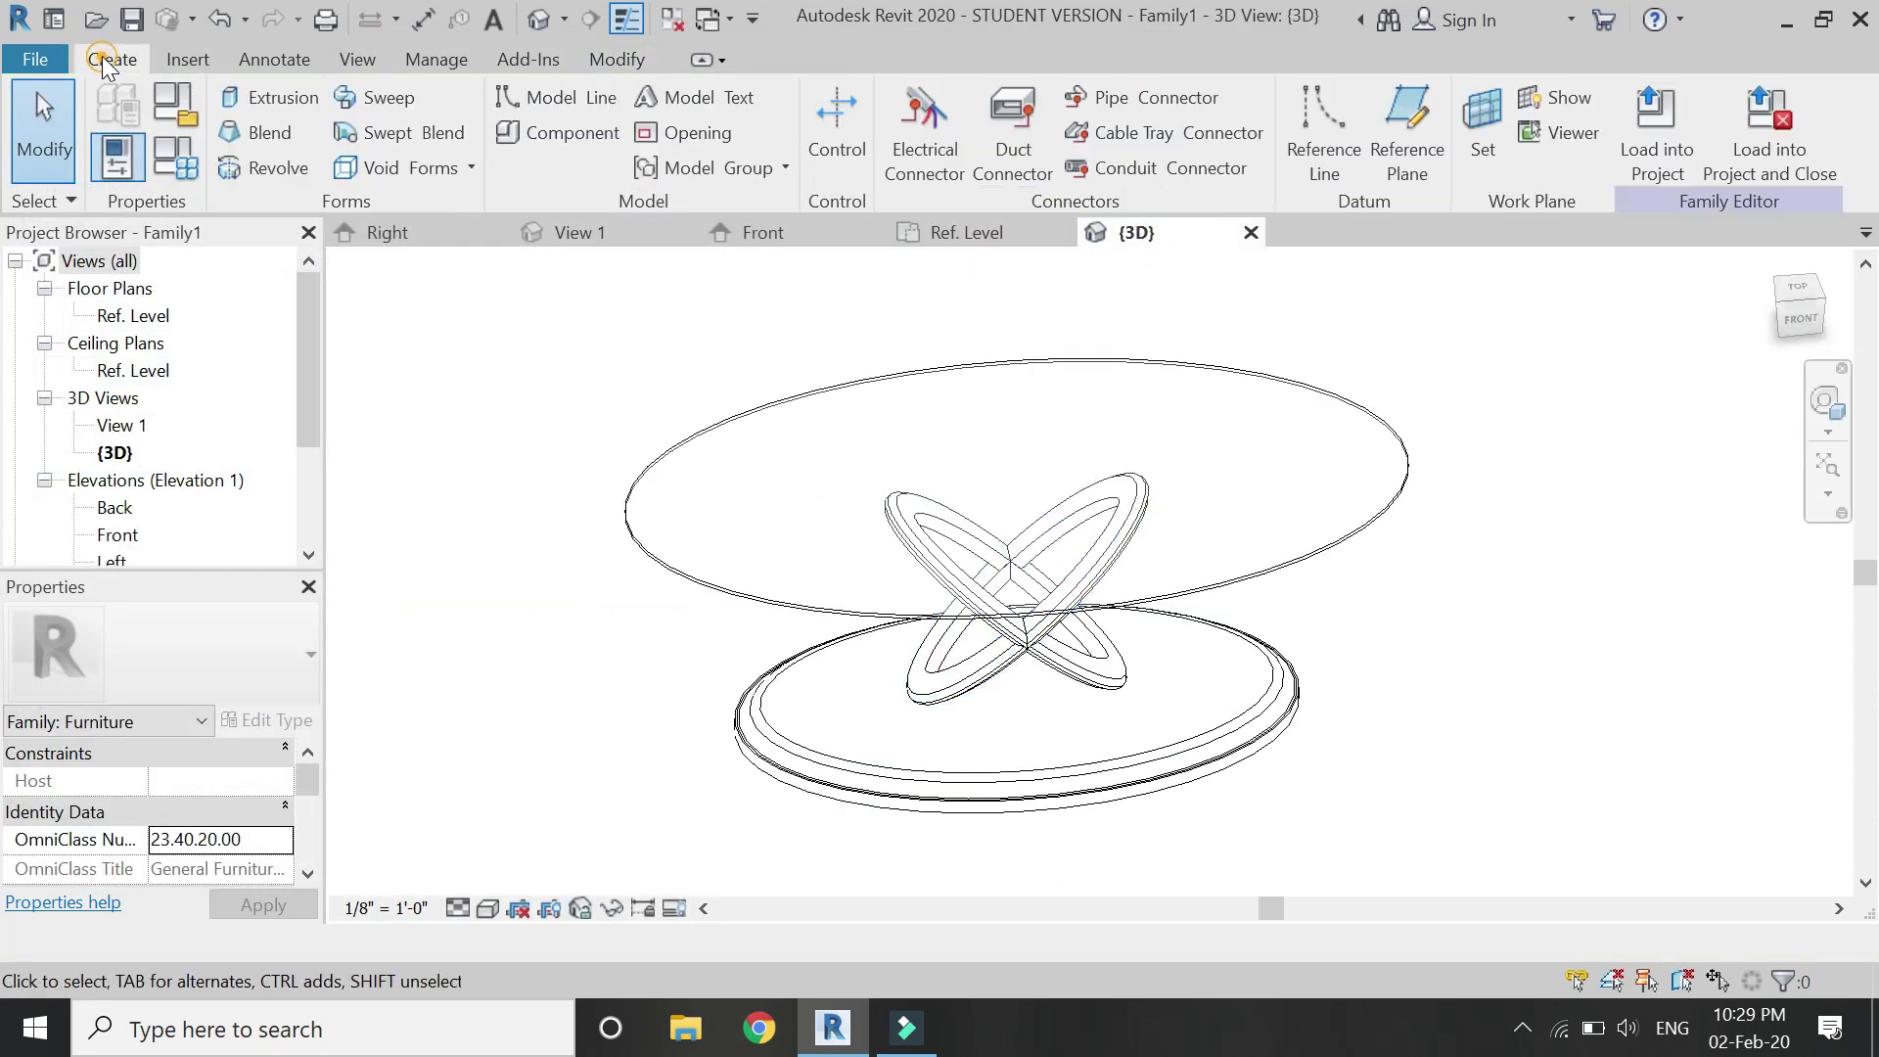
{"action": "left_click", "coordinate": [401, 167]}
{"action": "left_click", "coordinate": [437, 391]}
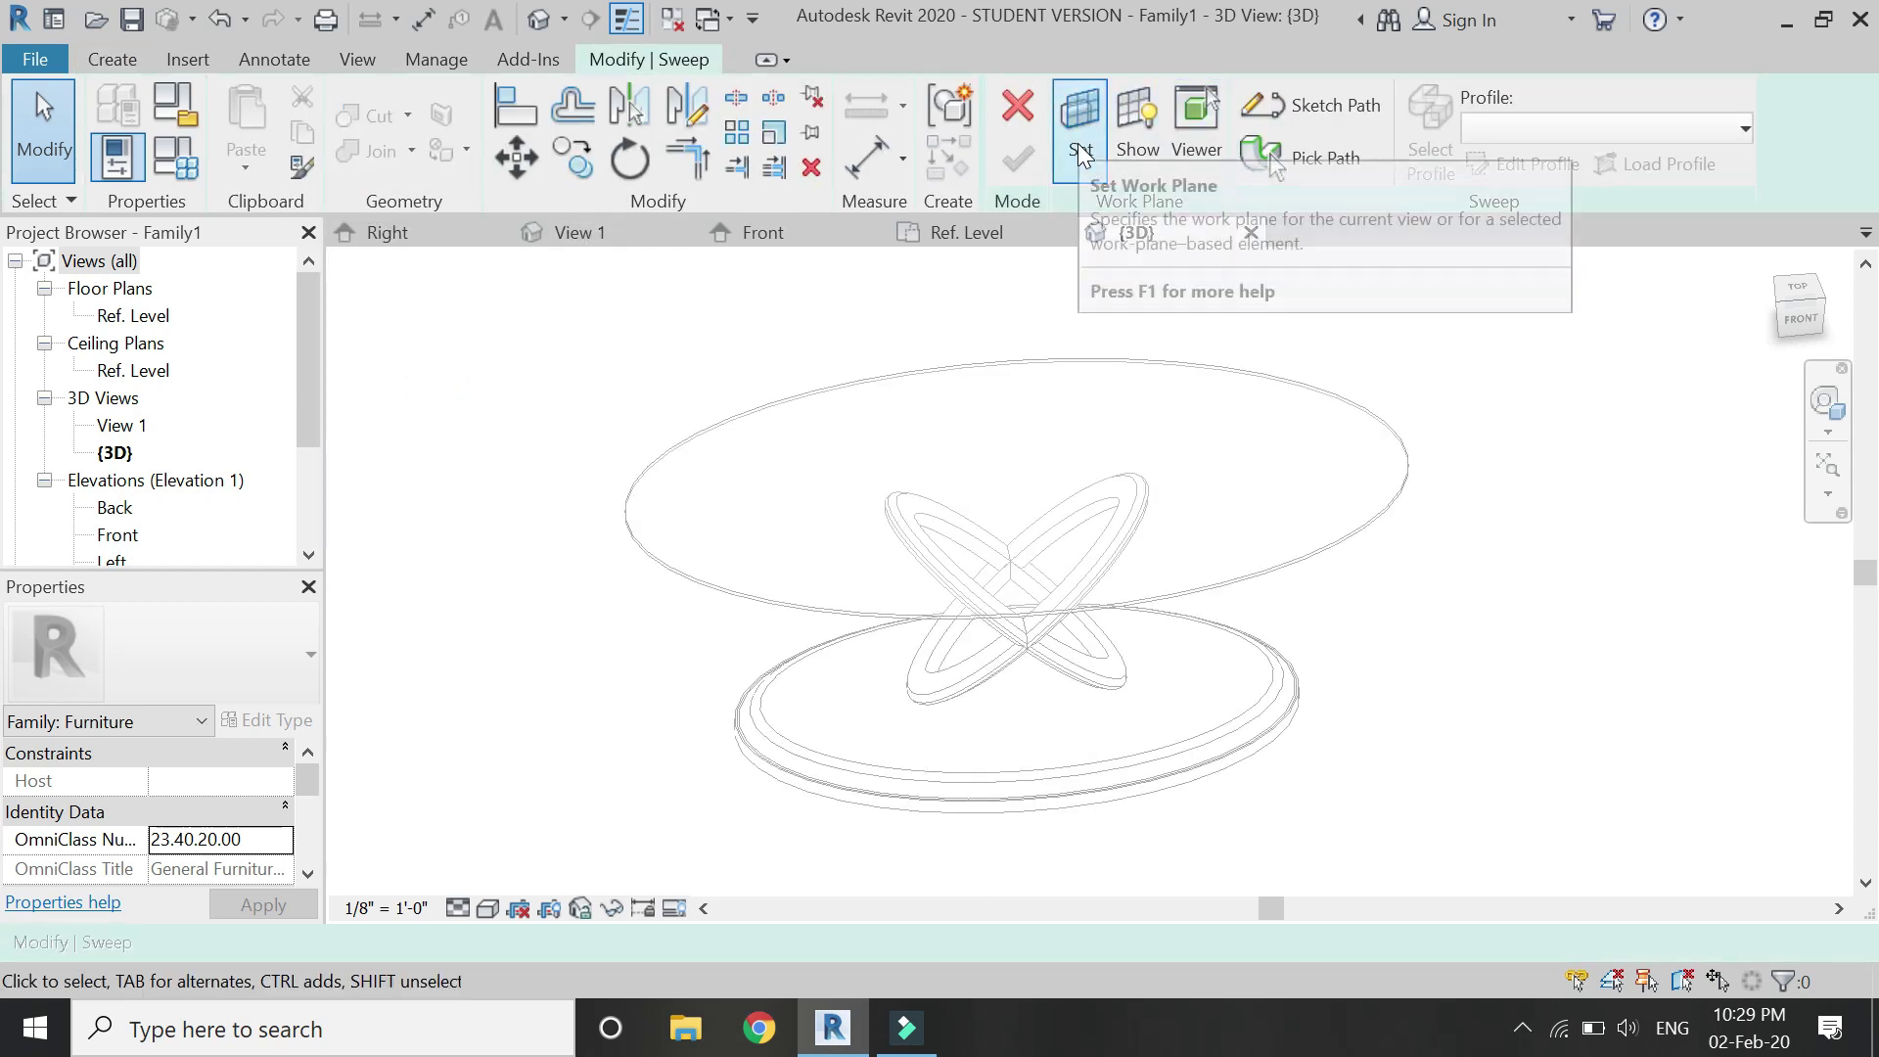
{"action": "left_click", "coordinate": [1316, 106]}
{"action": "left_click", "coordinate": [1272, 125]}
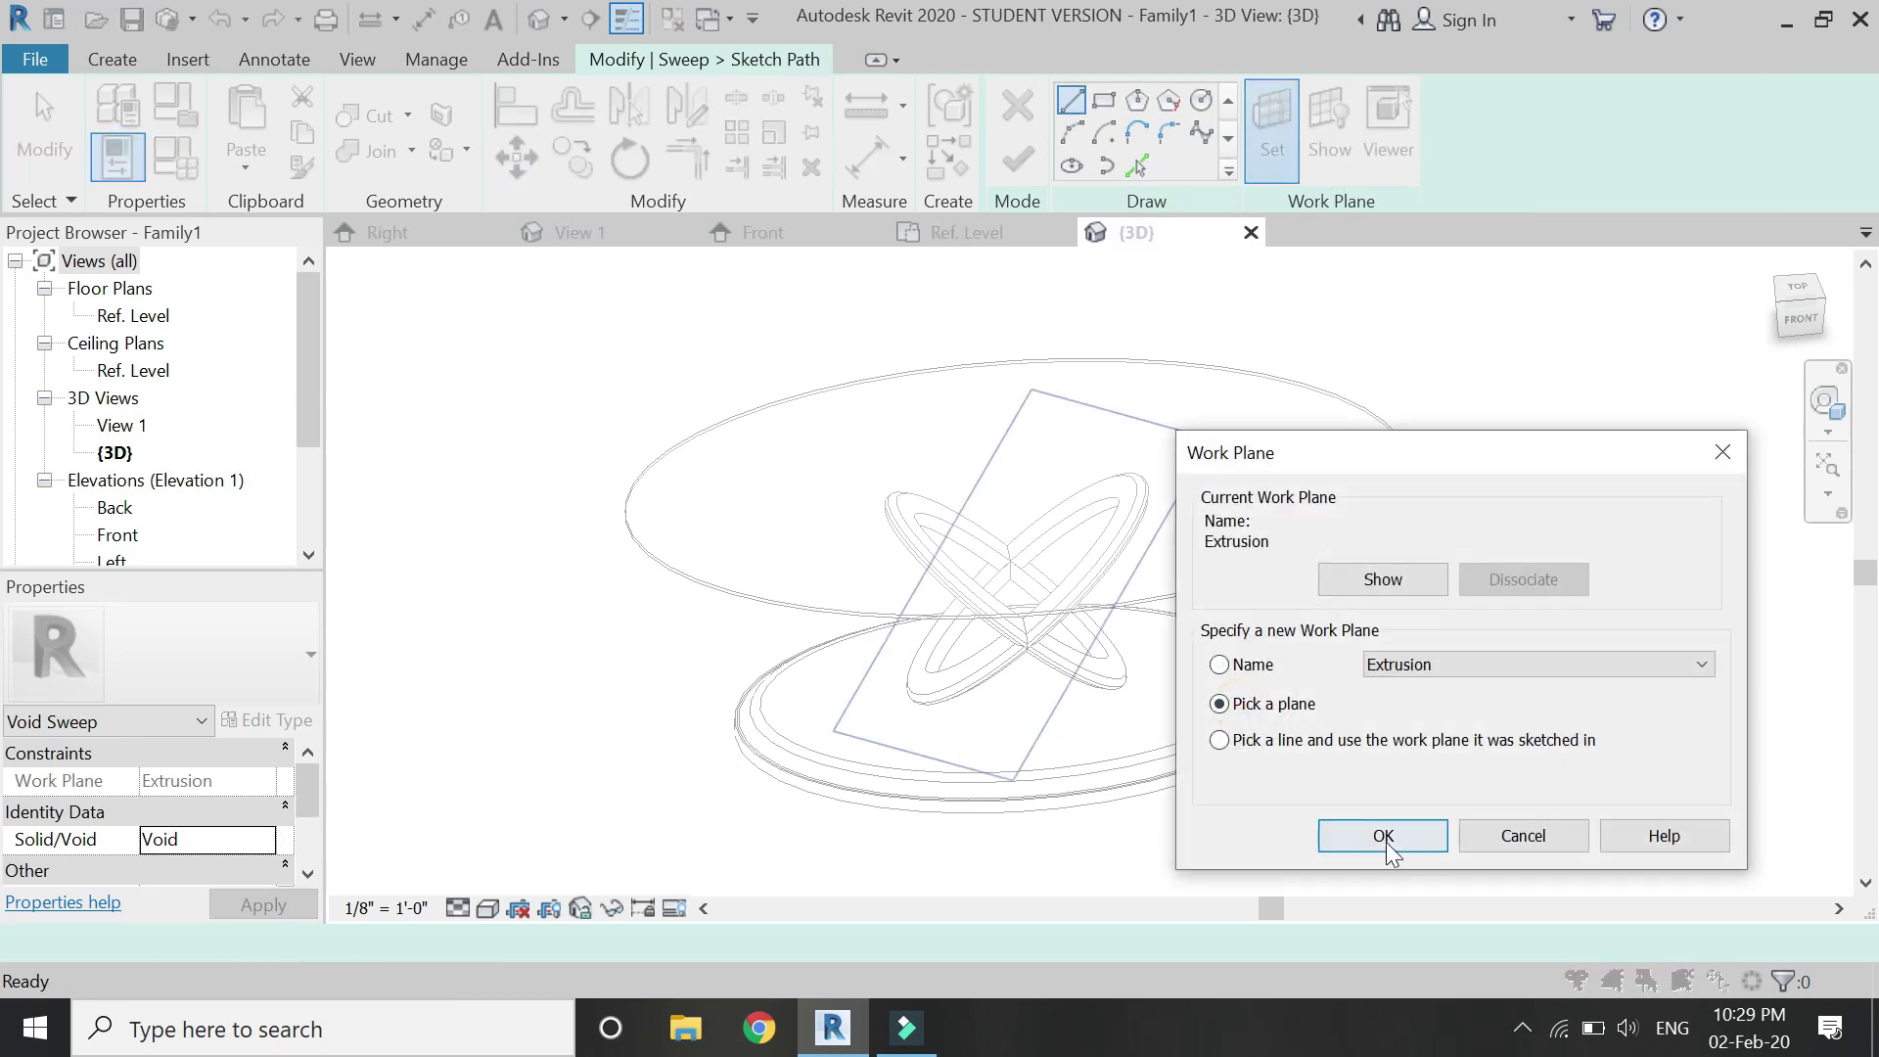
{"action": "left_click", "coordinate": [1384, 837]}
{"action": "scroll", "coordinate": [1321, 541], "scroll_direction": "up", "scroll_amount": 5}
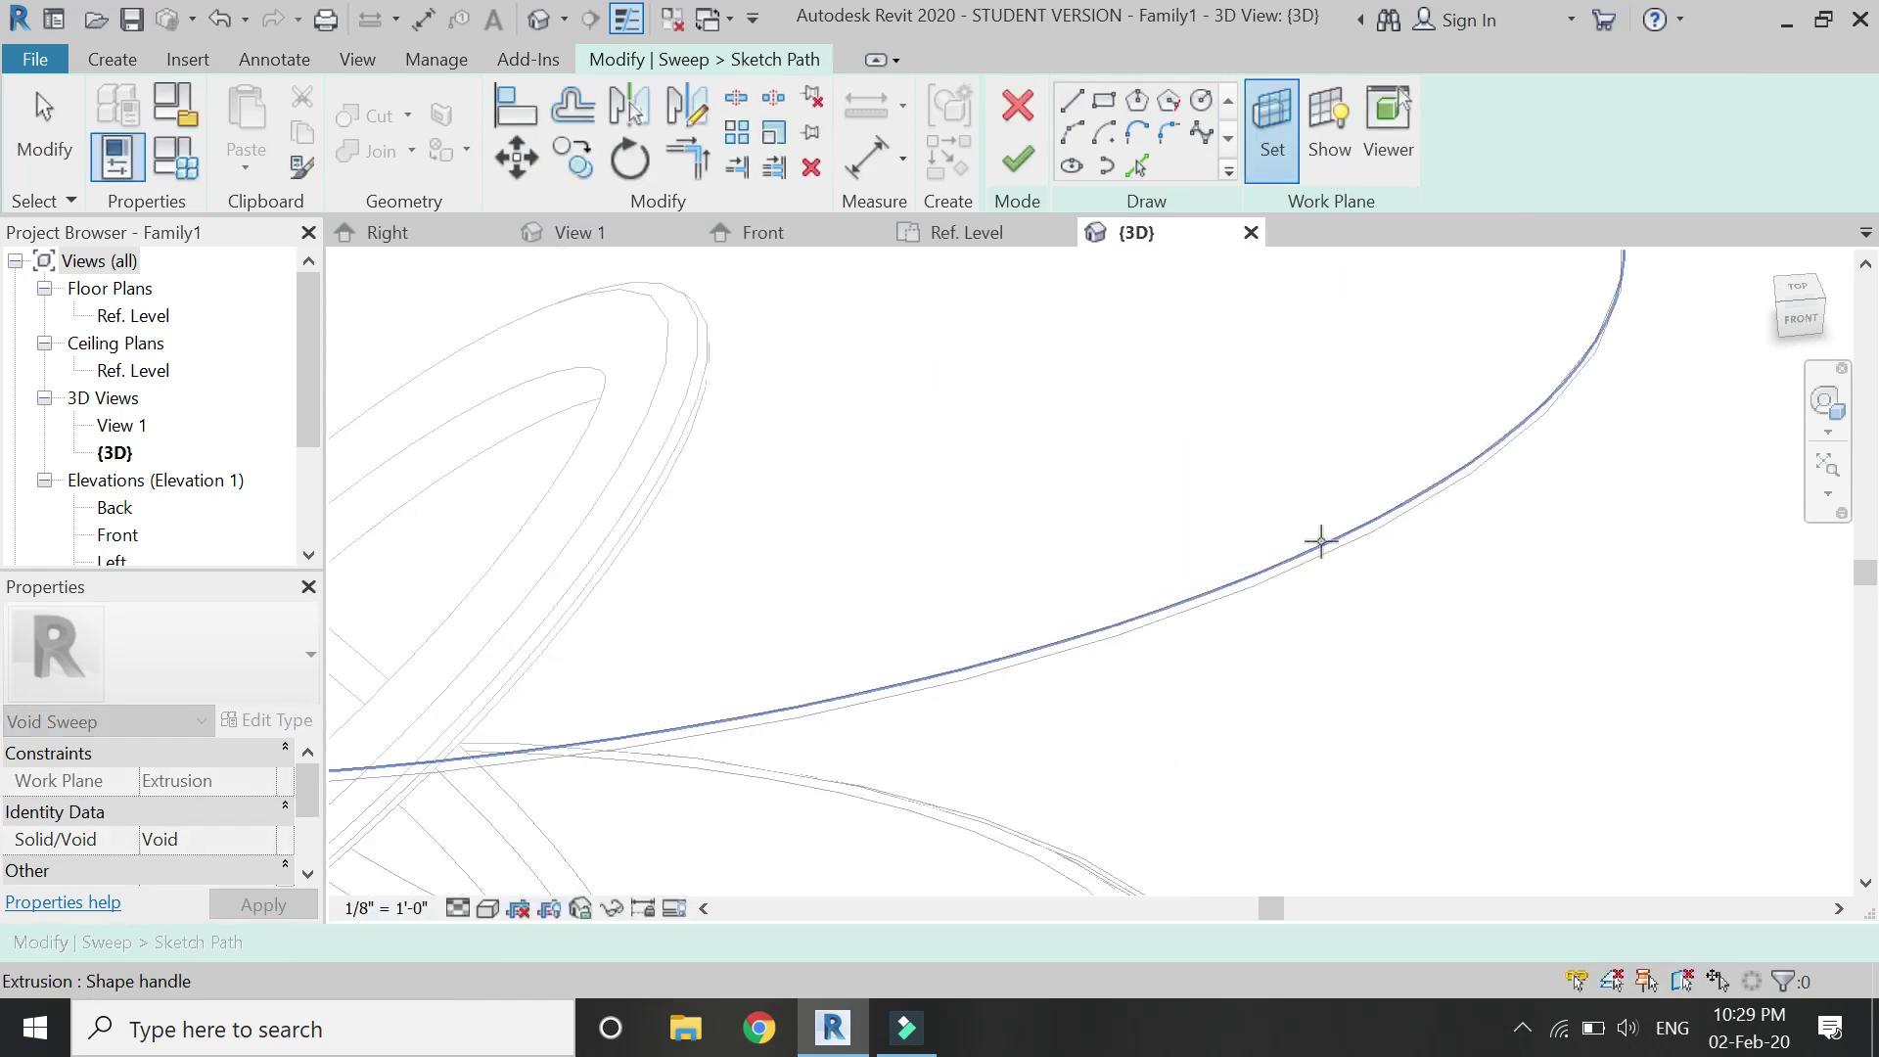
{"action": "key", "text": "l"}
{"action": "key", "text": "i"}
{"action": "scroll", "coordinate": [1360, 609], "scroll_direction": "down", "scroll_amount": 5}
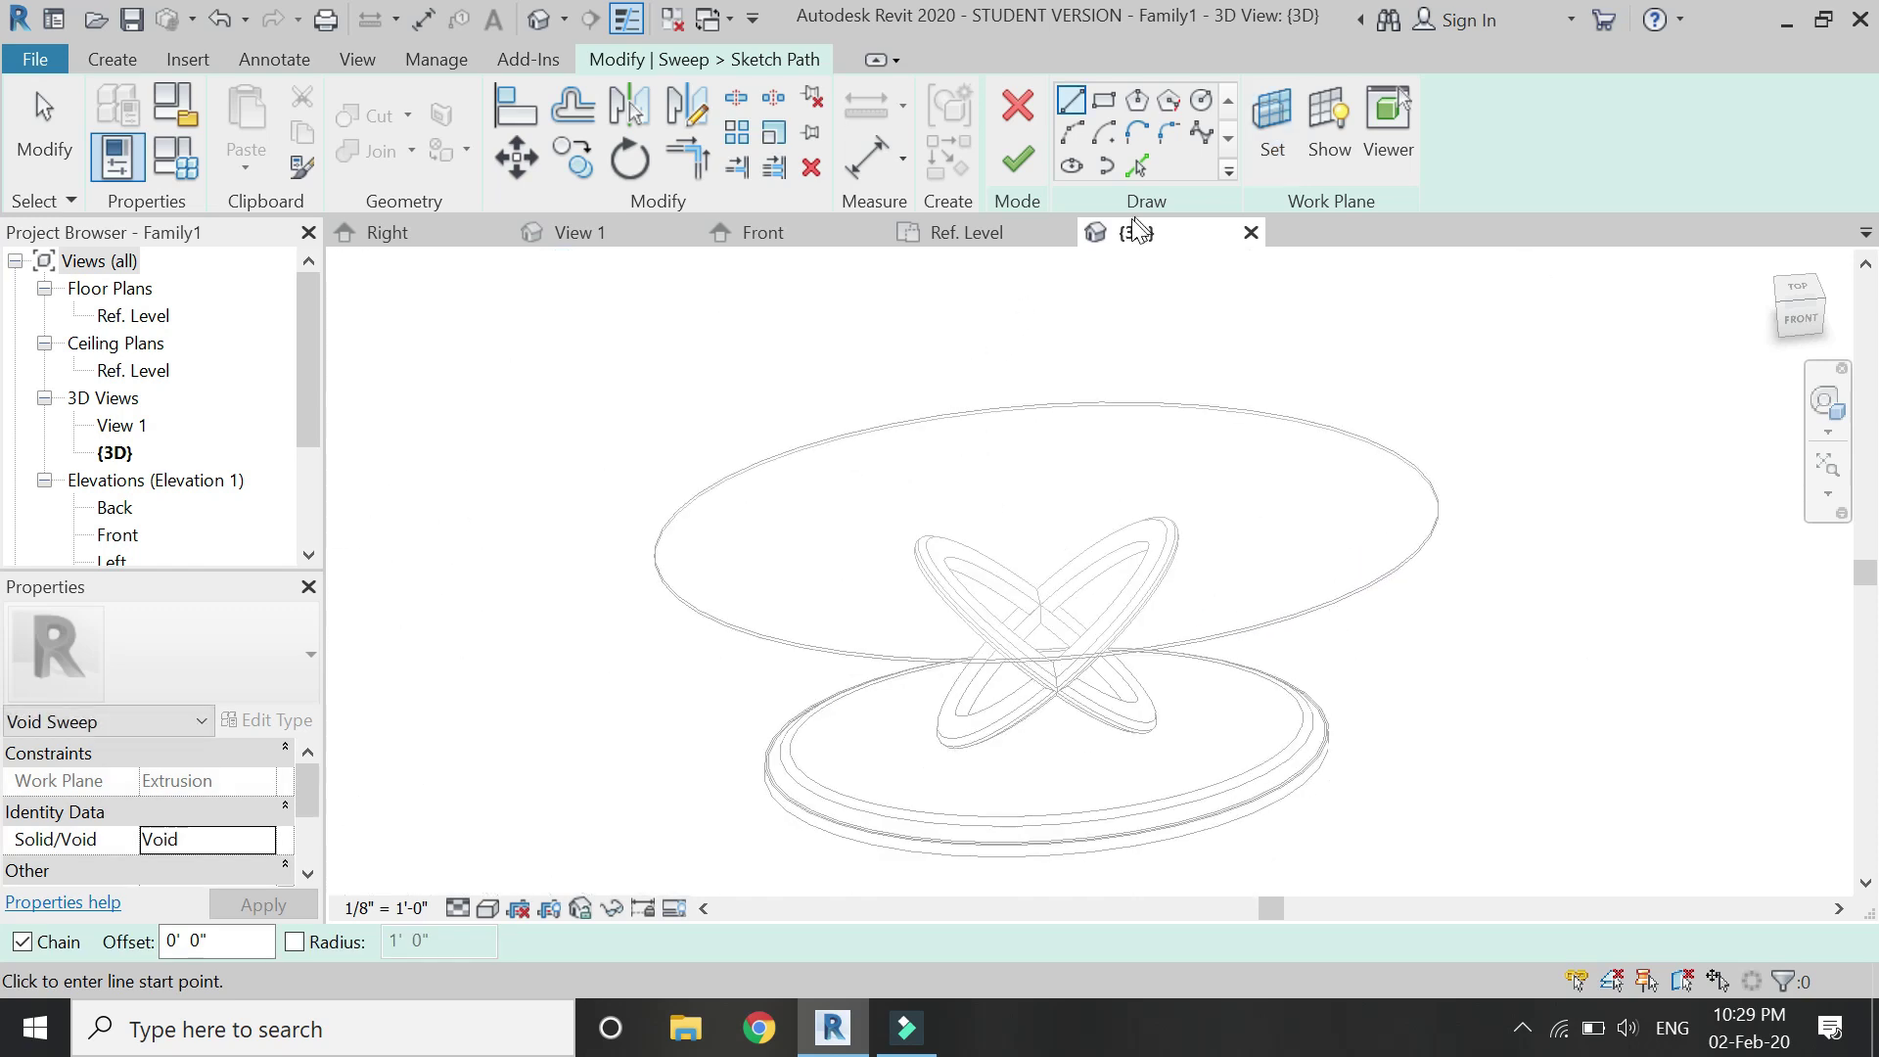
- Pick the glass top's upper and lower edges as the sweep path and finish it
{"action": "left_click", "coordinate": [1136, 167]}
{"action": "left_click", "coordinate": [1140, 401]}
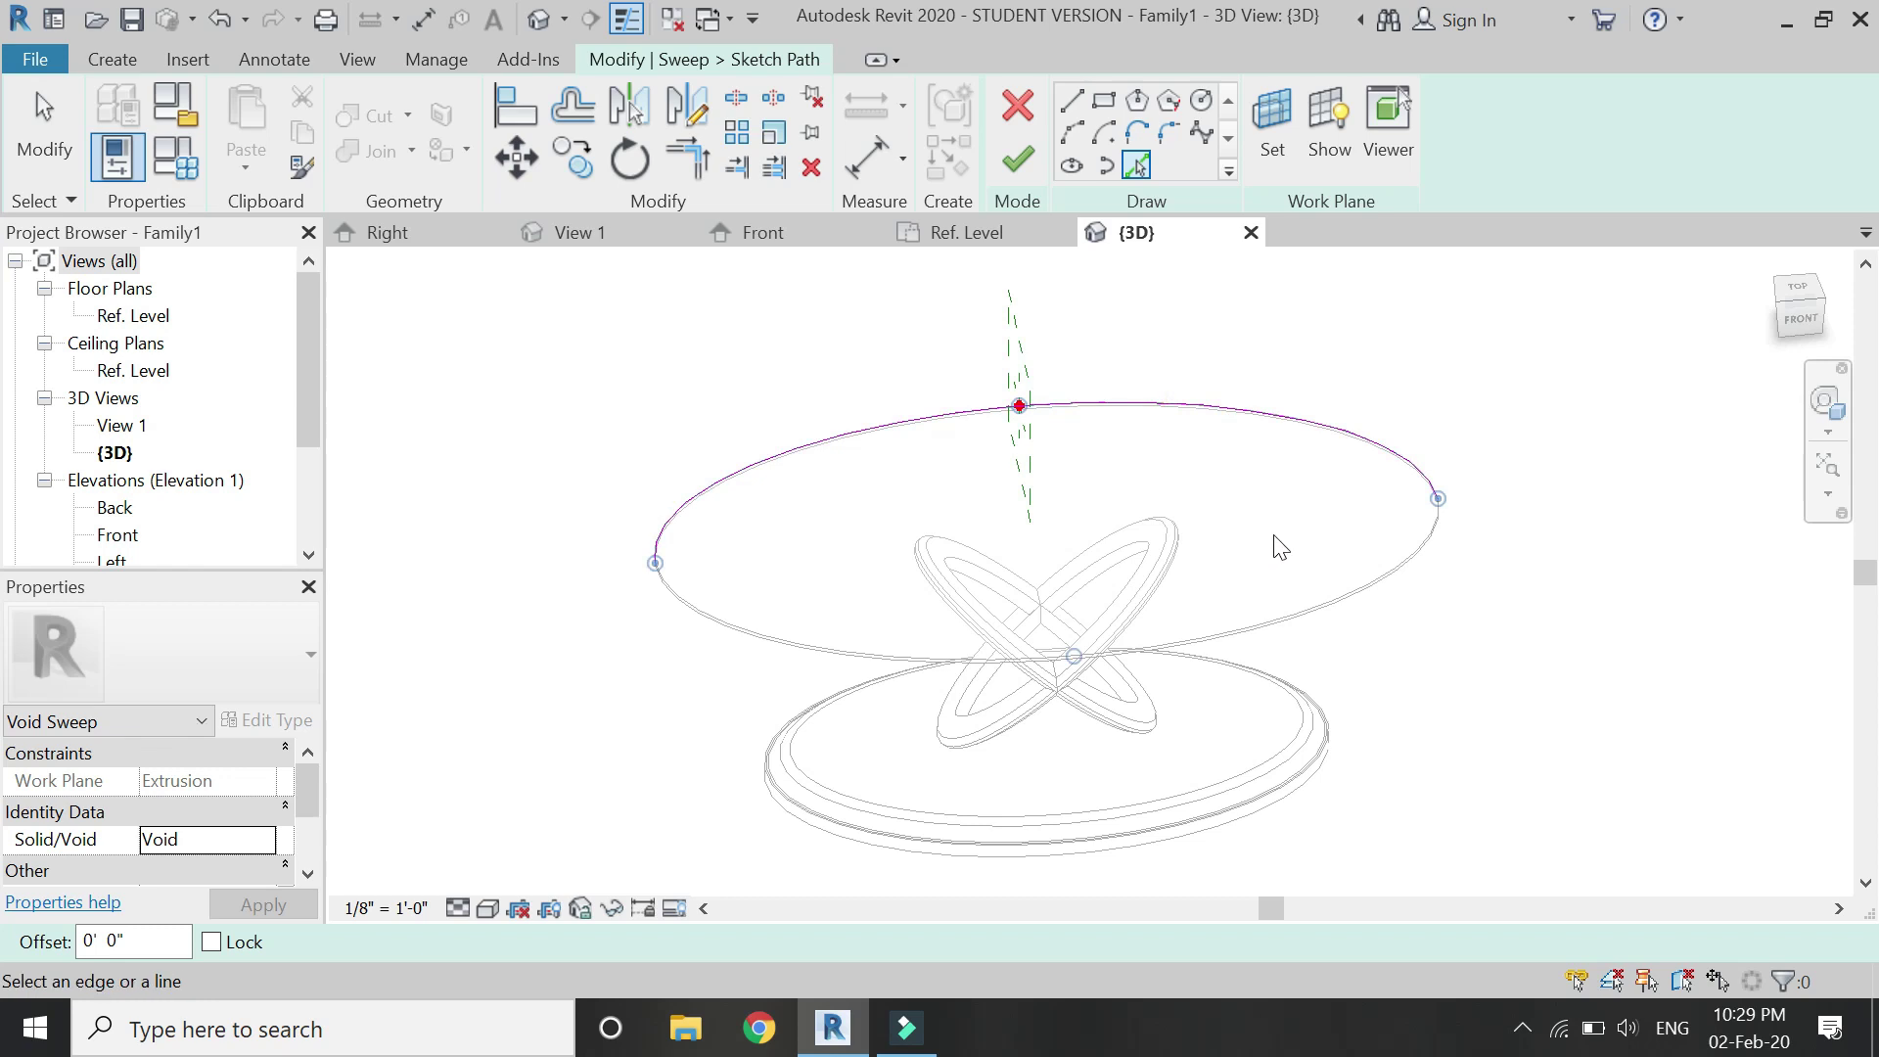
{"action": "left_click", "coordinate": [1307, 617]}
{"action": "left_click", "coordinate": [1017, 158]}
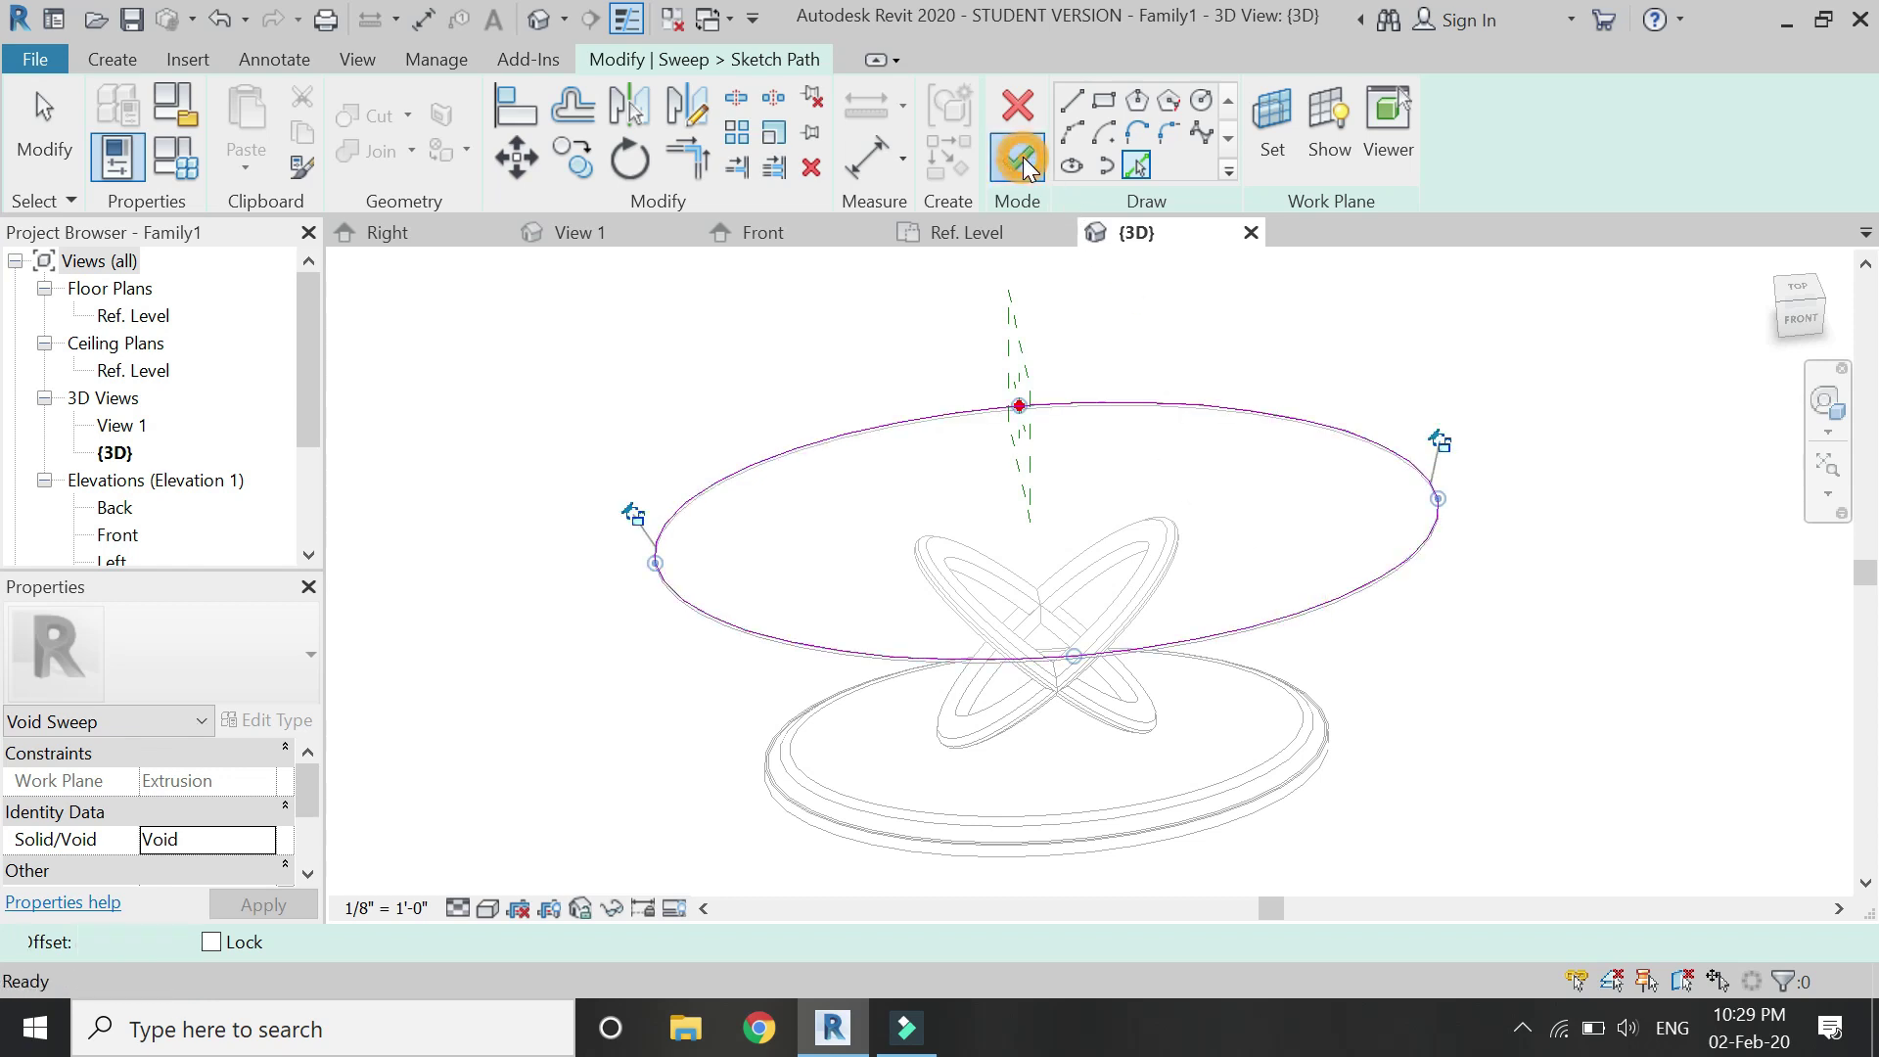
- In Right elevation, edit the sweep profile and draw a start-end-radius bevel arc between the reference planes
{"action": "left_click", "coordinate": [454, 235]}
{"action": "left_click", "coordinate": [692, 59]}
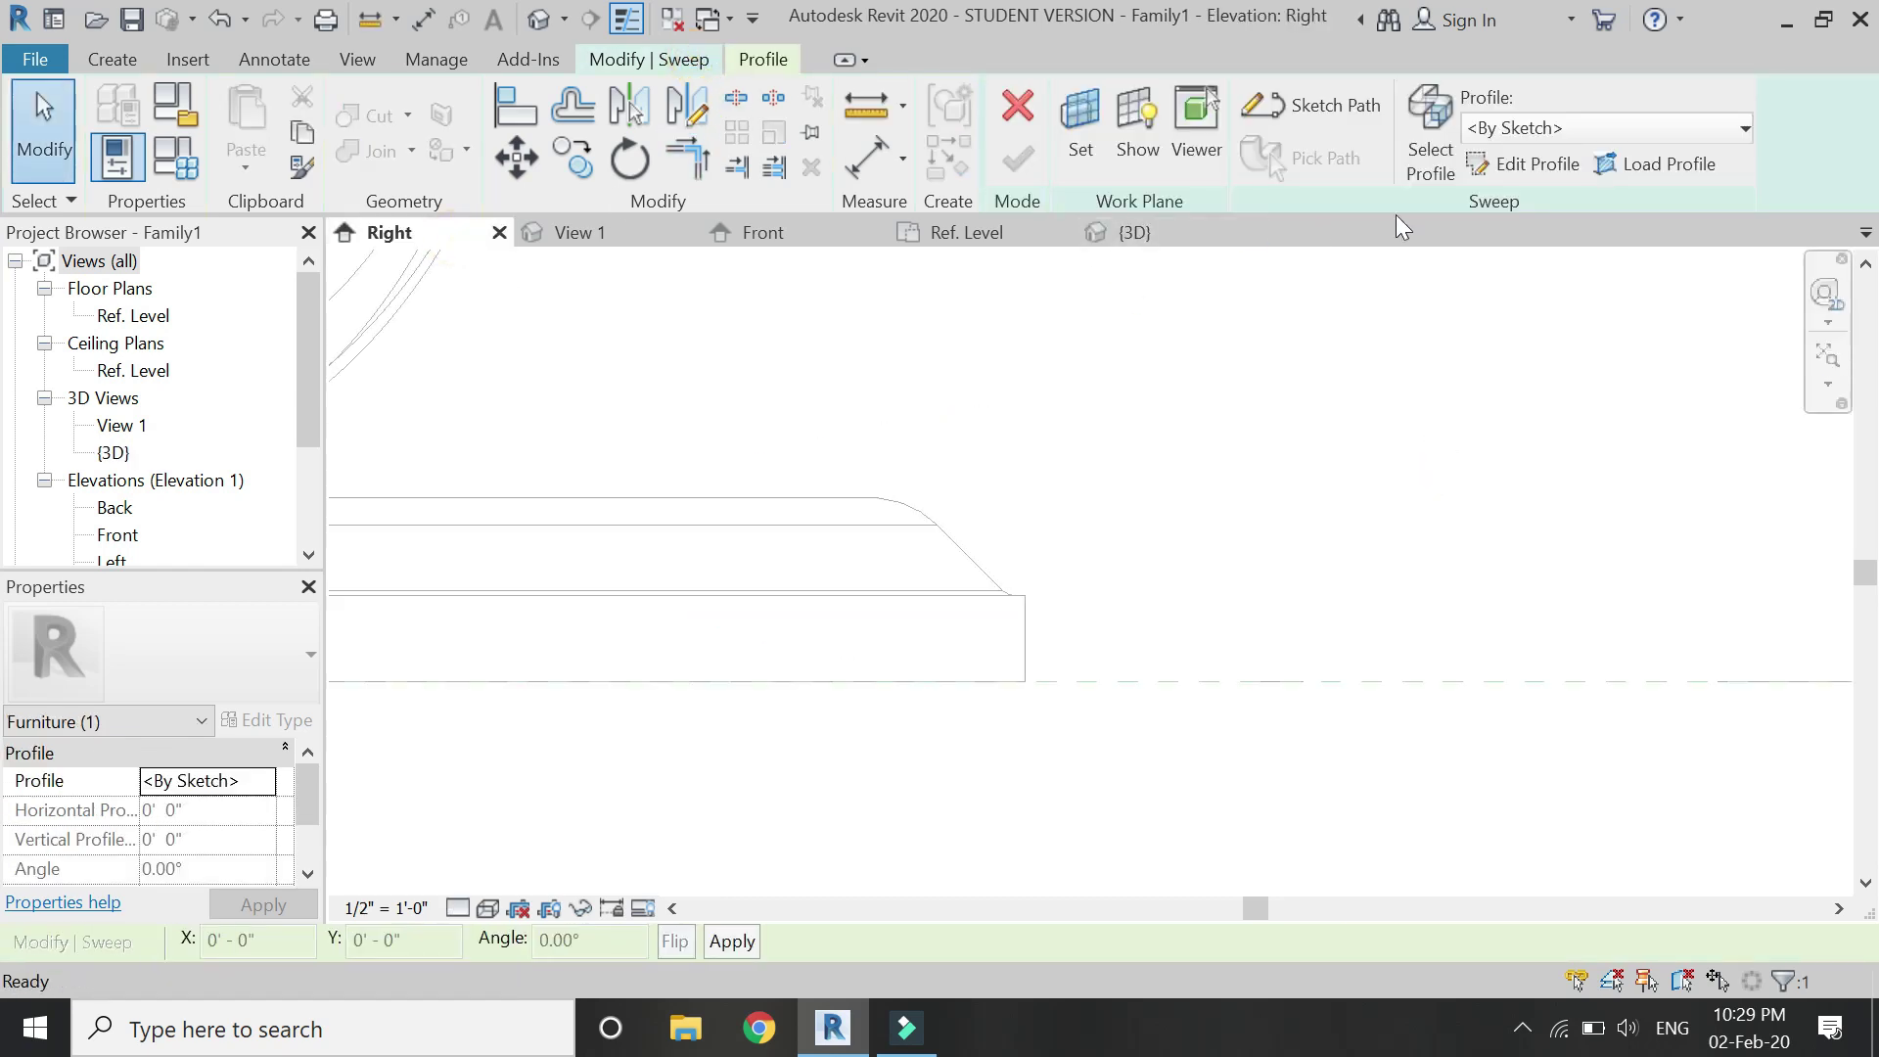
{"action": "left_click", "coordinate": [1524, 176]}
{"action": "scroll", "coordinate": [1095, 792], "scroll_direction": "down", "scroll_amount": 3}
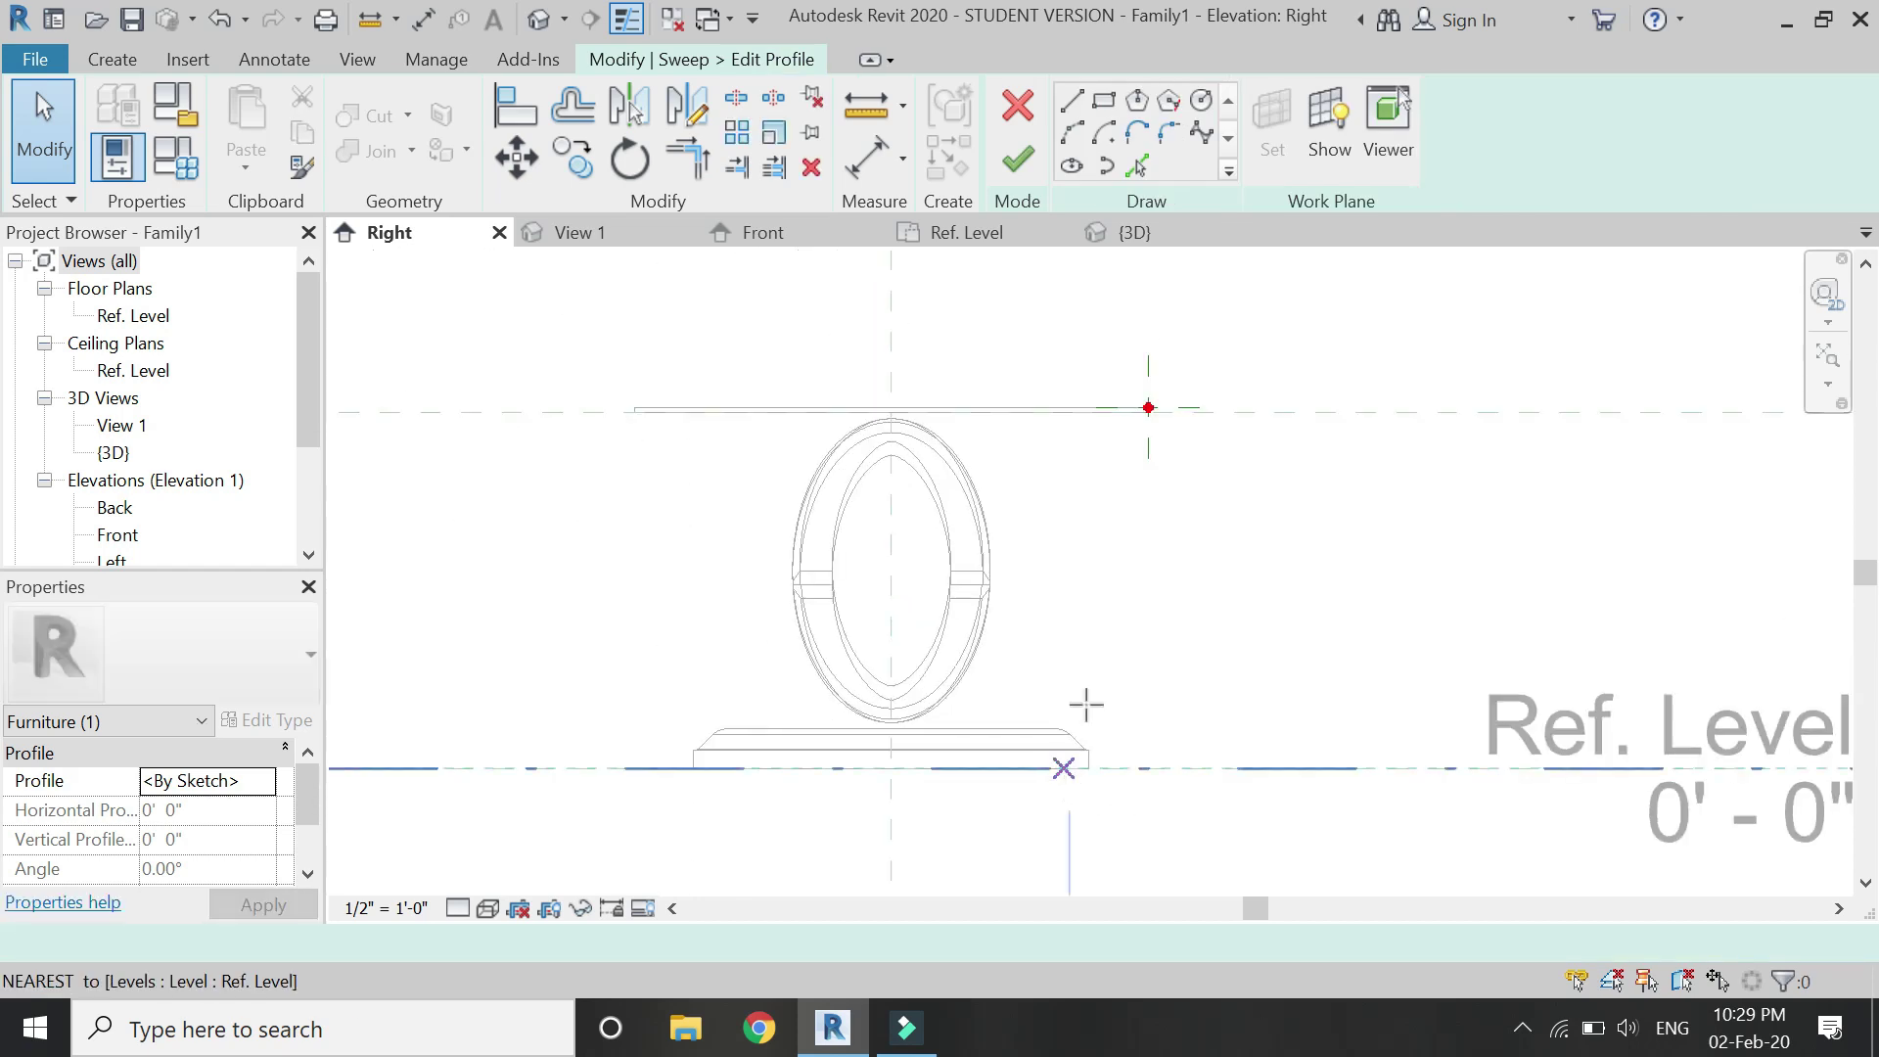
{"action": "scroll", "coordinate": [1186, 349], "scroll_direction": "up", "scroll_amount": 6}
{"action": "scroll", "coordinate": [1022, 545], "scroll_direction": "down", "scroll_amount": 3}
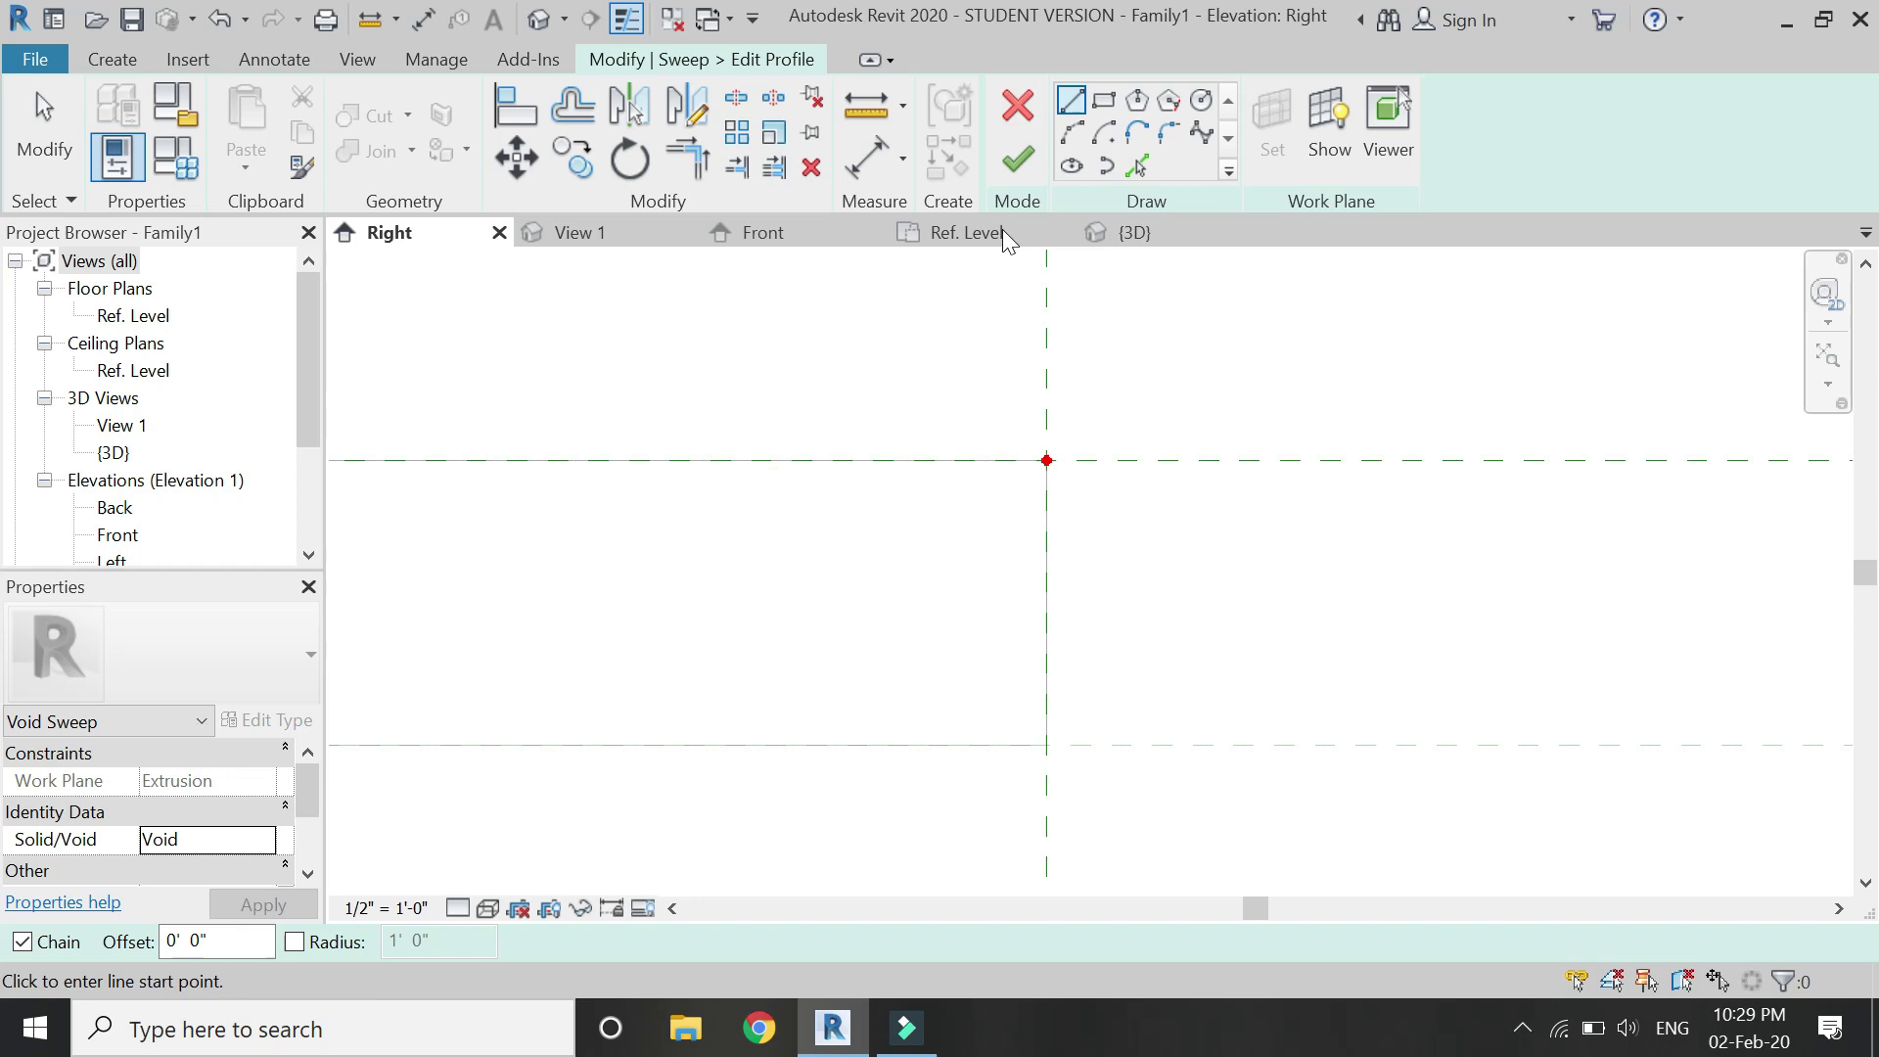
{"action": "left_click", "coordinate": [1073, 132]}
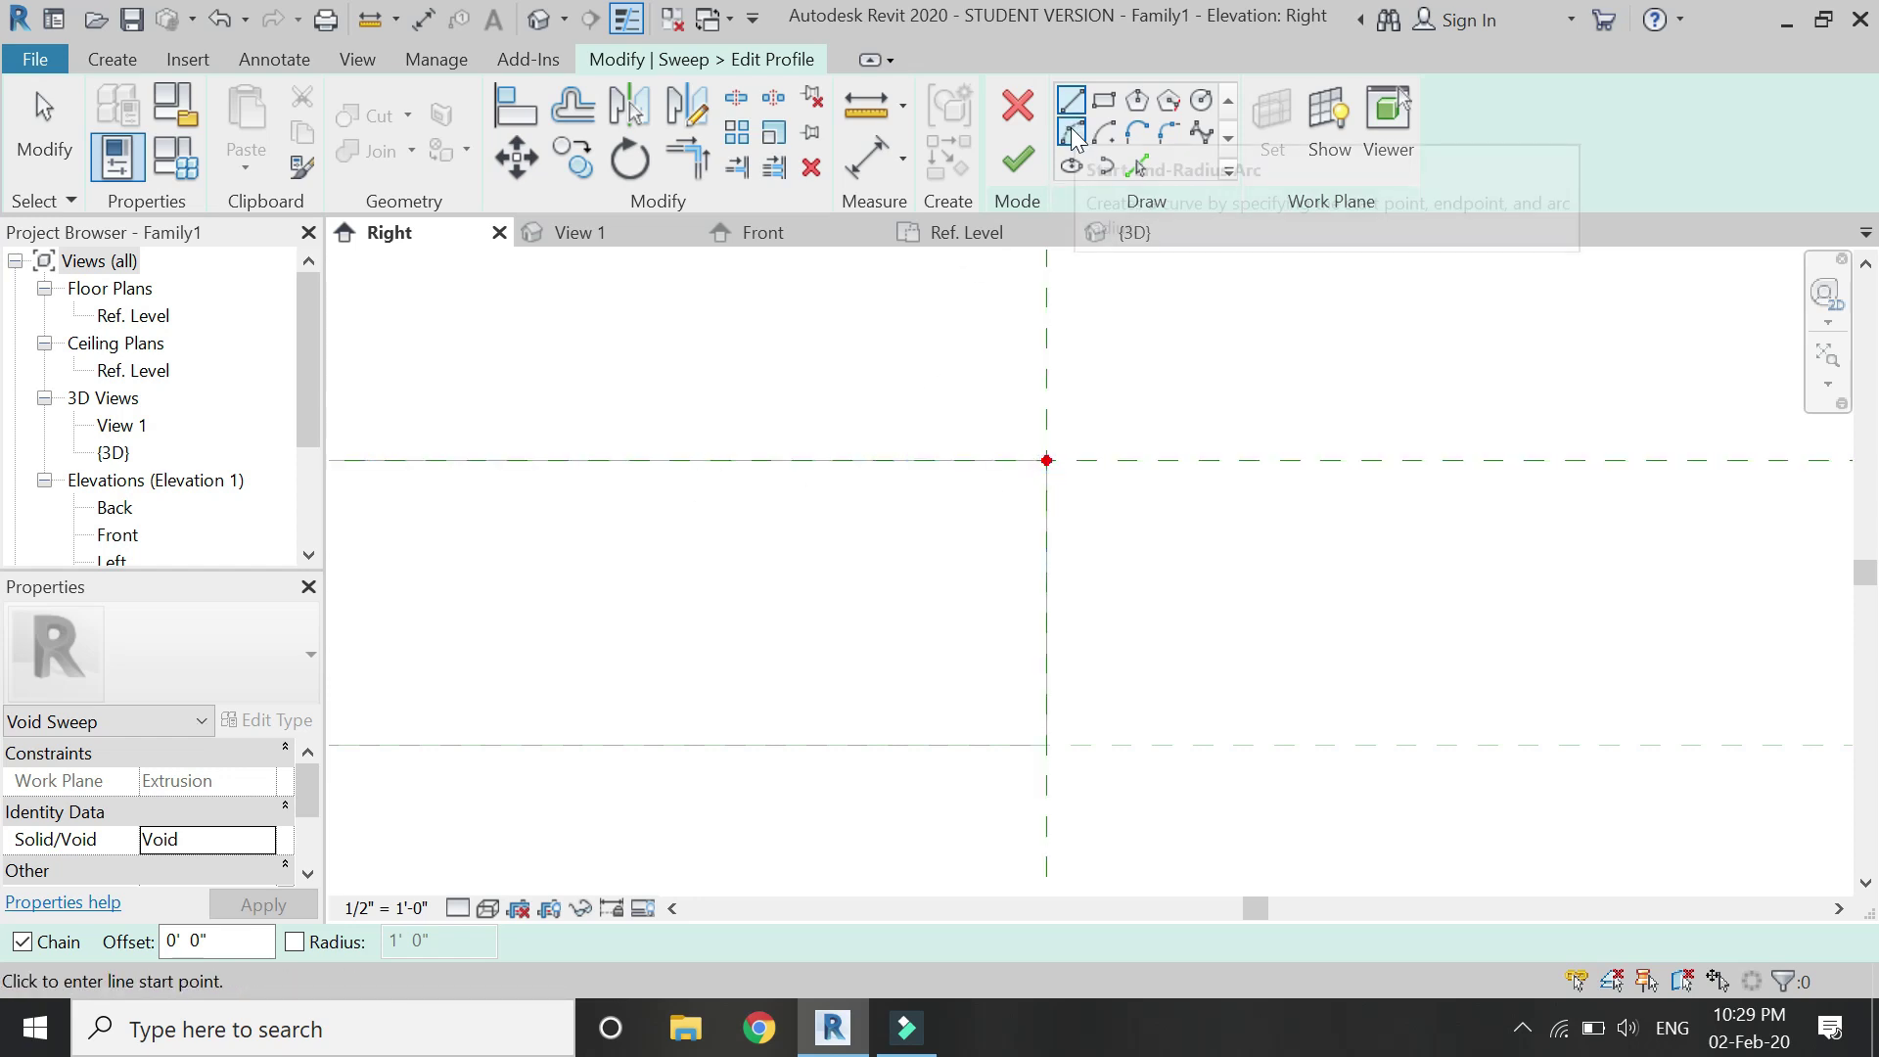
{"action": "left_click", "coordinate": [527, 461]}
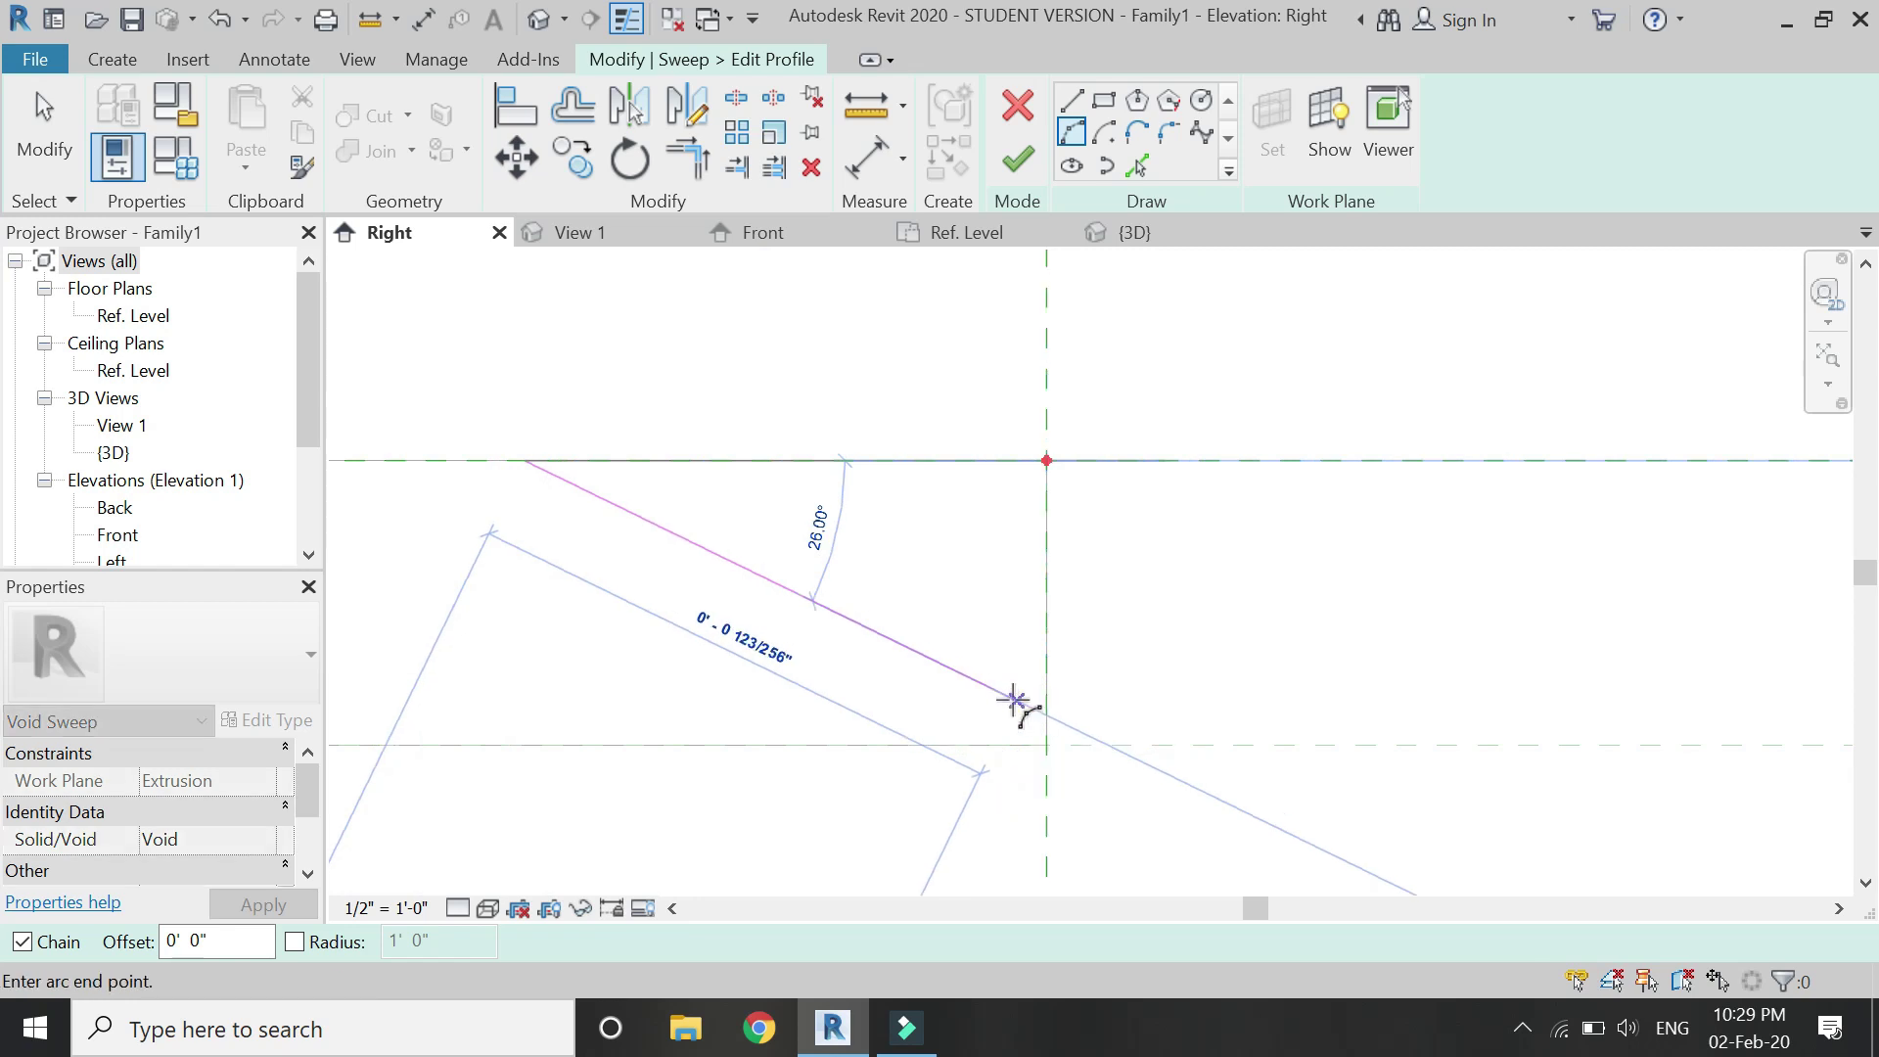
{"action": "left_click", "coordinate": [1044, 703]}
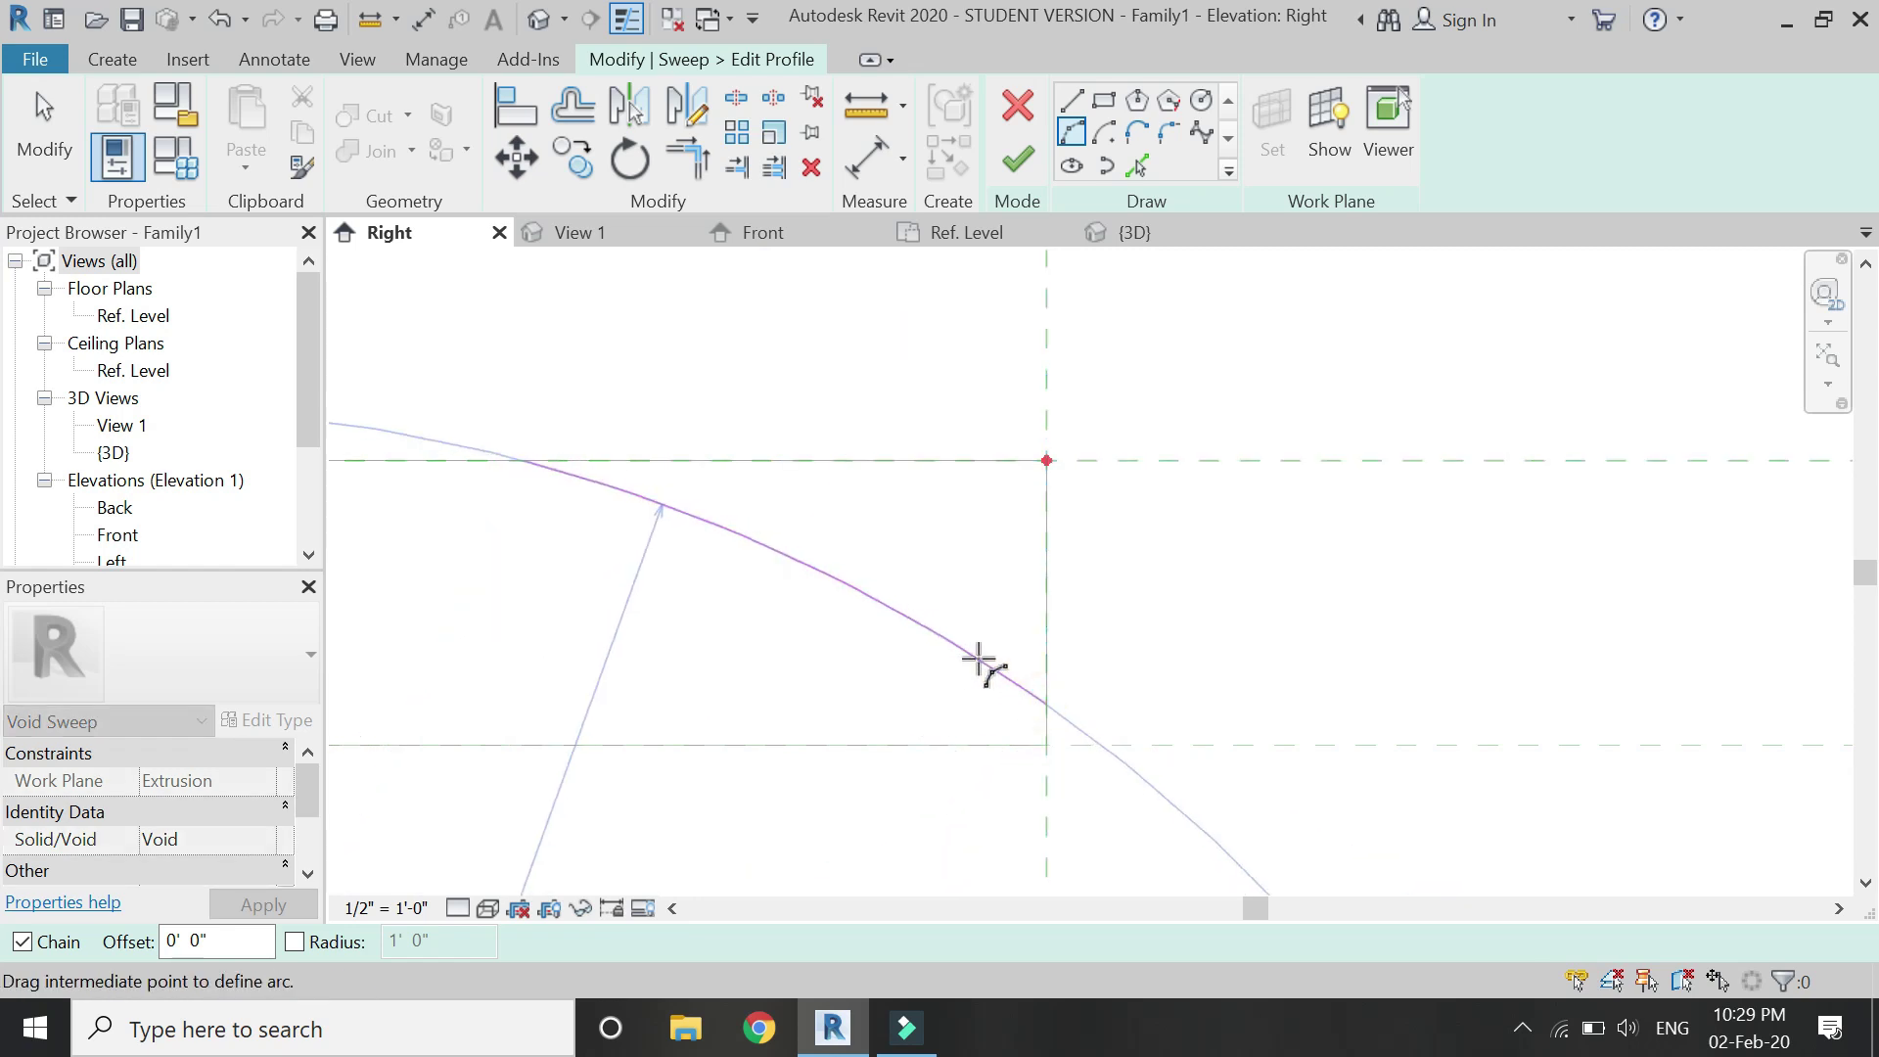
{"action": "left_click", "coordinate": [979, 658]}
{"action": "key", "text": "Escape"}
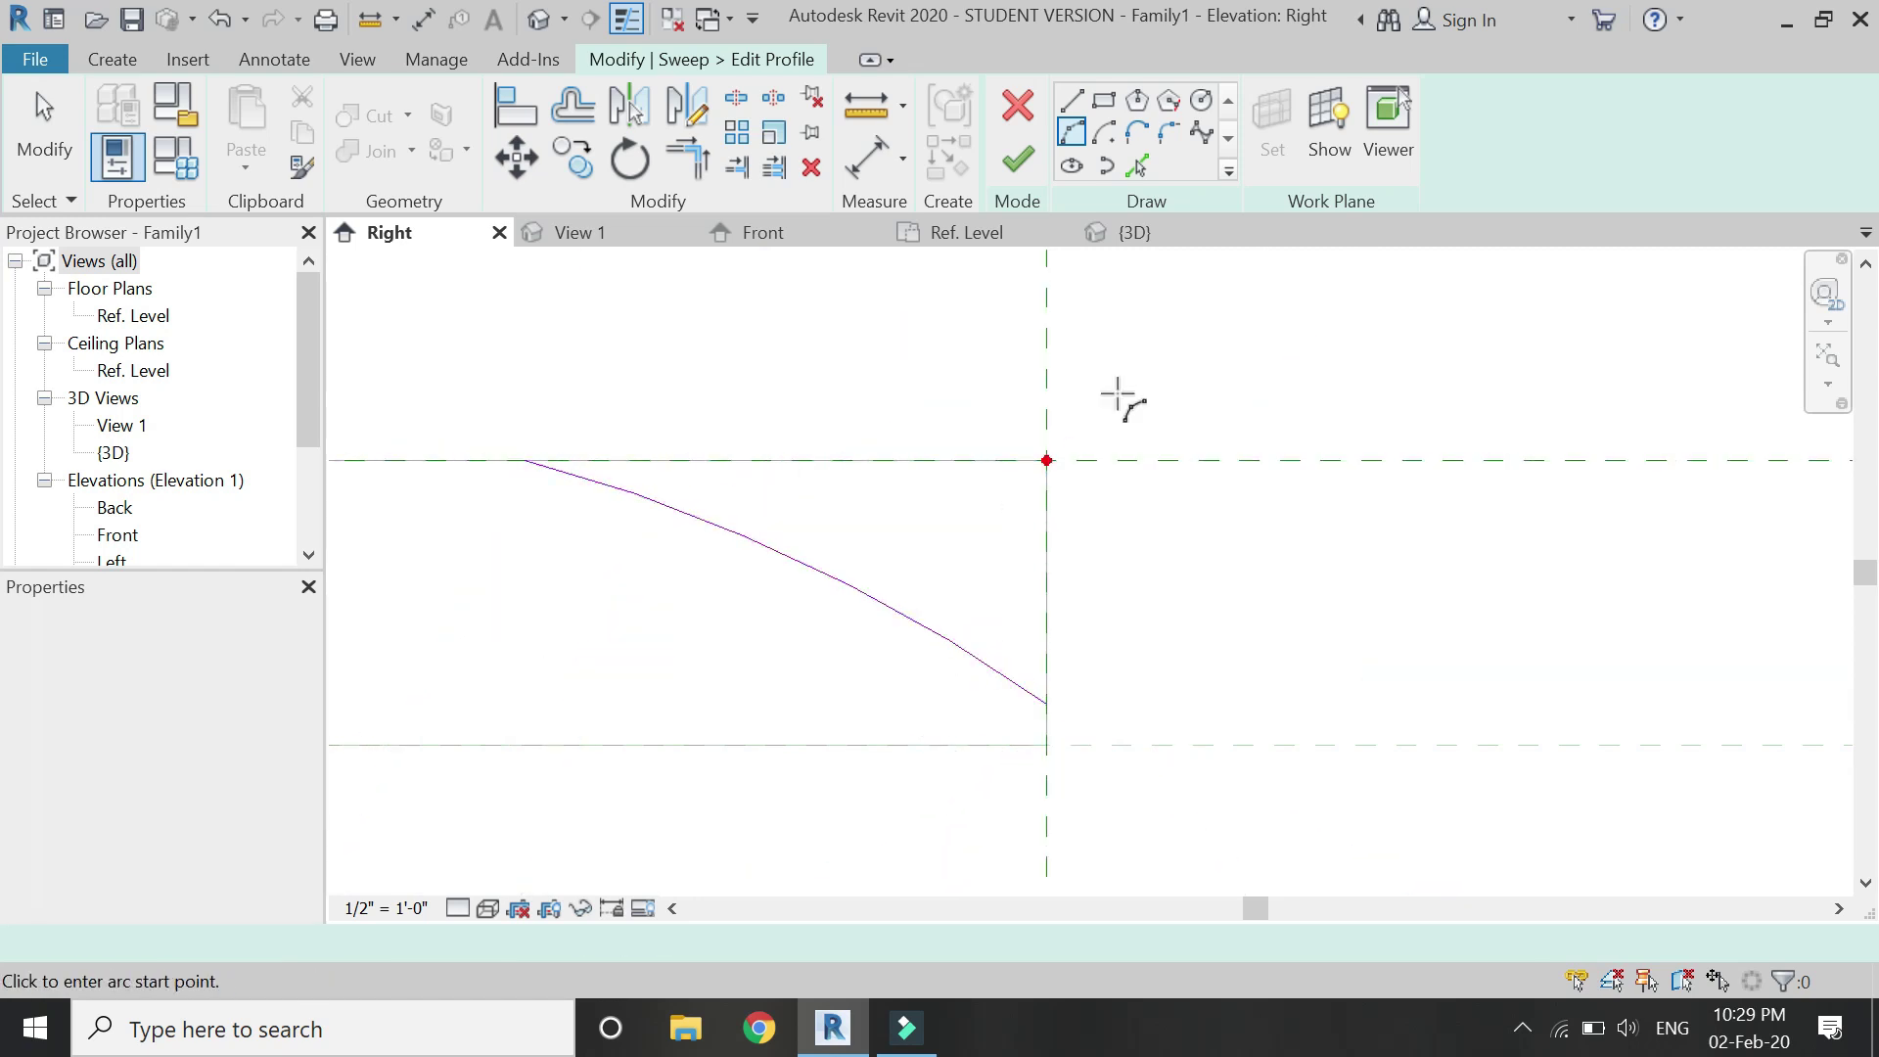
- Draw straight lines around the arc to close the bevel profile
{"action": "left_click", "coordinate": [1072, 100]}
{"action": "left_click", "coordinate": [524, 460]}
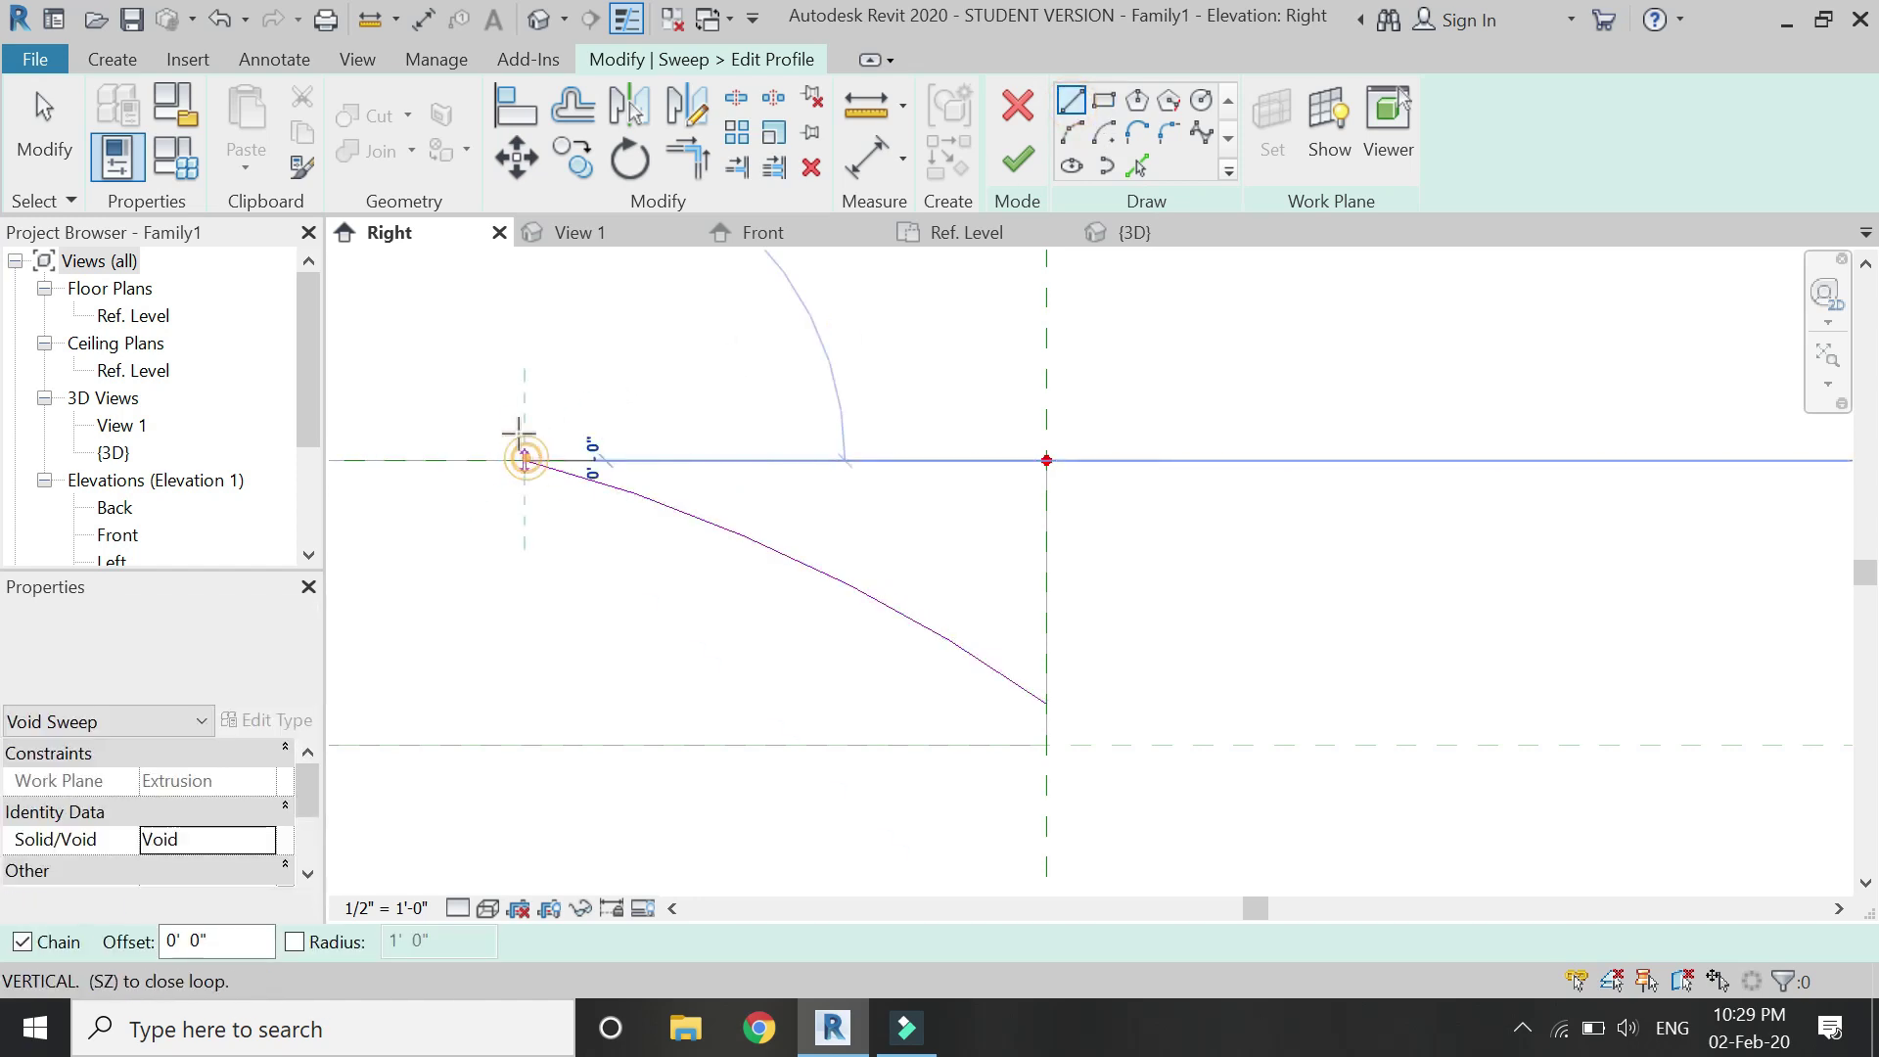
{"action": "left_click", "coordinate": [524, 411]}
{"action": "left_click", "coordinate": [1179, 411]}
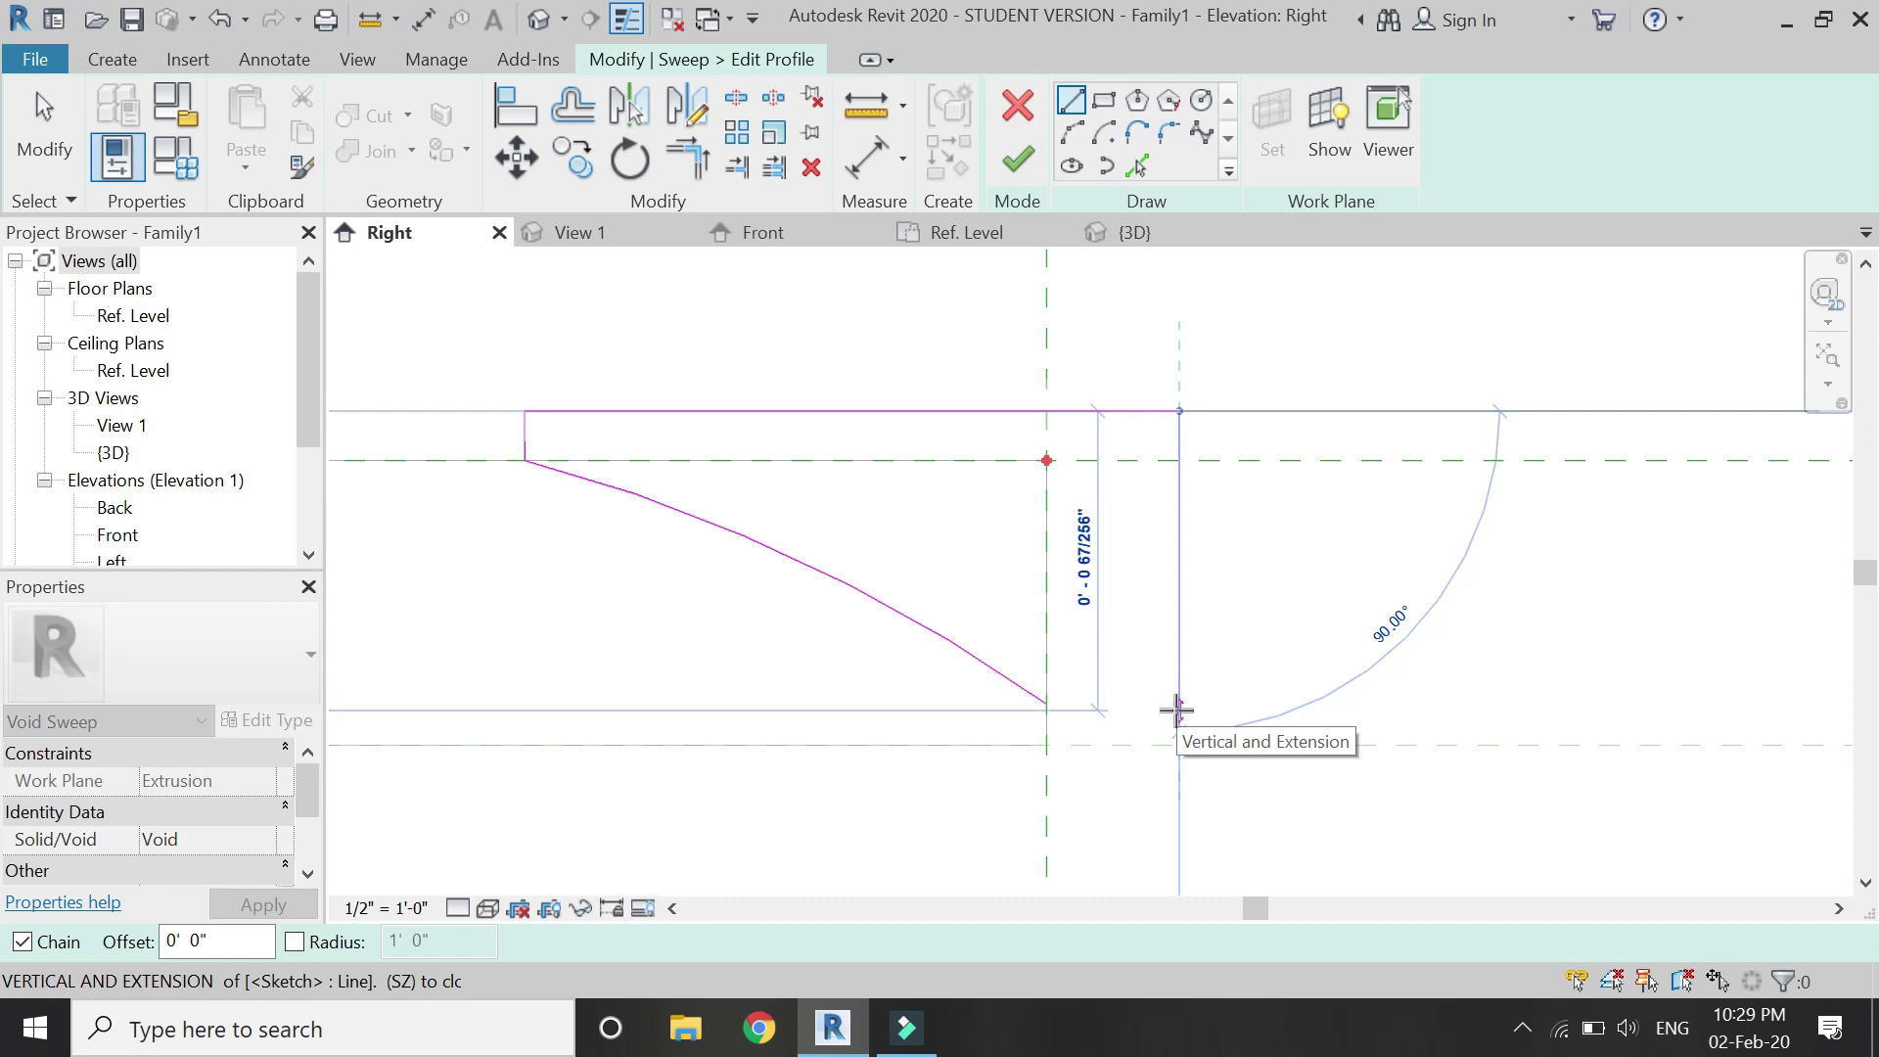
{"action": "left_click", "coordinate": [1179, 705]}
{"action": "left_click", "coordinate": [1046, 702]}
{"action": "left_click", "coordinate": [1215, 702]}
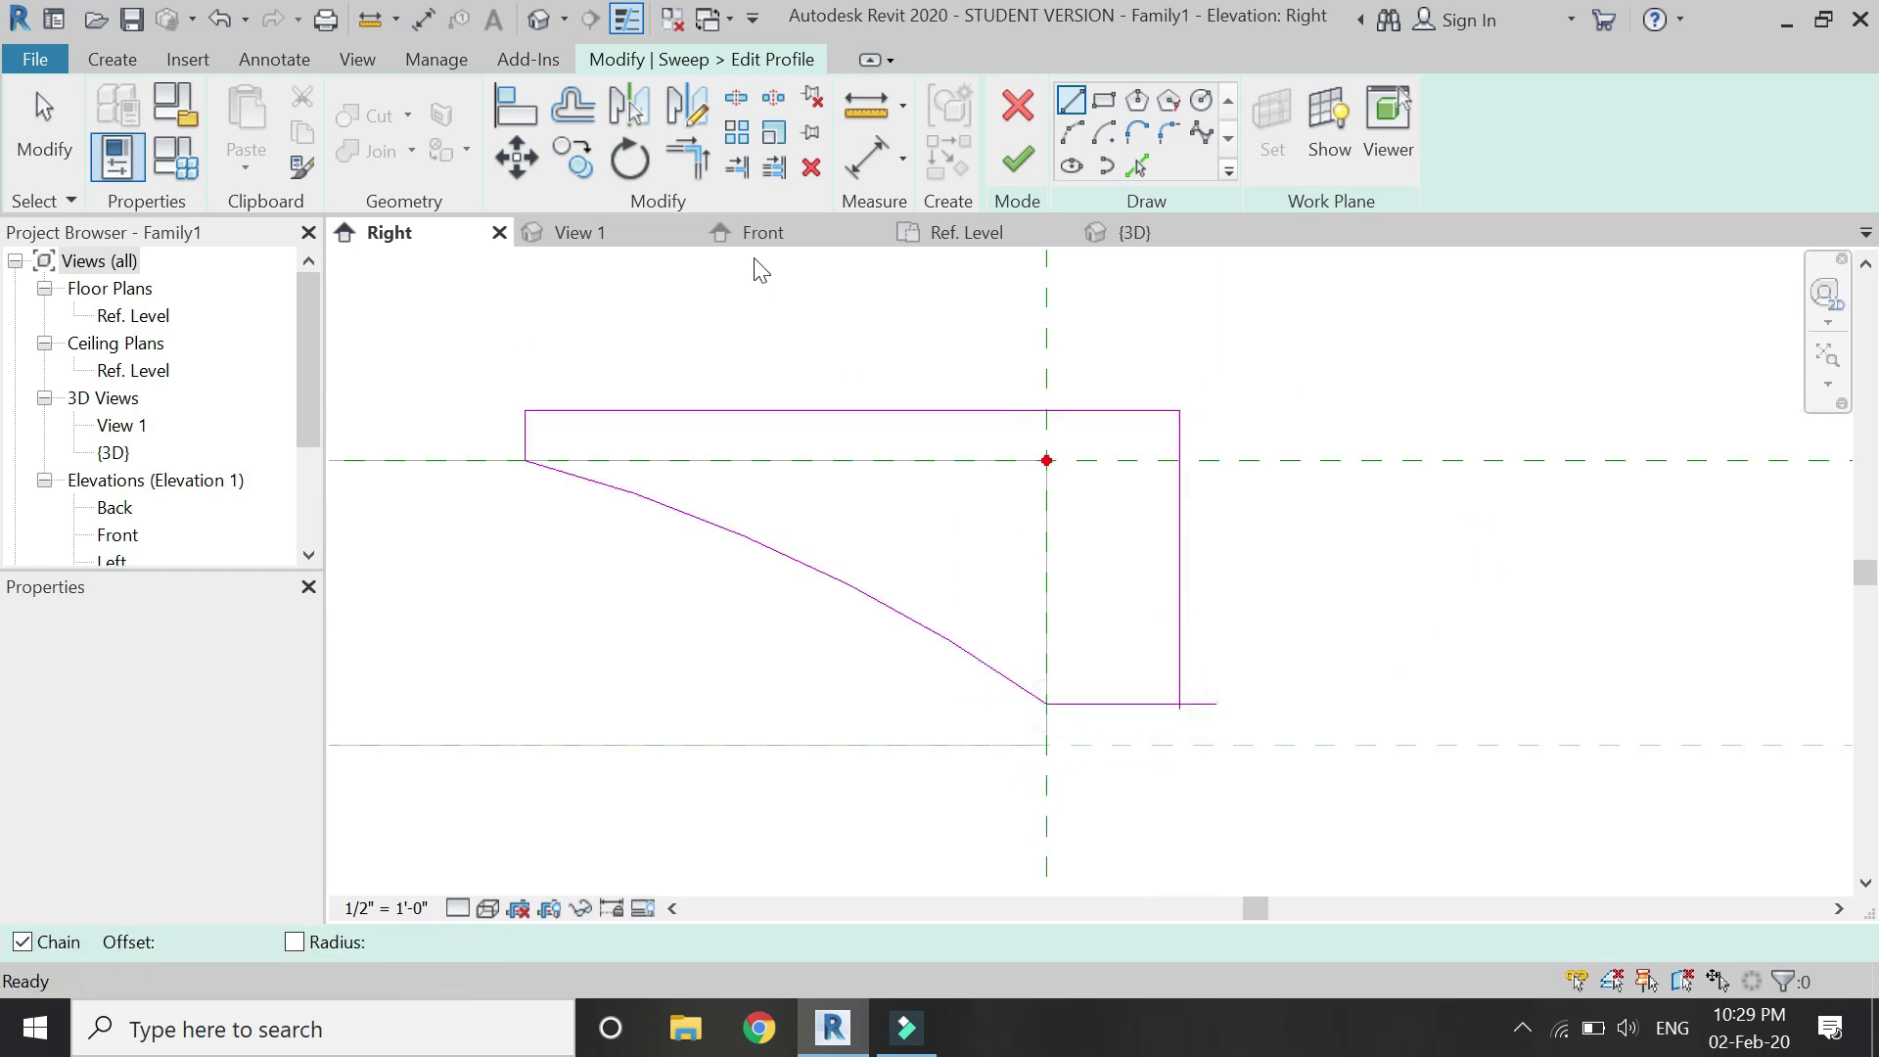
- Trim the profile's lower right corner, then finish the profile and the void sweep
{"action": "left_click", "coordinate": [687, 156]}
{"action": "left_click", "coordinate": [1181, 641]}
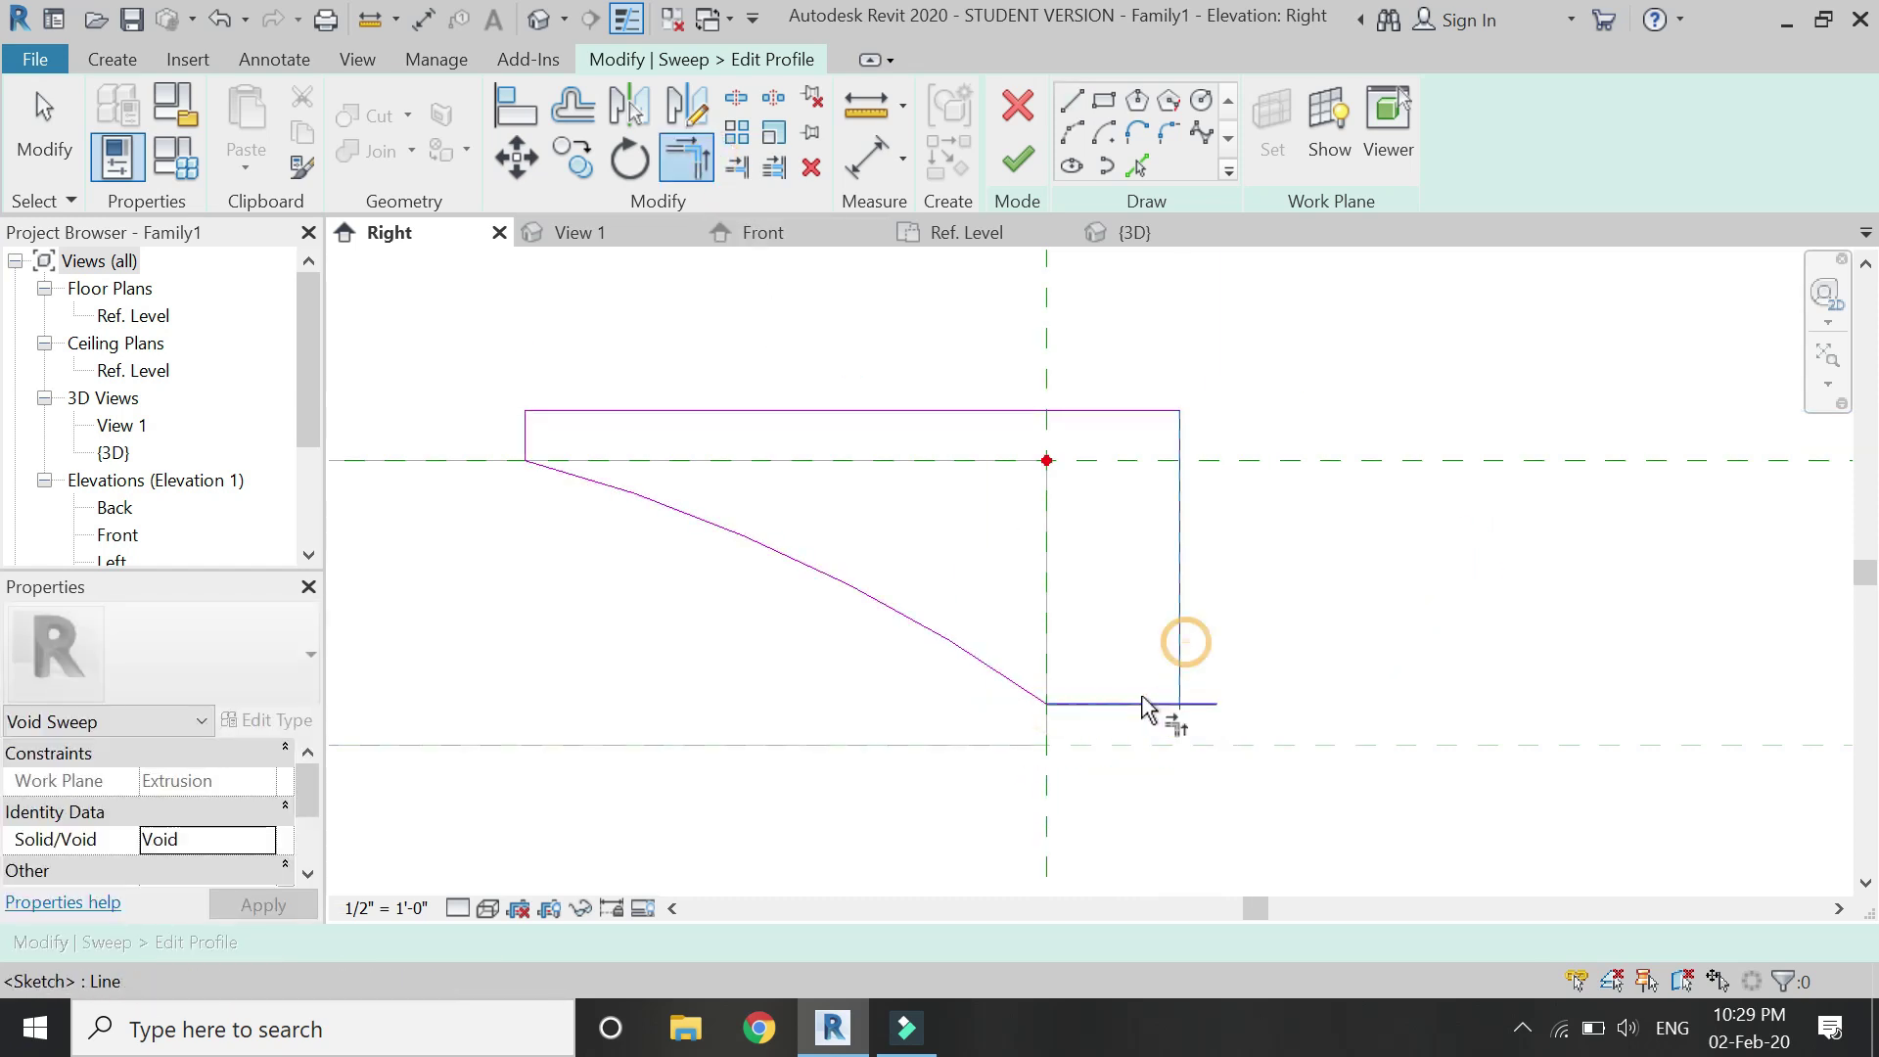
{"action": "key", "text": "Escape"}
{"action": "left_click", "coordinate": [1012, 159]}
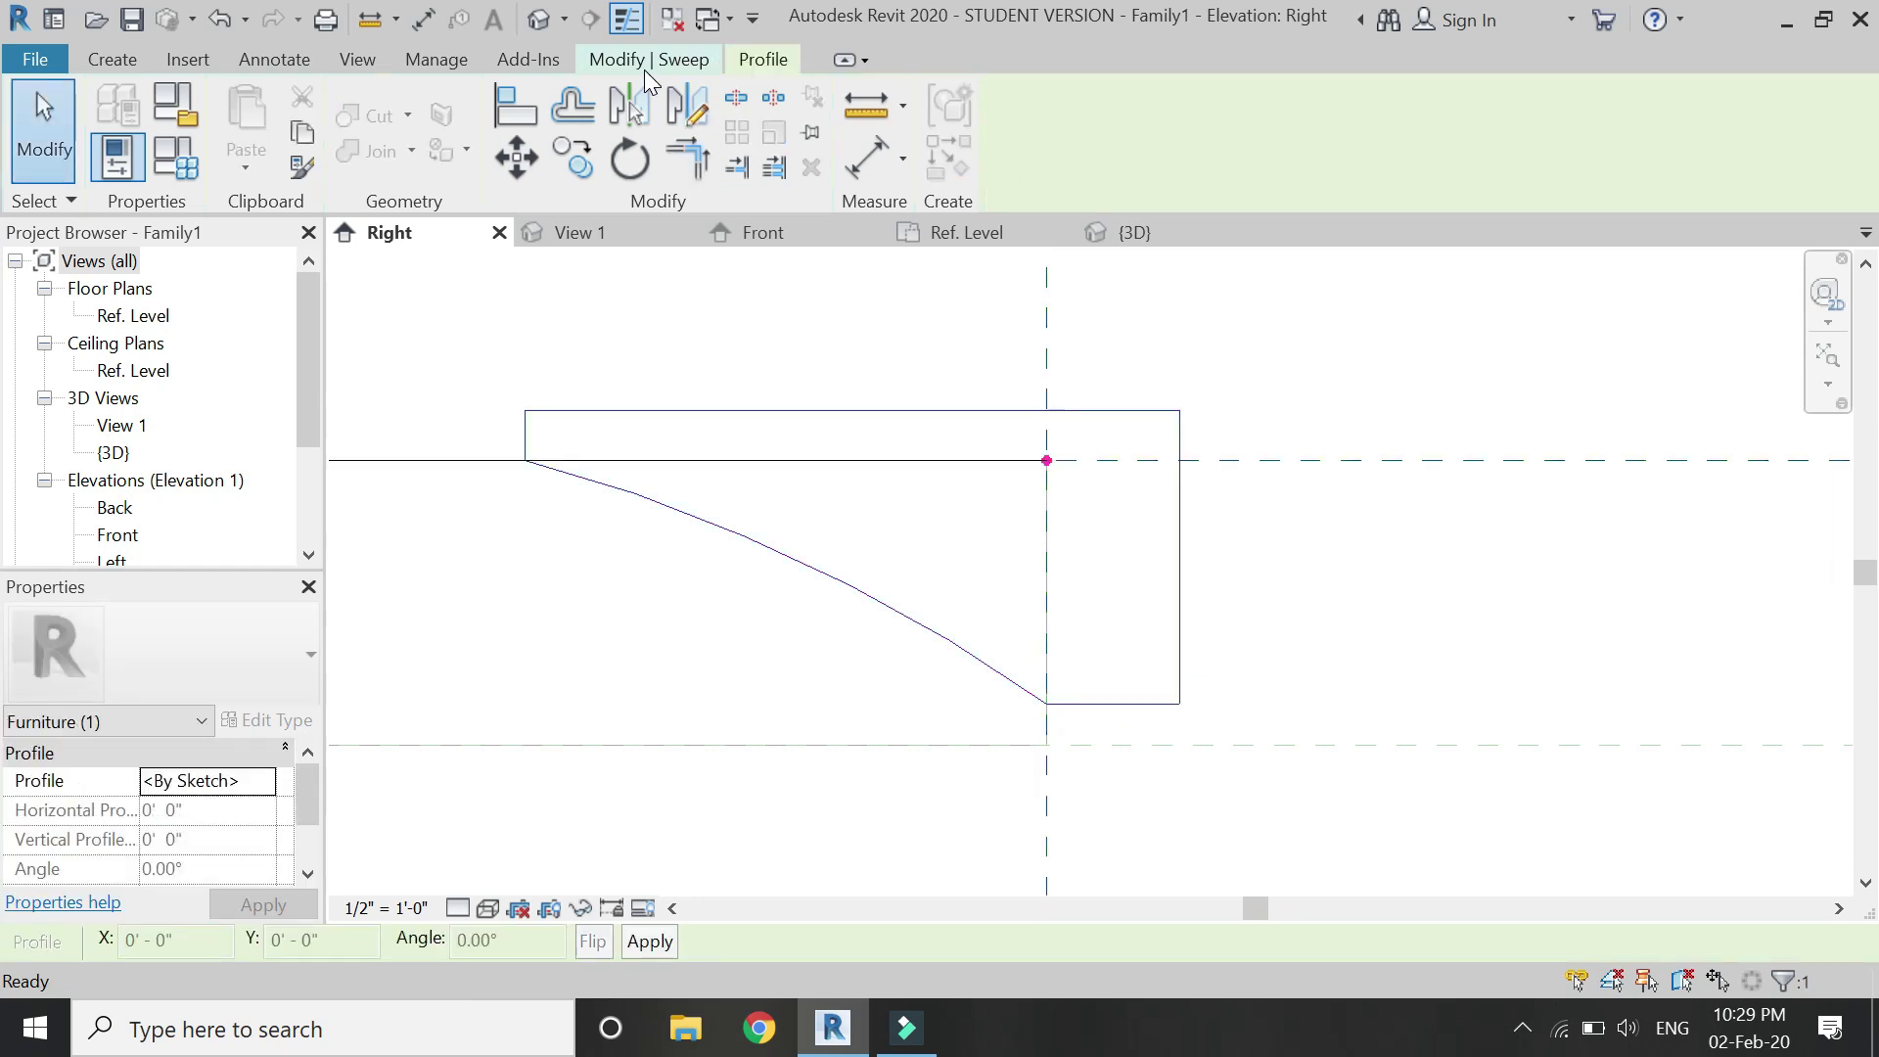
{"action": "left_click", "coordinate": [1030, 168]}
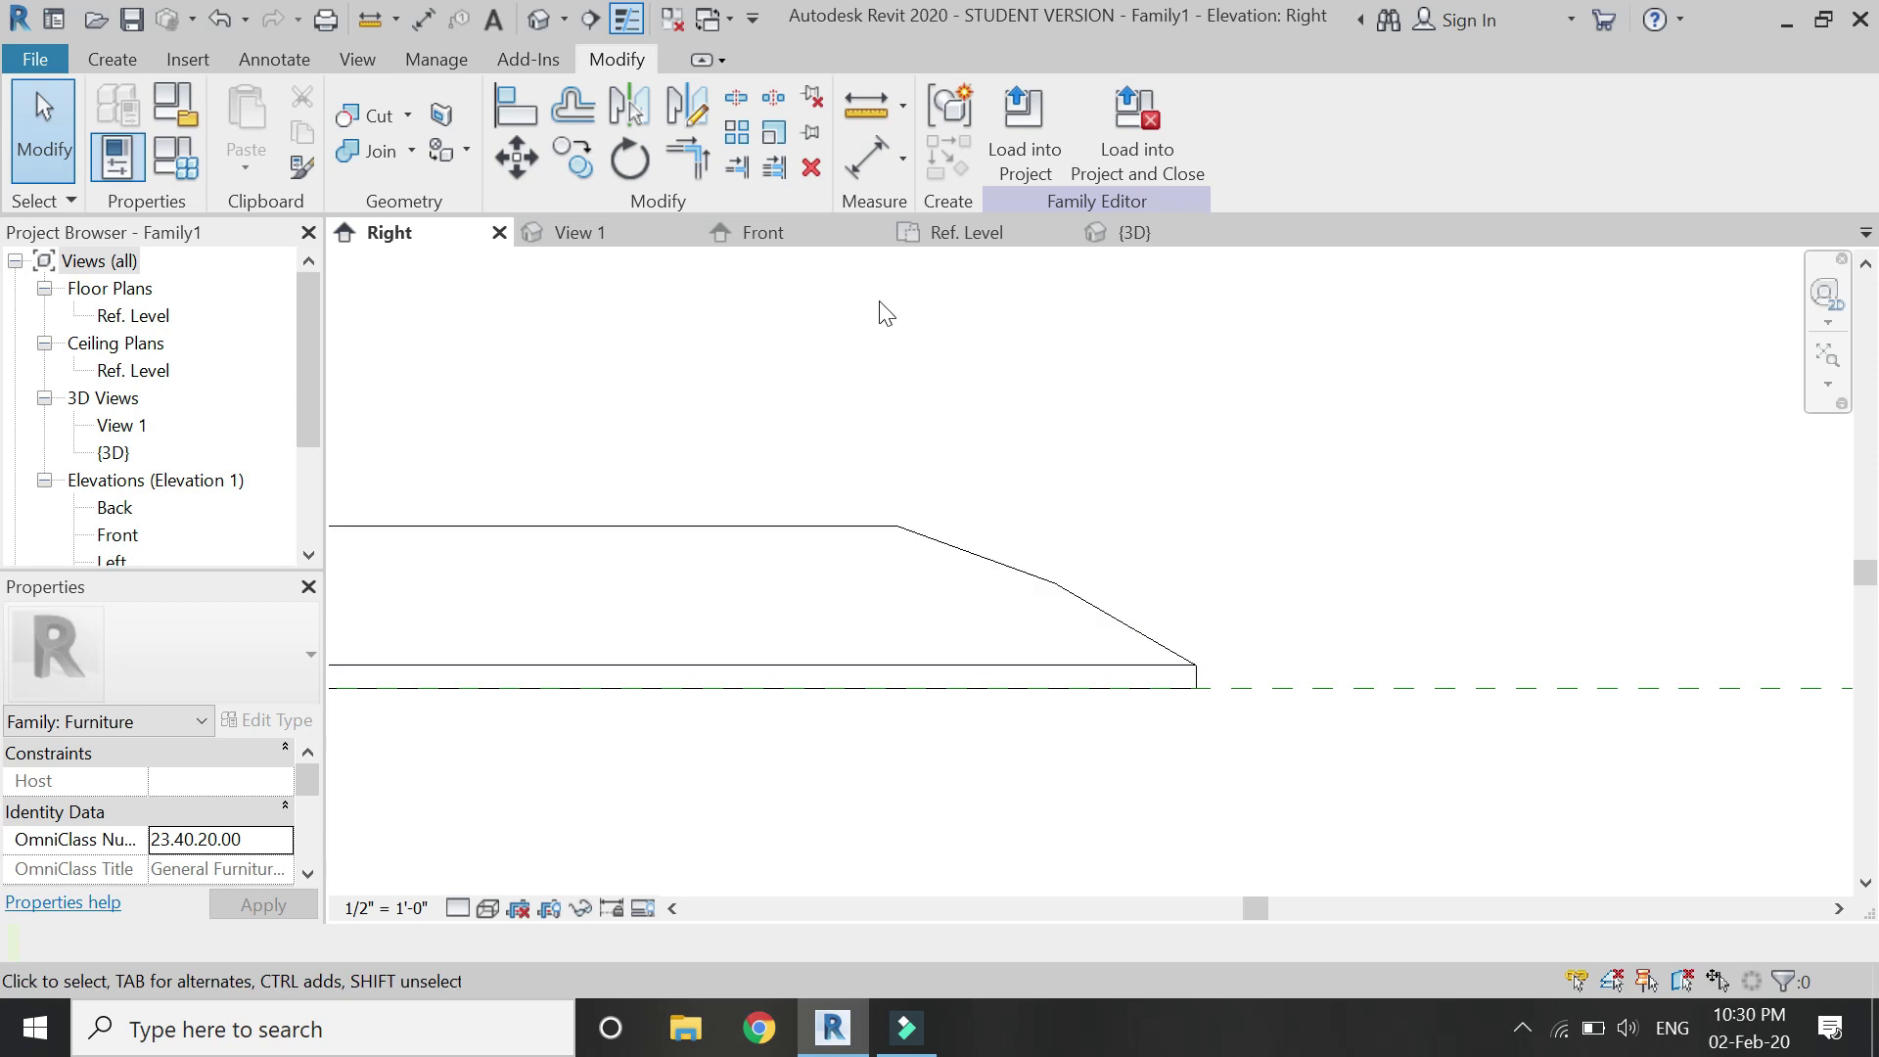
- Show the {3D} view in Shaded style, zoomed to fit the whole table
{"action": "left_click", "coordinate": [1141, 235]}
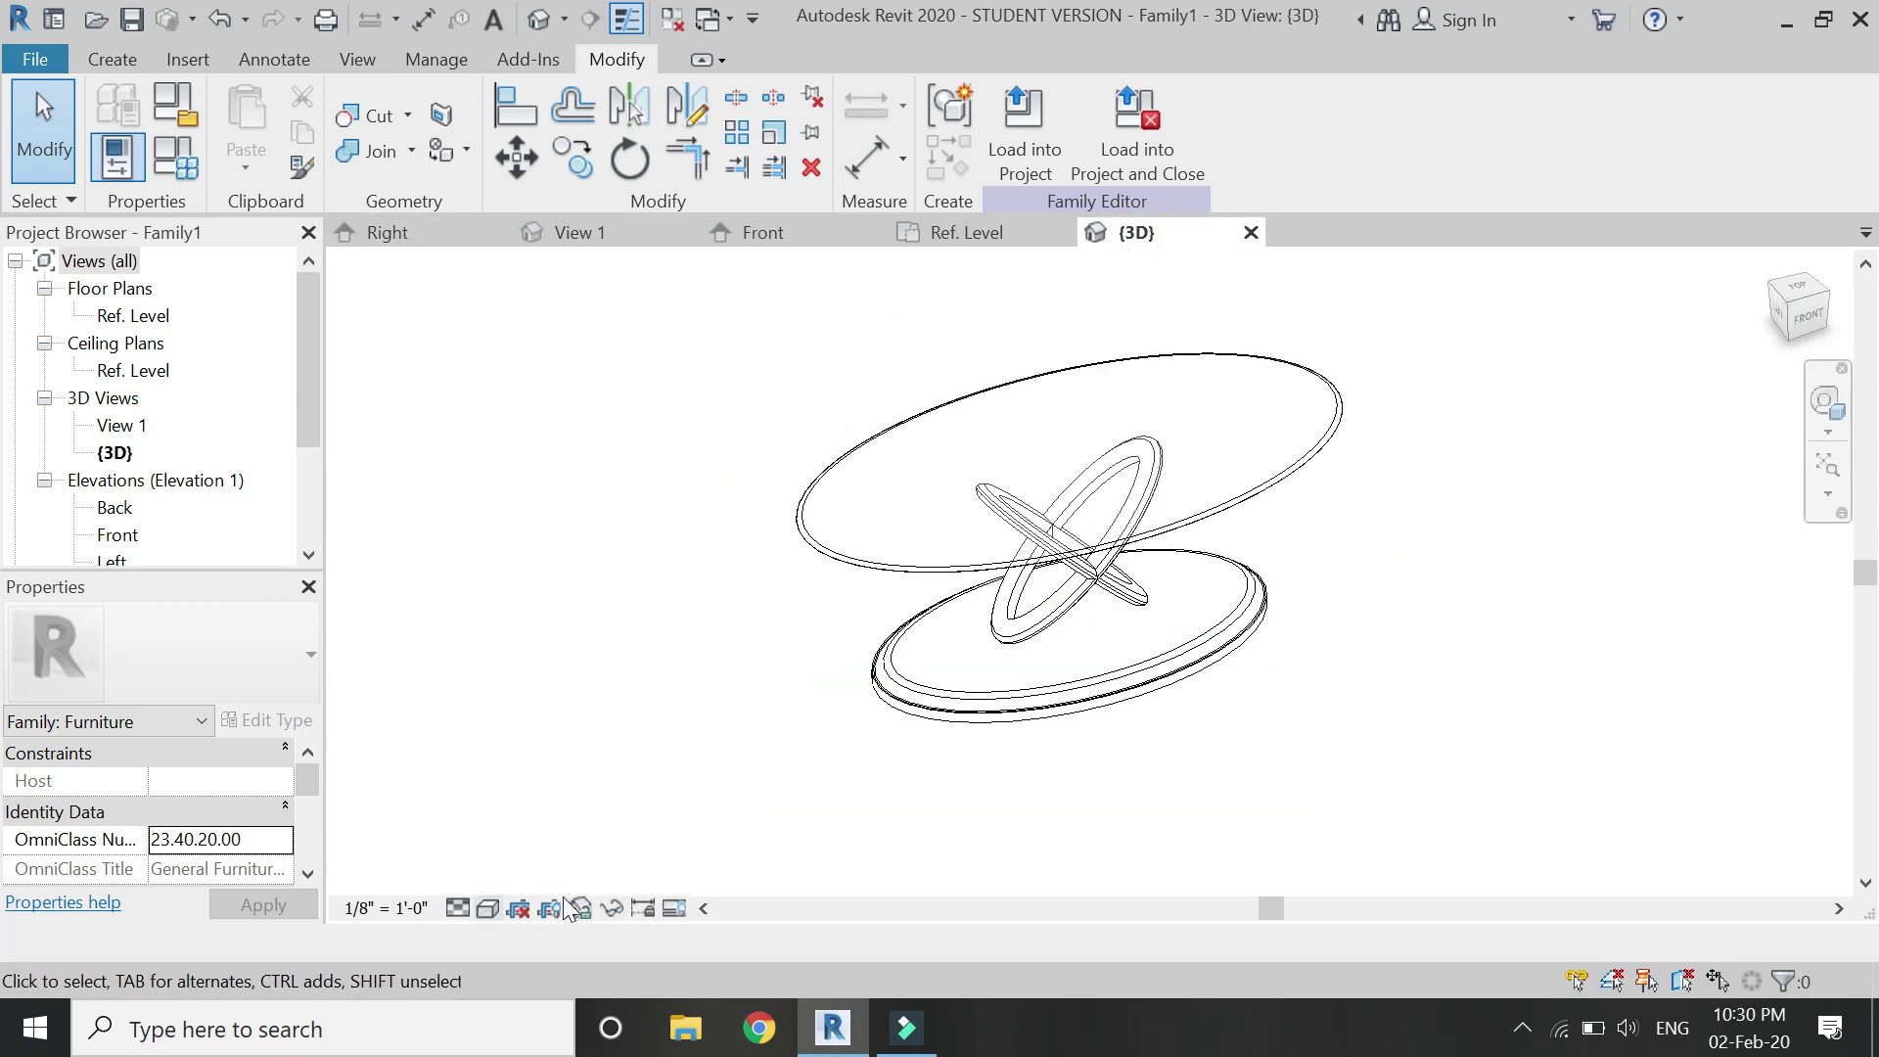
{"action": "left_click", "coordinate": [494, 914]}
{"action": "left_click", "coordinate": [510, 789]}
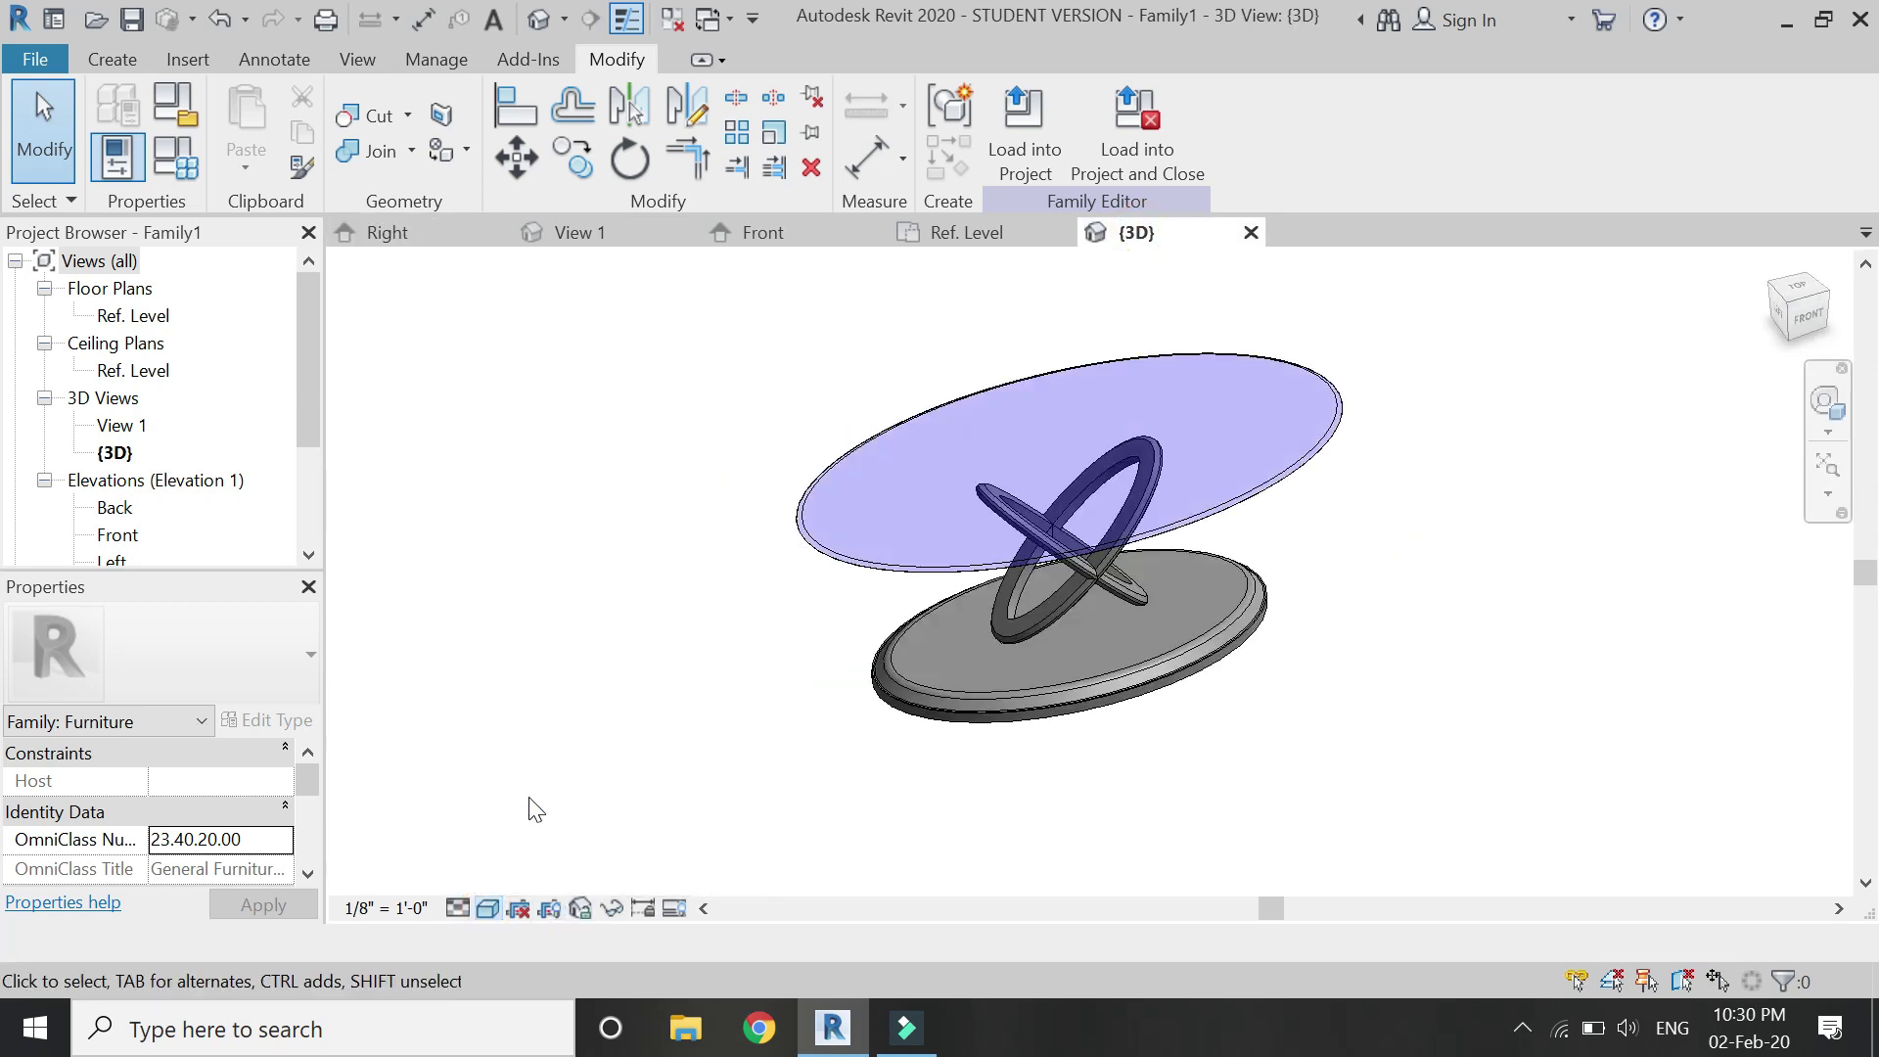
{"action": "left_click", "coordinate": [1827, 465]}
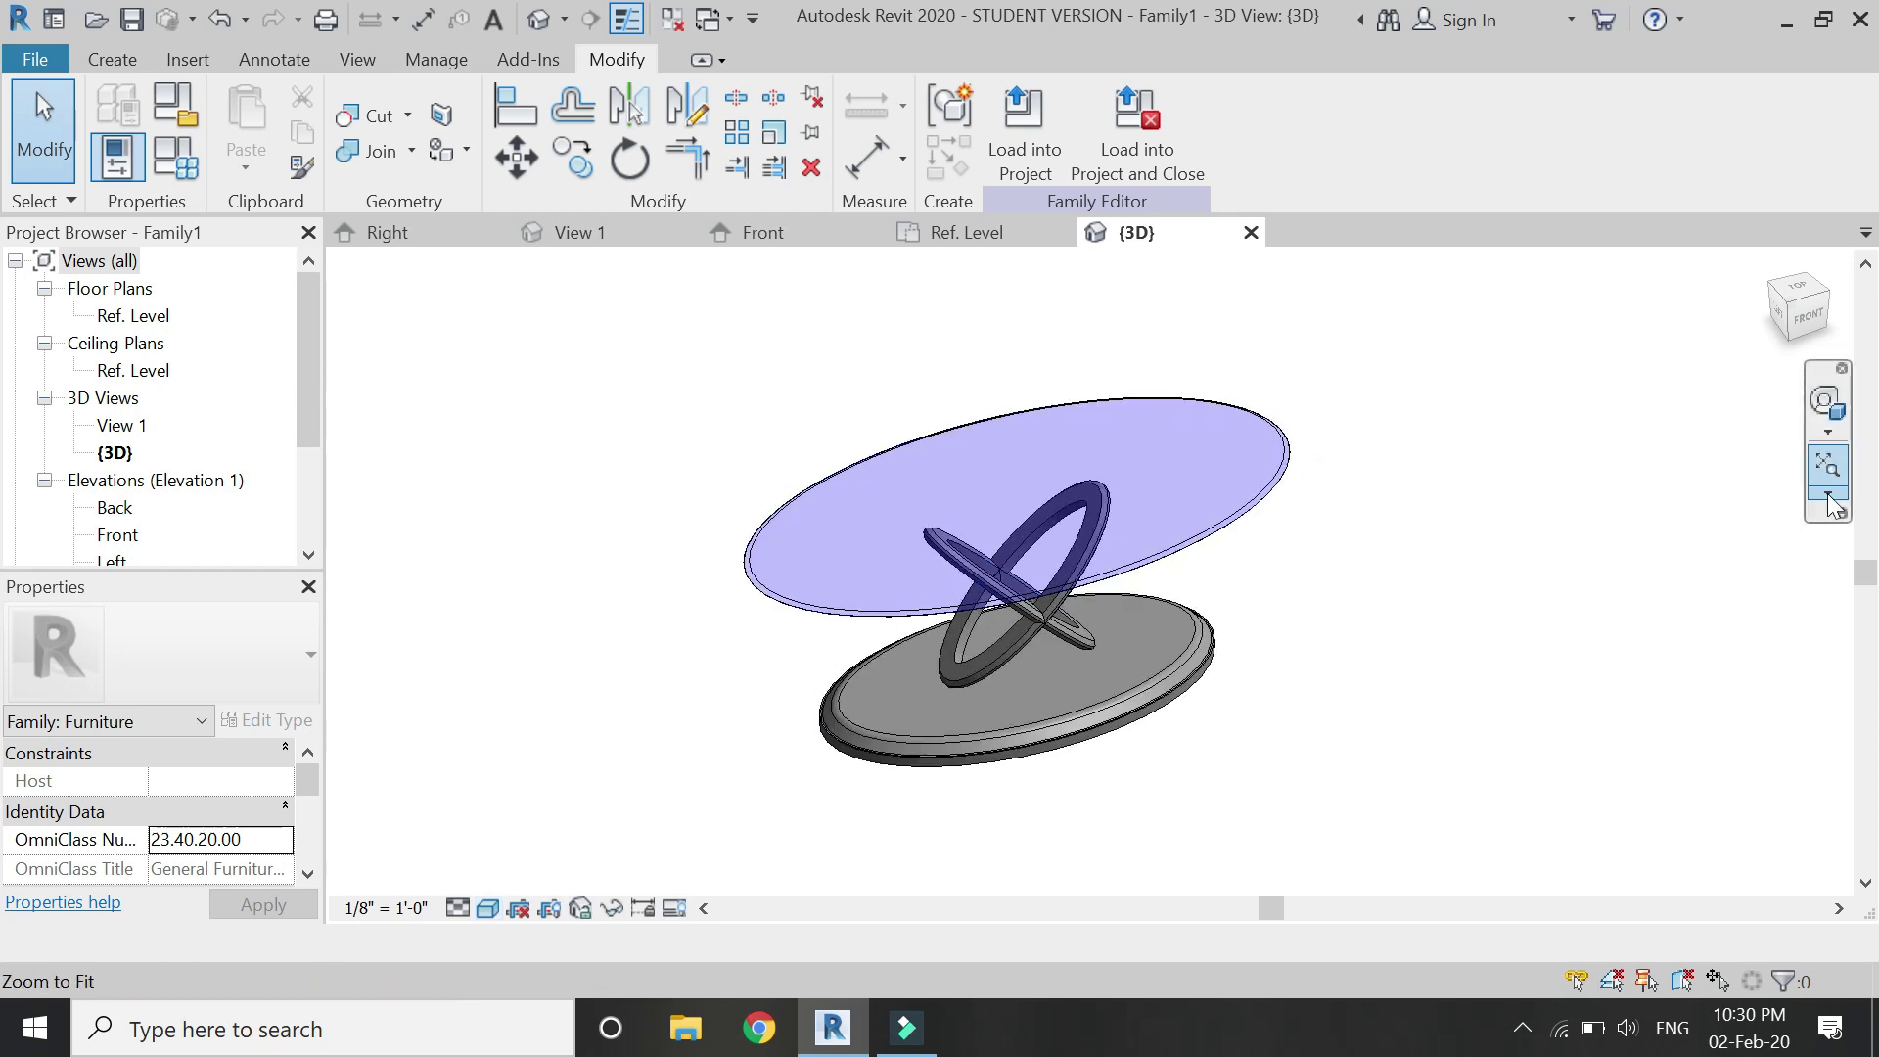
- Re-centre and orbit the view to see the table from the side
{"action": "left_click", "coordinate": [1825, 401]}
{"action": "left_click_drag", "start_coordinate": [1445, 397], "coordinate": [968, 691]}
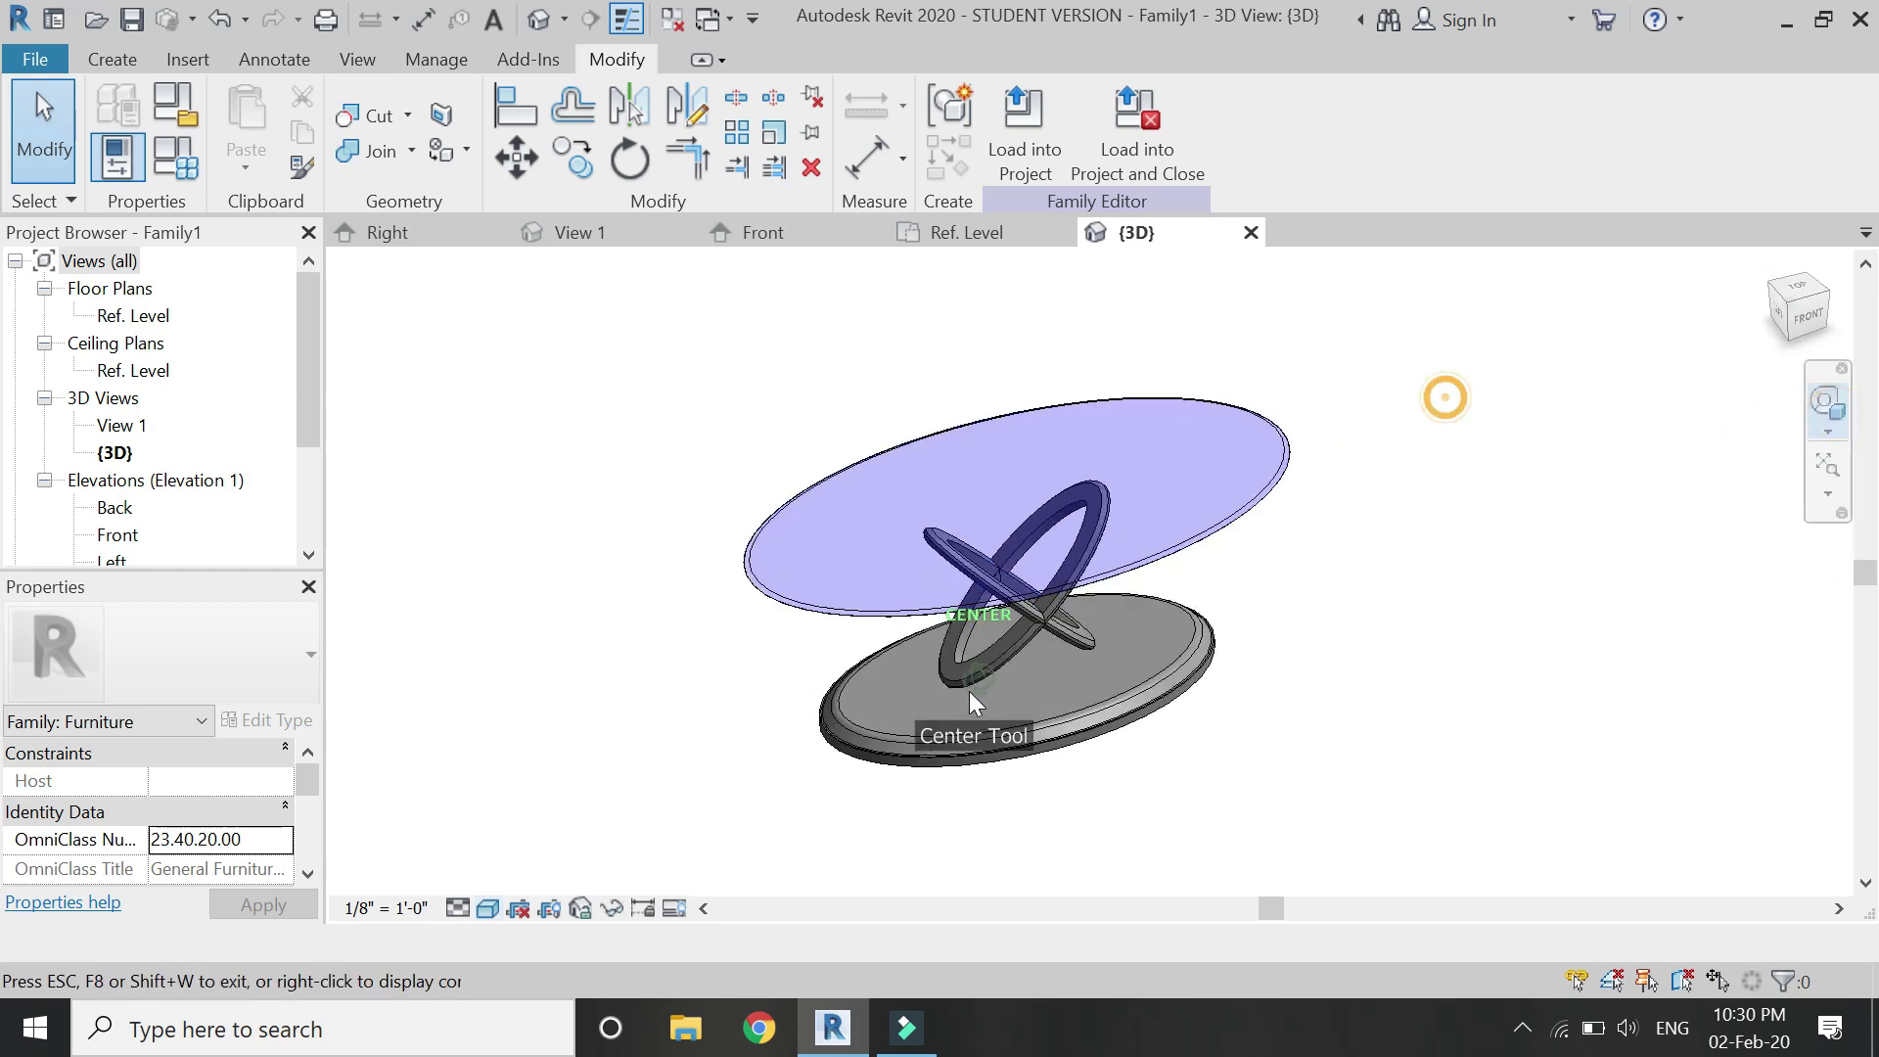
{"action": "left_click_drag", "start_coordinate": [1026, 782], "coordinate": [751, 772]}
{"action": "key", "text": "Escape"}
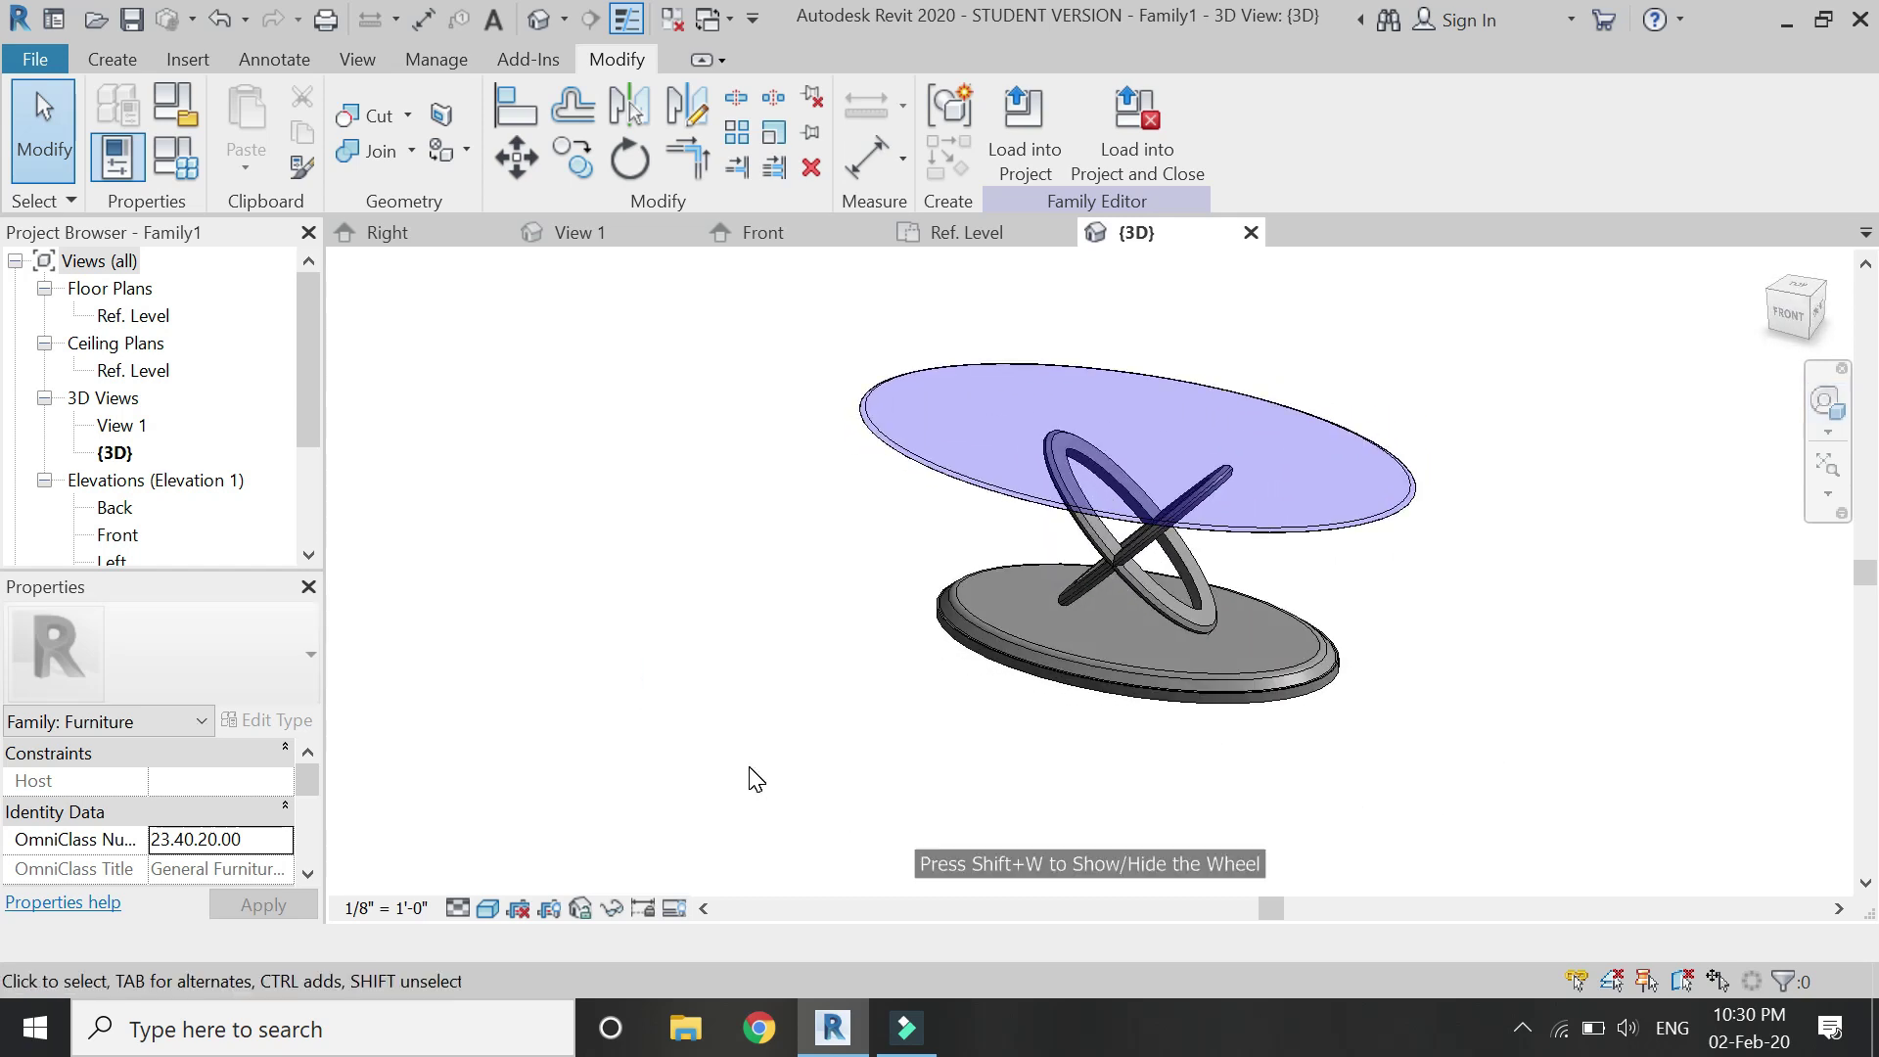